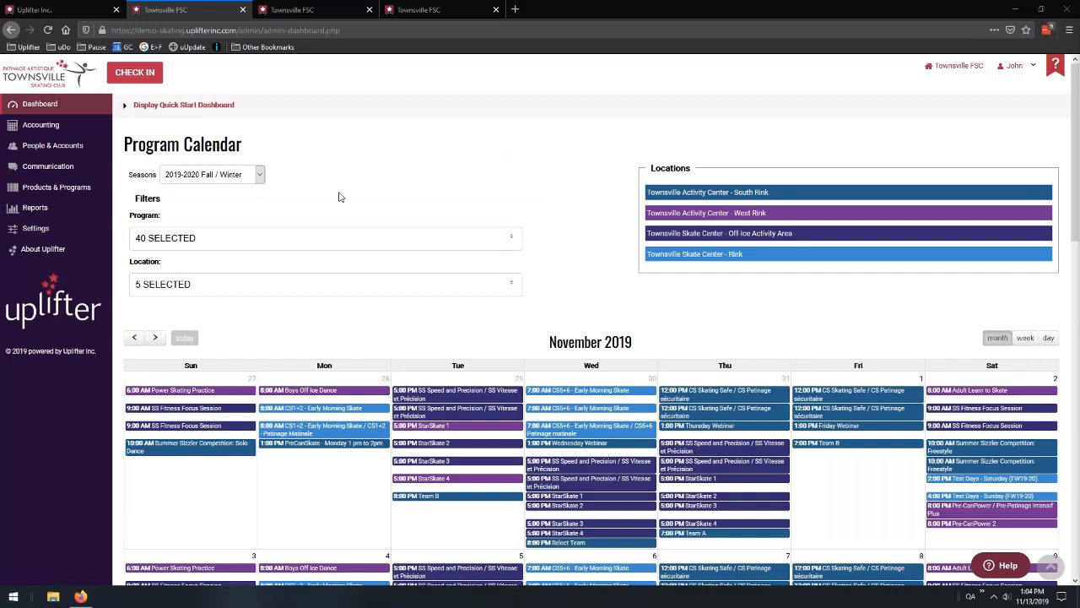
# Open the Invoices list under Accounting and look through the listed invoices
pyautogui.moveTo(48, 129)
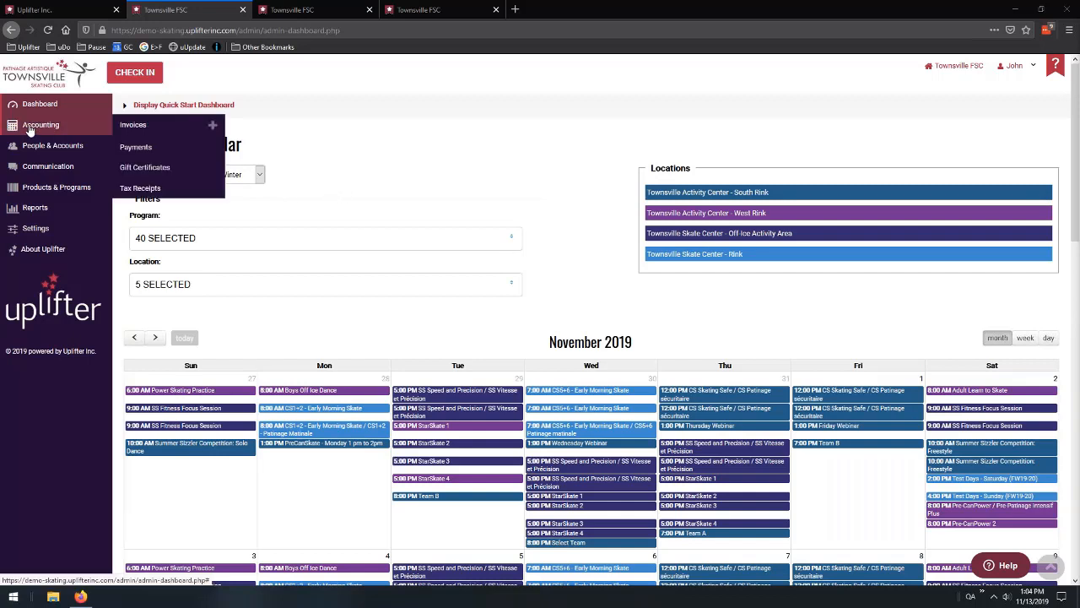
pyautogui.click(124, 131)
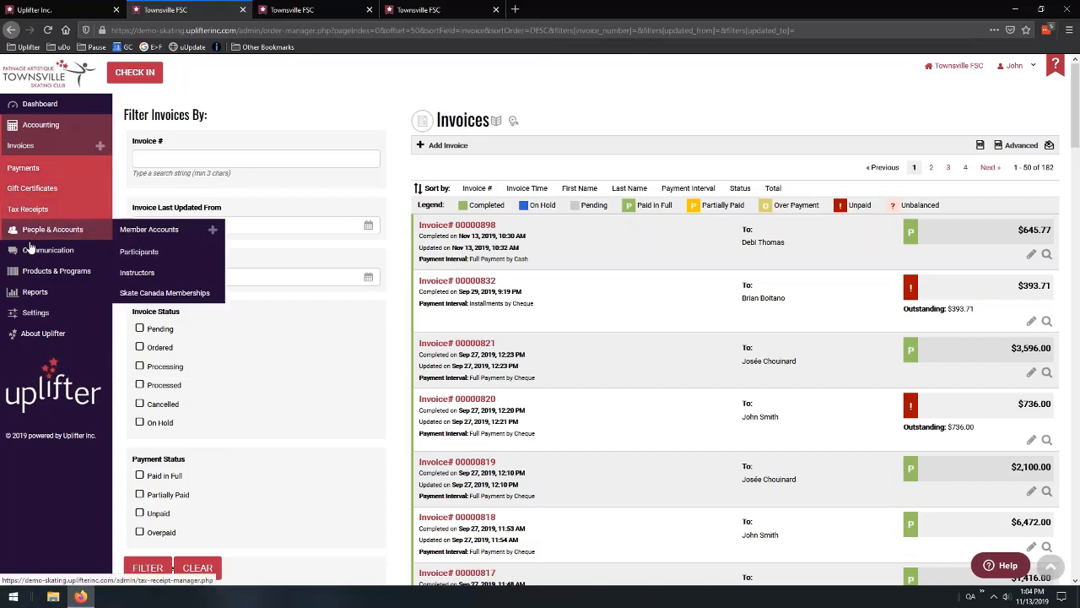
pyautogui.moveTo(26, 316)
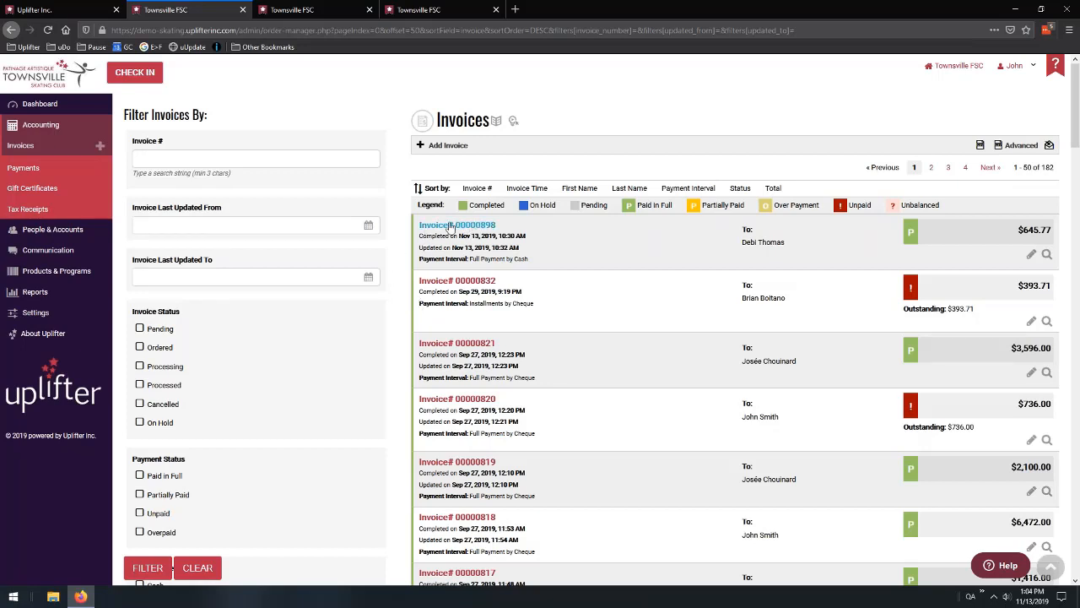
pyautogui.scroll(-3, 489, 355)
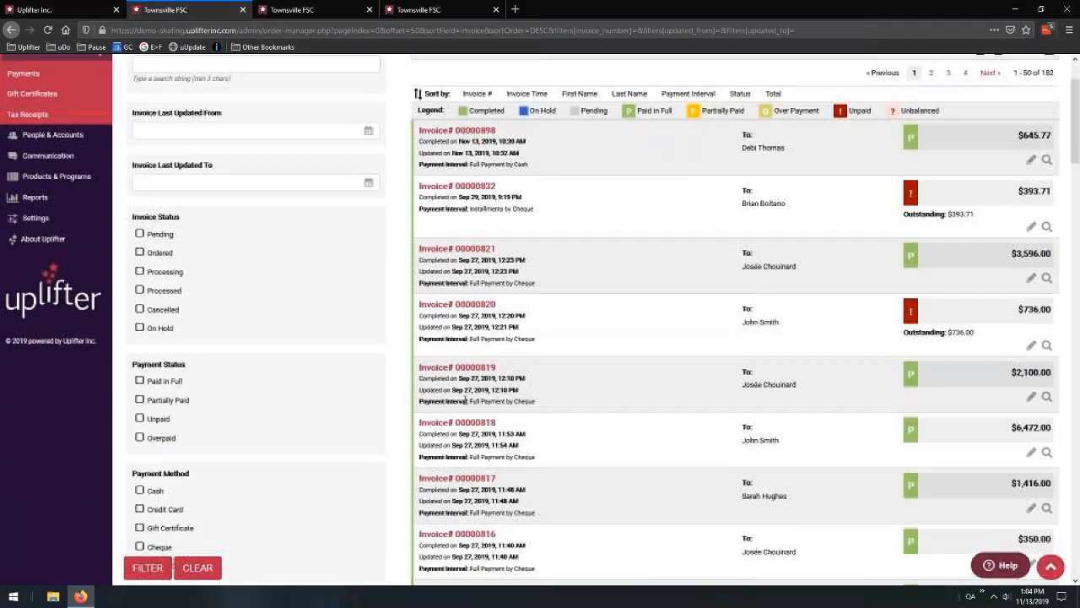
pyautogui.scroll(3, 515, 278)
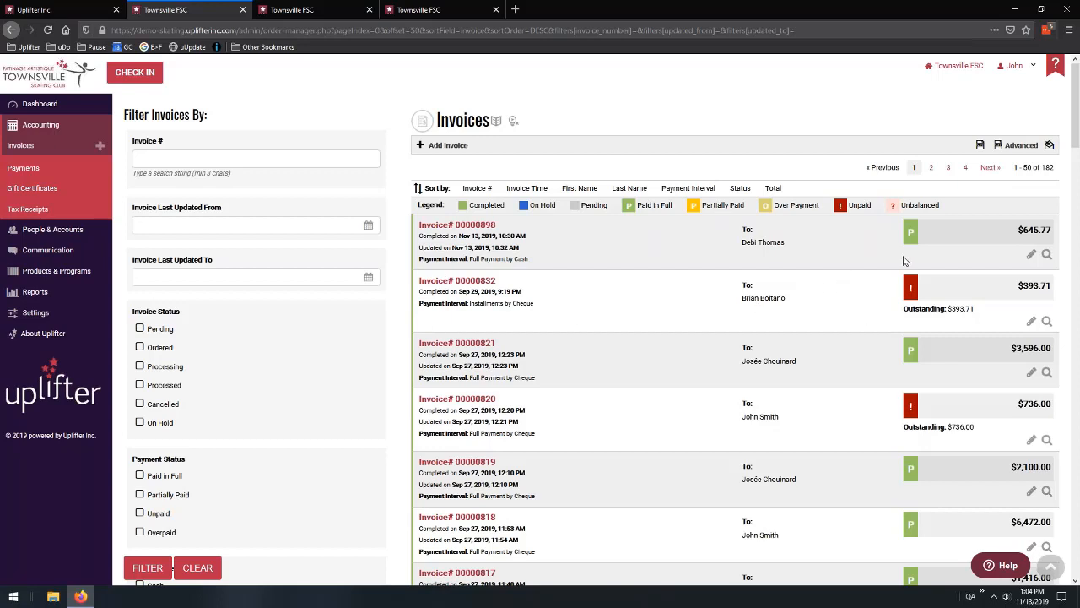
# Examine the member names on the two newest invoices and the Unpaid entry in the status legend
pyautogui.moveTo(756, 247); pyautogui.dragTo(837, 261)
pyautogui.click(756, 293)
pyautogui.moveTo(742, 298); pyautogui.dragTo(845, 300)
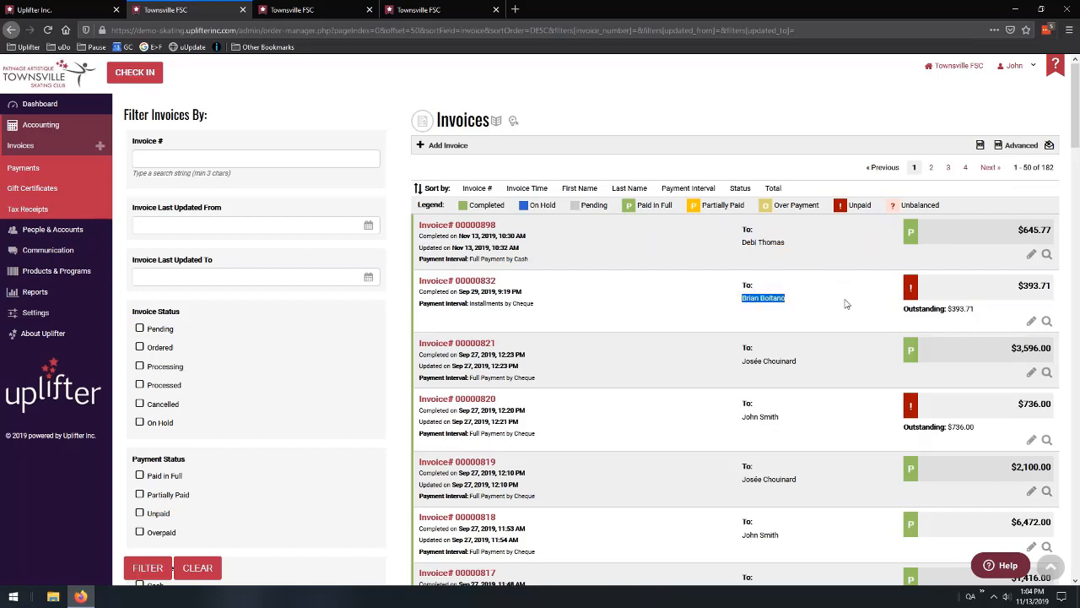
pyautogui.click(952, 305)
pyautogui.doubleClick(859, 205)
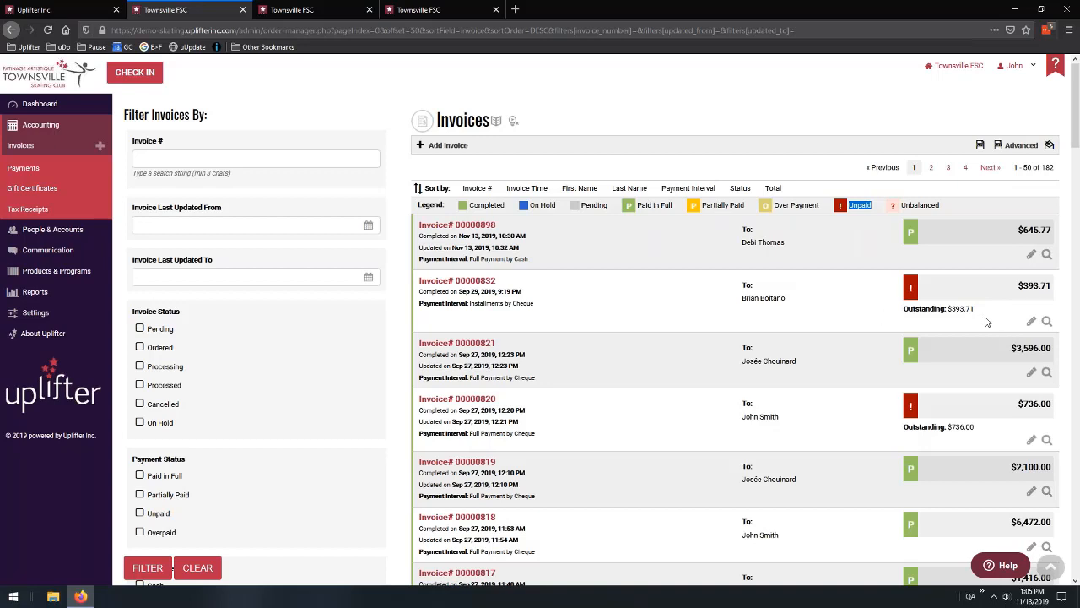
# View the second-listed, unpaid invoice in a new browser tab, check its registration, subscription and payment details, and close it
pyautogui.middleClick(1047, 322)
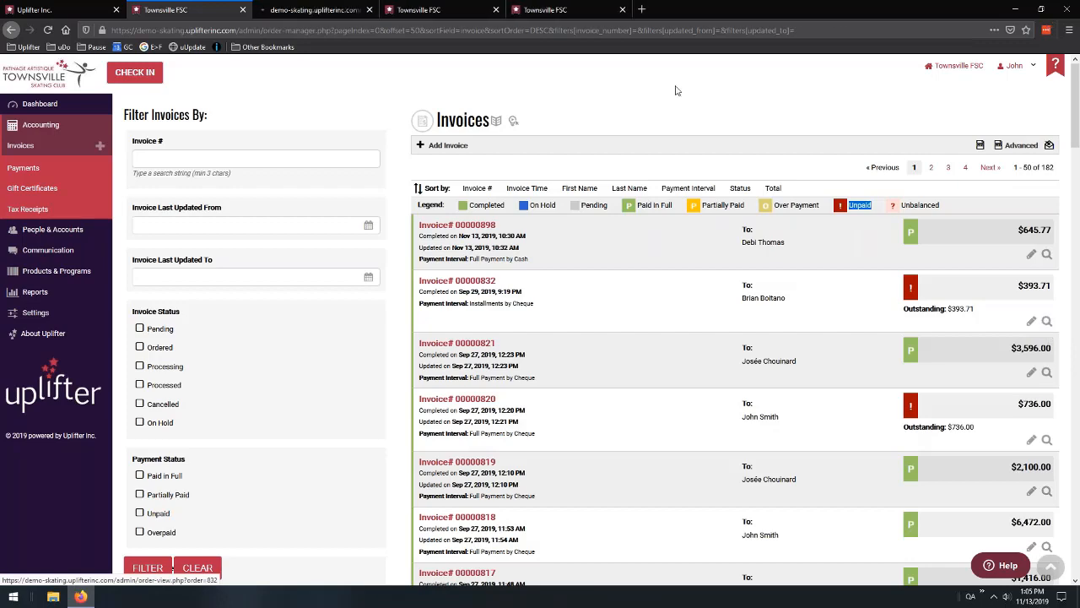
pyautogui.click(346, 9)
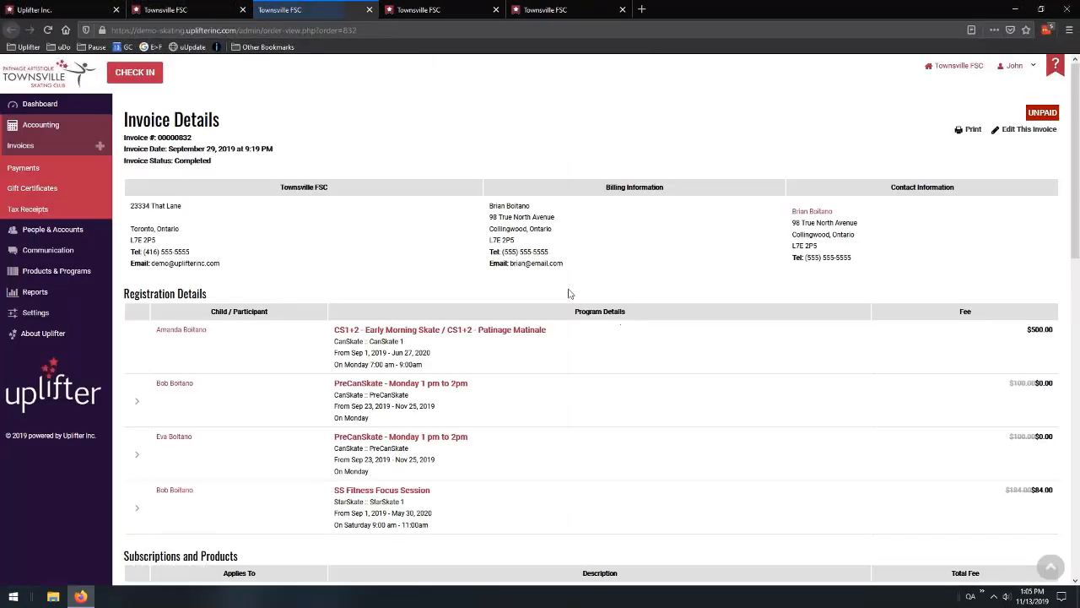
pyautogui.scroll(-5, 544, 325)
pyautogui.scroll(-2, 497, 292)
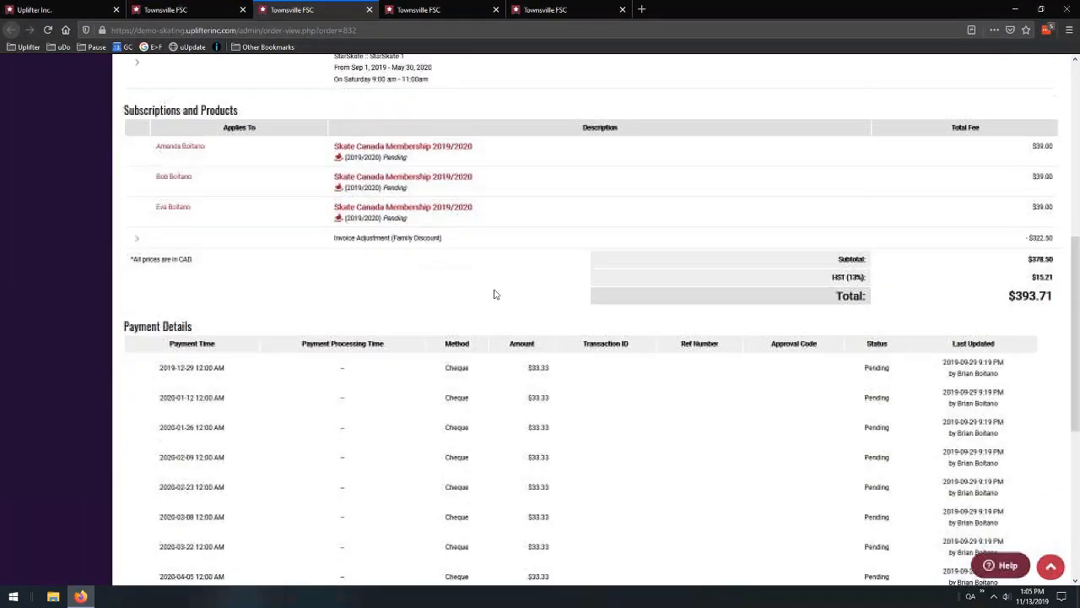
pyautogui.scroll(1, 496, 290)
pyautogui.scroll(10, 496, 289)
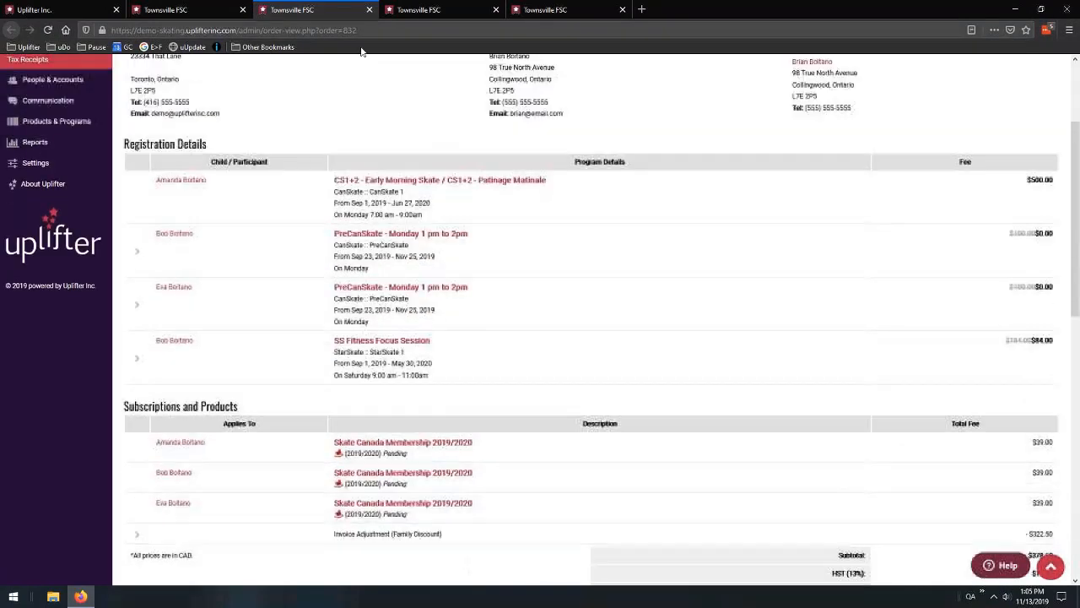
pyautogui.click(369, 10)
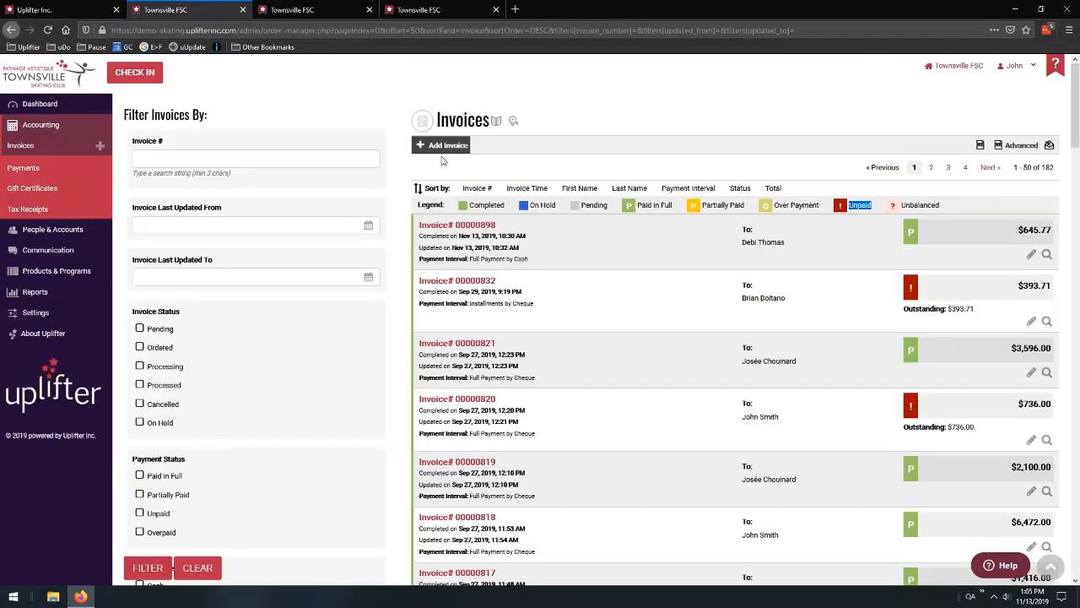
pyautogui.click(414, 176)
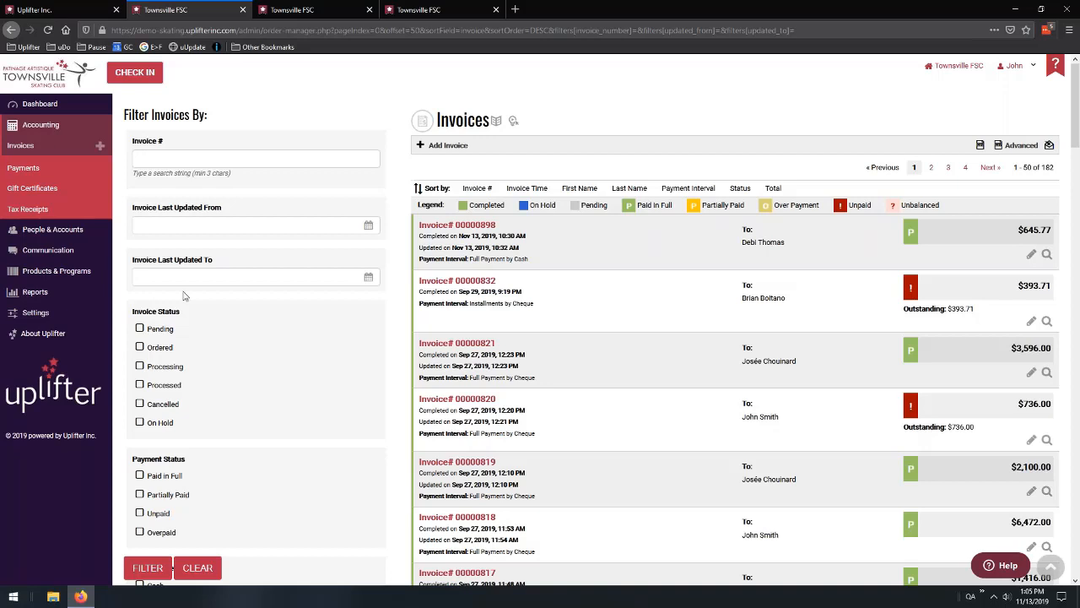
# Open Global Settings and Uplifter Settings in separate browser tabs and bring up the custom fields in Global Settings
pyautogui.moveTo(71, 313)
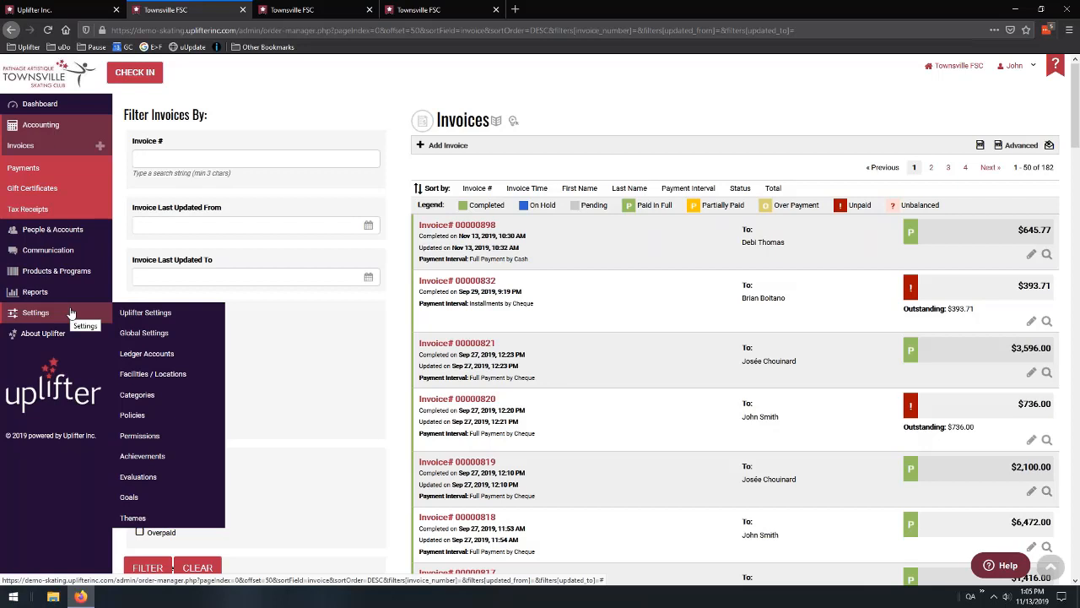
pyautogui.middleClick(143, 336)
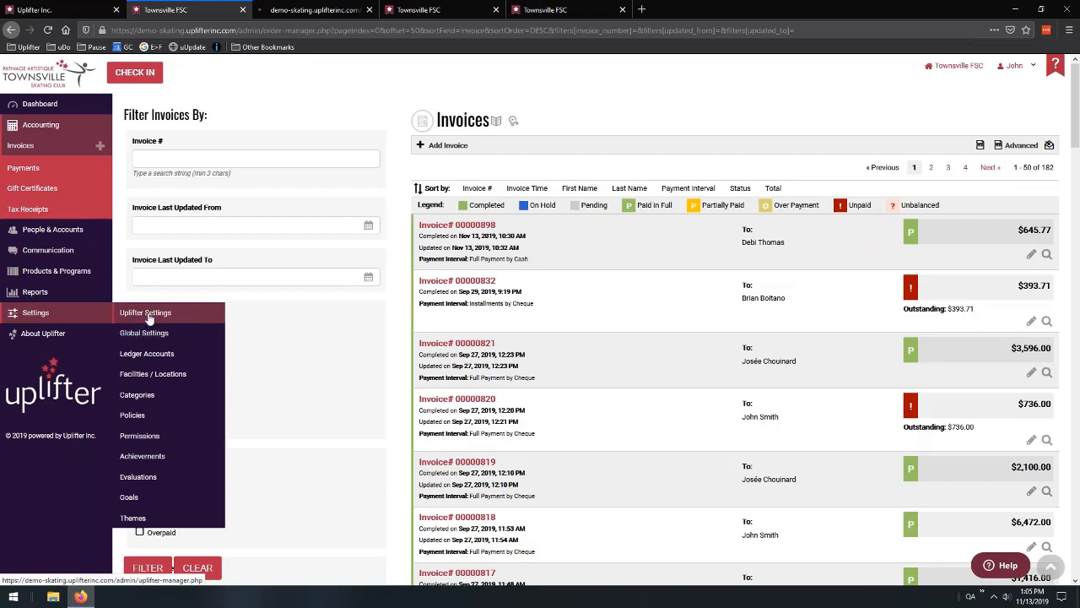
pyautogui.middleClick(145, 314)
pyautogui.click(323, 11)
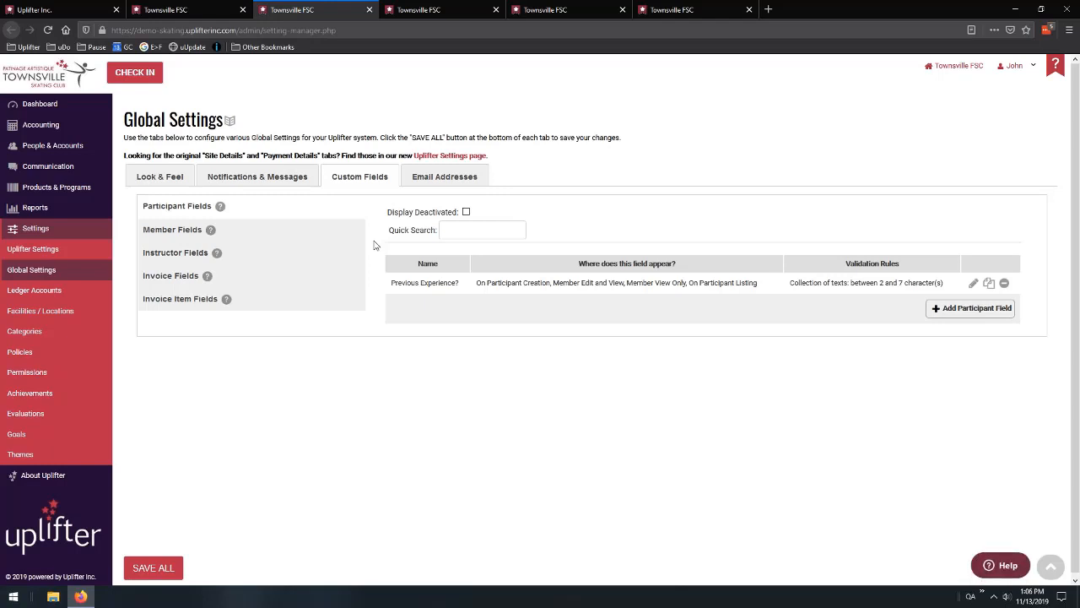
# Compare the custom fields defined under Invoice Fields with those under Invoice Item Fields, ending on Invoice Fields
pyautogui.click(179, 283)
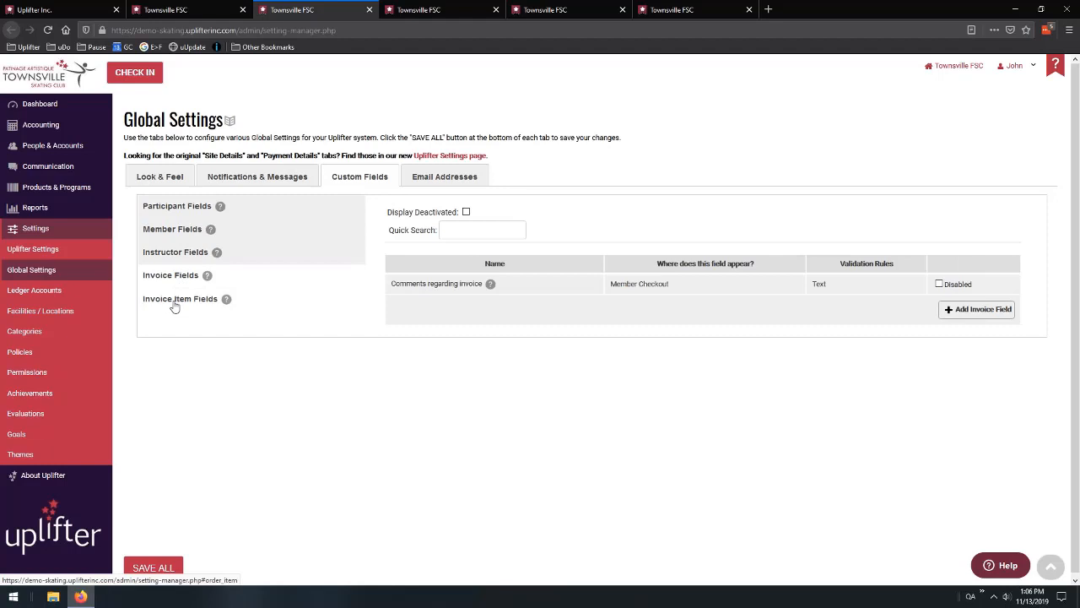
pyautogui.click(175, 304)
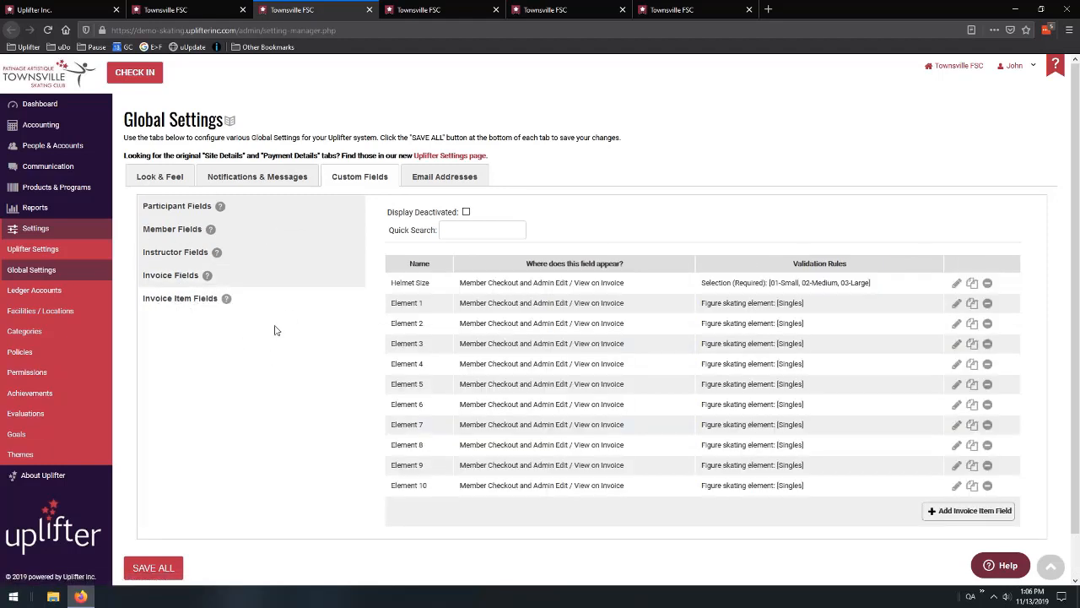
pyautogui.click(156, 276)
pyautogui.click(173, 300)
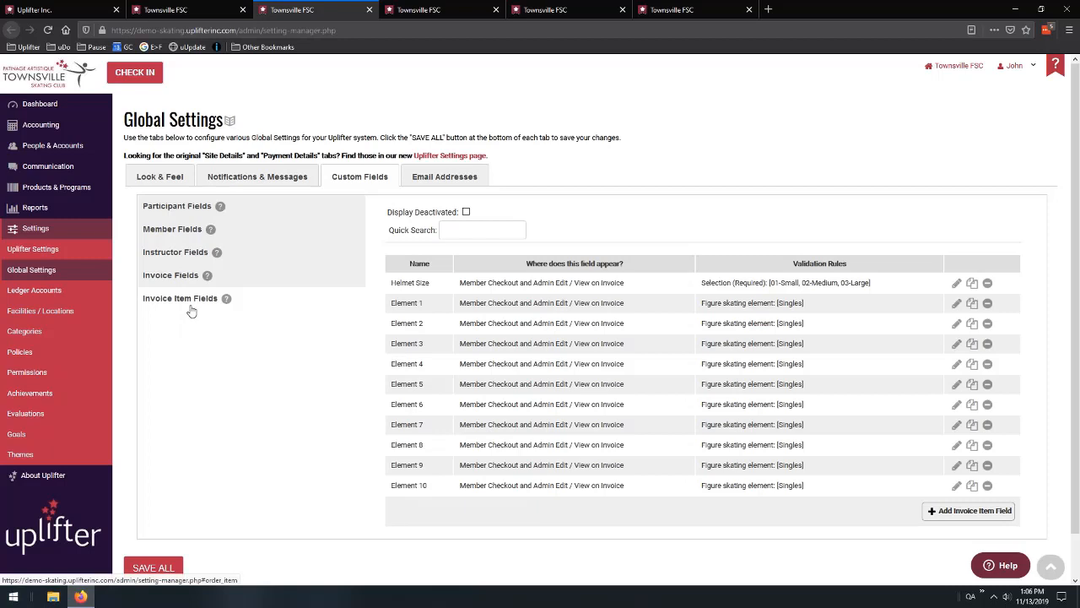
pyautogui.click(181, 277)
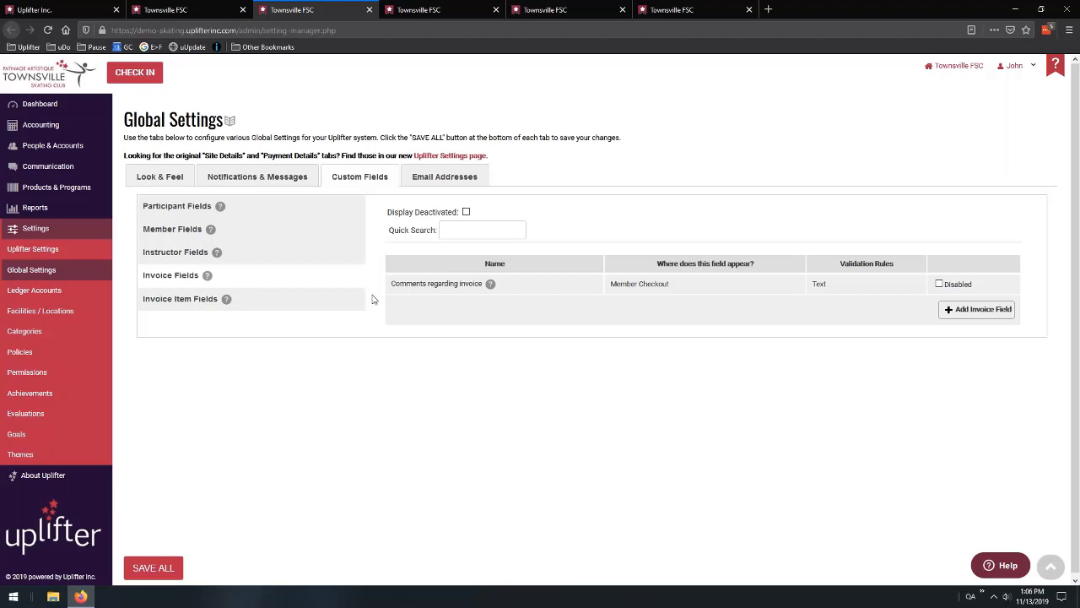
pyautogui.moveTo(491, 285)
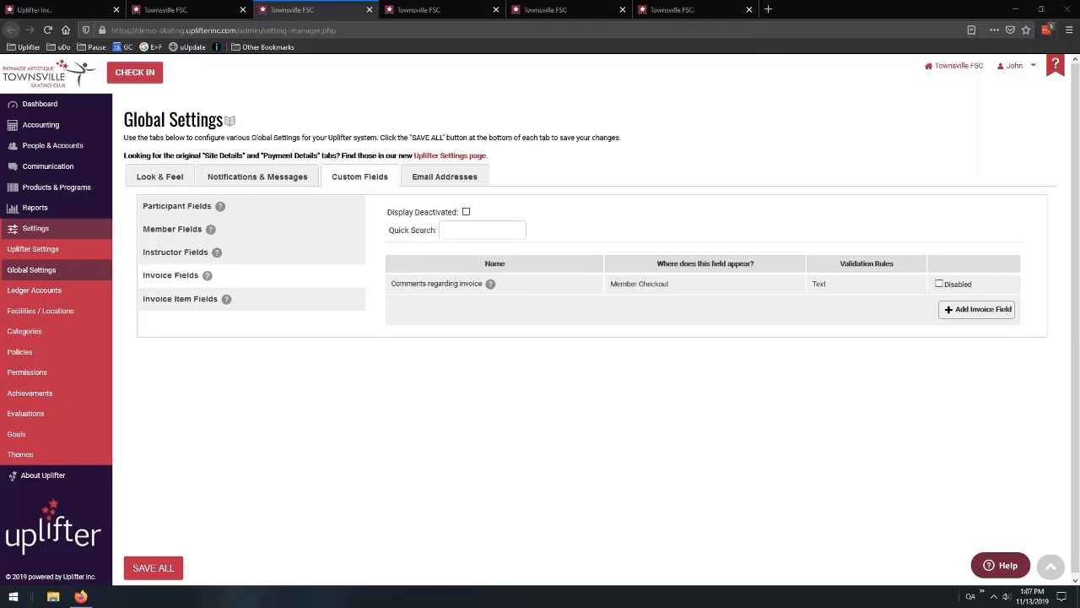
# Try marking the "Comments regarding invoice" field as disabled, and clear the Disabled option again
pyautogui.click(939, 286)
pyautogui.click(940, 284)
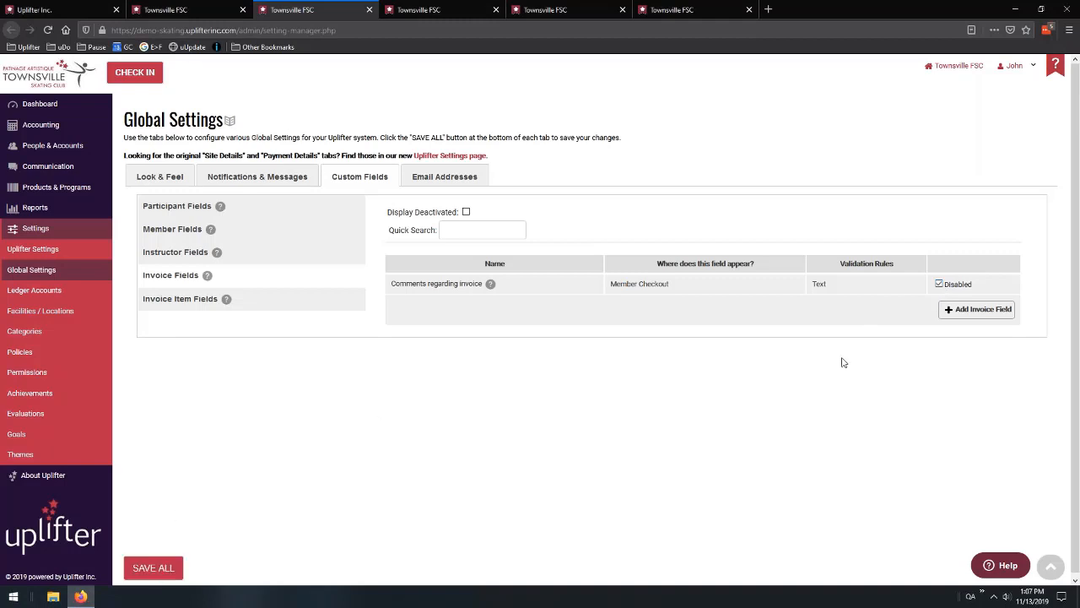
pyautogui.click(939, 285)
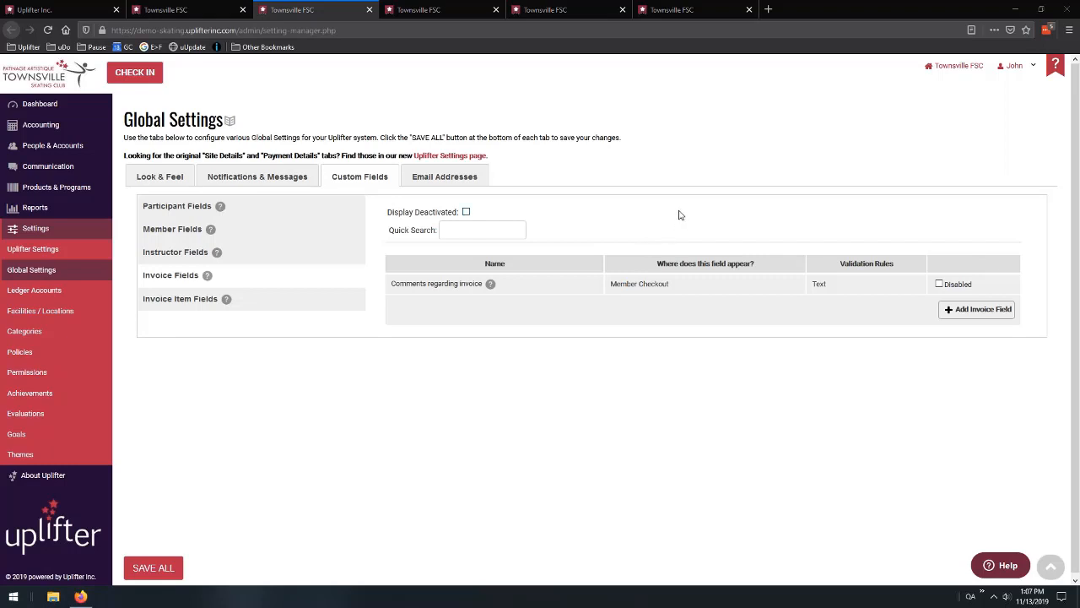
# Close Global Settings, review the Invoicing Settings in Uplifter Settings including the Default Use Credit choices, and close that page without changes
pyautogui.click(369, 10)
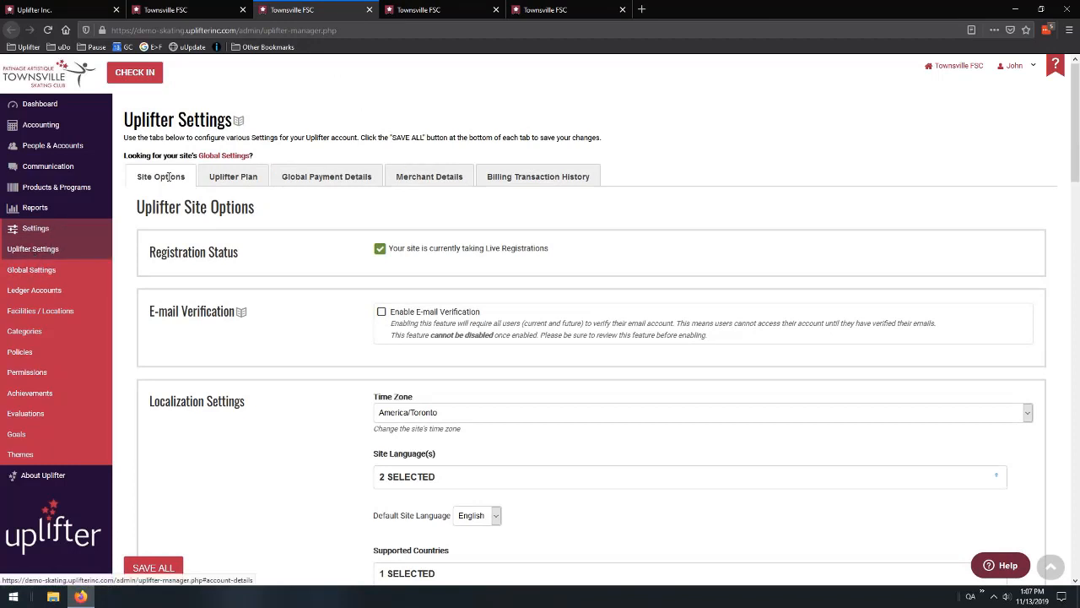
pyautogui.scroll(-7, 308, 224)
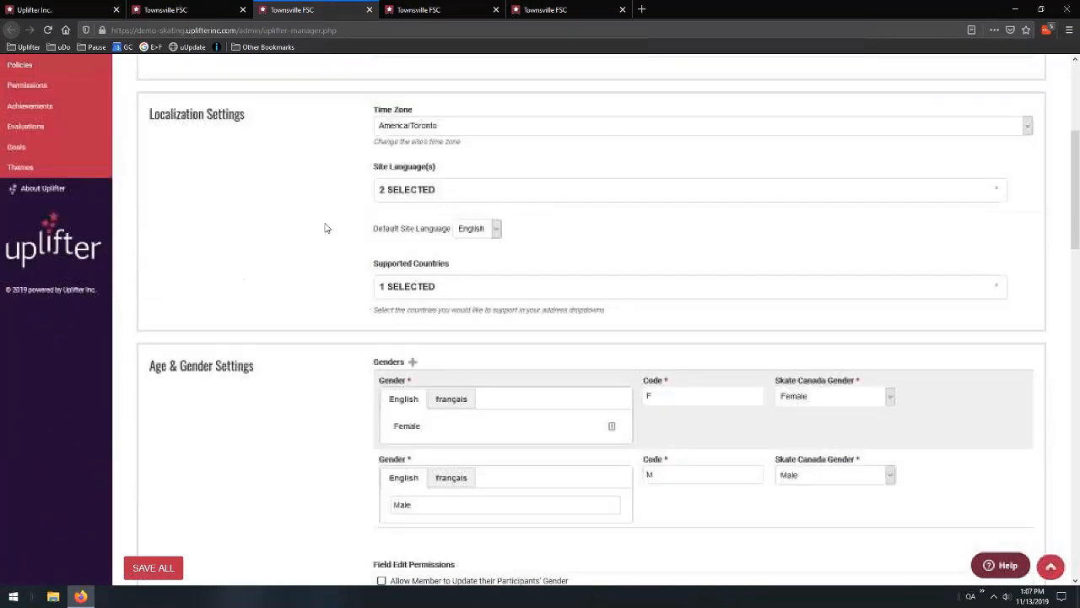
pyautogui.scroll(-6, 312, 216)
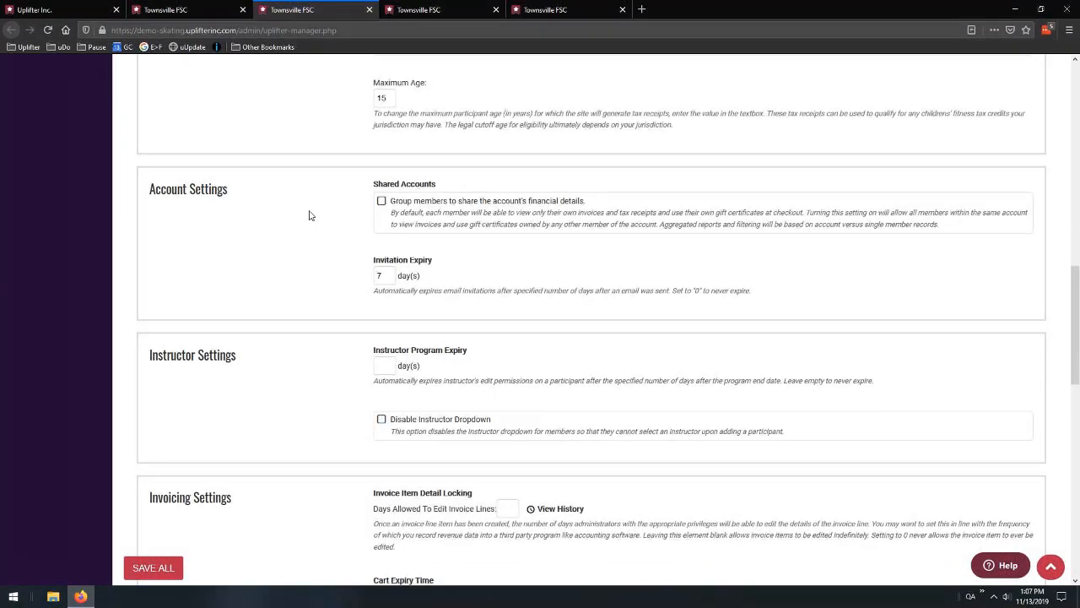
pyautogui.scroll(-1, 305, 216)
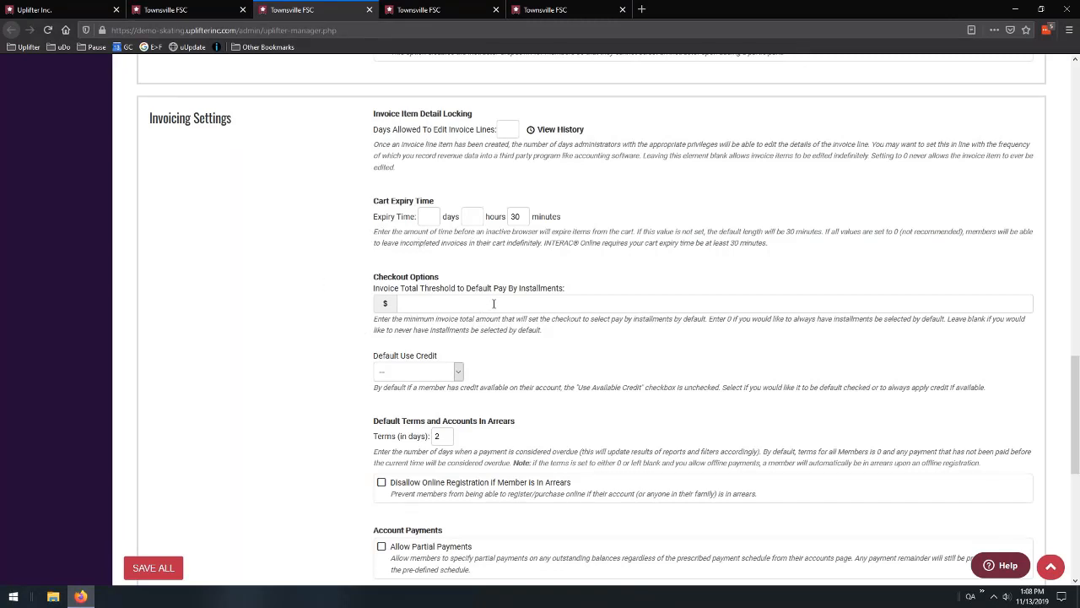
pyautogui.scroll(-2, 363, 302)
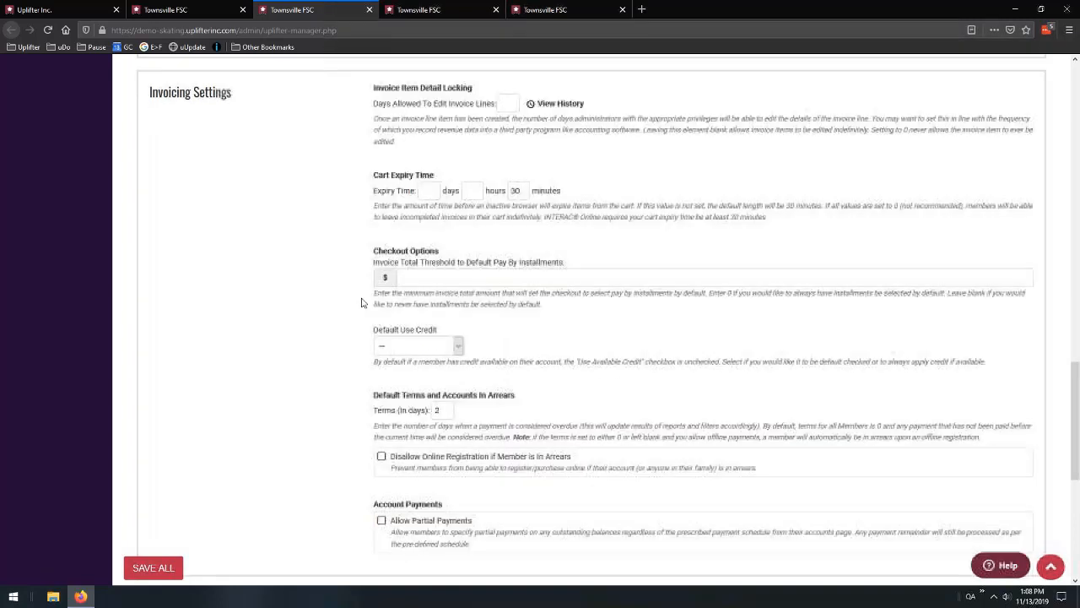
pyautogui.click(456, 276)
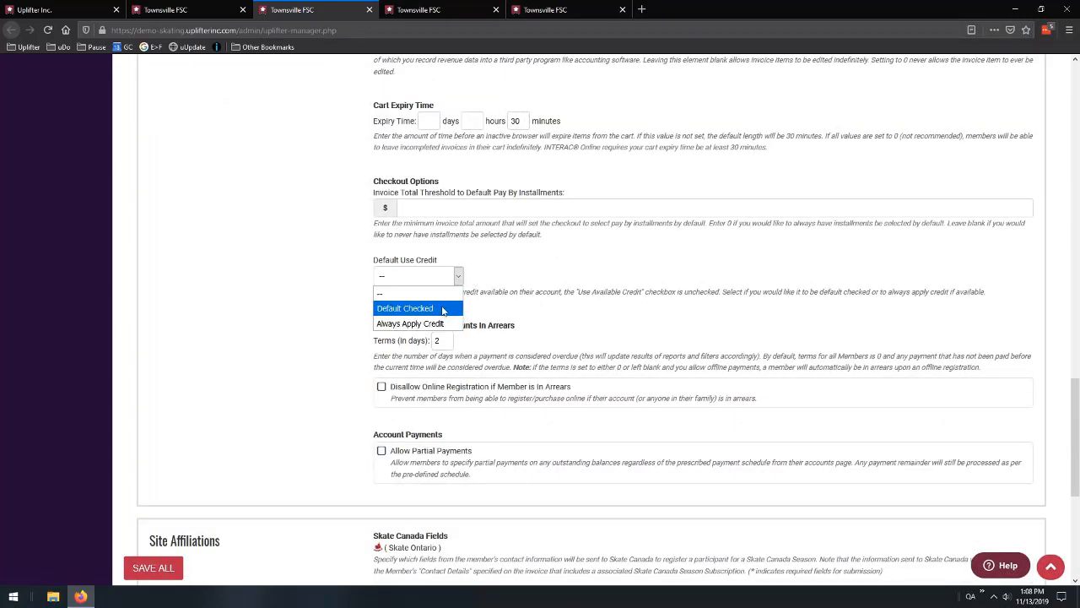
pyautogui.click(503, 271)
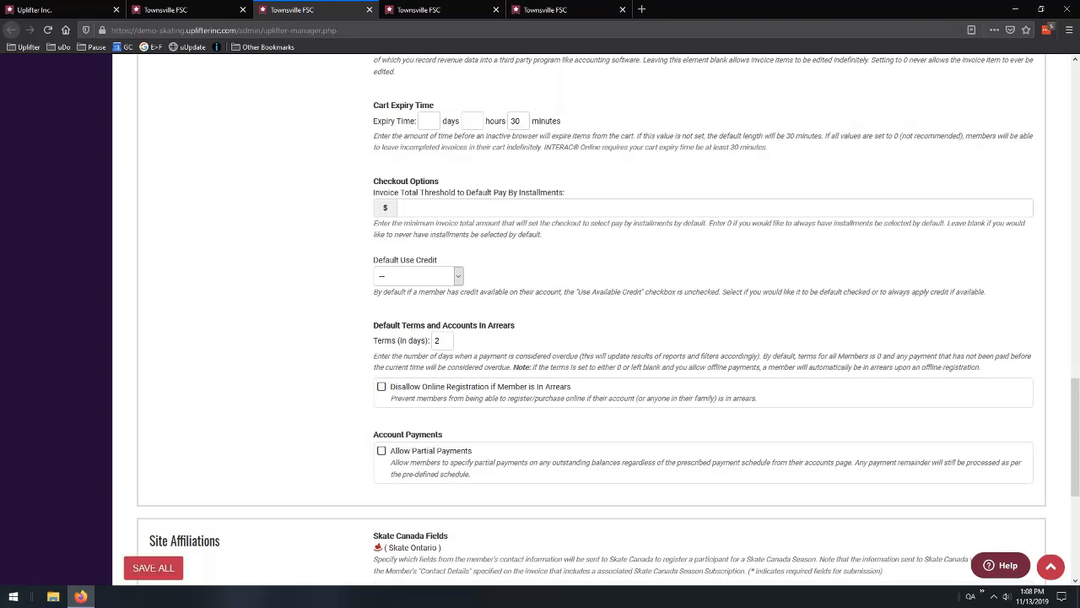
pyautogui.click(369, 9)
# Open the newest invoice in the Invoices list for editing in a new browser tab and look over its details
pyautogui.click(197, 9)
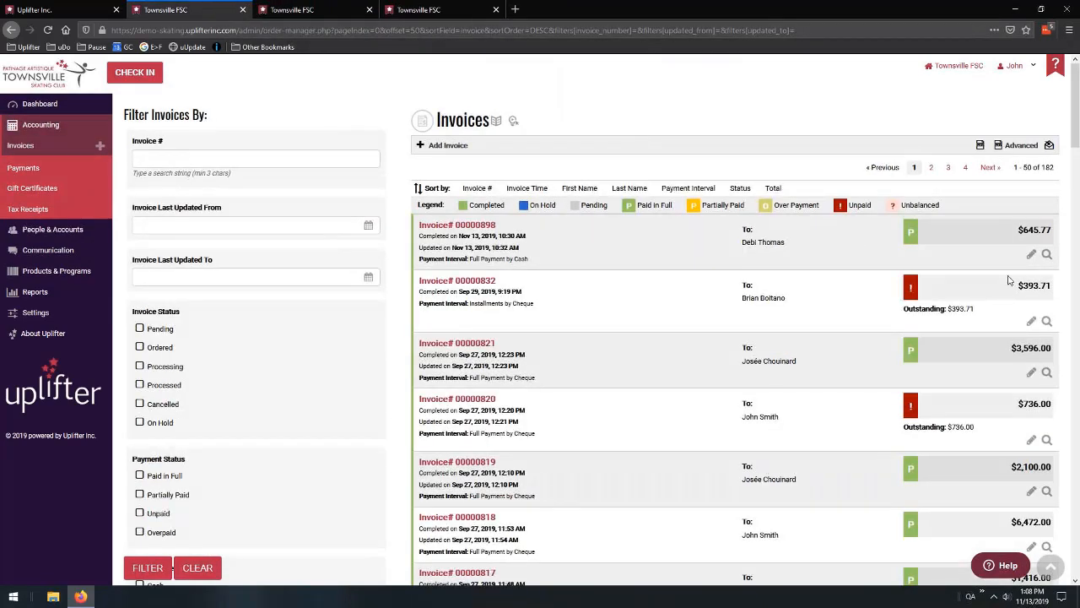
pyautogui.middleClick(1031, 254)
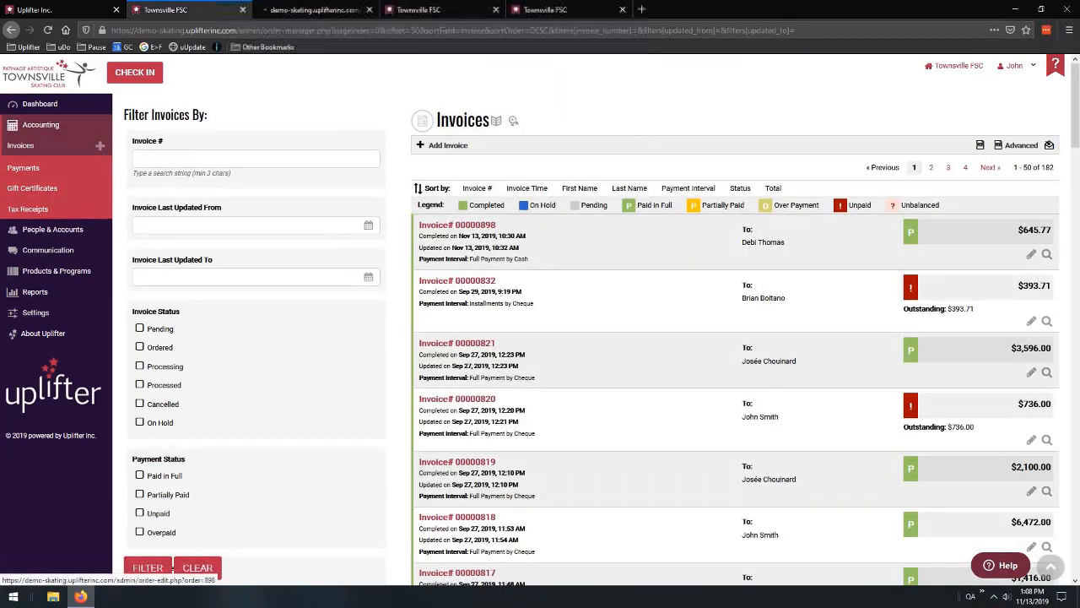
pyautogui.click(345, 9)
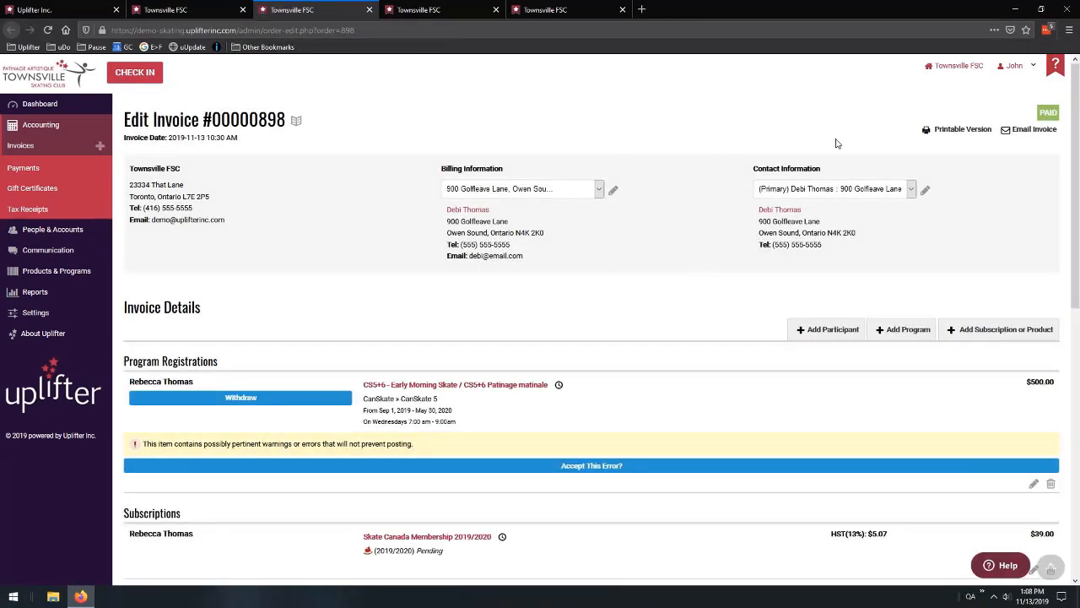
pyautogui.scroll(-2, 623, 210)
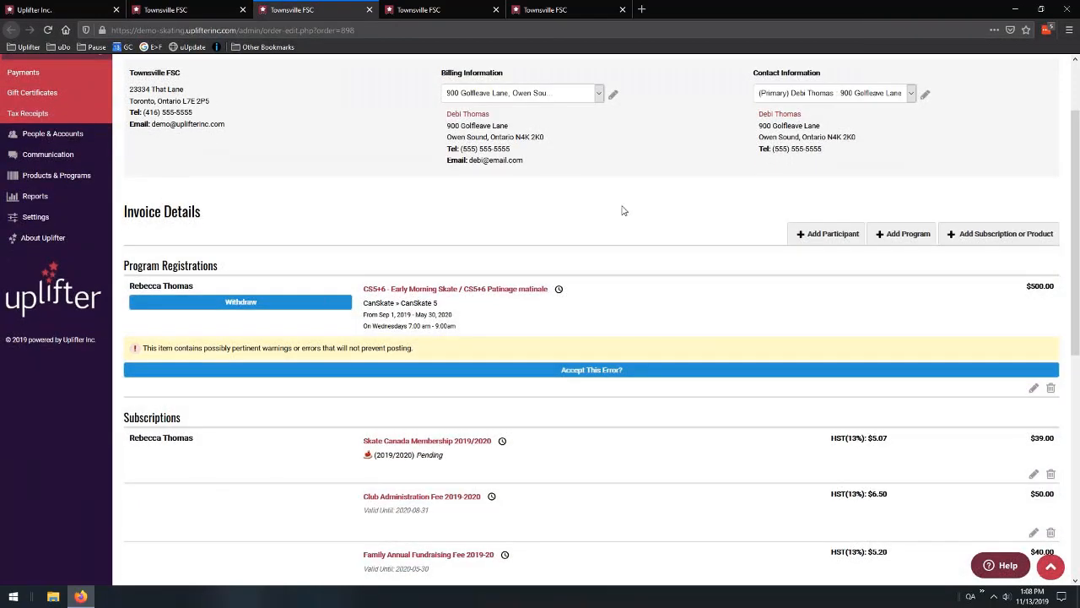
pyautogui.scroll(2, 629, 213)
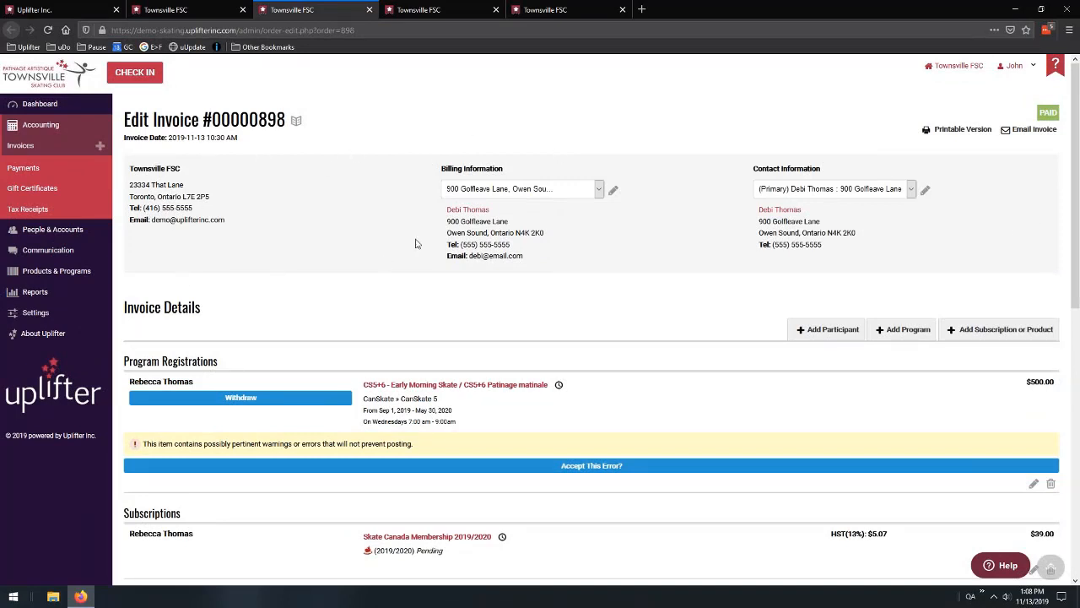
# Review the open invoice from its contact details and line items down to the Payments, Use Available Credit and Notes sections
pyautogui.scroll(-4, 393, 195)
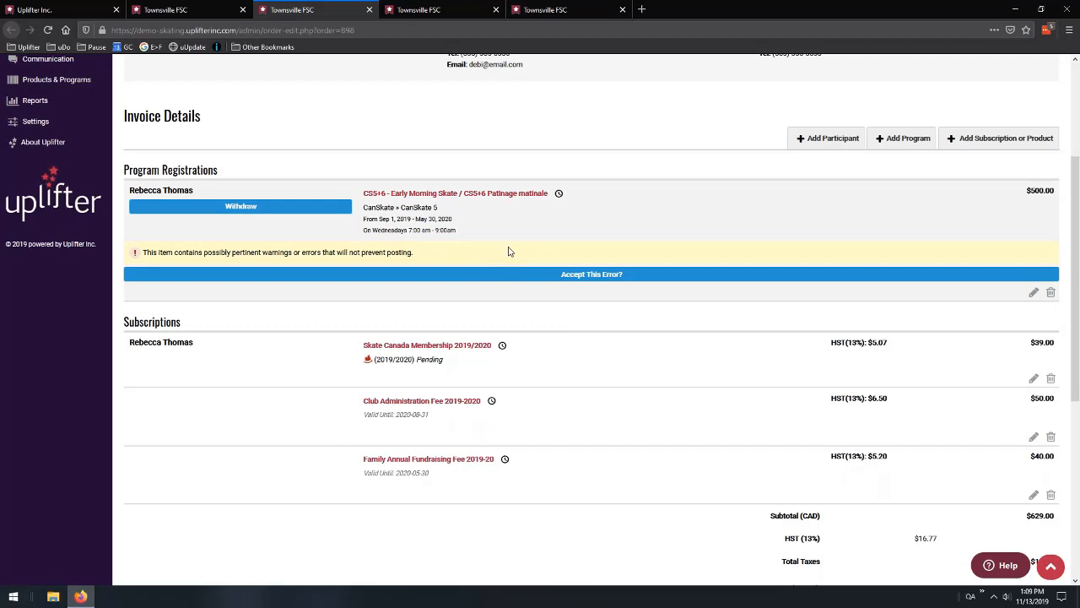
pyautogui.scroll(-5, 508, 251)
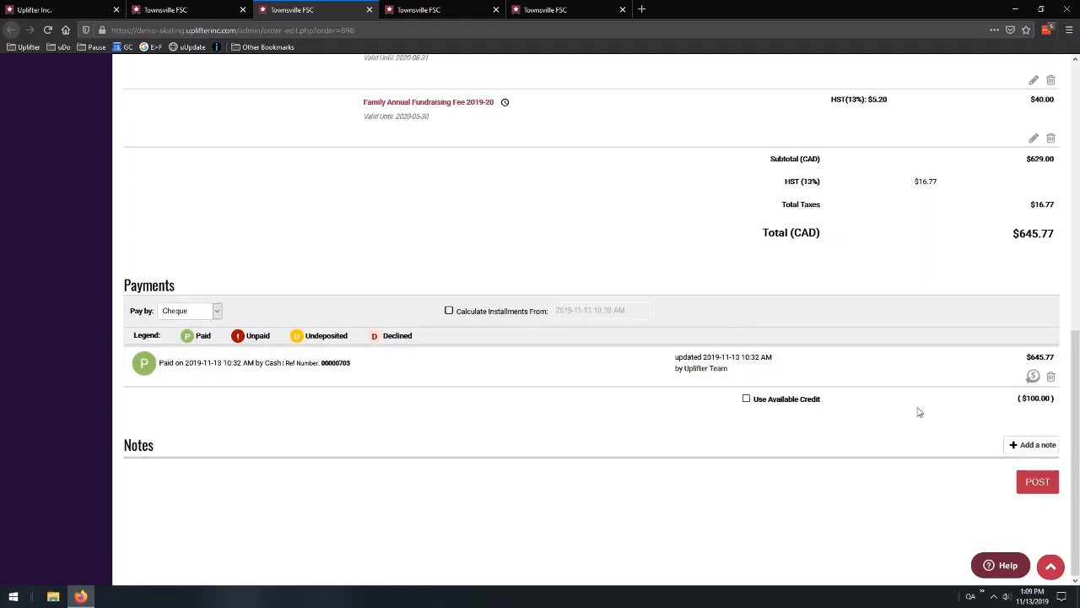
pyautogui.scroll(3, 714, 200)
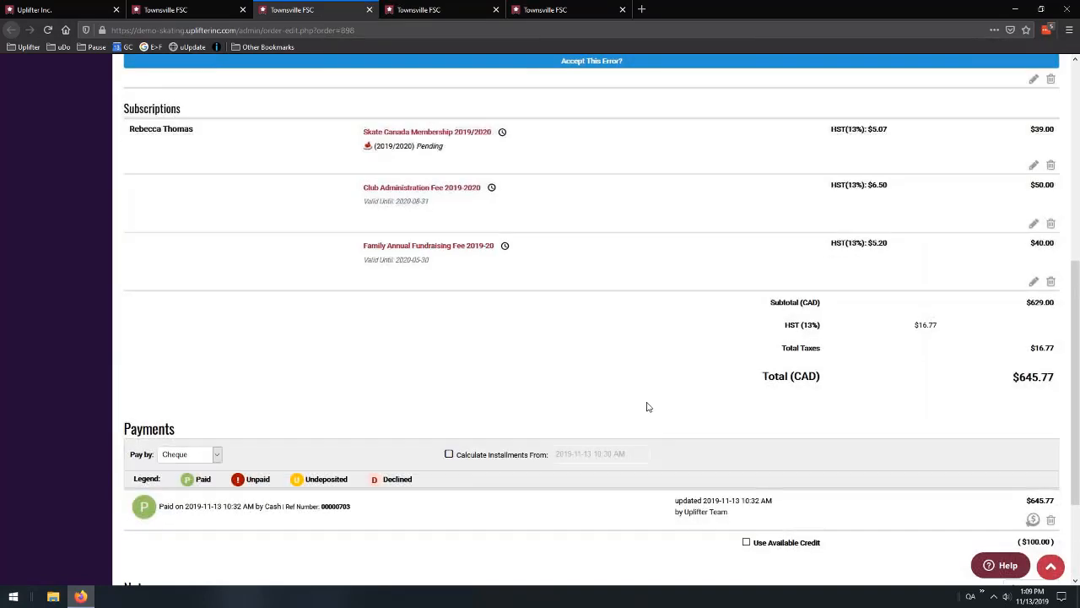
pyautogui.scroll(-1, 608, 360)
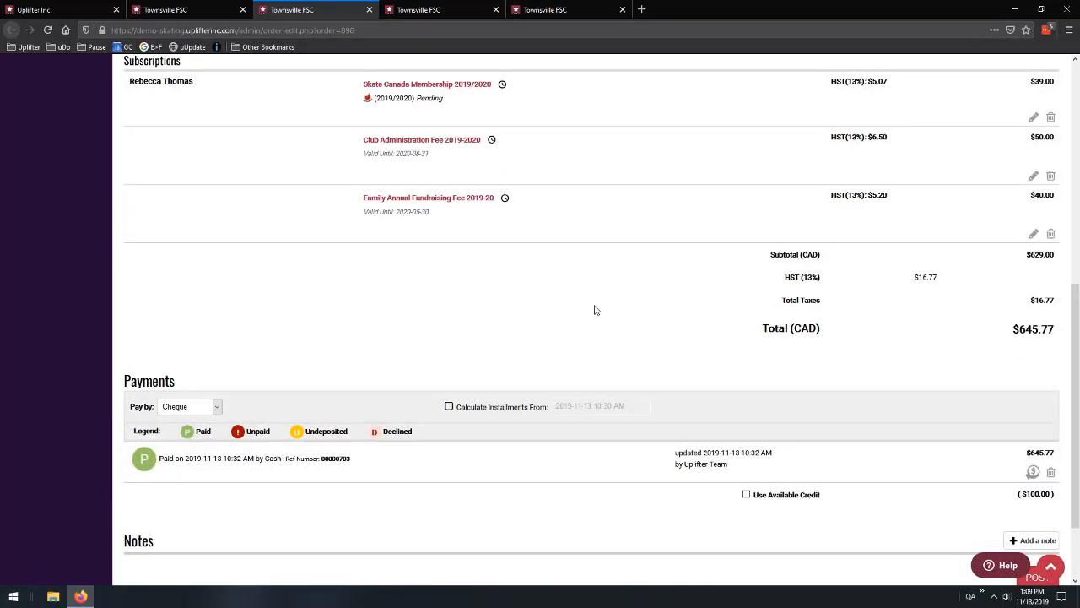
pyautogui.scroll(5, 664, 352)
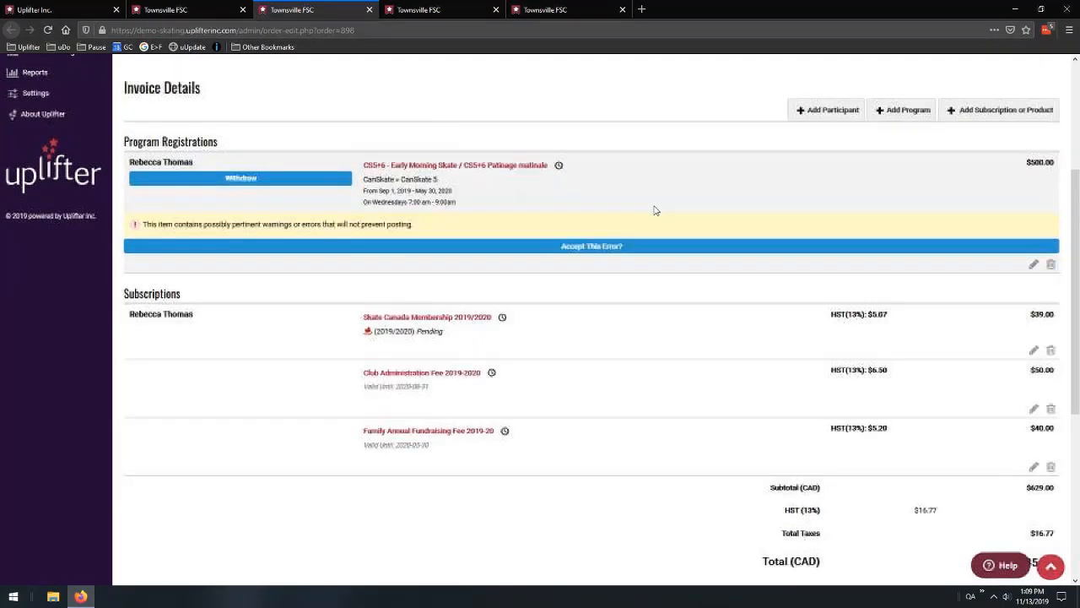
pyautogui.scroll(-4, 655, 210)
pyautogui.scroll(5, 697, 347)
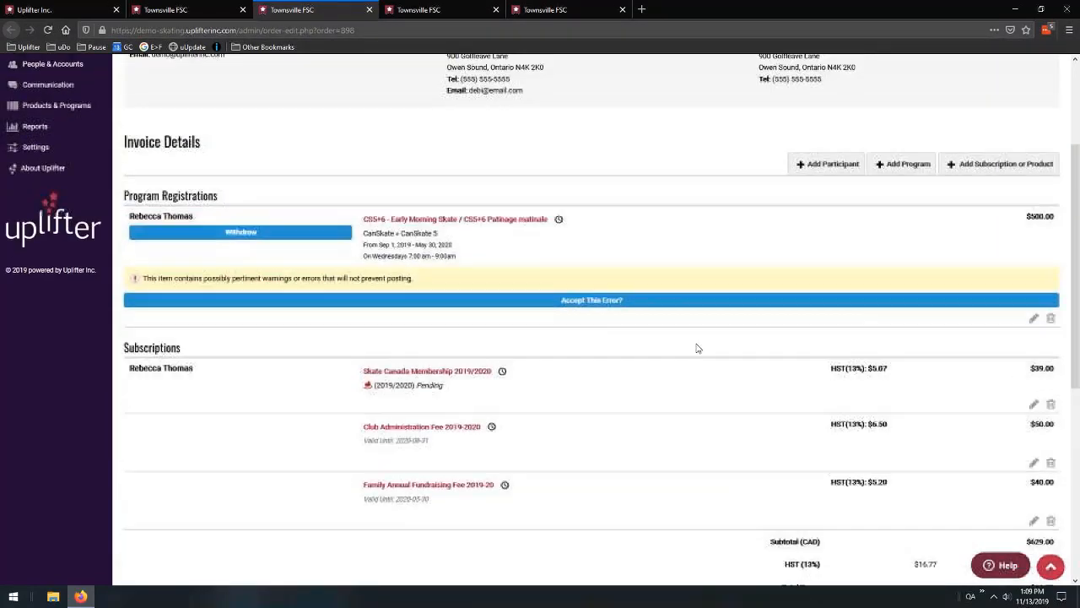
pyautogui.scroll(3, 697, 347)
pyautogui.scroll(-6, 608, 206)
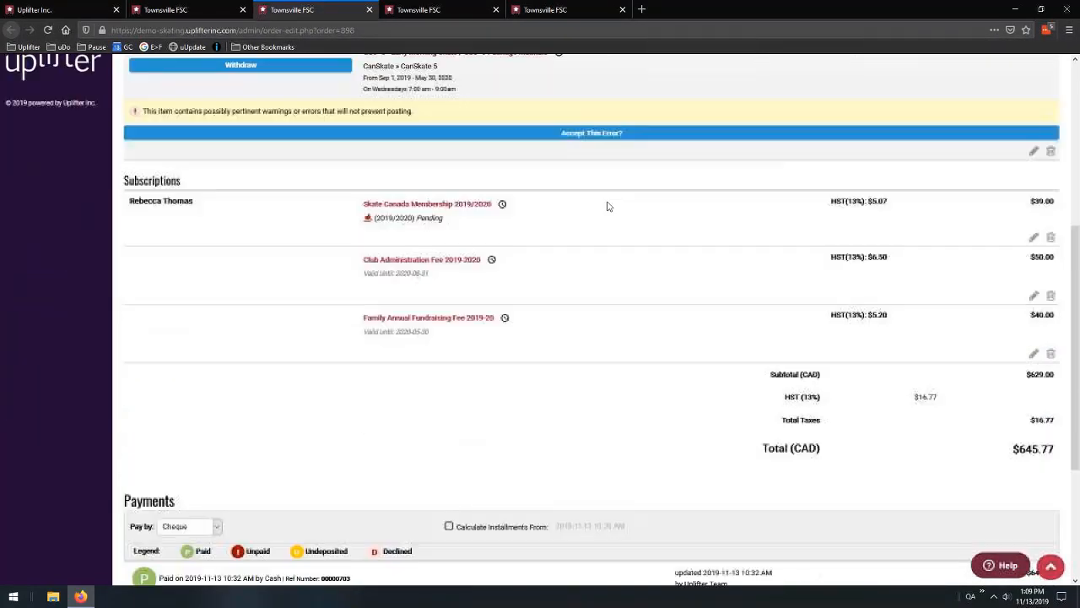
pyautogui.scroll(-5, 608, 206)
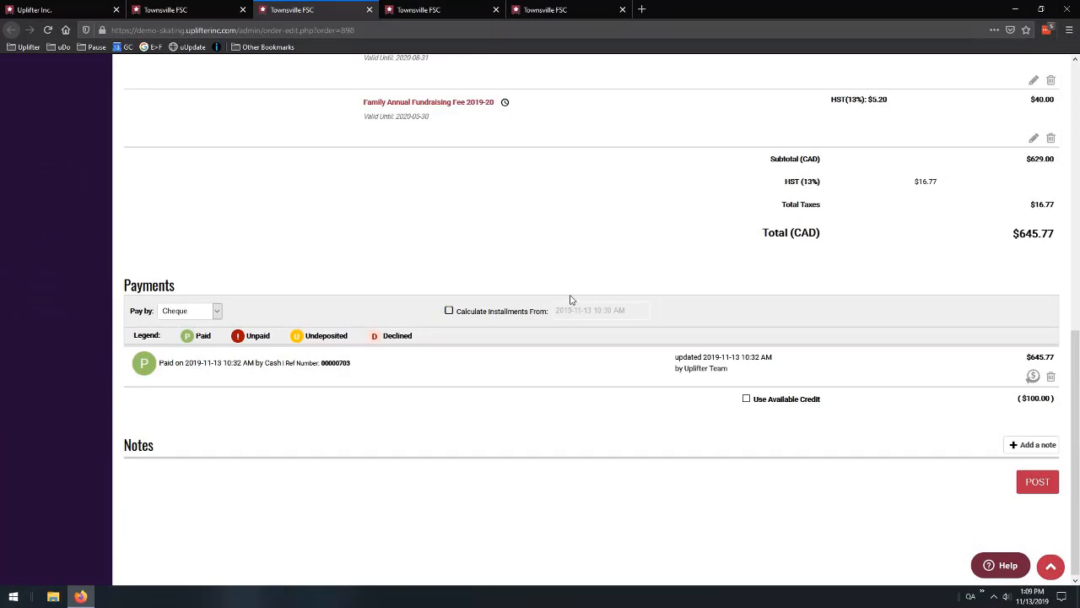
pyautogui.scroll(9, 572, 272)
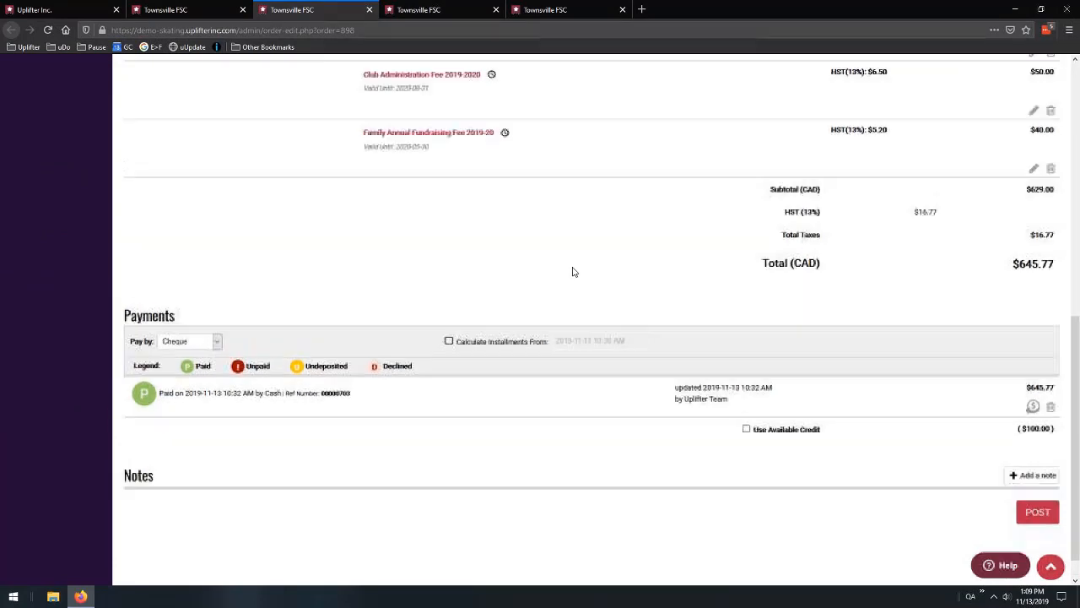
pyautogui.scroll(2, 557, 253)
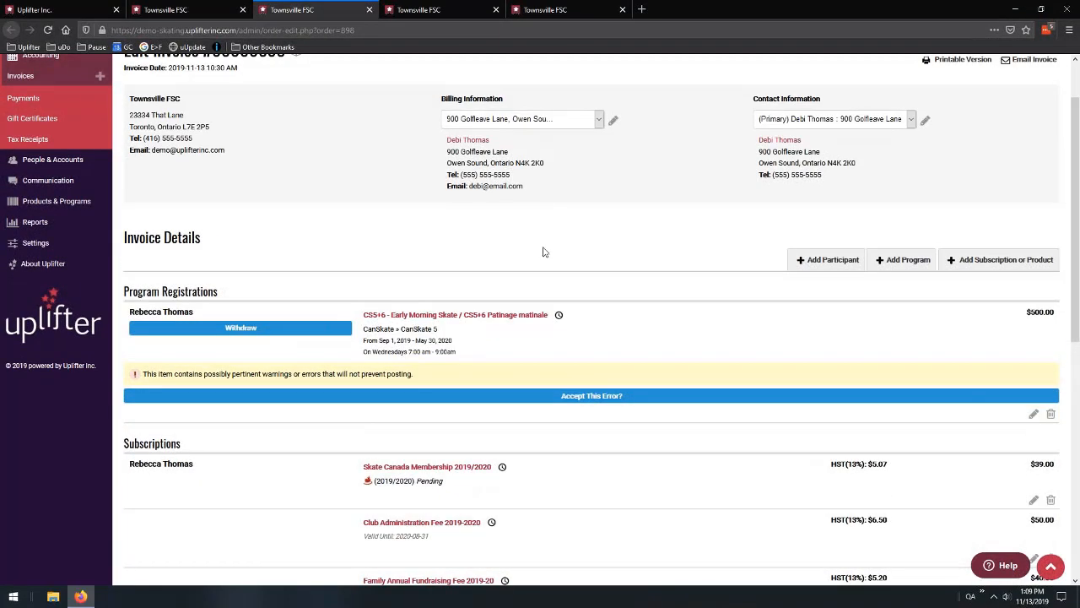
pyautogui.scroll(-9, 550, 169)
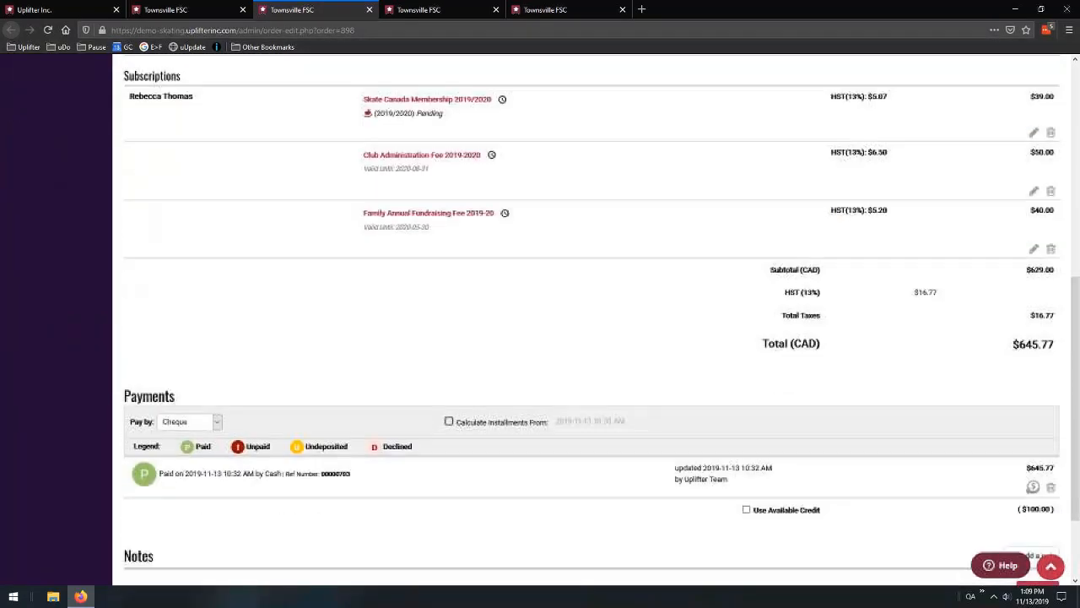
pyautogui.scroll(-3, 598, 371)
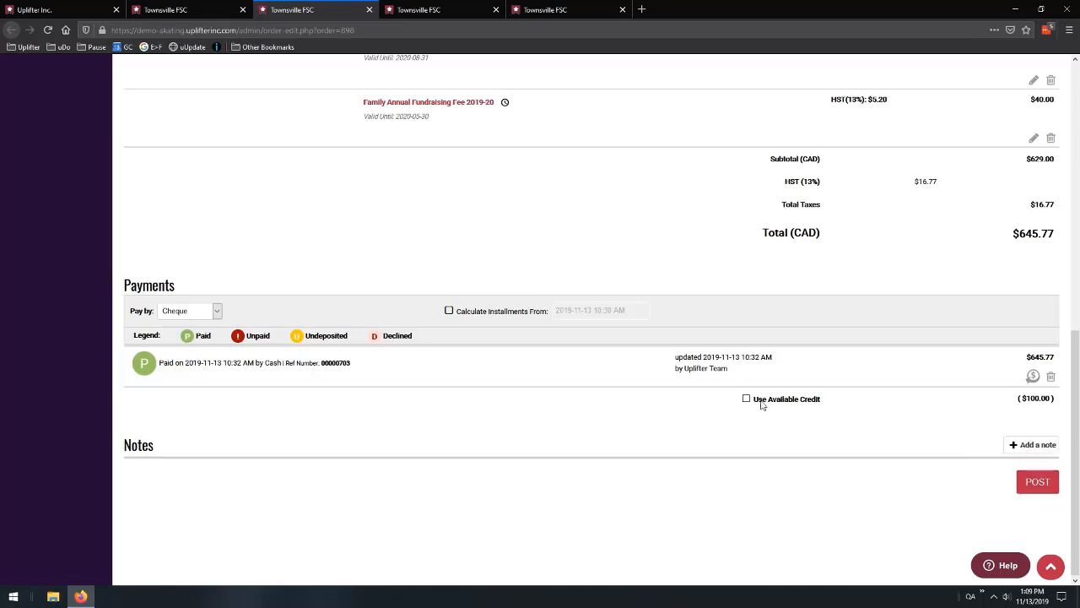
pyautogui.scroll(3, 743, 371)
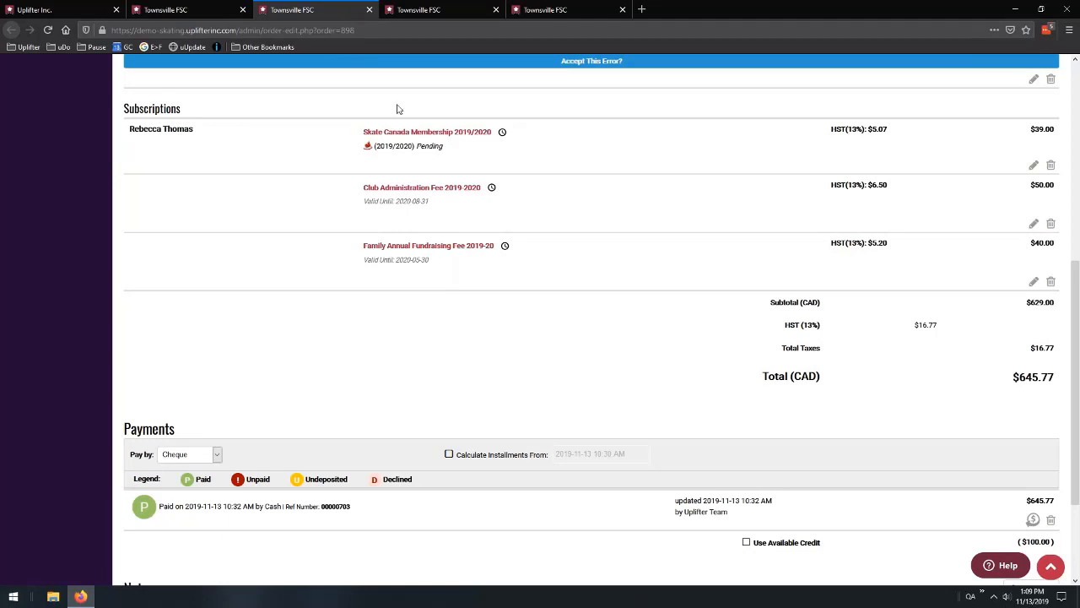
pyautogui.scroll(5, 453, 231)
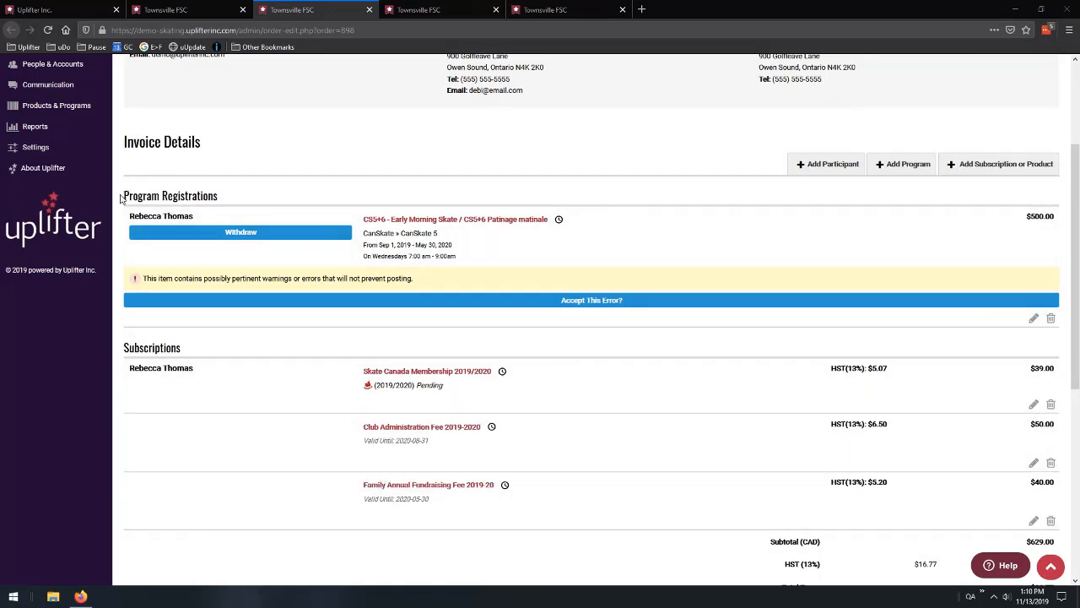
# Compare the program registration and subscription charges under Invoice Details with the invoice total and recorded payment, and close the invoice
pyautogui.moveTo(122, 193); pyautogui.dragTo(196, 217)
pyautogui.click(123, 149)
pyautogui.moveTo(122, 149); pyautogui.dragTo(211, 149)
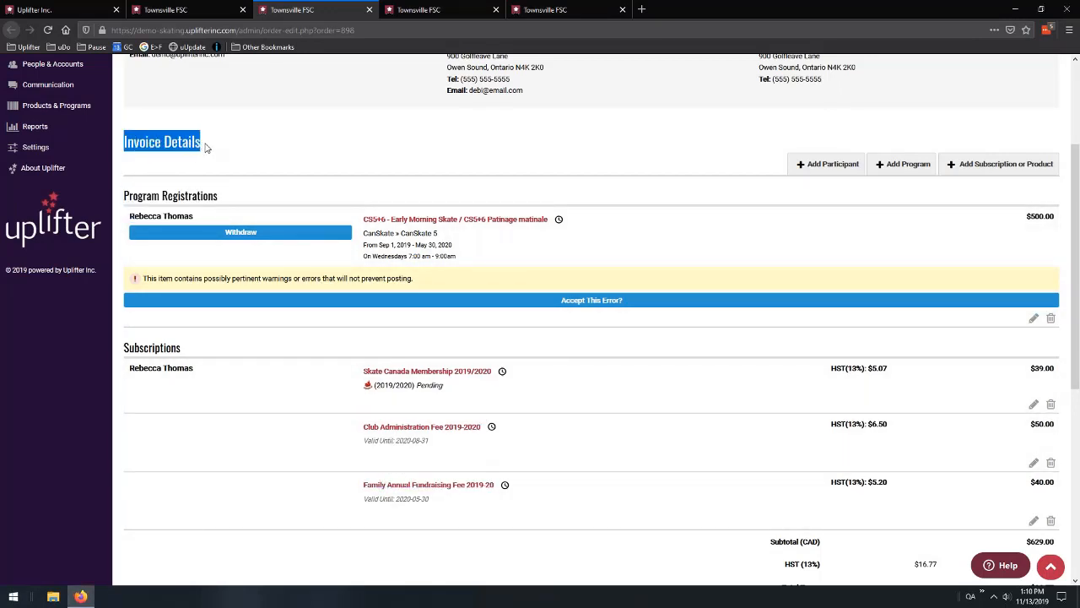
pyautogui.moveTo(268, 262); pyautogui.dragTo(274, 348)
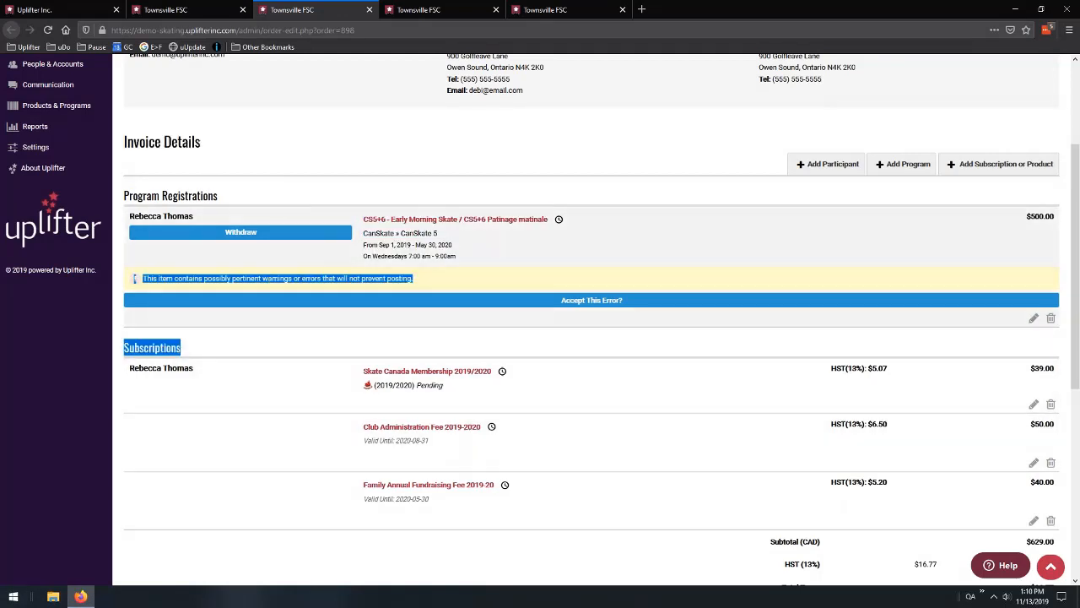
pyautogui.click(299, 205)
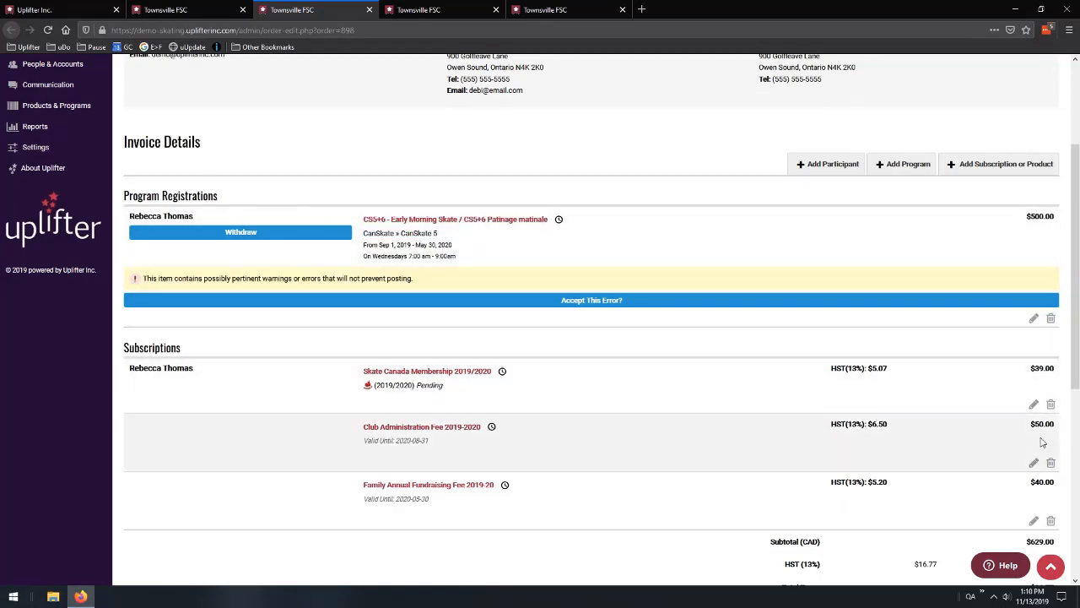
pyautogui.scroll(-1, 981, 446)
pyautogui.scroll(-2, 966, 454)
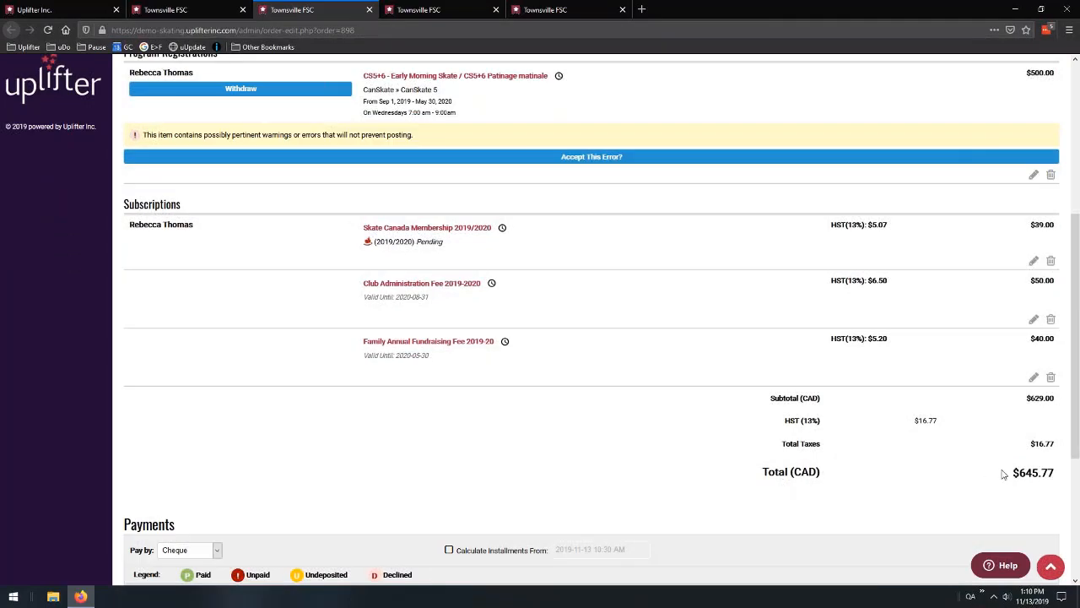
pyautogui.moveTo(1010, 473); pyautogui.dragTo(1049, 472)
pyautogui.click(961, 463)
pyautogui.scroll(-5, 925, 422)
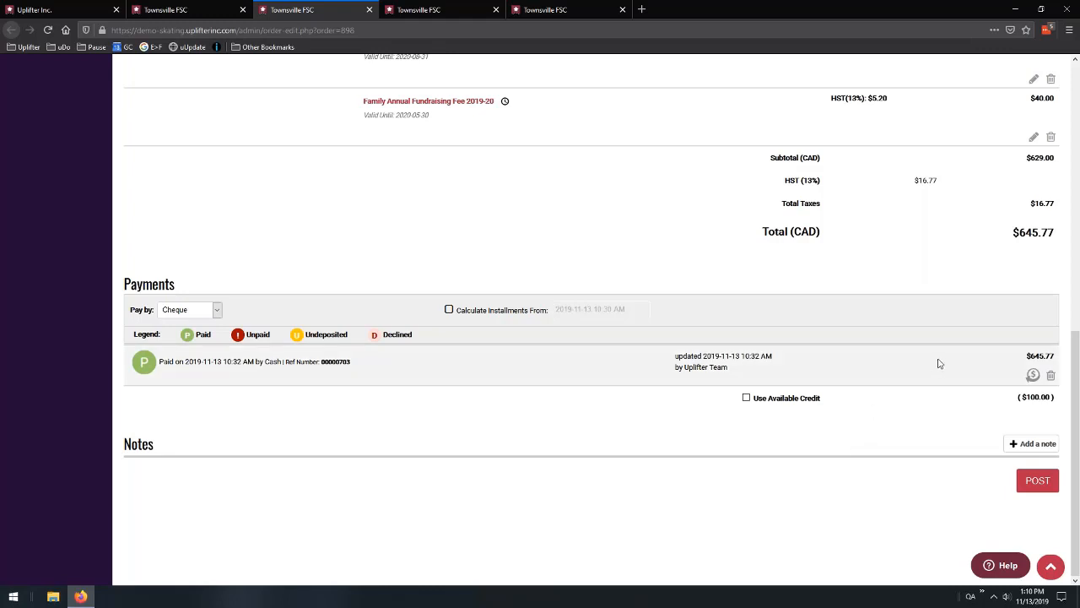
pyautogui.scroll(1, 939, 362)
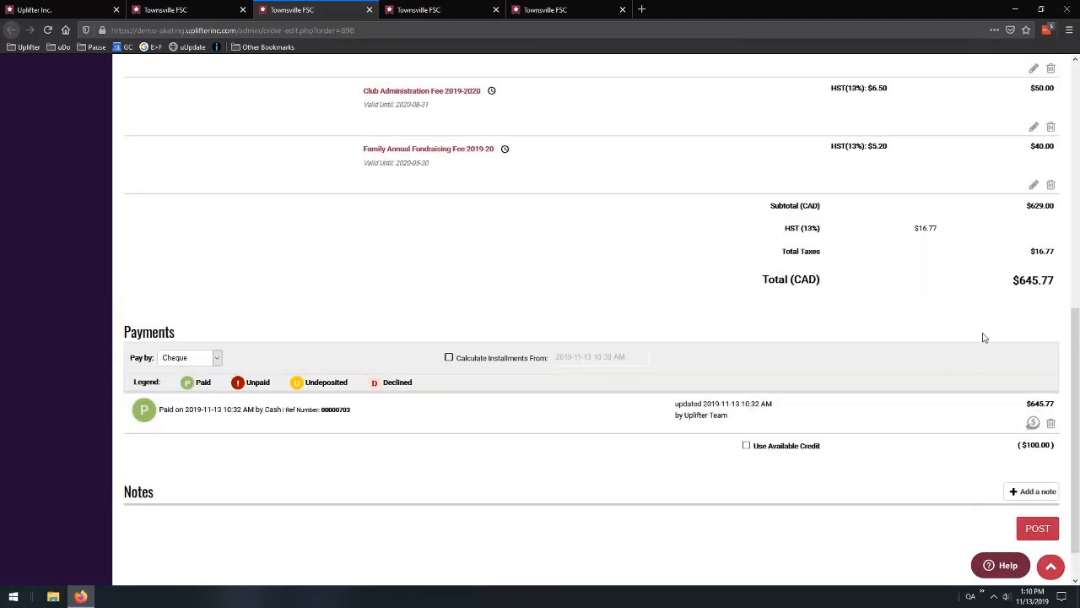
pyautogui.moveTo(1010, 281); pyautogui.dragTo(1052, 281)
pyautogui.click(1007, 320)
pyautogui.scroll(4, 996, 300)
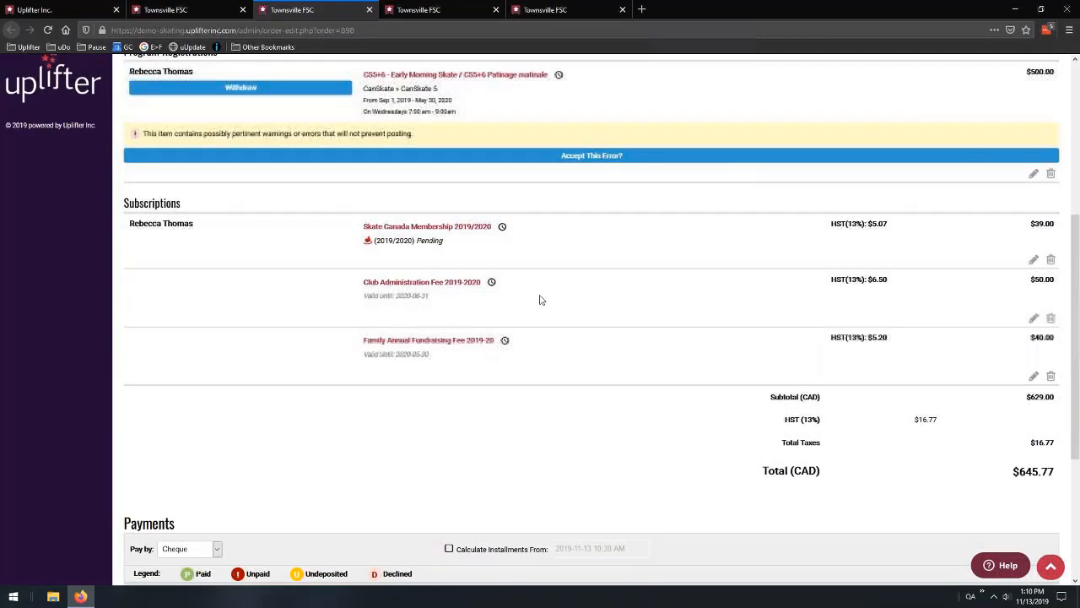
pyautogui.scroll(-4, 623, 395)
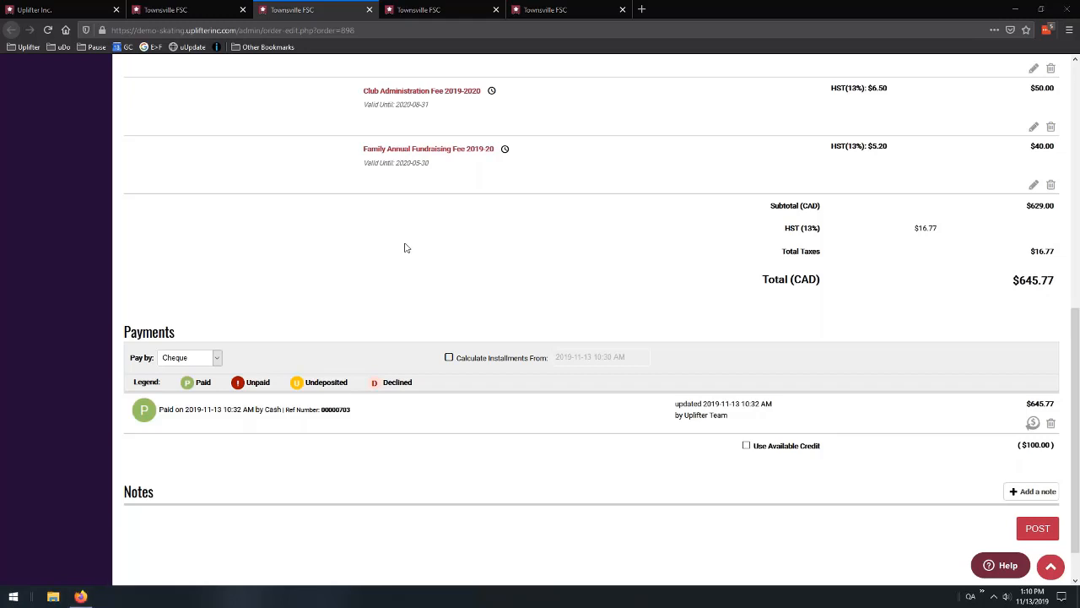
pyautogui.scroll(9, 541, 259)
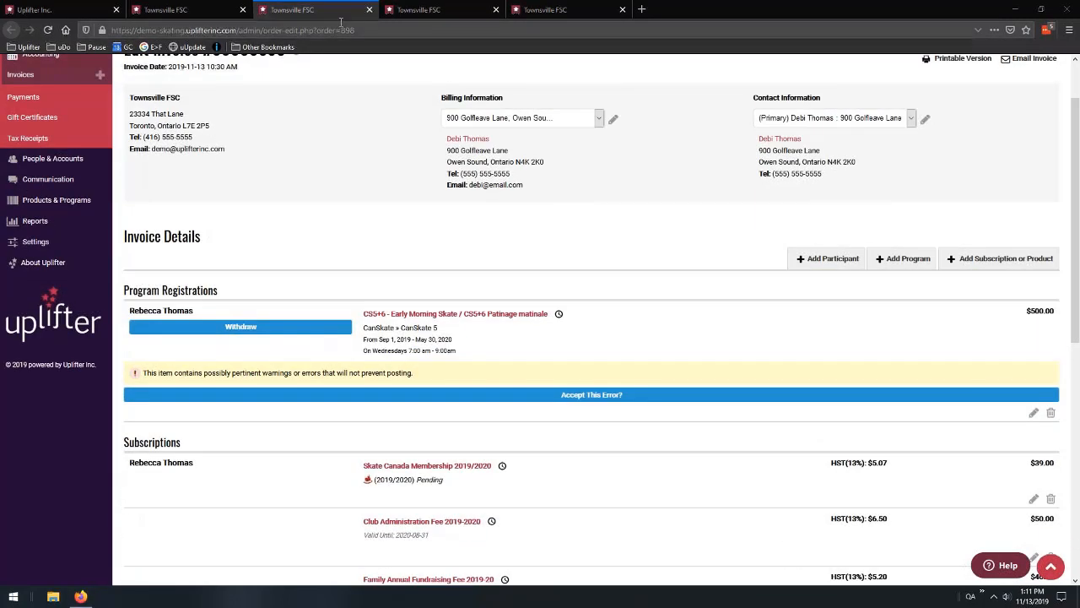
pyautogui.click(369, 10)
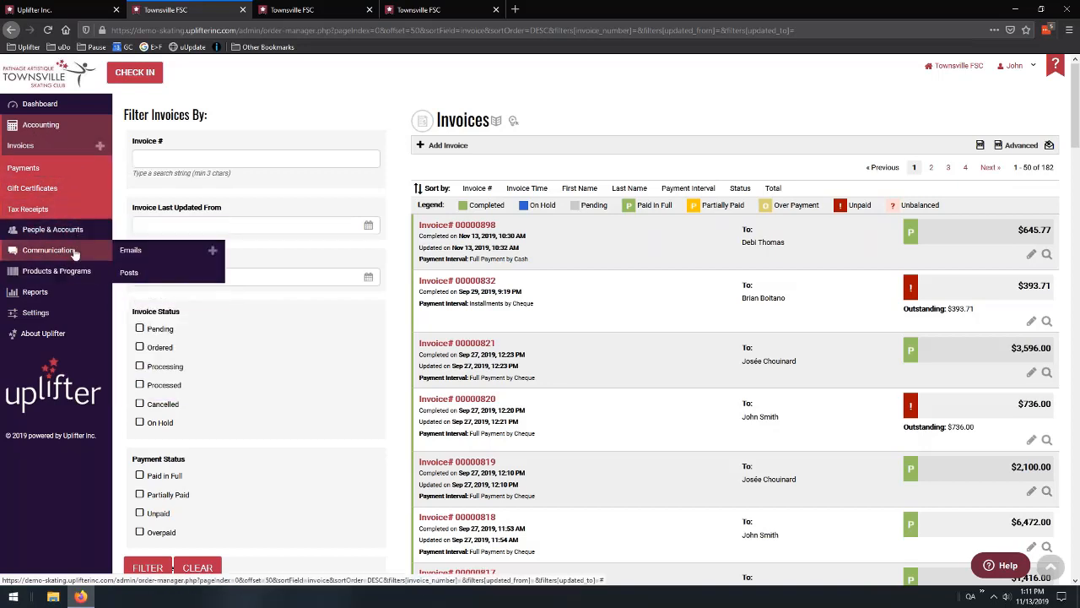
# Switch from the Invoices list to Member Accounts and look over the members' account statuses and balances
pyautogui.moveTo(73, 232)
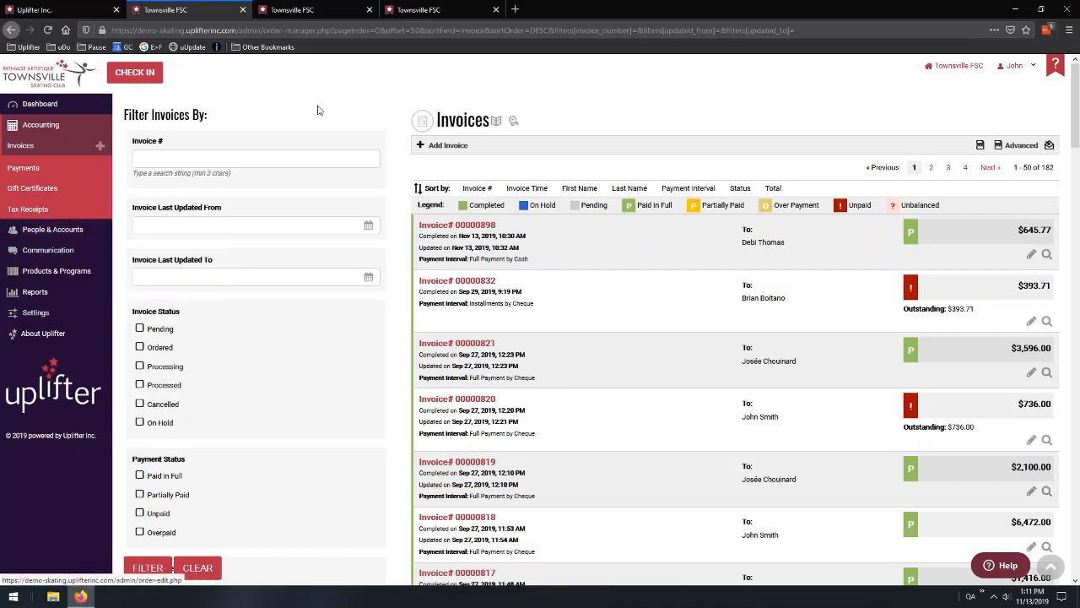
pyautogui.click(319, 10)
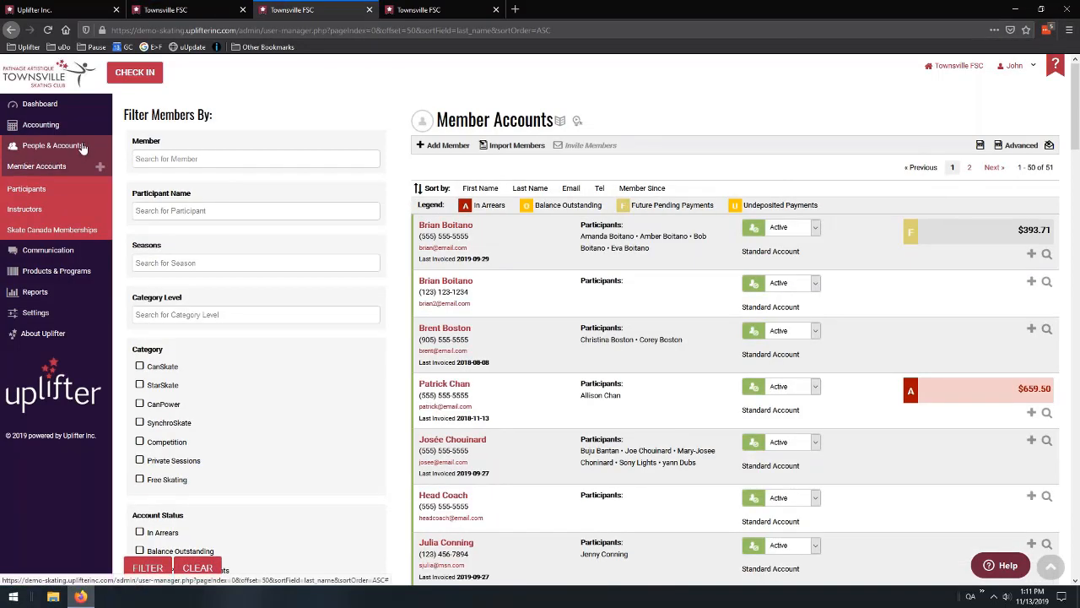
pyautogui.click(28, 173)
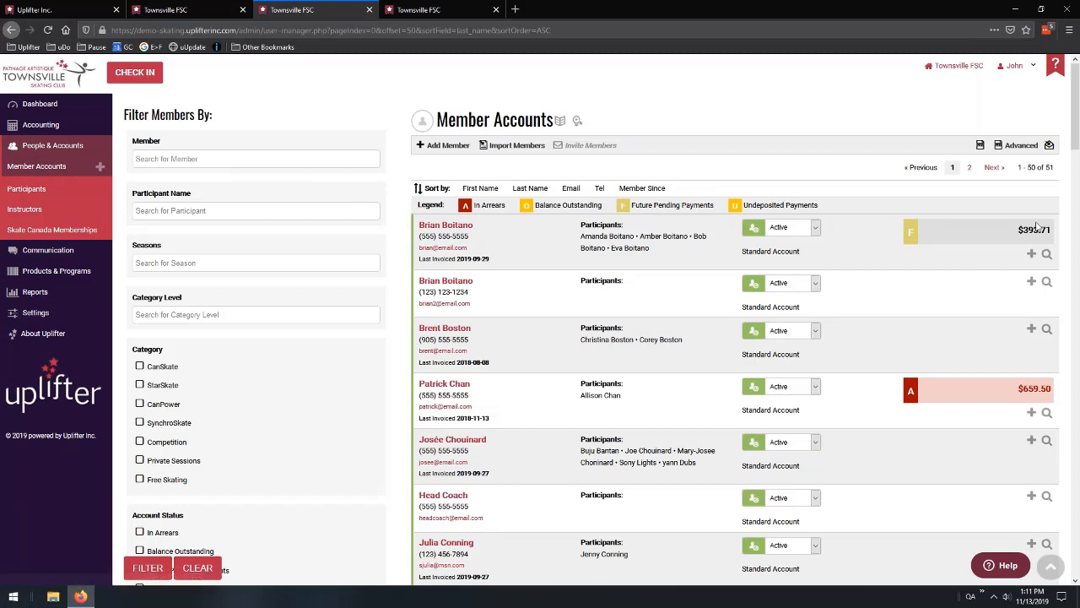
pyautogui.scroll(-2, 735, 338)
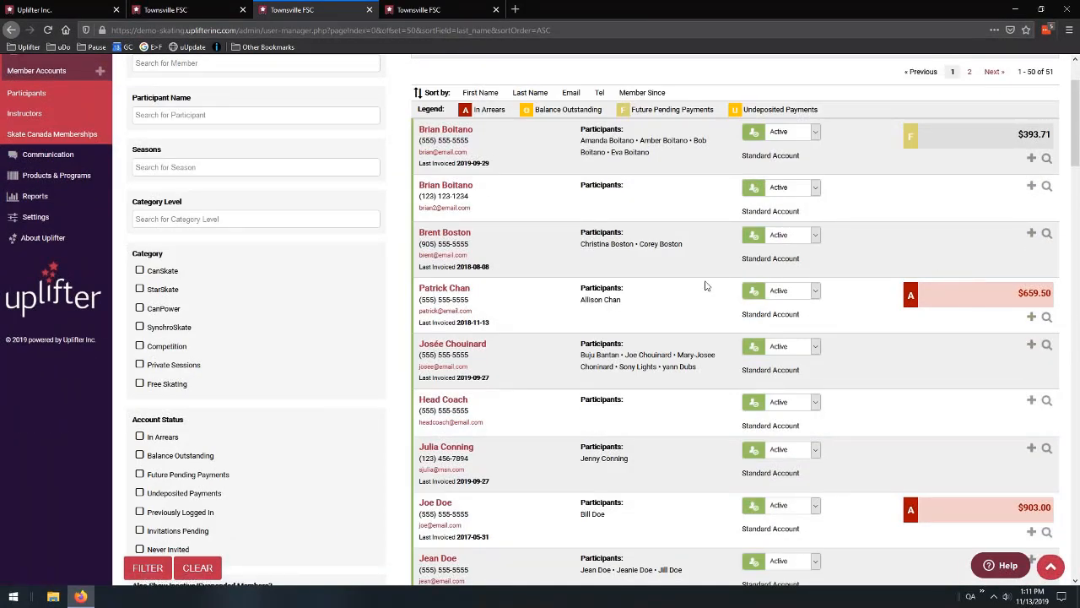
# View the Winter-Wild Competition program down to its Waitlisted and Withdrawn sections, and close the program and Member Accounts pages
pyautogui.click(413, 10)
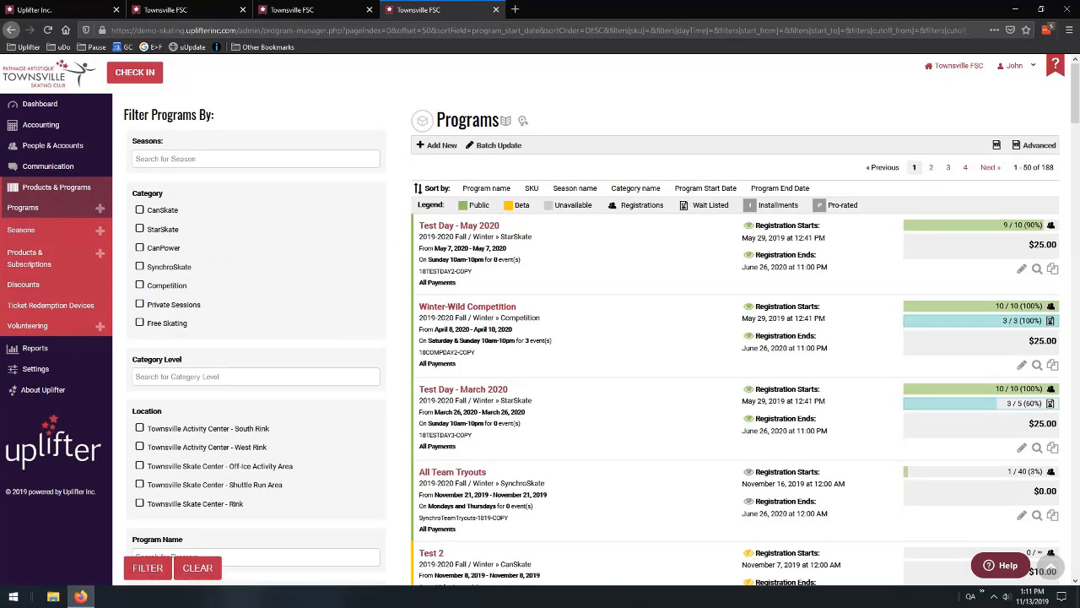
pyautogui.click(1037, 365)
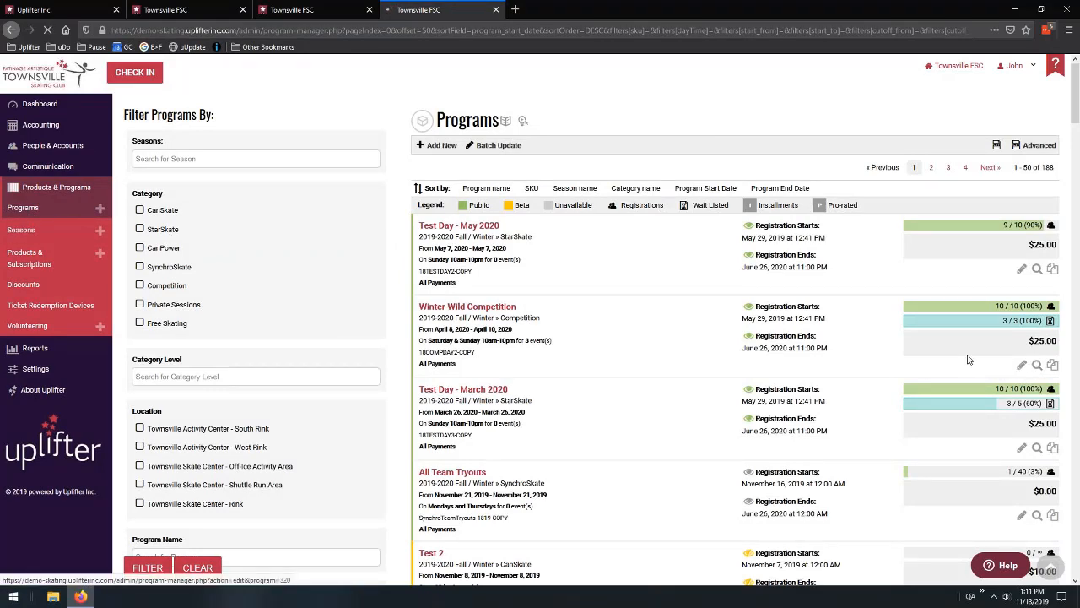
pyautogui.scroll(-10, 622, 305)
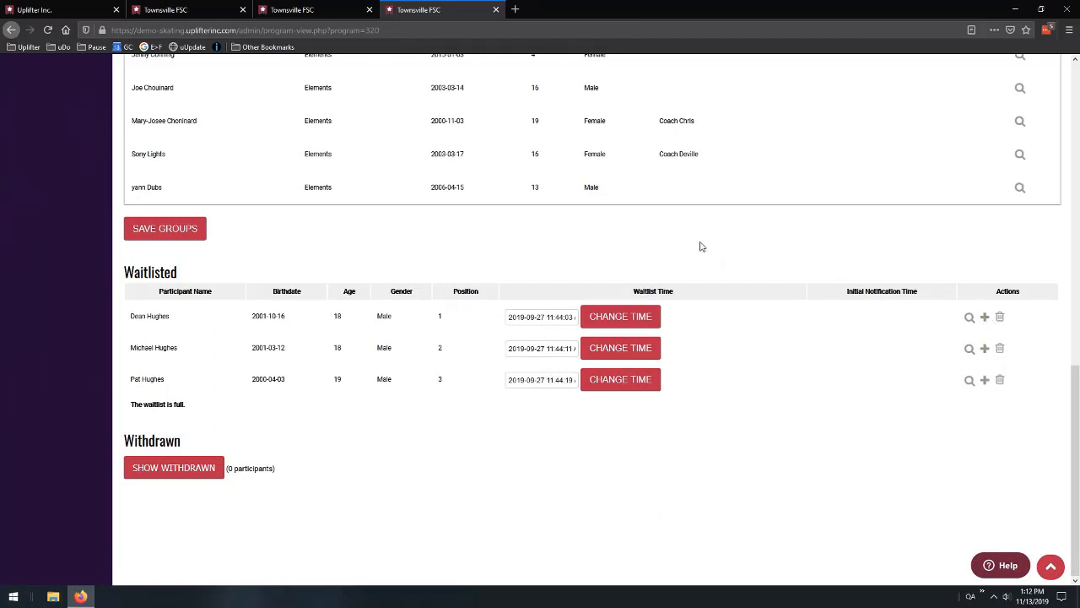
pyautogui.click(496, 10)
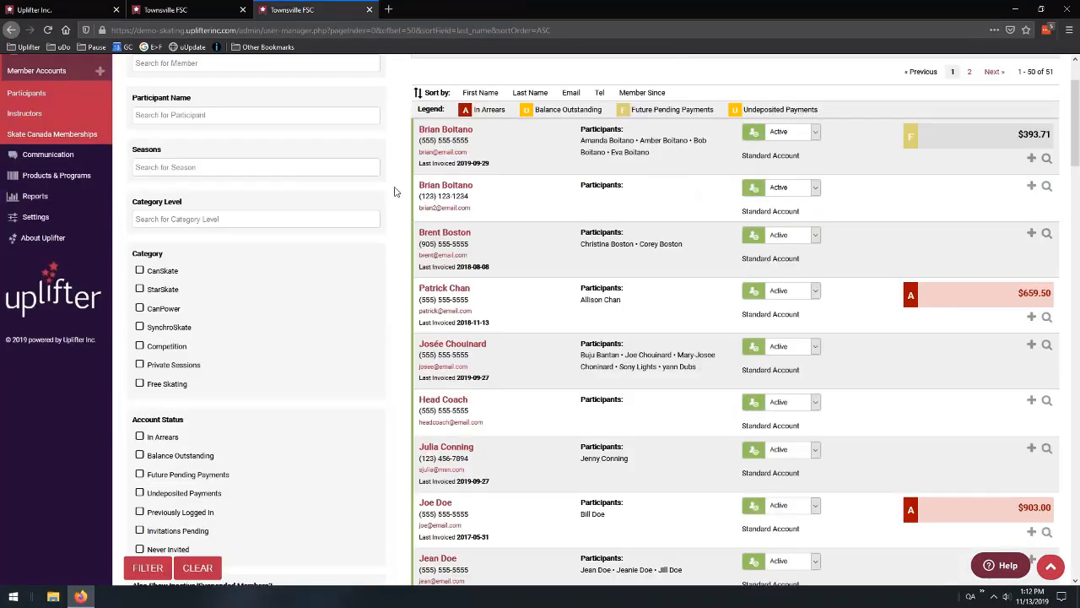
pyautogui.scroll(3, 397, 193)
pyautogui.click(369, 9)
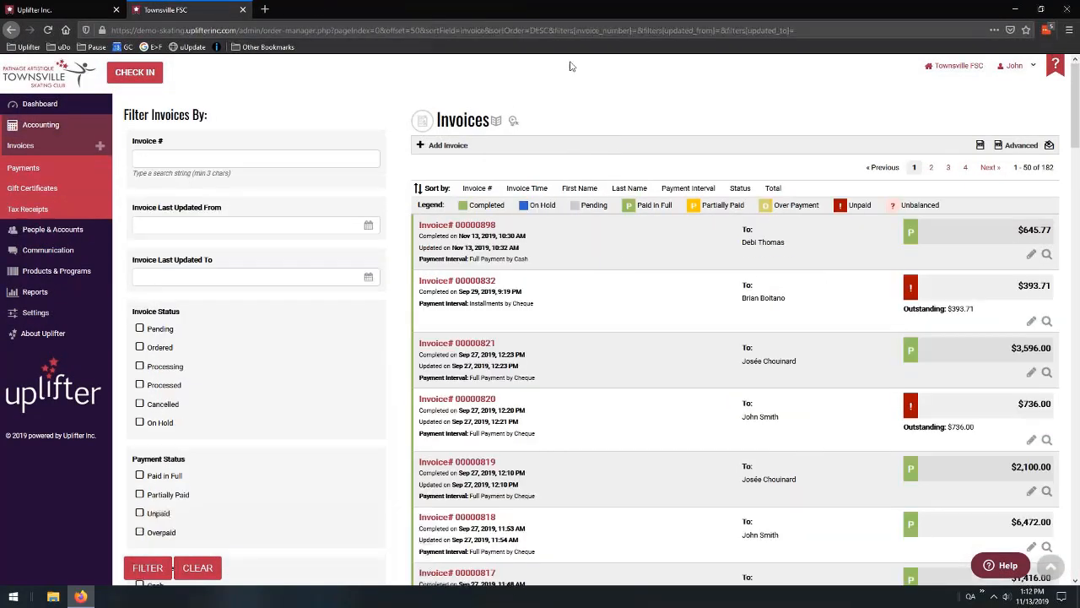
# Start a new invoice for an existing member, finding the account by the member's last name
pyautogui.click(441, 146)
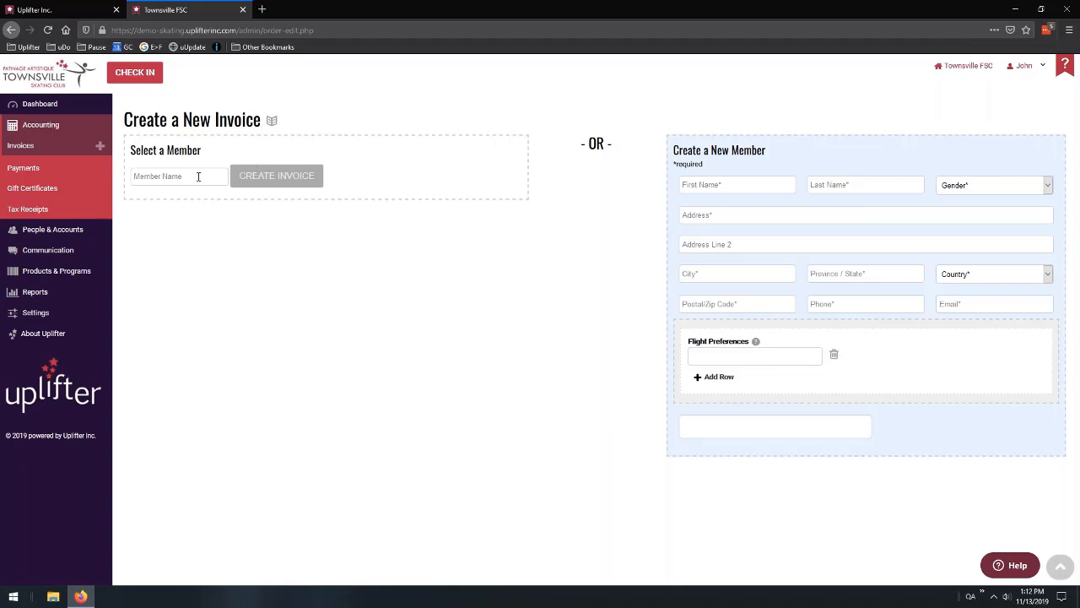
pyautogui.write('webin')
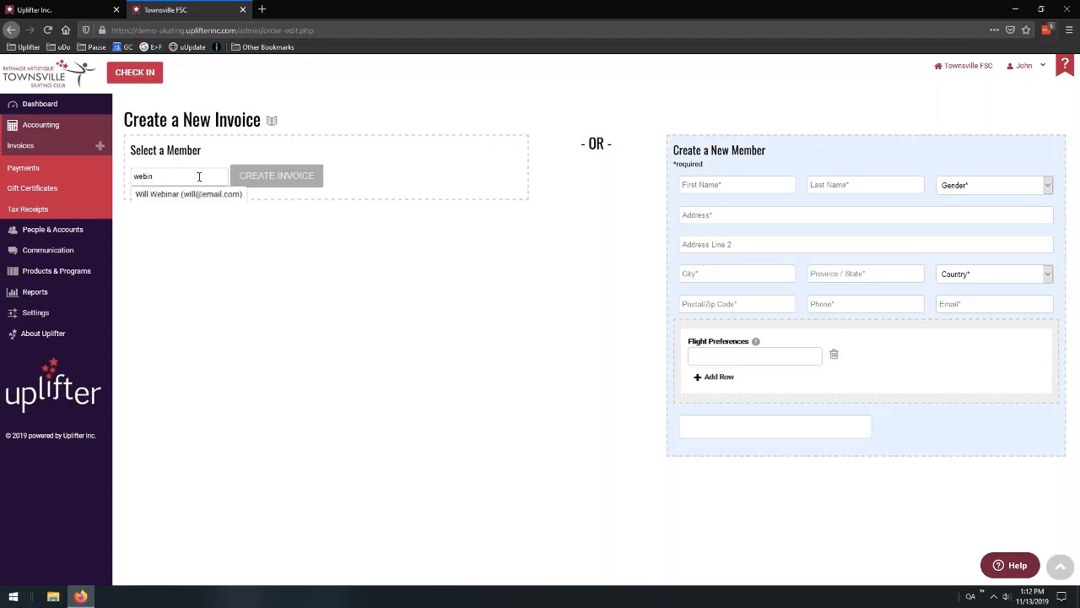
pyautogui.click(150, 196)
pyautogui.click(282, 179)
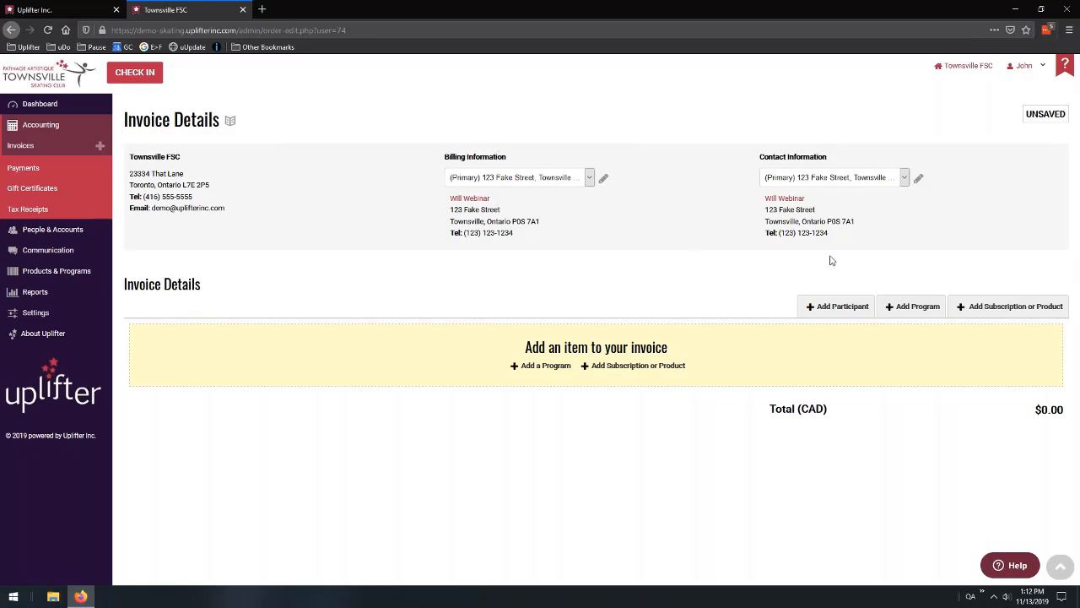
# View the default merchant's billing address under Merchant Details in Uplifter Settings in a separate tab, and return to the unsaved invoice
pyautogui.moveTo(129, 156); pyautogui.dragTo(226, 209)
pyautogui.click(139, 153)
pyautogui.moveTo(35, 314)
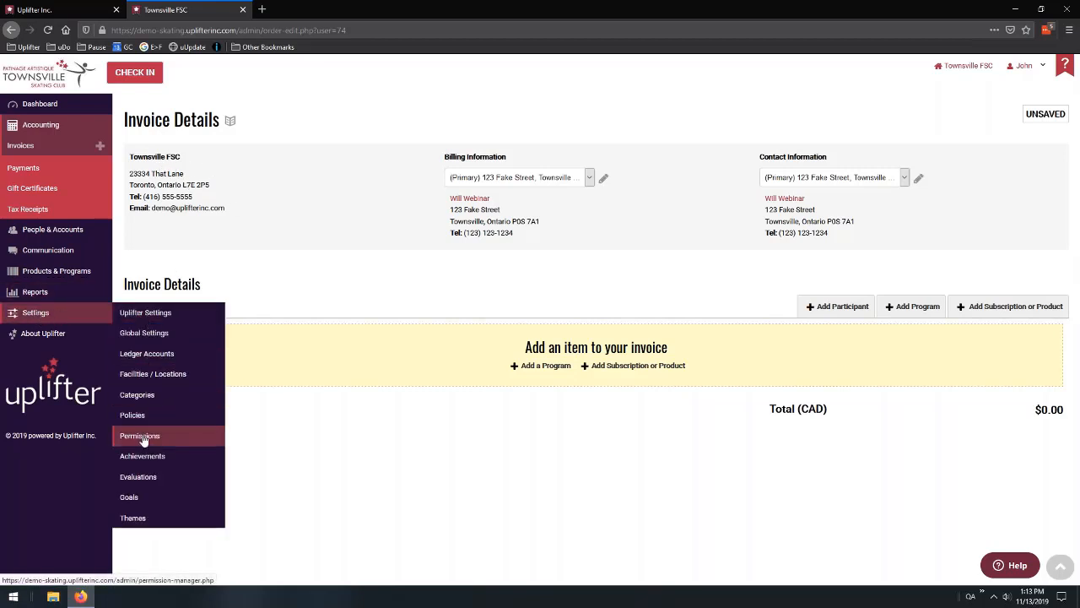
pyautogui.middleClick(152, 316)
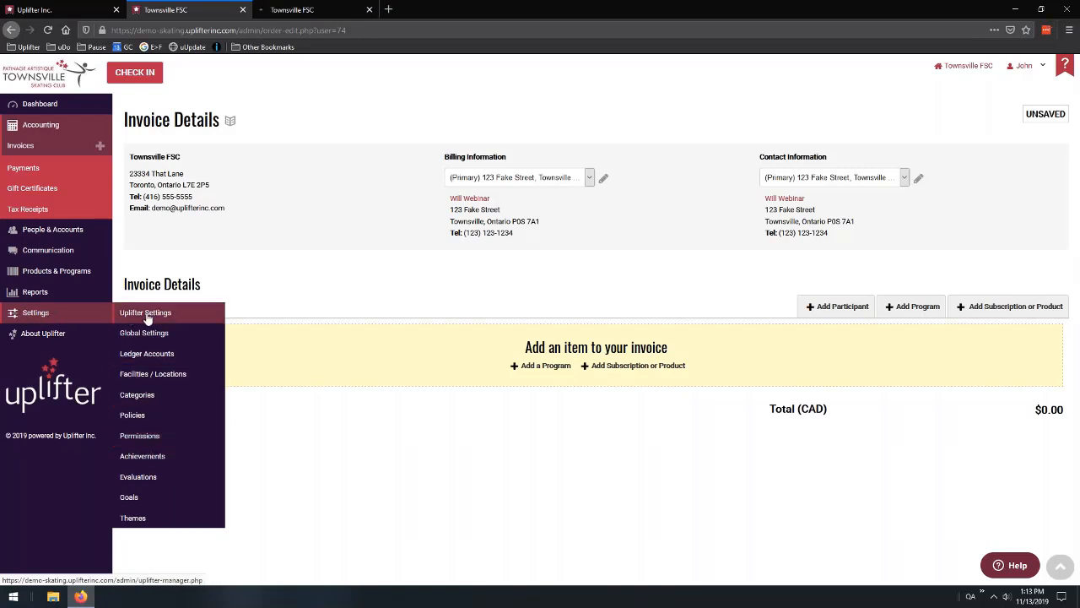
pyautogui.click(291, 9)
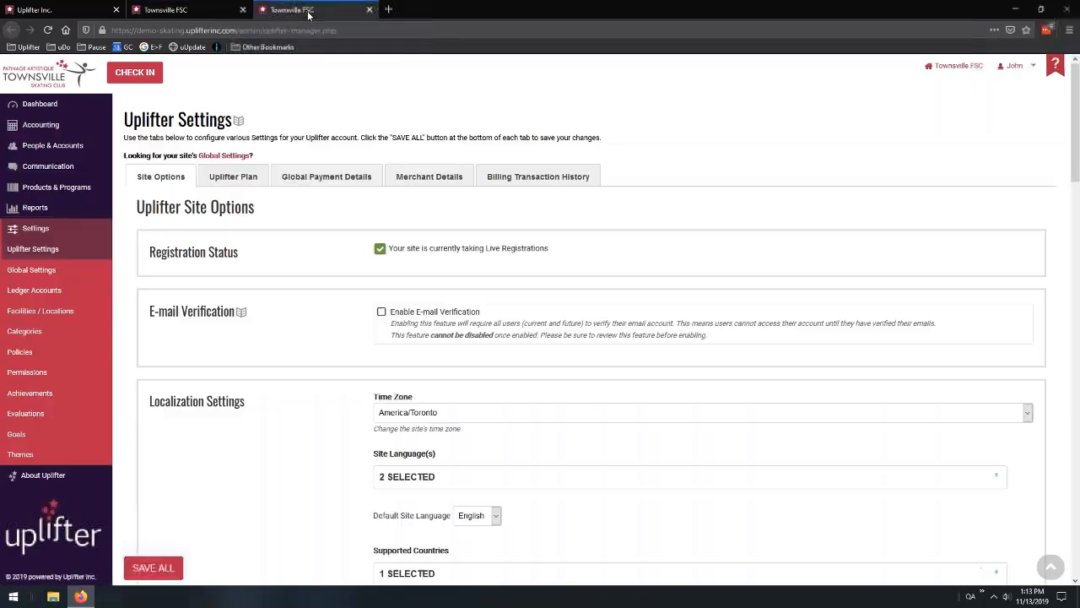
pyautogui.click(426, 180)
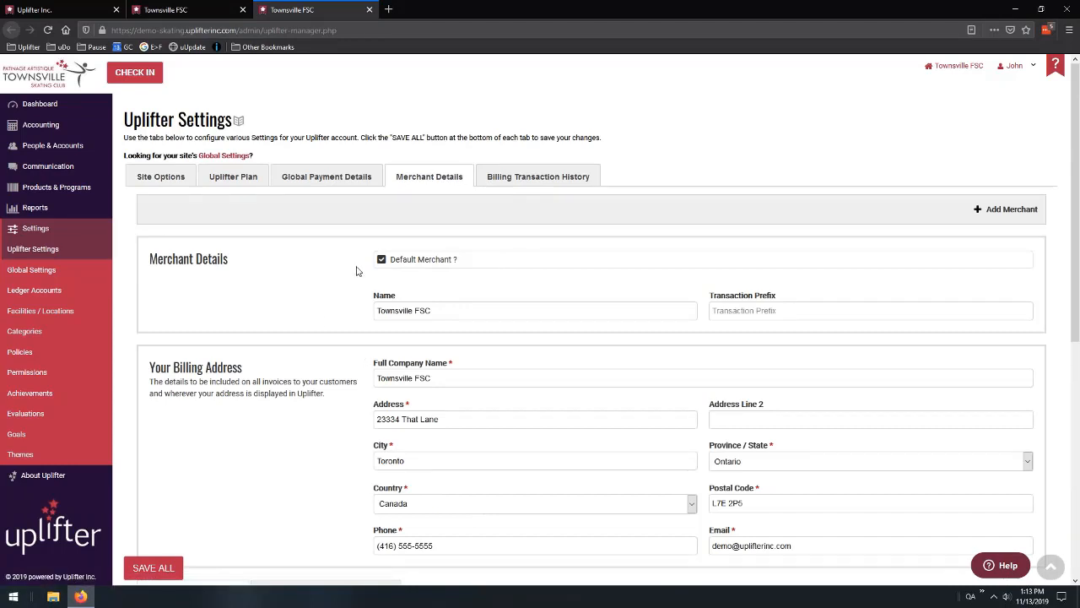
pyautogui.scroll(-3, 357, 270)
pyautogui.moveTo(154, 224); pyautogui.dragTo(252, 228)
pyautogui.click(281, 226)
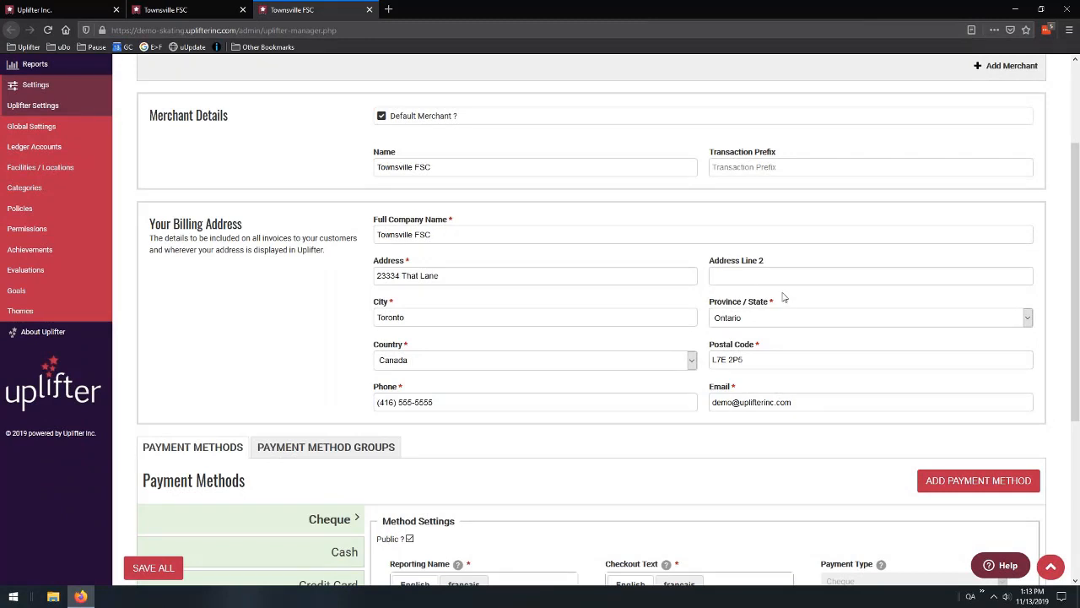
pyautogui.click(221, 10)
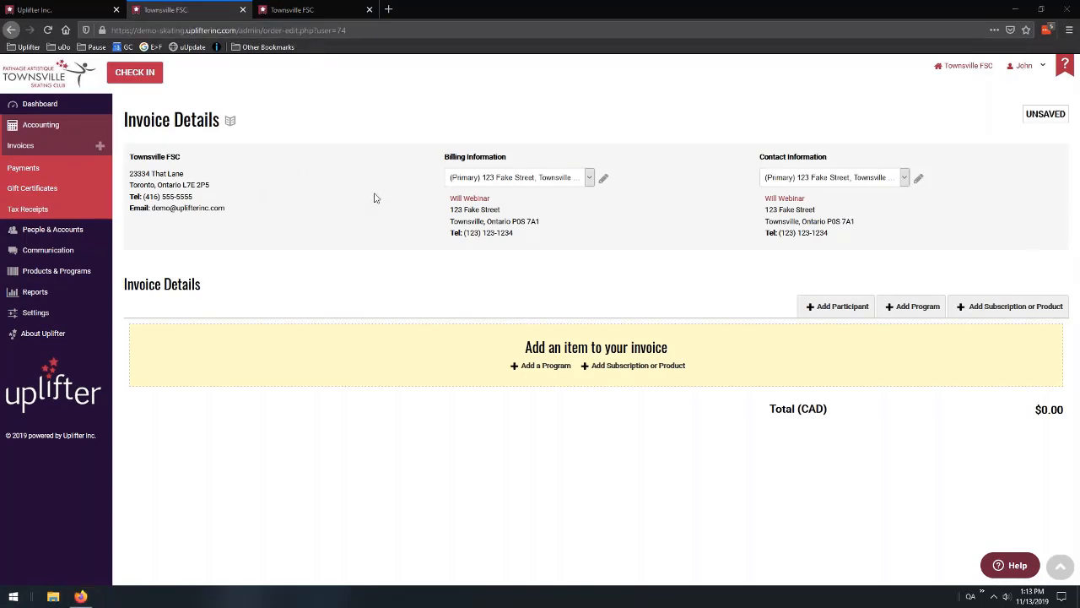
# Look over the invoice's billing and contact address choices and the editable billing address fields, keeping the primary address for both
pyautogui.click(591, 179)
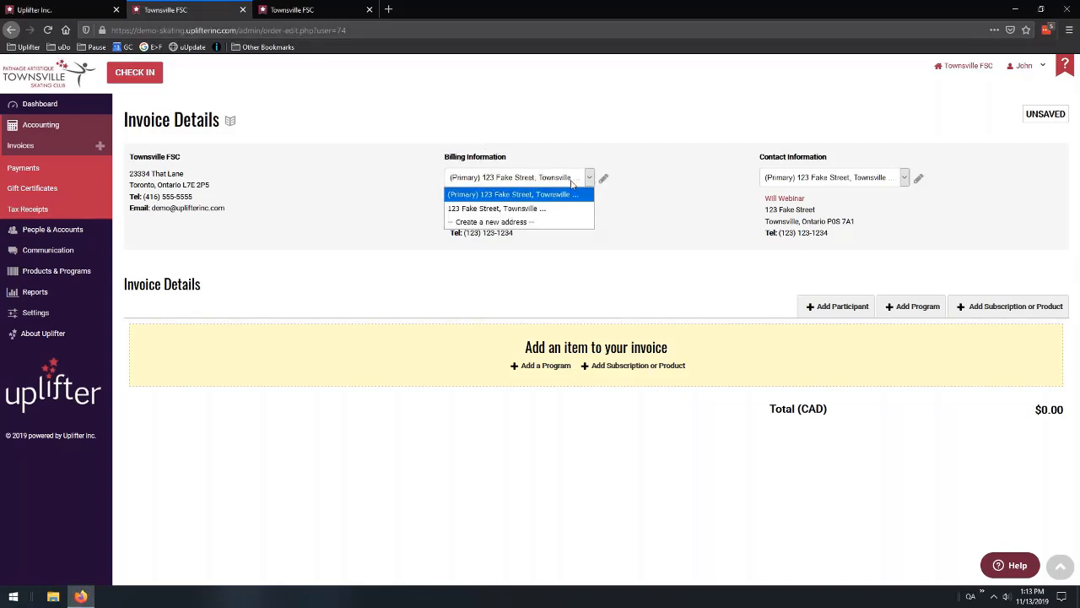
pyautogui.click(543, 200)
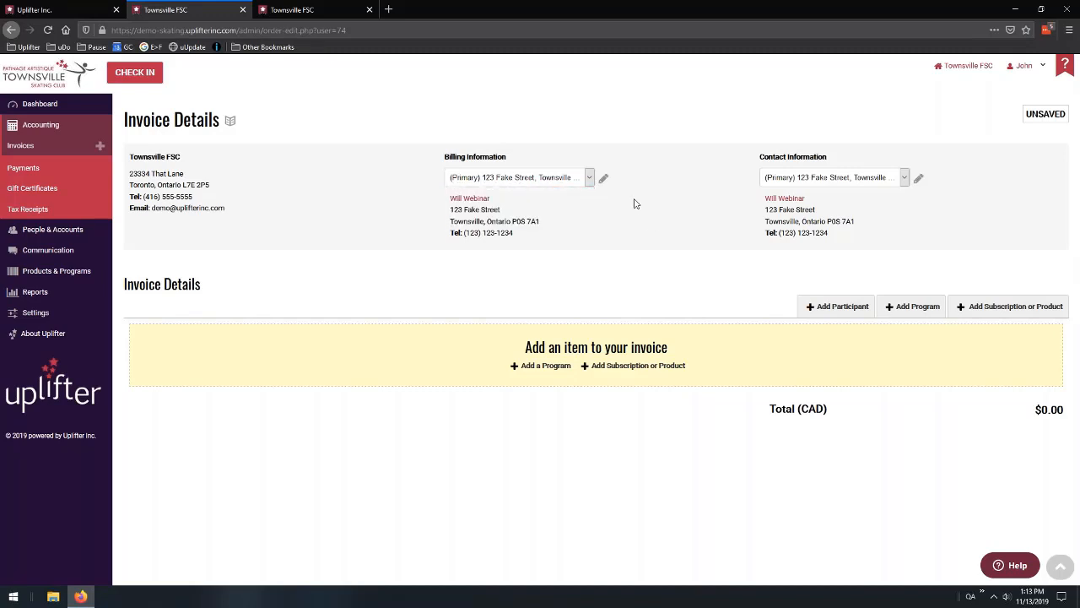
pyautogui.click(603, 178)
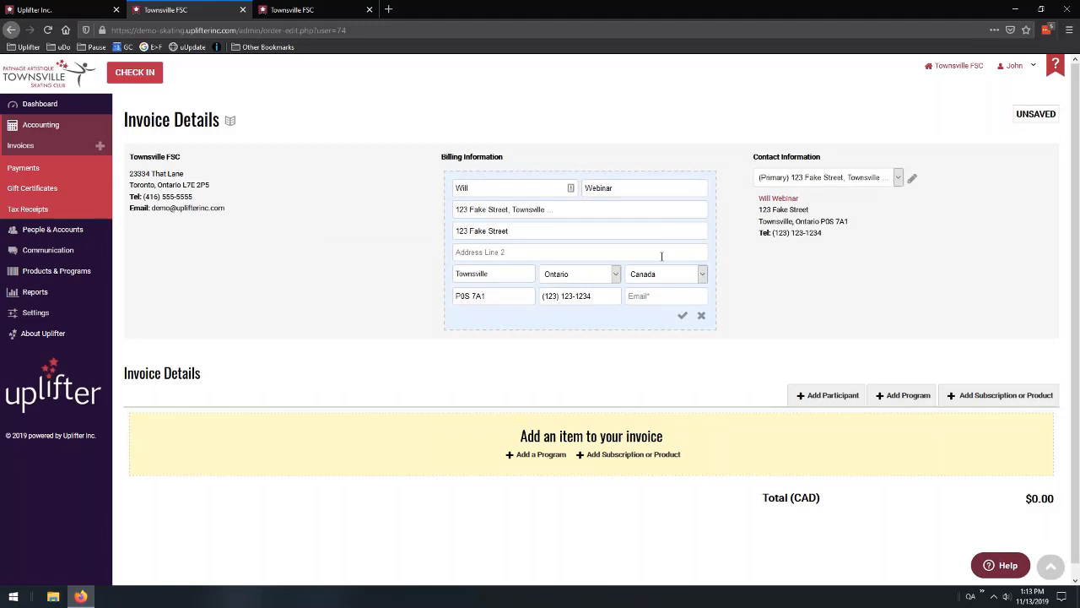
pyautogui.click(682, 316)
pyautogui.click(547, 179)
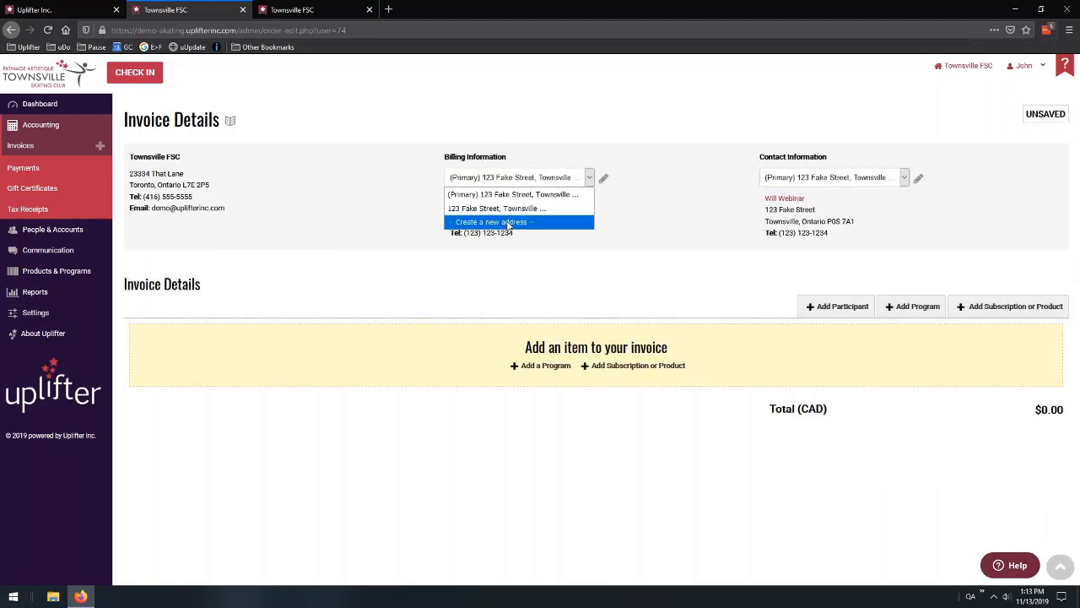
pyautogui.click(631, 217)
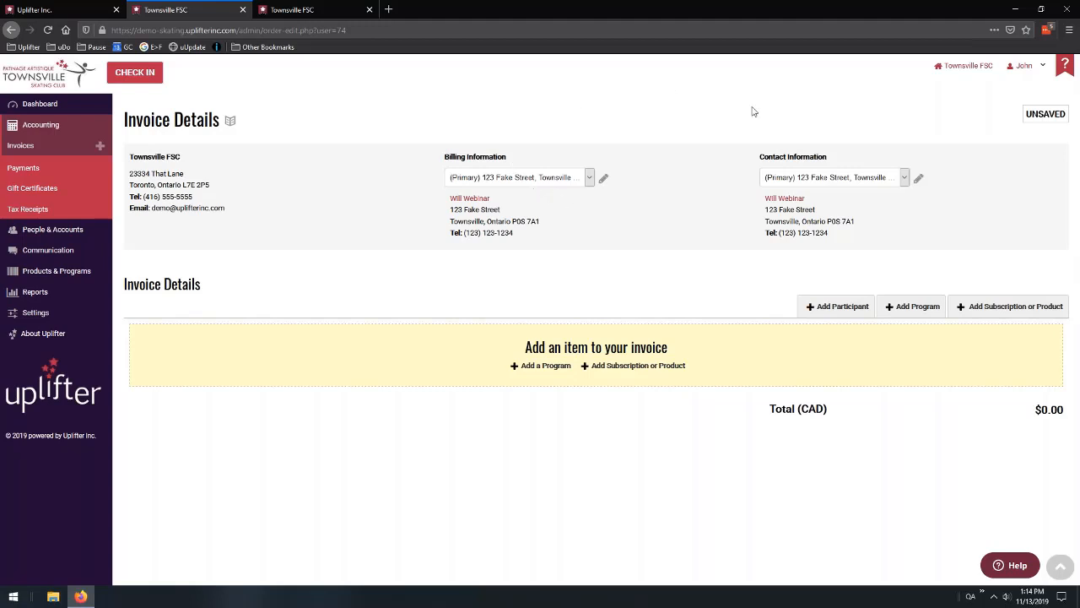
pyautogui.click(904, 179)
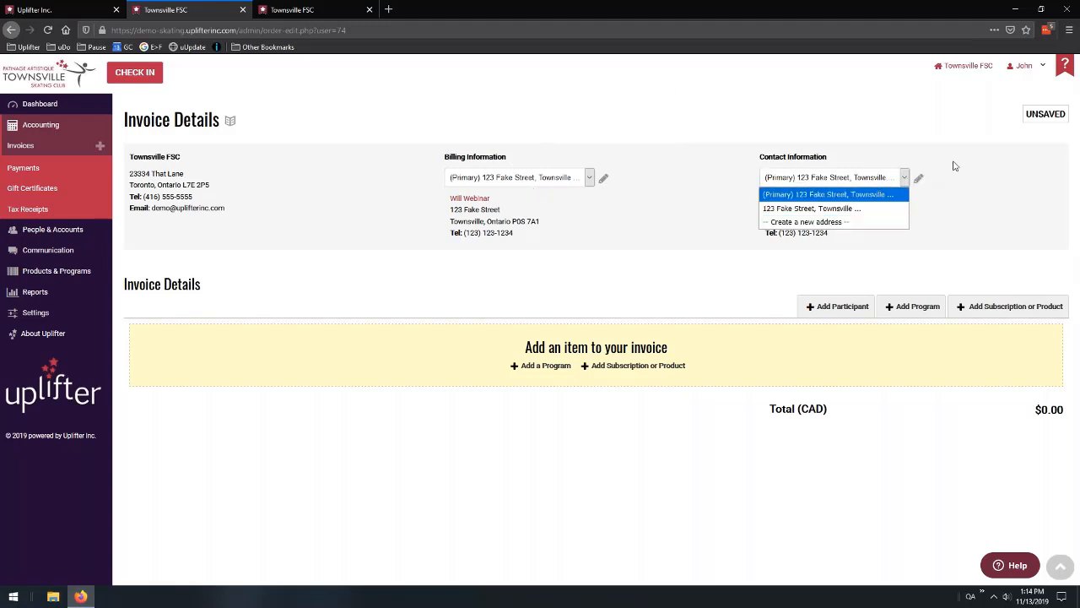
pyautogui.click(997, 179)
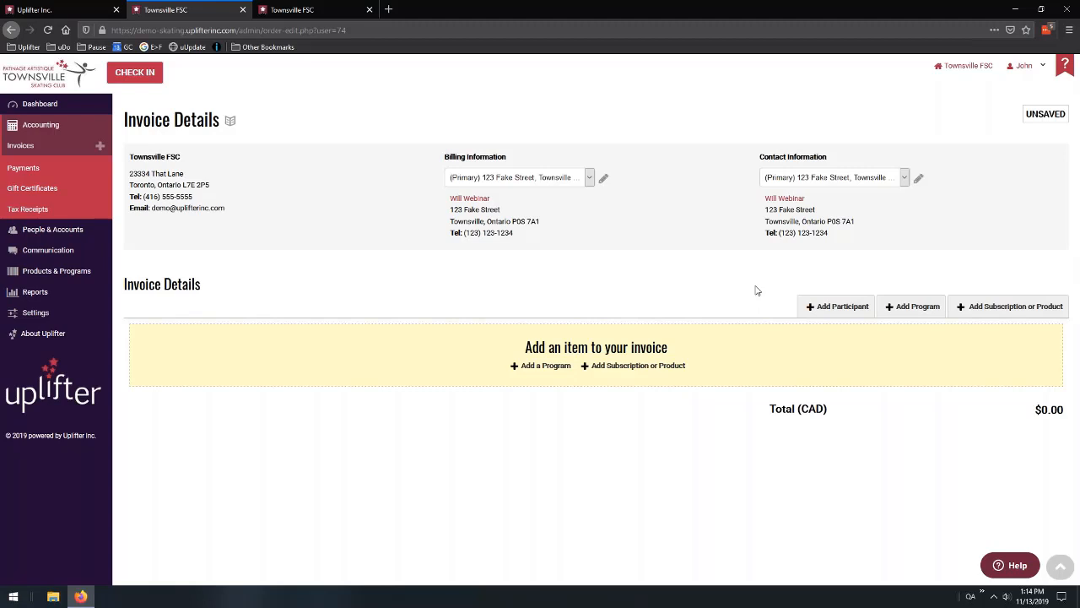
# View the invoice's Add Participant form with its required fields and close it without adding anyone
pyautogui.click(836, 308)
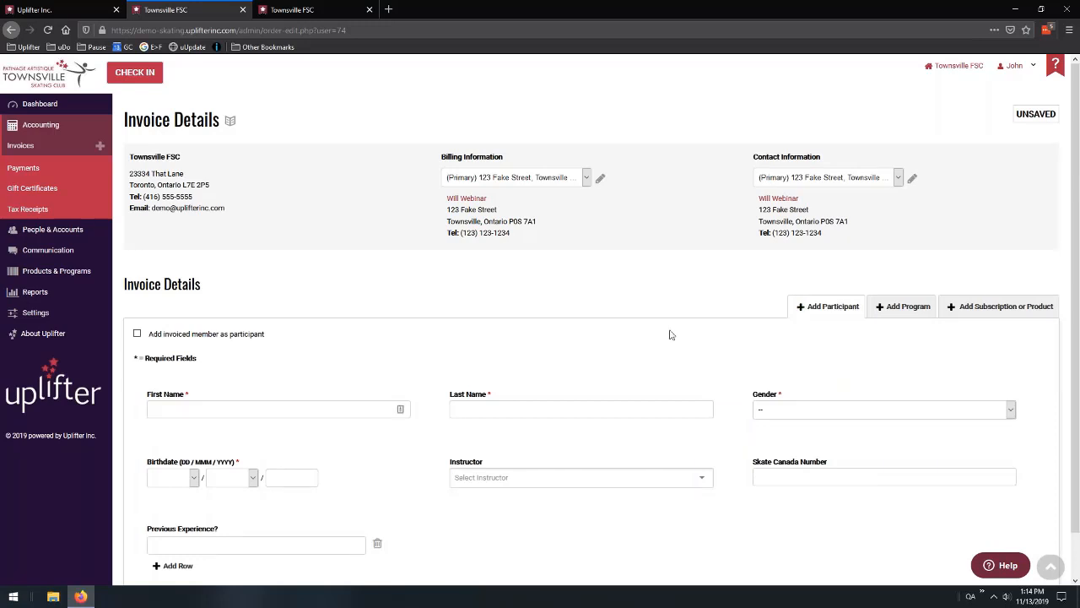
pyautogui.scroll(-1, 672, 332)
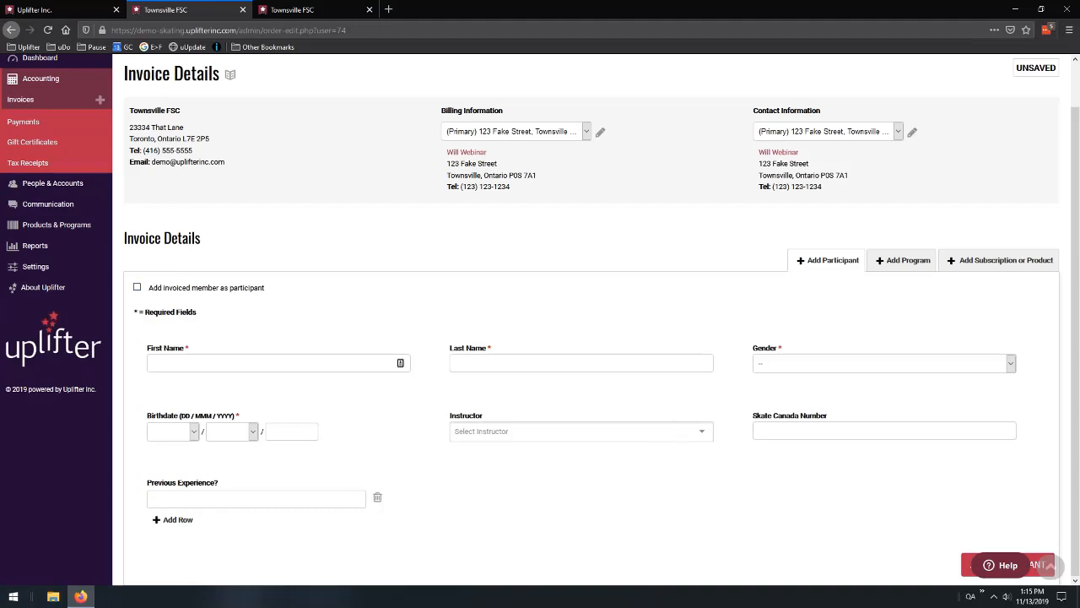
pyautogui.click(818, 264)
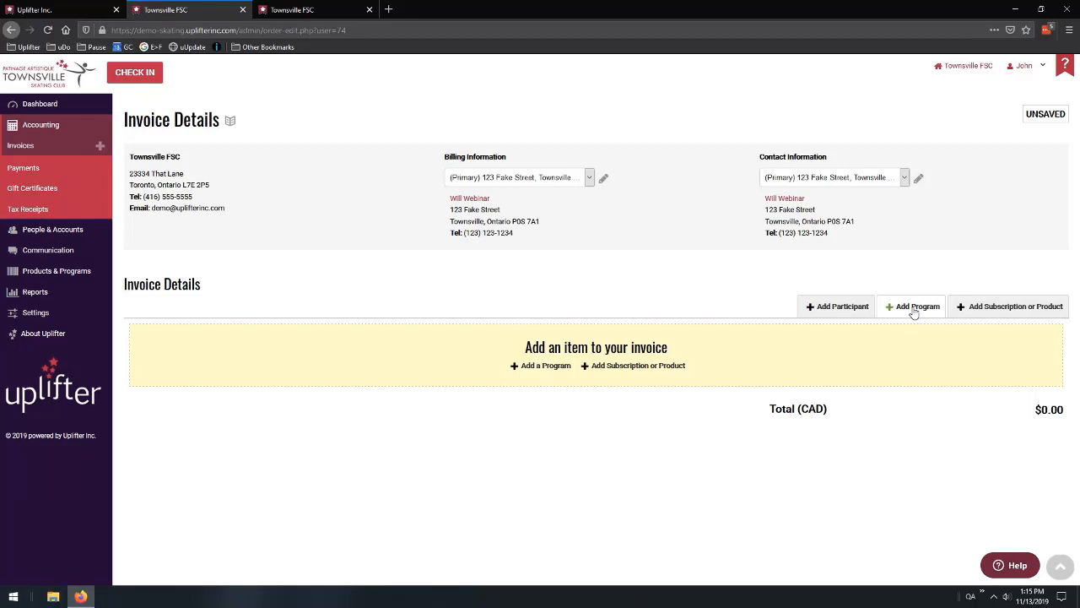
# Find the Wednesday Webinar program by searching for "web", add it to the invoice, and accept the registration line
pyautogui.click(913, 309)
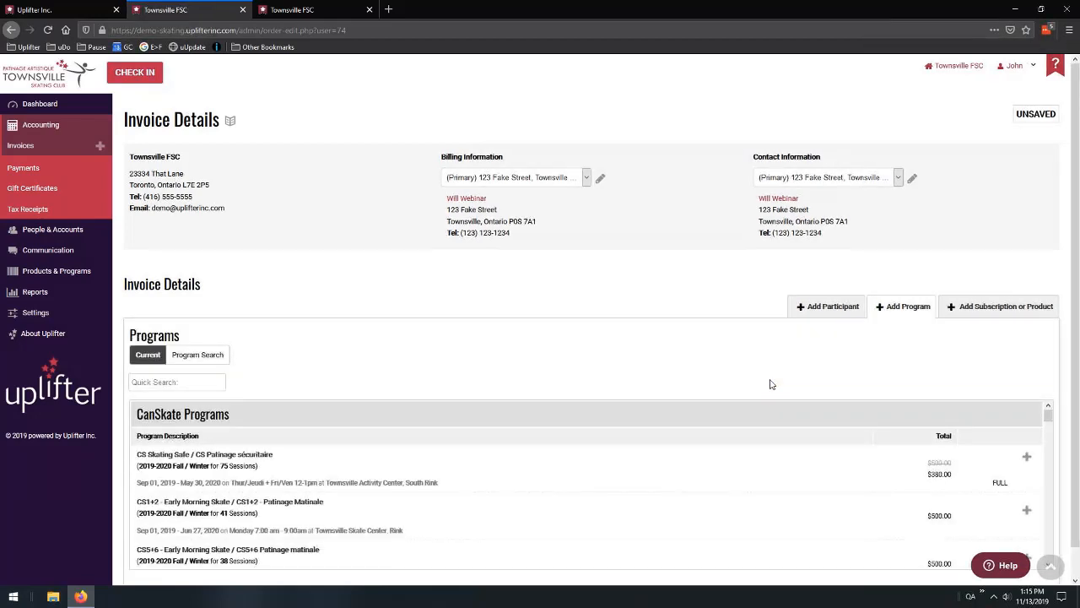
pyautogui.click(192, 386)
pyautogui.write('web')
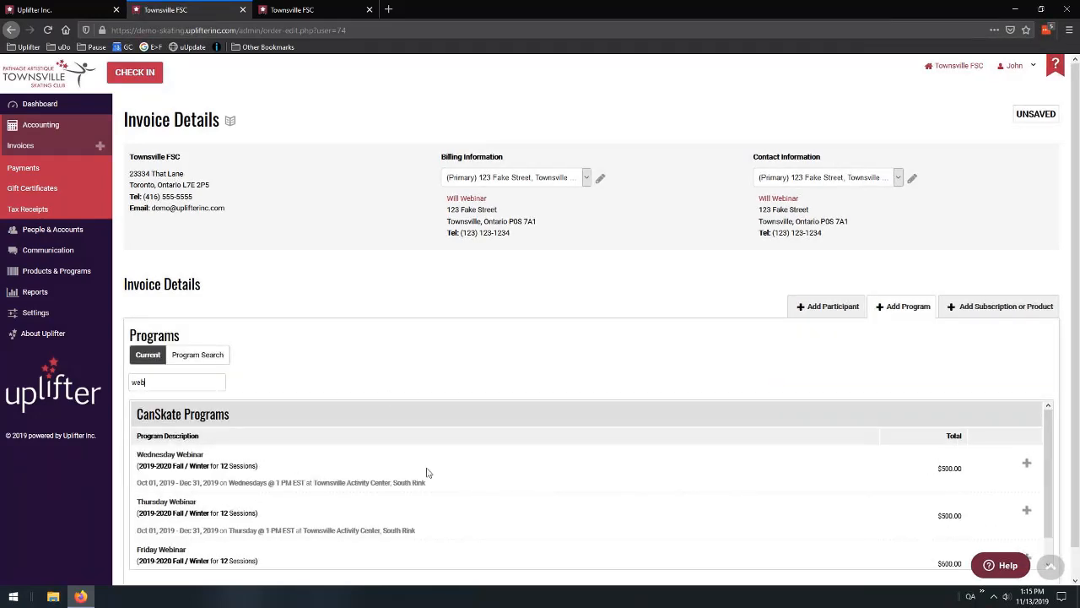
pyautogui.click(1025, 465)
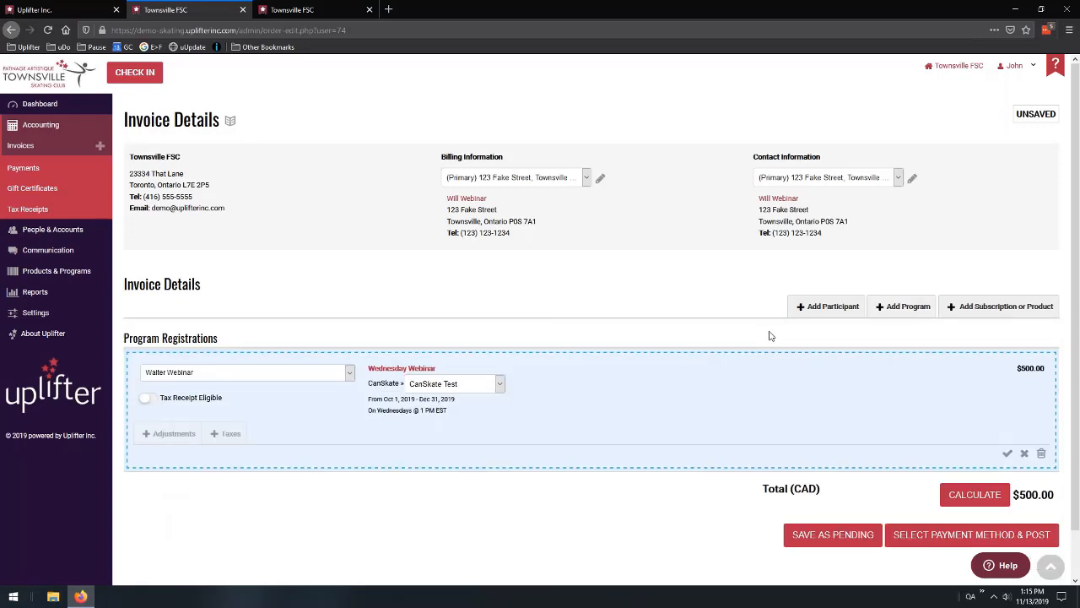
pyautogui.scroll(-1, 775, 317)
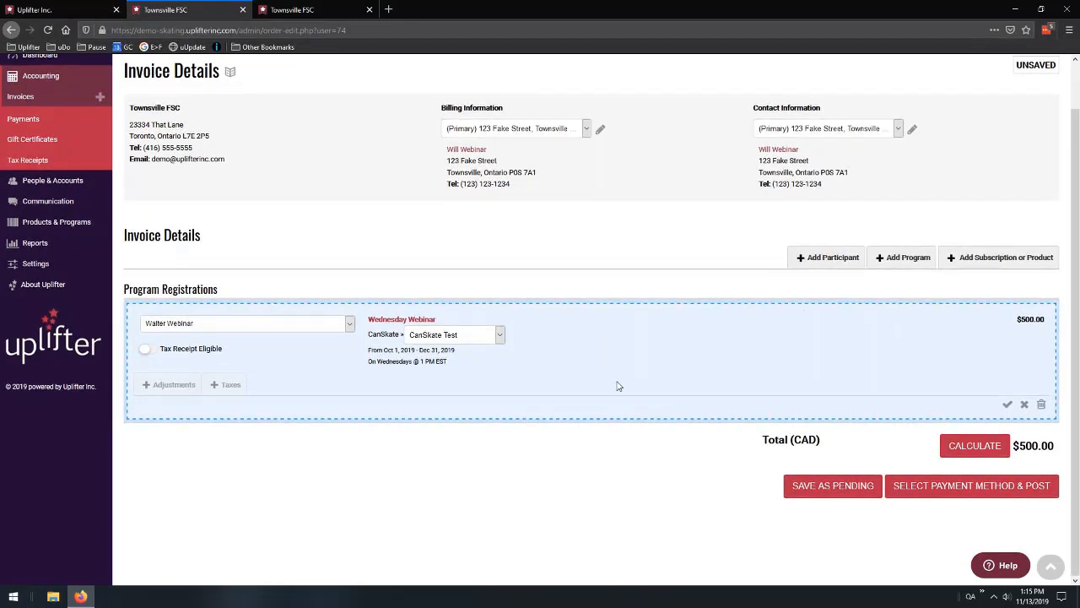
pyautogui.click(1009, 406)
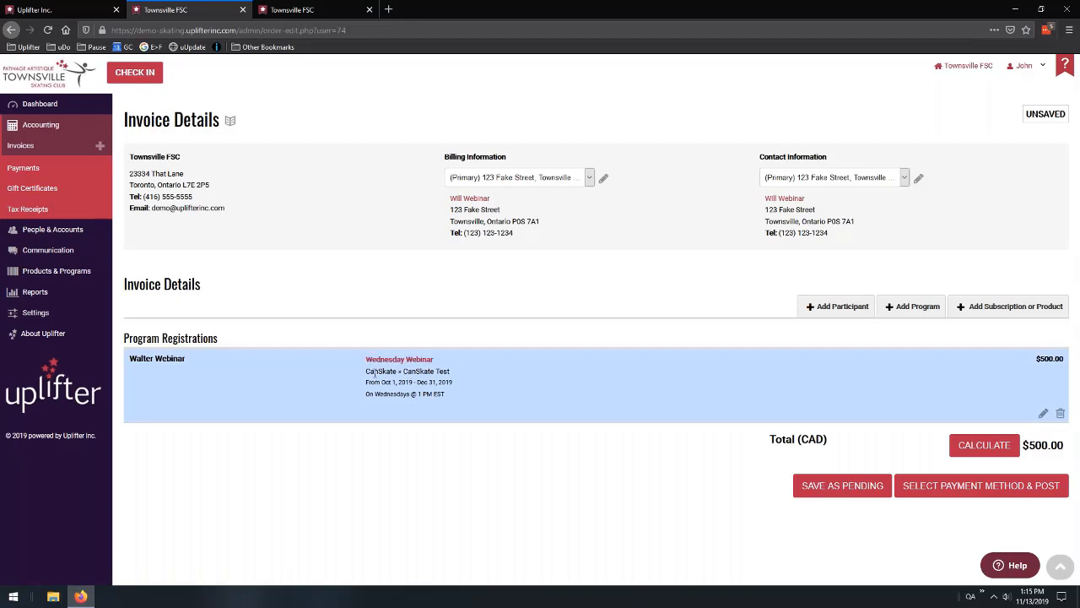
# Edit the Wednesday Webinar registration, view its participant choices, set the CanSkate level to CanSkate 2, and accept the line
pyautogui.moveTo(375, 371); pyautogui.dragTo(449, 372)
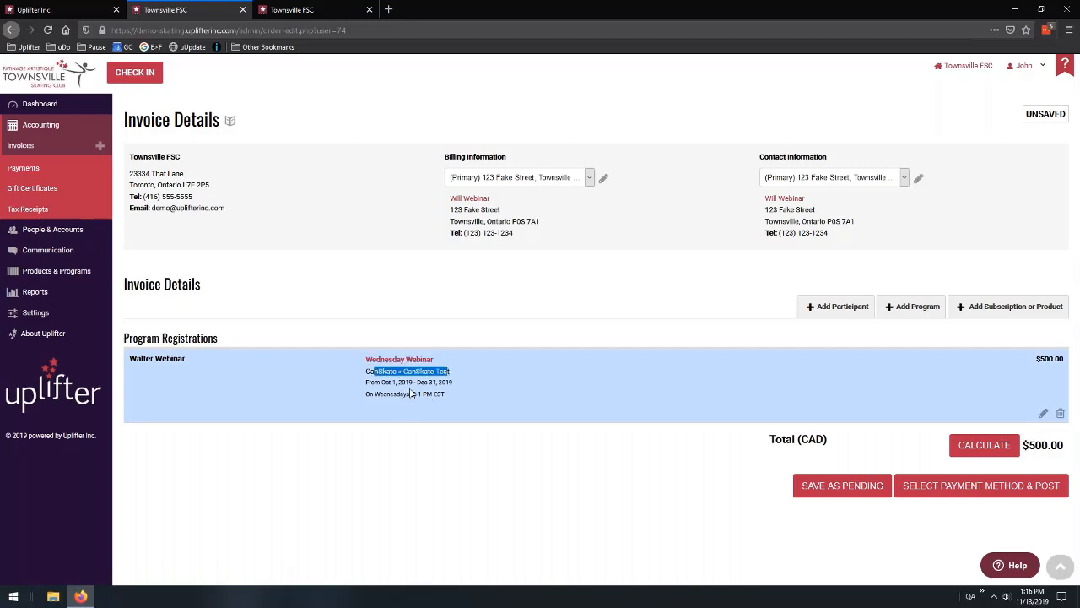
pyautogui.click(1044, 414)
pyautogui.scroll(-1, 1021, 395)
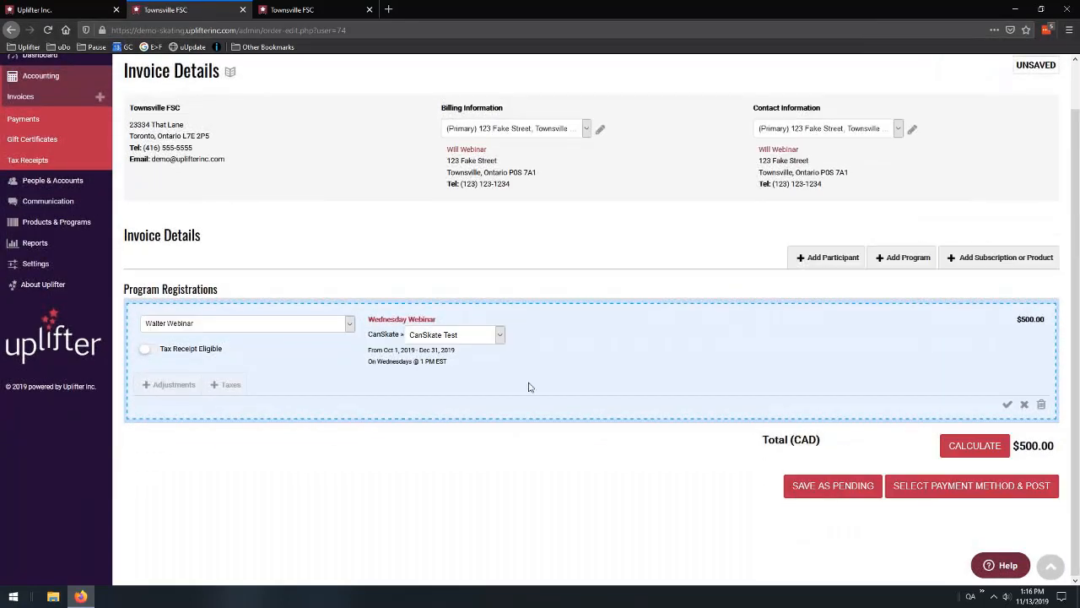
pyautogui.click(351, 329)
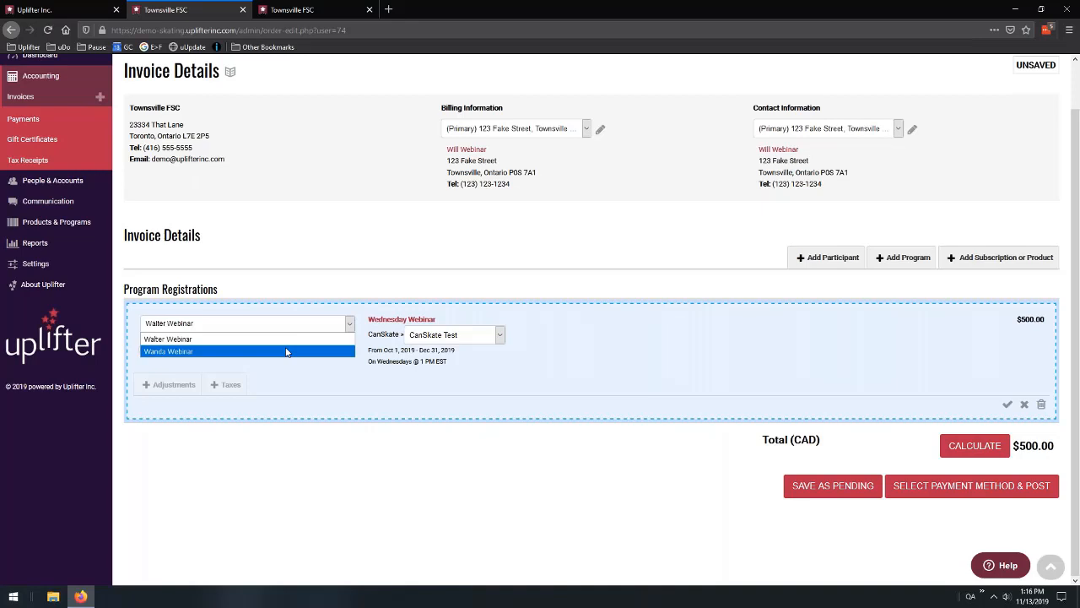
pyautogui.click(505, 338)
pyautogui.click(503, 337)
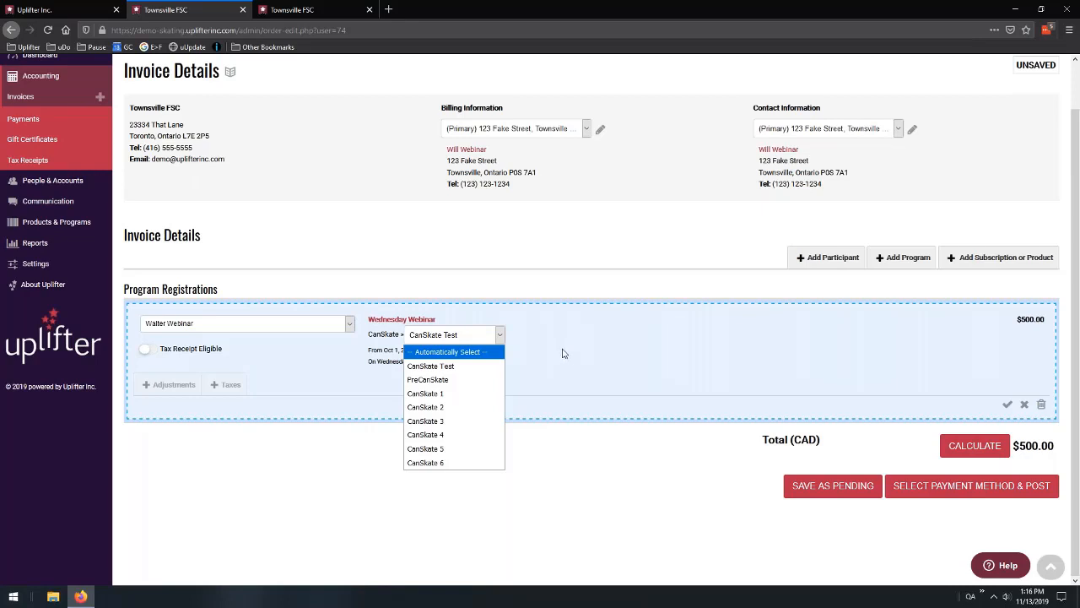
pyautogui.click(430, 407)
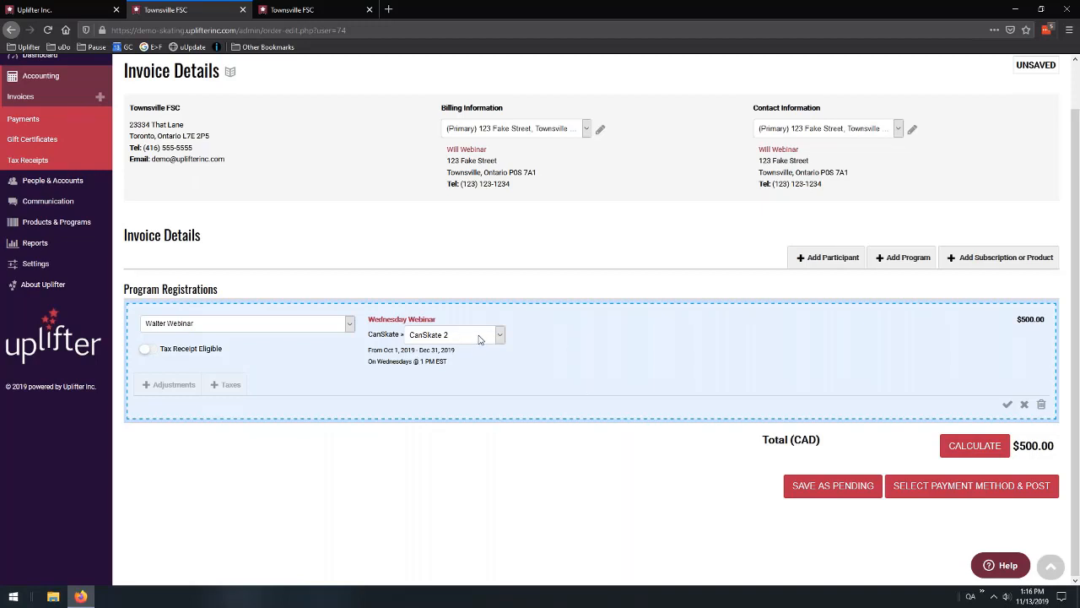
pyautogui.click(1007, 406)
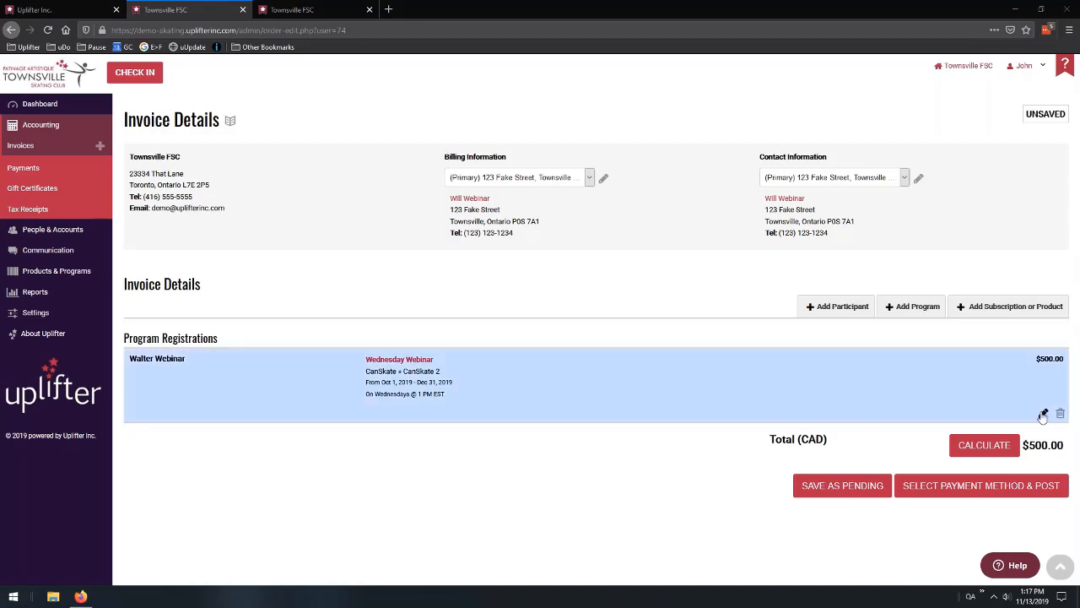
# Reopen the Wednesday Webinar registration for editing and review the available CanSkate levels, keeping CanSkate 2 selected
pyautogui.click(1043, 412)
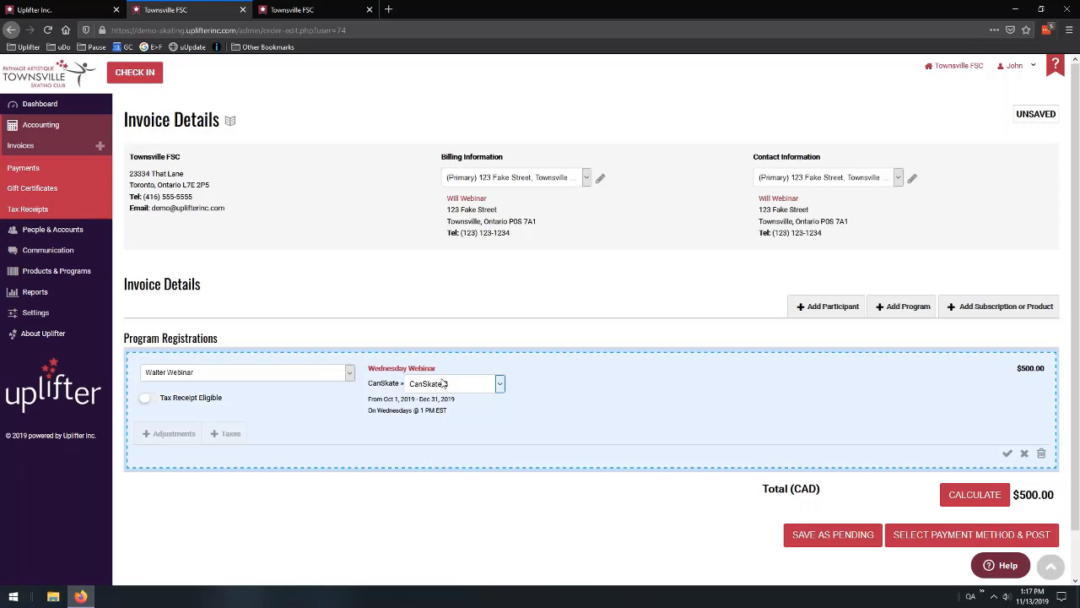
pyautogui.click(485, 386)
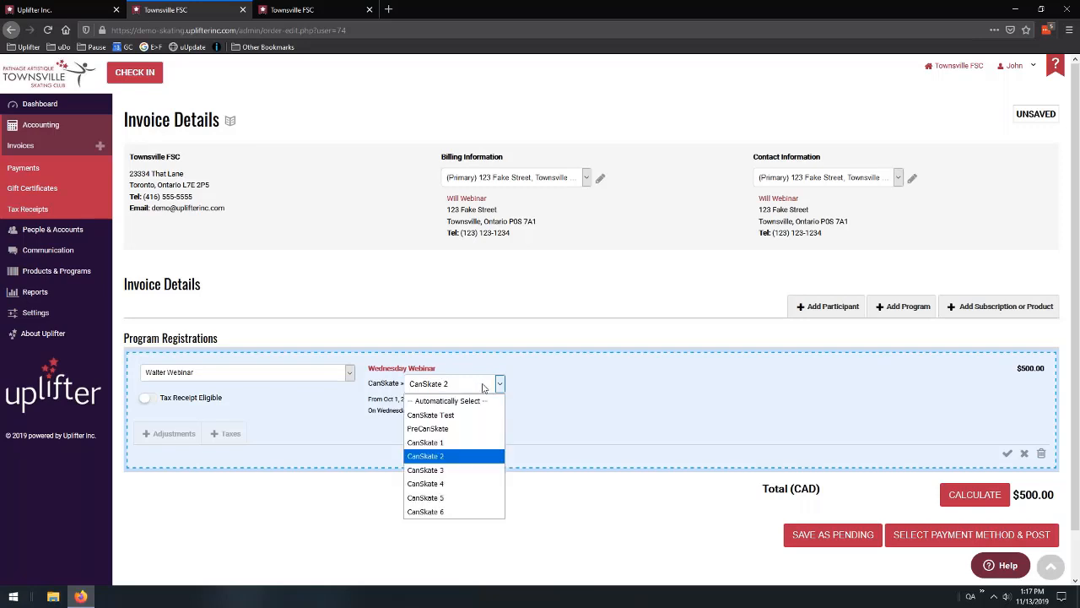
pyautogui.click(449, 460)
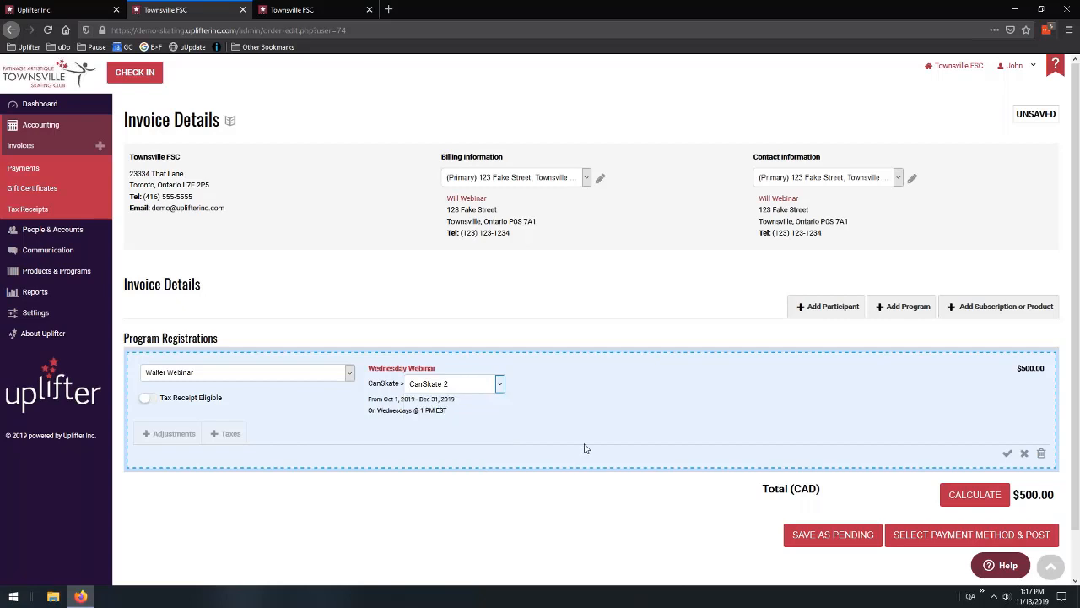
pyautogui.click(499, 384)
pyautogui.click(464, 461)
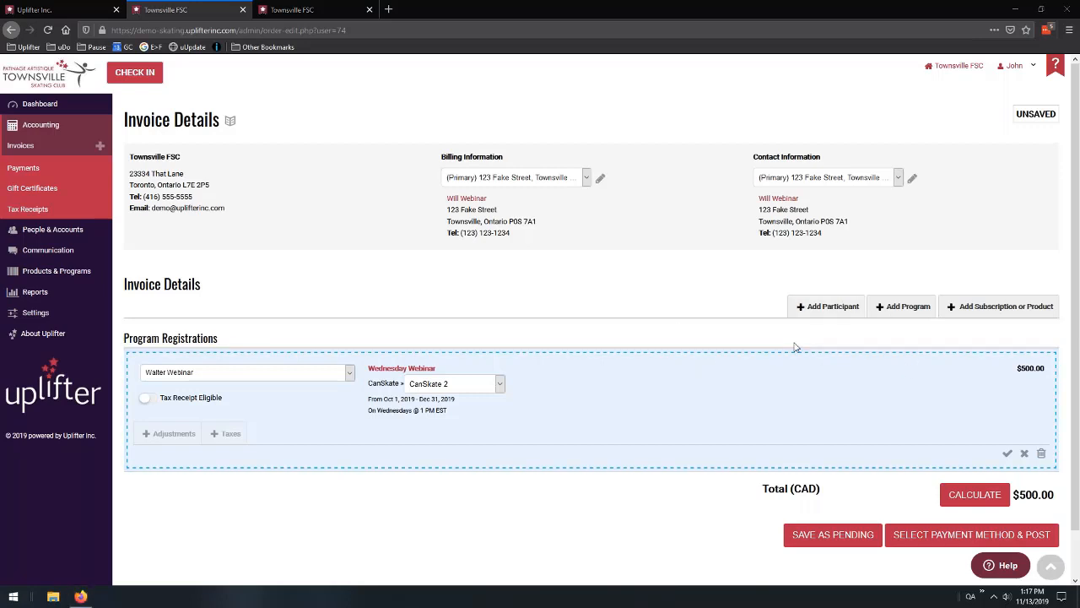
pyautogui.scroll(-1, 795, 275)
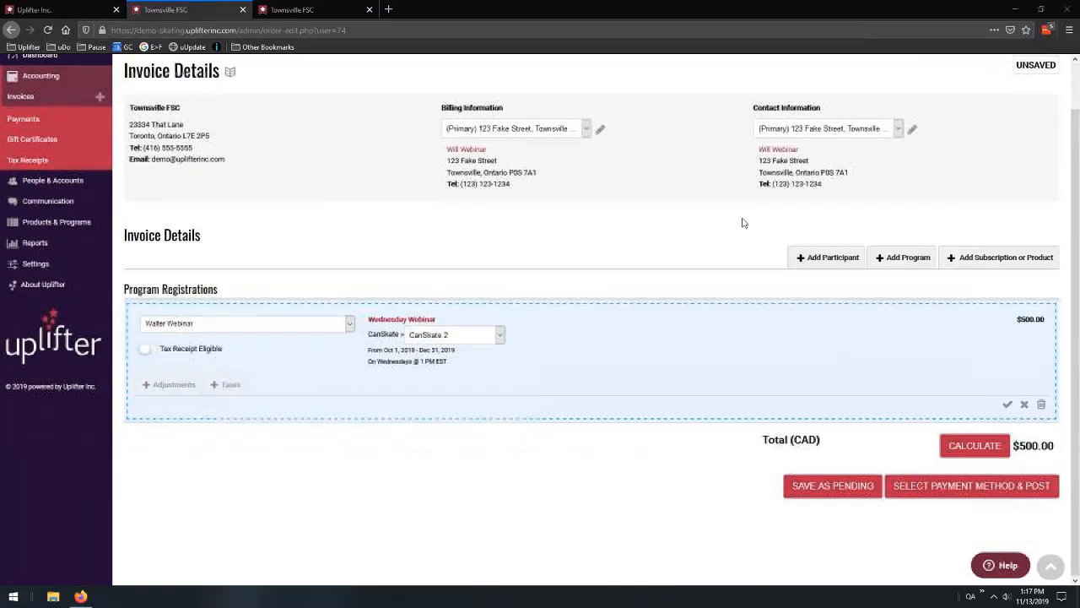
# Accept the open Wednesday Webinar registration line and remove it from the invoice
pyautogui.click(1009, 407)
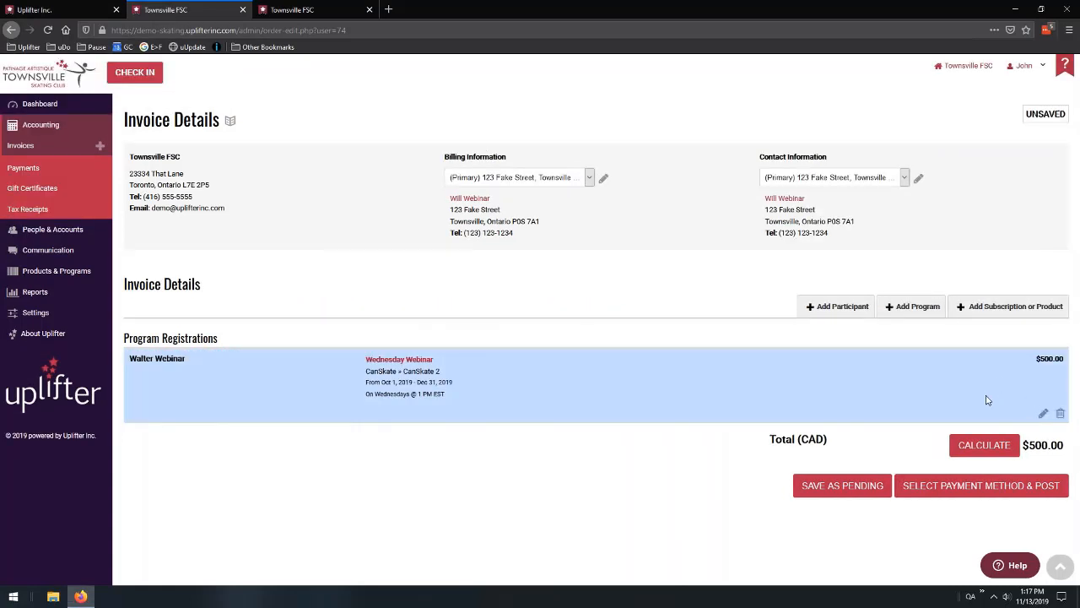
pyautogui.click(1061, 415)
# Open the program selection, filter the current programs by "web", clear the filter, and browse the full list
pyautogui.click(911, 310)
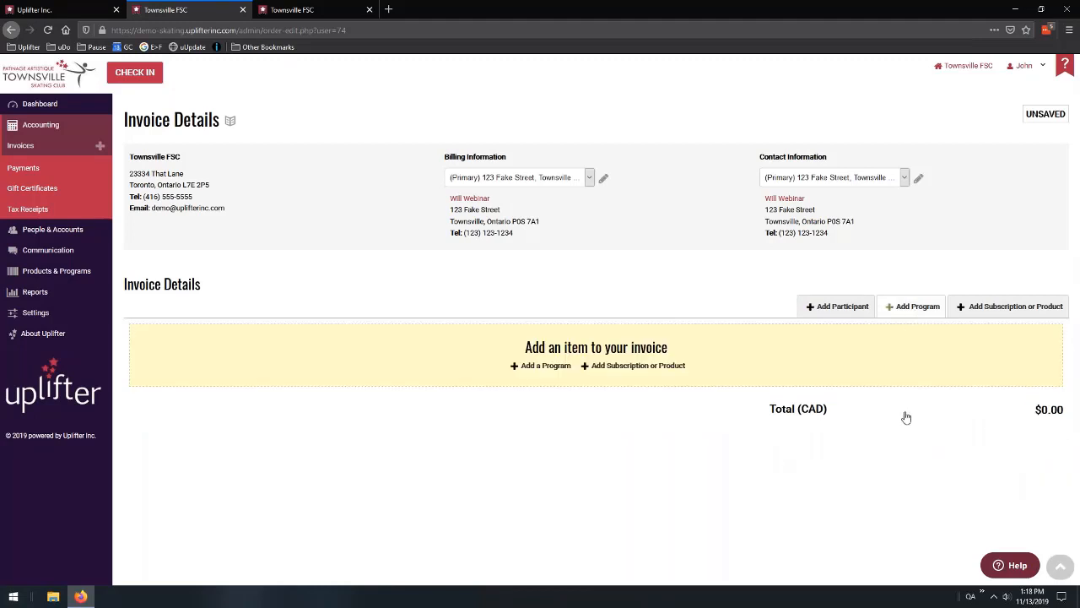
pyautogui.write('web')
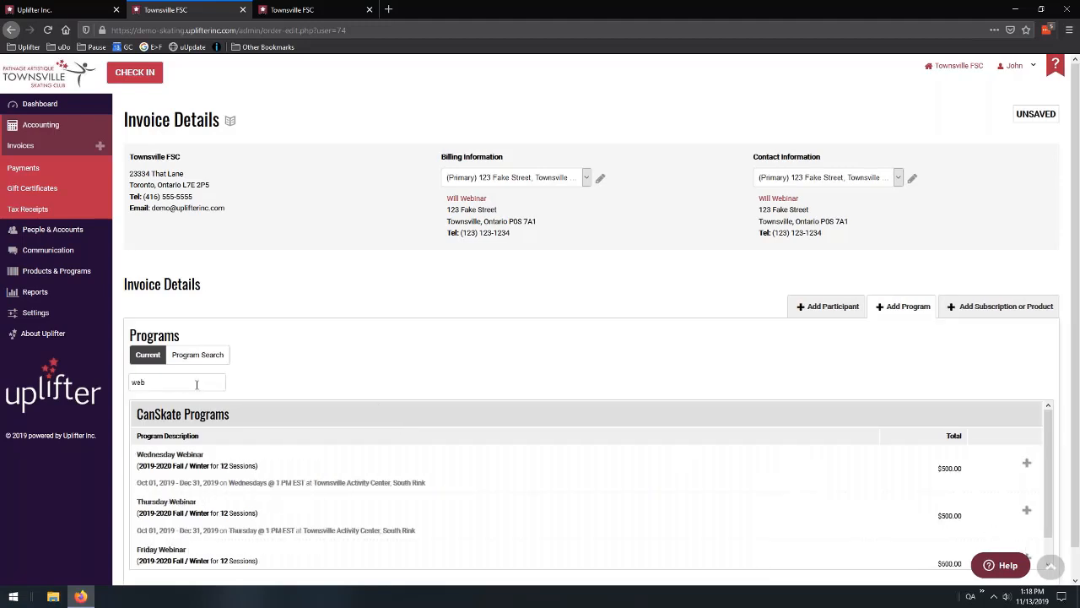
pyautogui.moveTo(217, 390); pyautogui.dragTo(111, 382)
pyautogui.press('BackSpace')
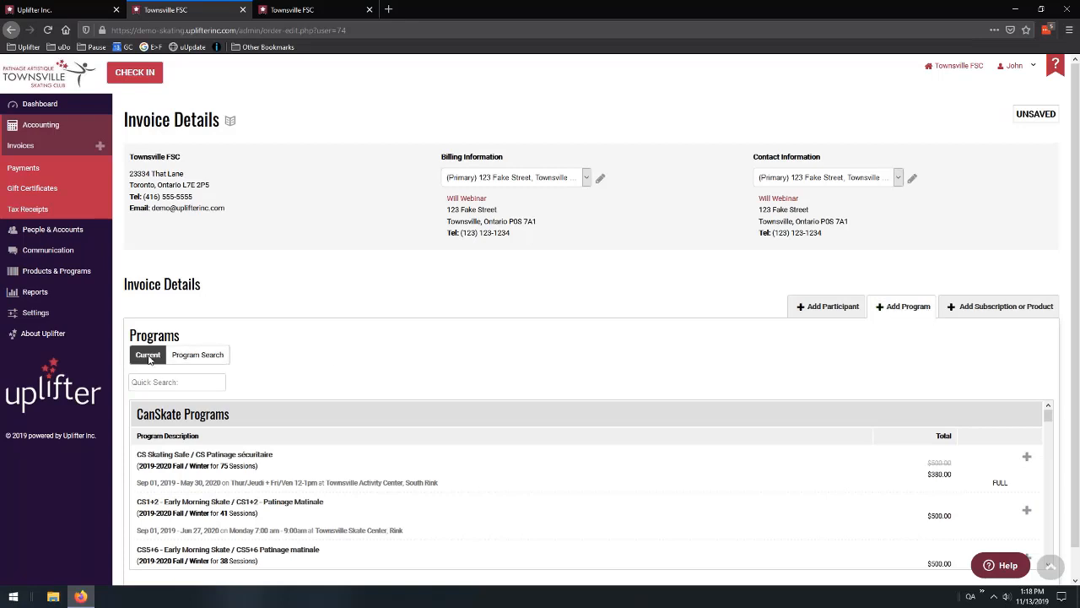
pyautogui.scroll(-5, 538, 439)
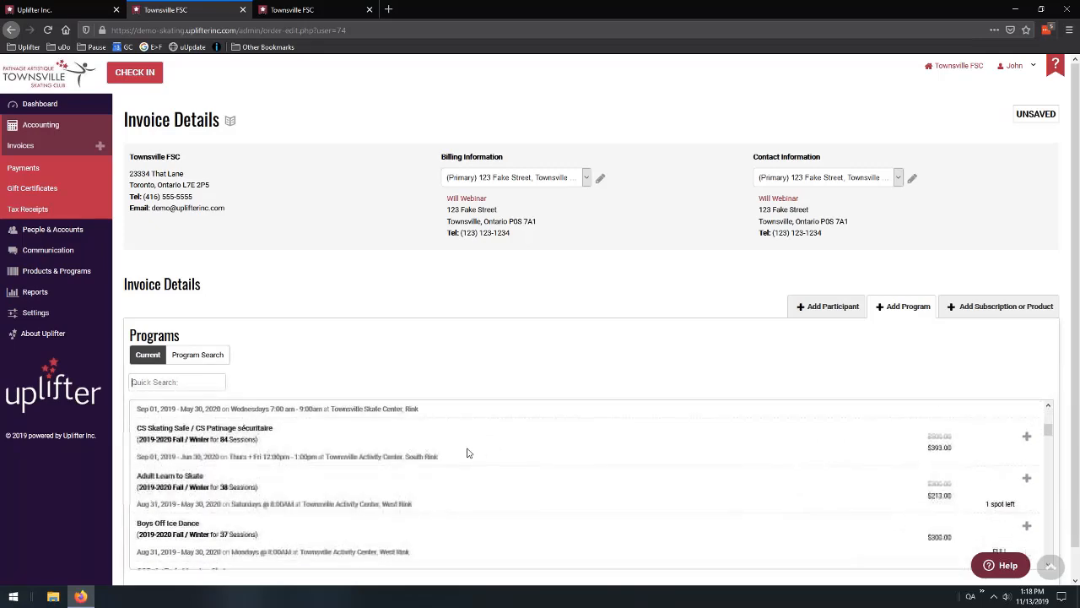
pyautogui.scroll(-3, 467, 453)
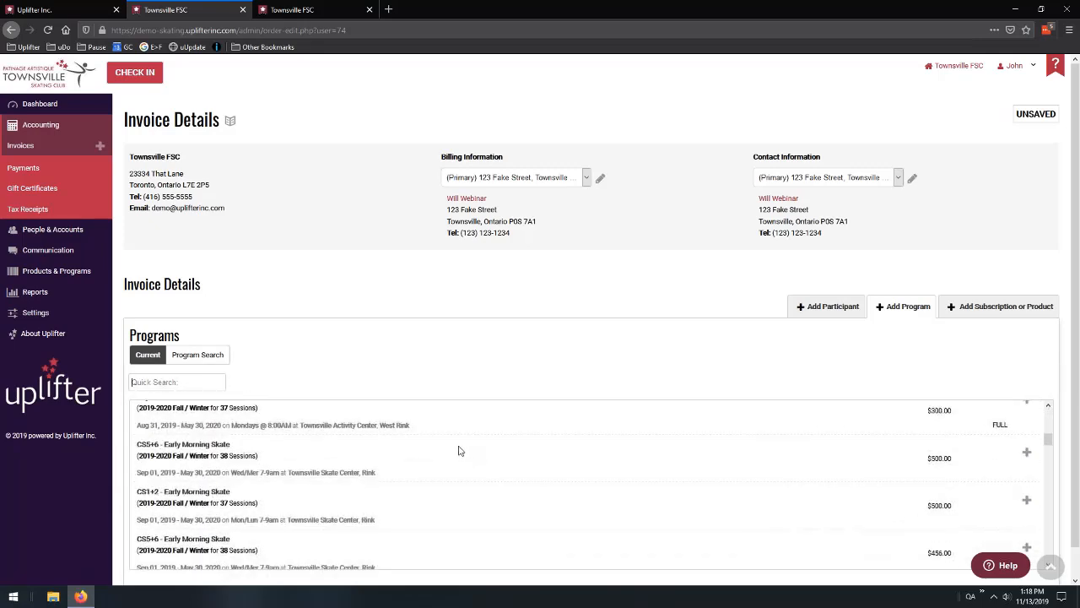
pyautogui.scroll(8, 459, 451)
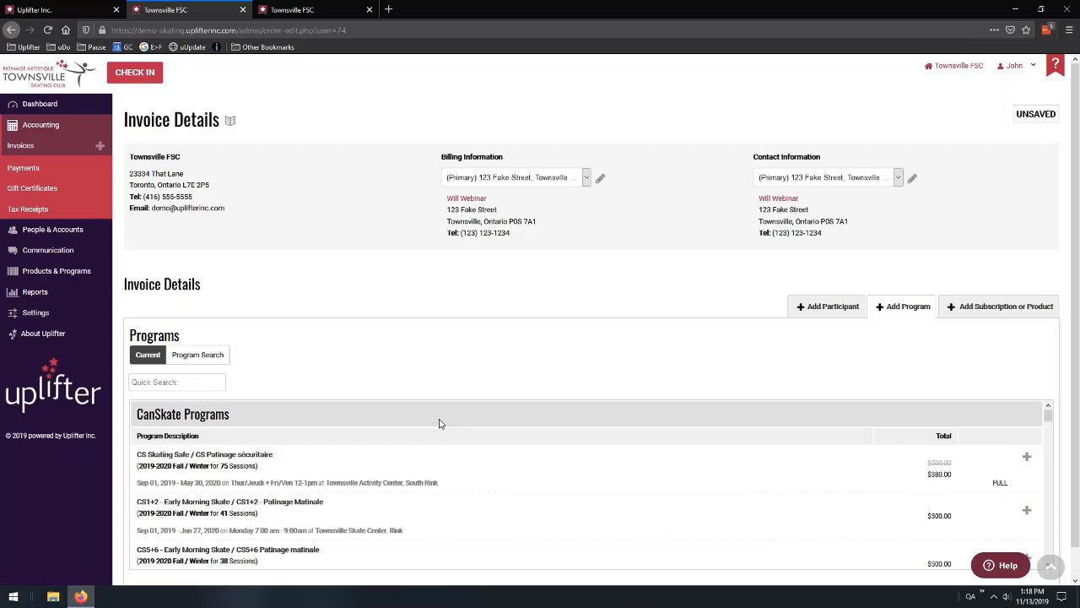
# View the Program Search option, return to the current programs, and filter them by "tues" before clearing the filter
pyautogui.click(197, 356)
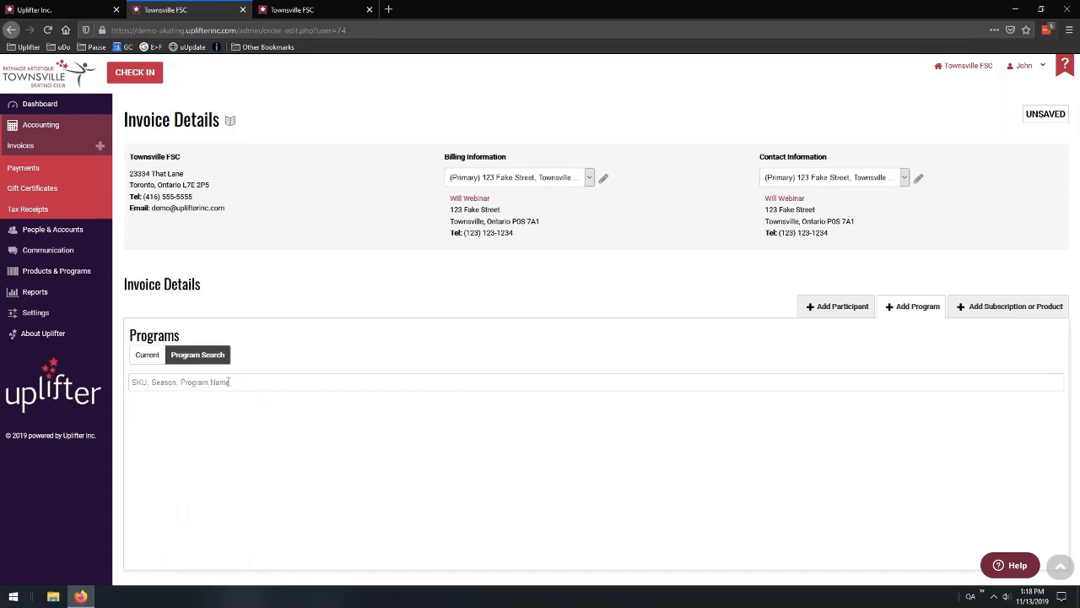
pyautogui.click(148, 355)
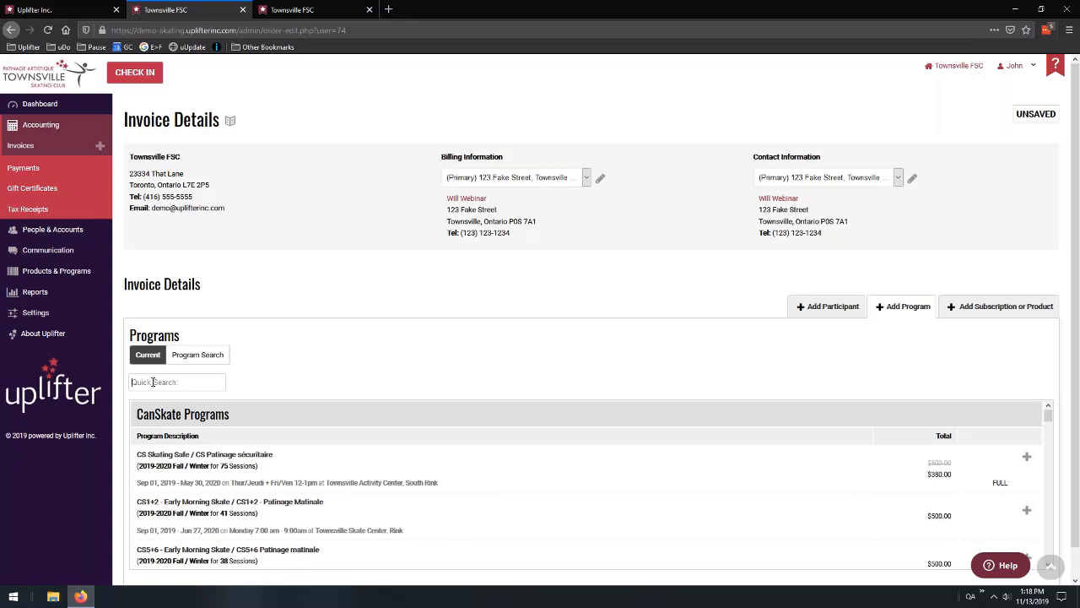
pyautogui.write('tues')
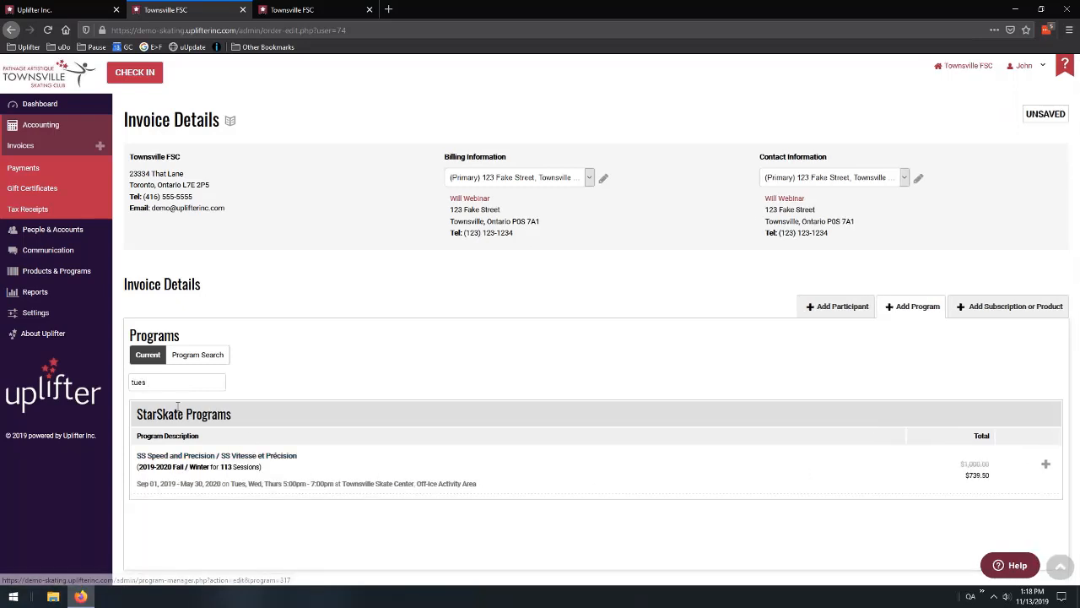
pyautogui.moveTo(160, 382); pyautogui.dragTo(116, 385)
pyautogui.press('BackSpace')
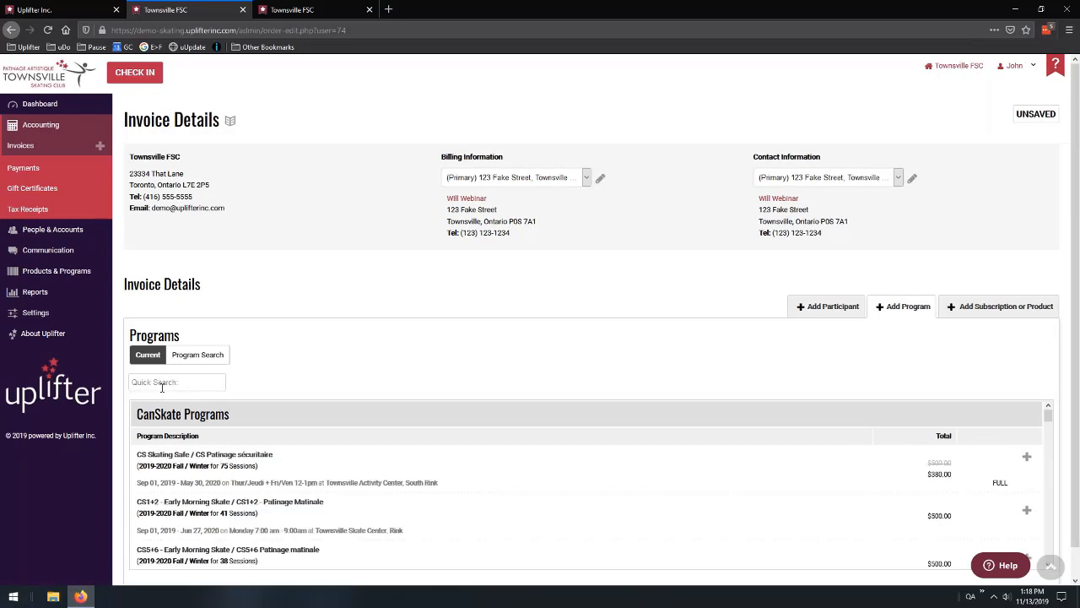
# Look up "tues" with Program Search, clear the query, and return to the current programs
pyautogui.click(209, 356)
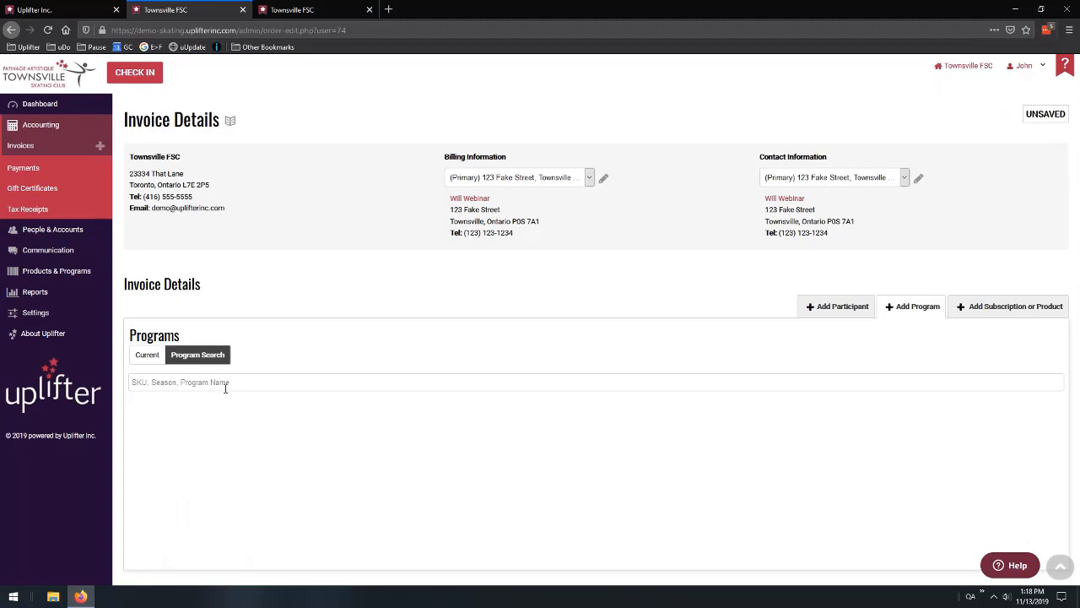
pyautogui.write('tues')
pyautogui.doubleClick(145, 384)
pyautogui.press('BackSpace')
pyautogui.click(147, 358)
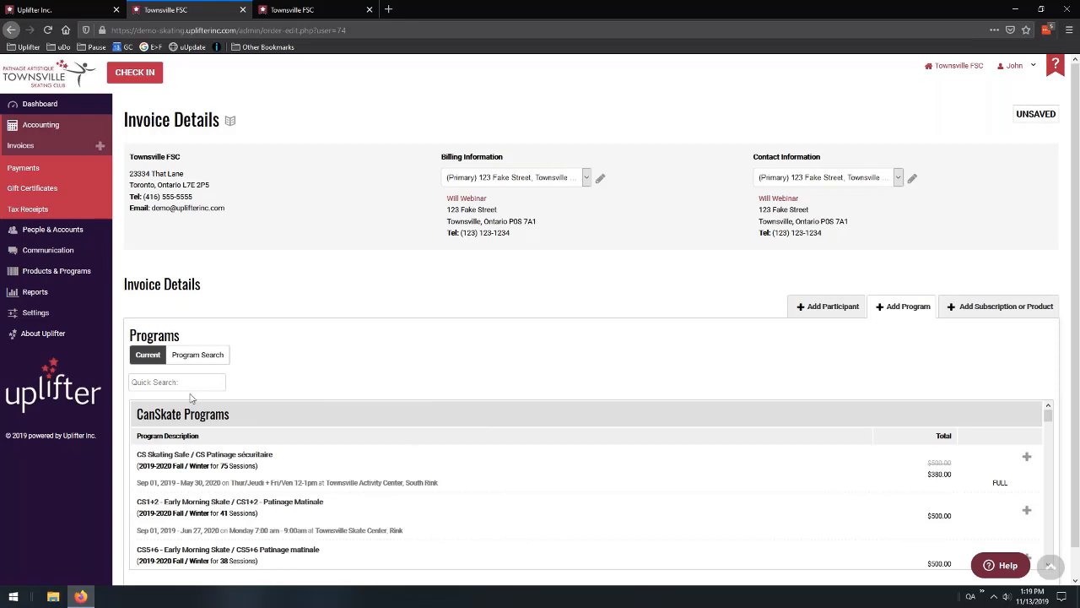
# Find the Wednesday Webinar program by filtering for "web", add it to the invoice, and accept its default level
pyautogui.write('web')
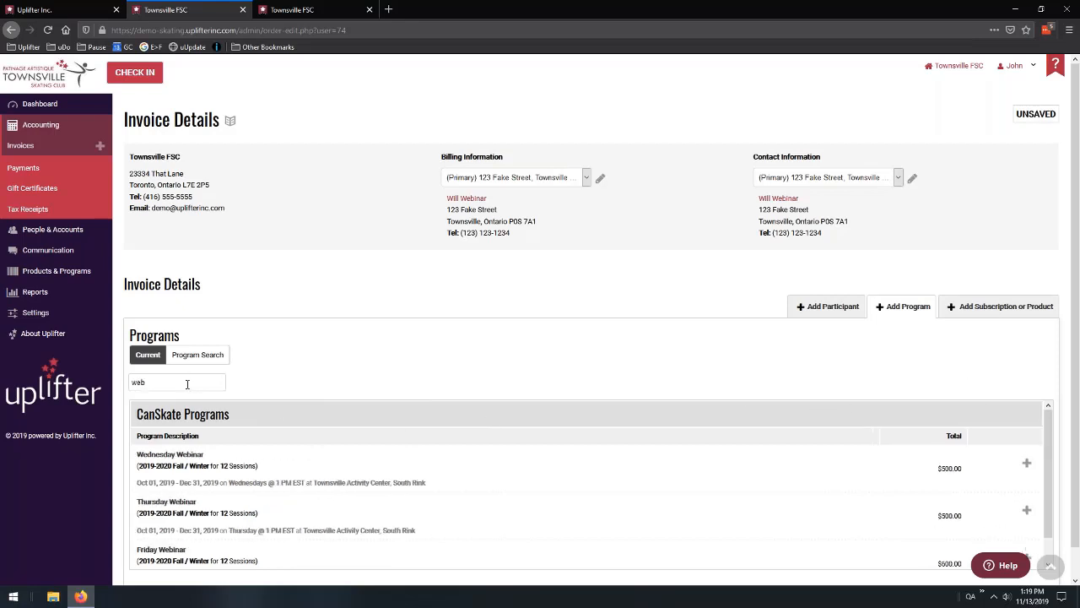
pyautogui.click(1027, 463)
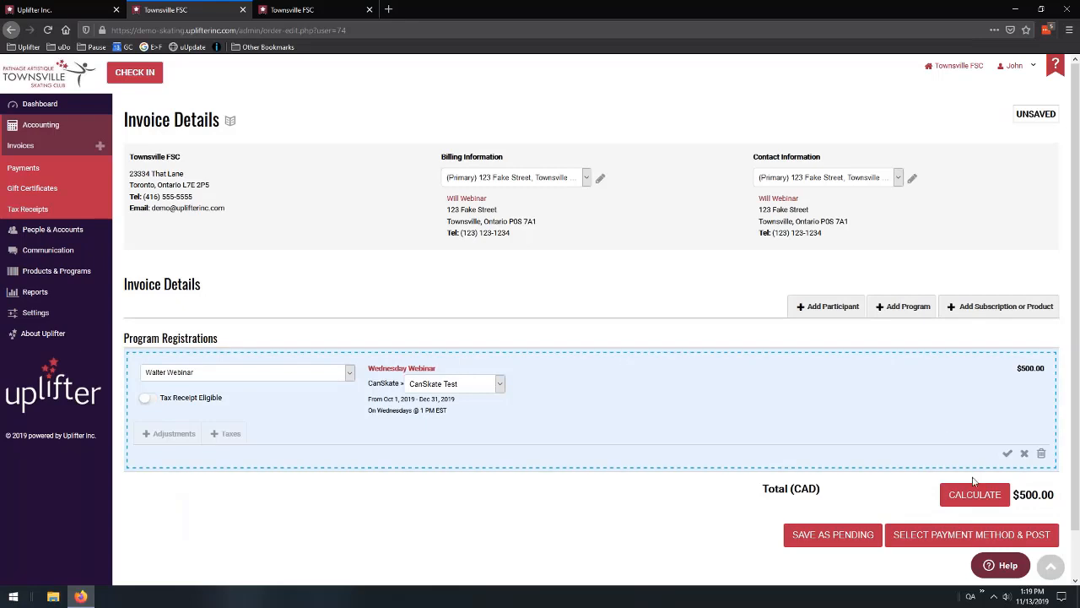
pyautogui.click(1007, 457)
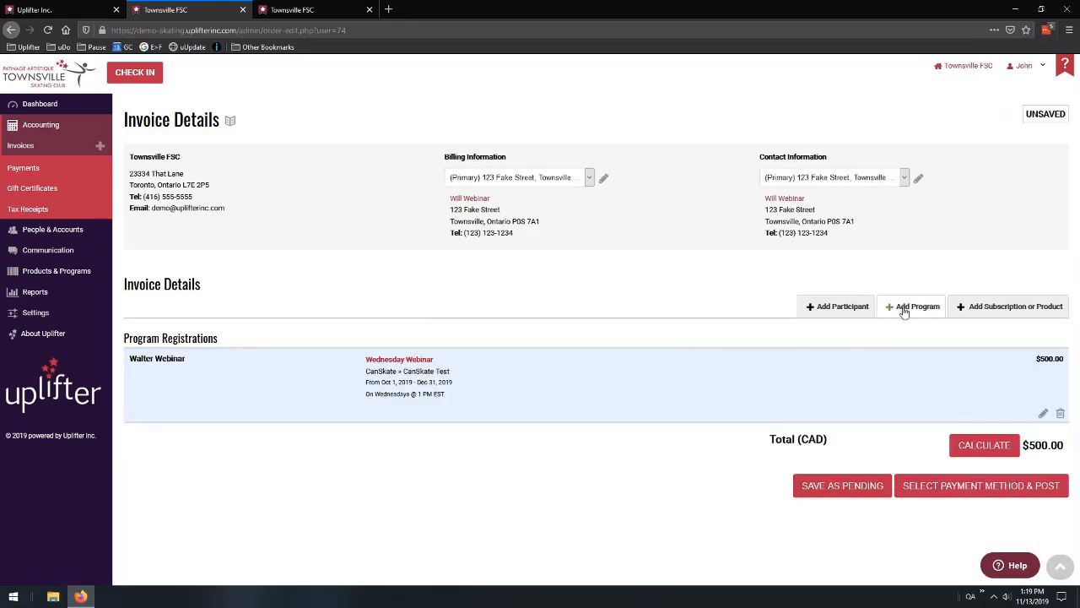
# Open the available products and subscriptions, filter them by "vol", and clear the filter
pyautogui.click(1019, 309)
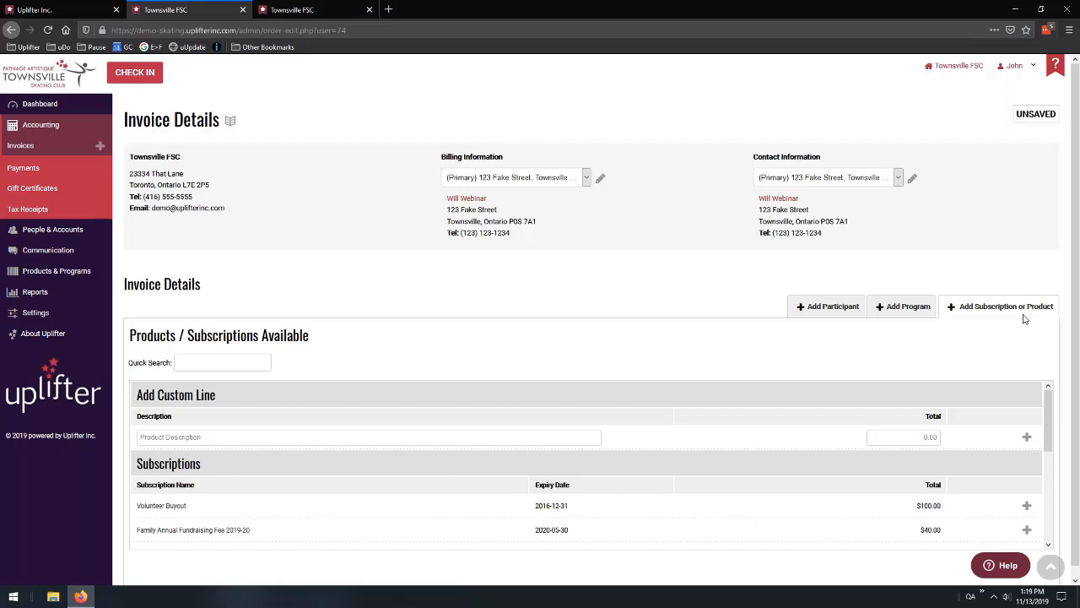
pyautogui.scroll(-2, 1058, 276)
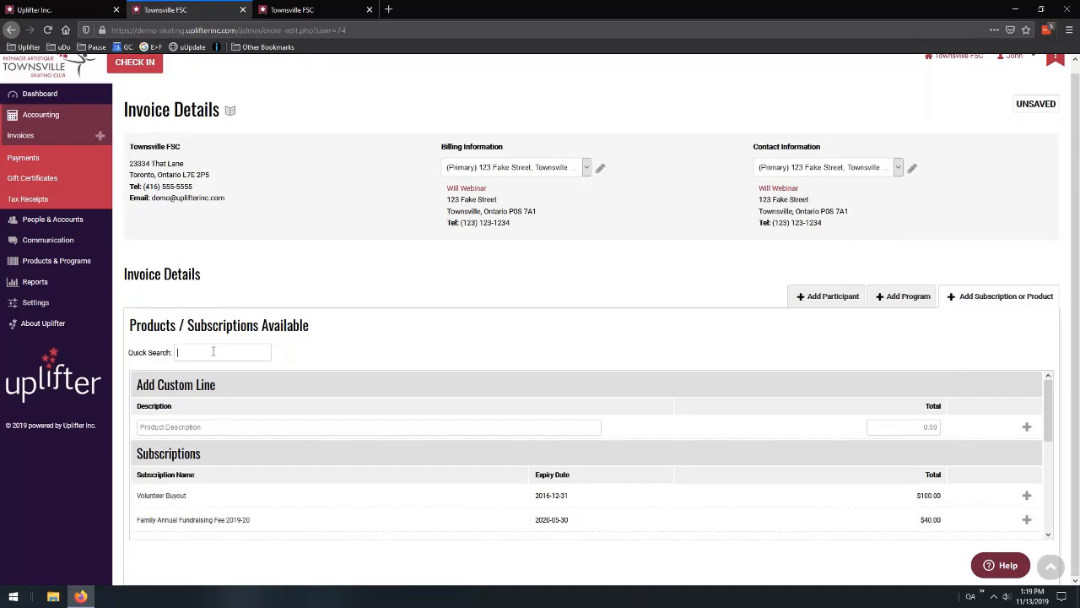
pyautogui.write('vol')
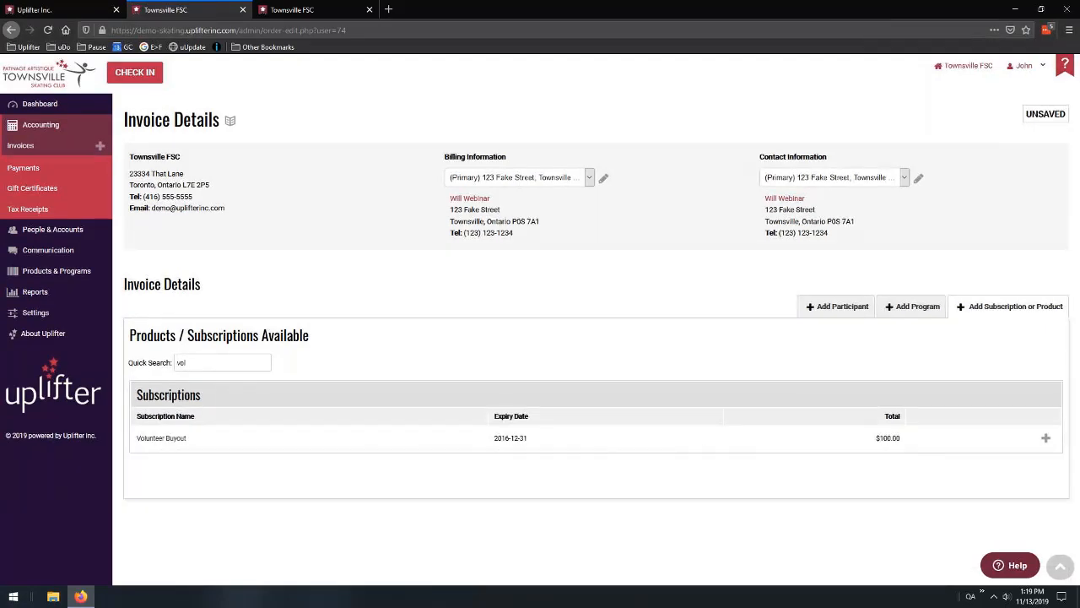
pyautogui.press('BackSpace')
pyautogui.press('BackSpace')
pyautogui.press('BackSpace')
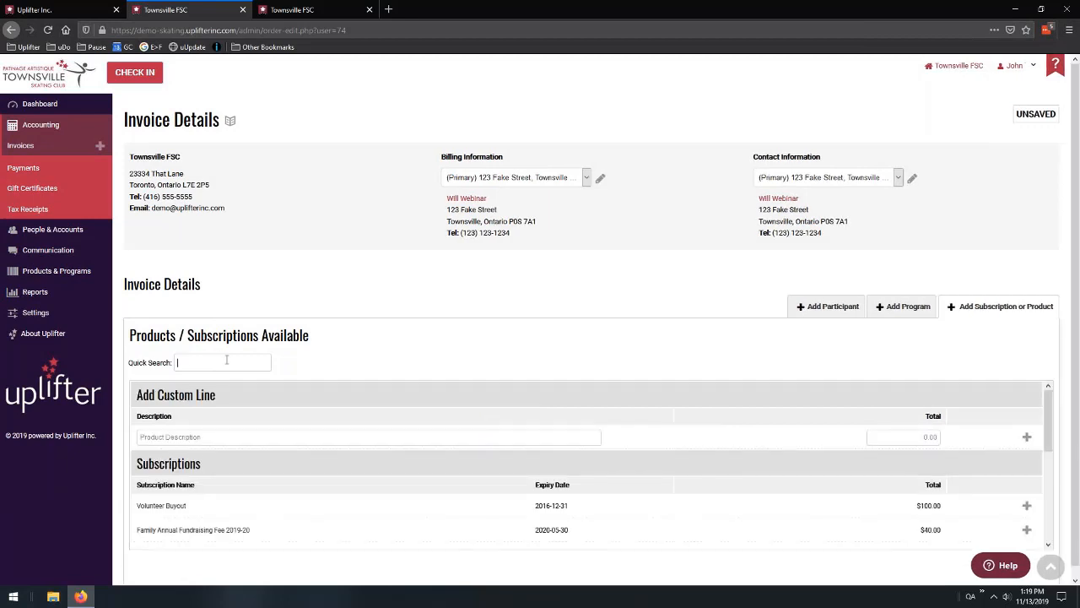
# Browse the listed subscriptions and products and add the Drop In Pass - 10 Pack to the invoice
pyautogui.scroll(-5, 390, 386)
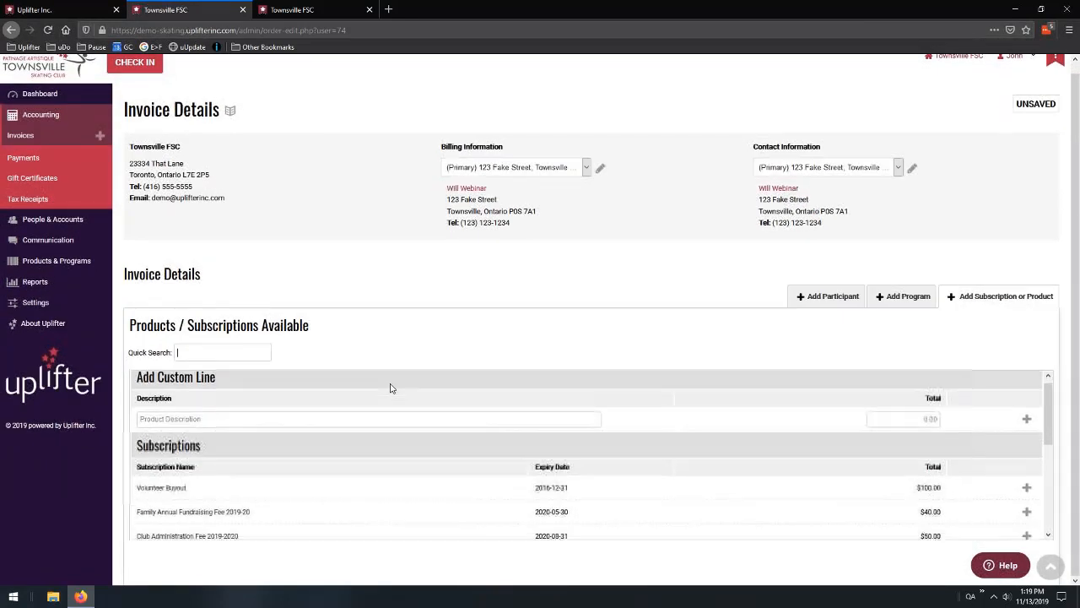
pyautogui.scroll(2, 411, 414)
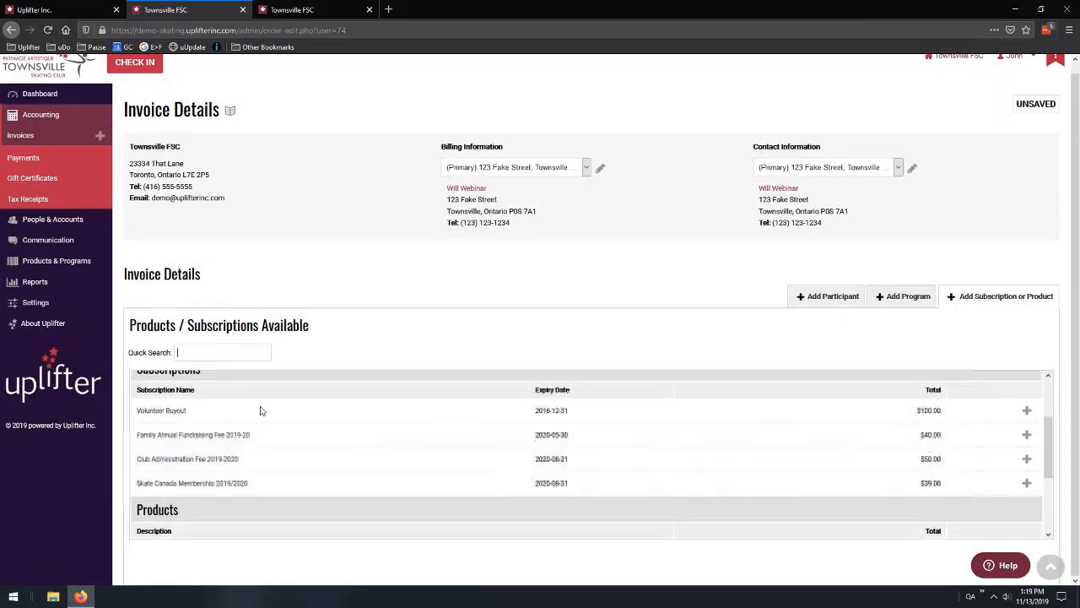
pyautogui.scroll(-5, 233, 429)
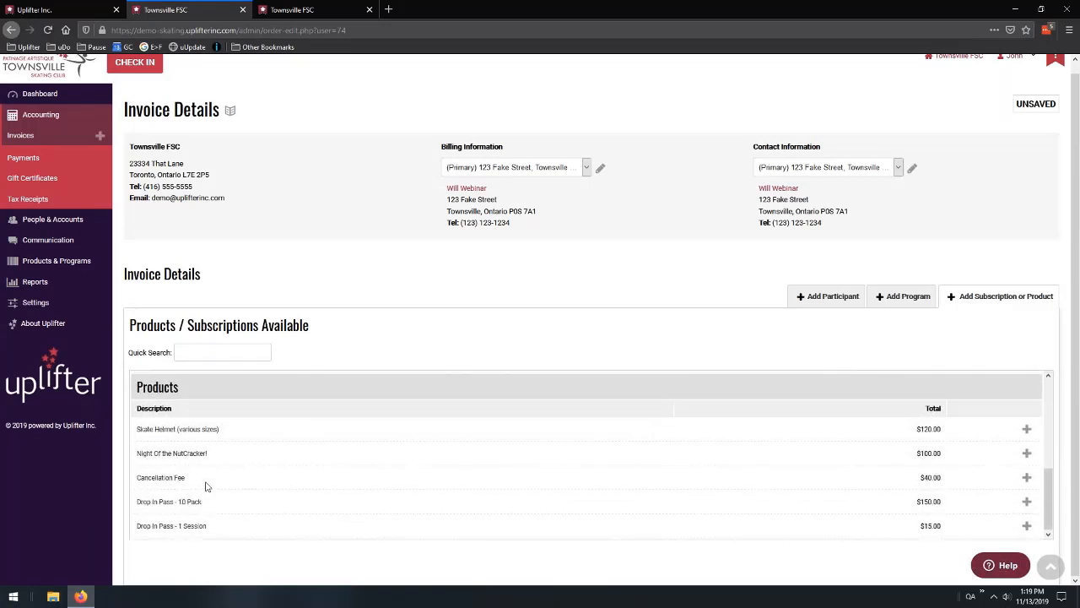
pyautogui.click(1027, 501)
pyautogui.scroll(-3, 715, 405)
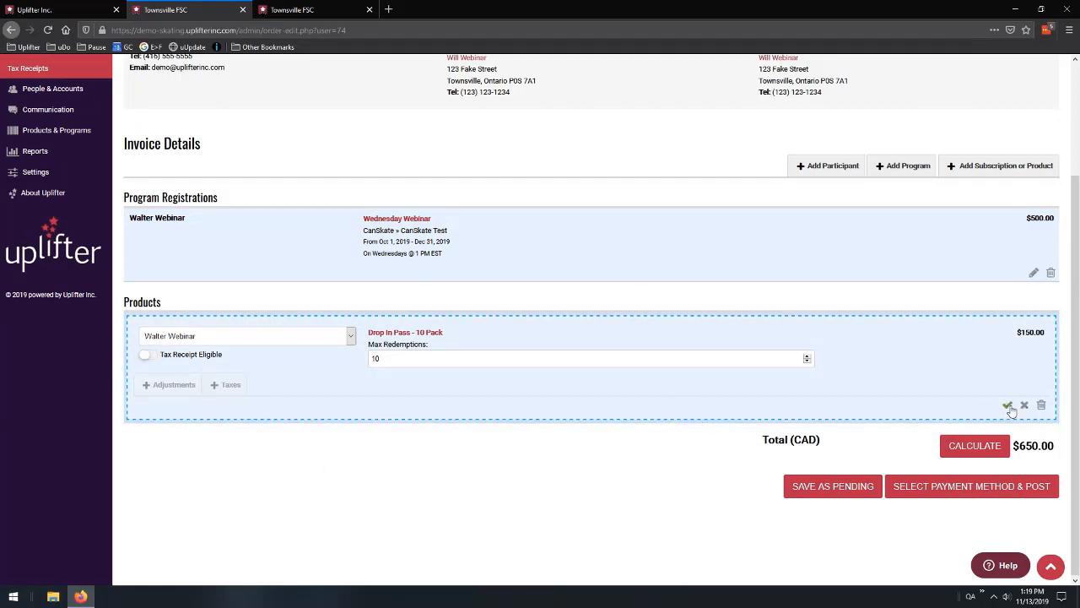
# Review the drop-in pass's participant choices and Max Redemptions value, leaving both as set, and accept the line
pyautogui.click(338, 339)
pyautogui.click(524, 416)
pyautogui.moveTo(386, 356); pyautogui.dragTo(372, 358)
pyautogui.click(588, 404)
pyautogui.click(1011, 408)
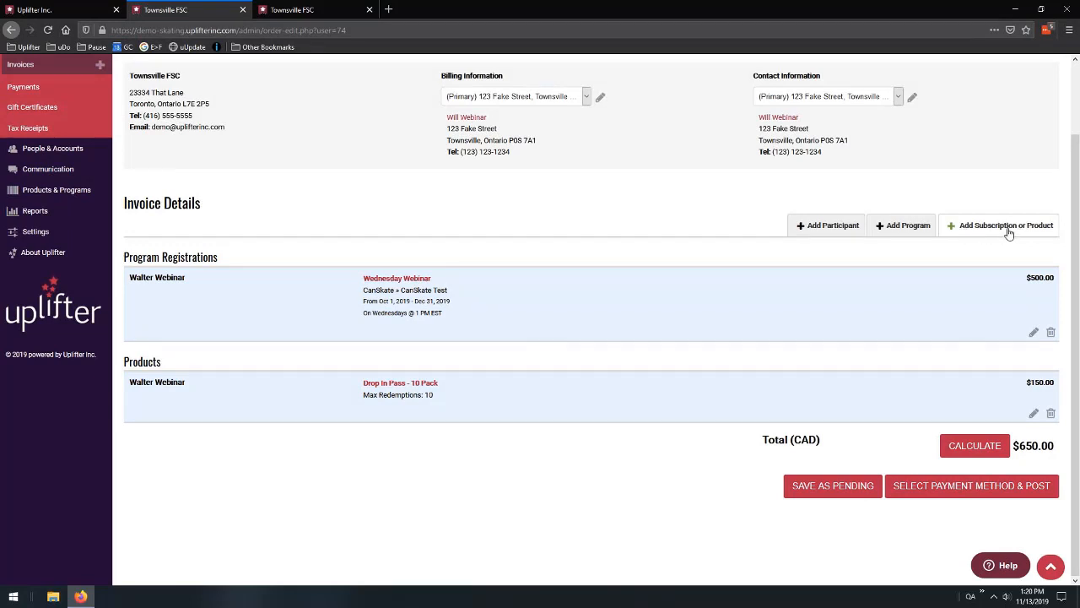
# Add a custom invoice line described as "Another fee!!" with a total of $100.00 and accept it
pyautogui.click(1010, 232)
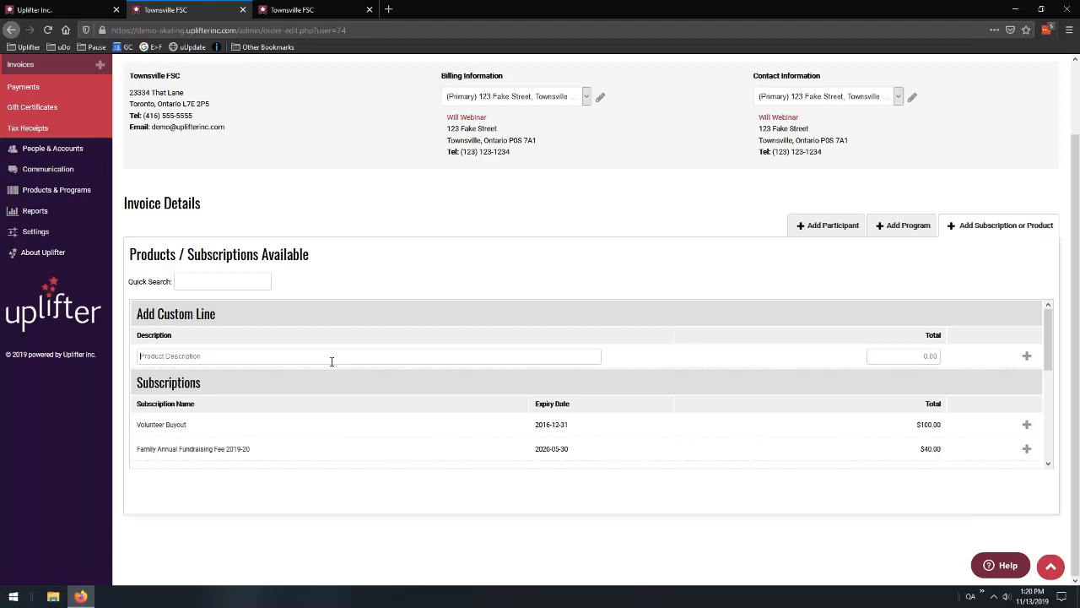
pyautogui.write('Another fee!!')
pyautogui.click(1027, 355)
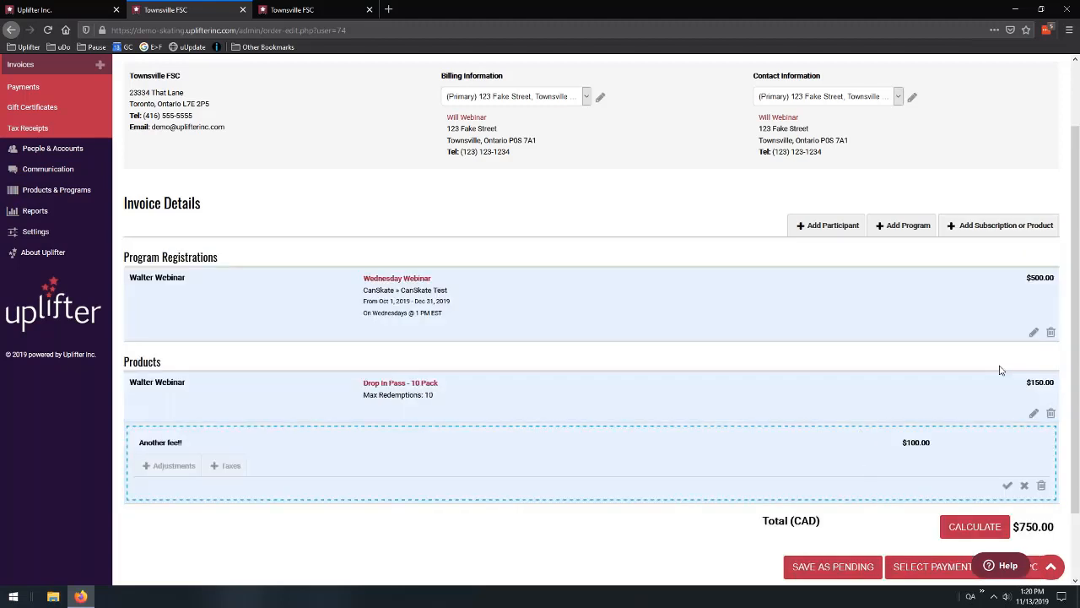
pyautogui.scroll(-2, 1001, 369)
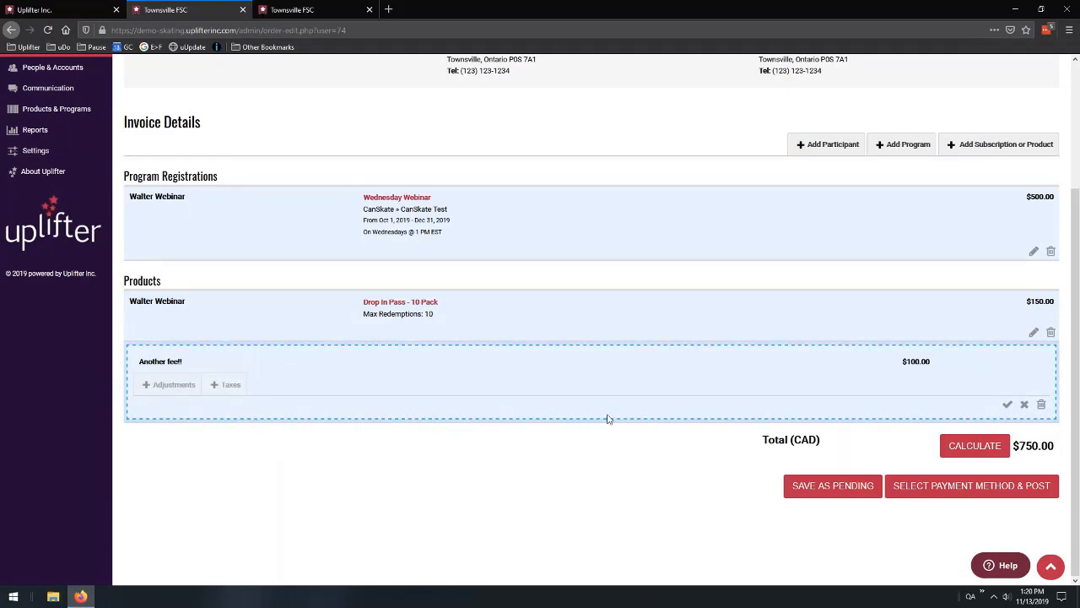
pyautogui.click(1007, 405)
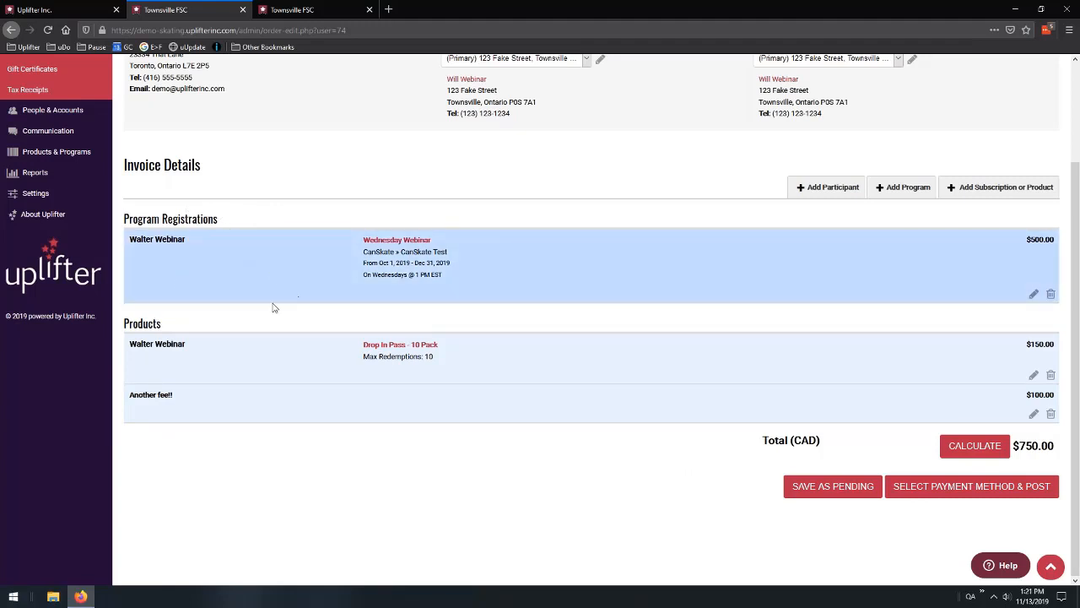
# Add the Volunteer Buyout subscription to the invoice and accept its line
pyautogui.click(988, 187)
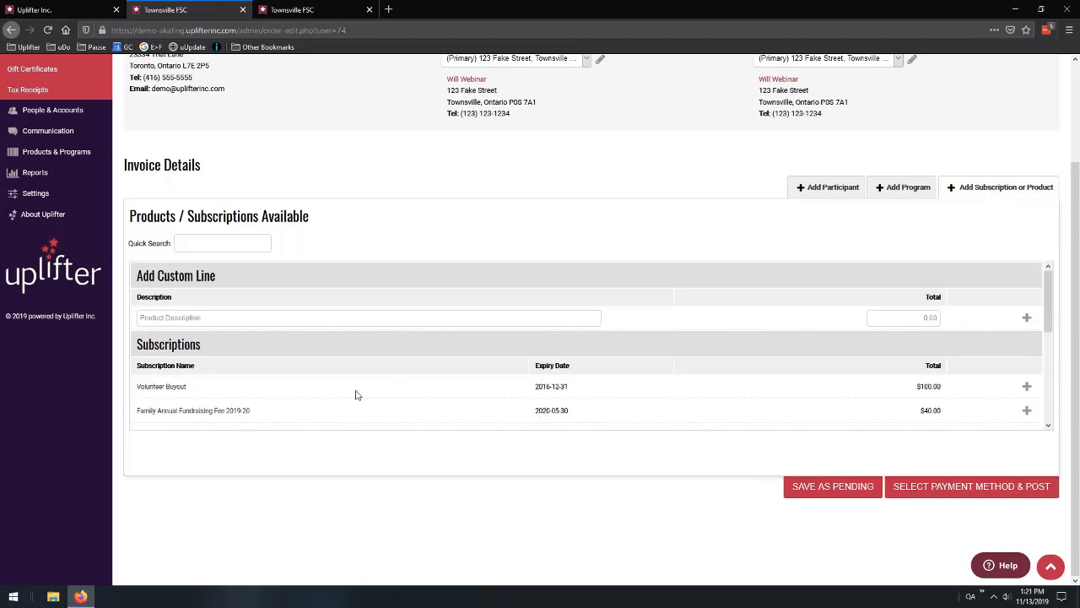
pyautogui.click(1028, 388)
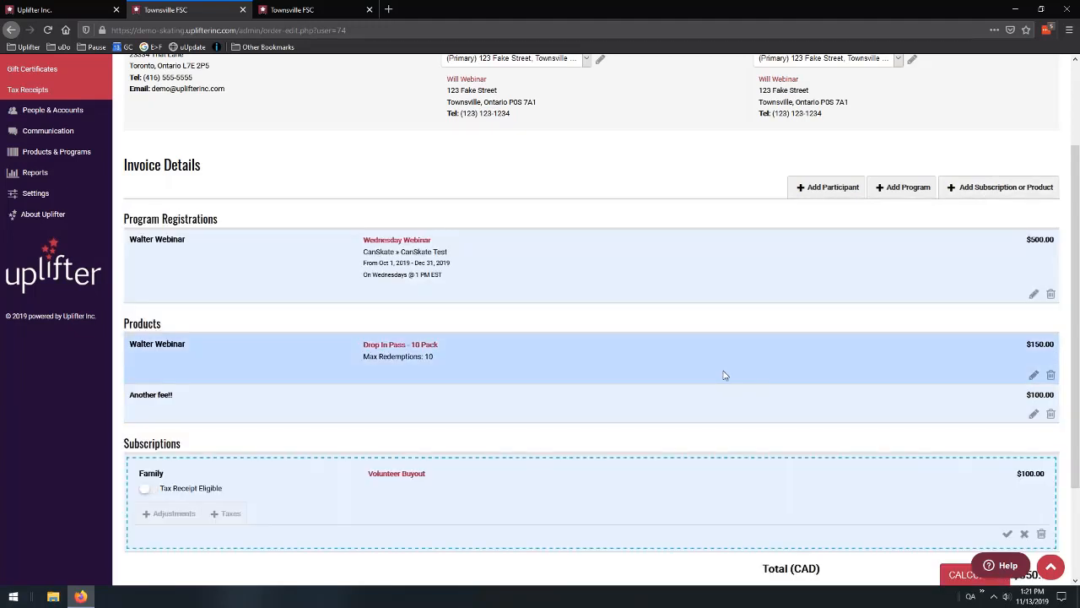
pyautogui.scroll(-2, 728, 362)
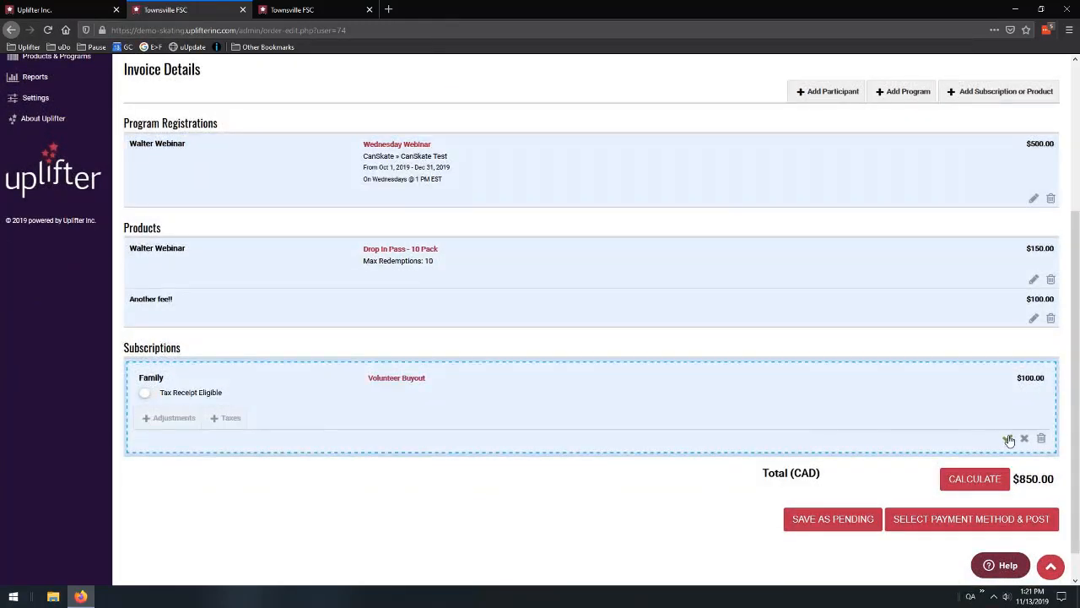
pyautogui.click(1007, 438)
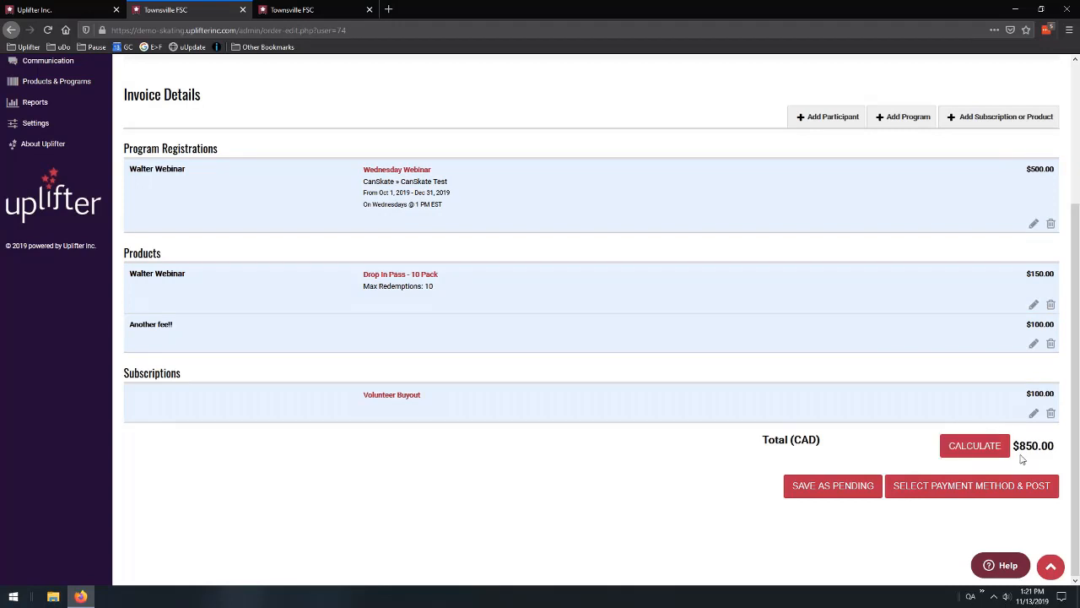
# Recalculate the invoice total
pyautogui.click(978, 446)
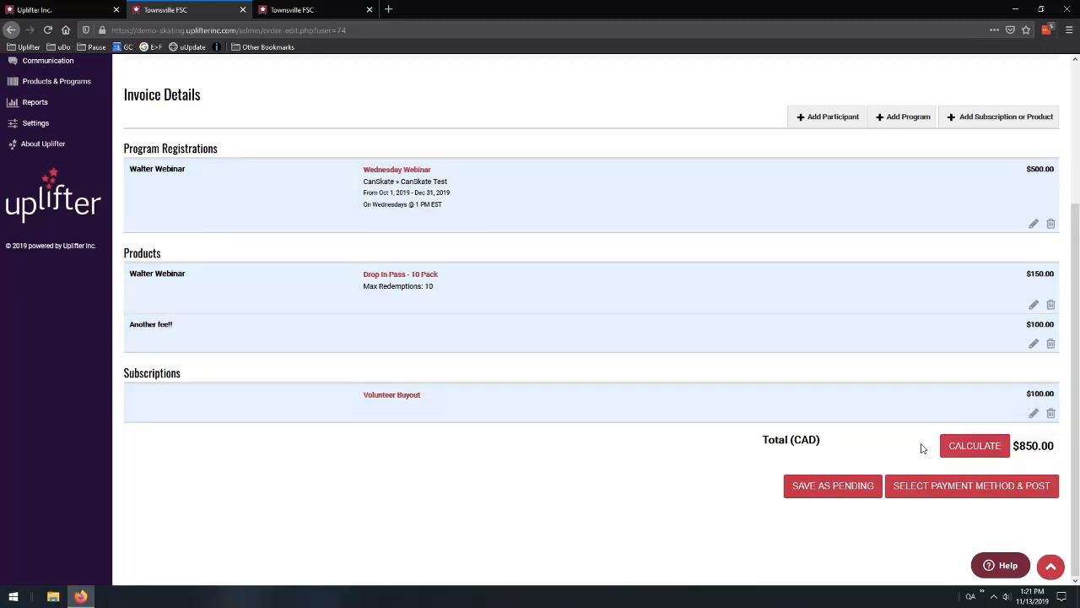
pyautogui.click(971, 447)
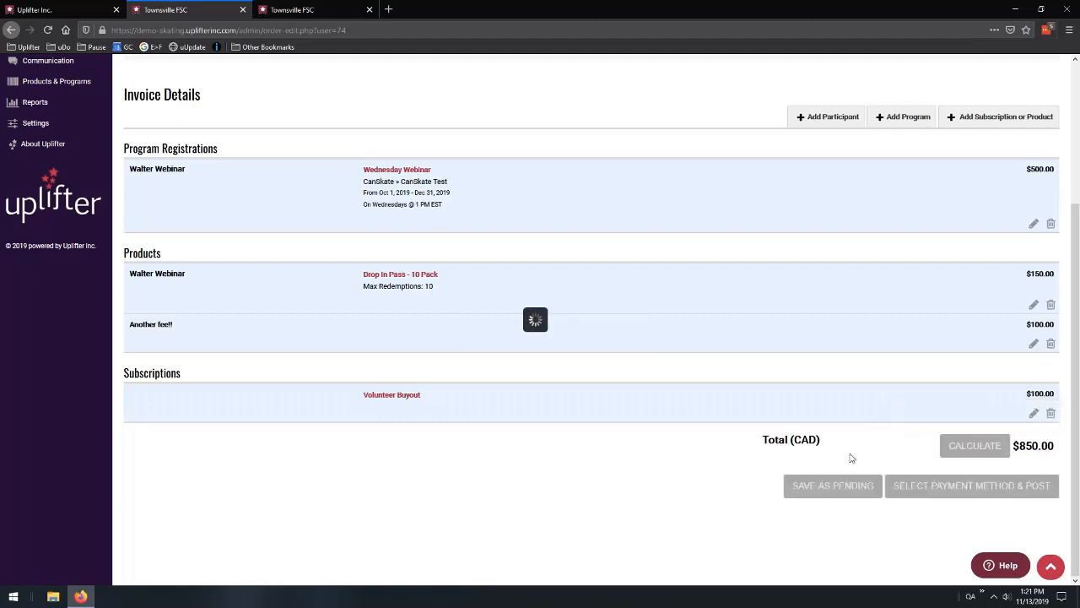
# Review the calculated invoice and accept the unmet CanSkate 1 - Agility requirement error on the Wednesday Webinar registration
pyautogui.scroll(-5, 759, 363)
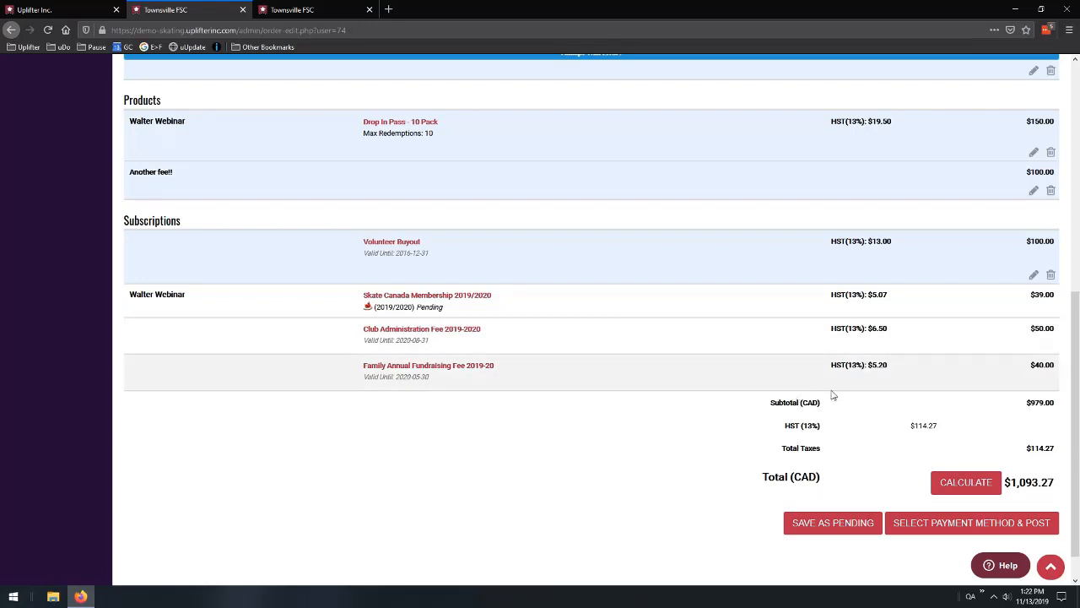
pyautogui.scroll(1, 648, 402)
pyautogui.scroll(1, 649, 401)
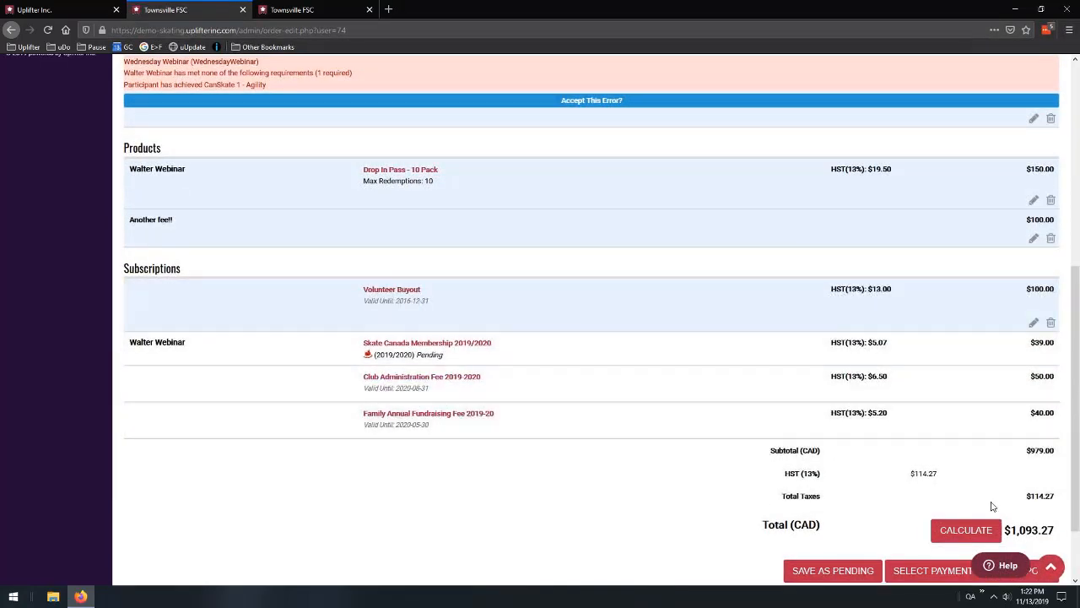
pyautogui.scroll(5, 706, 409)
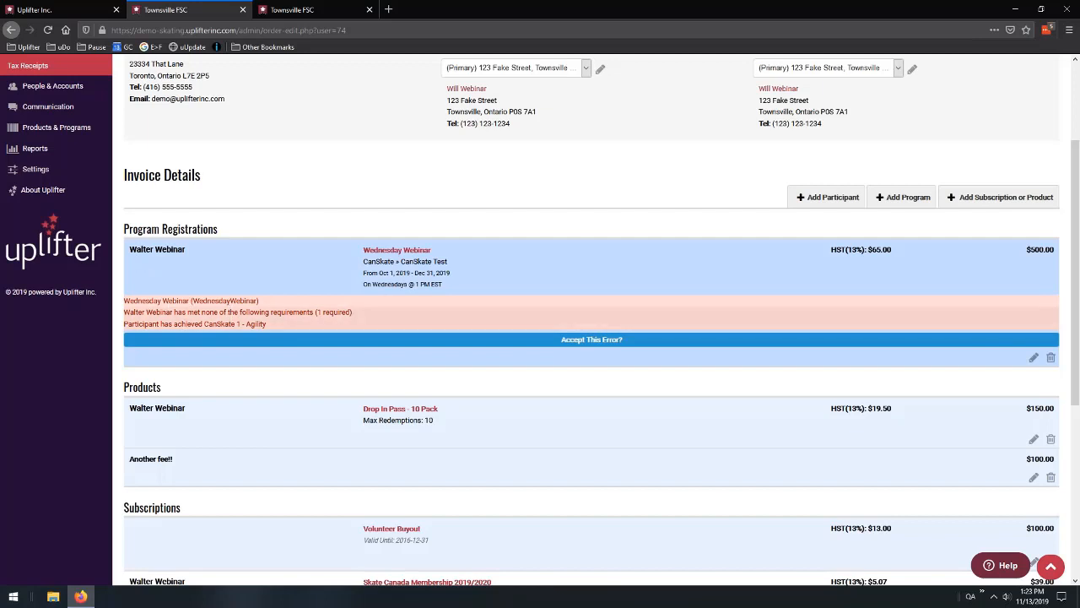
pyautogui.moveTo(204, 324); pyautogui.dragTo(265, 324)
pyautogui.click(285, 309)
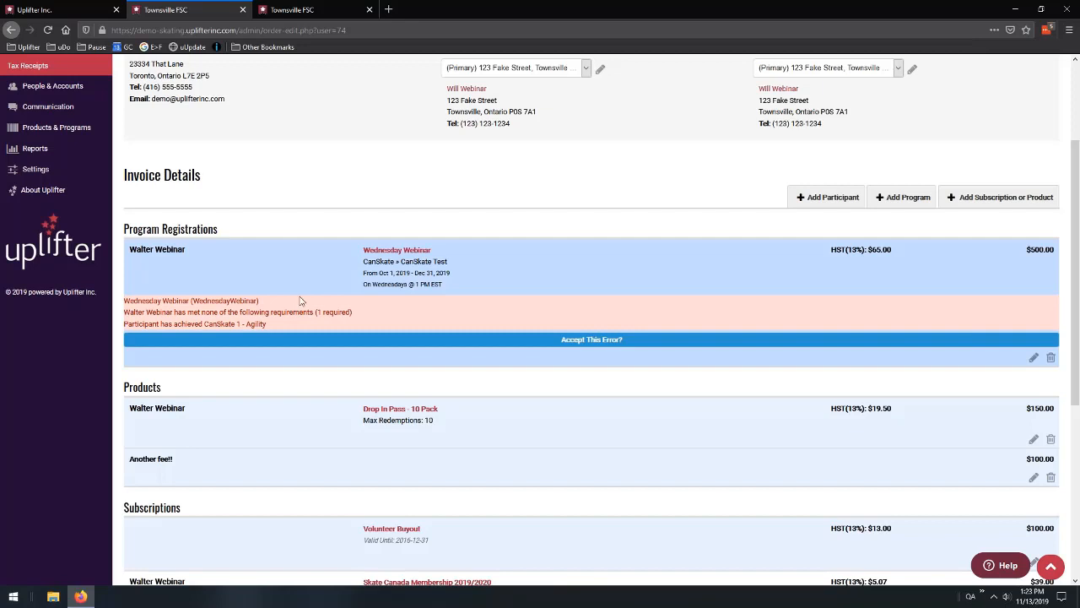
pyautogui.click(593, 345)
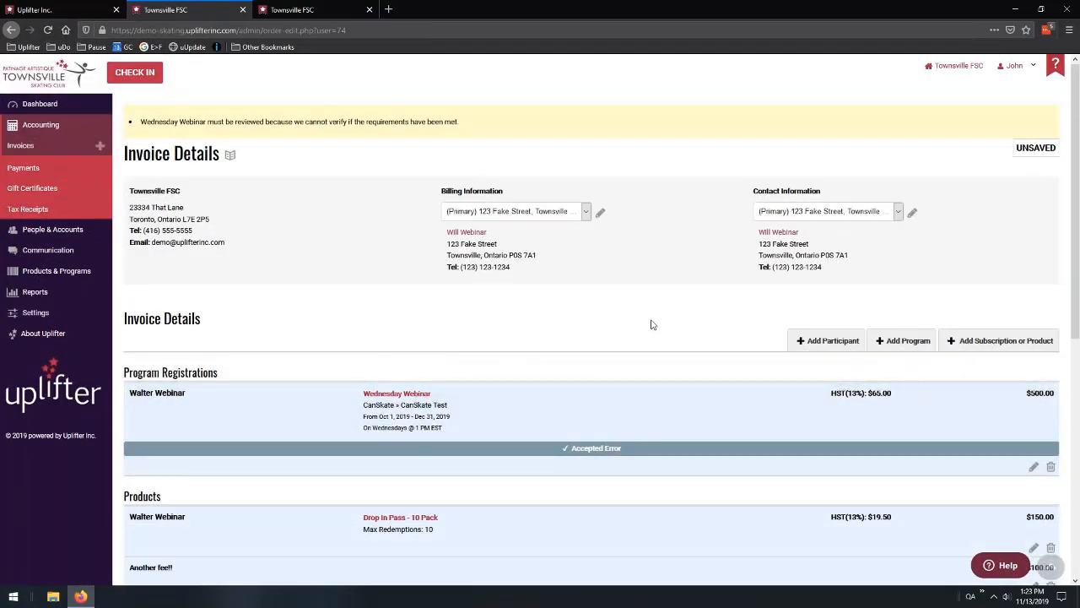
# Recalculate the invoice total with the Wednesday Webinar requirement error accepted
pyautogui.scroll(-3, 647, 316)
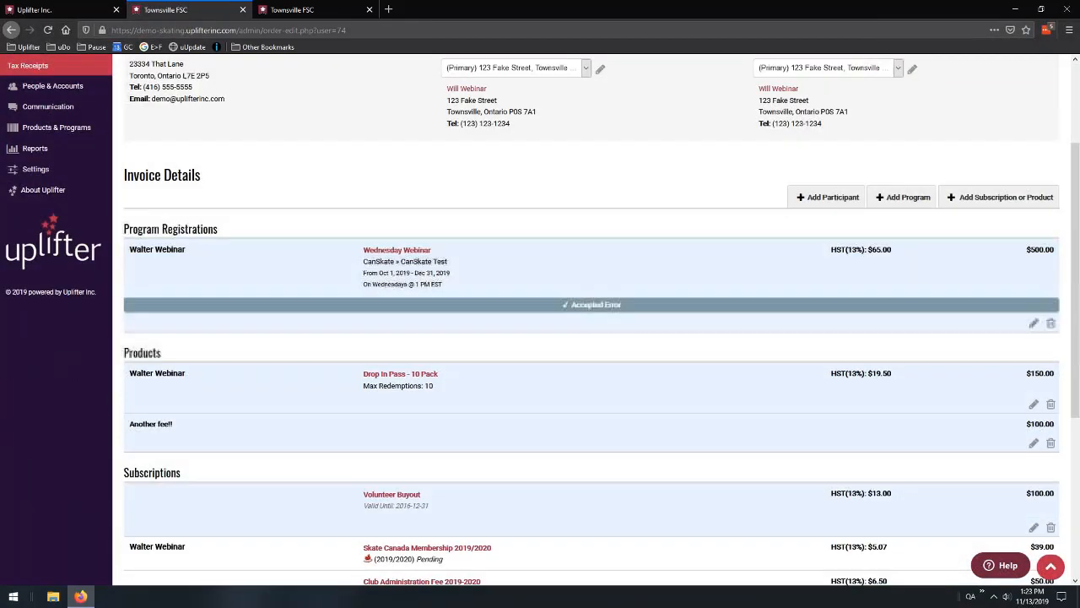
pyautogui.scroll(-3, 707, 249)
pyautogui.click(970, 455)
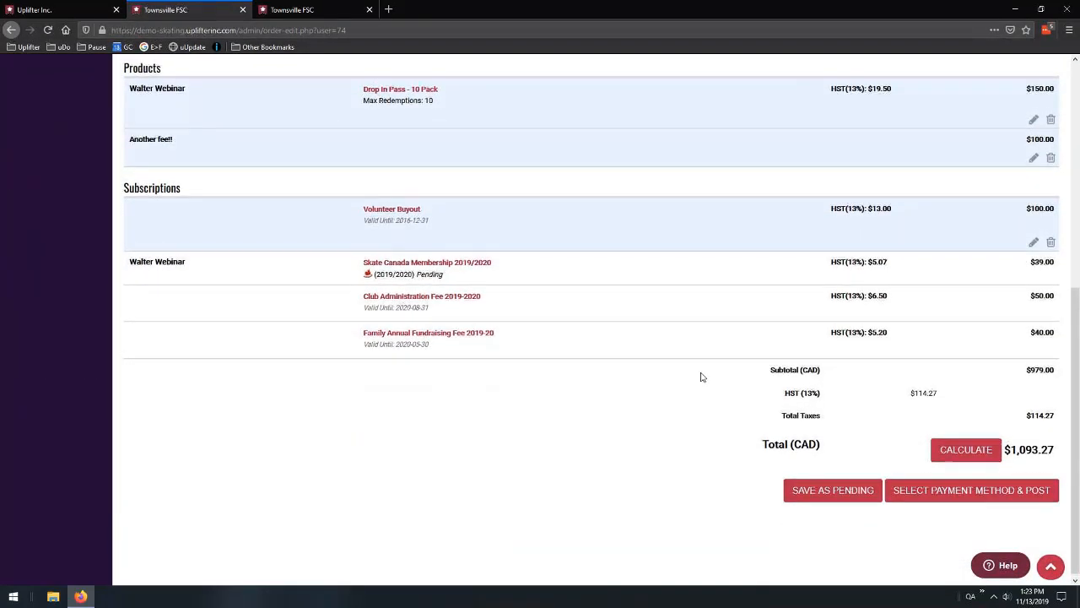
# Check the invoice's program, product and subscription lines and save the invoice as pending
pyautogui.scroll(3, 800, 279)
pyautogui.scroll(-1, 541, 271)
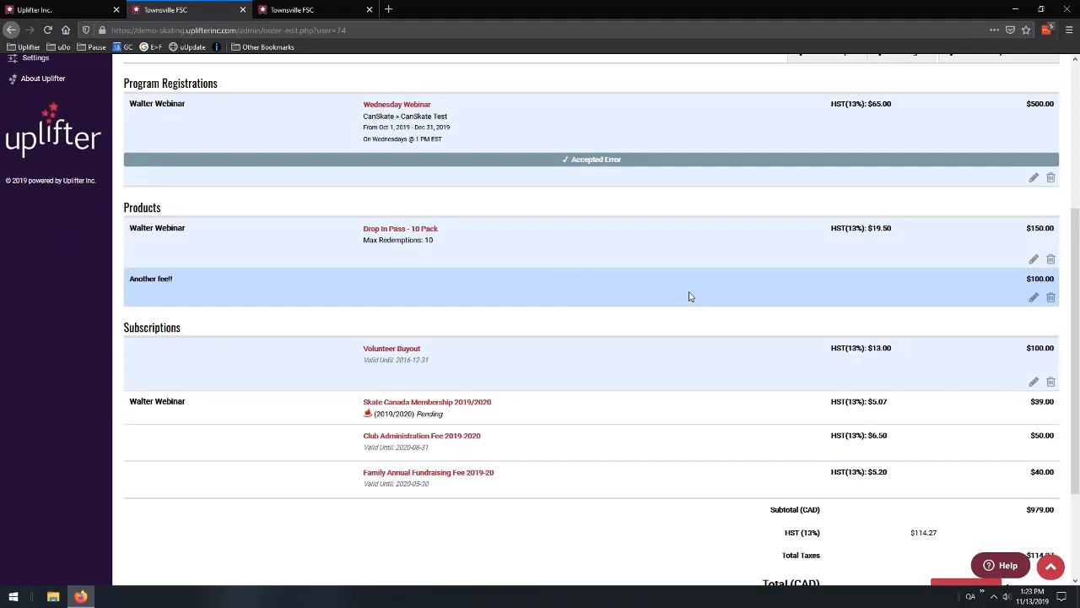
pyautogui.scroll(-3, 701, 297)
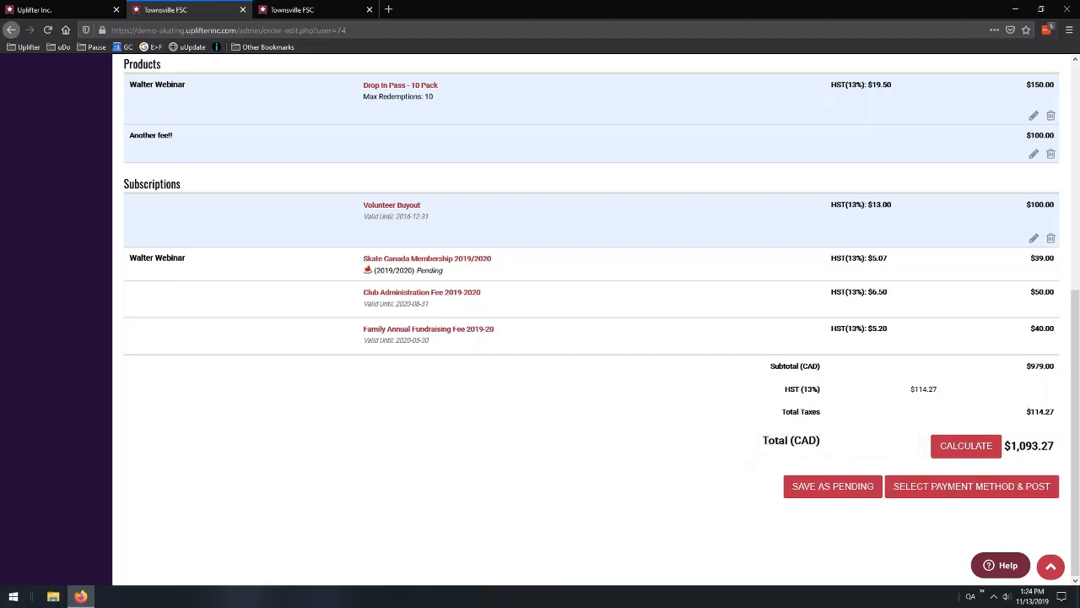
pyautogui.click(834, 488)
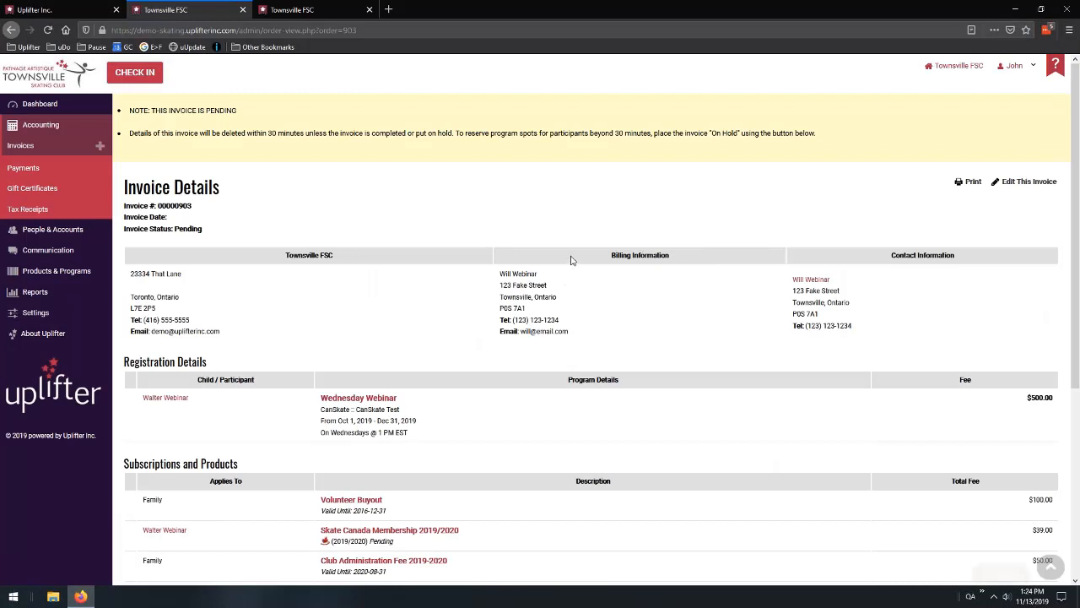
# Review the pending invoice's details, put the invoice on hold and look over its editable lines
pyautogui.scroll(-2, 570, 250)
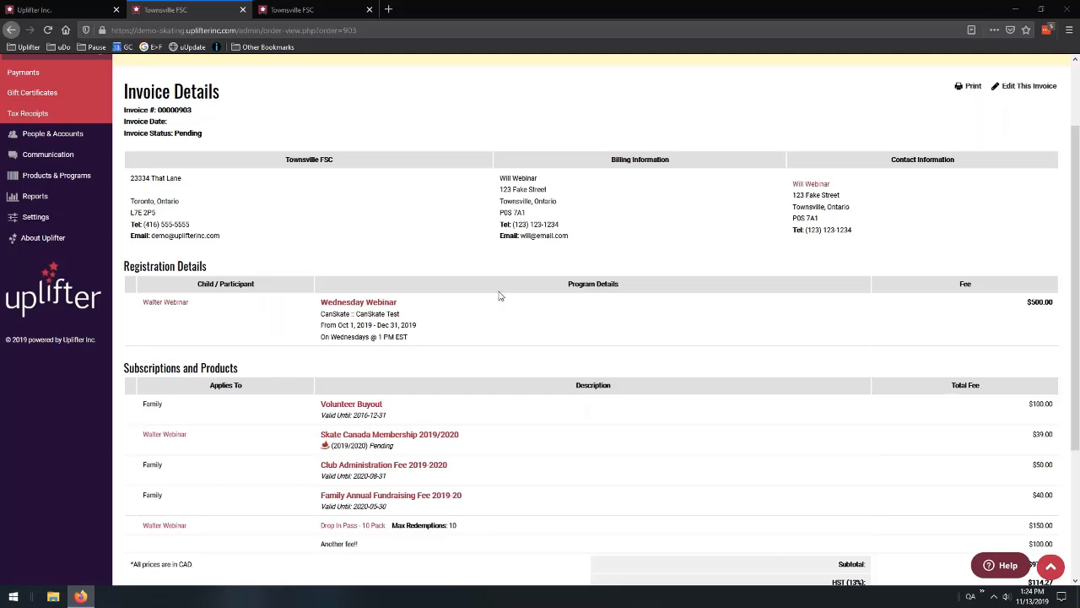
pyautogui.scroll(-4, 500, 294)
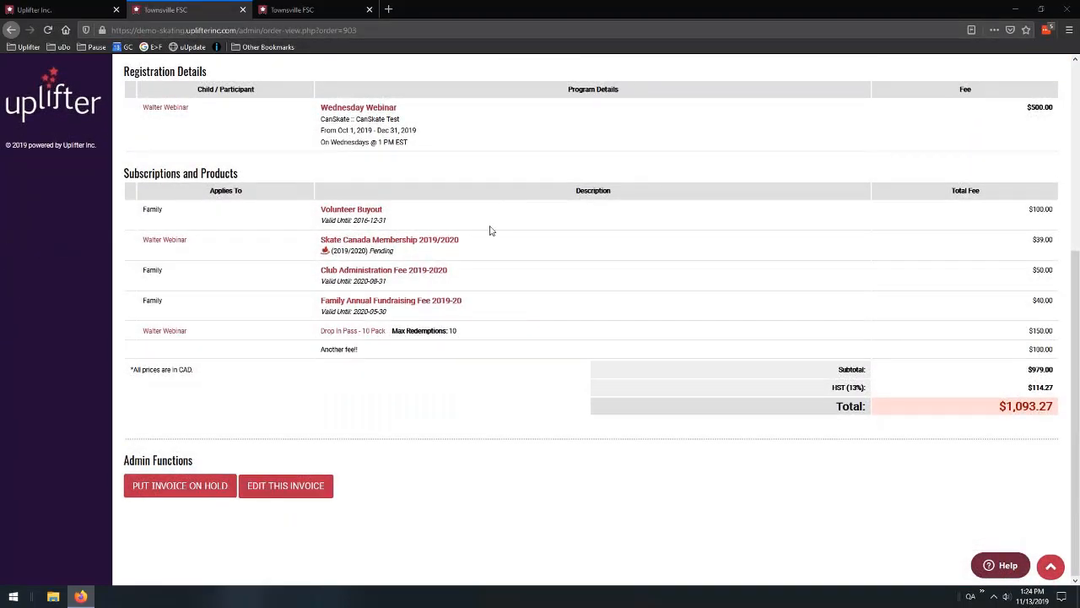
pyautogui.scroll(5, 491, 243)
pyautogui.scroll(-5, 414, 236)
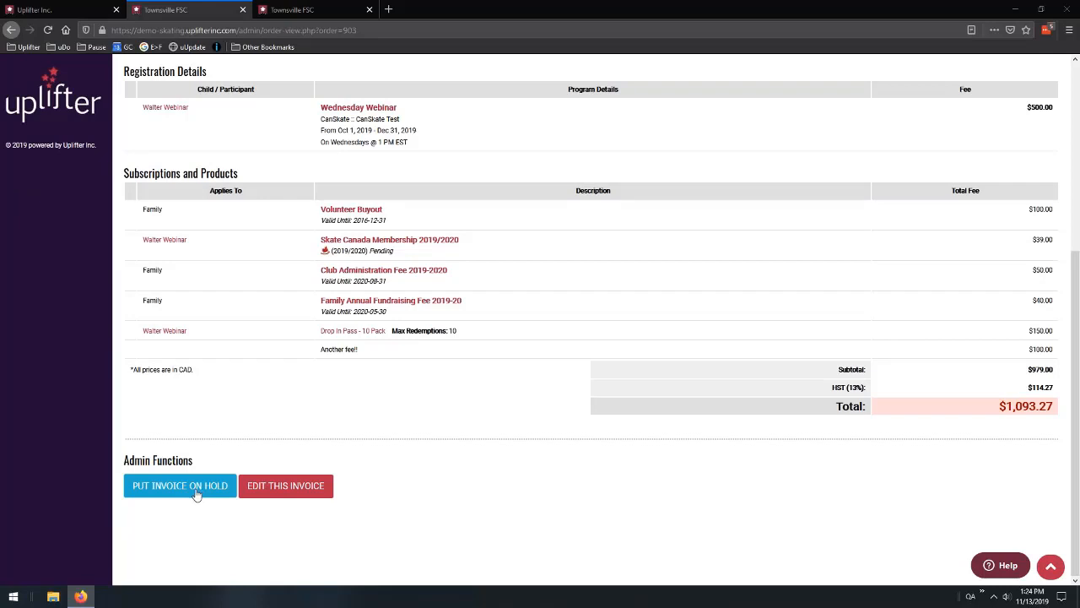
pyautogui.click(196, 494)
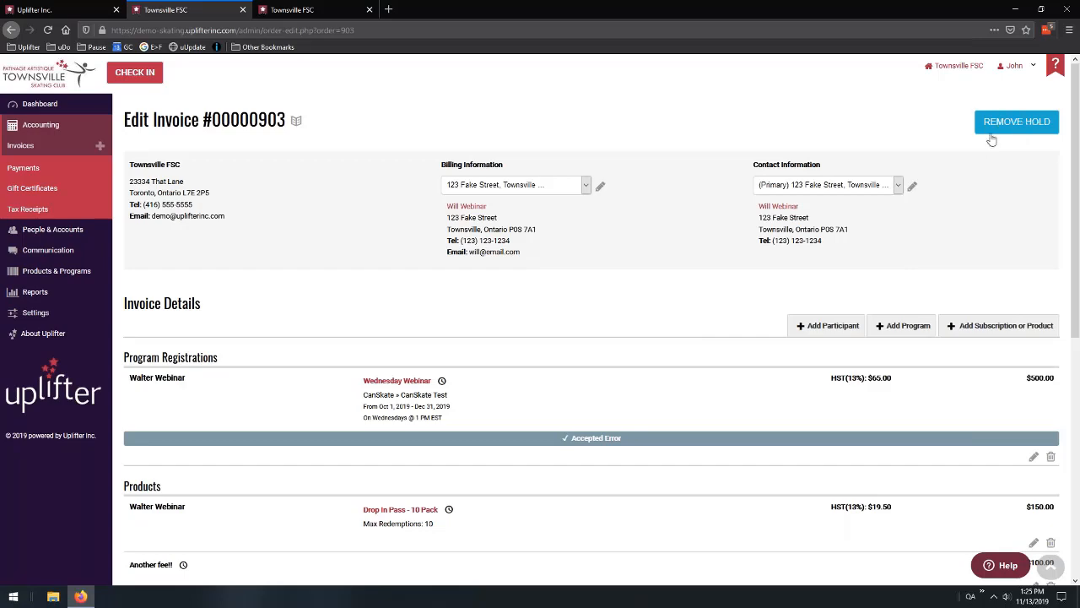
pyautogui.scroll(-4, 608, 221)
pyautogui.scroll(-1, 610, 220)
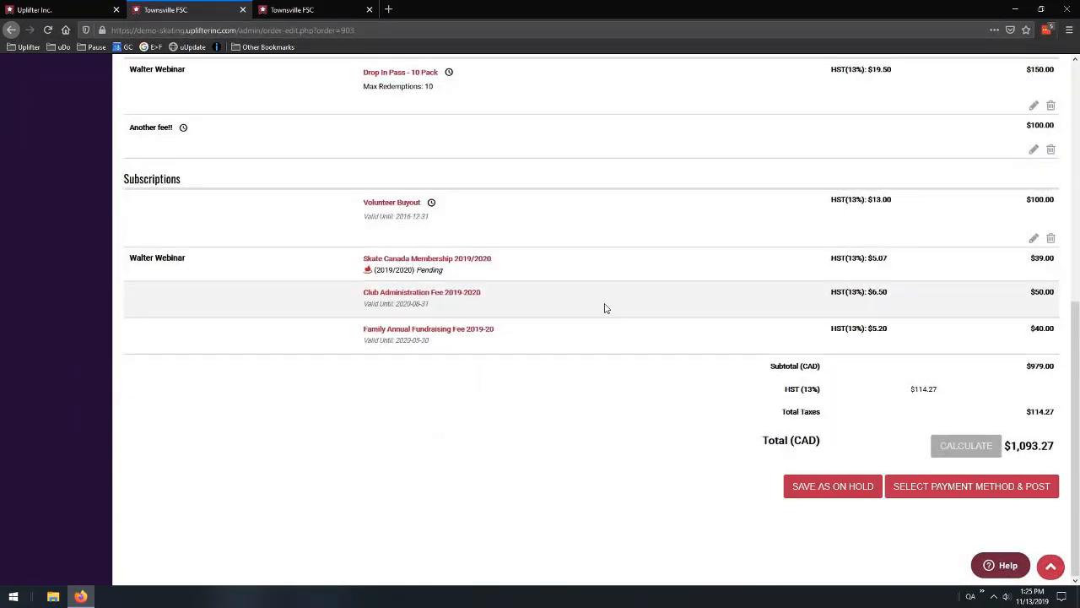
pyautogui.scroll(6, 602, 306)
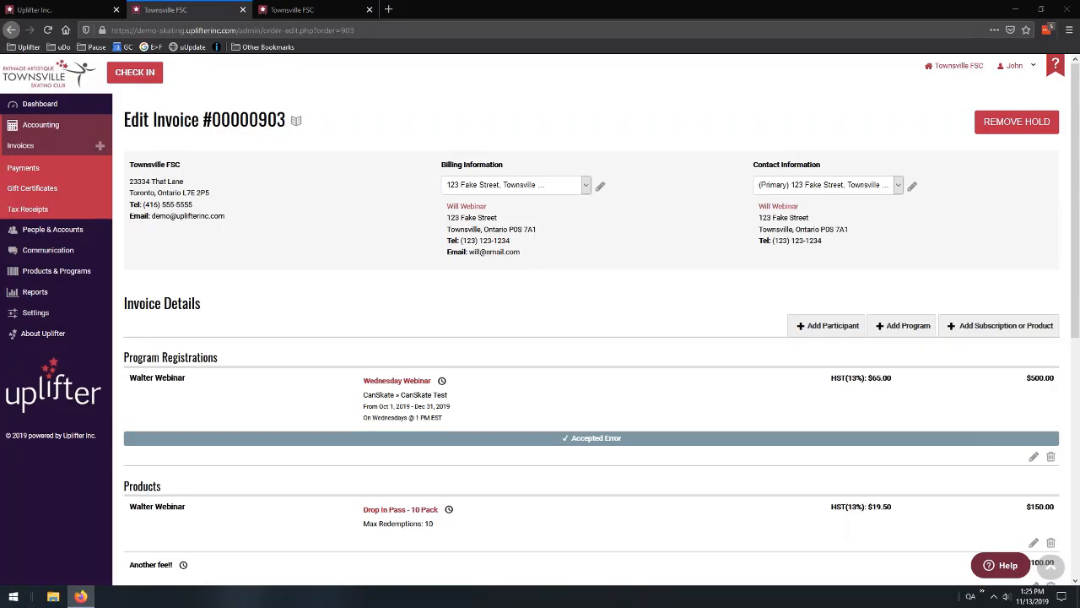
# Bring up the member's checkout cart, expand the Wednesday Webinar participant's requirement error and examine the products and subscriptions
pyautogui.moveTo(1079, 111); pyautogui.dragTo(601, 44)
pyautogui.click(659, 45)
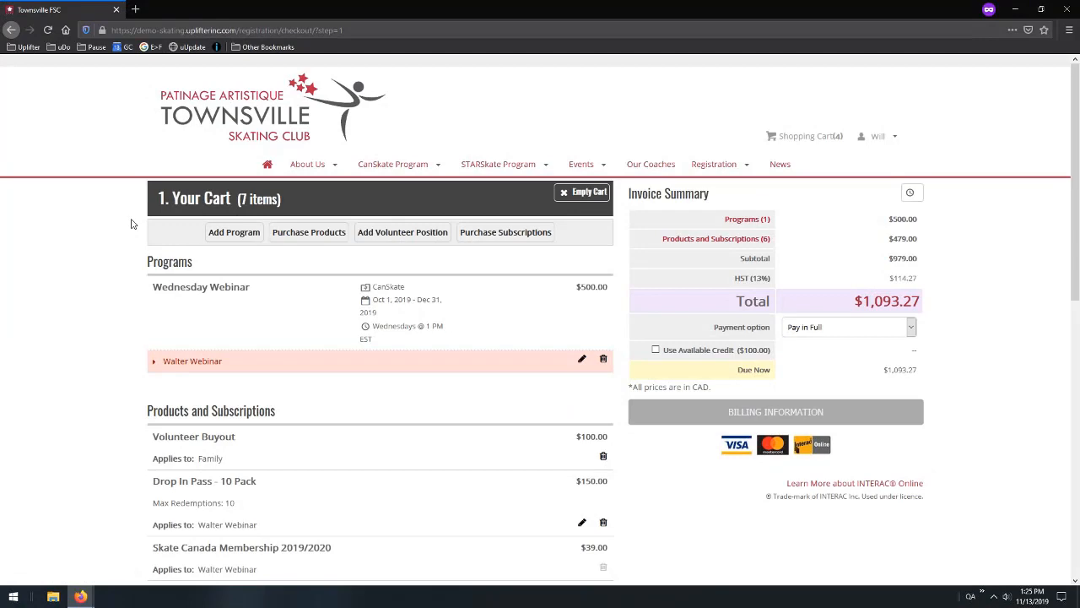
pyautogui.scroll(-1, 249, 236)
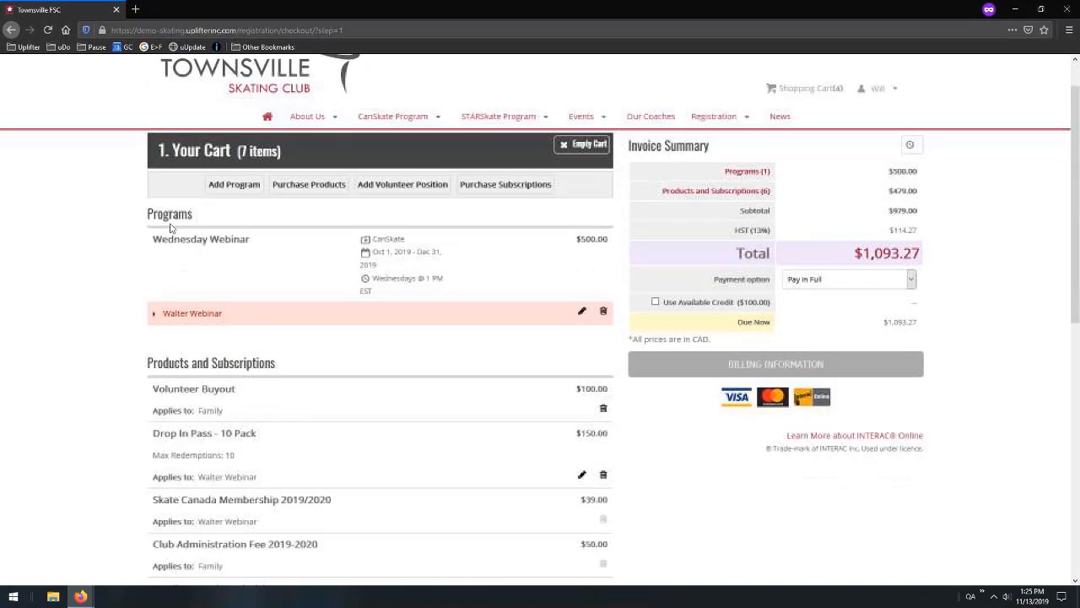
pyautogui.scroll(-2, 277, 239)
pyautogui.click(214, 219)
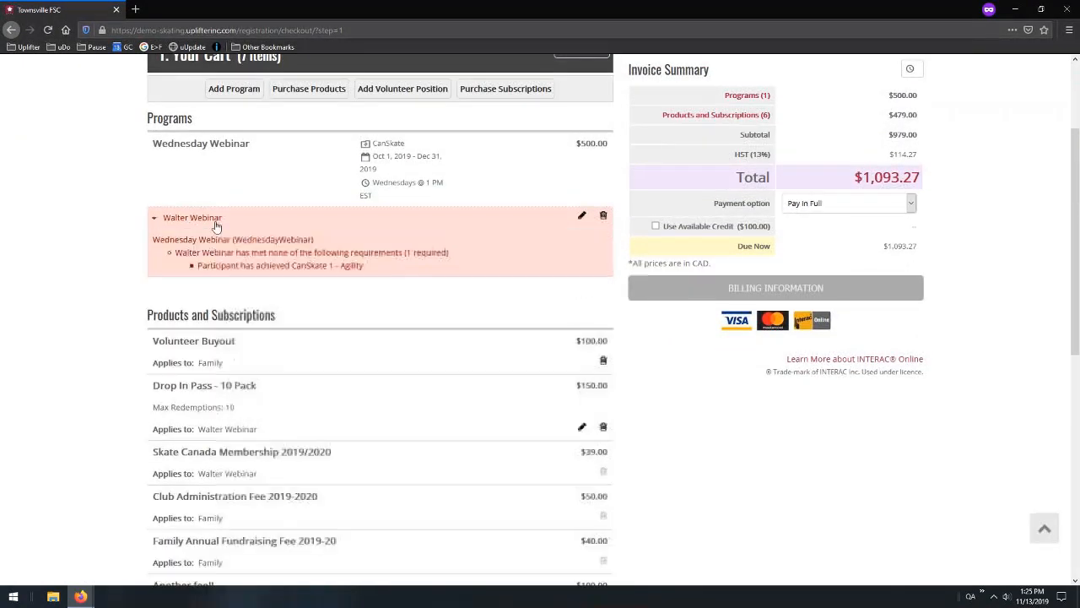
pyautogui.scroll(-3, 192, 239)
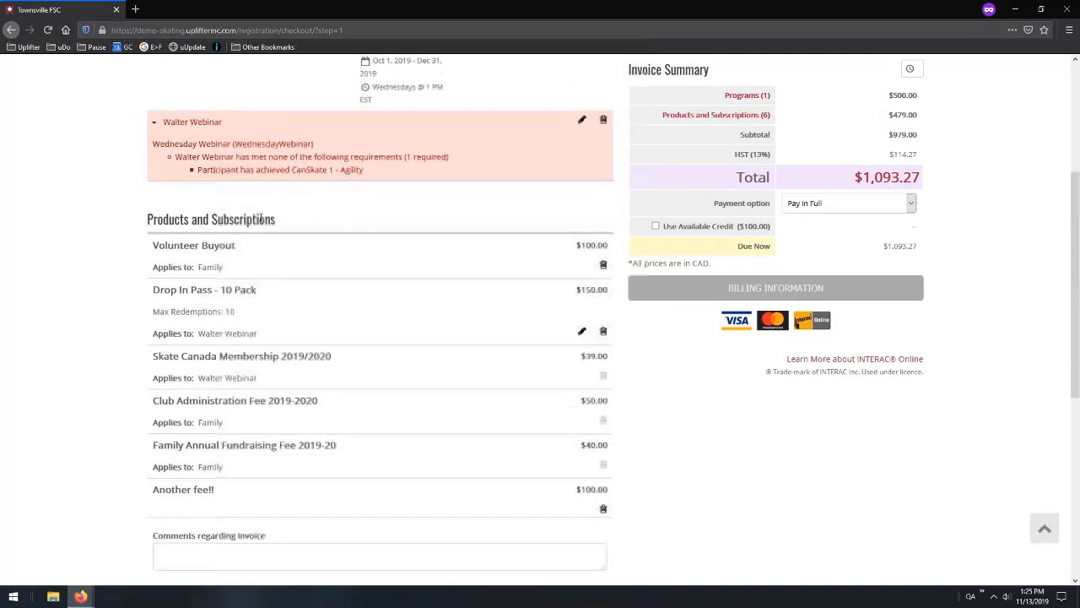
pyautogui.scroll(-2, 217, 257)
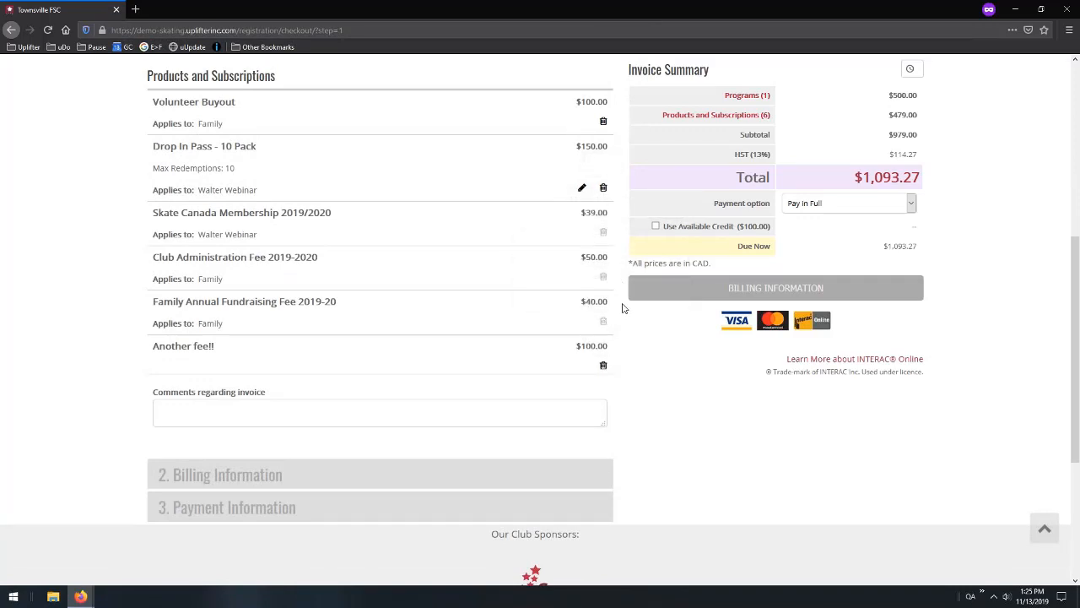
# Remove the "Another fee!!" item from the member's cart and check the invoice summary
pyautogui.scroll(3, 623, 308)
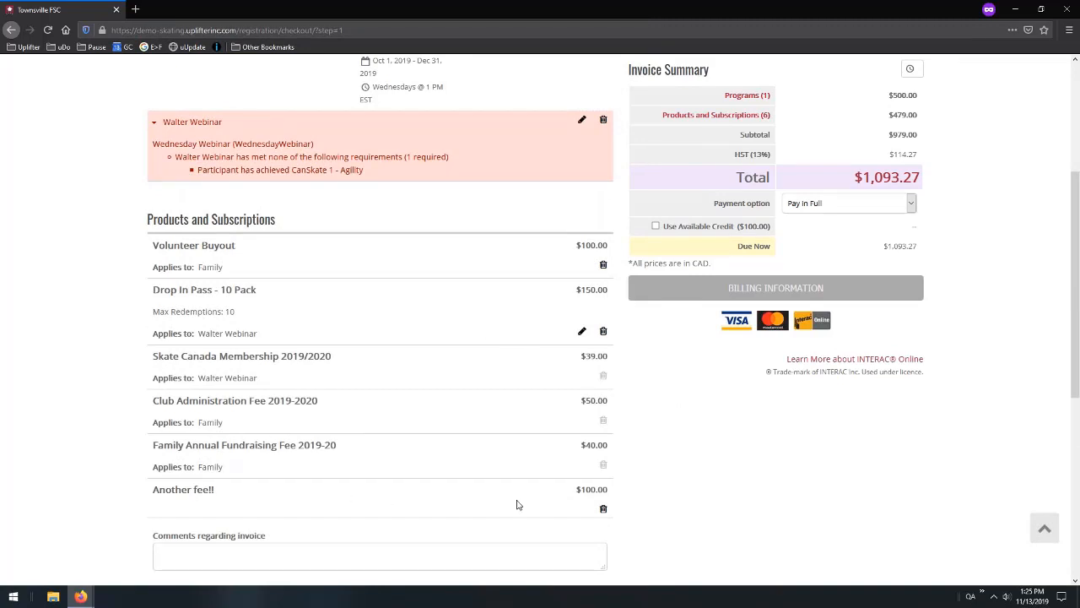
pyautogui.click(602, 509)
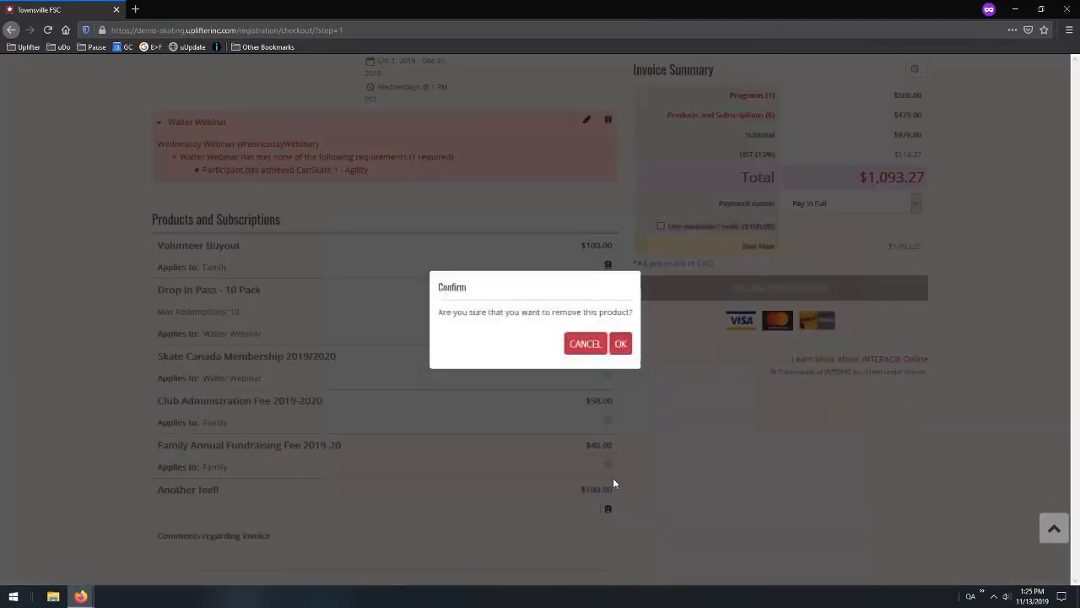
pyautogui.click(622, 343)
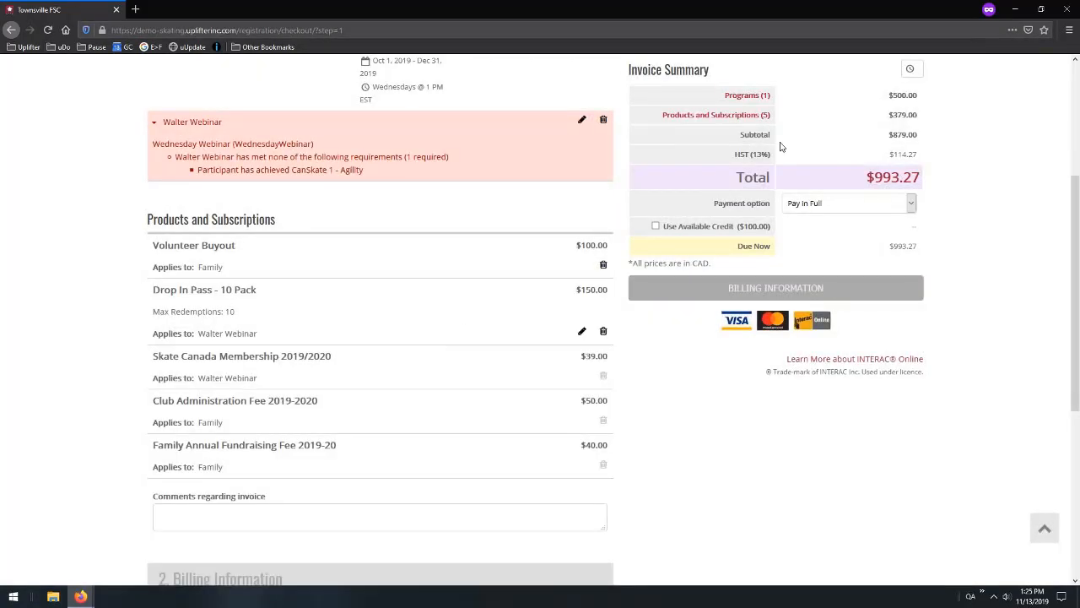
pyautogui.scroll(5, 781, 147)
# Return to the admin window, open the invoice list in a separate tab and examine the On Hold legend marking
pyautogui.moveTo(571, 10); pyautogui.dragTo(1079, 84)
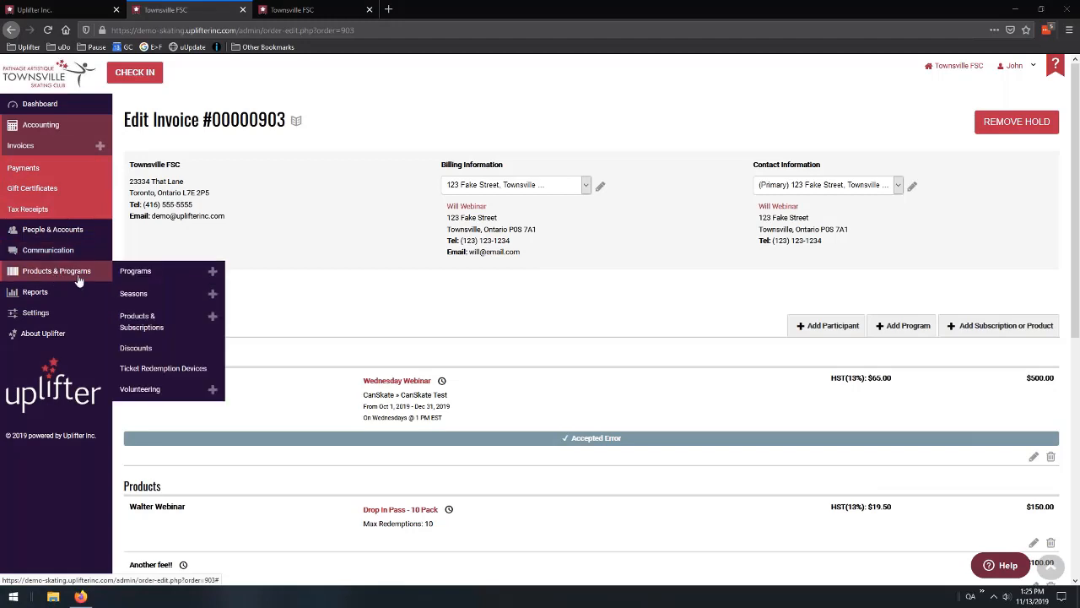
pyautogui.middleClick(41, 148)
pyautogui.click(340, 11)
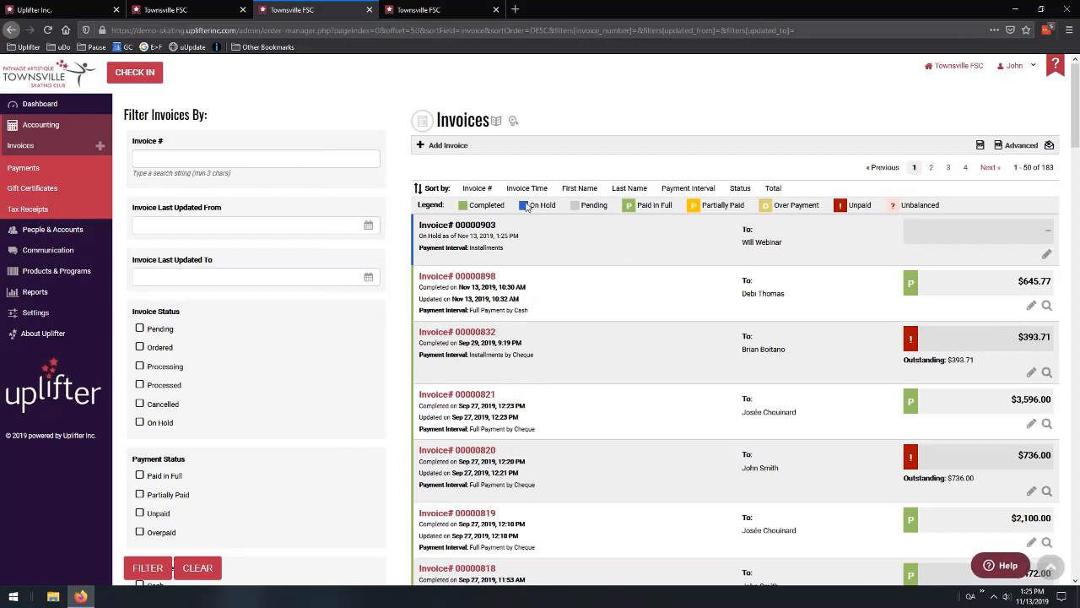
pyautogui.moveTo(527, 205); pyautogui.dragTo(552, 206)
pyautogui.click(573, 235)
# Filter the invoice list by Pending status, examine the match and remove the filter again
pyautogui.click(141, 329)
pyautogui.click(145, 567)
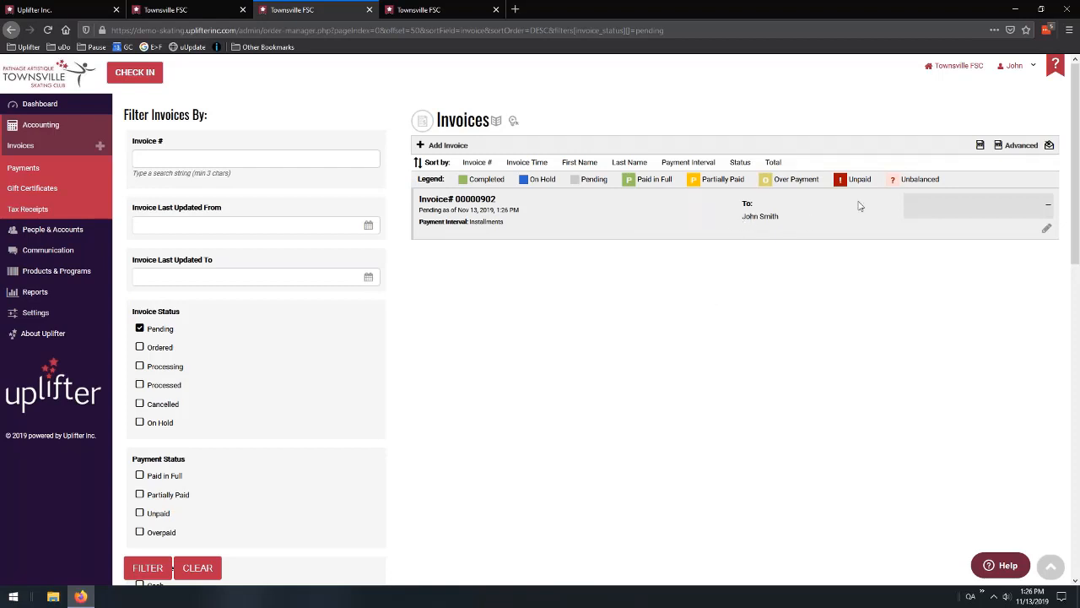
pyautogui.moveTo(1011, 69)
pyautogui.click(160, 331)
pyautogui.click(156, 568)
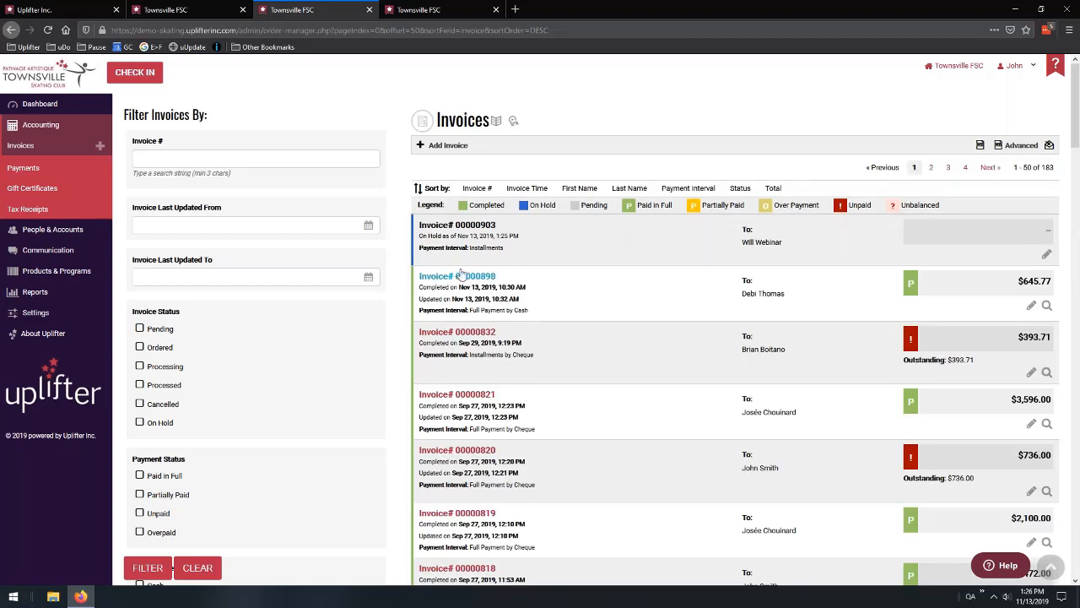
# Reapply the Pending status filter to the invoice list and open the pending invoice for editing
pyautogui.scroll(-2, 504, 239)
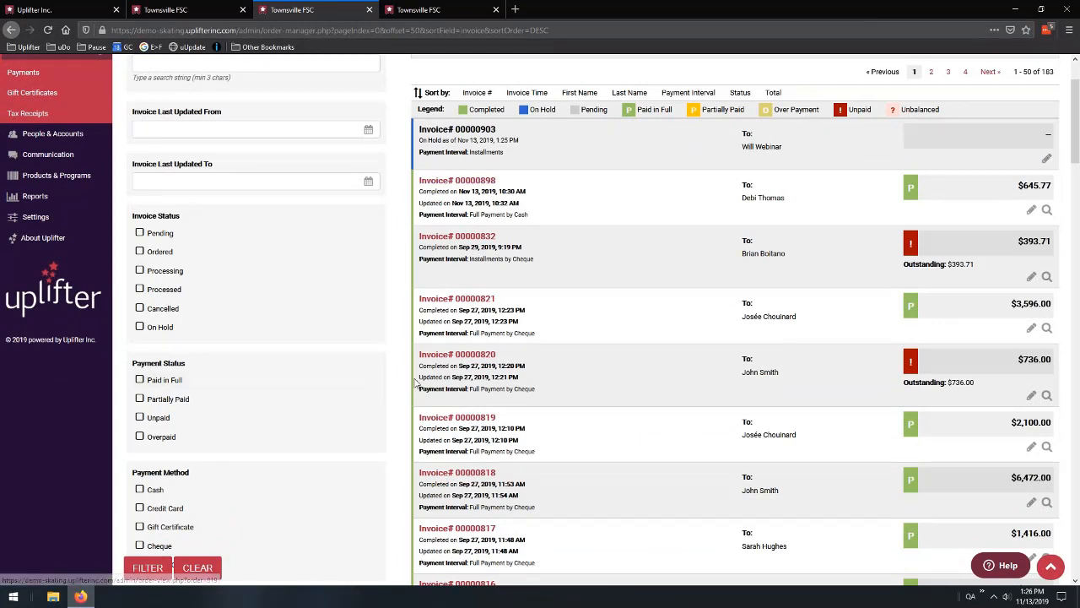
pyautogui.click(159, 235)
pyautogui.click(152, 568)
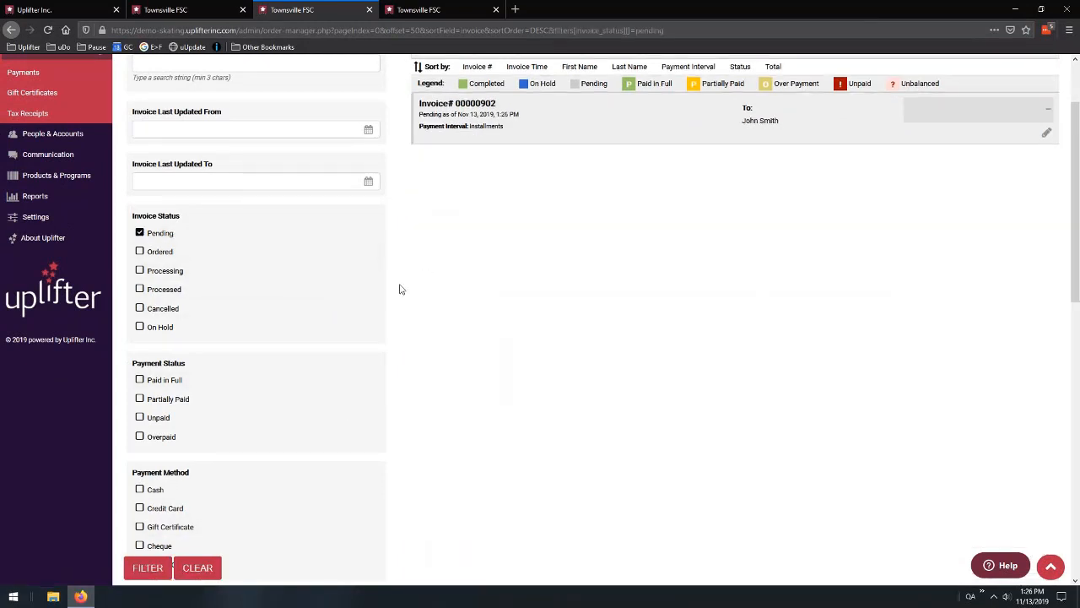
pyautogui.scroll(2, 401, 289)
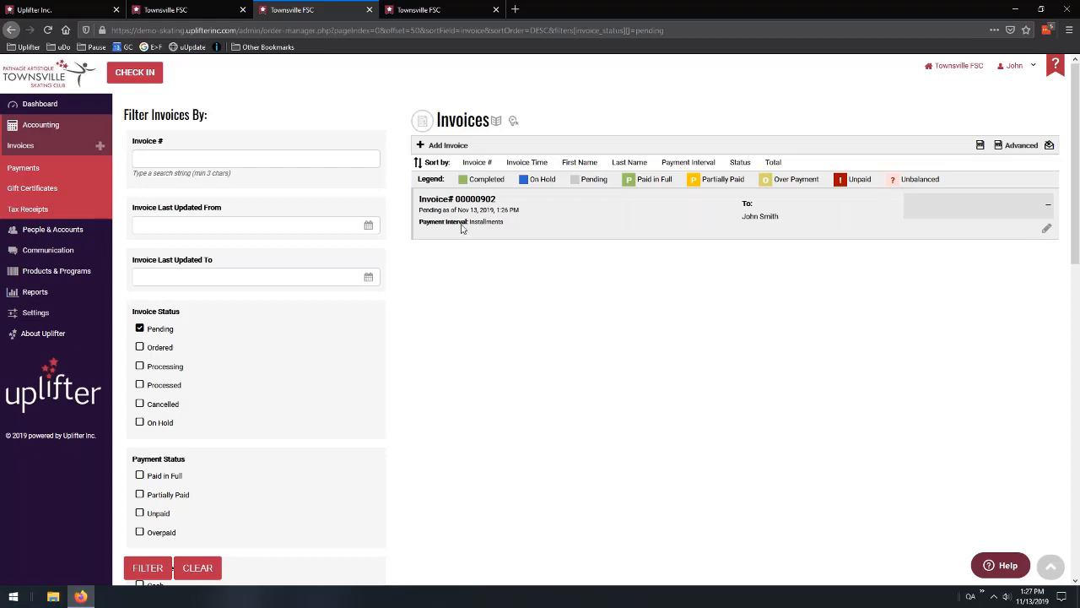
pyautogui.click(1046, 229)
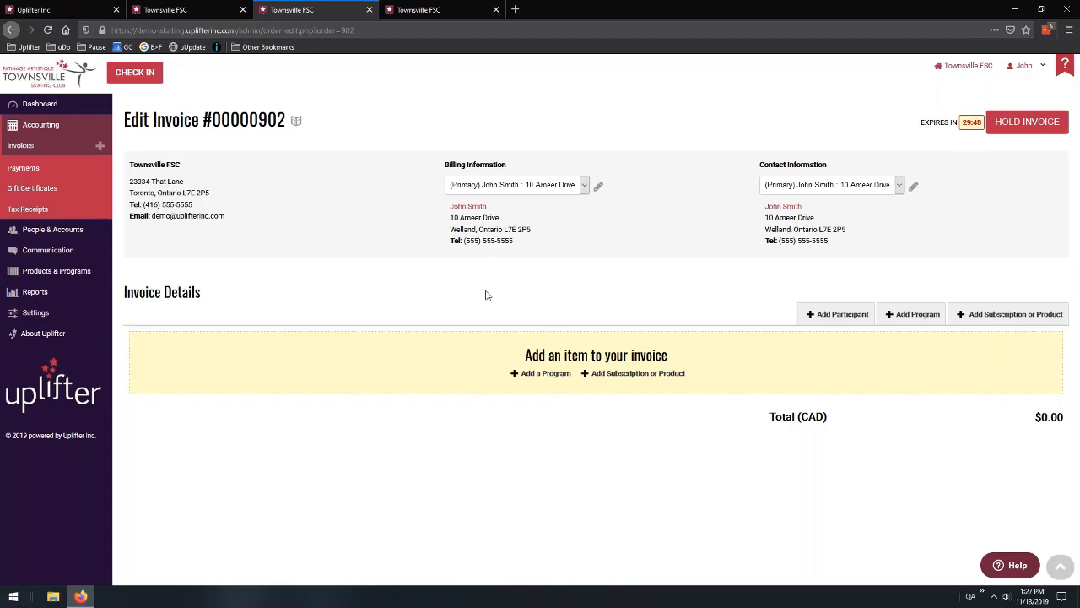
# Leave the pending invoice's edit page, close the extra admin tabs and return to the on-hold invoice
pyautogui.click(368, 12)
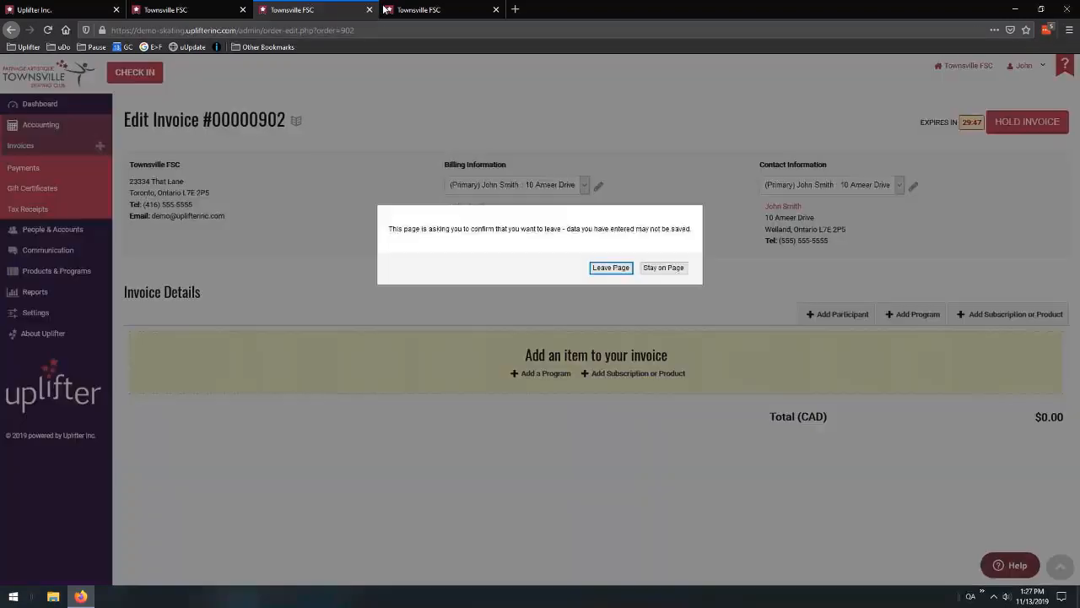
pyautogui.click(543, 266)
pyautogui.click(321, 9)
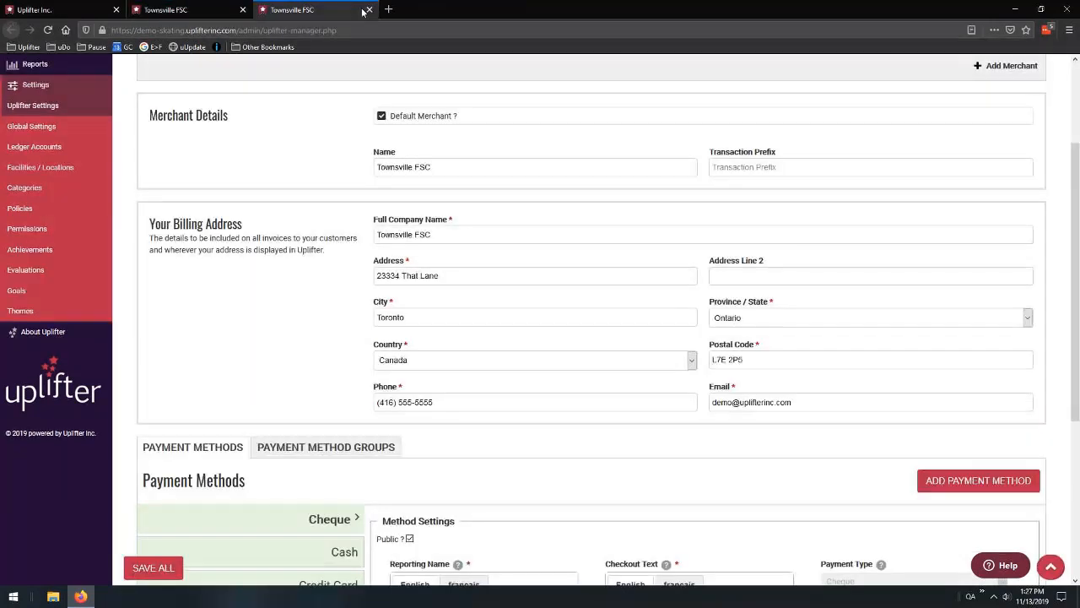
pyautogui.click(369, 9)
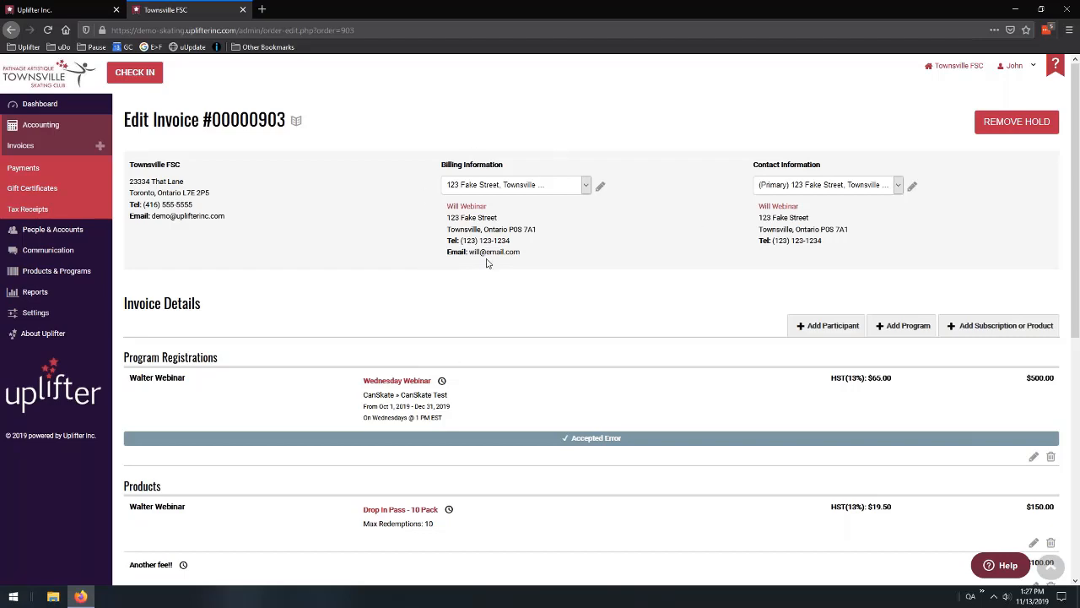
# Remove the hold from the invoice
pyautogui.scroll(-5, 486, 263)
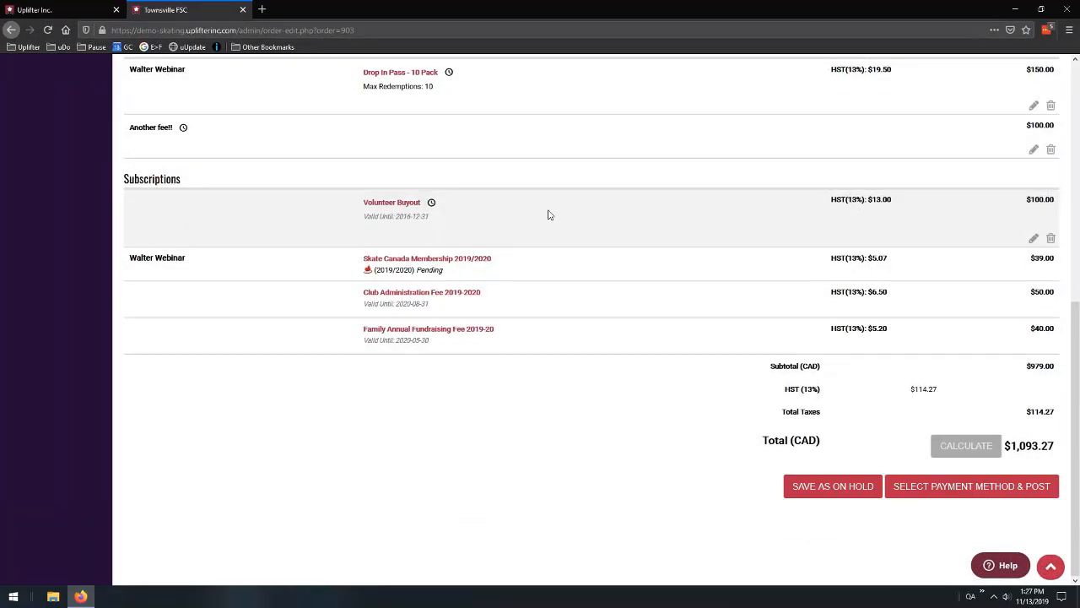
pyautogui.scroll(5, 548, 214)
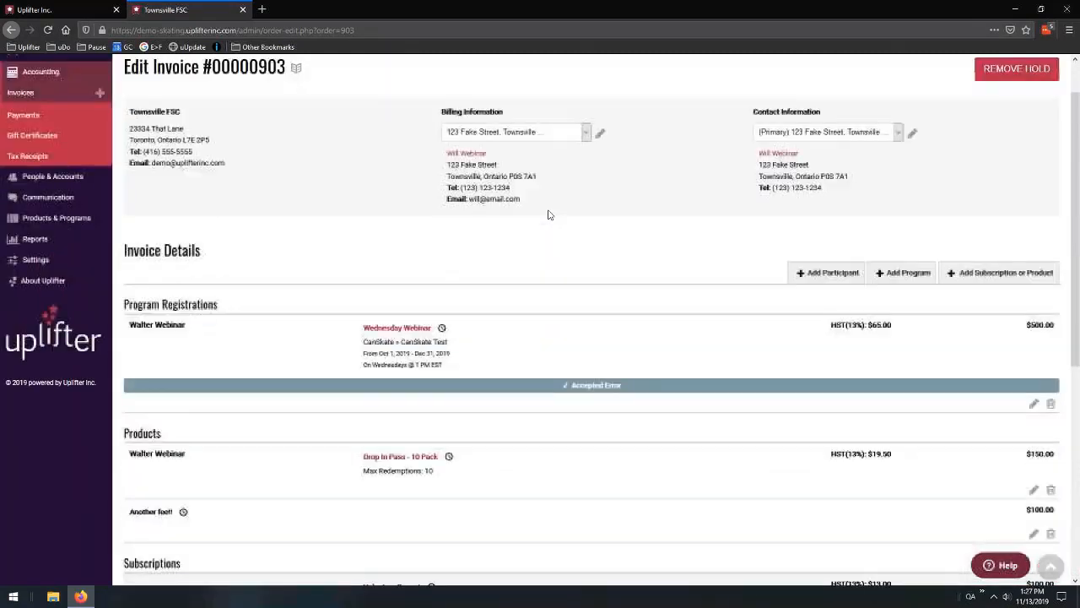
pyautogui.click(1003, 135)
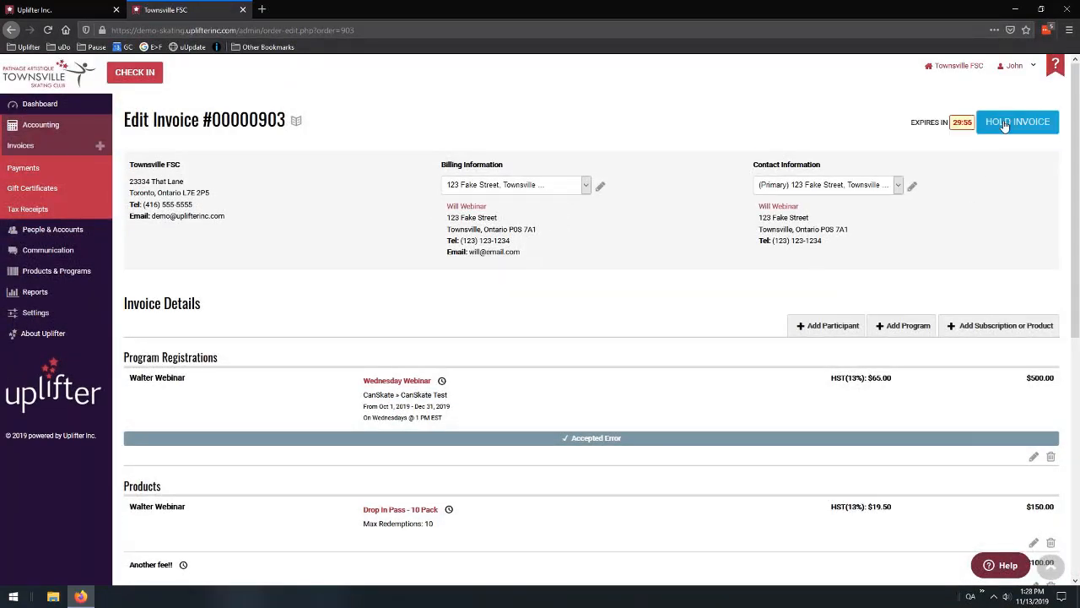
# Proceed from the pending save option to payment method selection and posting, and display the invoice's Payments section
pyautogui.scroll(-5, 680, 283)
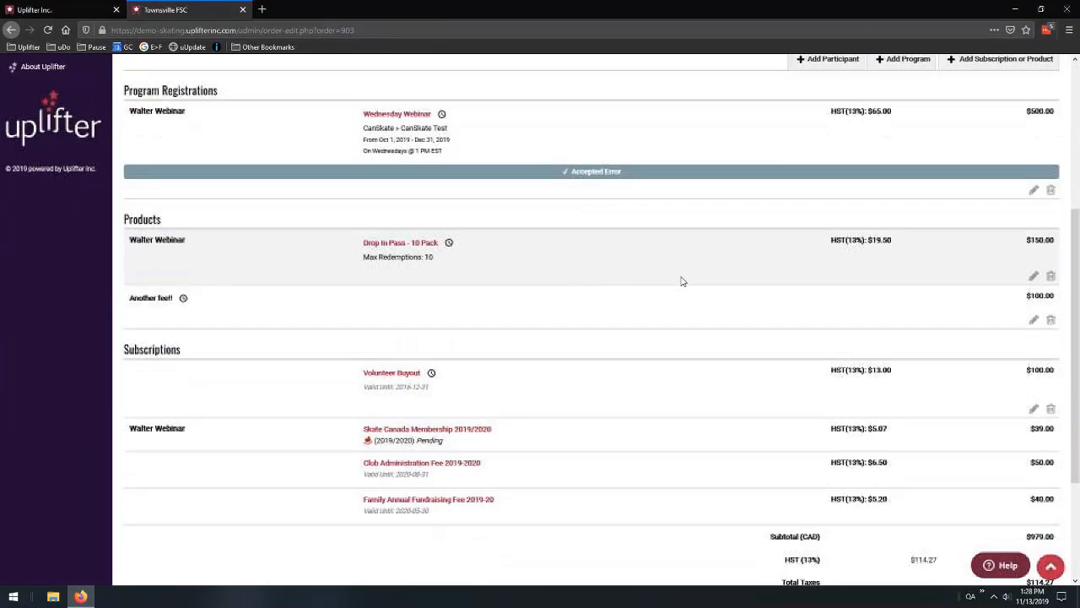
pyautogui.scroll(-1, 716, 250)
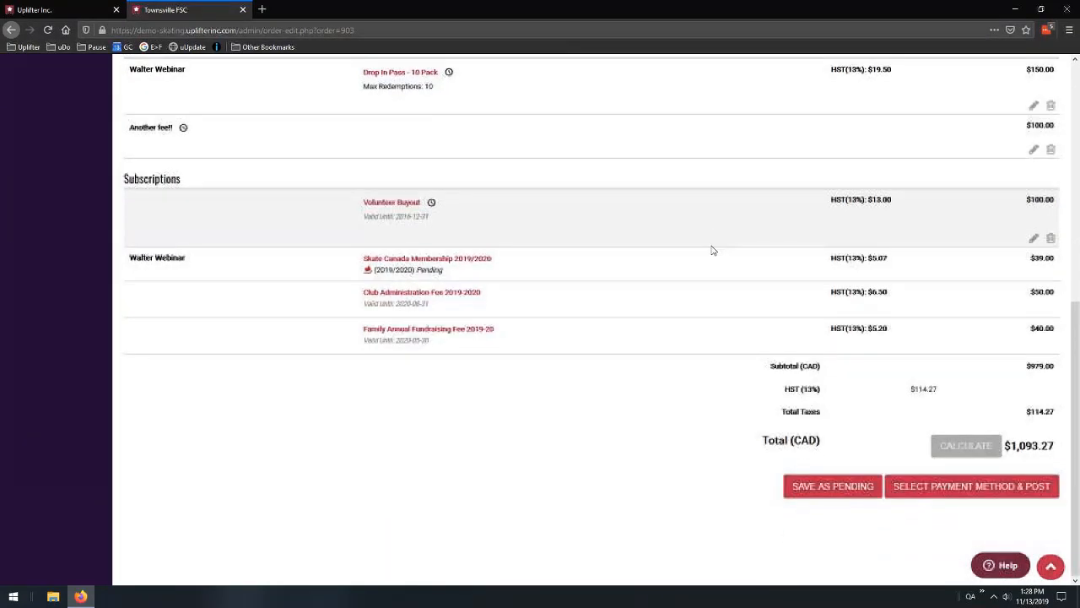
pyautogui.click(826, 494)
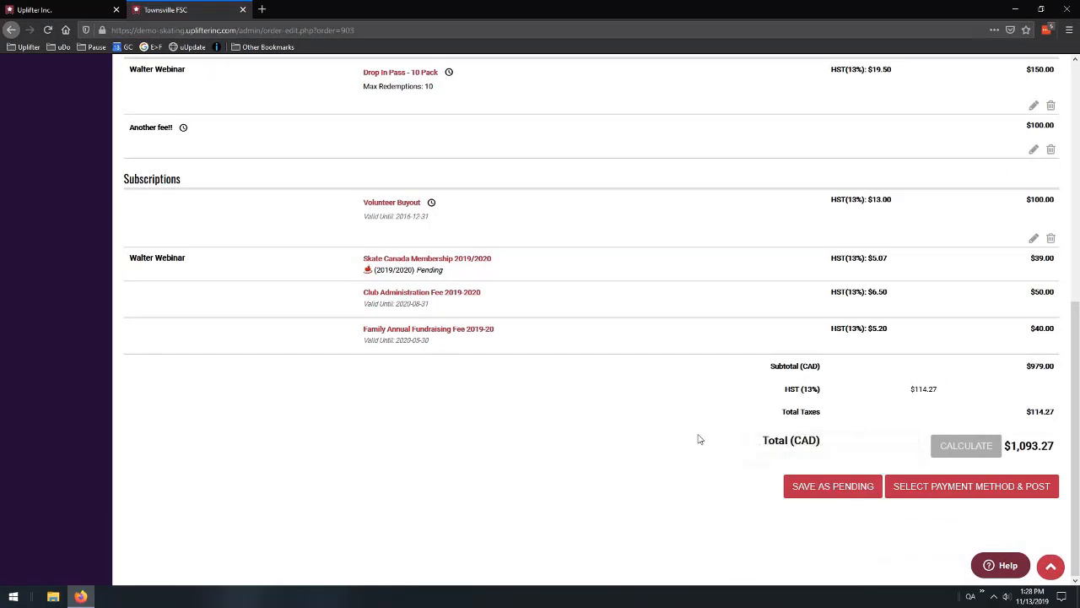
pyautogui.scroll(4, 695, 437)
pyautogui.scroll(-4, 667, 398)
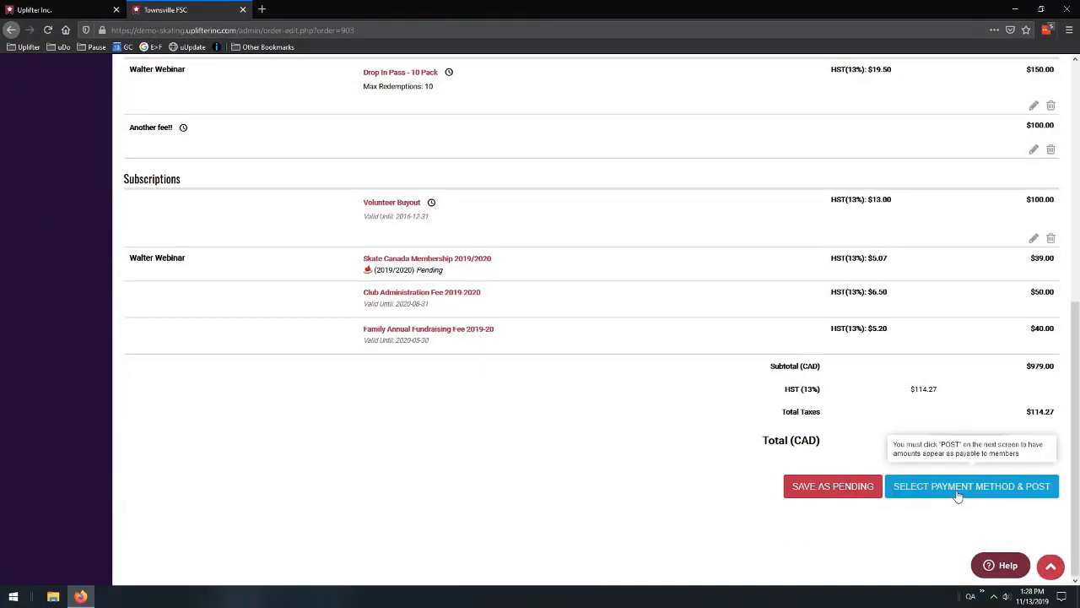
pyautogui.click(958, 490)
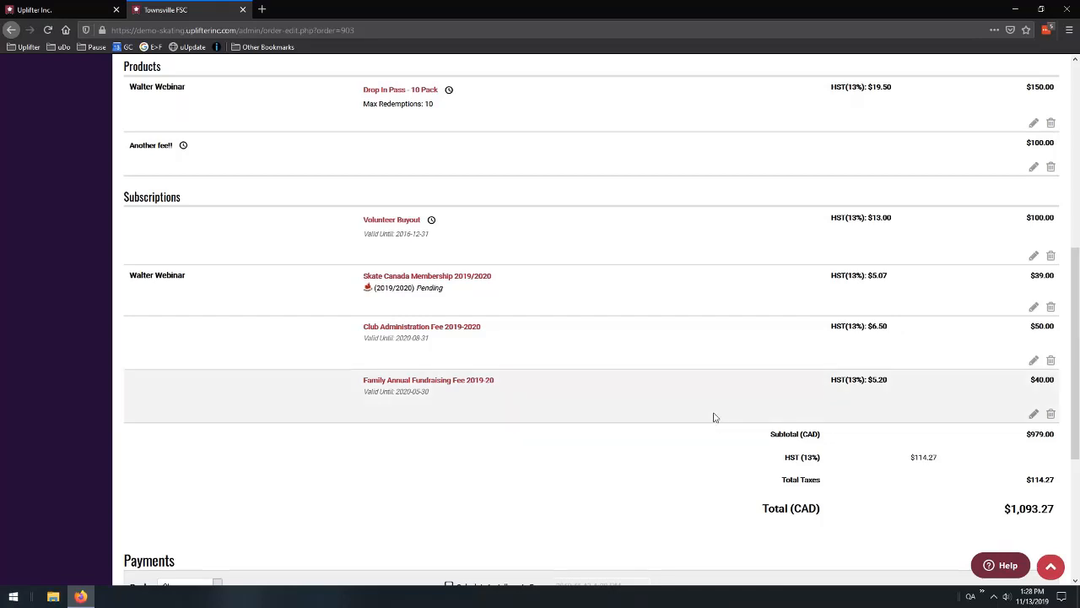
pyautogui.scroll(-3, 713, 397)
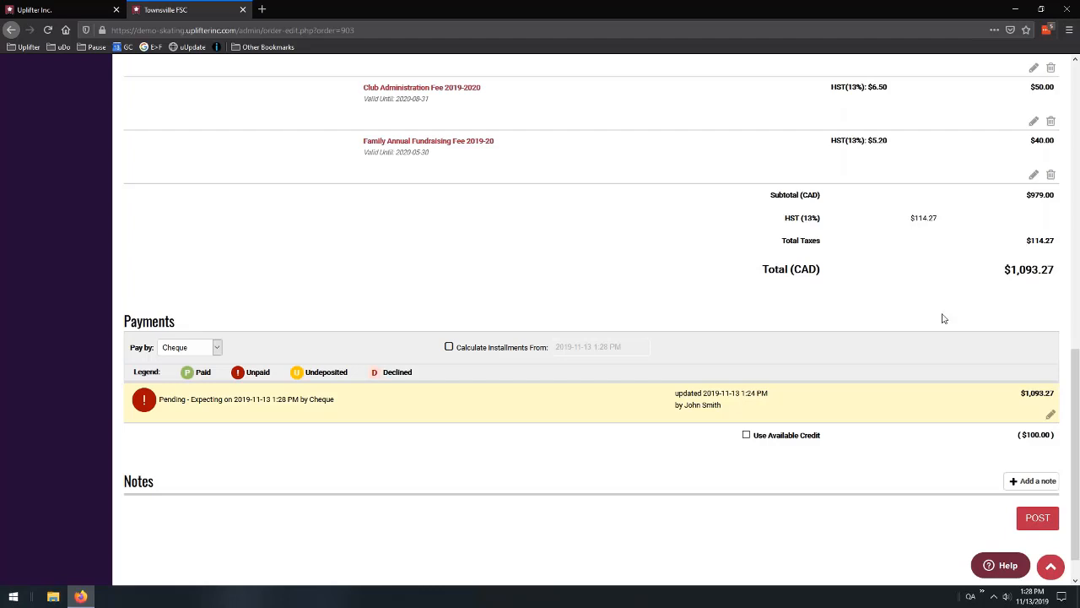
# Review the invoice from its header through the program, product and subscription items down to the Payments section
pyautogui.scroll(1, 627, 340)
pyautogui.scroll(1, 621, 339)
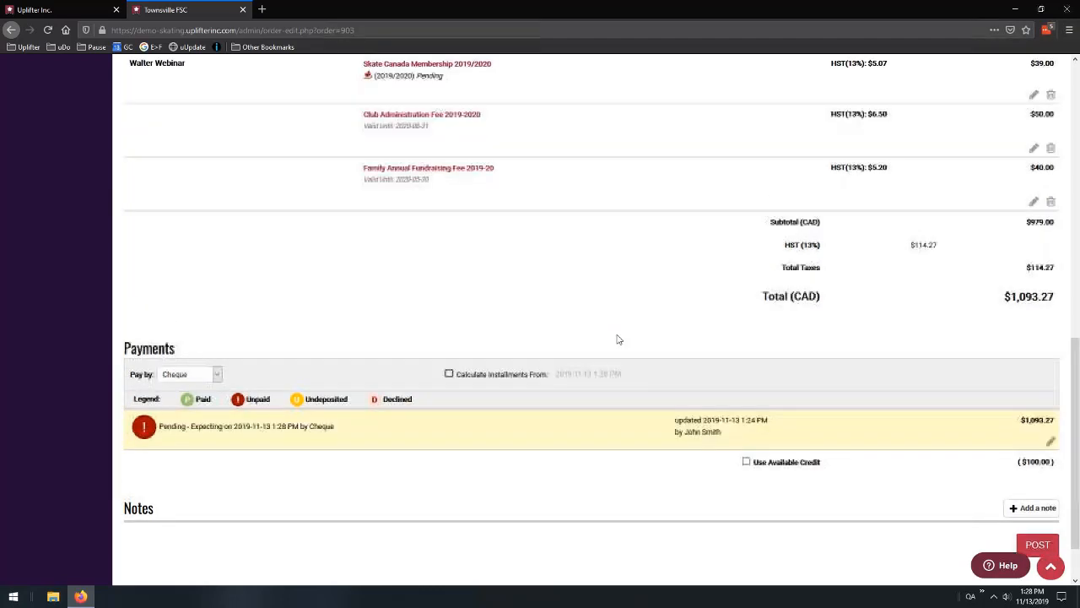
pyautogui.scroll(5, 617, 340)
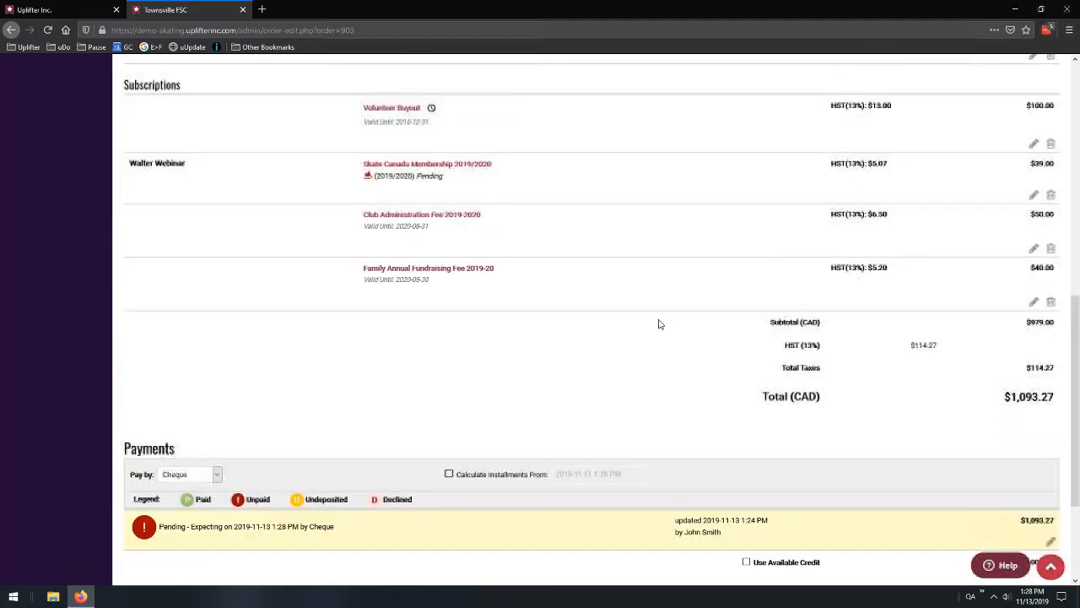
pyautogui.scroll(-2, 641, 338)
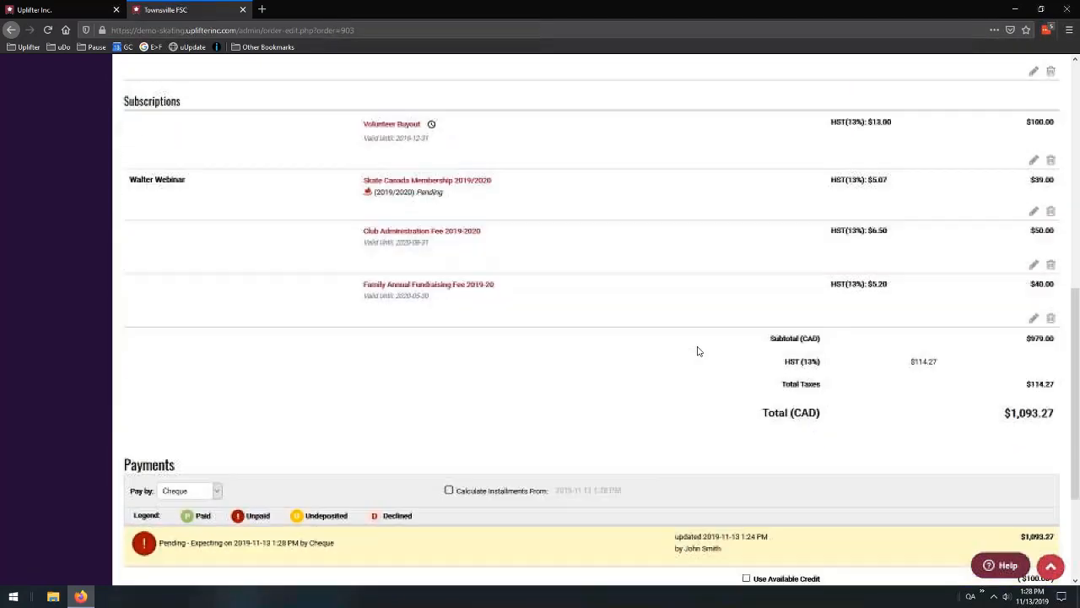
pyautogui.scroll(5, 694, 349)
pyautogui.scroll(2, 586, 362)
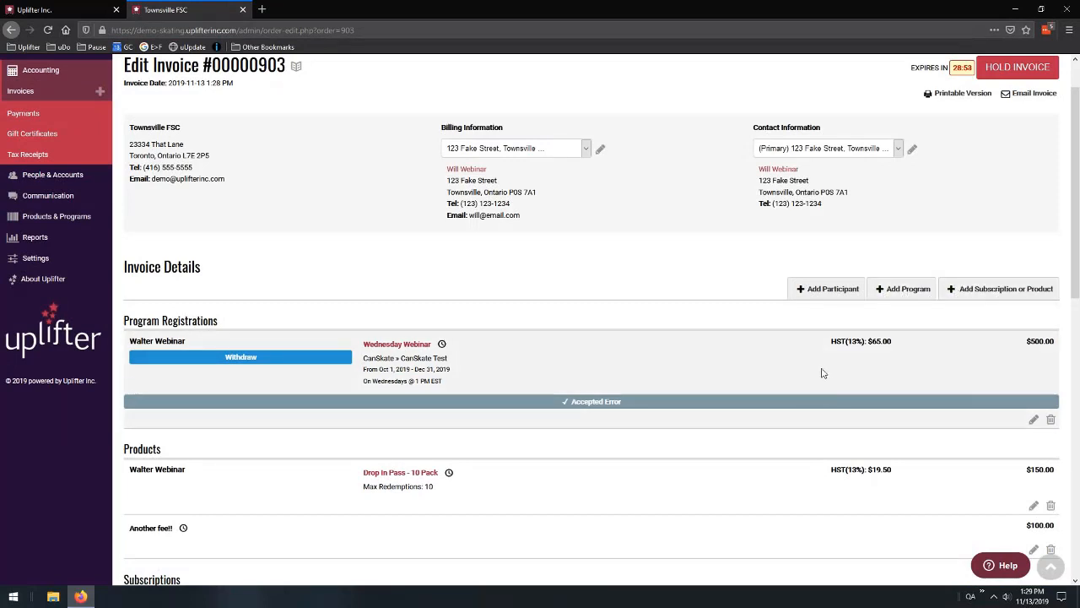
pyautogui.scroll(-3, 815, 355)
pyautogui.scroll(-2, 806, 304)
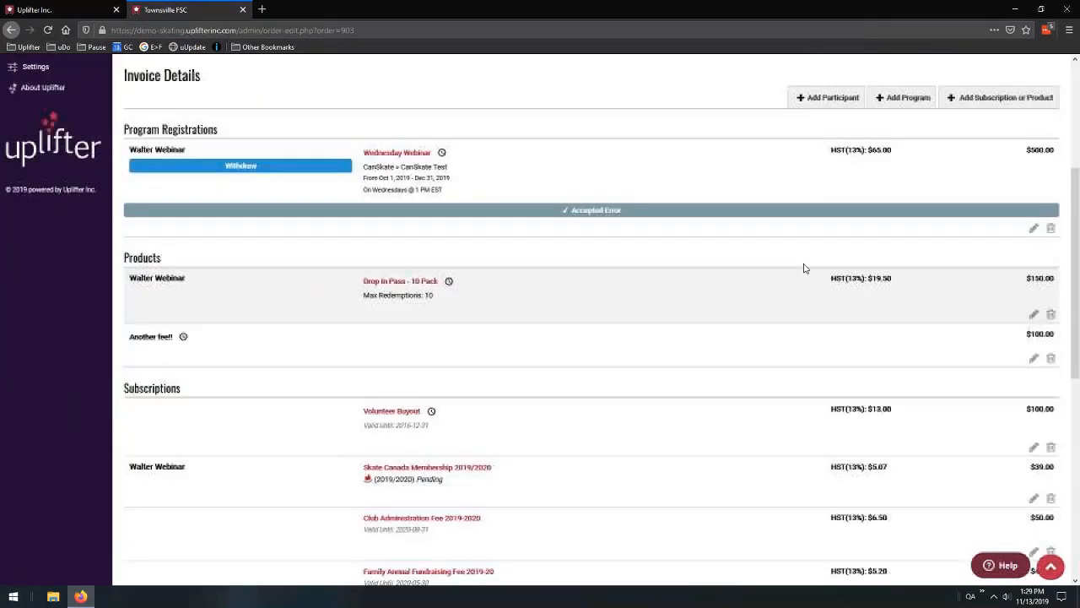
pyautogui.scroll(-10, 760, 211)
pyautogui.scroll(6, 844, 211)
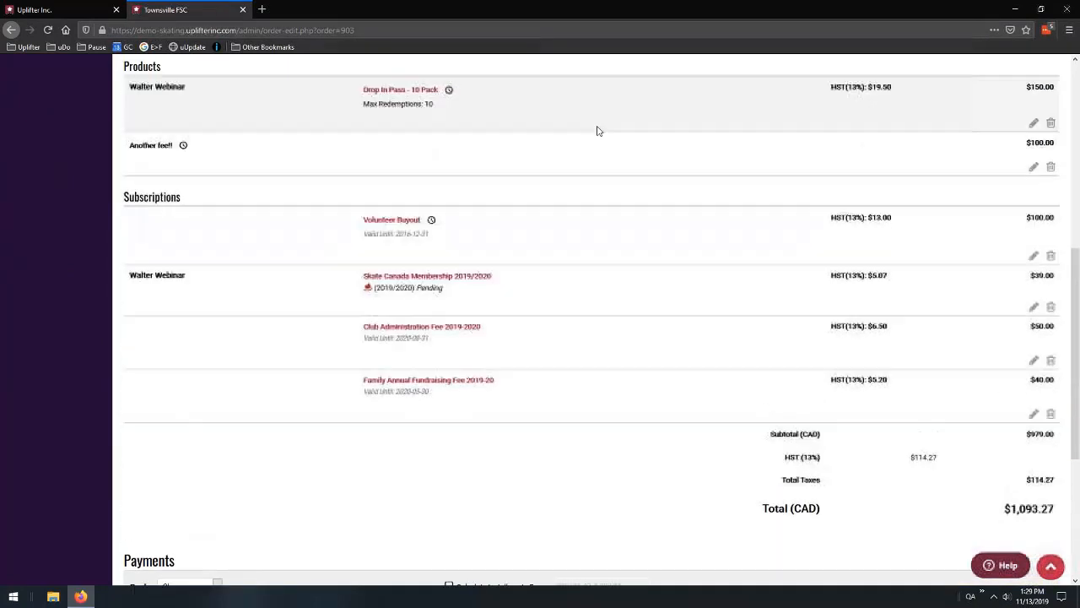
pyautogui.scroll(5, 597, 131)
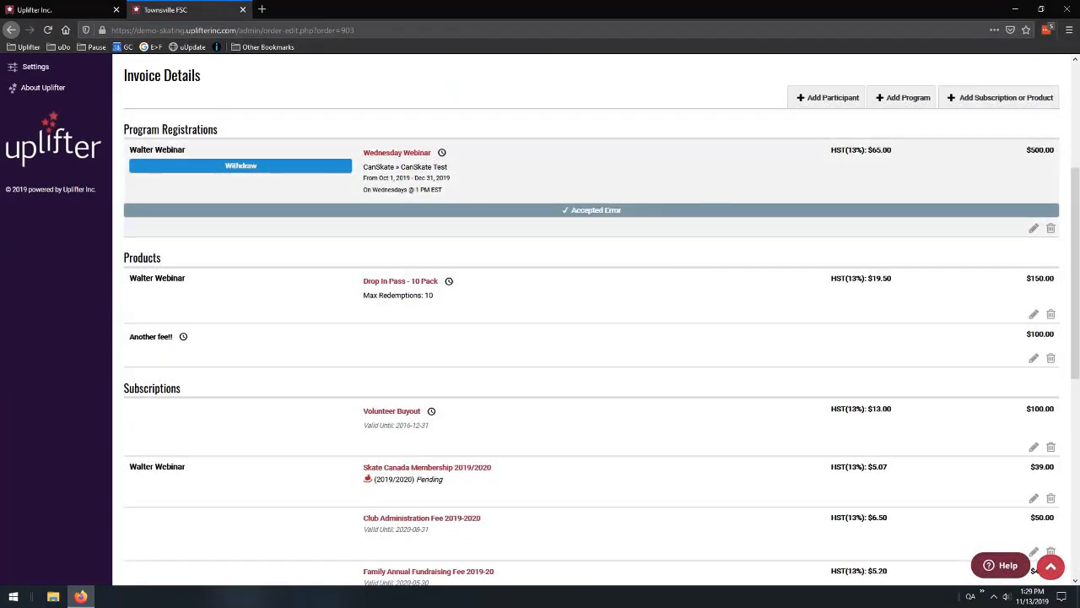
pyautogui.scroll(-10, 709, 207)
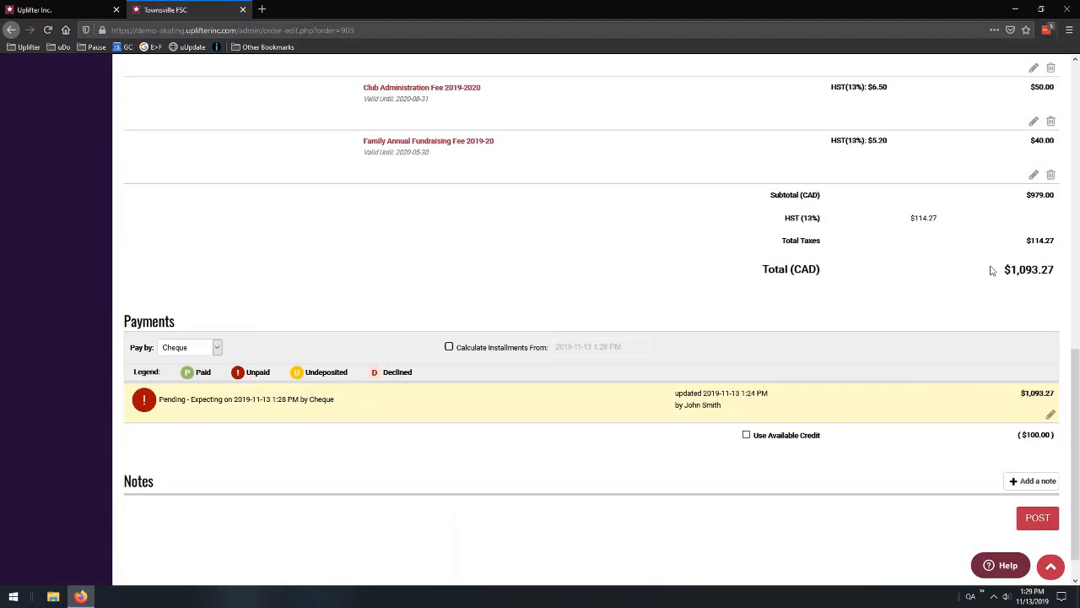
# Compare the invoice total with the pending payment amount and check the invoice's line items against them
pyautogui.moveTo(1006, 268); pyautogui.dragTo(1057, 270)
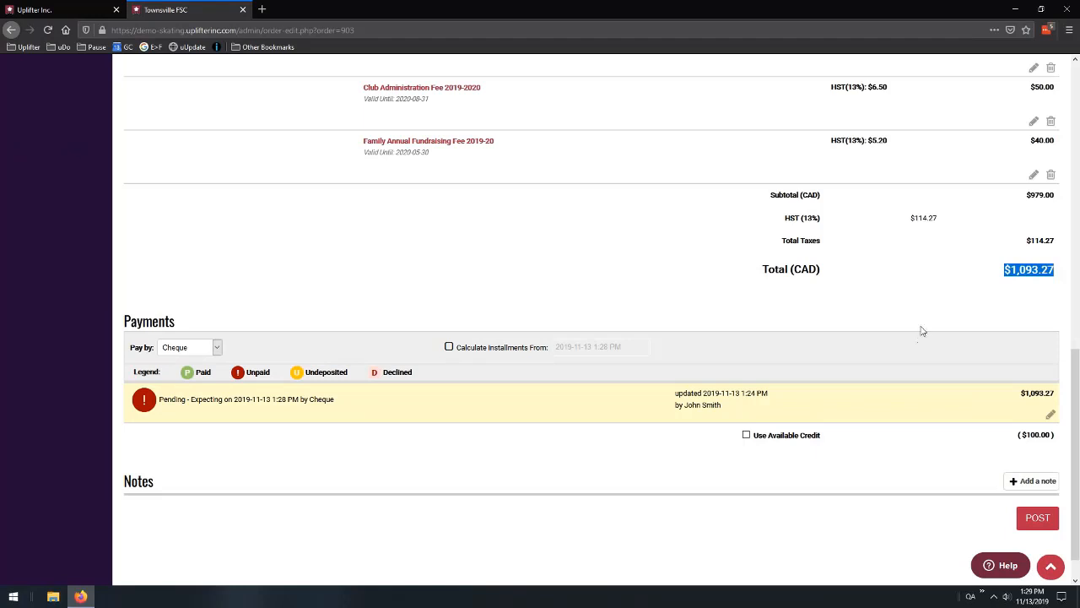
pyautogui.click(989, 279)
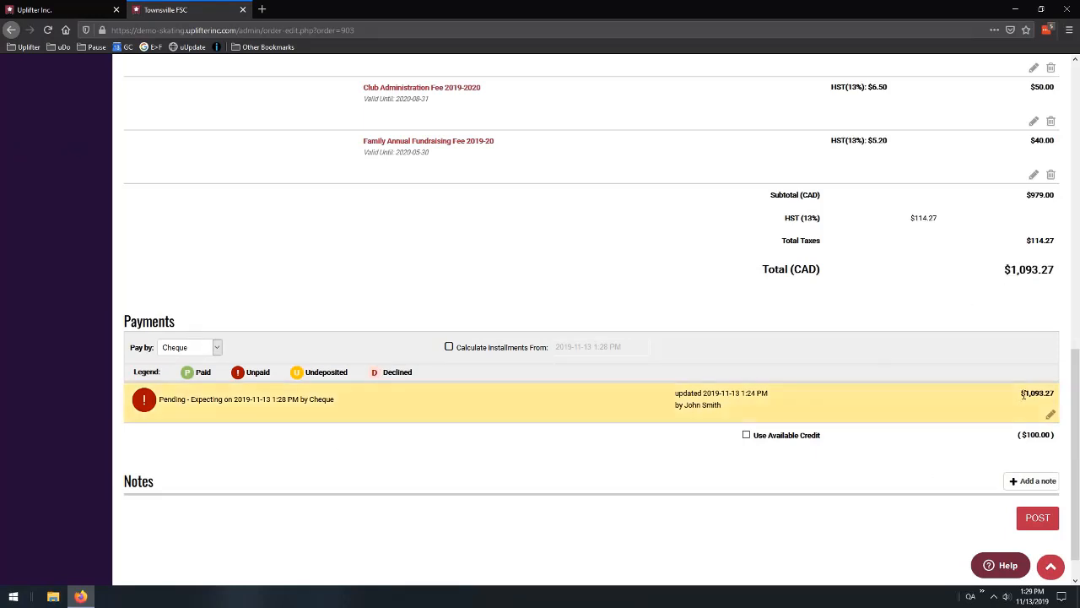
pyautogui.moveTo(1021, 392); pyautogui.dragTo(1057, 393)
pyautogui.click(1047, 350)
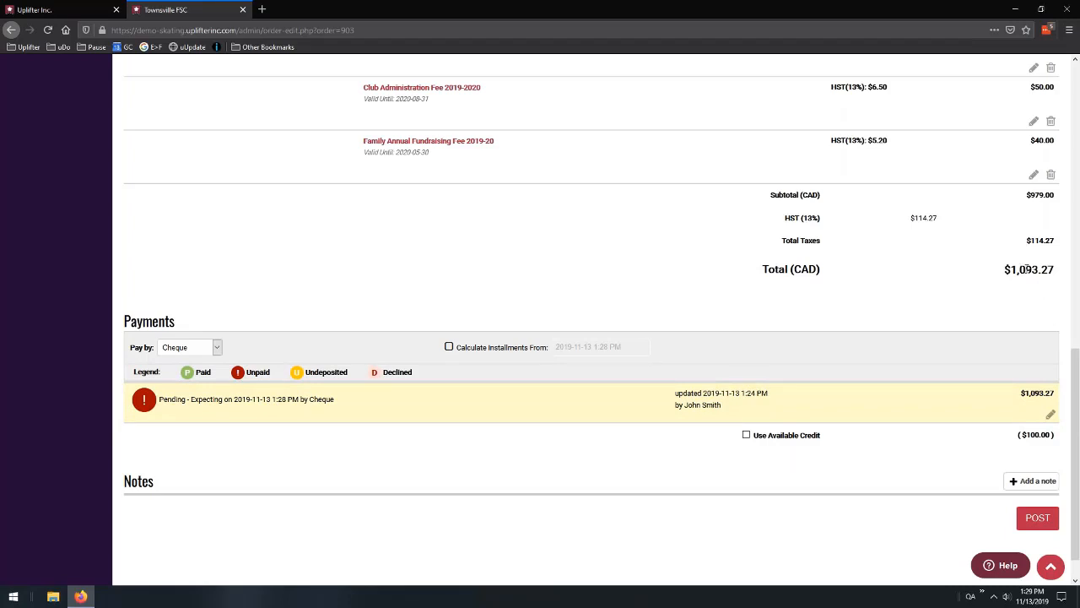
pyautogui.moveTo(1010, 270); pyautogui.dragTo(1054, 270)
pyautogui.moveTo(1021, 392); pyautogui.dragTo(1060, 395)
pyautogui.moveTo(1012, 266); pyautogui.dragTo(1034, 266)
pyautogui.click(977, 324)
pyautogui.scroll(3, 920, 321)
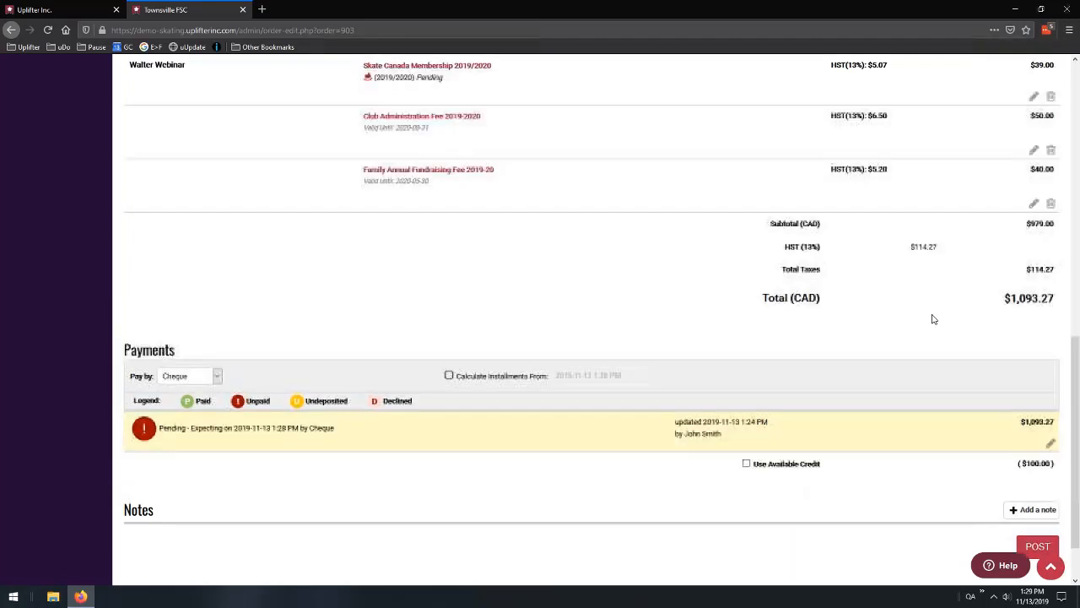
pyautogui.scroll(-3, 768, 212)
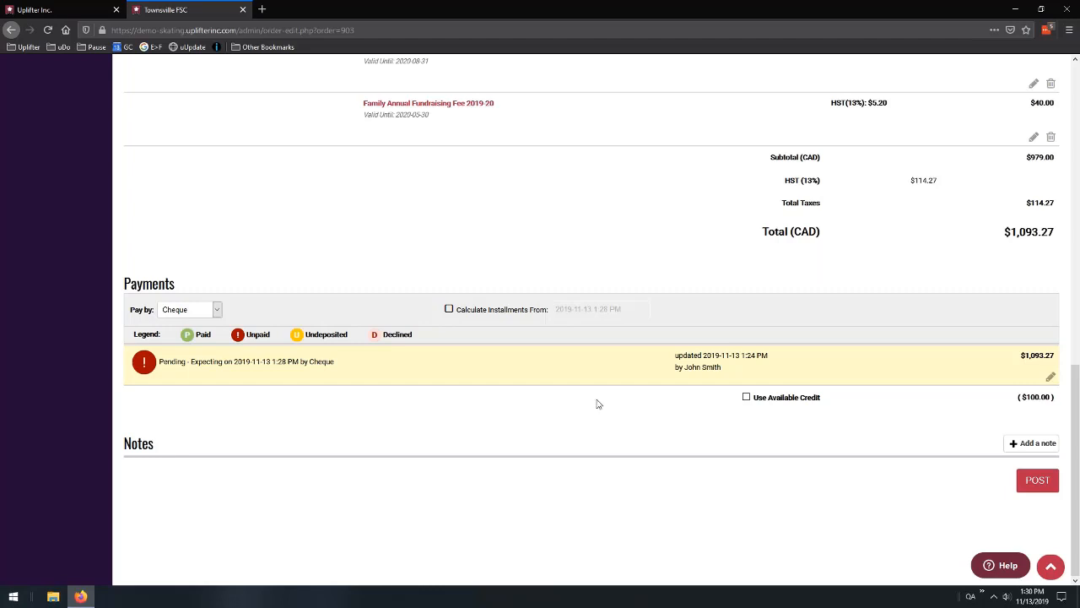
pyautogui.scroll(1, 245, 300)
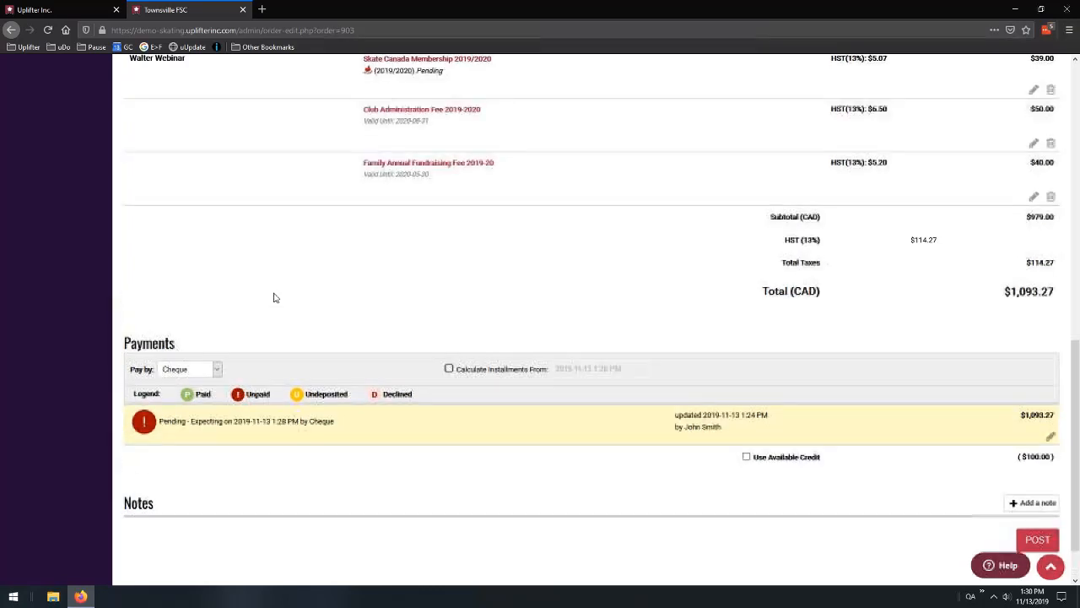
pyautogui.scroll(5, 338, 300)
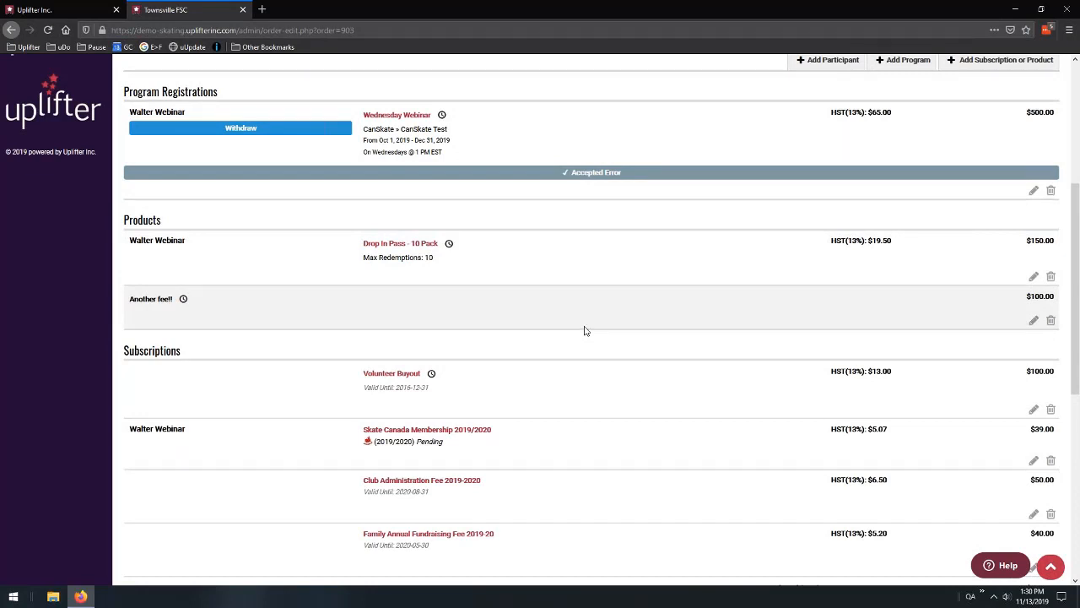
pyautogui.scroll(-1, 515, 236)
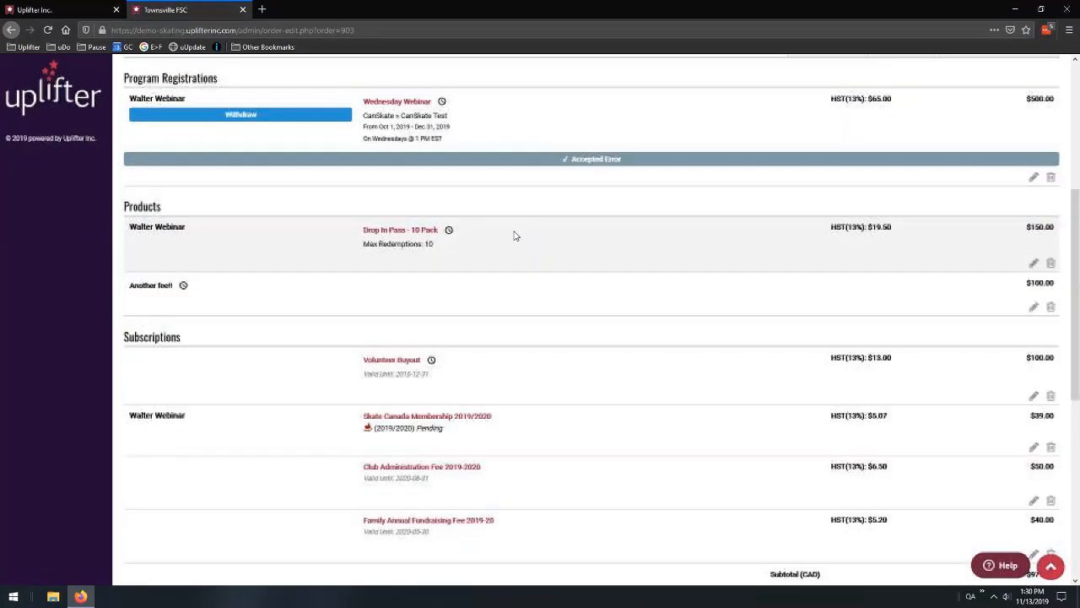
pyautogui.scroll(-5, 515, 235)
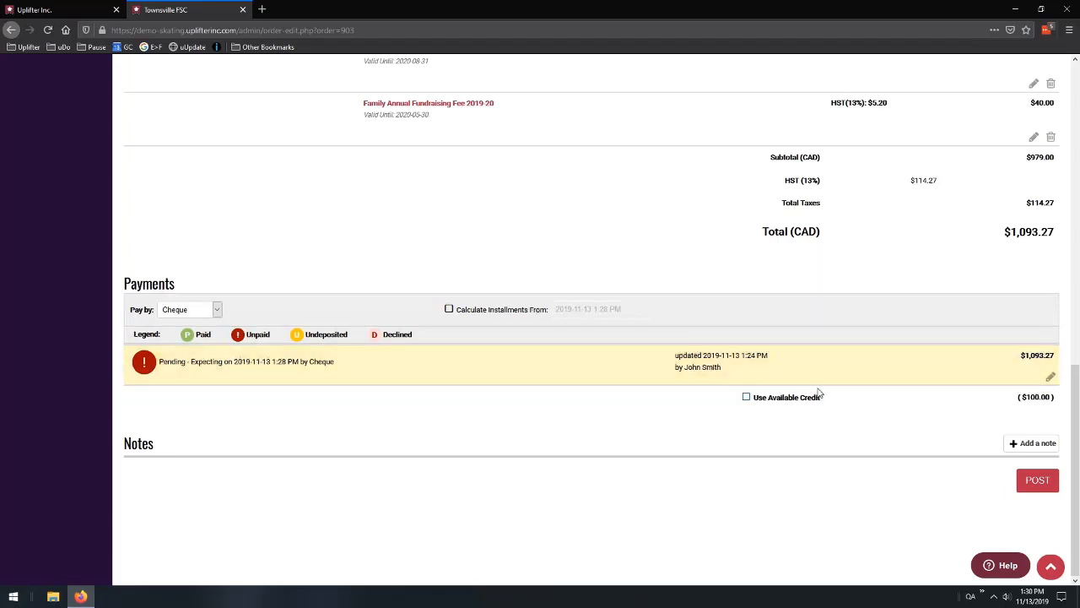
# Open the pending cheque payment for editing, accept it without changes and examine its status line
pyautogui.click(1051, 379)
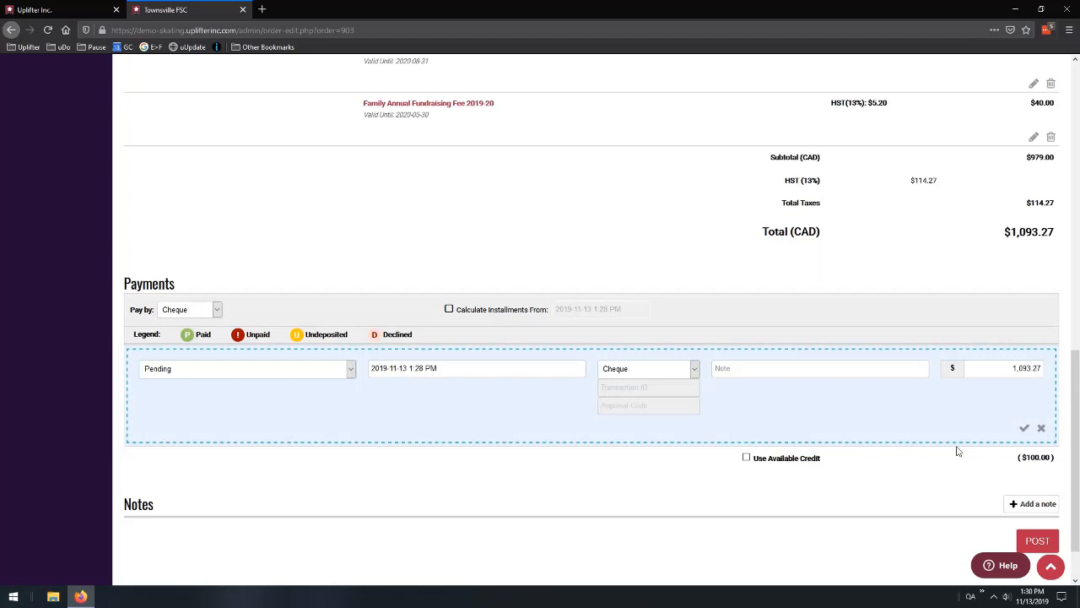
pyautogui.click(1023, 429)
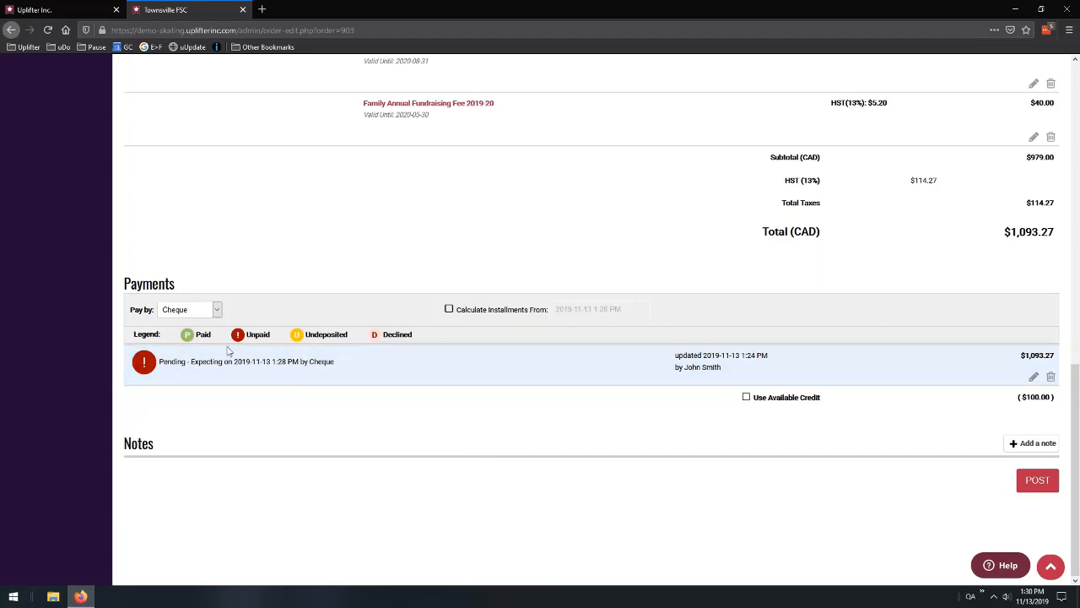
pyautogui.moveTo(157, 366); pyautogui.dragTo(340, 366)
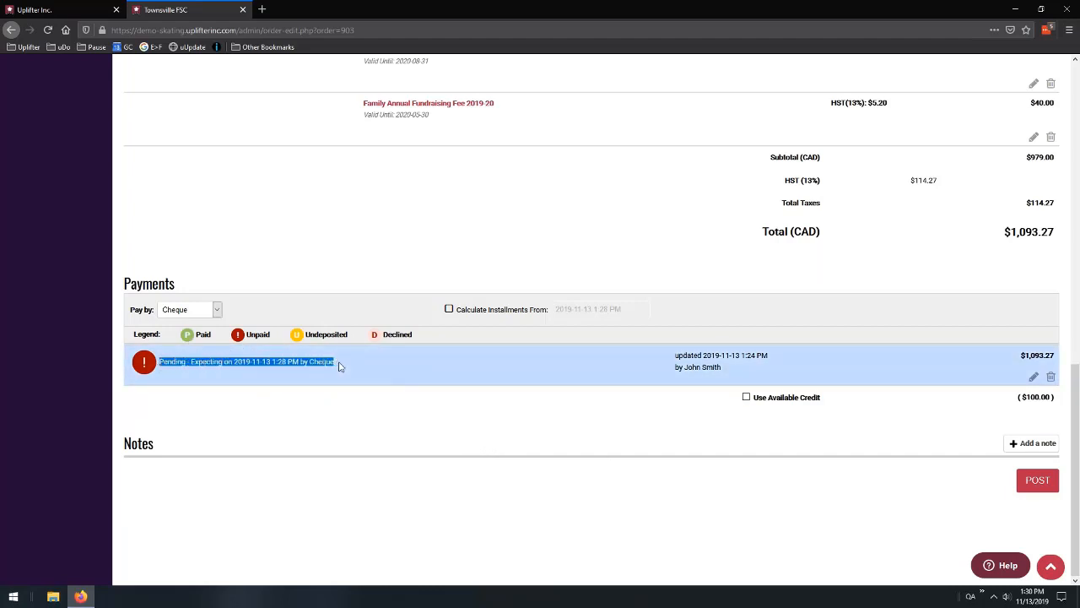
pyautogui.click(433, 417)
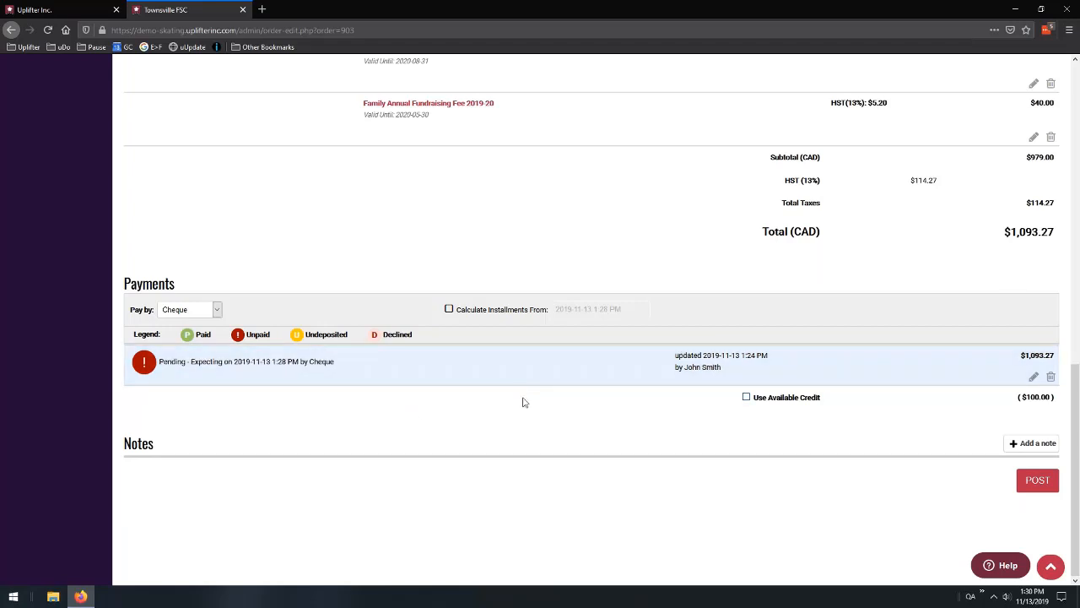
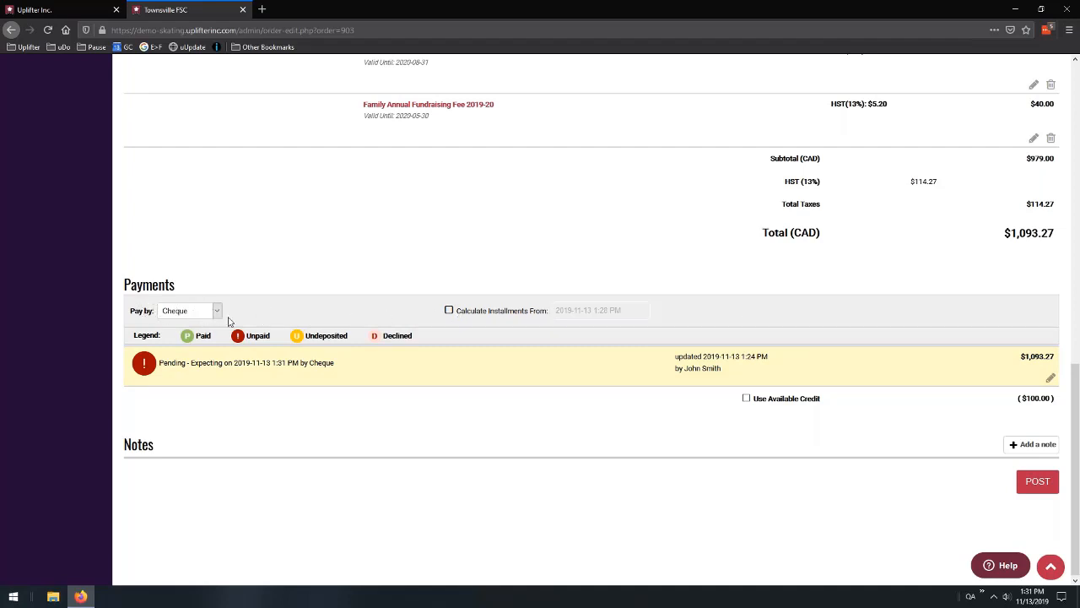
# Examine the payment's cheque method and switch the invoice's payment method to Cash, Credit Card and finally Interac Online
pyautogui.moveTo(323, 363); pyautogui.dragTo(338, 366)
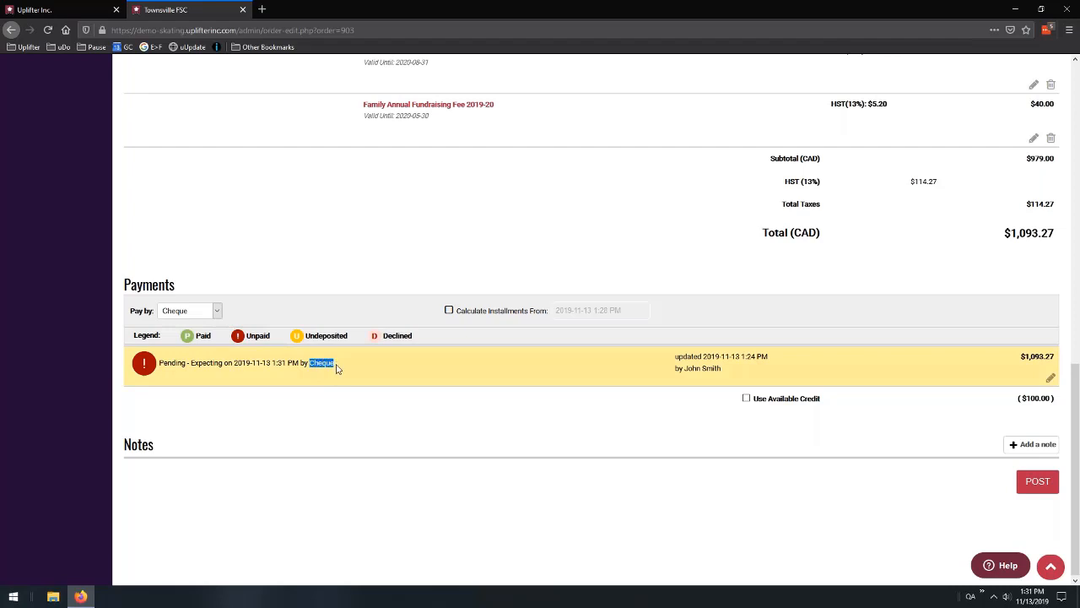
pyautogui.click(216, 311)
pyautogui.click(204, 341)
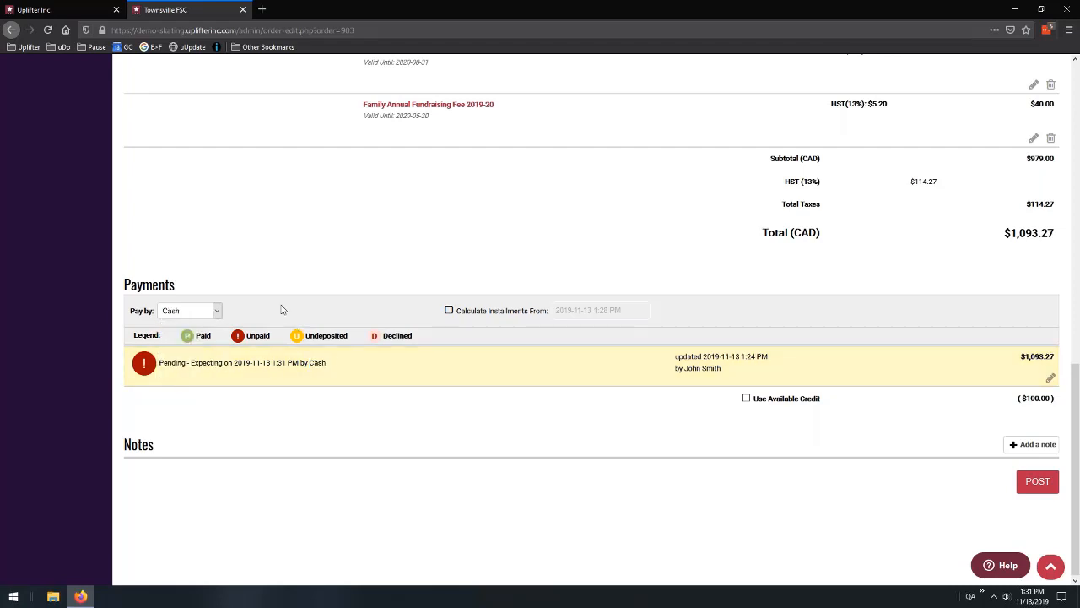
pyautogui.click(219, 309)
pyautogui.click(203, 354)
pyautogui.click(220, 319)
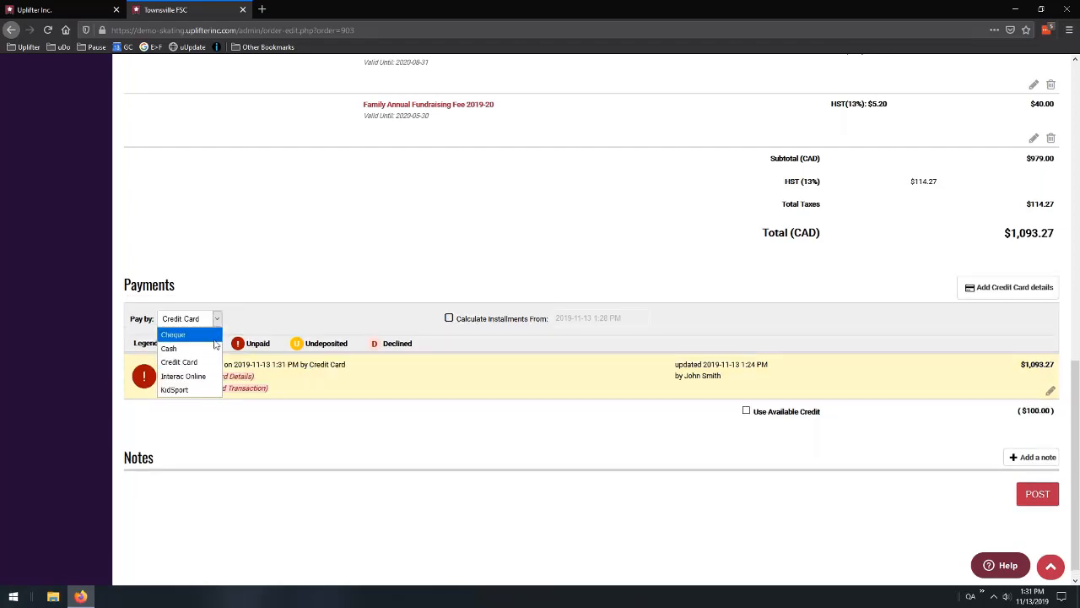
pyautogui.click(181, 376)
pyautogui.click(205, 311)
pyautogui.click(203, 311)
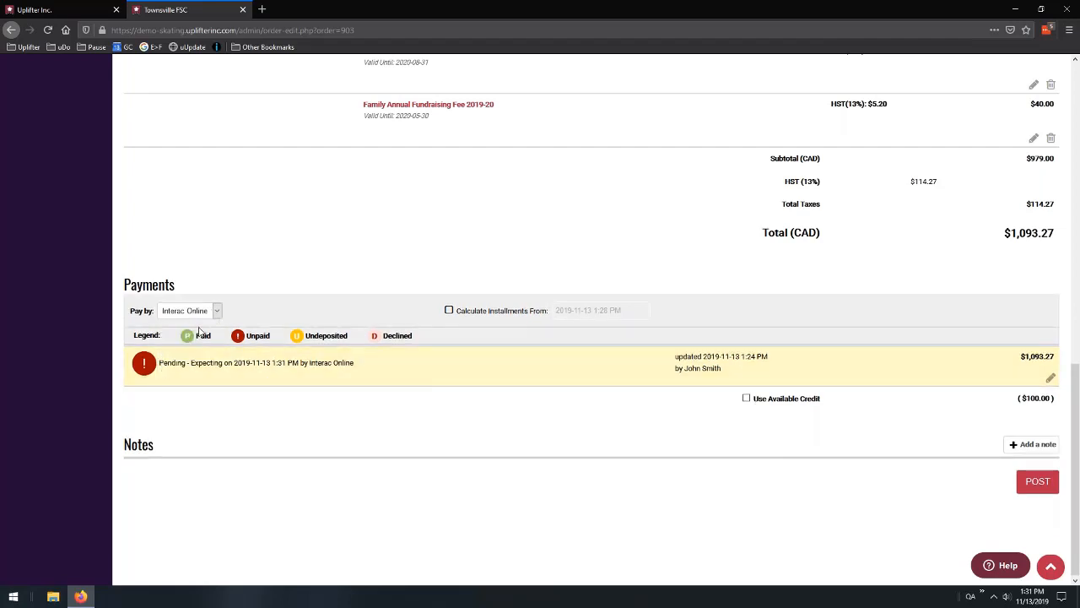
# Set the invoice's payment method back to Cheque and review the program, product and subscription items against the pending payment
pyautogui.click(200, 331)
pyautogui.scroll(3, 532, 314)
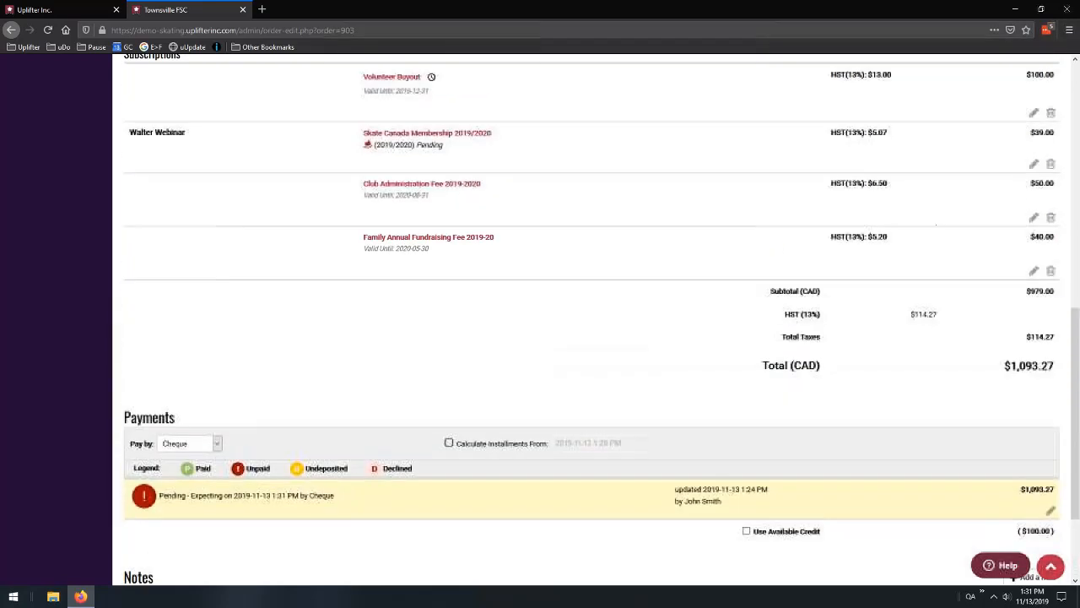
pyautogui.scroll(9, 512, 345)
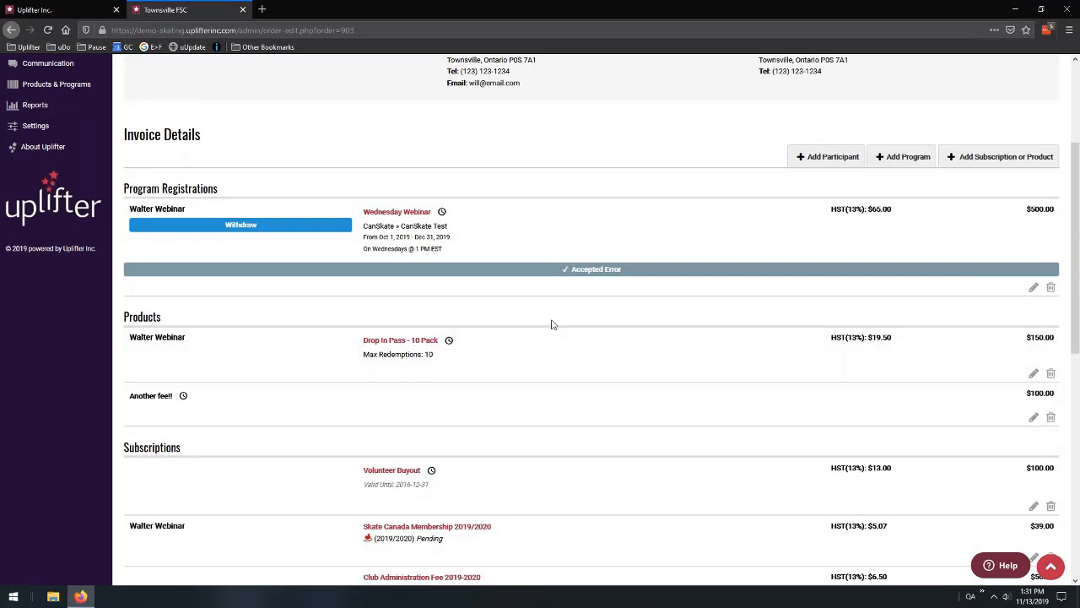
pyautogui.scroll(-12, 552, 324)
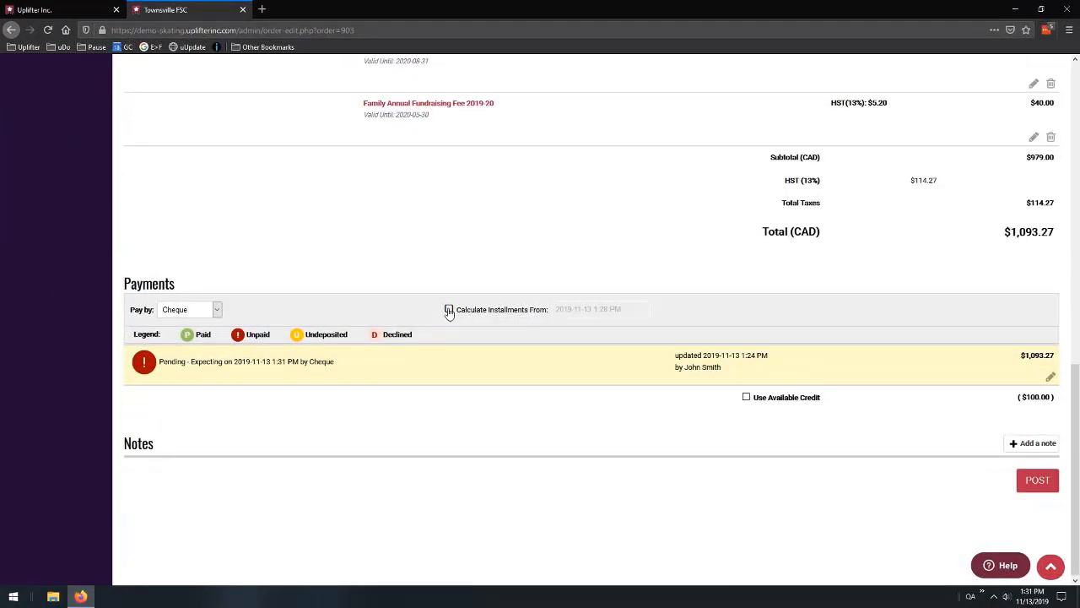
pyautogui.scroll(10, 482, 315)
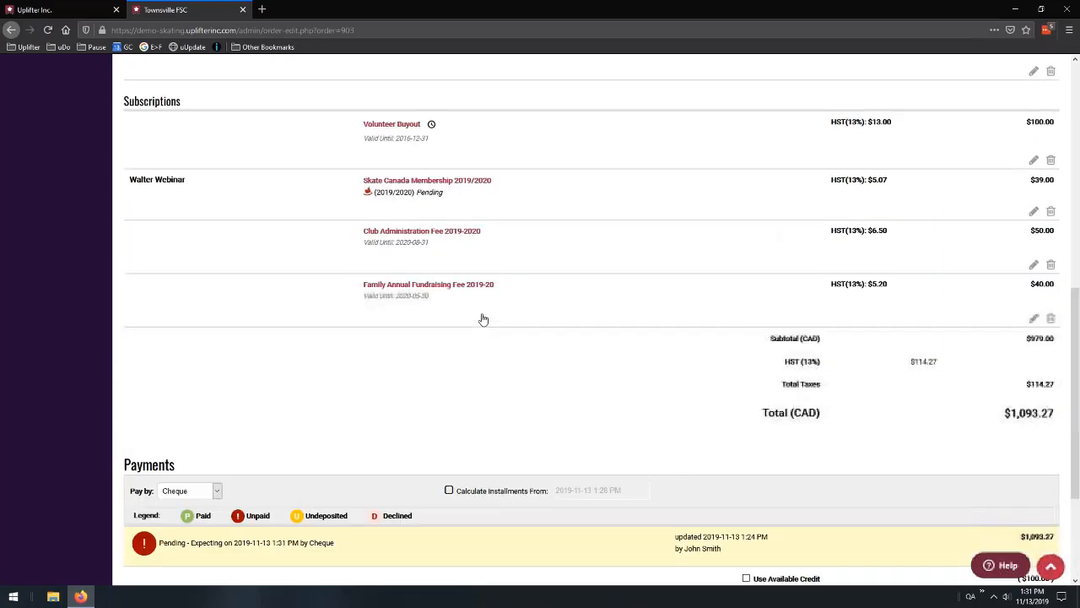
pyautogui.scroll(-10, 584, 380)
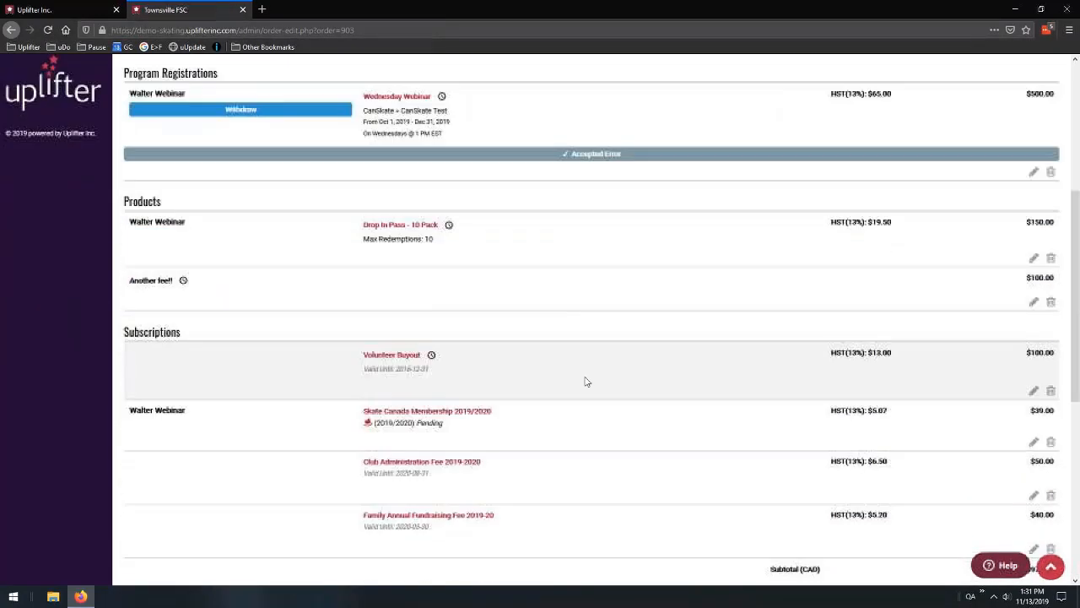
pyautogui.scroll(-3, 579, 382)
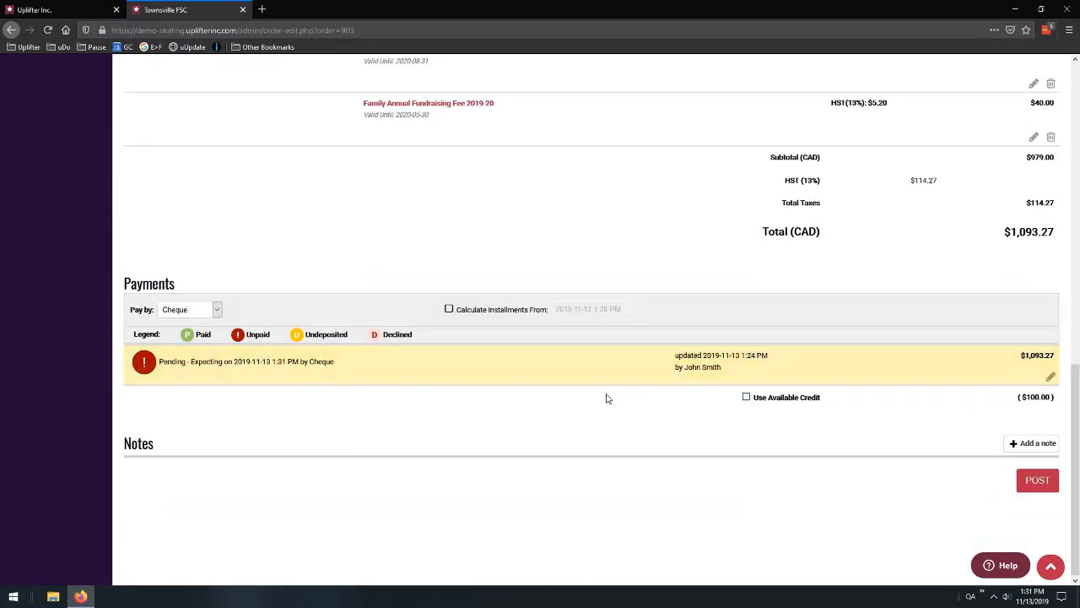
# Calculate the invoice's payments as installments from 2019-11-13 1:28 PM and set their payment method to Cash
pyautogui.click(449, 309)
pyautogui.scroll(-3, 414, 246)
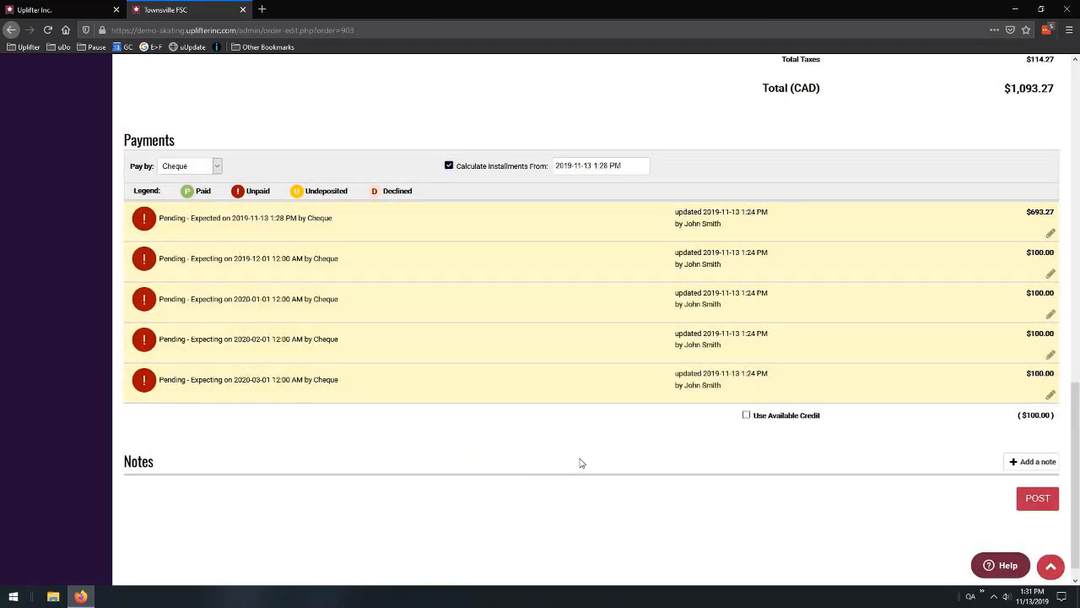
pyautogui.click(217, 168)
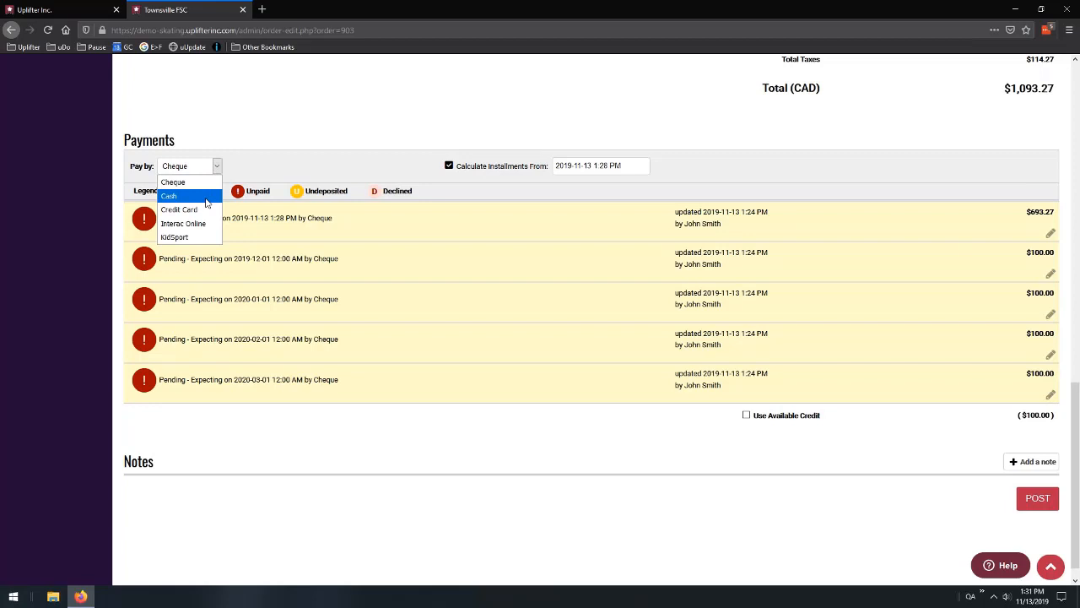
pyautogui.click(206, 198)
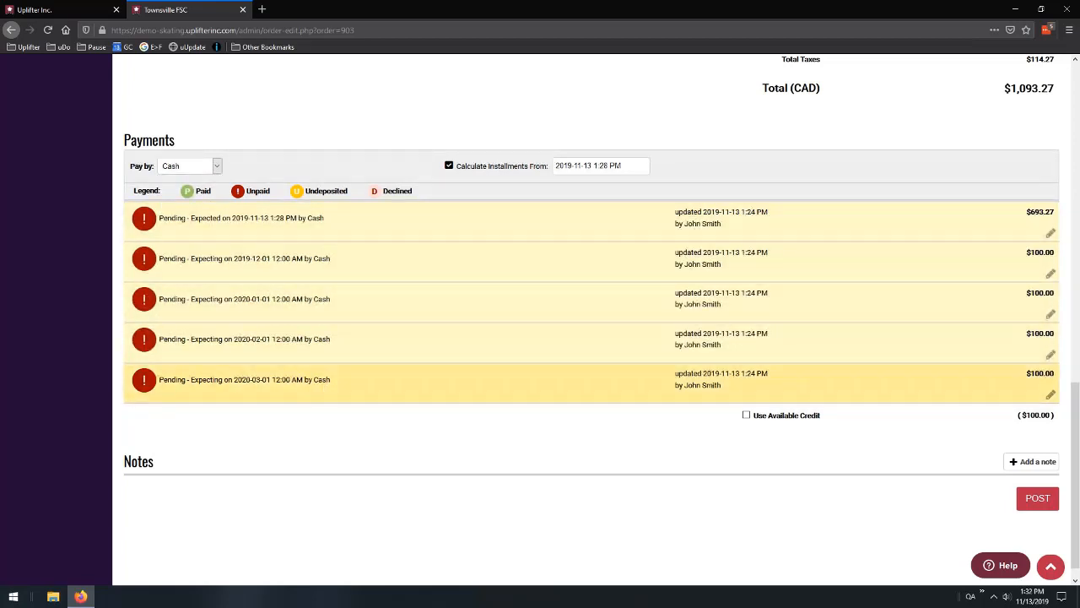
# Switch the installments to Interac Online and back to Cheque, and turn off the installment calculation
pyautogui.click(190, 166)
pyautogui.click(198, 220)
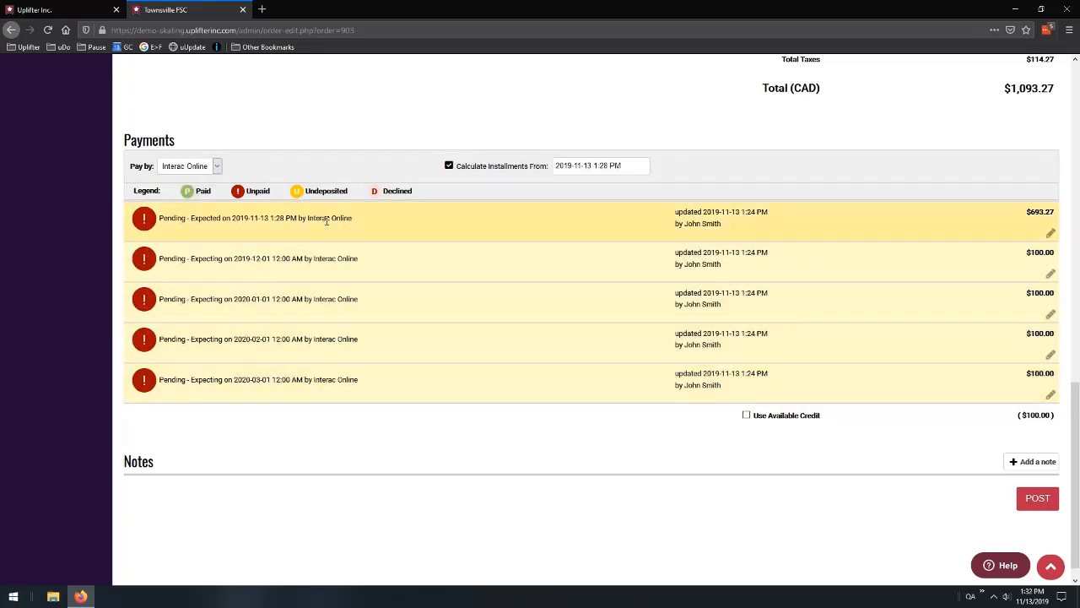
pyautogui.click(216, 169)
pyautogui.click(207, 184)
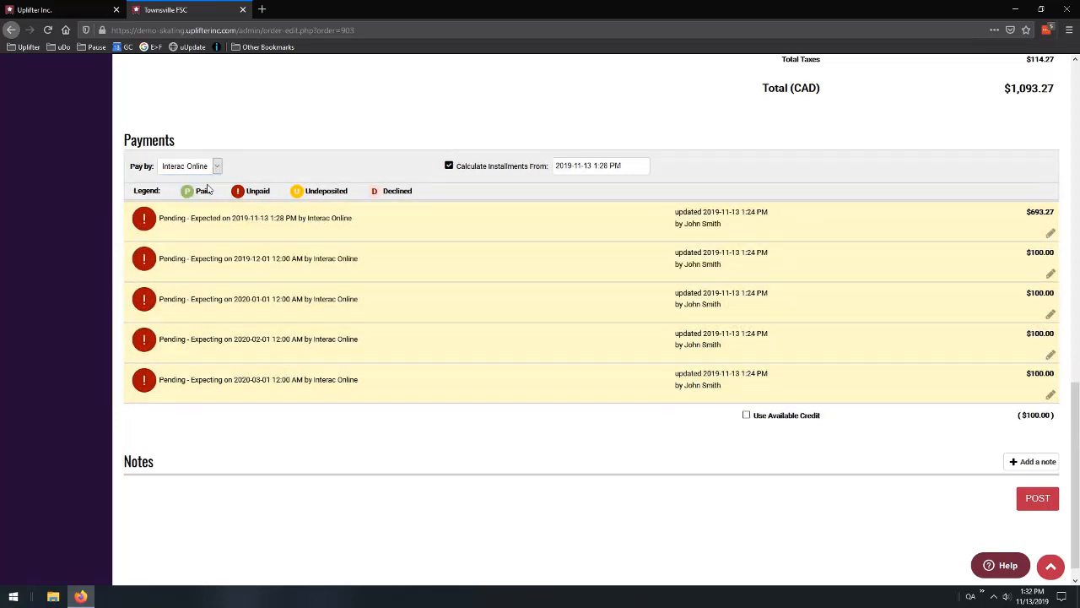
pyautogui.click(449, 166)
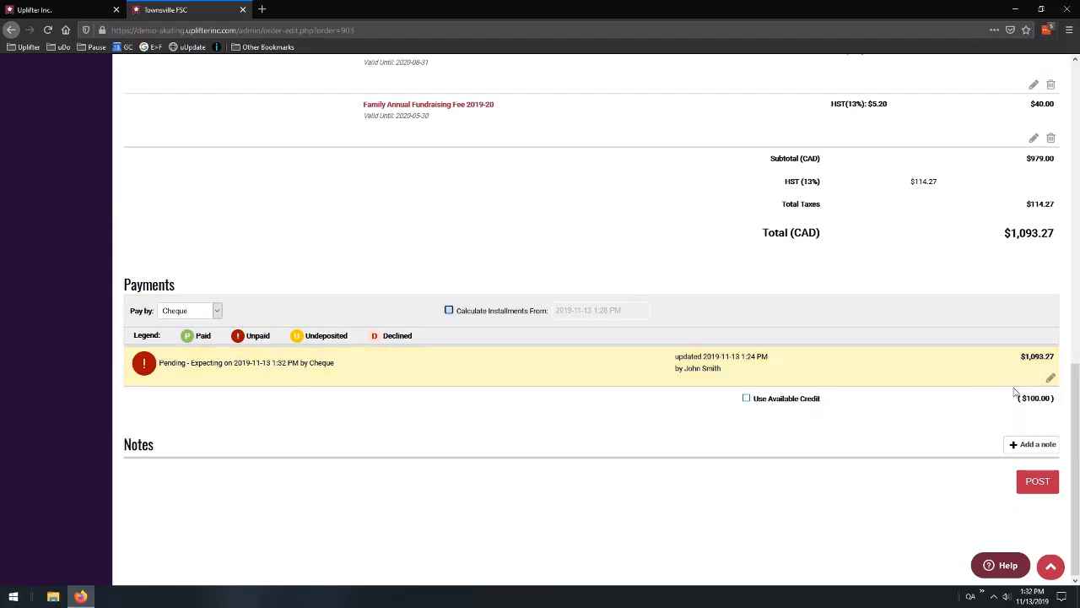
# Set the pending cheque payment's amount to $500 and accept the edit
pyautogui.click(1051, 380)
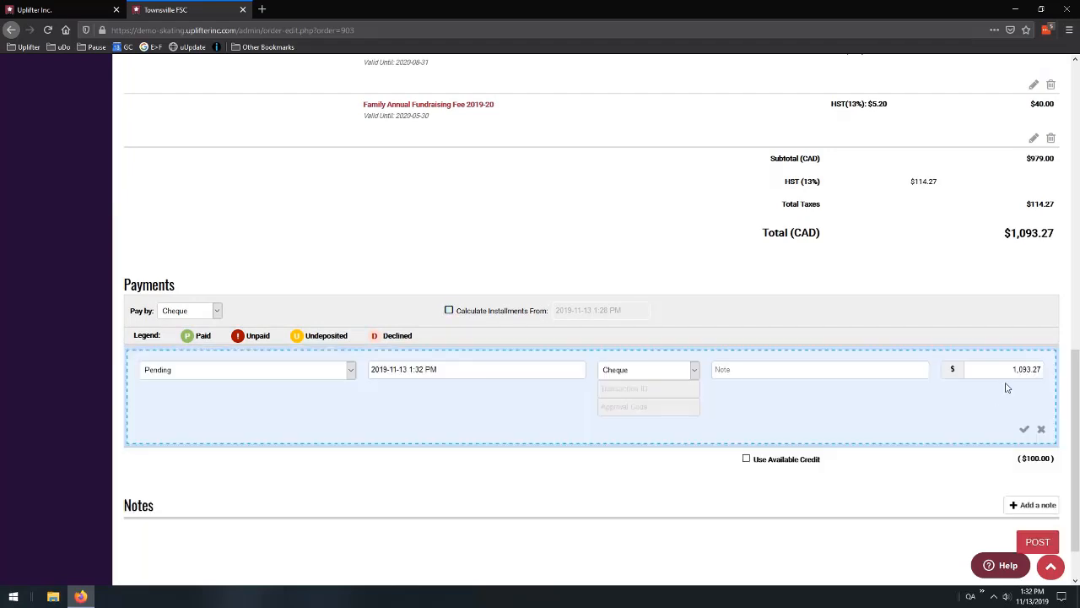
pyautogui.doubleClick(1047, 370)
pyautogui.write('500')
pyautogui.click(1024, 429)
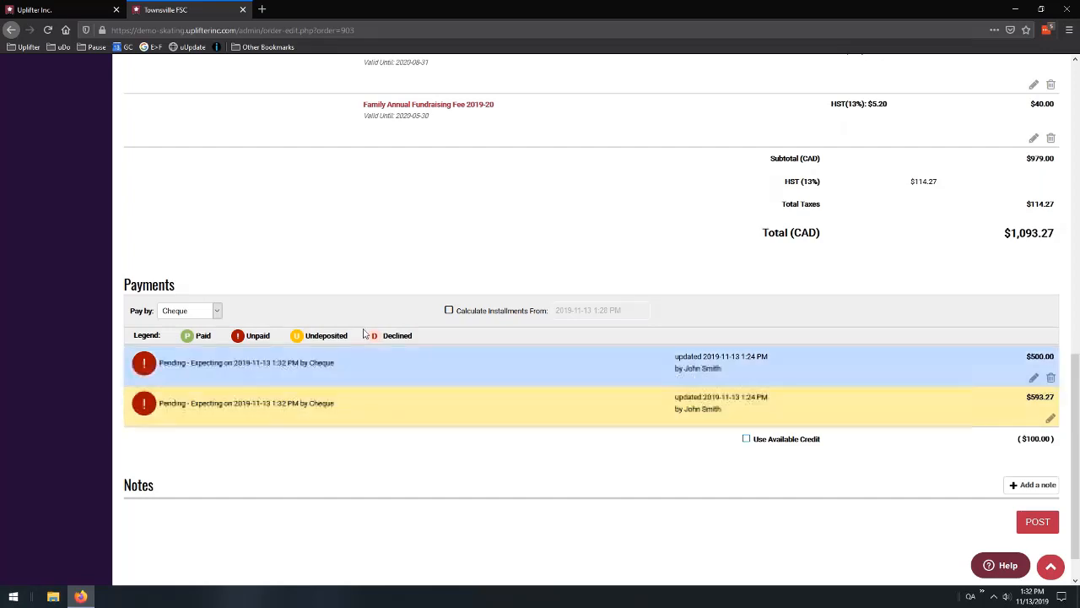
# Calculate installments for the balance beside the $500.00 payment and compare the expected times of the first two payments
pyautogui.click(449, 313)
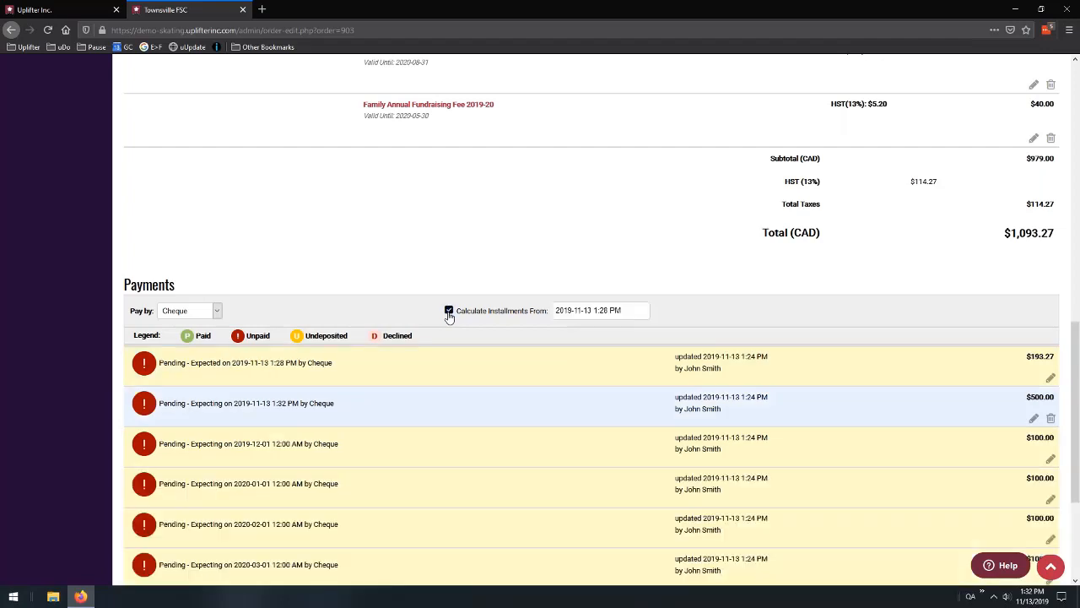
pyautogui.scroll(-2, 470, 384)
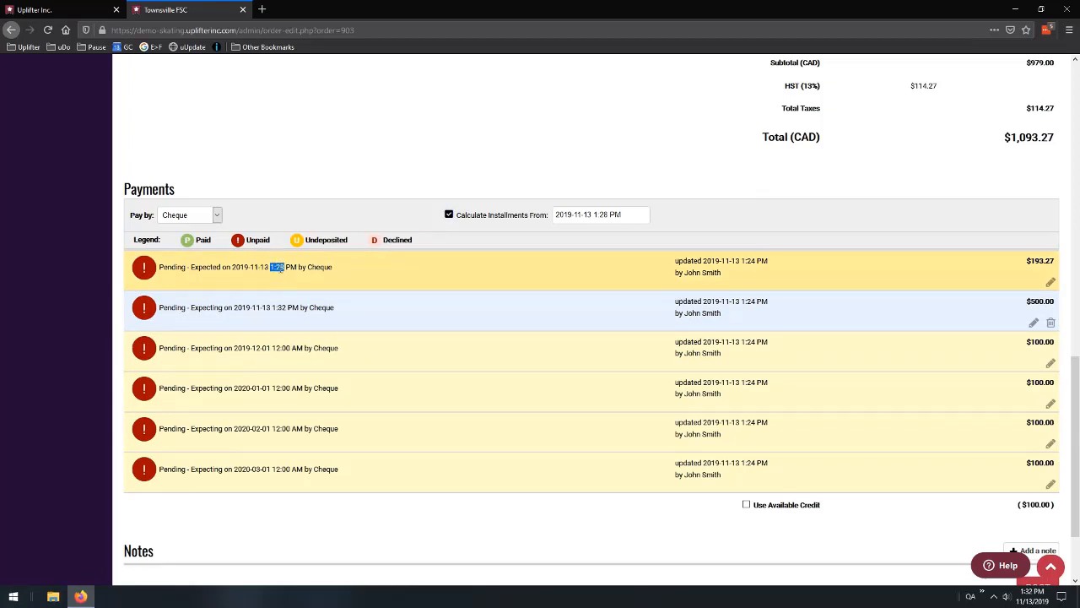
pyautogui.scroll(10, 282, 268)
pyautogui.moveTo(195, 94); pyautogui.dragTo(236, 96)
pyautogui.scroll(-10, 282, 222)
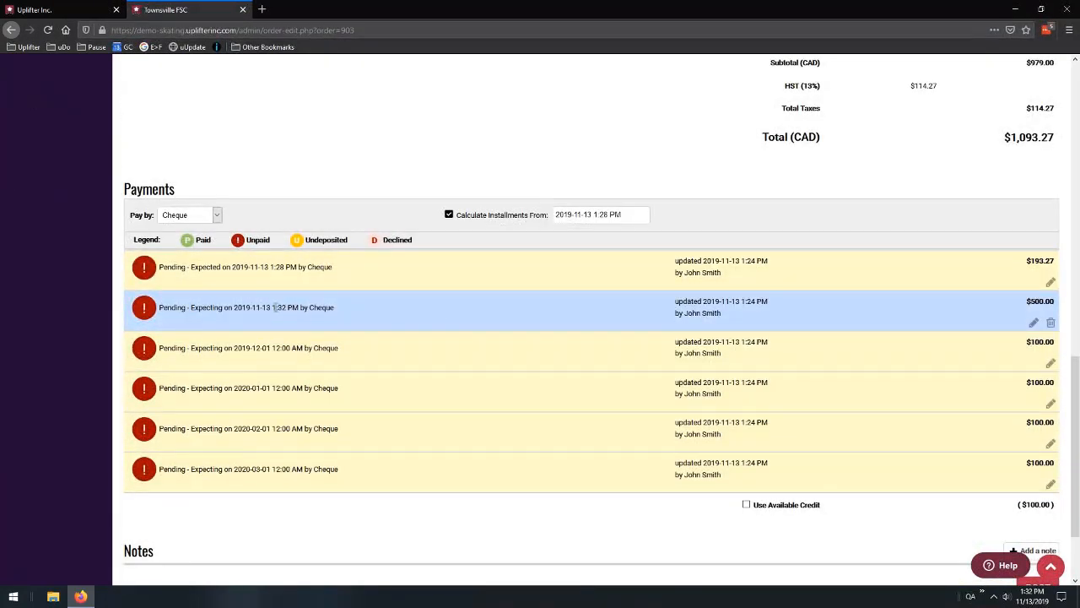
pyautogui.moveTo(274, 307); pyautogui.dragTo(282, 307)
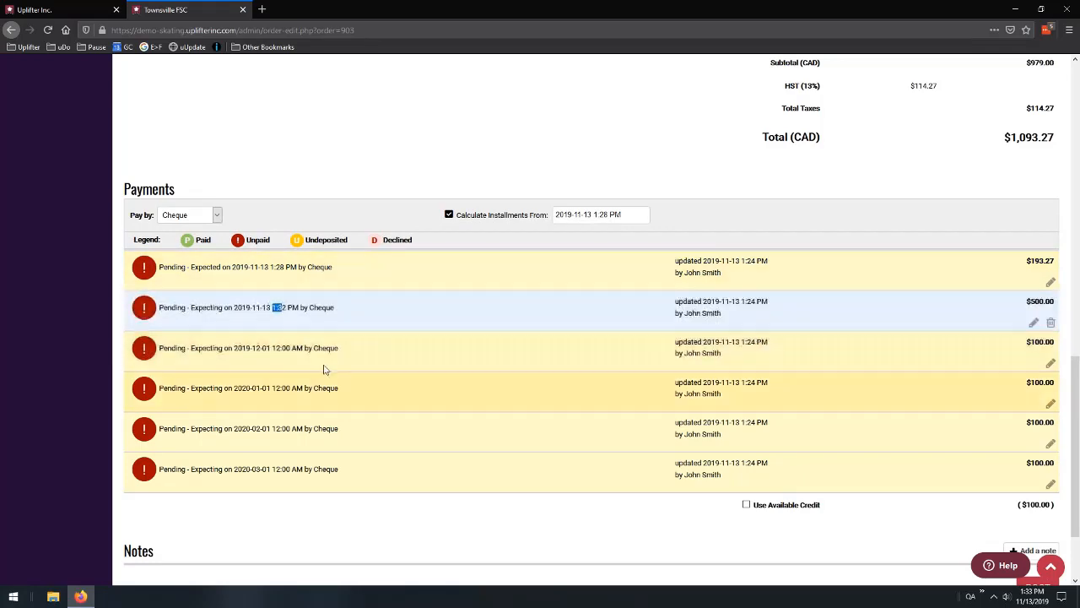
pyautogui.scroll(3, 610, 357)
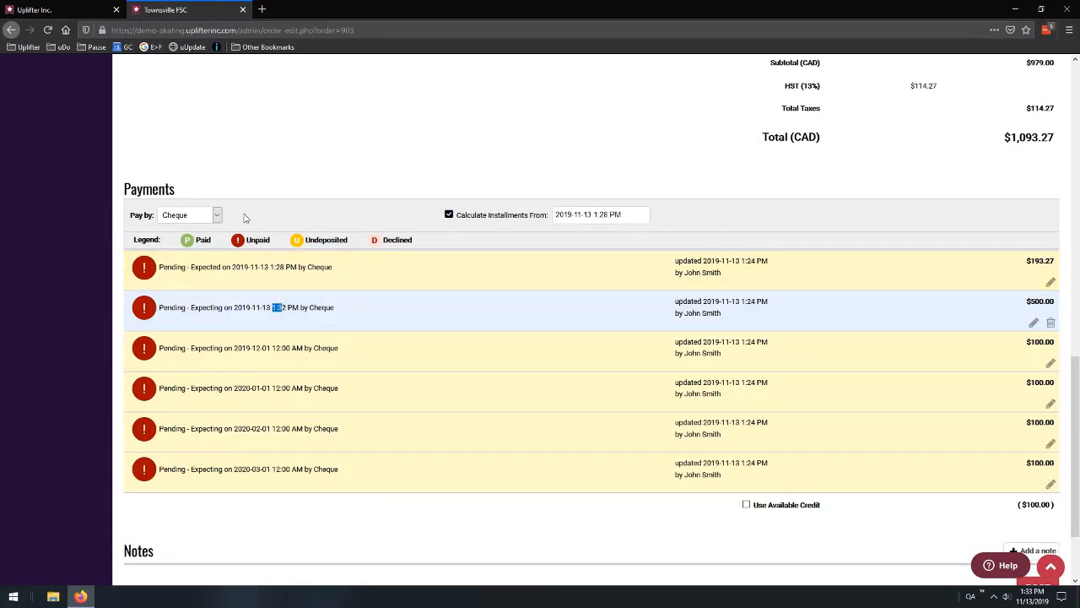
# Remove the installment calculation and the $500.00 payment, and accept the full pending cheque payment without changes
pyautogui.click(448, 215)
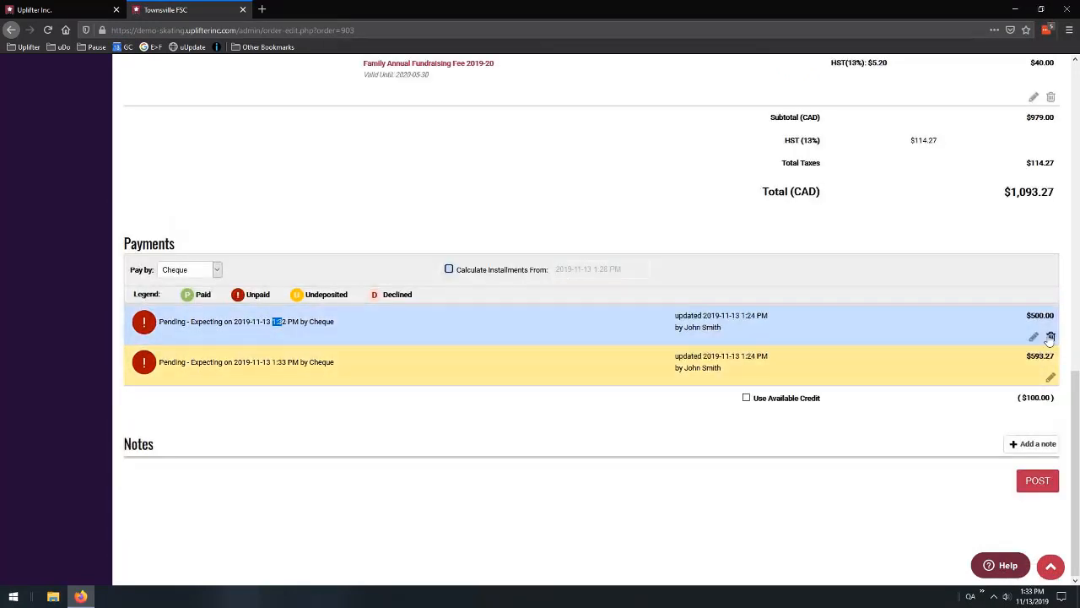
pyautogui.click(1050, 336)
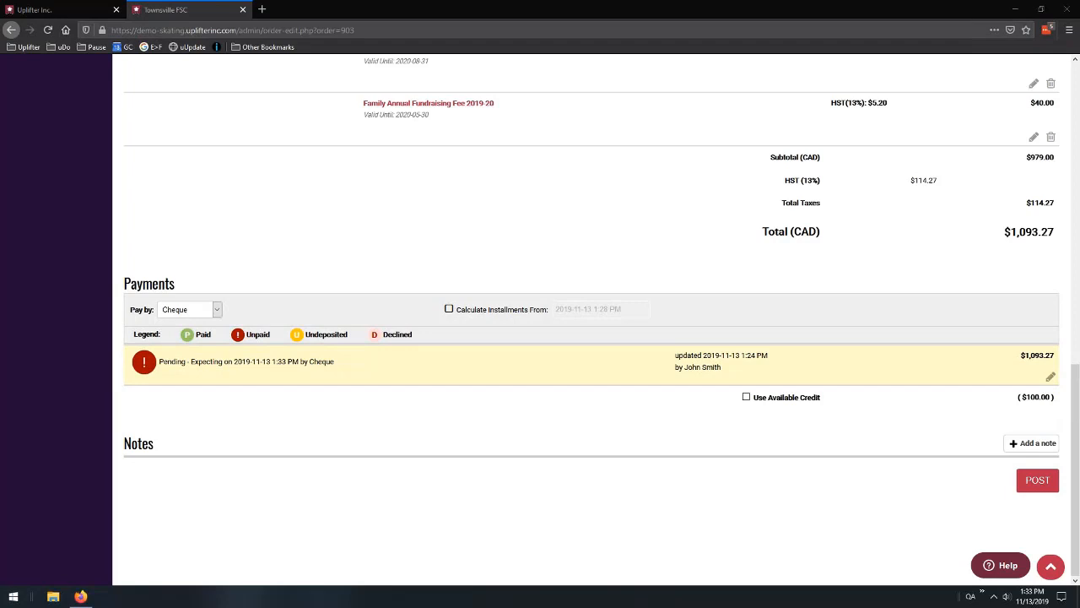
pyautogui.click(1050, 375)
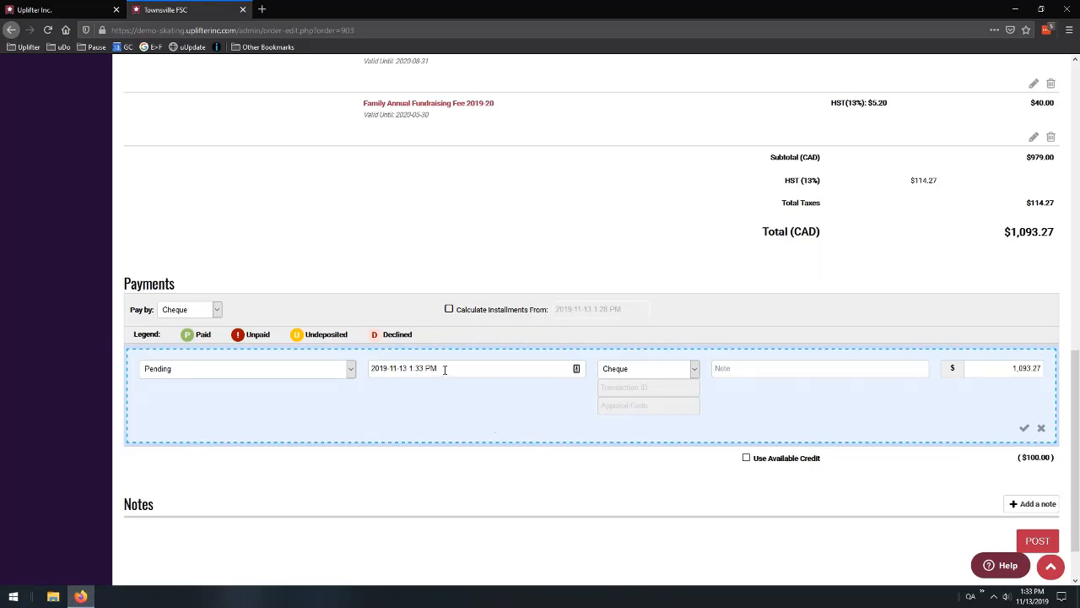
pyautogui.click(1023, 428)
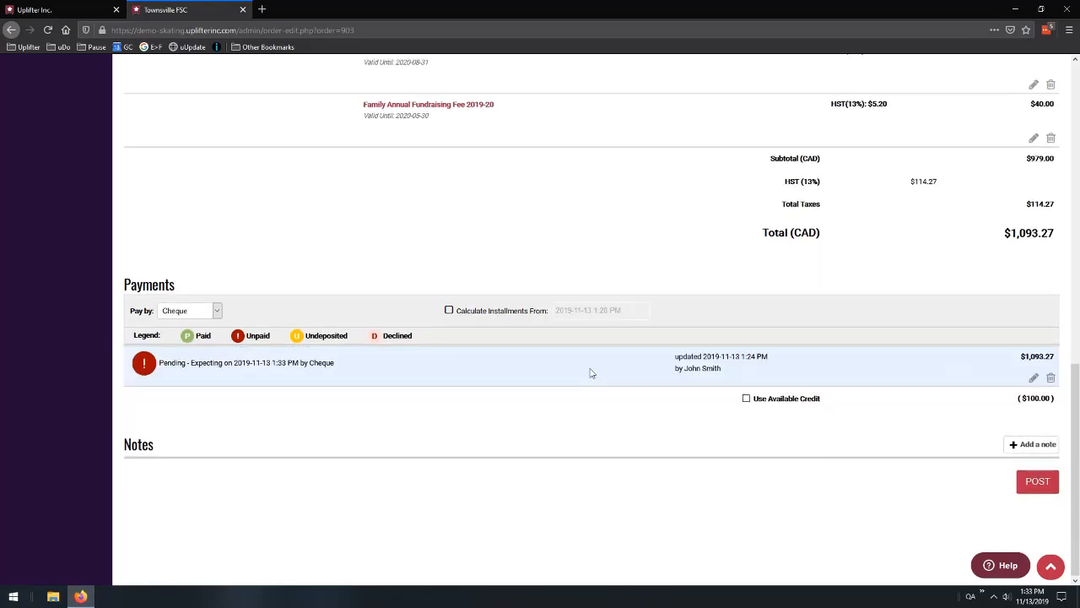
# Calculate installments from 2019-11-13 4:28 PM and delete the manually accepted cheque payment for the full total
pyautogui.click(478, 312)
pyautogui.click(614, 310)
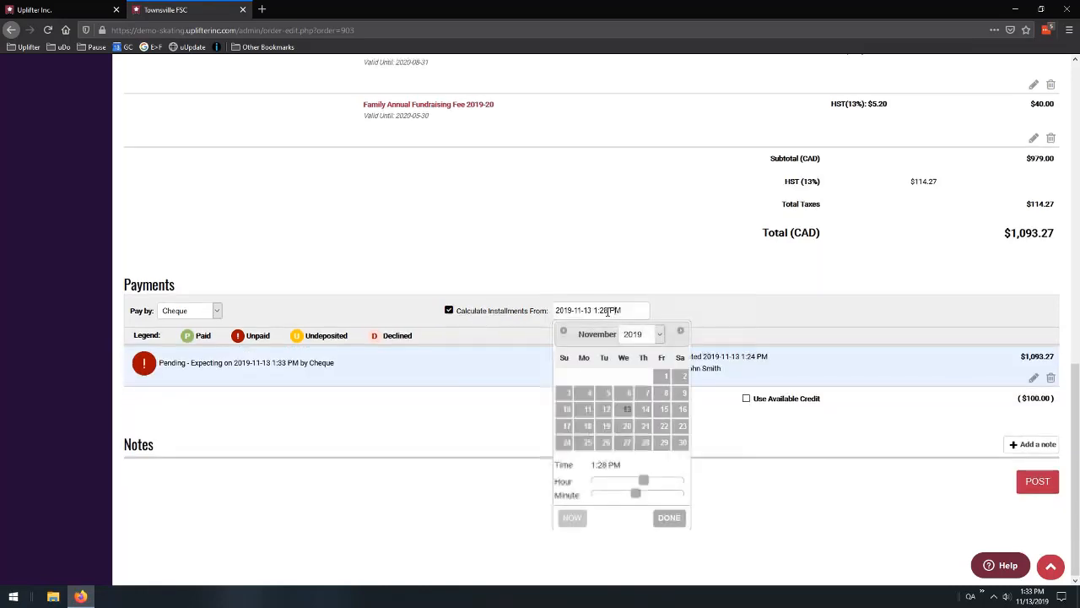
pyautogui.moveTo(643, 481); pyautogui.dragTo(656, 482)
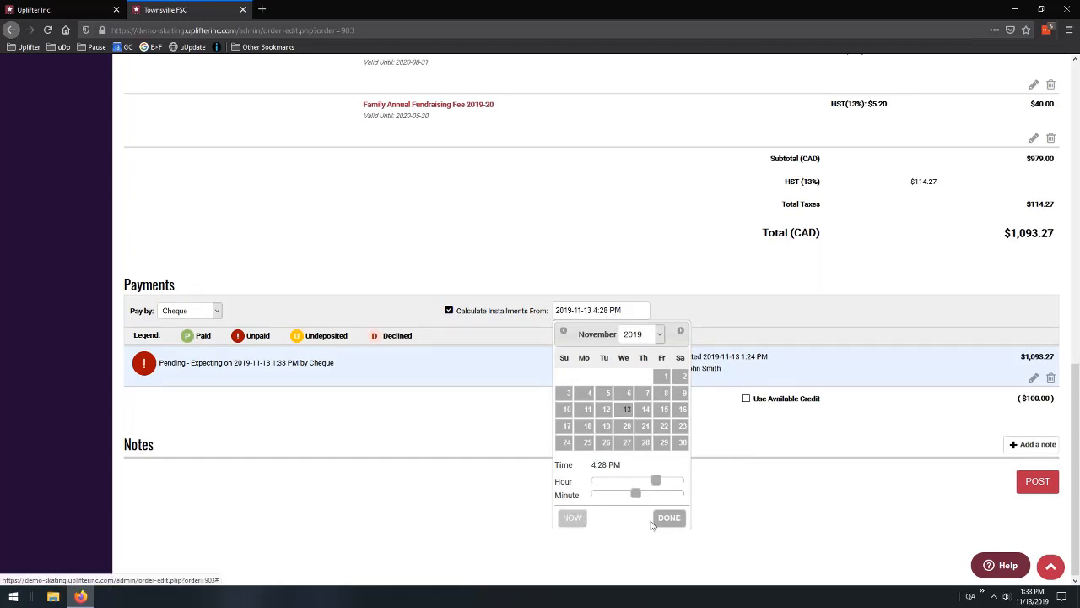
pyautogui.click(667, 517)
pyautogui.click(1050, 379)
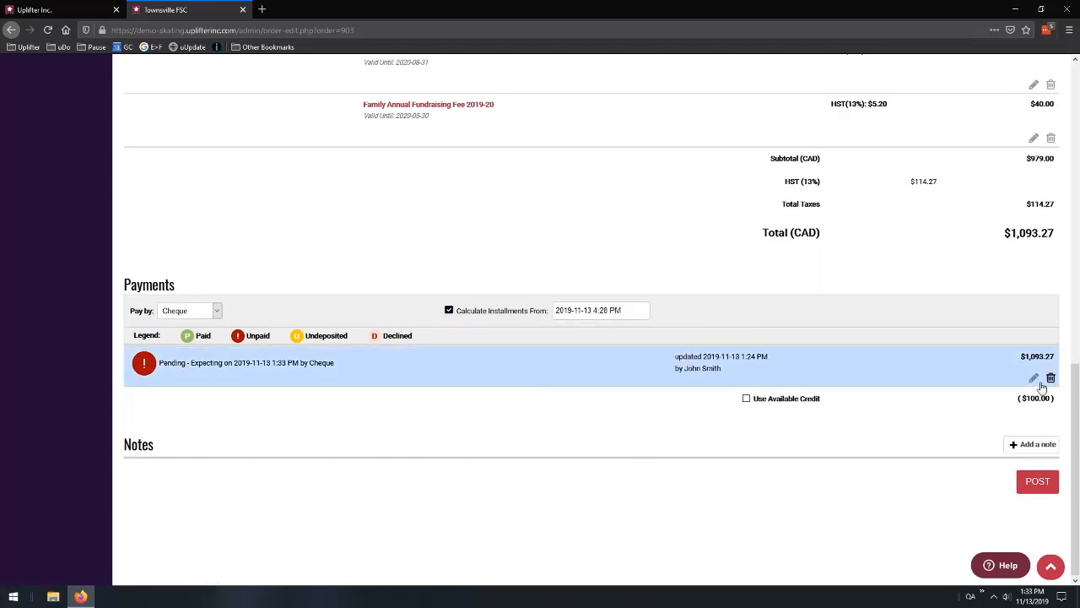
pyautogui.scroll(-1, 656, 397)
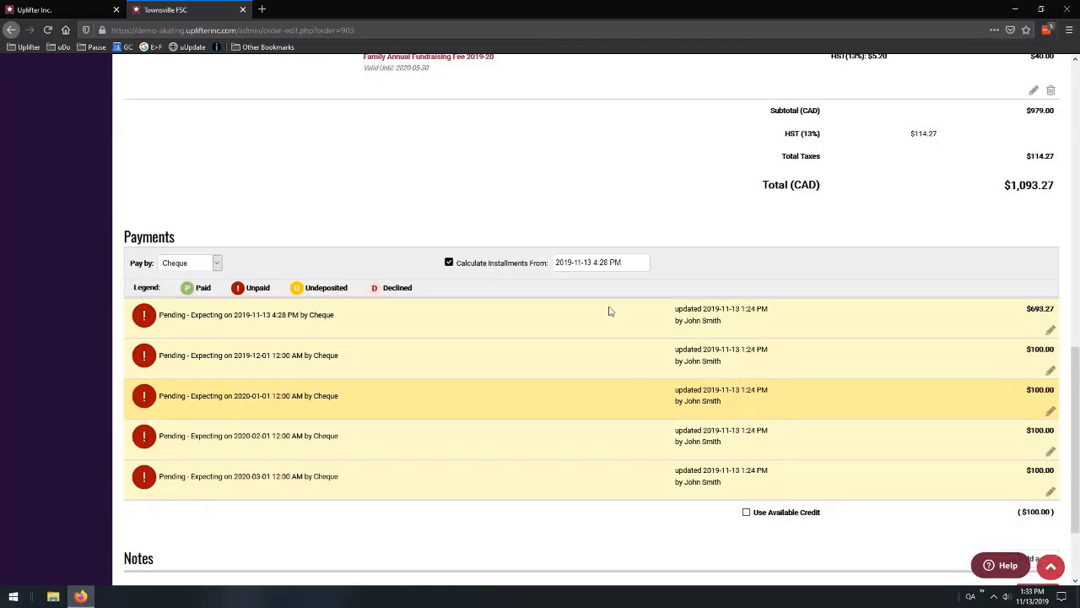
# Set the installment calculation's start date back to 2019-10-01 at 4:28 PM
pyautogui.click(617, 264)
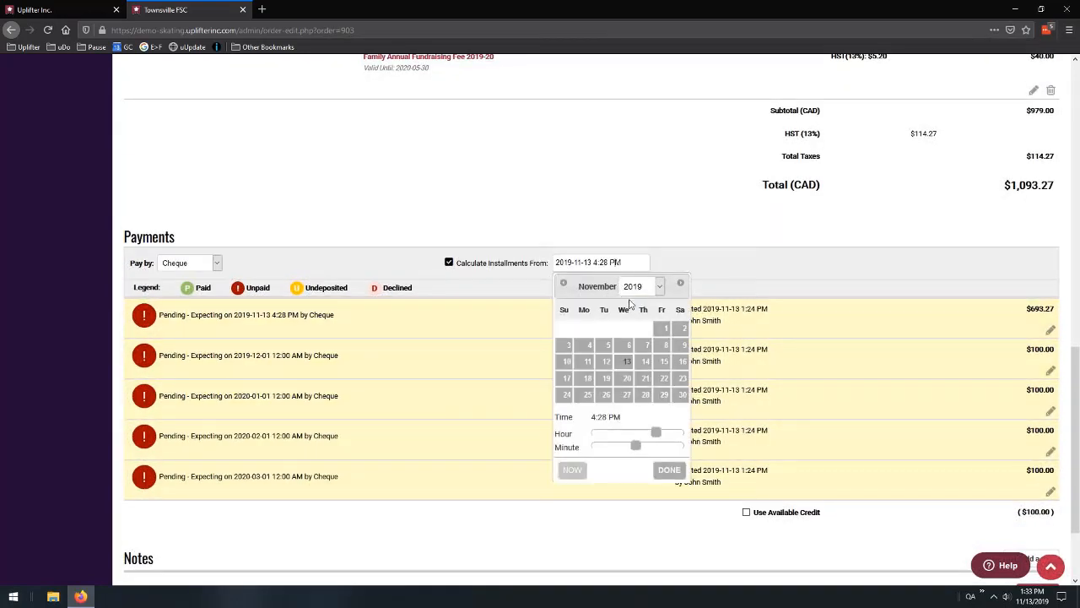
pyautogui.click(567, 286)
pyautogui.click(603, 328)
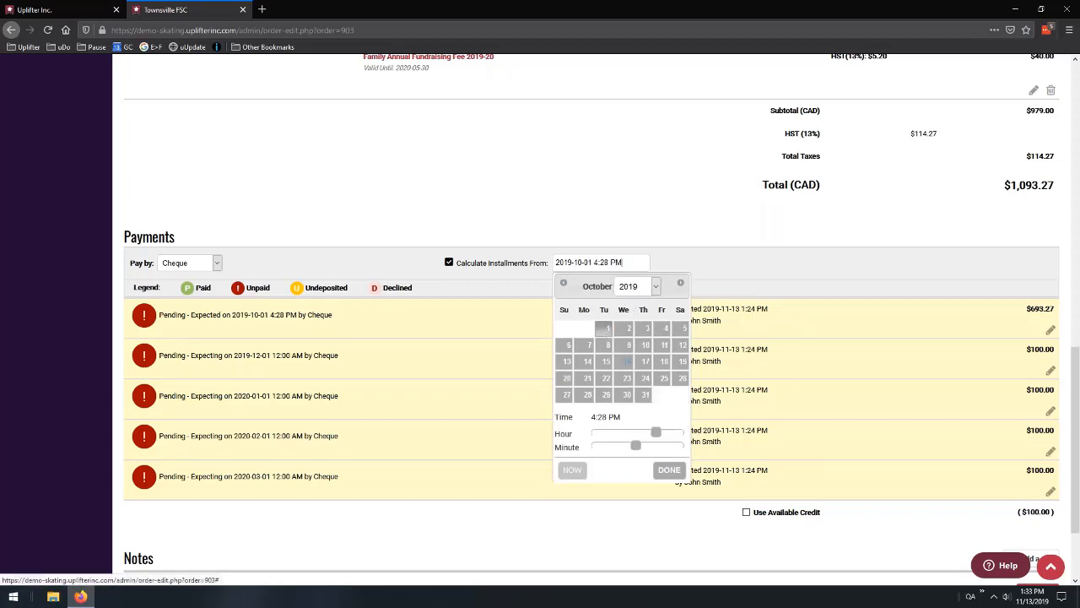
pyautogui.click(669, 471)
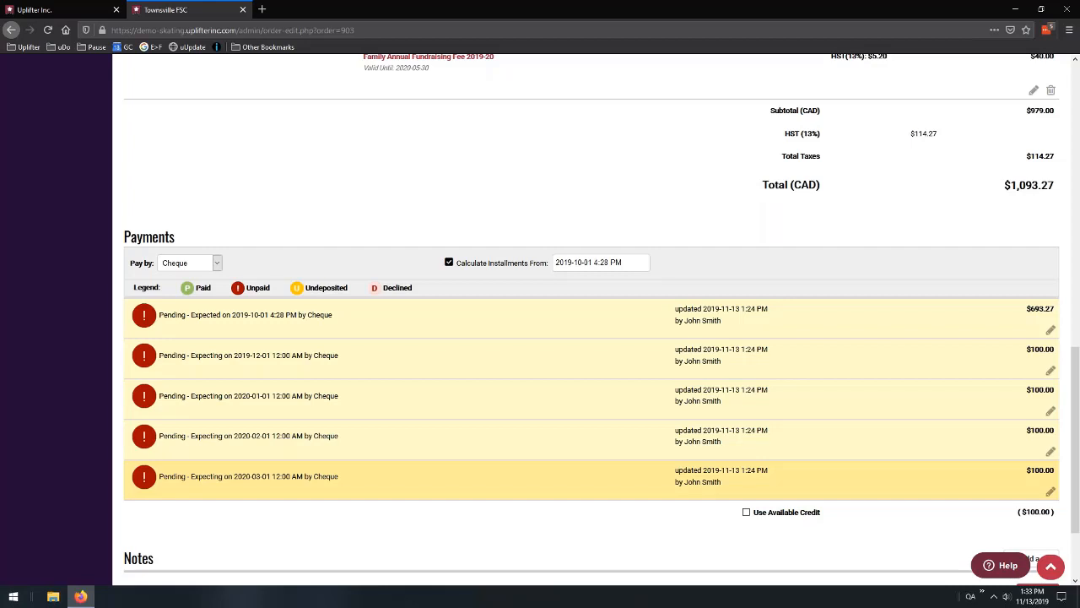
# Set the installment calculation's start date forward to 2019-12-02 at 4:28 PM
pyautogui.click(565, 264)
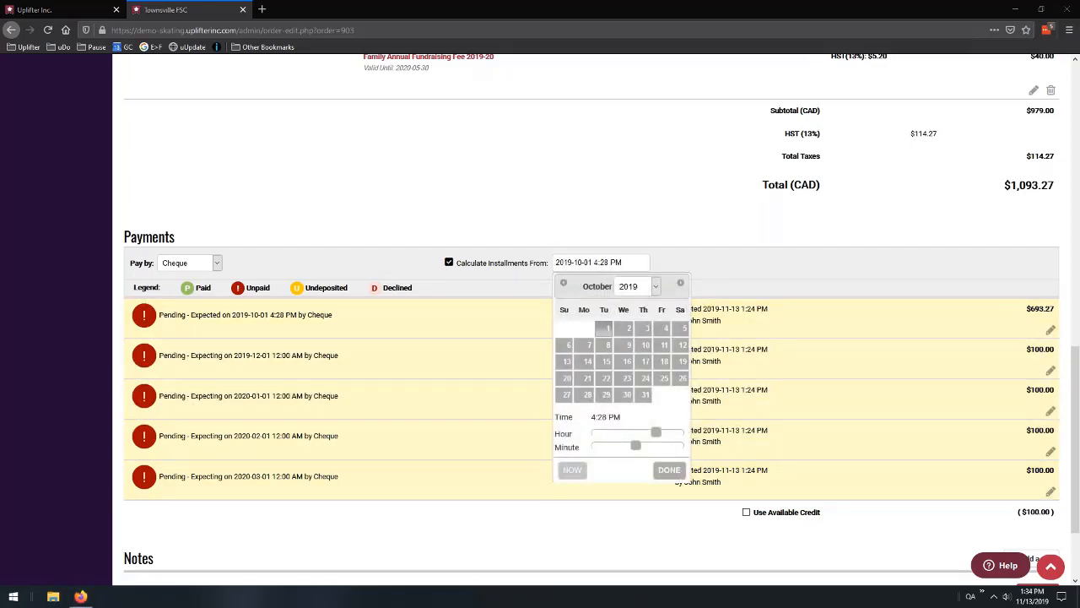
pyautogui.click(652, 288)
pyautogui.click(604, 304)
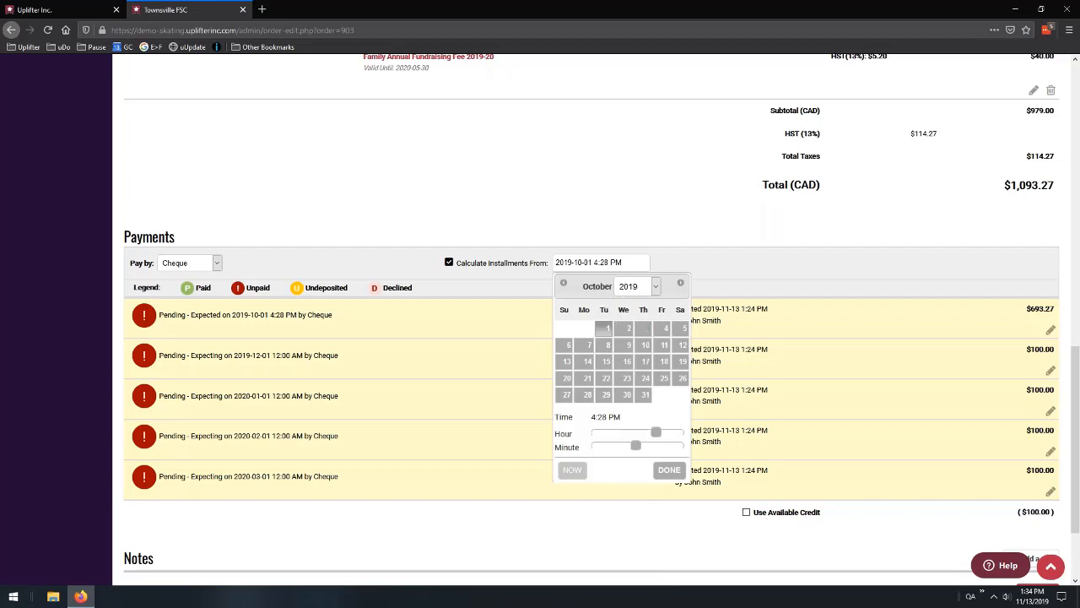
pyautogui.click(679, 284)
pyautogui.click(679, 285)
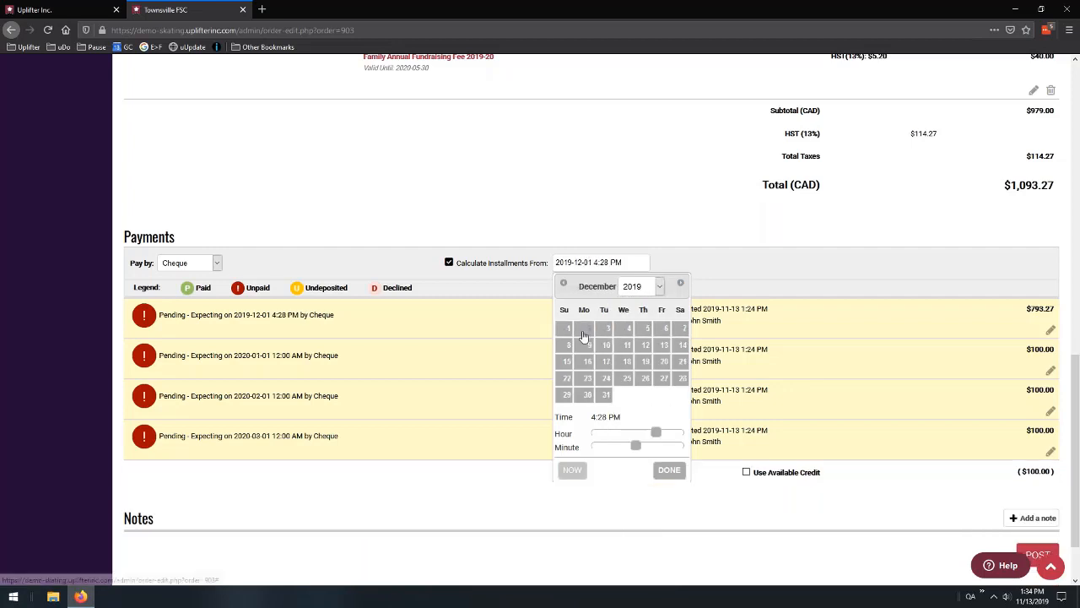
pyautogui.click(584, 333)
pyautogui.click(667, 469)
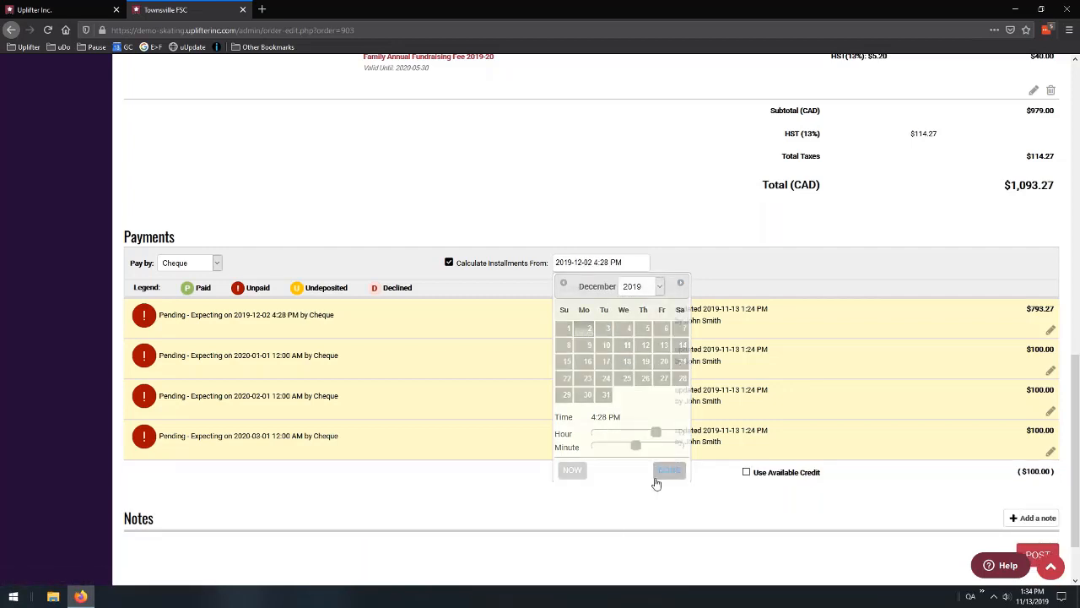
# Move the installment calculation's start date forward to 2020-02-02 at 4:28 PM
pyautogui.click(633, 264)
pyautogui.click(680, 284)
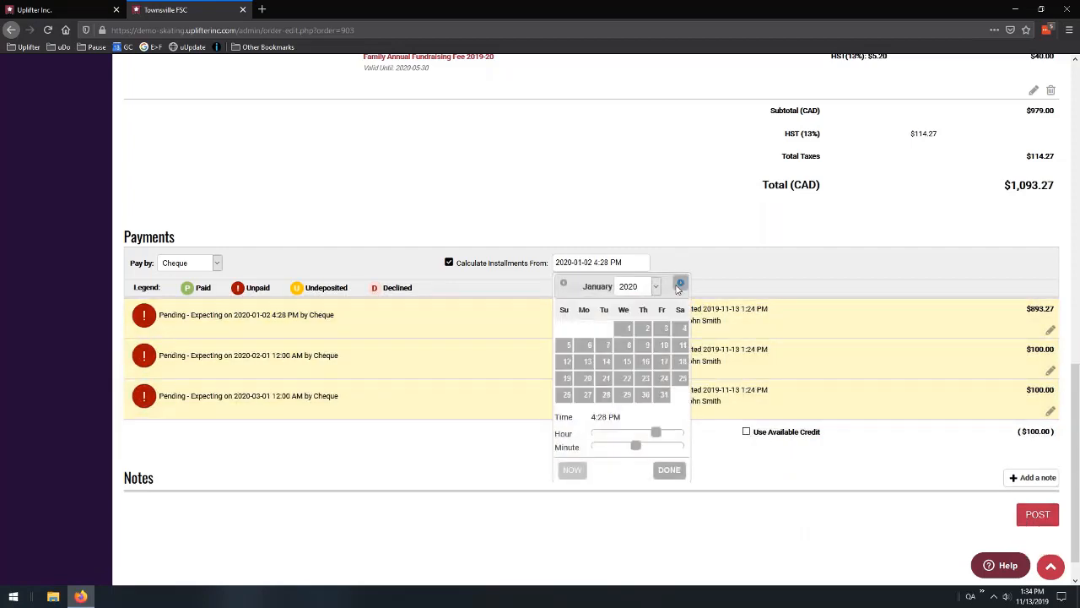
pyautogui.click(680, 284)
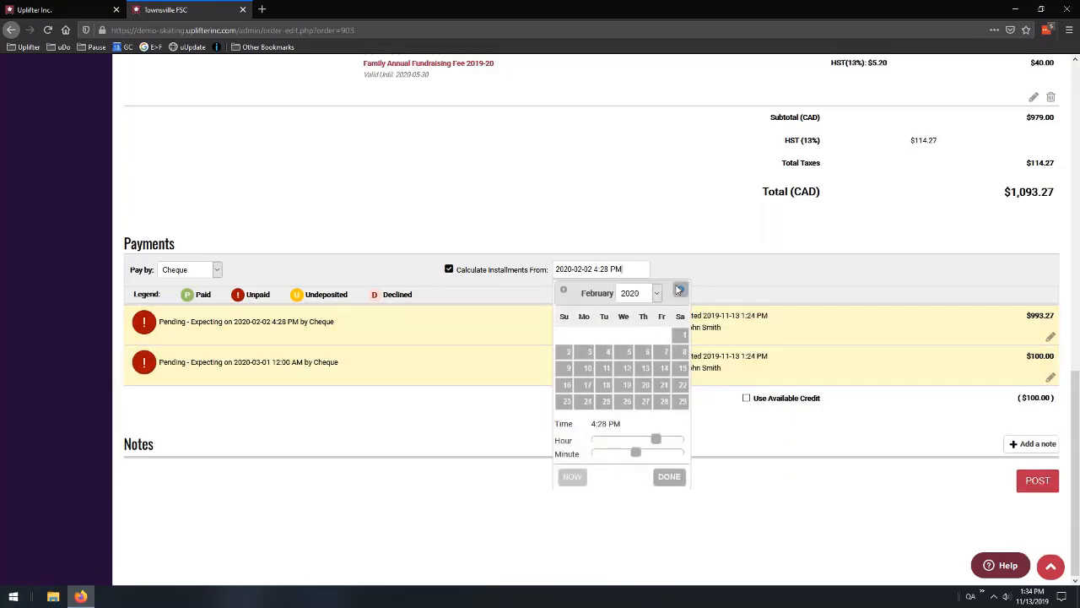
pyautogui.click(680, 289)
pyautogui.click(563, 330)
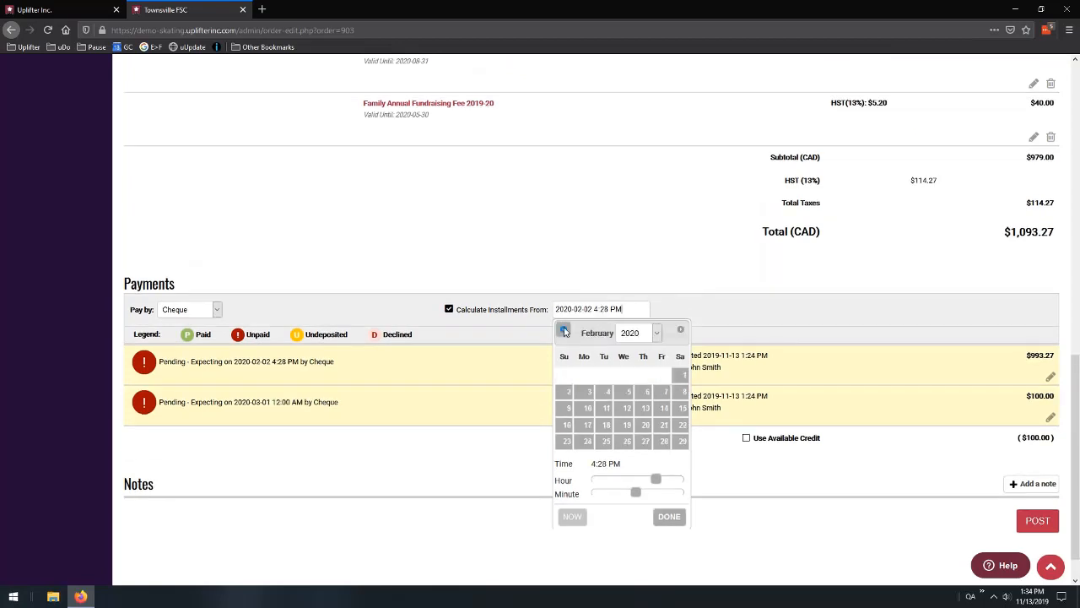
# Return the installment calculation's start date to 2019-12-02 at 4:28 PM and turn the calculation off
pyautogui.click(564, 330)
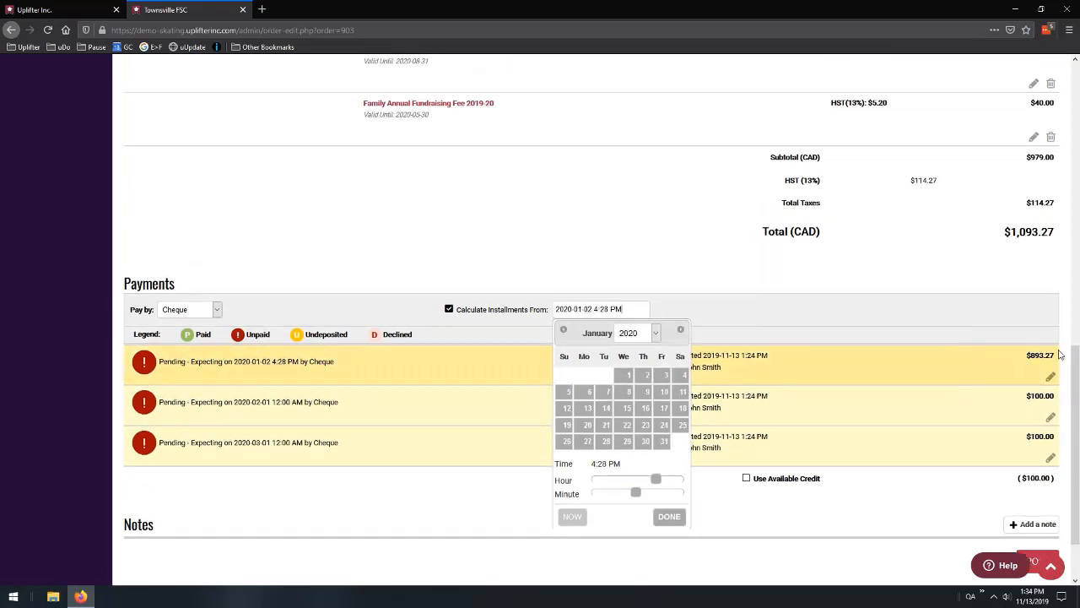
pyautogui.click(565, 330)
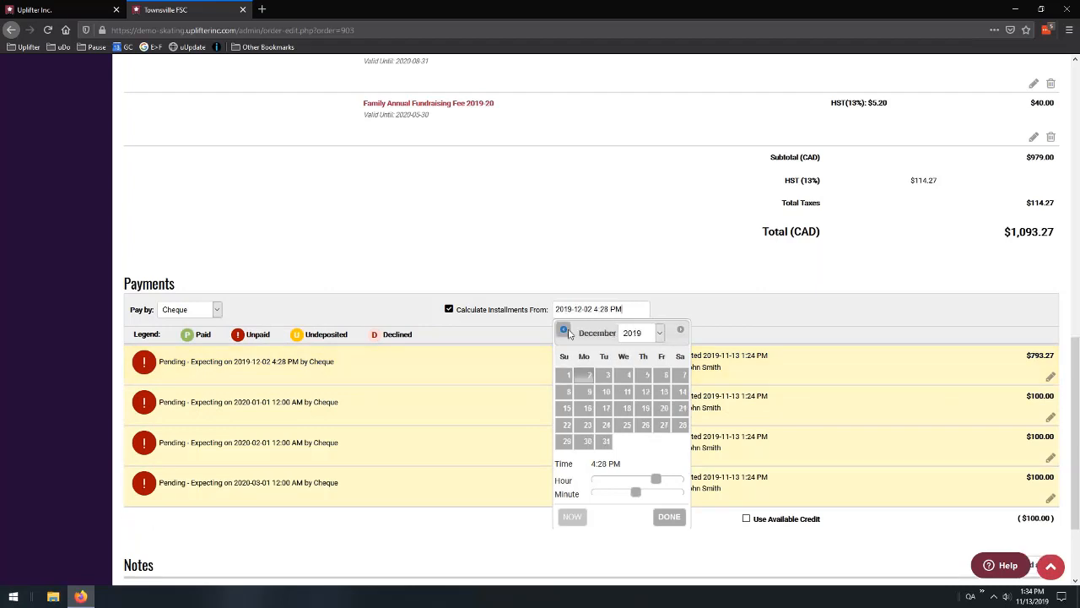
pyautogui.click(565, 330)
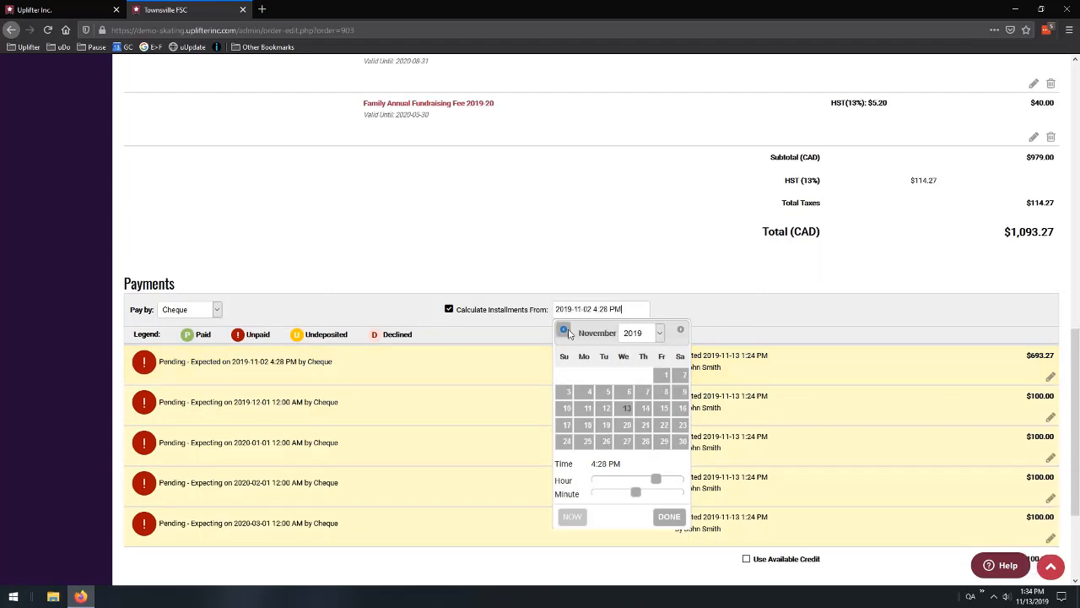
pyautogui.click(682, 330)
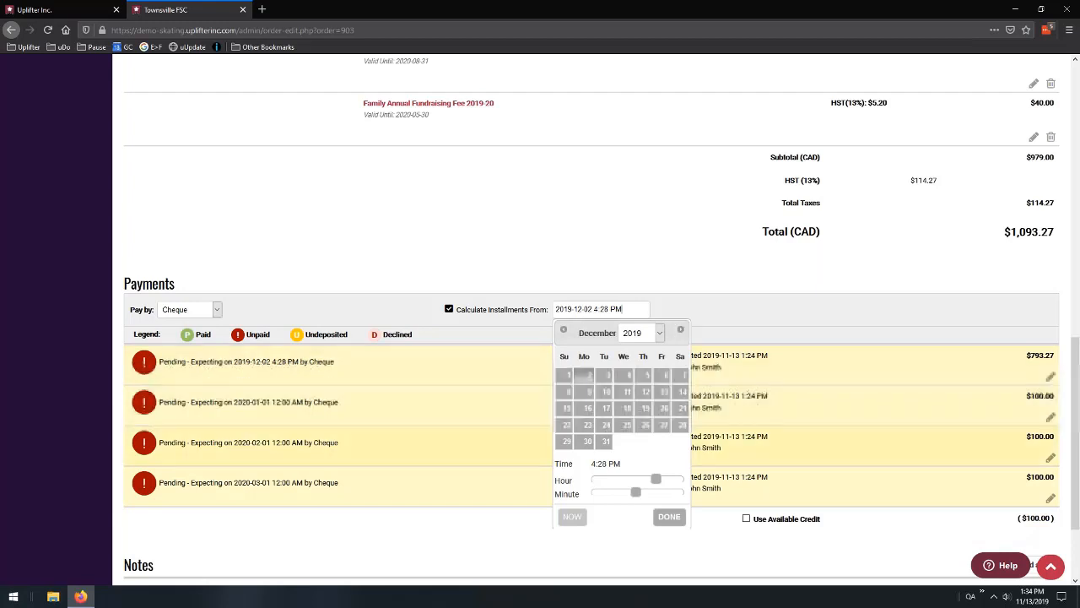
pyautogui.click(451, 311)
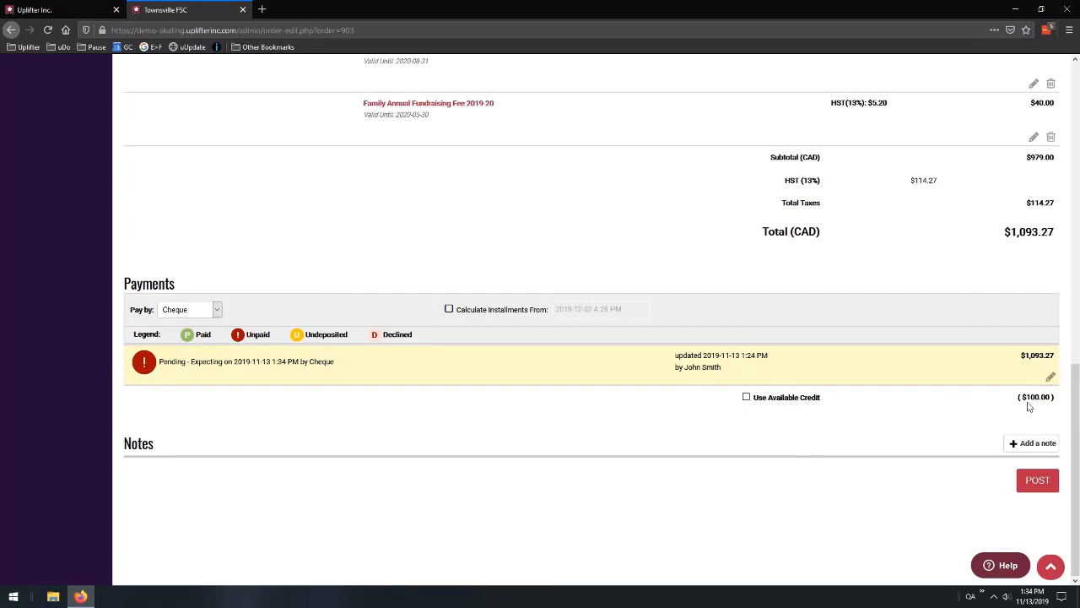
# Apply the available credit to the invoice's payments and remove it again
pyautogui.moveTo(1024, 394); pyautogui.dragTo(1050, 397)
pyautogui.click(747, 397)
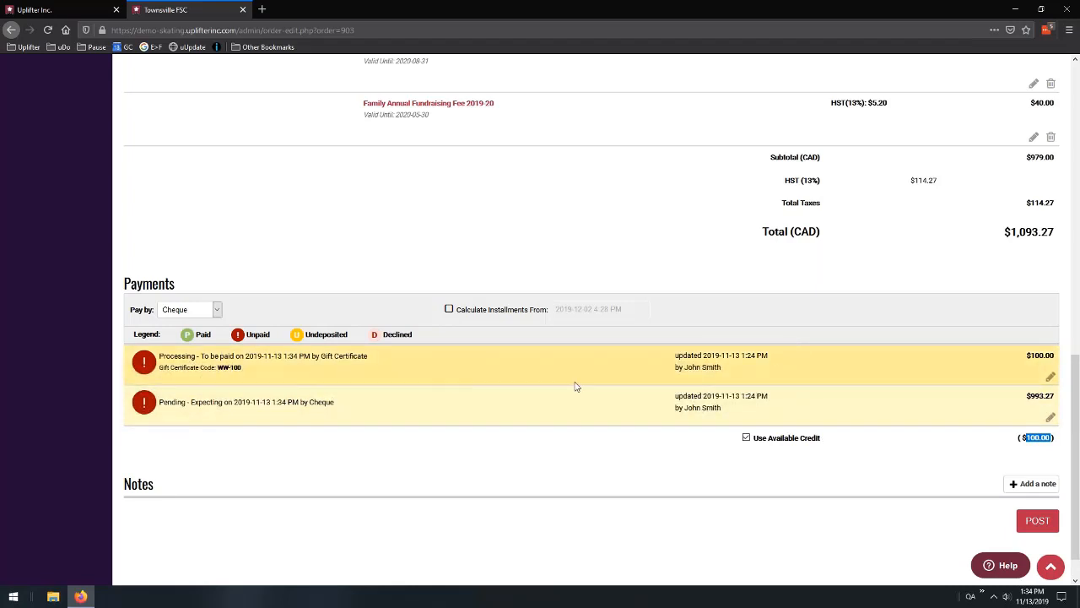
pyautogui.moveTo(1028, 358); pyautogui.dragTo(1070, 359)
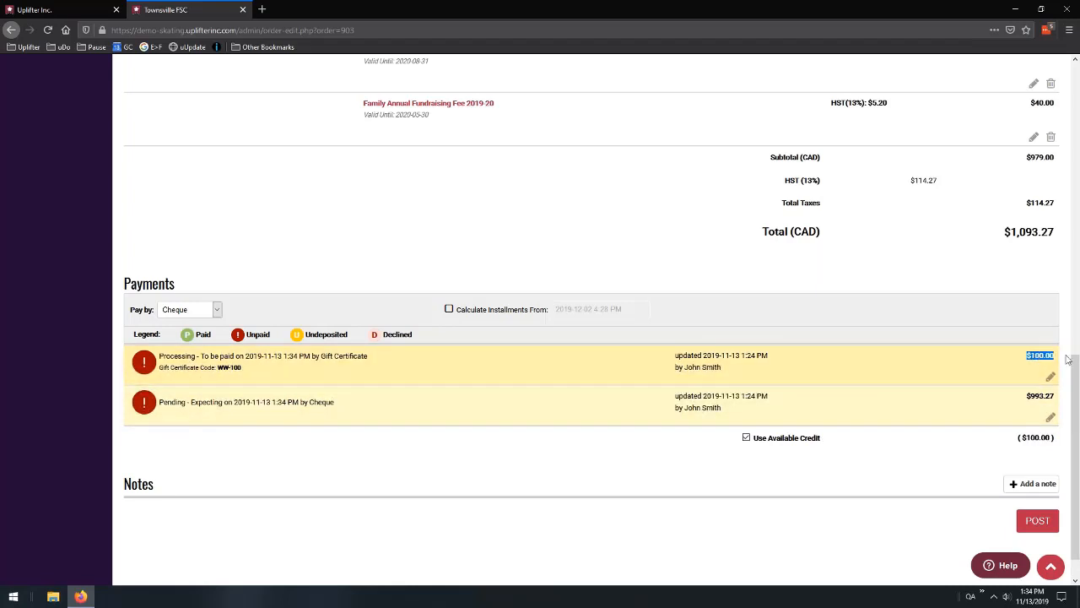
pyautogui.moveTo(223, 368); pyautogui.dragTo(246, 369)
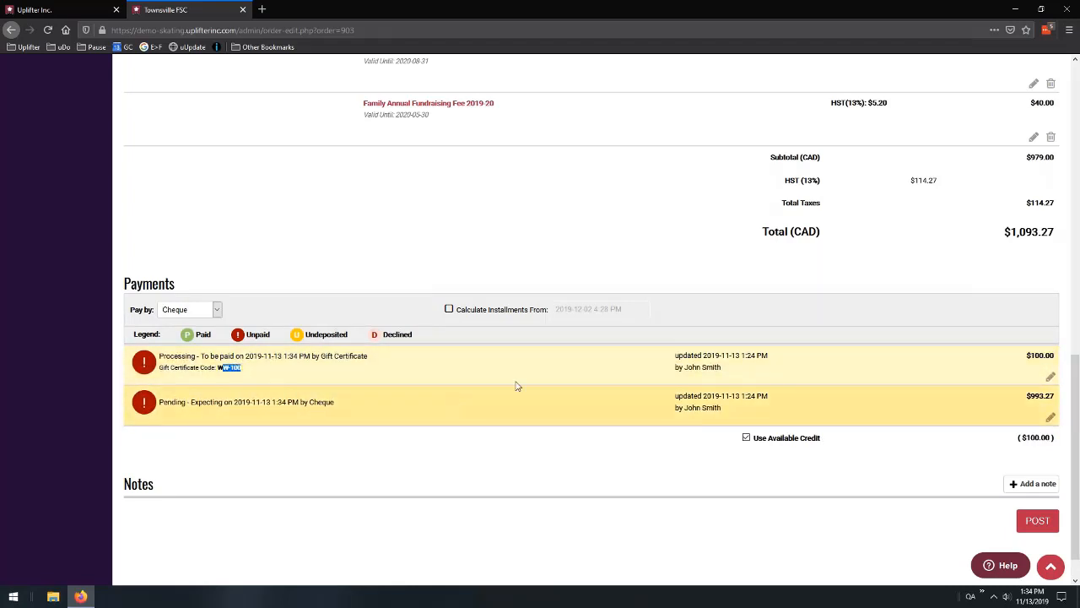
pyautogui.click(934, 433)
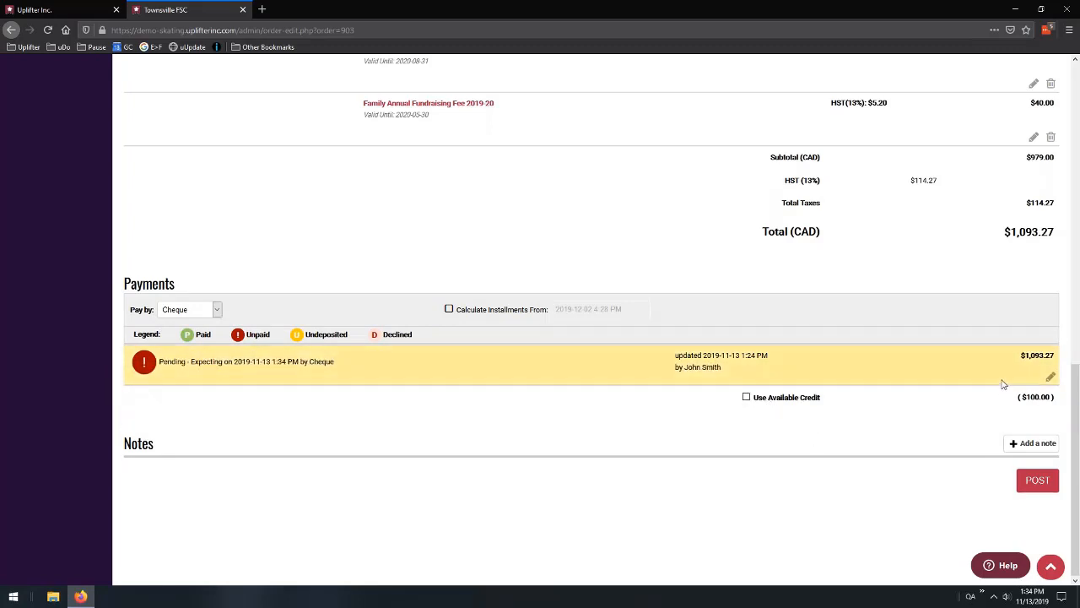
# Open the pending cheque payment for editing and review the invoice's registrations, products and subscriptions
pyautogui.click(1050, 377)
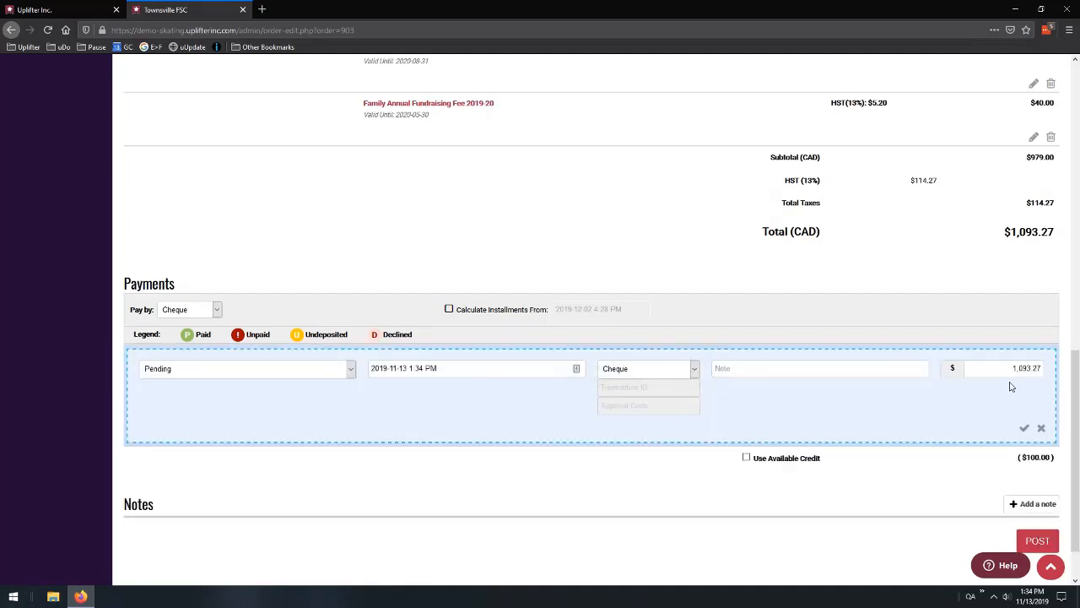
pyautogui.scroll(1, 765, 368)
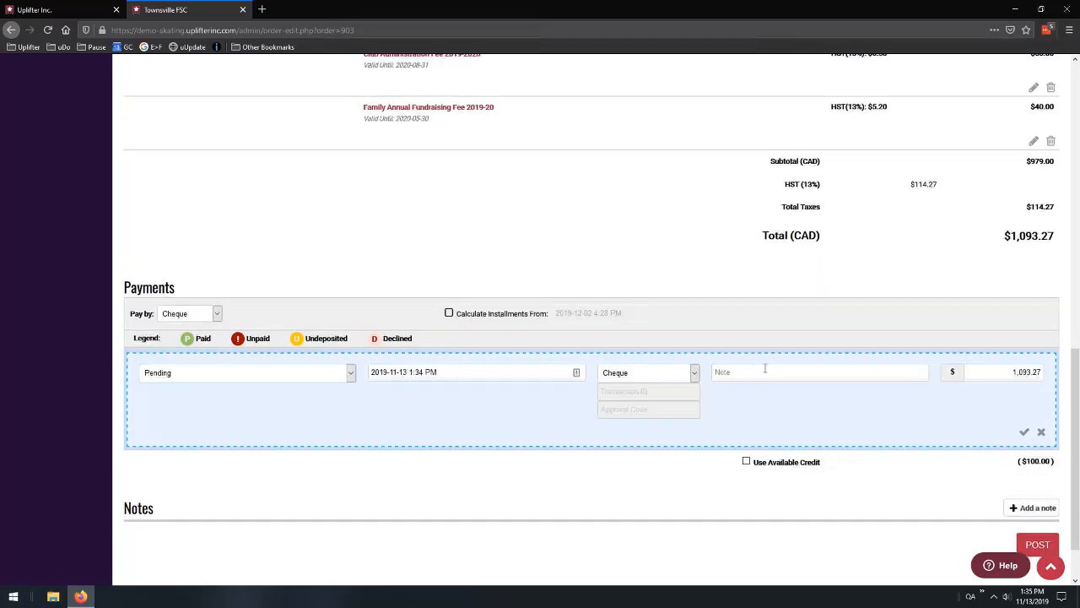
pyautogui.scroll(5, 765, 368)
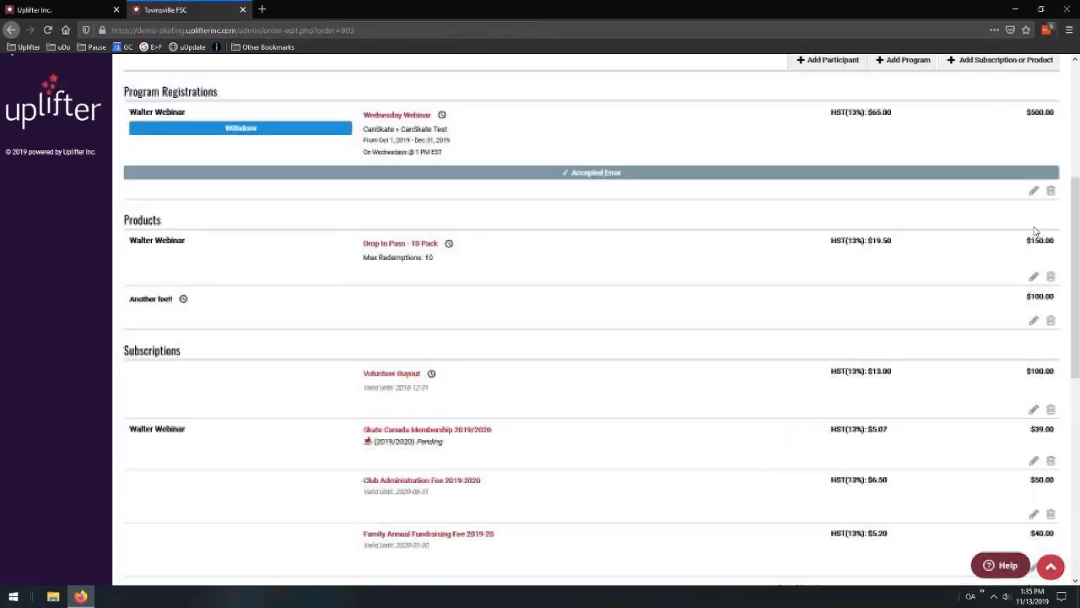
pyautogui.click(1036, 231)
pyautogui.click(1012, 342)
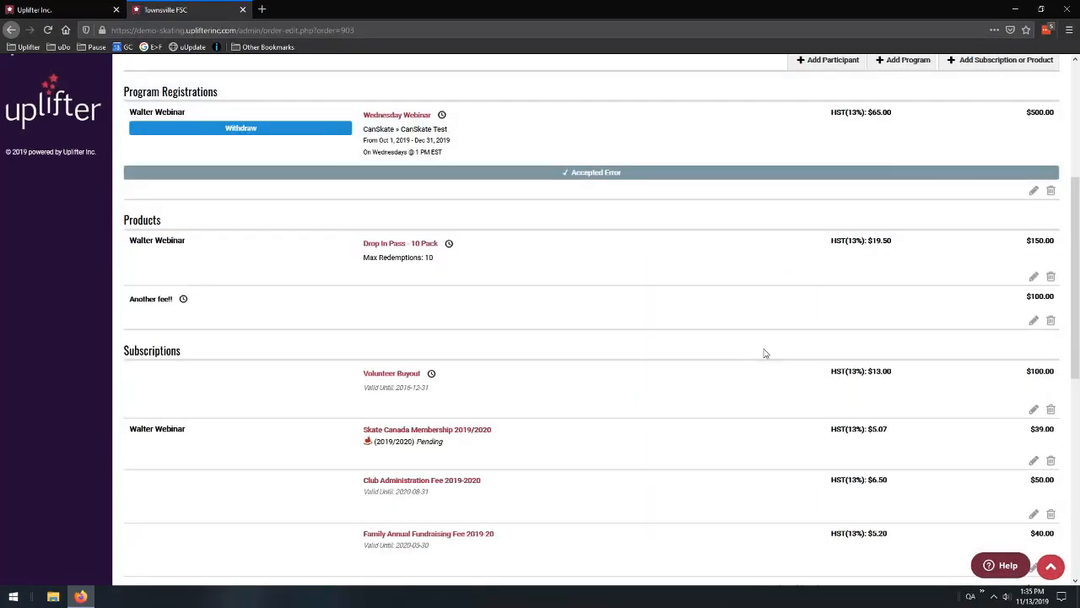
pyautogui.scroll(-6, 766, 353)
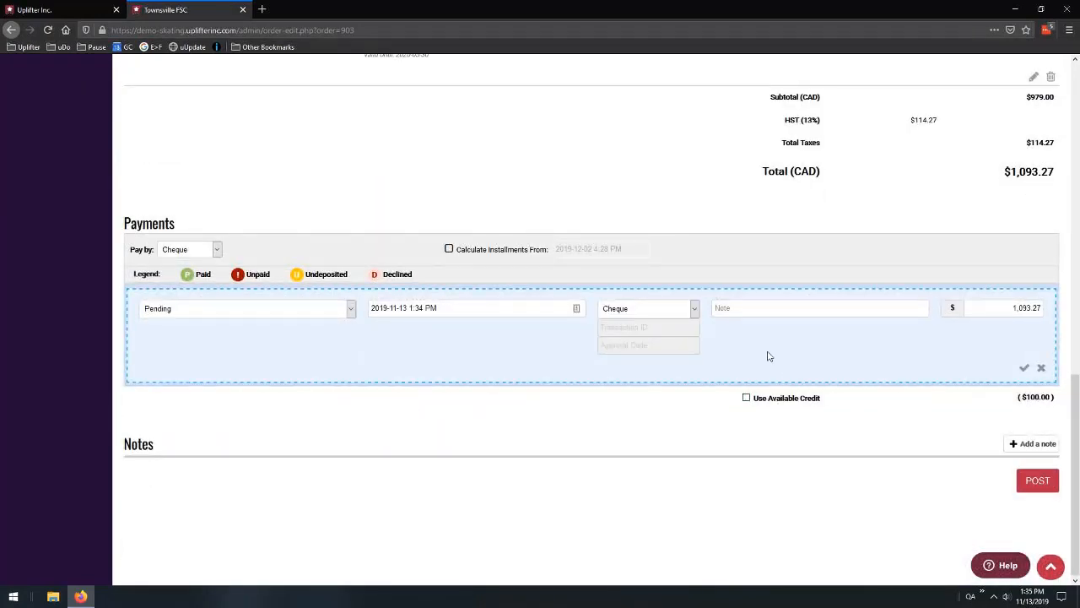
# Examine the open payment's status choices, date picker and payment method choices without changing them
pyautogui.click(346, 318)
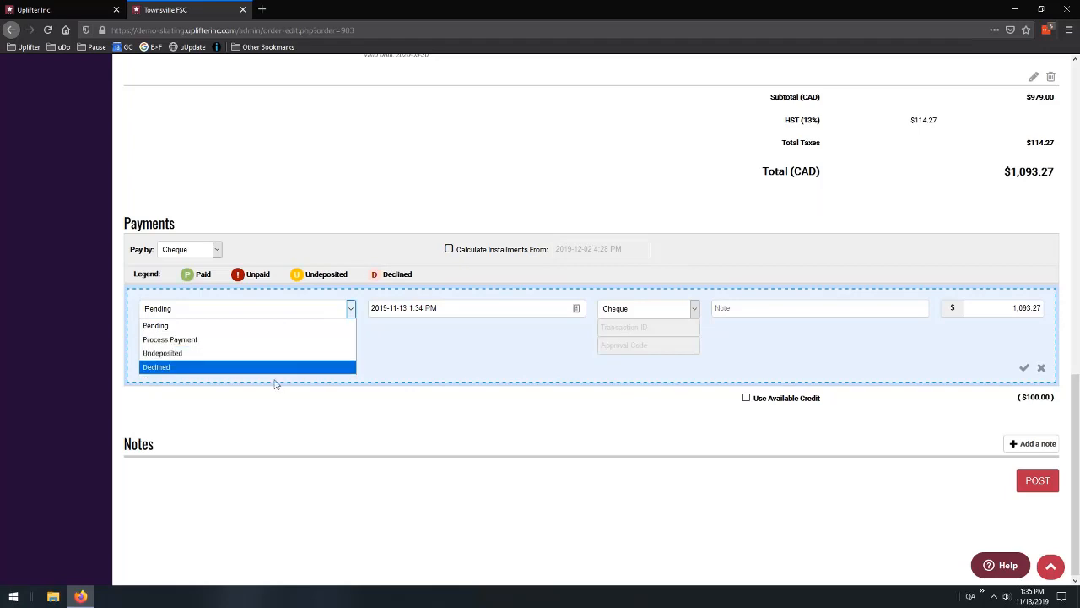
pyautogui.click(517, 339)
pyautogui.click(498, 308)
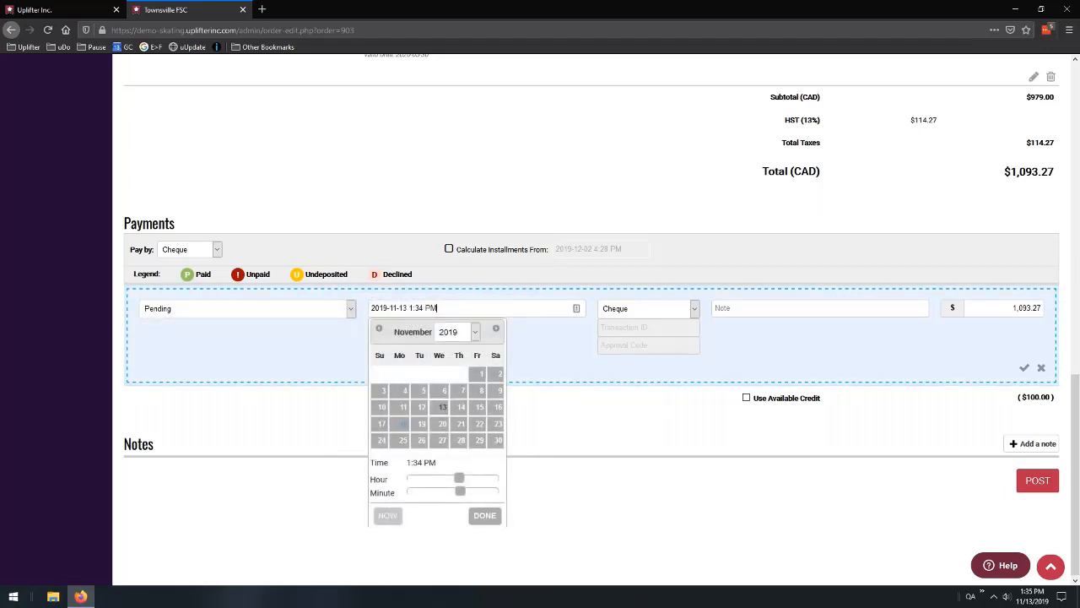
pyautogui.click(509, 337)
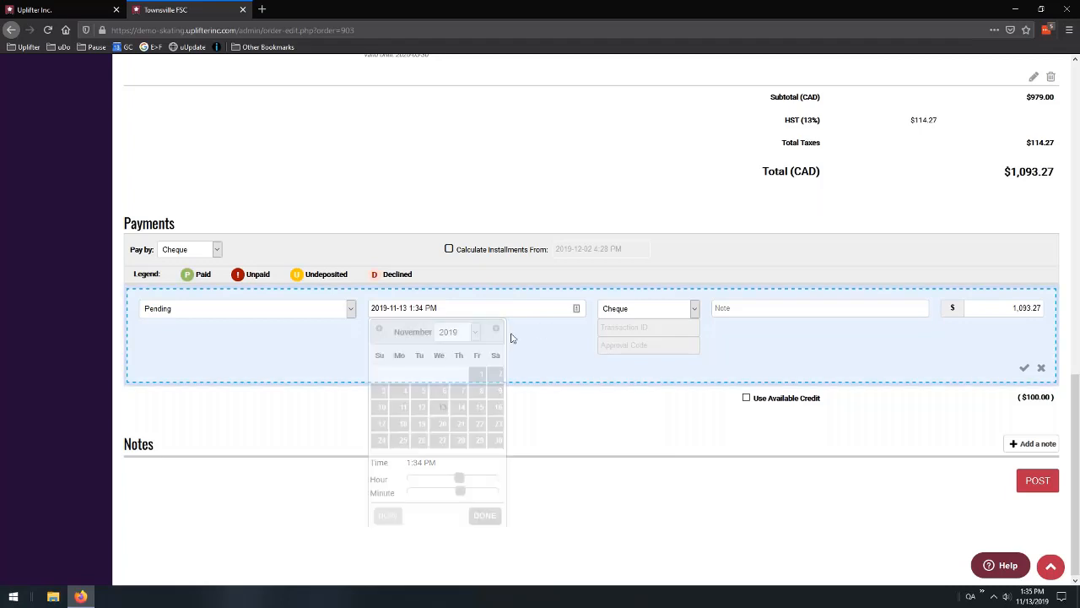
pyautogui.click(695, 310)
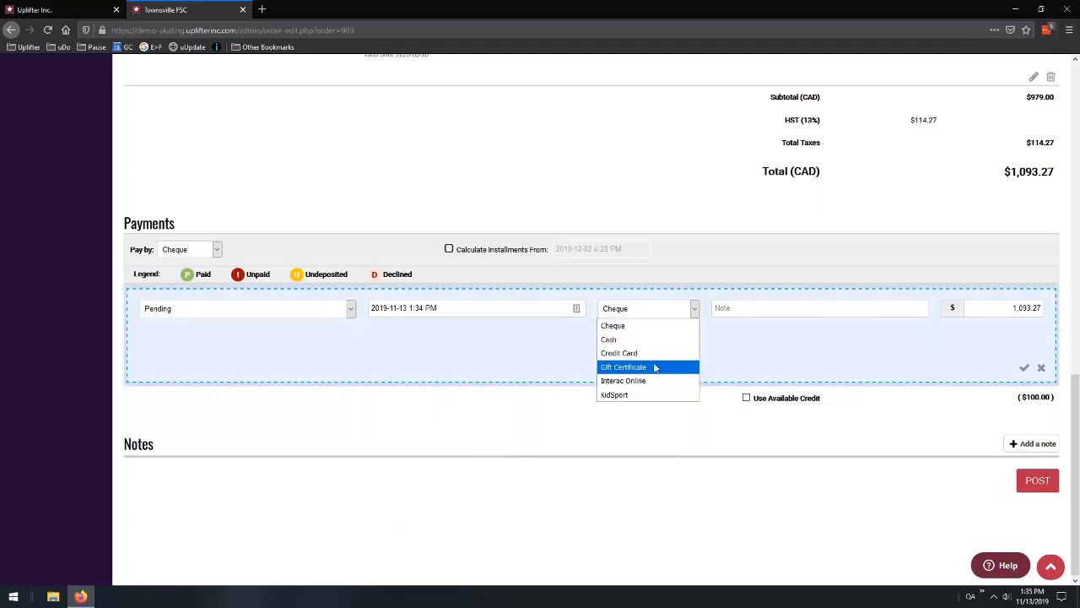
pyautogui.click(776, 343)
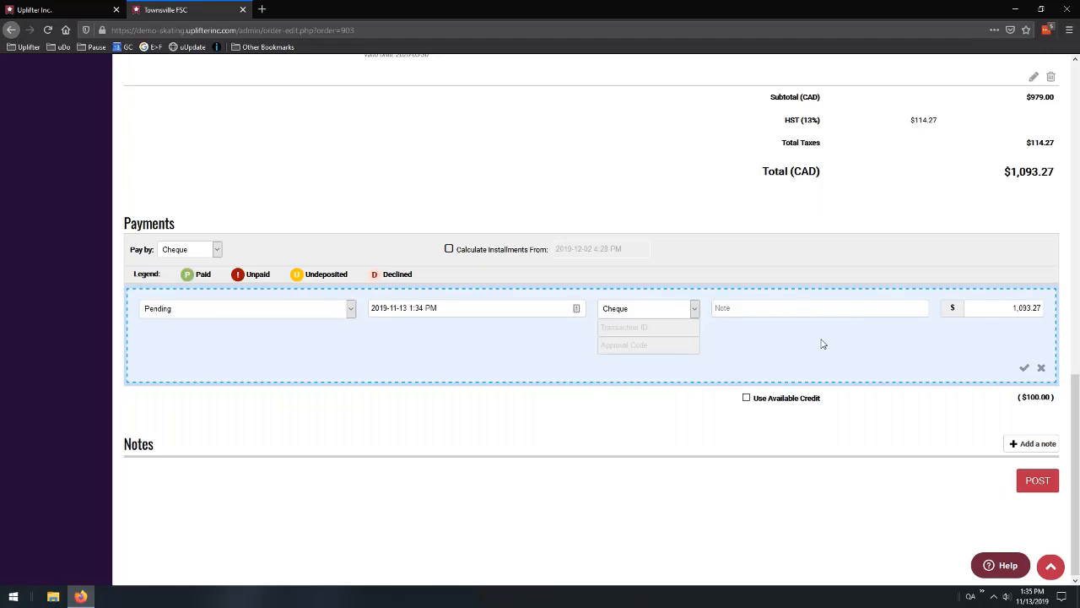
# Set the pending cheque payment's amount to $100 and accept the edit
pyautogui.moveTo(1014, 308); pyautogui.dragTo(1052, 307)
pyautogui.write('100')
pyautogui.click(1024, 367)
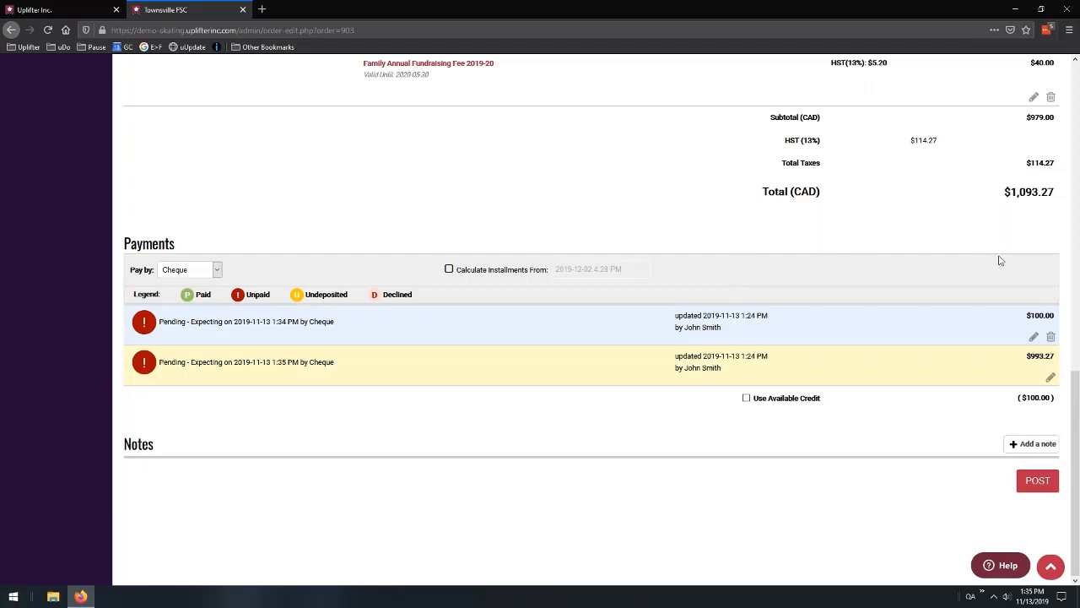
# Compare the invoice total with the payment amounts and delete the manually set $100.00 cheque payment
pyautogui.scroll(1, 1000, 257)
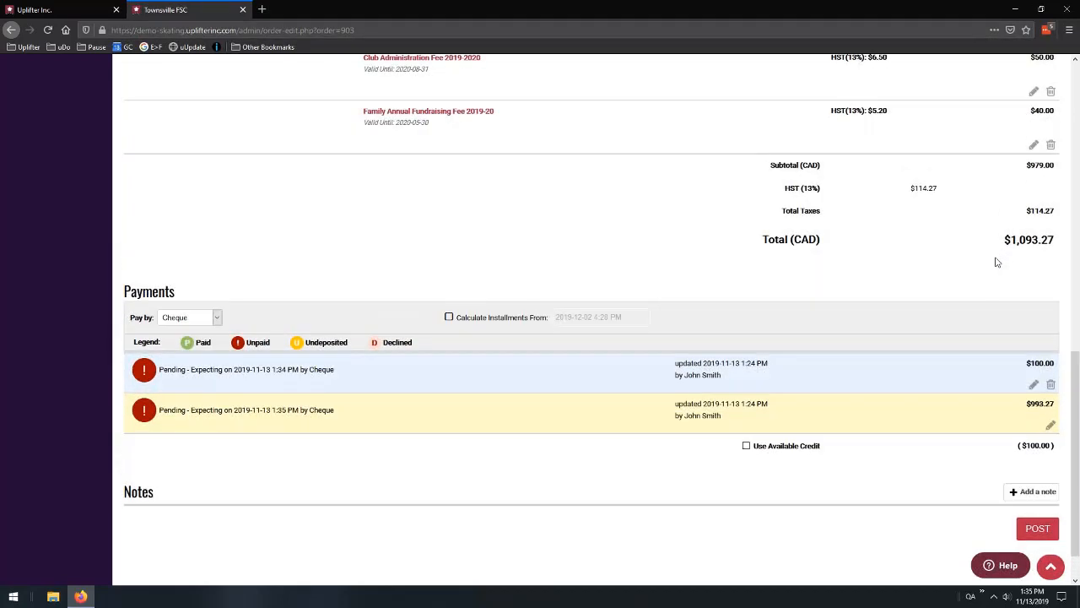
pyautogui.scroll(-1, 996, 278)
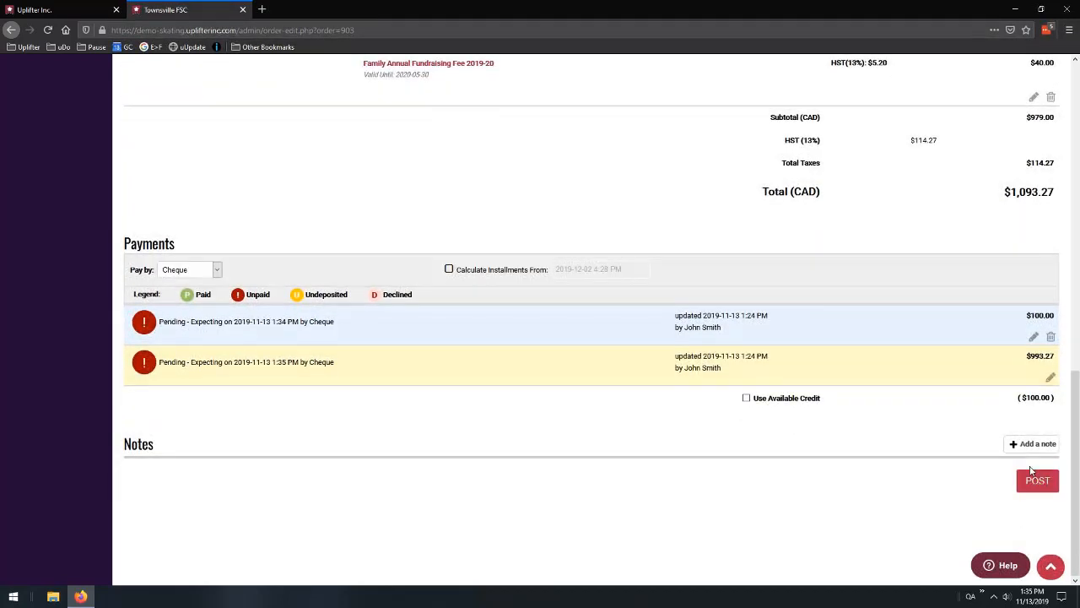
pyautogui.moveTo(1001, 194); pyautogui.dragTo(1062, 199)
pyautogui.moveTo(1007, 304); pyautogui.dragTo(1053, 372)
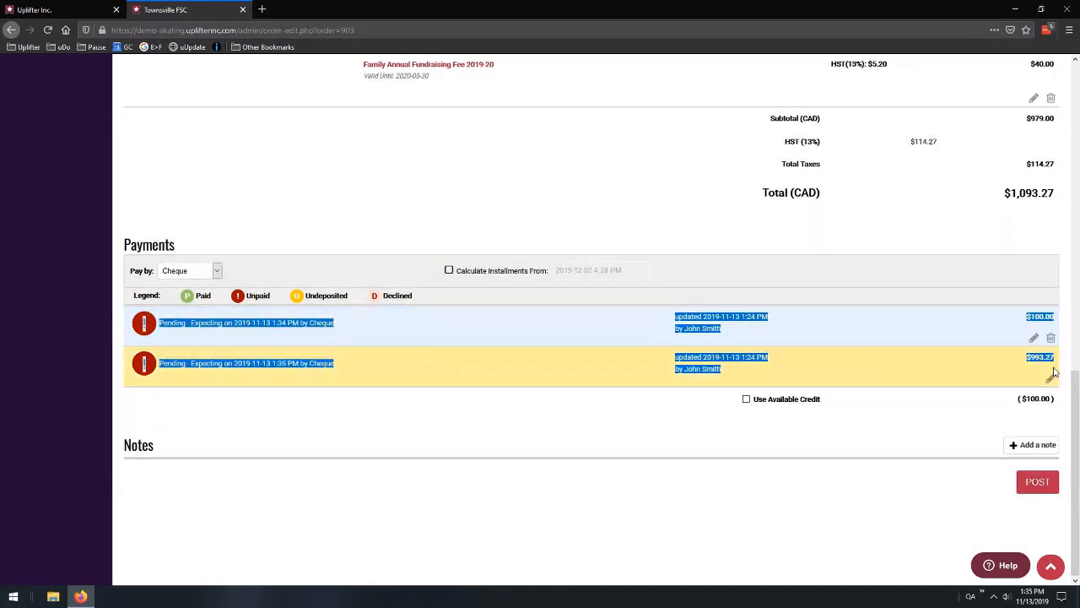
pyautogui.click(1070, 298)
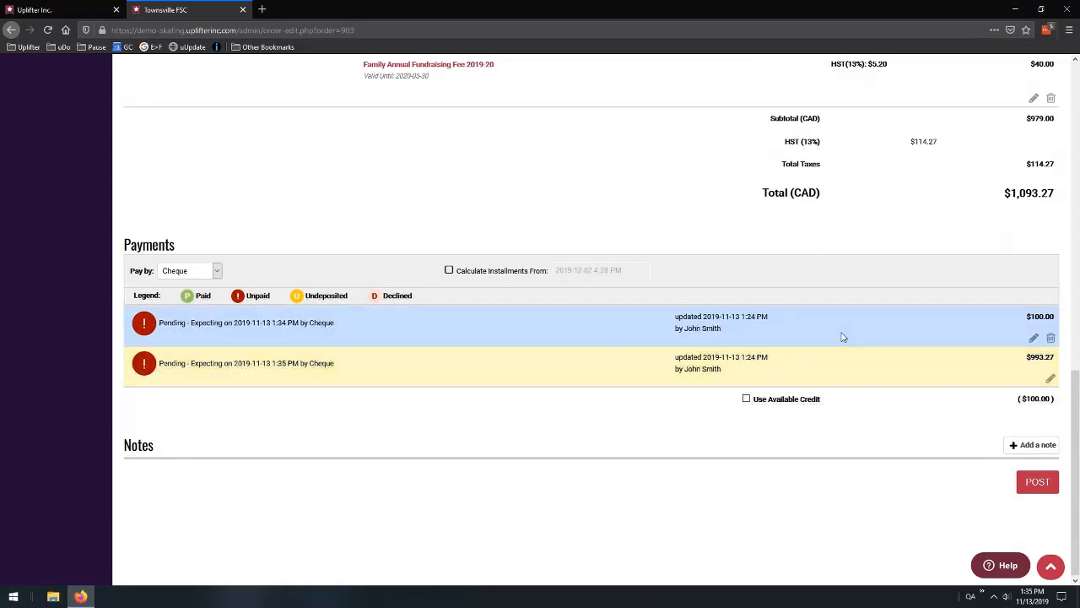
pyautogui.click(1050, 338)
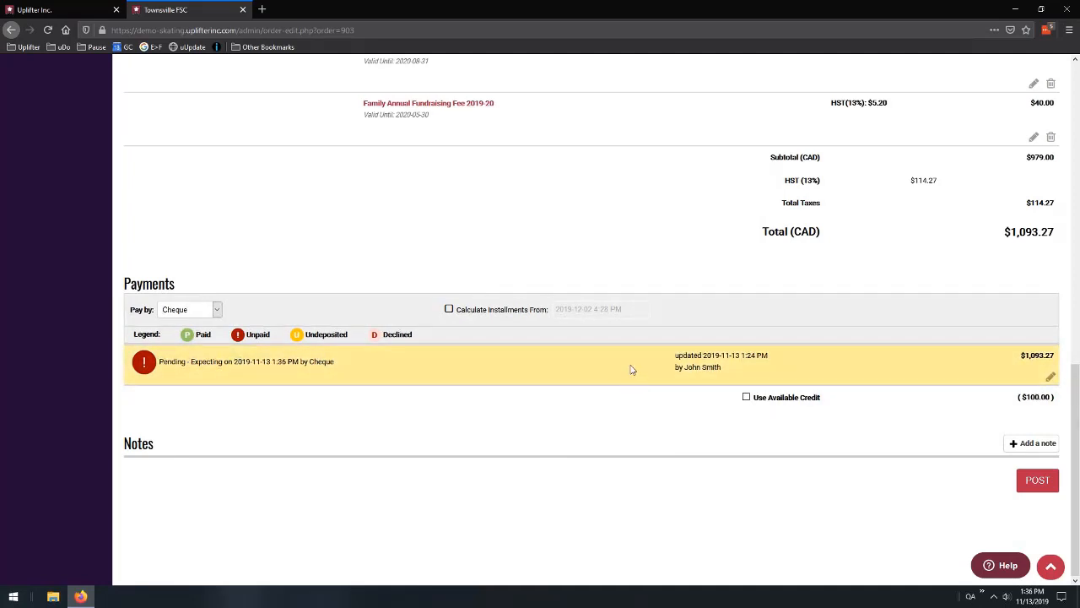
# Add an empty note to the invoice, set it as a Public Note, and delete it
pyautogui.click(1037, 447)
pyautogui.scroll(-2, 851, 431)
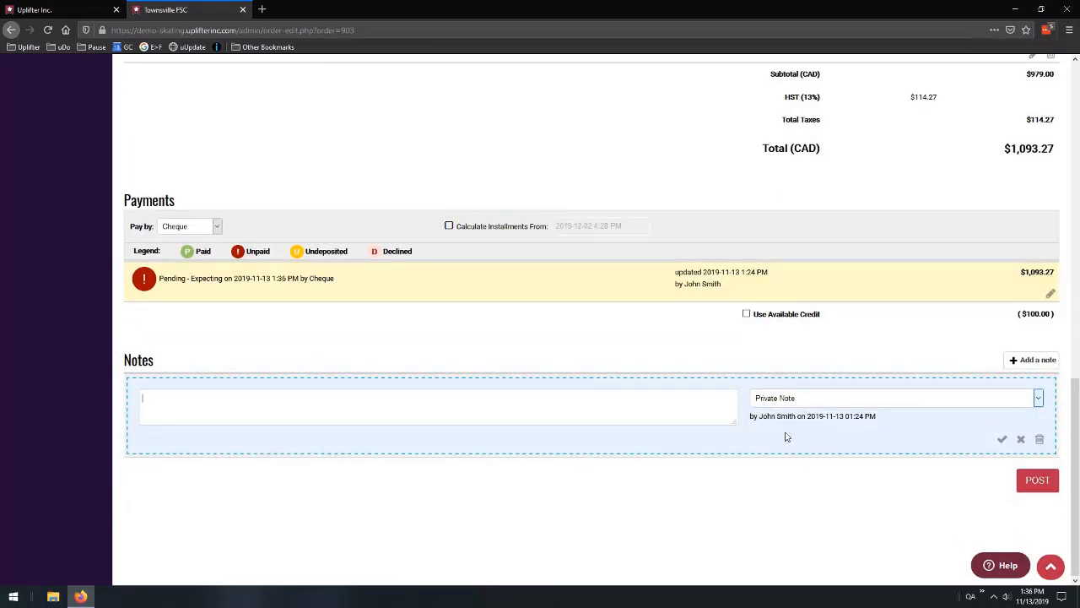
pyautogui.click(822, 399)
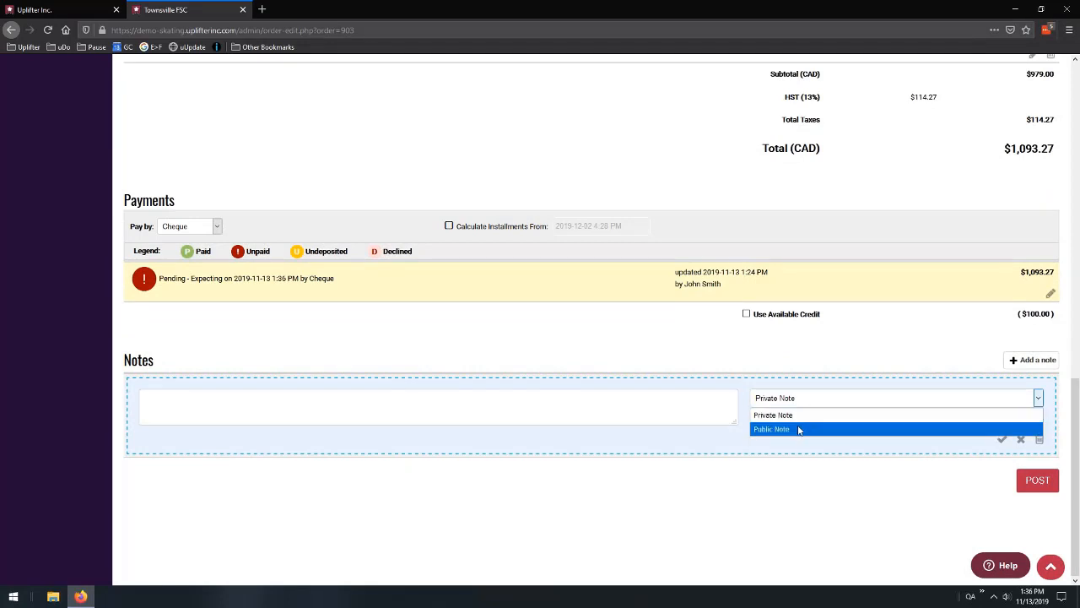
pyautogui.click(802, 428)
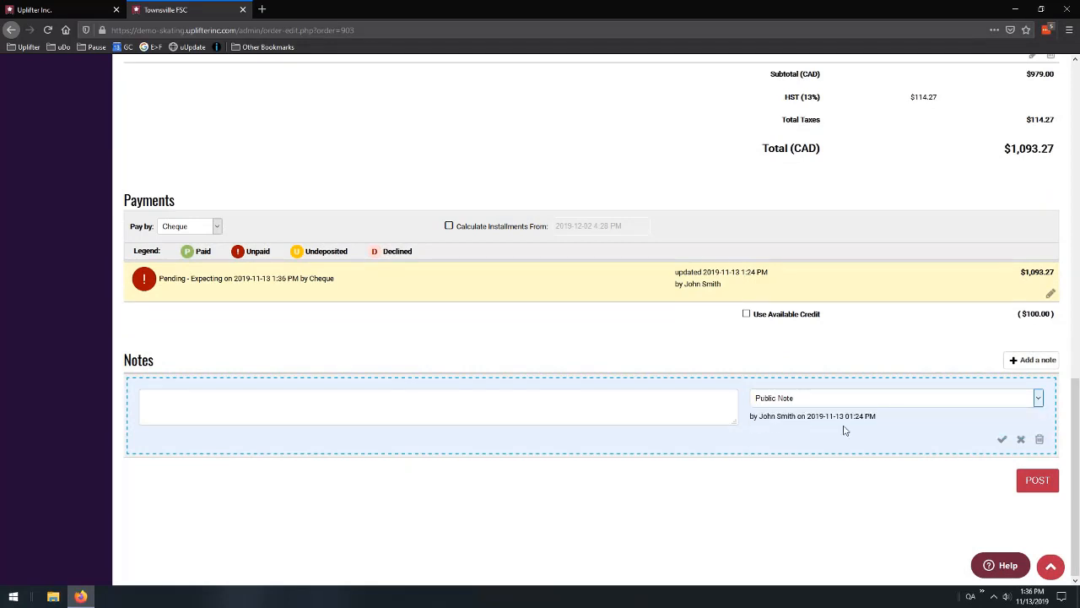
pyautogui.click(1039, 439)
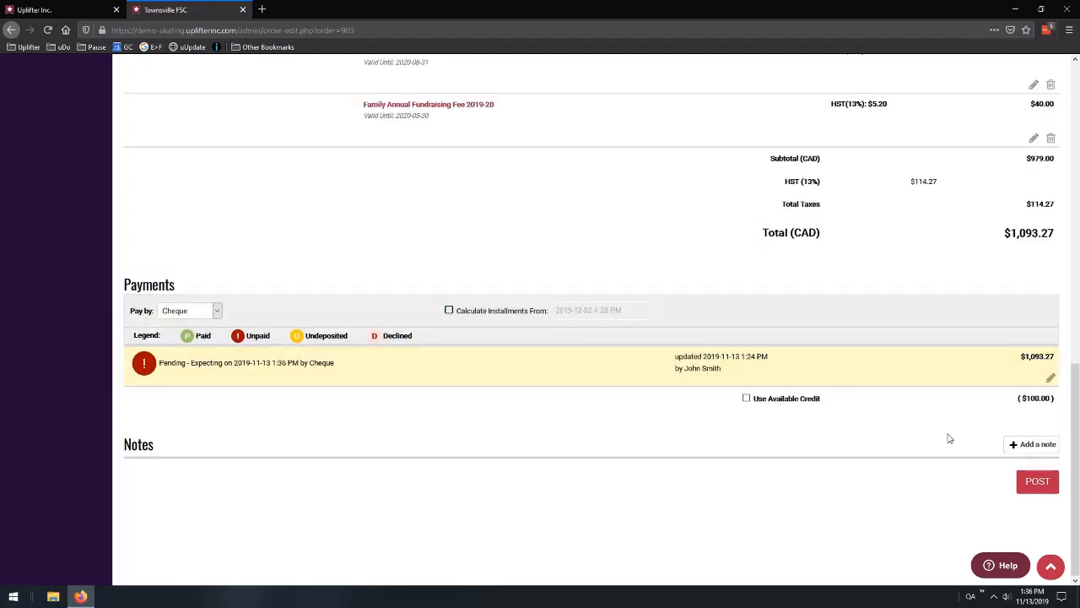
# Try to post the invoice and check its items, totals and pending payment
pyautogui.scroll(4, 907, 427)
pyautogui.scroll(-4, 910, 424)
pyautogui.click(1040, 483)
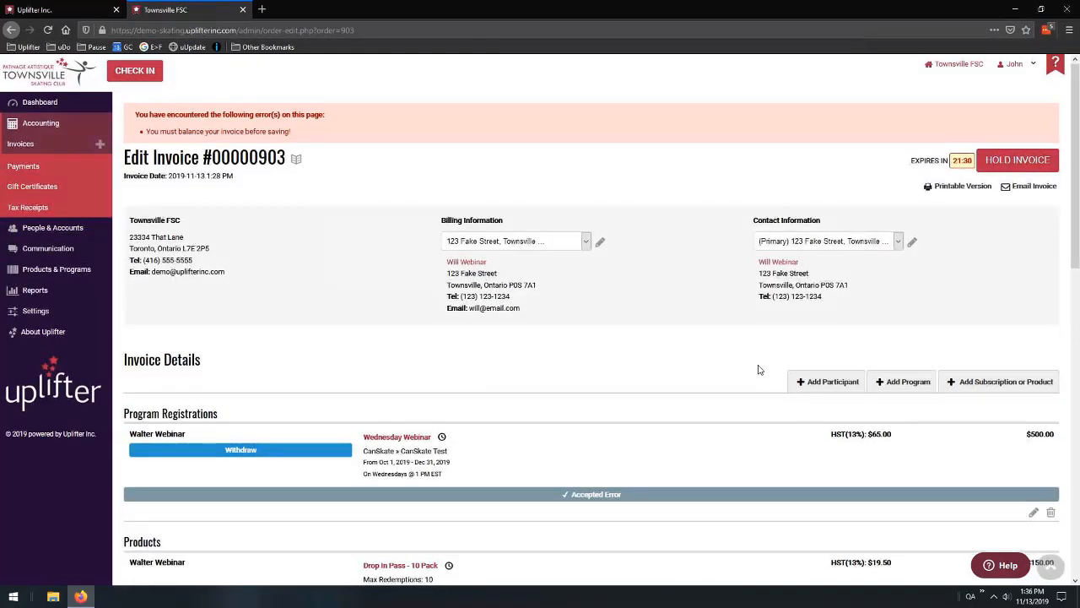
pyautogui.scroll(-7, 739, 372)
pyautogui.scroll(-3, 750, 361)
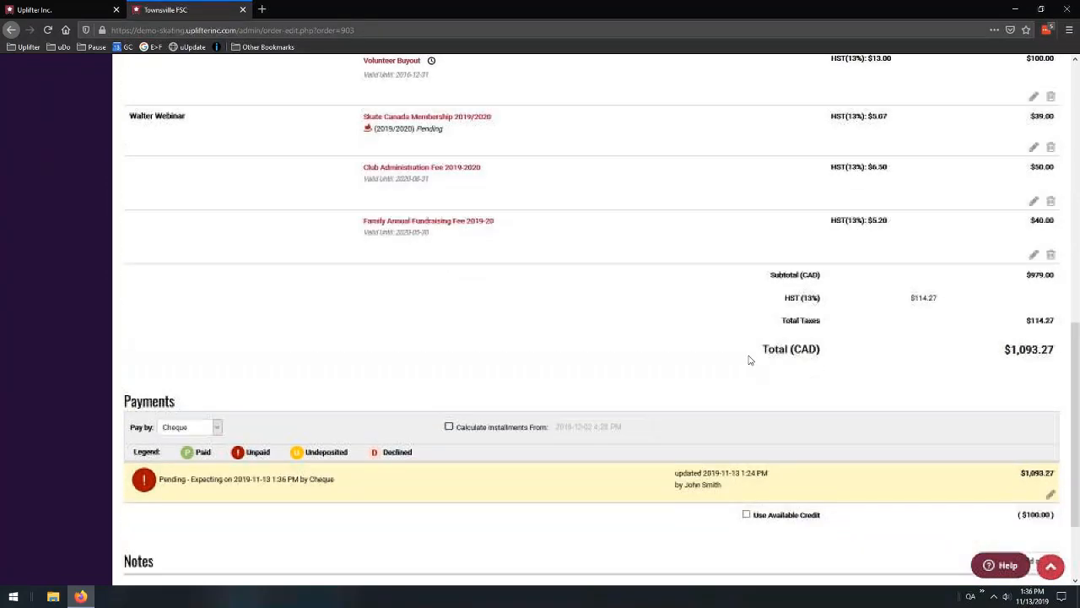
pyautogui.scroll(2, 794, 338)
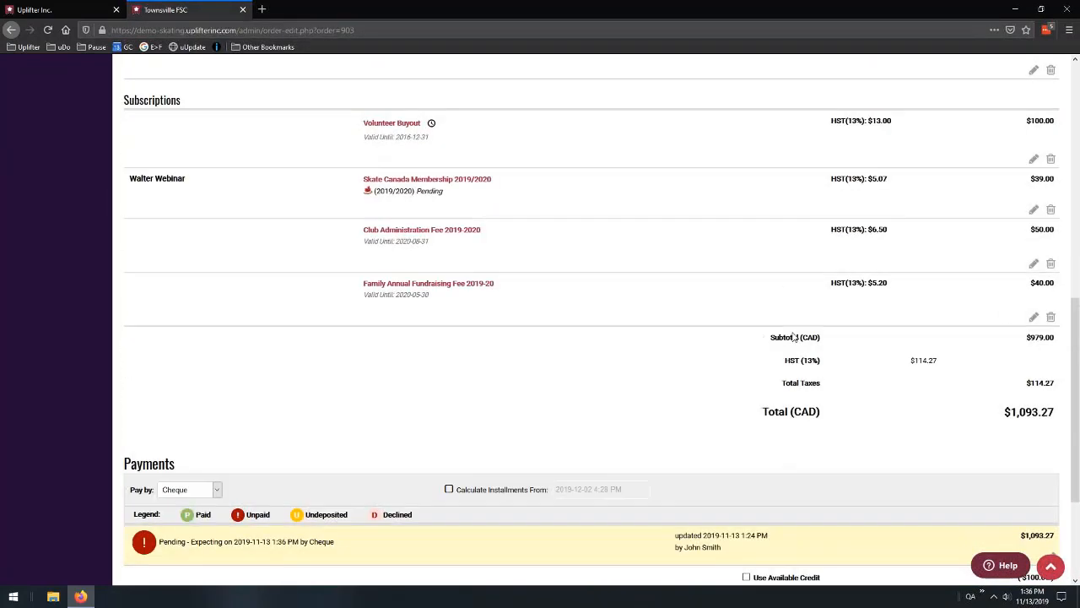
# Delete the Family Annual Fundraising Fee 2019-20 from the invoice and accept the pending cheque payment's edit without changing its amount
pyautogui.click(1051, 315)
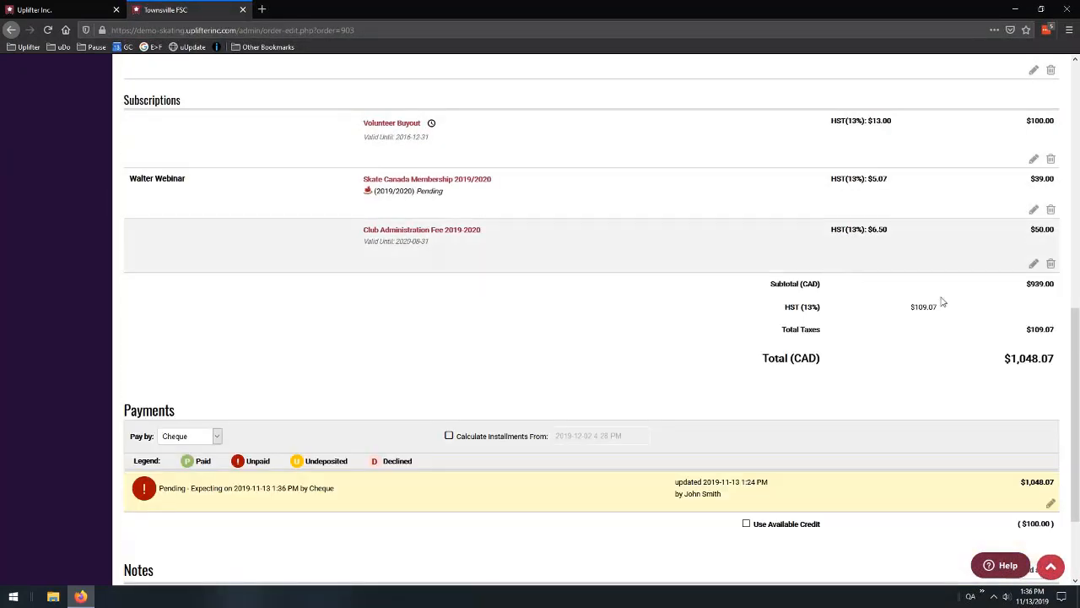
pyautogui.scroll(-3, 971, 330)
pyautogui.click(1051, 377)
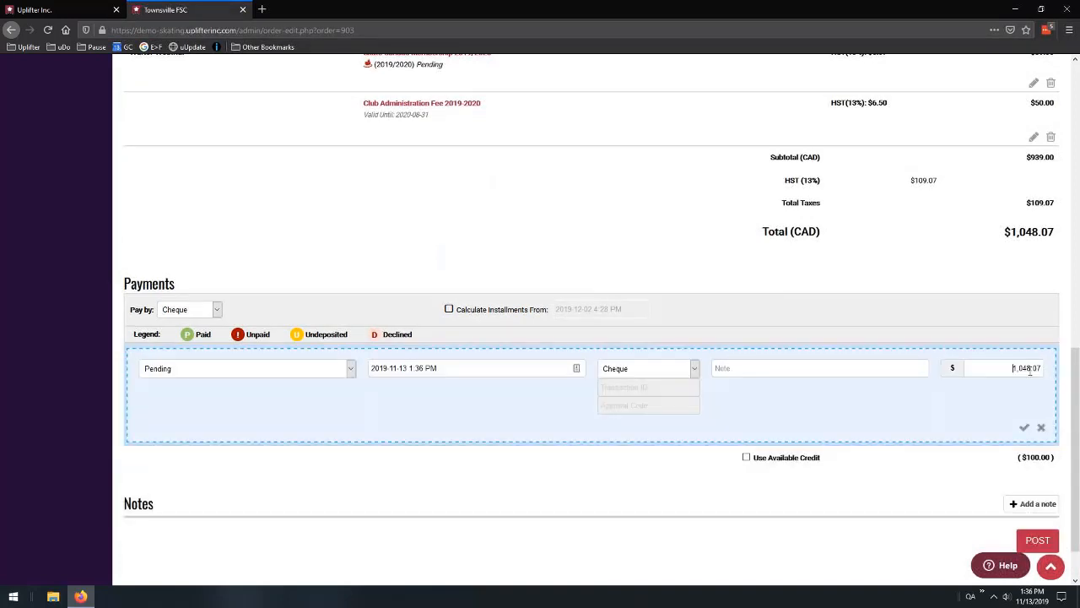
pyautogui.click(1024, 430)
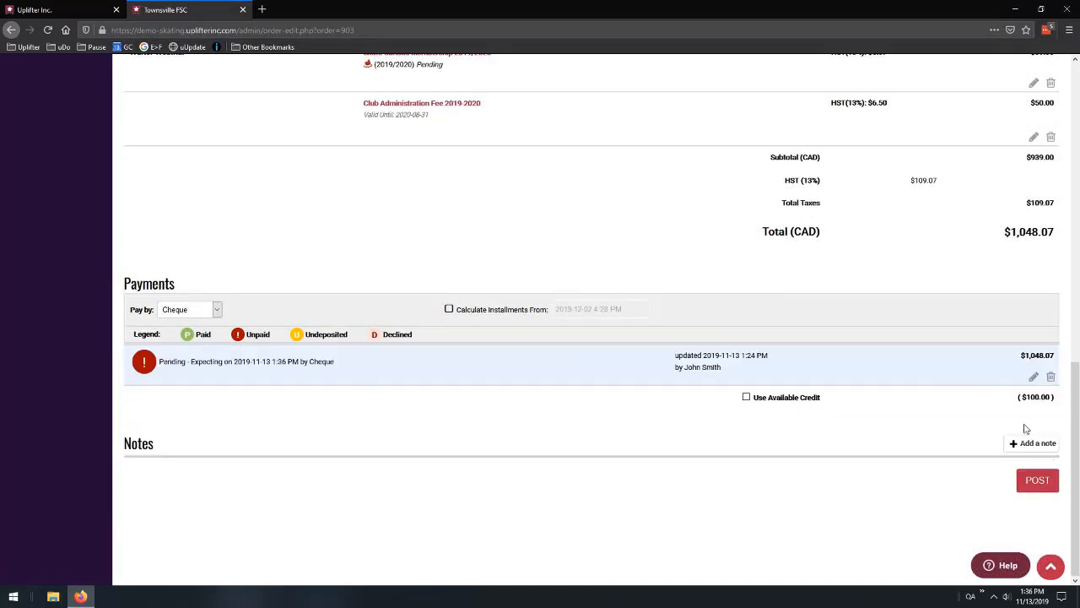
pyautogui.scroll(5, 687, 299)
pyautogui.scroll(-3, 788, 261)
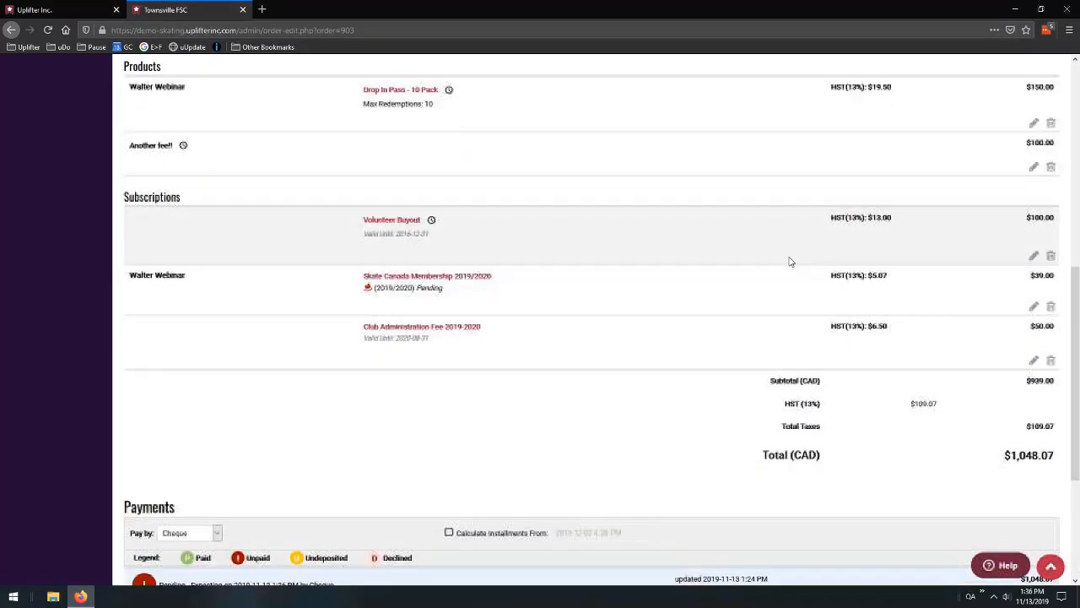
# Leave the invoice without saving and filter the invoices list by the Pending invoice status
pyautogui.scroll(12, 572, 236)
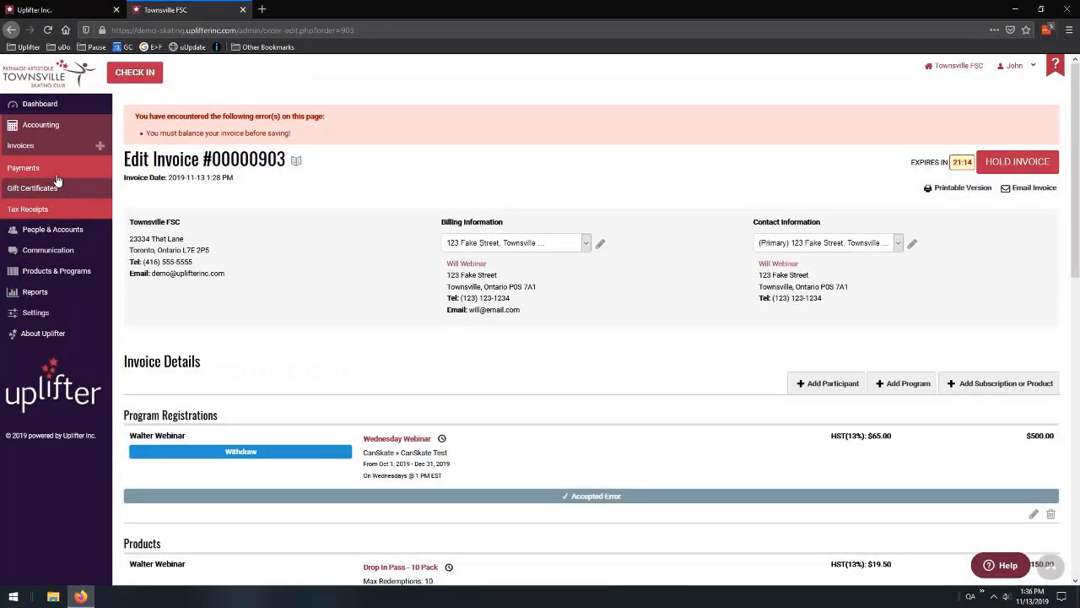
pyautogui.click(57, 184)
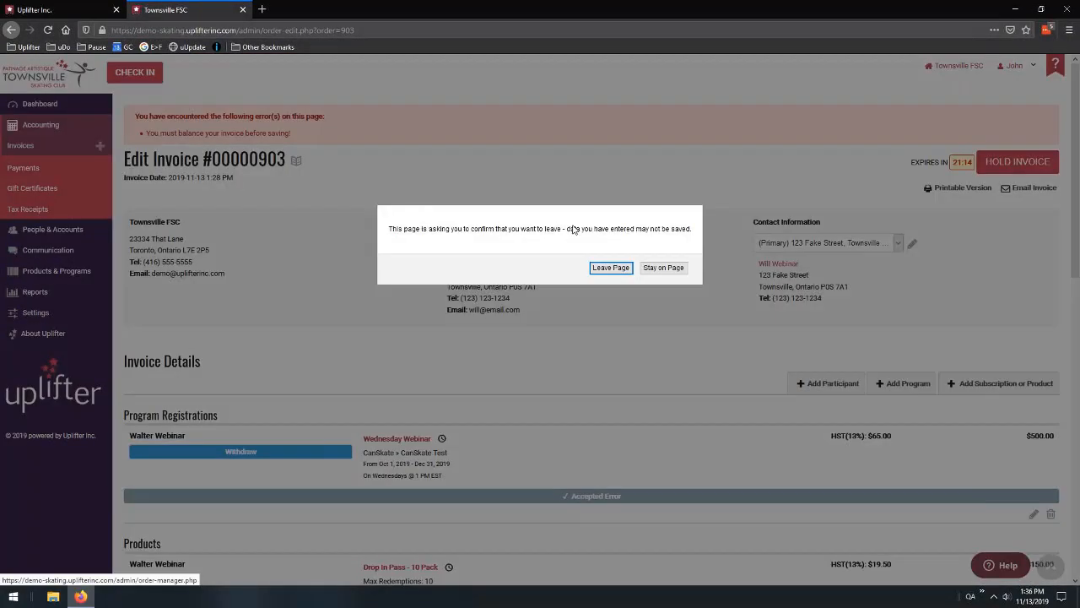
pyautogui.click(544, 268)
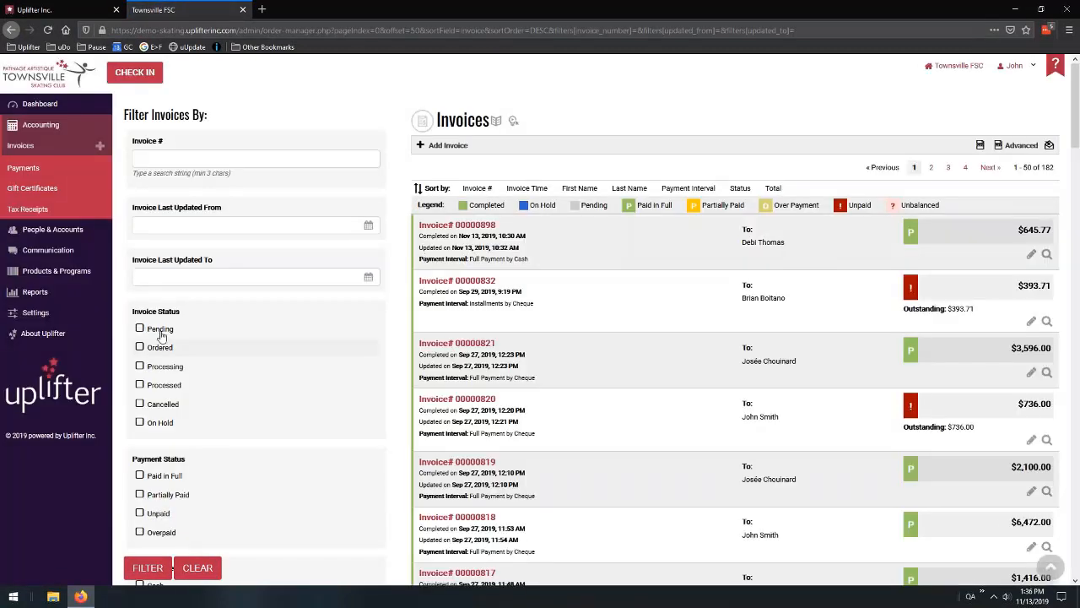
pyautogui.click(160, 331)
pyautogui.click(166, 565)
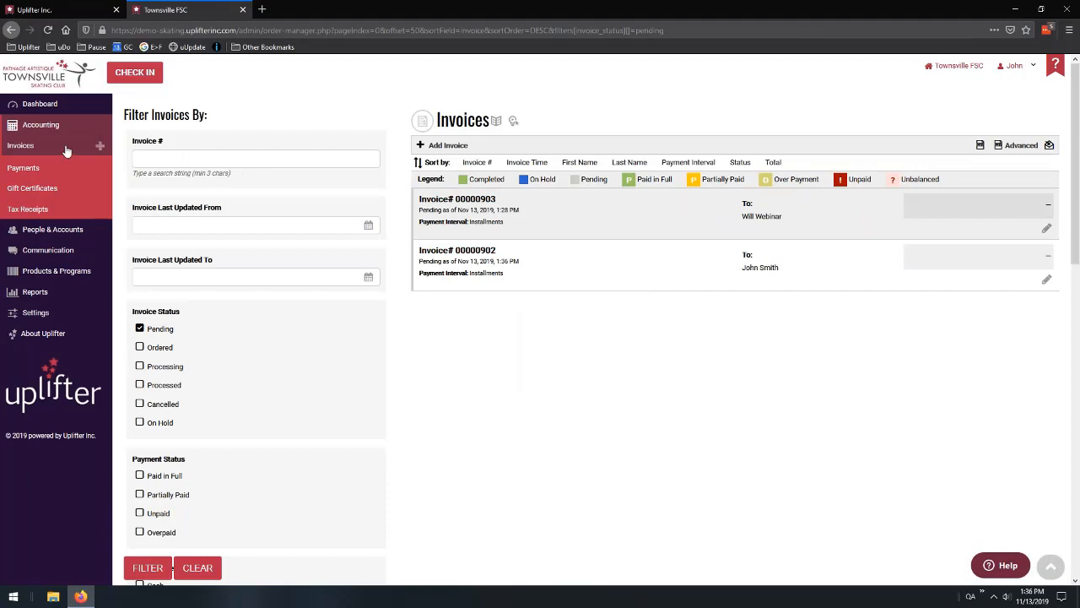
# Create a new invoice for the member found by searching for "web"
pyautogui.click(100, 145)
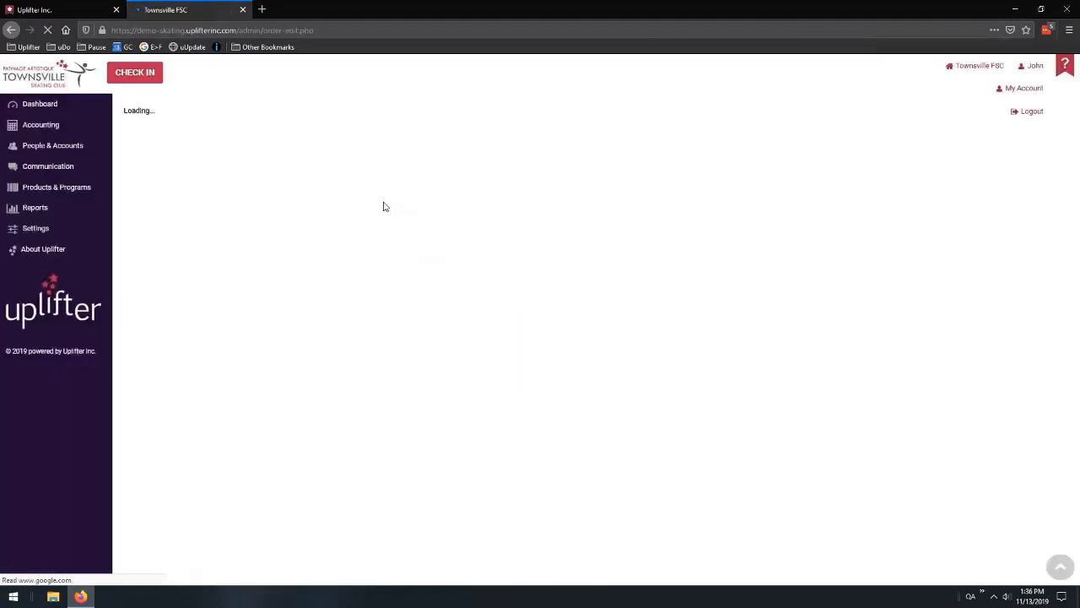
pyautogui.click(177, 177)
pyautogui.write('web')
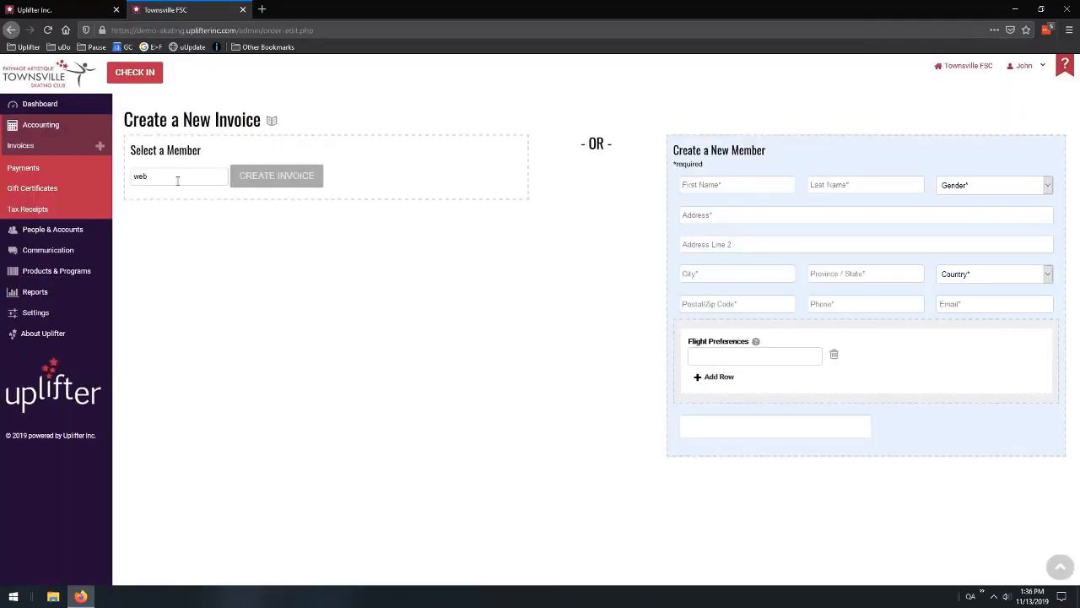
pyautogui.click(164, 195)
pyautogui.click(296, 183)
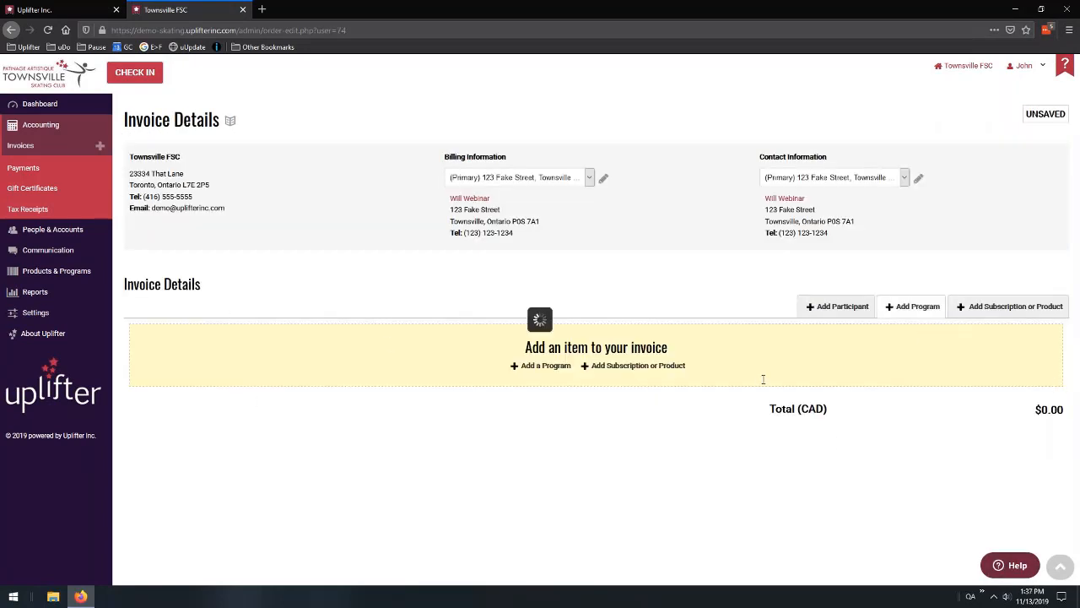
# Search the current programs for "web" and add the Wednesday Webinar program to the new invoice
pyautogui.scroll(-1, 798, 338)
pyautogui.click(159, 353)
pyautogui.write('web')
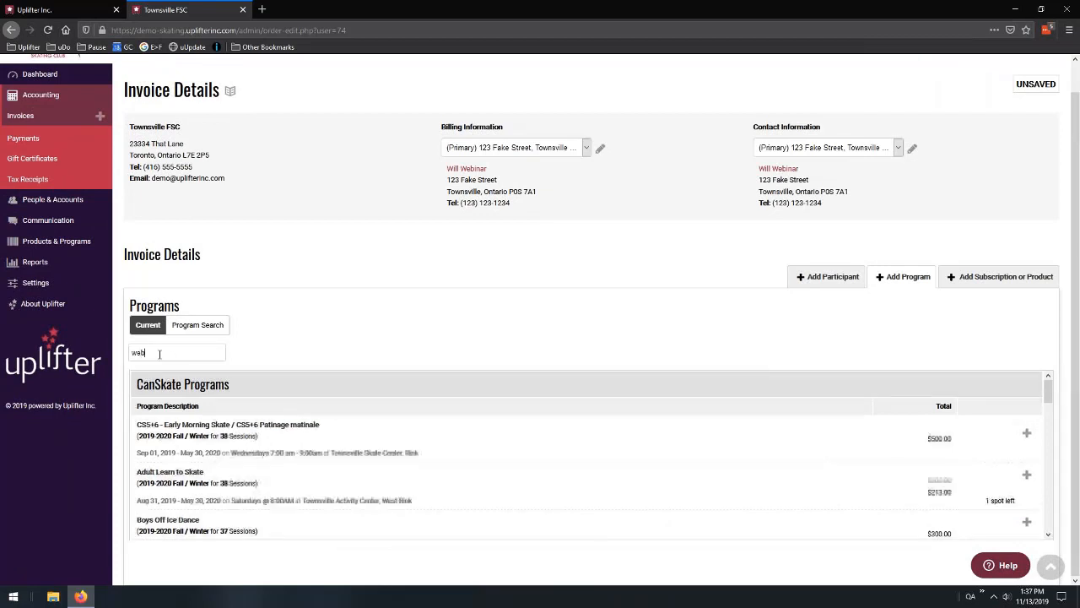
pyautogui.click(1027, 433)
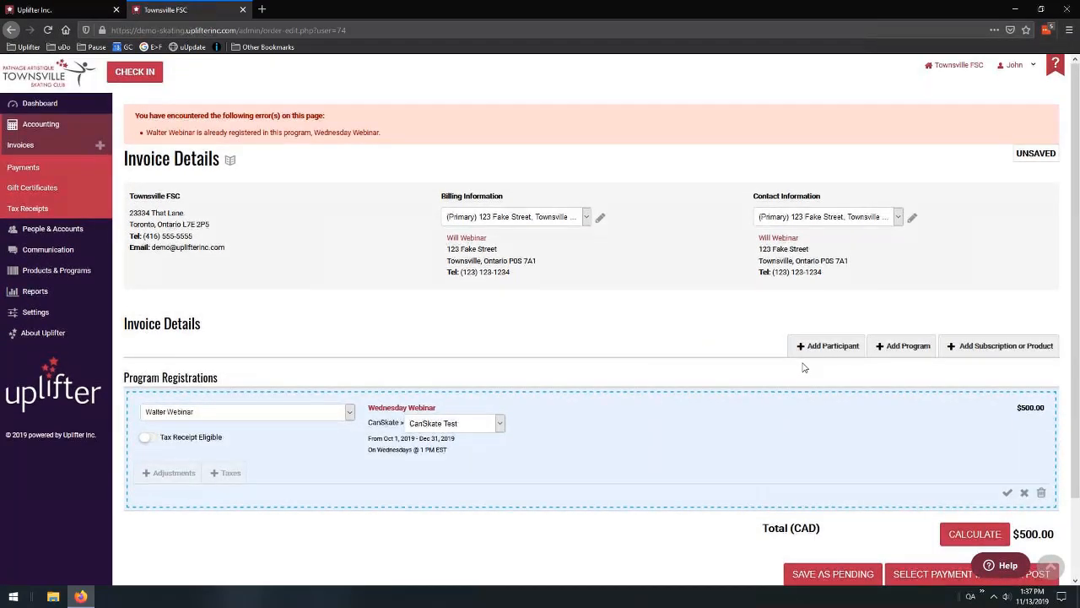
pyautogui.scroll(-1, 806, 367)
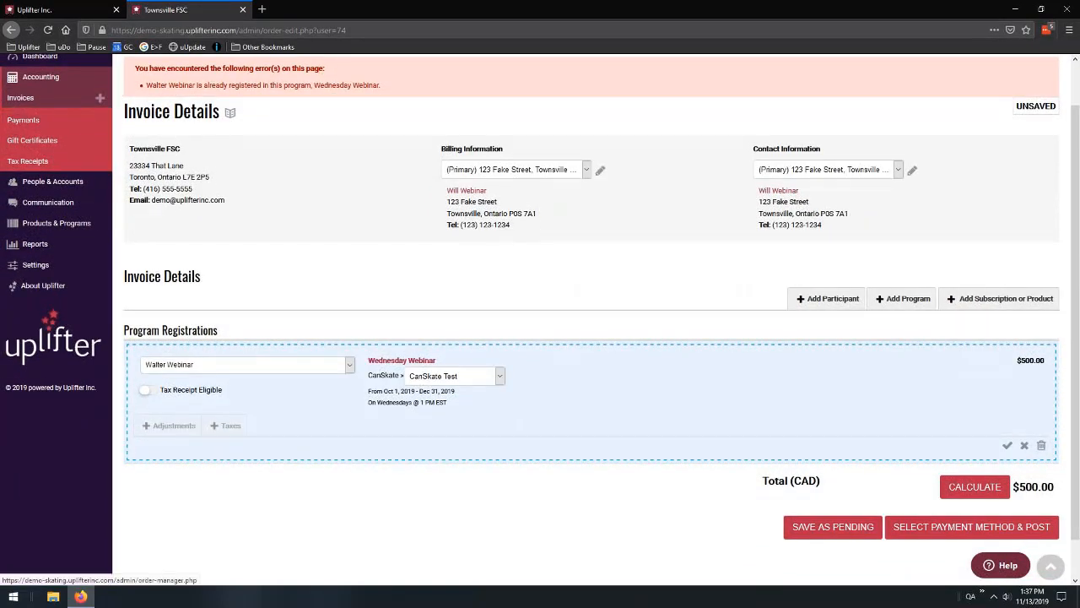
# Open the same member's earlier pending invoice in a separate tab and delete its program registration, product and subscription items
pyautogui.click(59, 101)
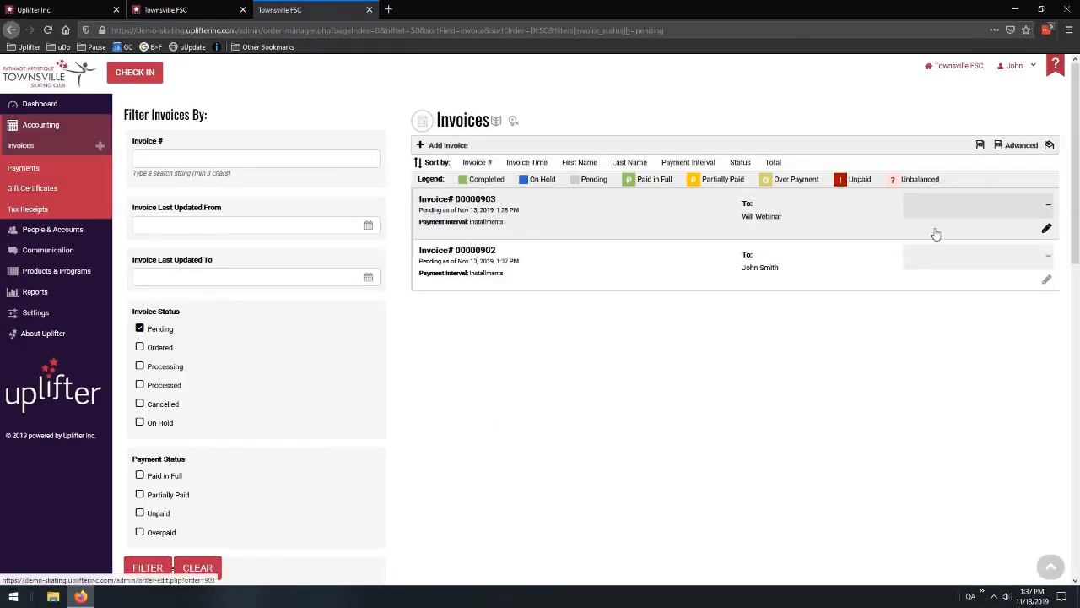
pyautogui.click(668, 285)
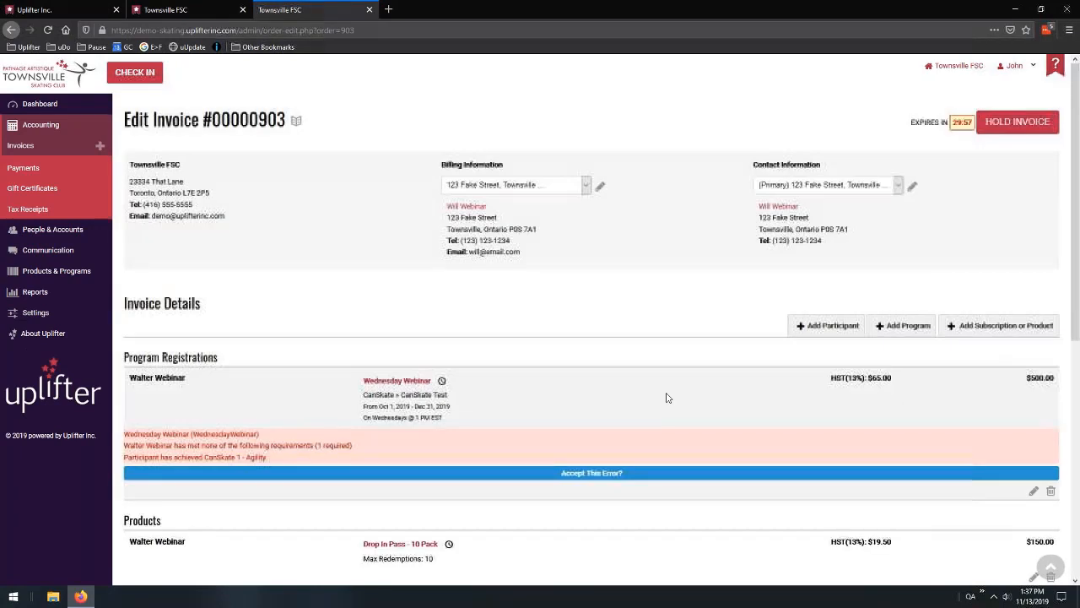
pyautogui.scroll(-1, 1040, 416)
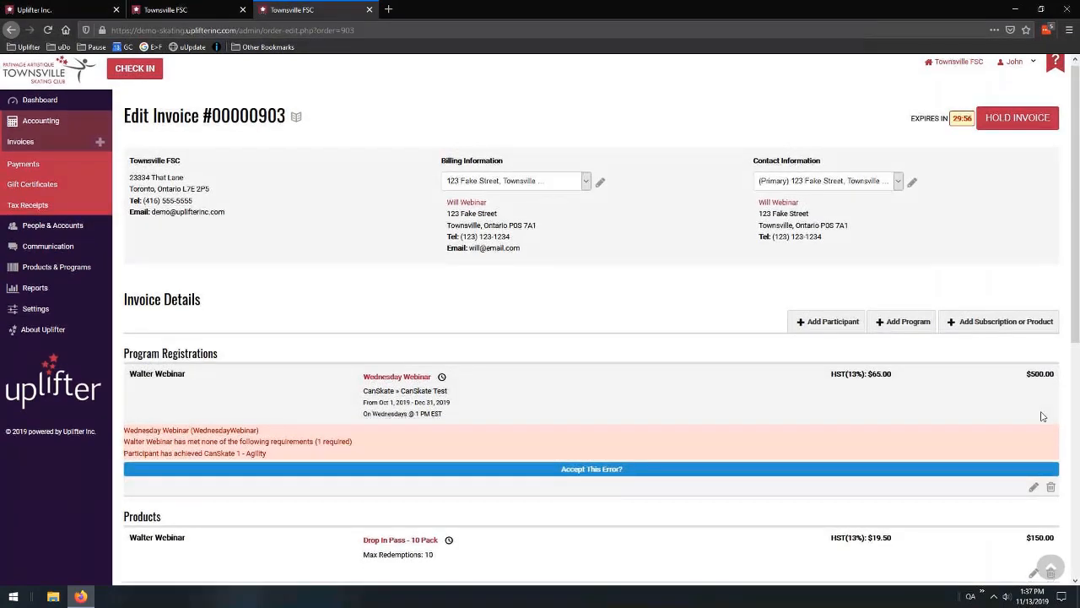
pyautogui.scroll(-5, 1041, 415)
# Recalculate the emptied invoice and post it without any payment
pyautogui.click(976, 446)
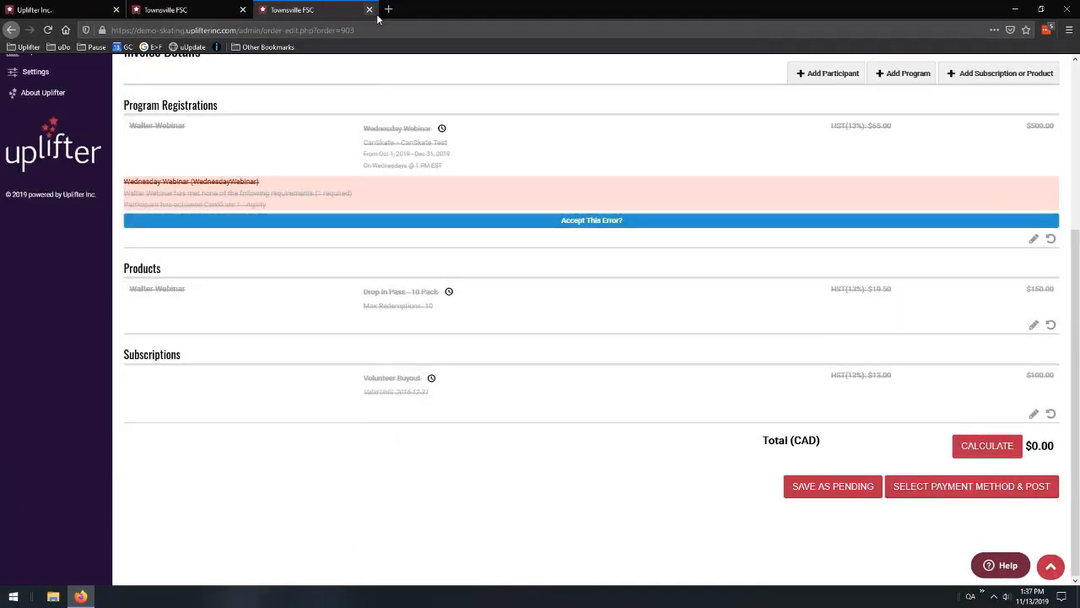
pyautogui.click(954, 486)
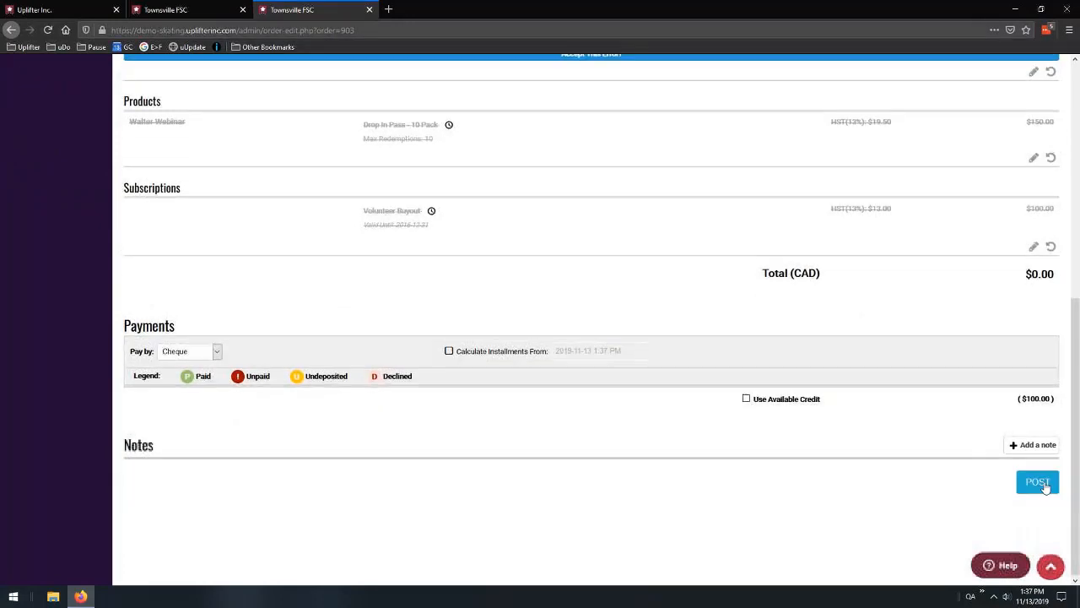
pyautogui.click(1038, 481)
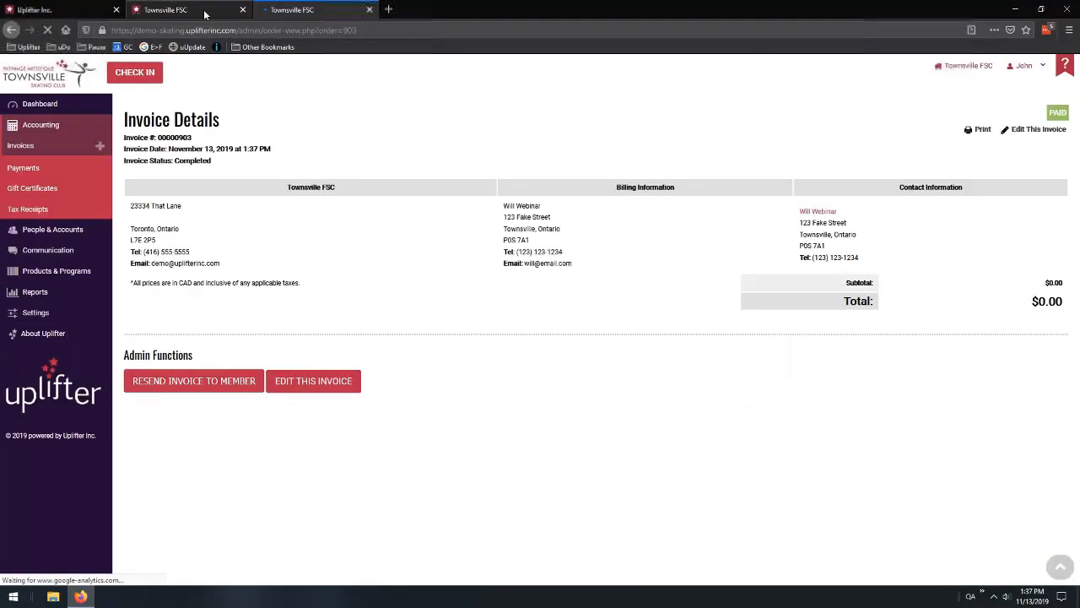
# Switch back to the new Wednesday Webinar invoice, calculate its total and post it with a pending cheque payment
pyautogui.click(205, 9)
pyautogui.click(967, 483)
pyautogui.scroll(-2, 906, 358)
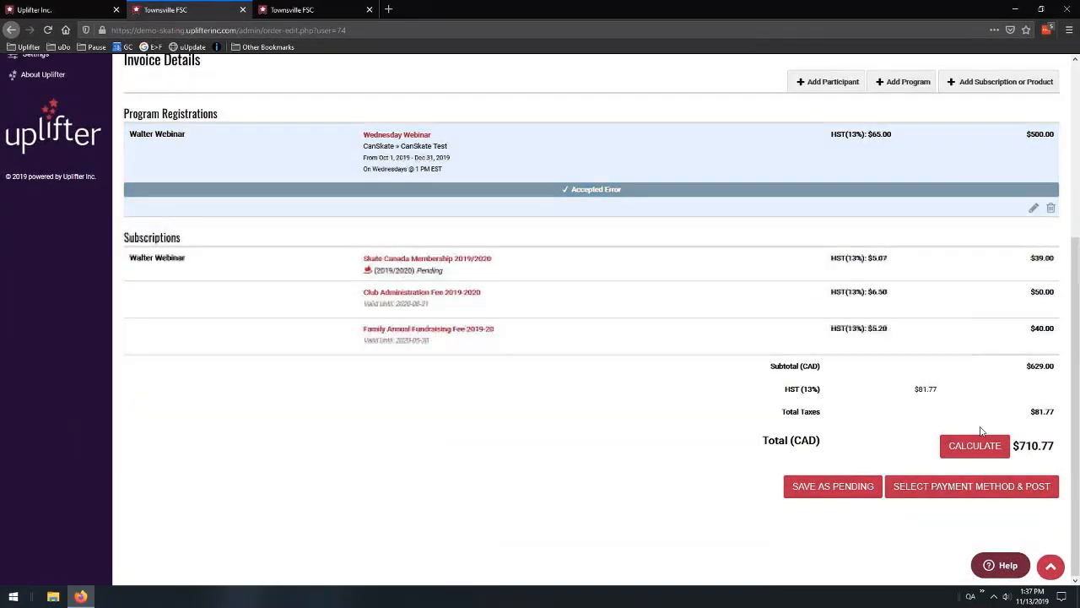
pyautogui.click(955, 487)
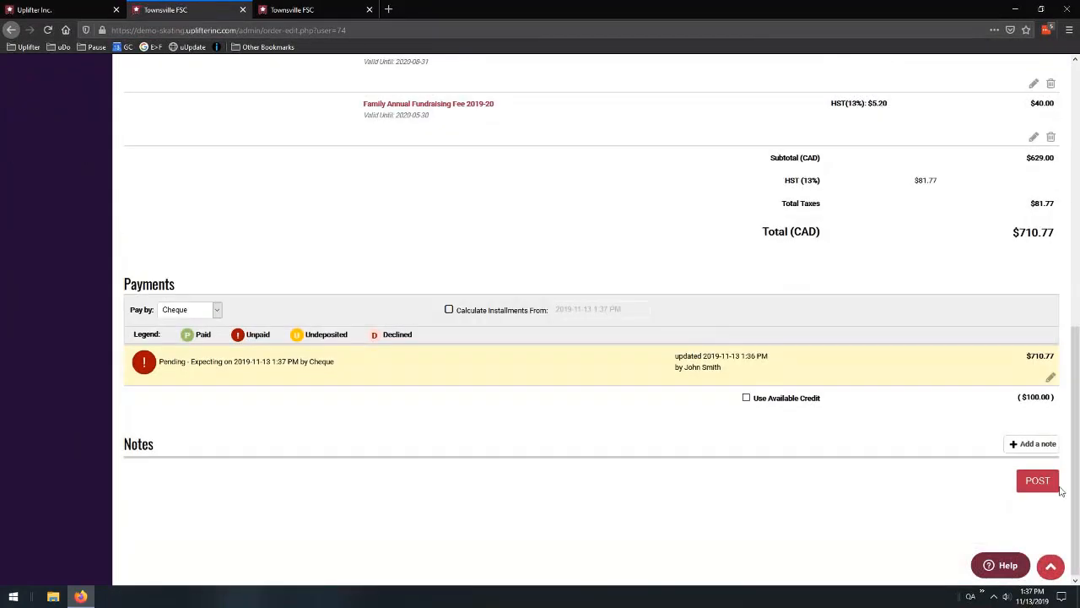
pyautogui.click(1043, 487)
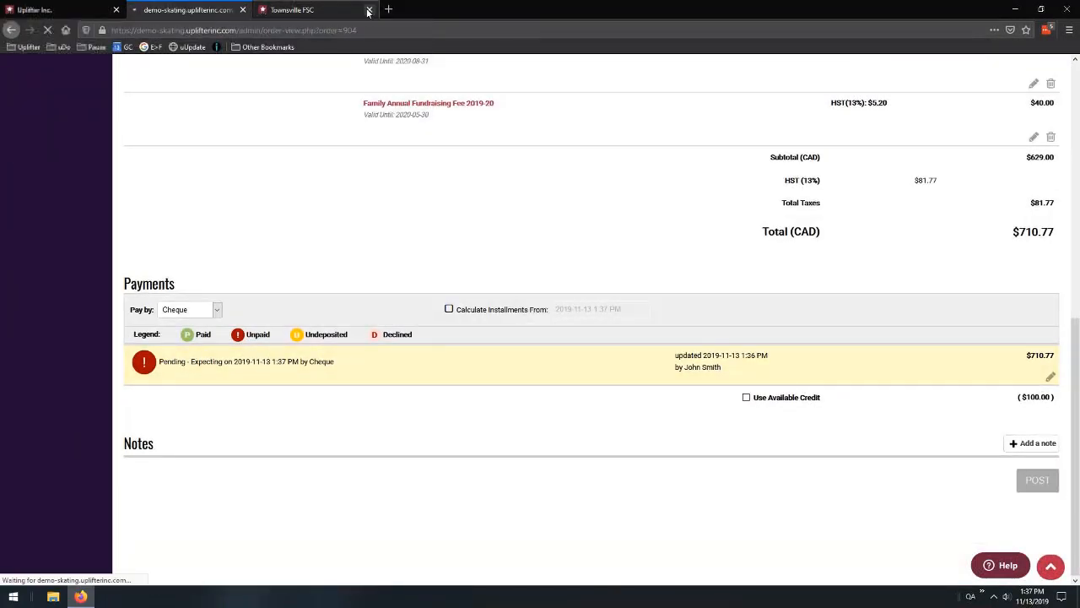
# Review the posted invoice's registration, subscriptions, totals, cheque payment details and admin functions
pyautogui.scroll(-5, 636, 258)
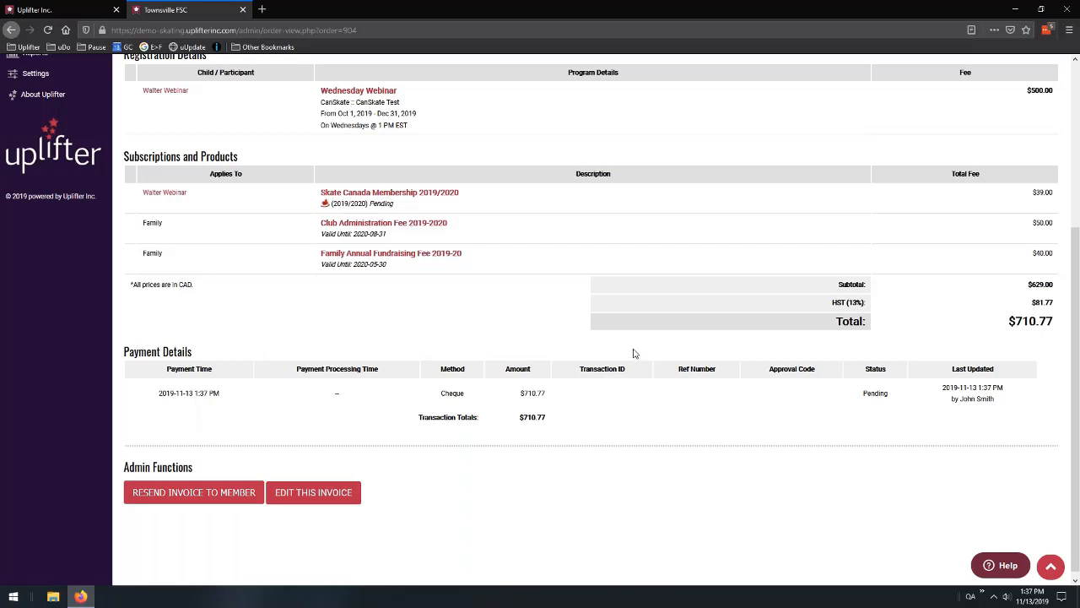
pyautogui.scroll(3, 634, 353)
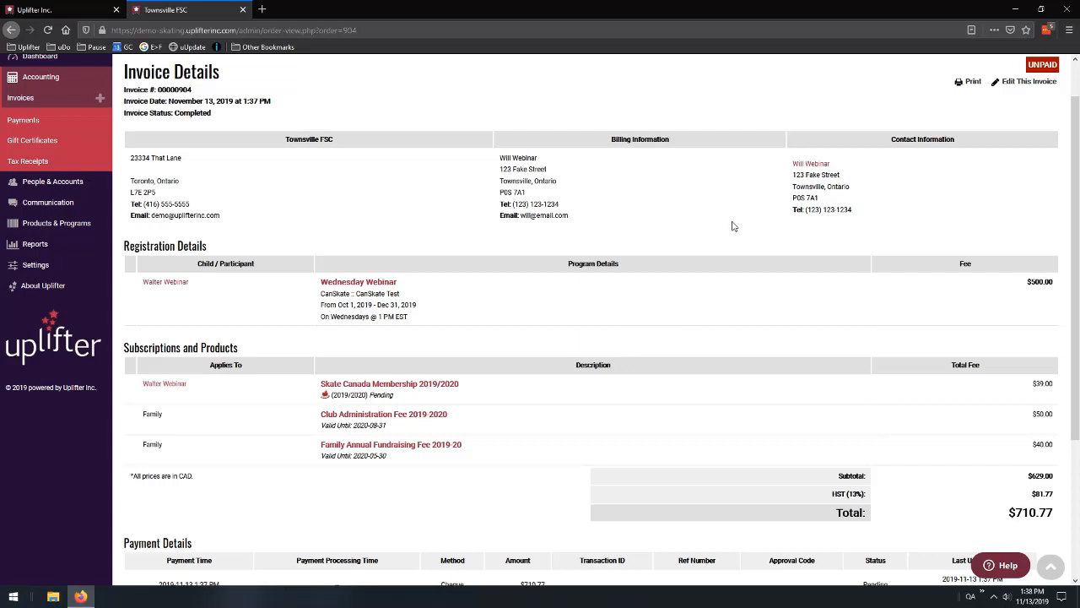
pyautogui.scroll(1, 687, 254)
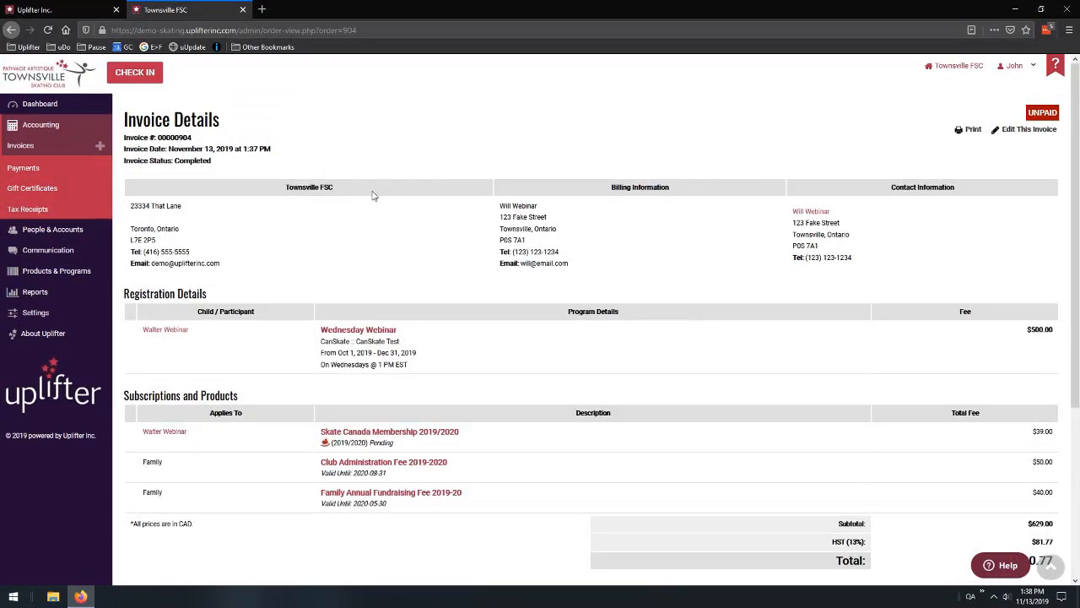
pyautogui.scroll(-1, 373, 192)
pyautogui.scroll(-4, 444, 144)
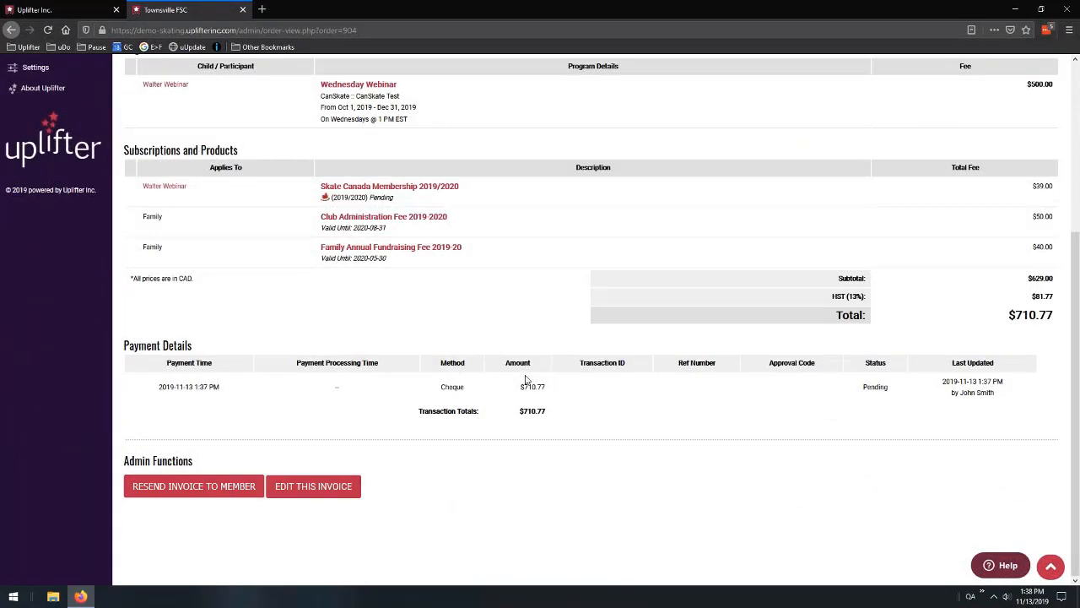
pyautogui.moveTo(446, 387); pyautogui.dragTo(465, 387)
pyautogui.click(469, 328)
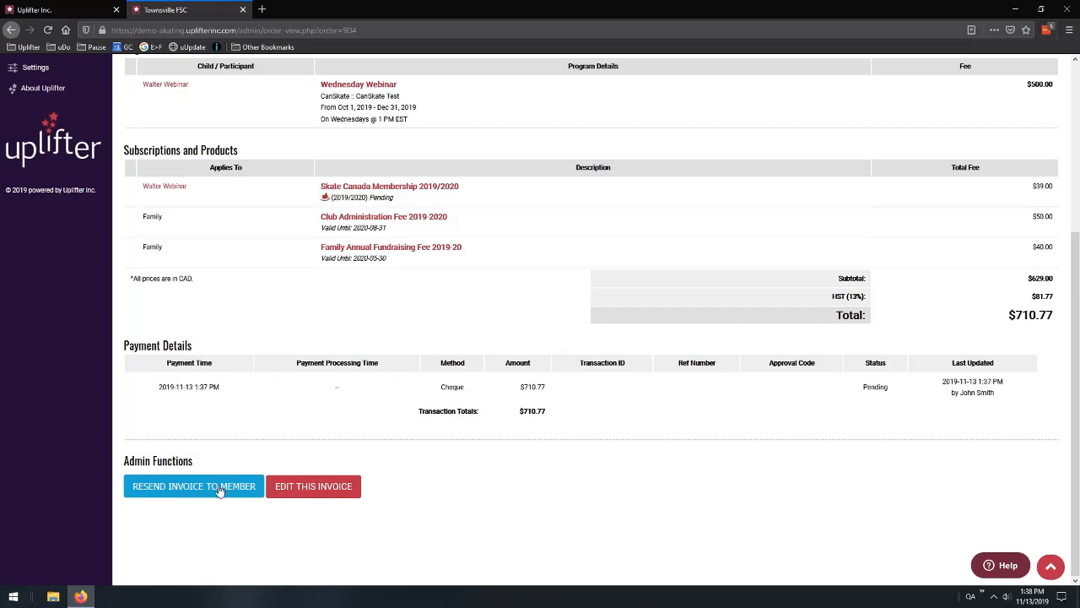
pyautogui.scroll(5, 591, 472)
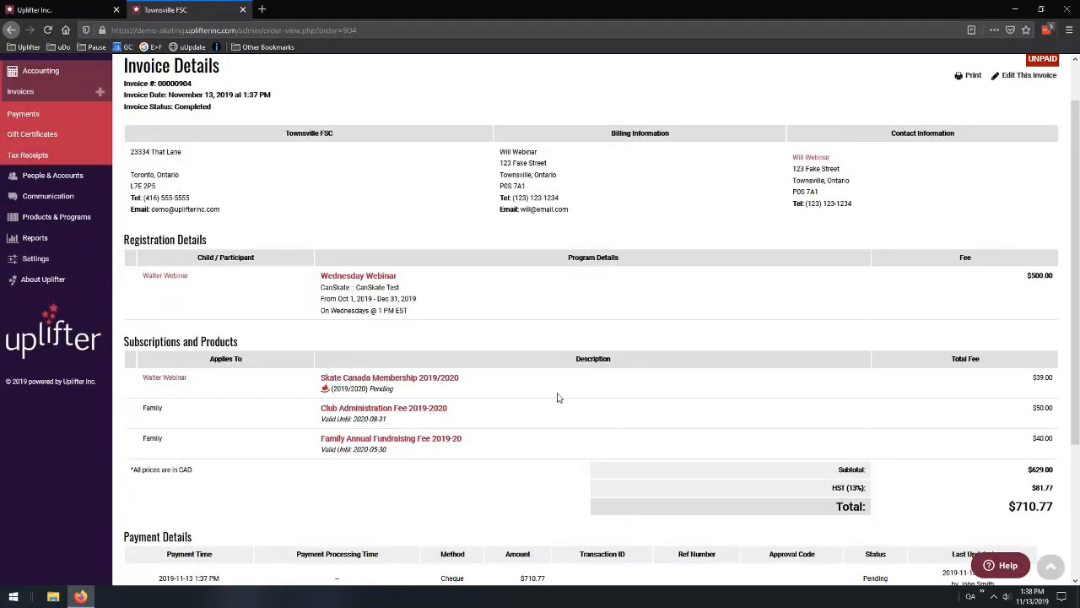
pyautogui.scroll(-5, 478, 364)
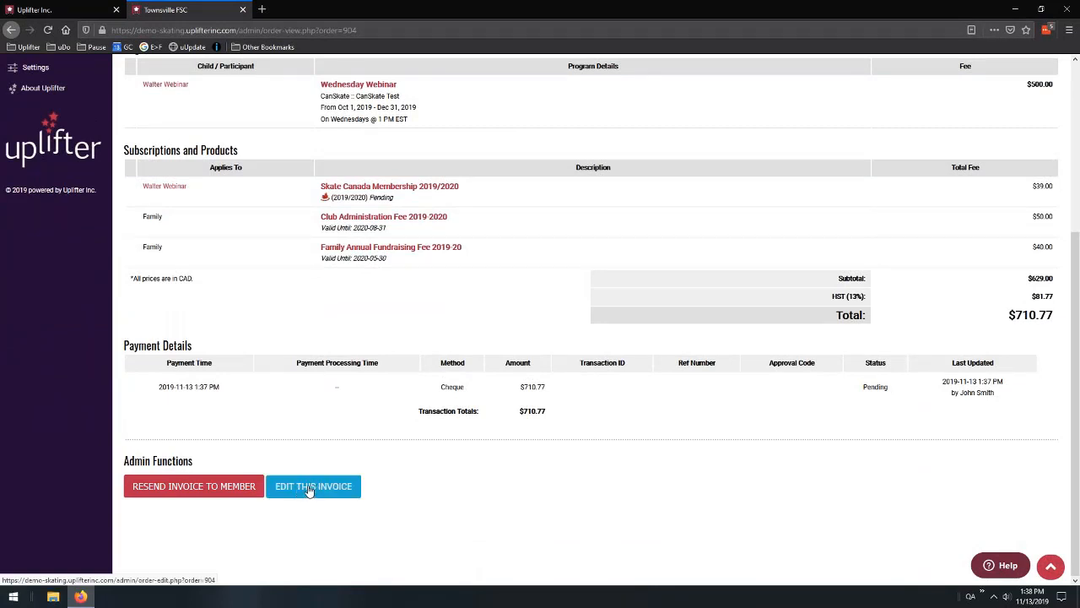
pyautogui.scroll(3, 313, 490)
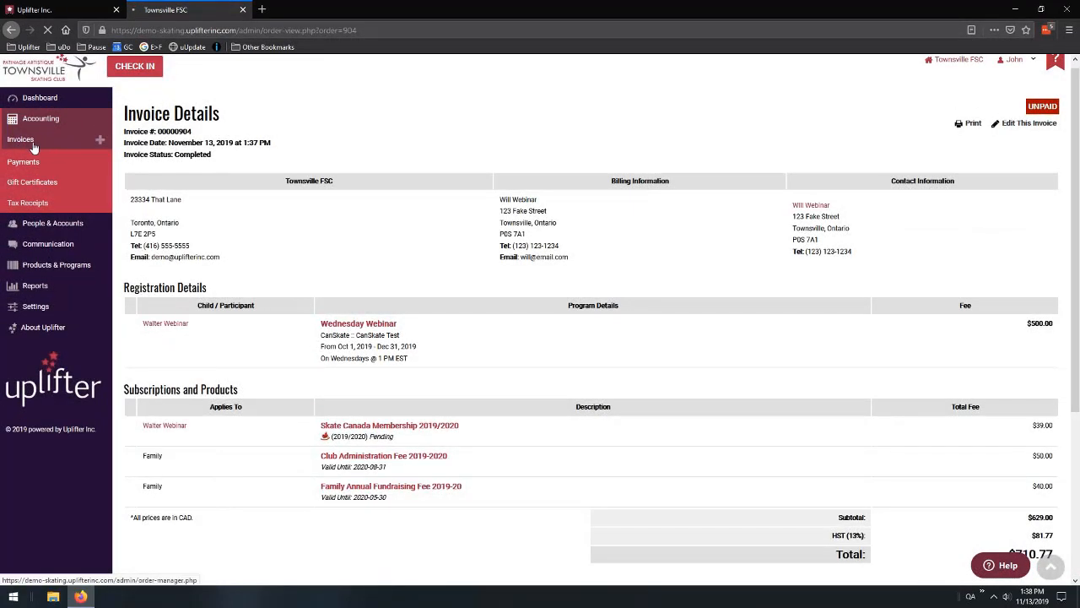
# Open the newly posted unpaid invoice for editing from the invoices list and withdraw the participant from the Wednesday Webinar program
pyautogui.click(30, 142)
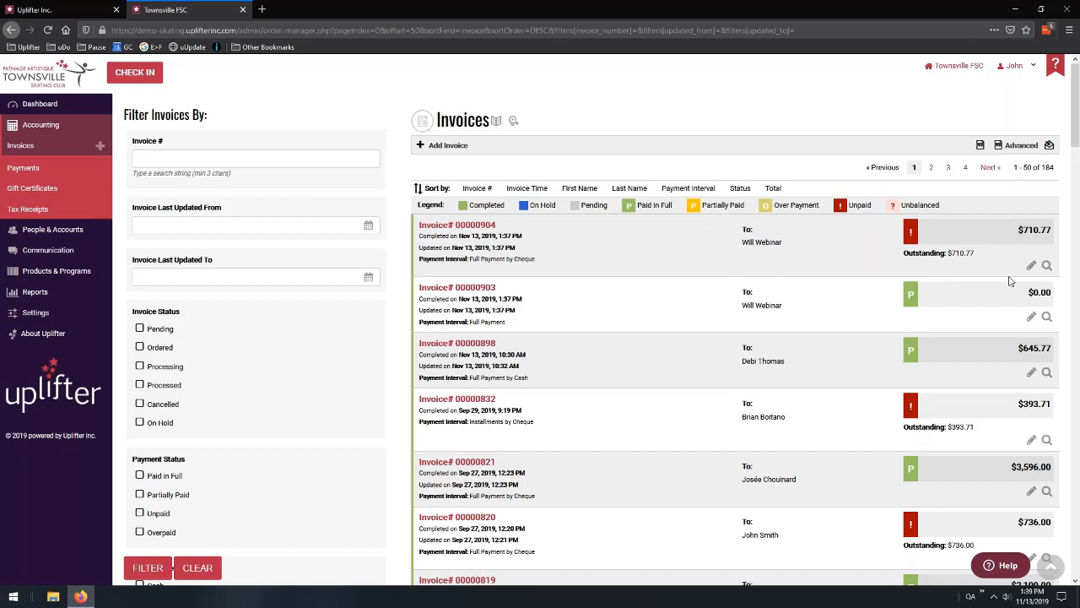
pyautogui.click(1032, 266)
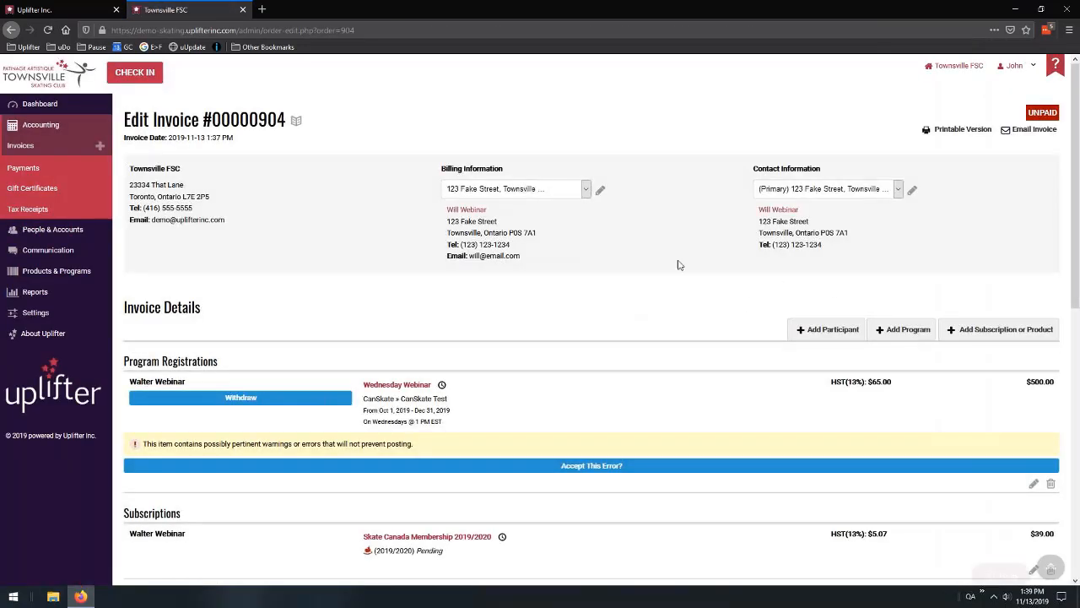
pyautogui.scroll(-2, 624, 233)
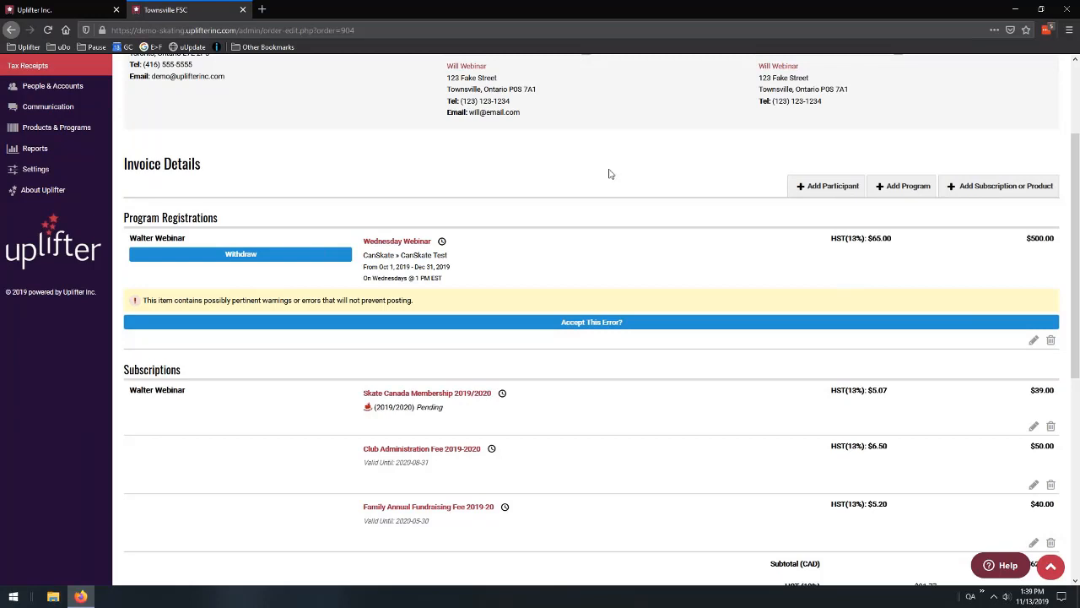
pyautogui.click(242, 255)
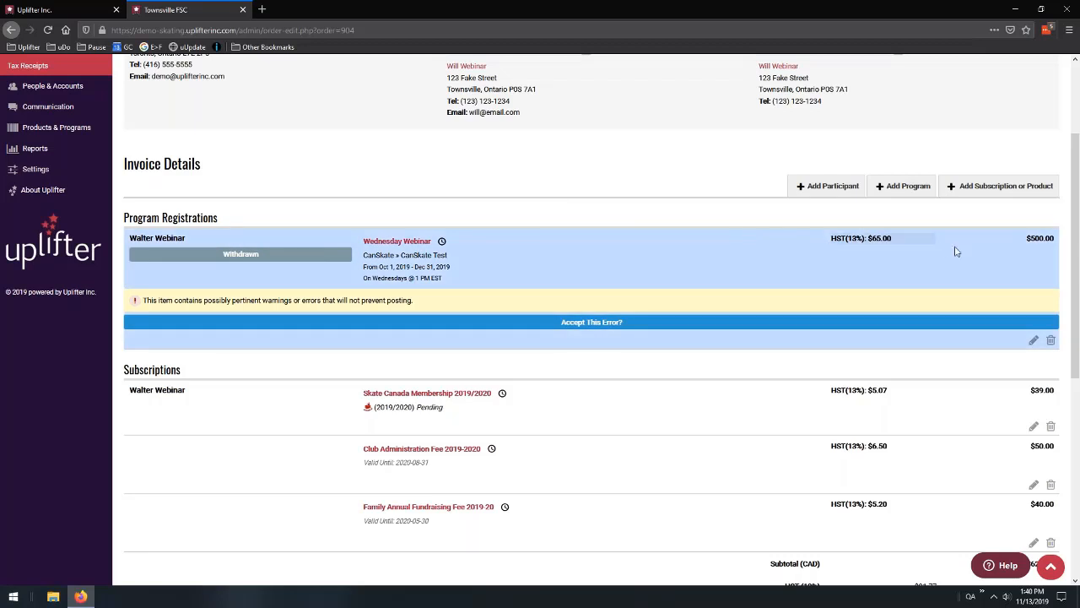
# Open the withdrawn Wednesday Webinar registration for editing and check its participant and CanSkate category choices
pyautogui.click(1034, 341)
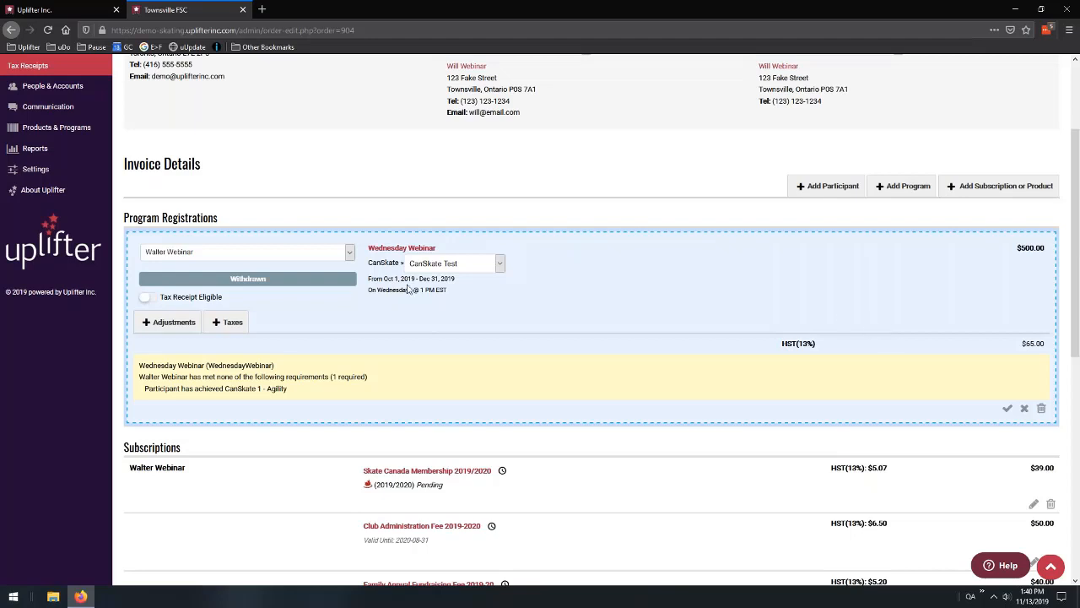
pyautogui.click(342, 253)
pyautogui.click(465, 264)
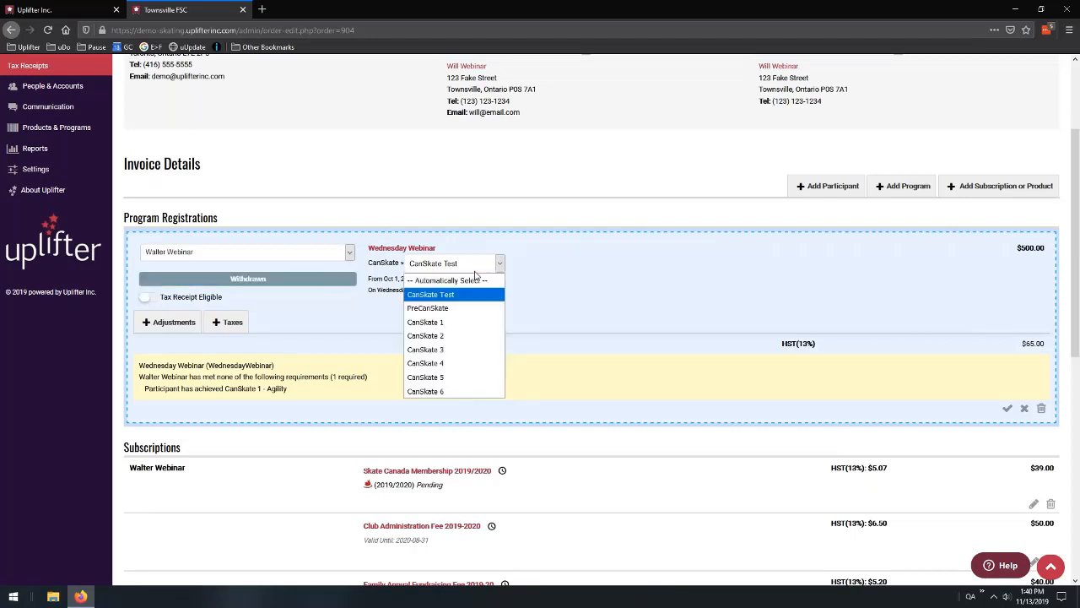
pyautogui.click(592, 295)
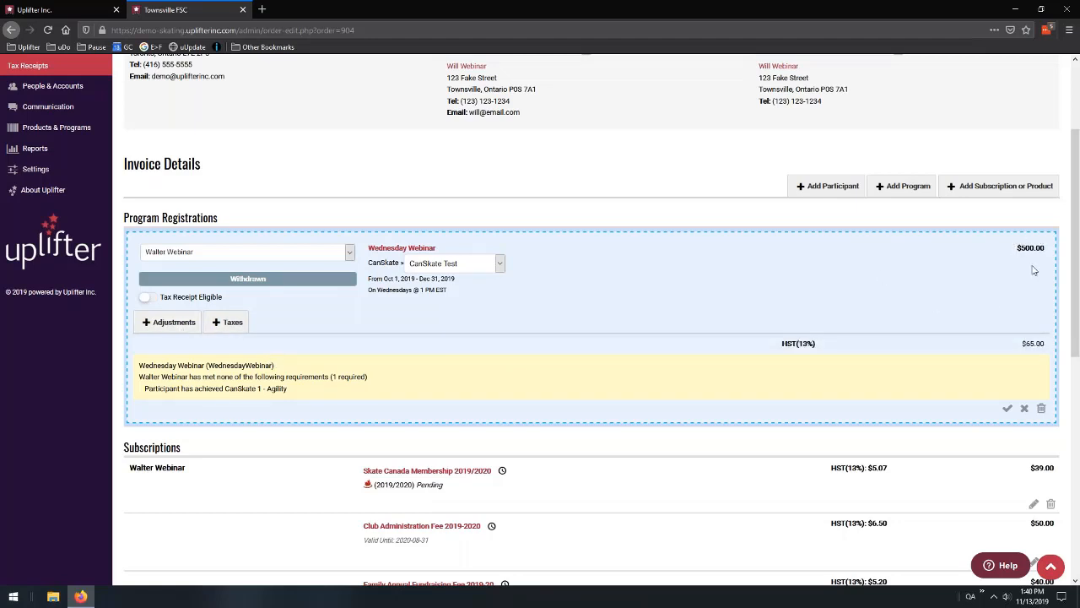
# Open the adjustments for the withdrawn registration and examine the custom description option and the available preset discounts
pyautogui.click(165, 324)
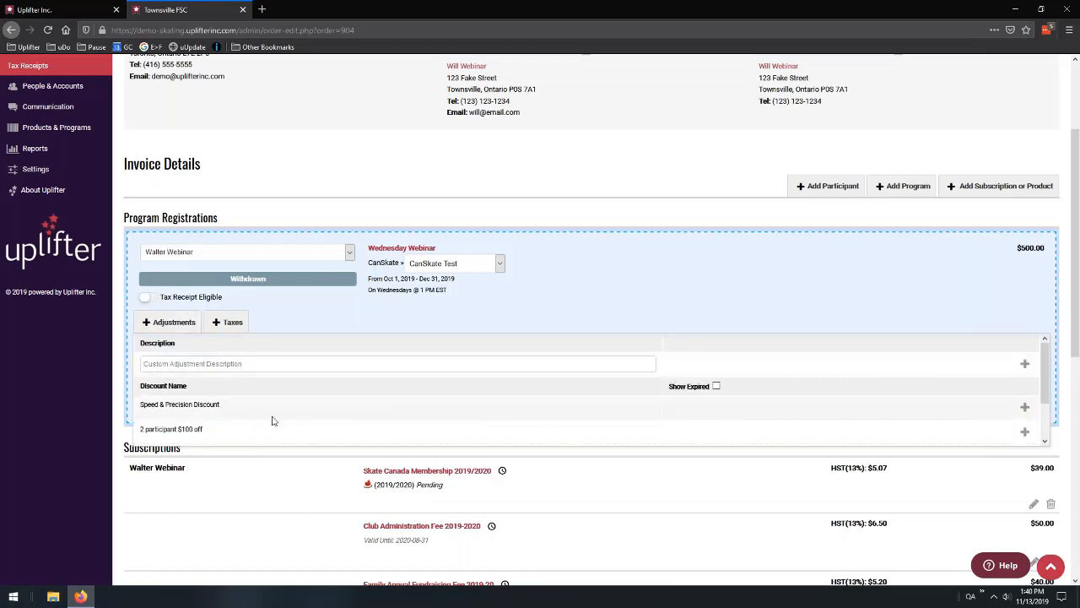
pyautogui.click(262, 361)
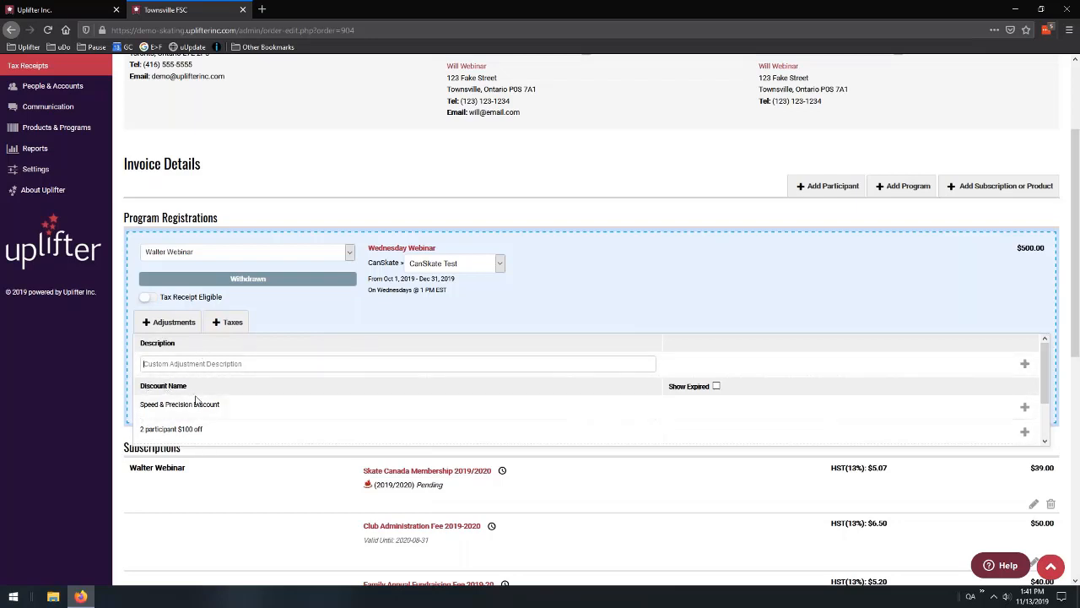
pyautogui.scroll(-1, 340, 380)
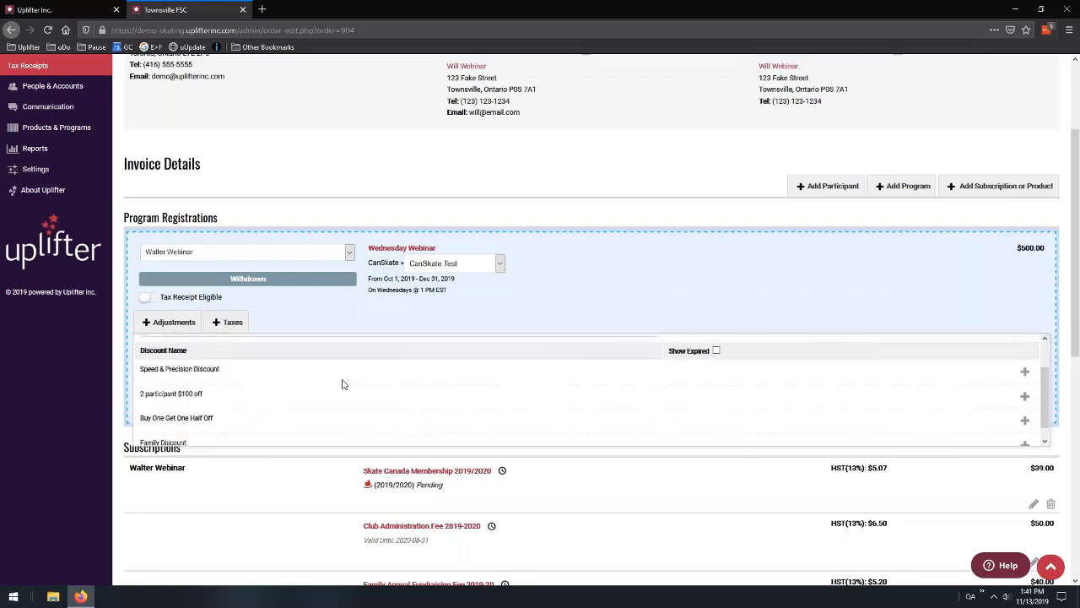
pyautogui.scroll(1, 287, 397)
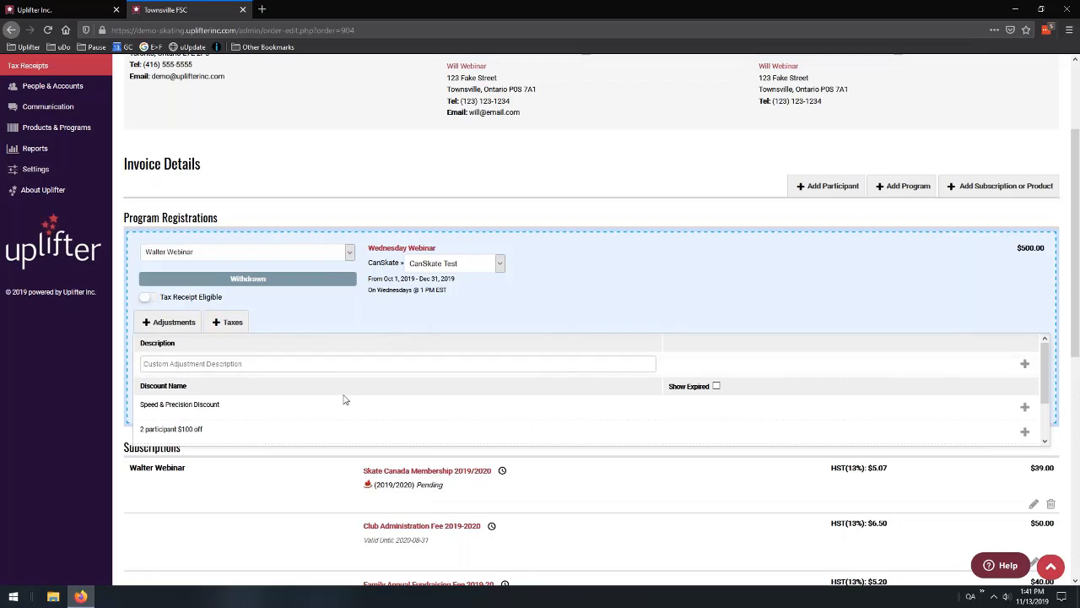
pyautogui.scroll(-1, 345, 400)
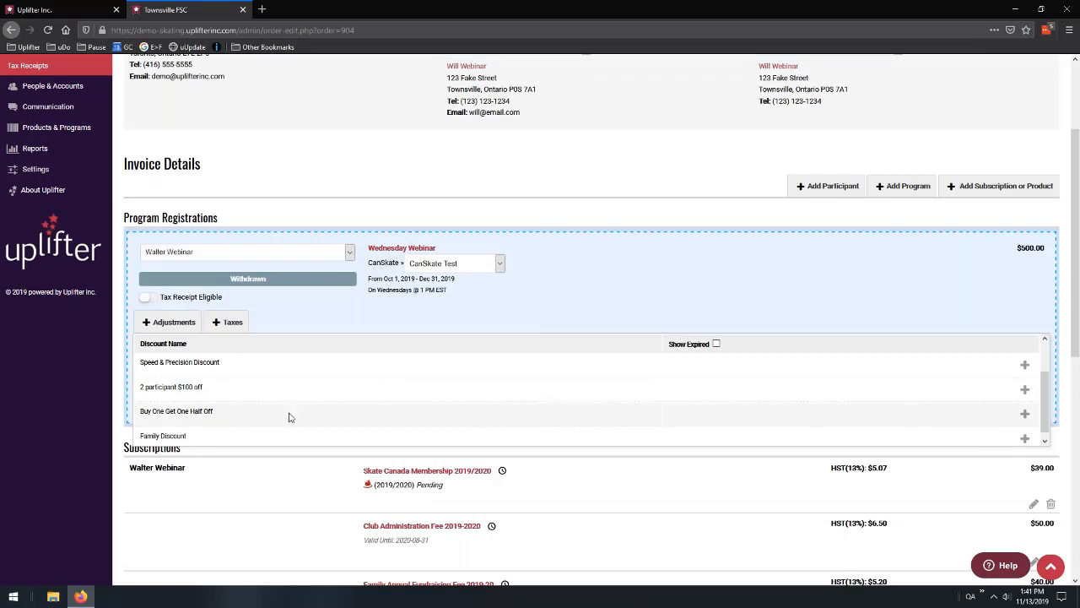
pyautogui.scroll(-1, 228, 397)
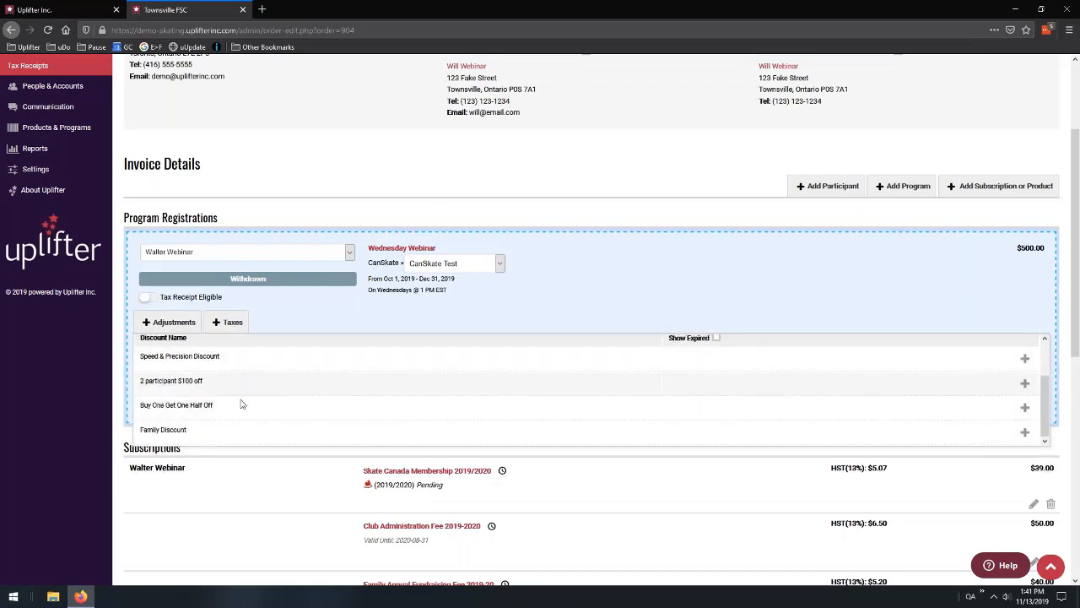
pyautogui.scroll(-2, 224, 386)
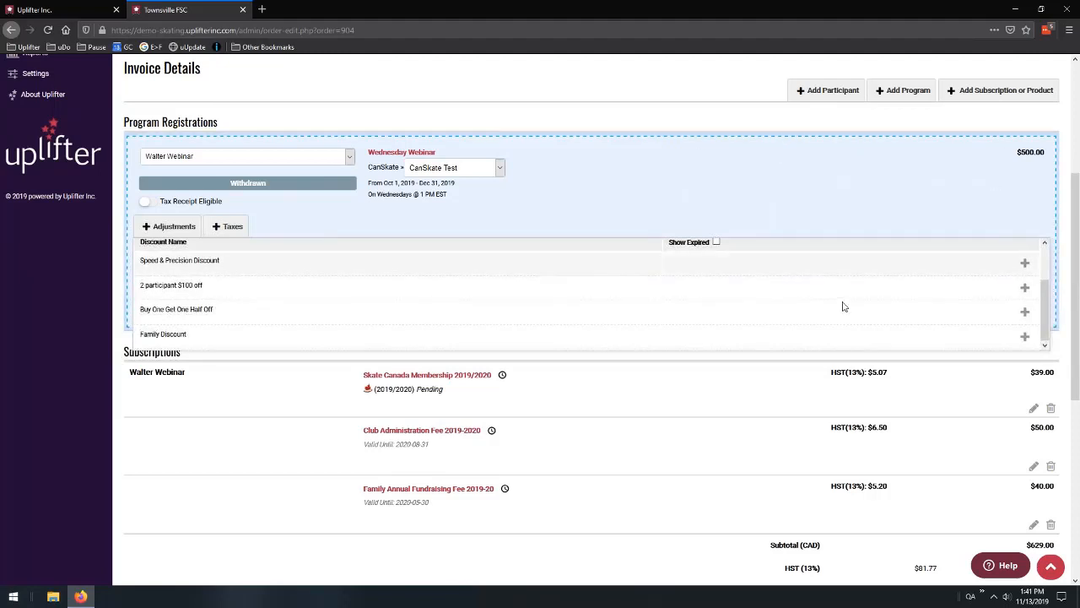
pyautogui.scroll(2, 767, 301)
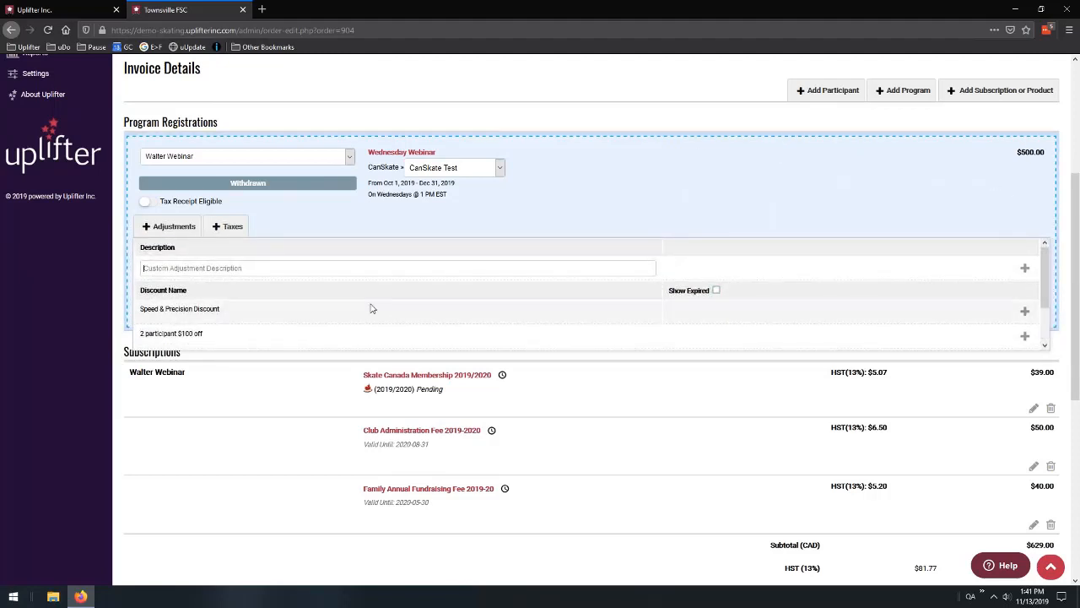
pyautogui.scroll(1, 287, 316)
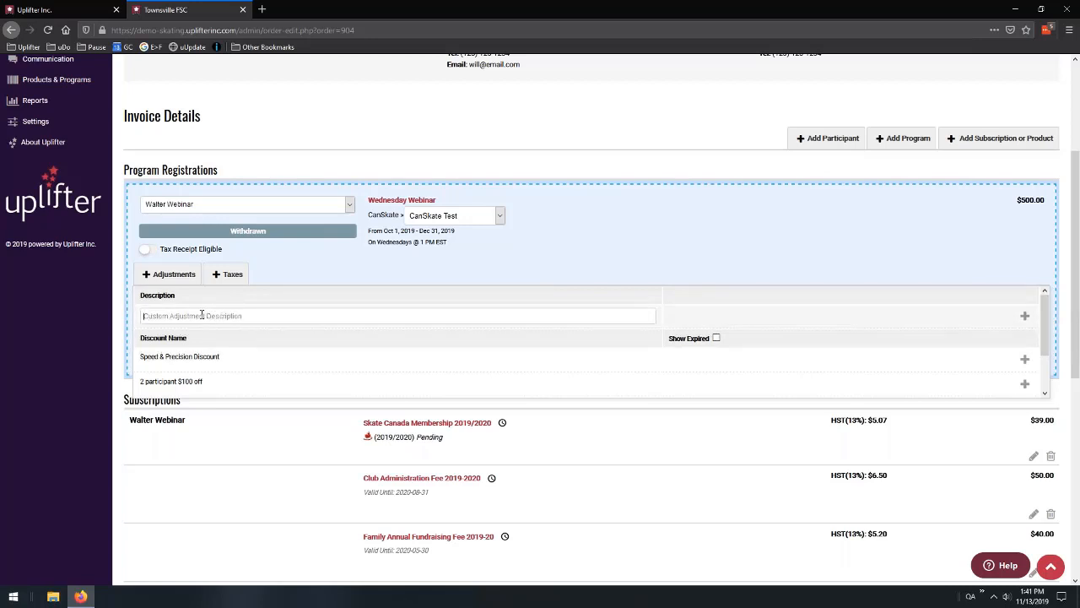
# Enter "Reduction" as the custom adjustment description for the withdrawn registration and select that text
pyautogui.write('Reduction')
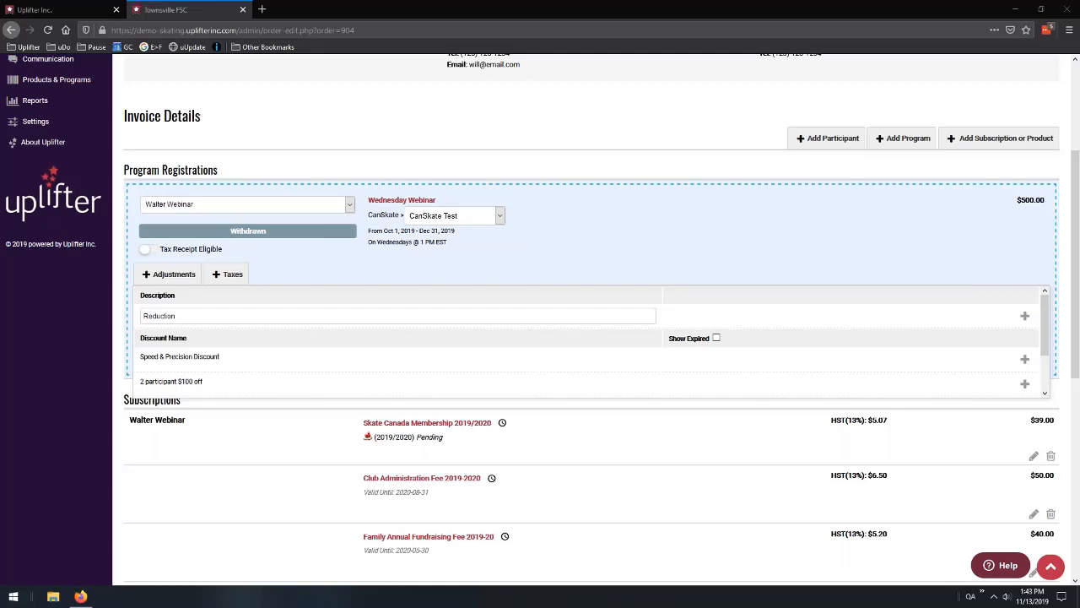
pyautogui.click(275, 318)
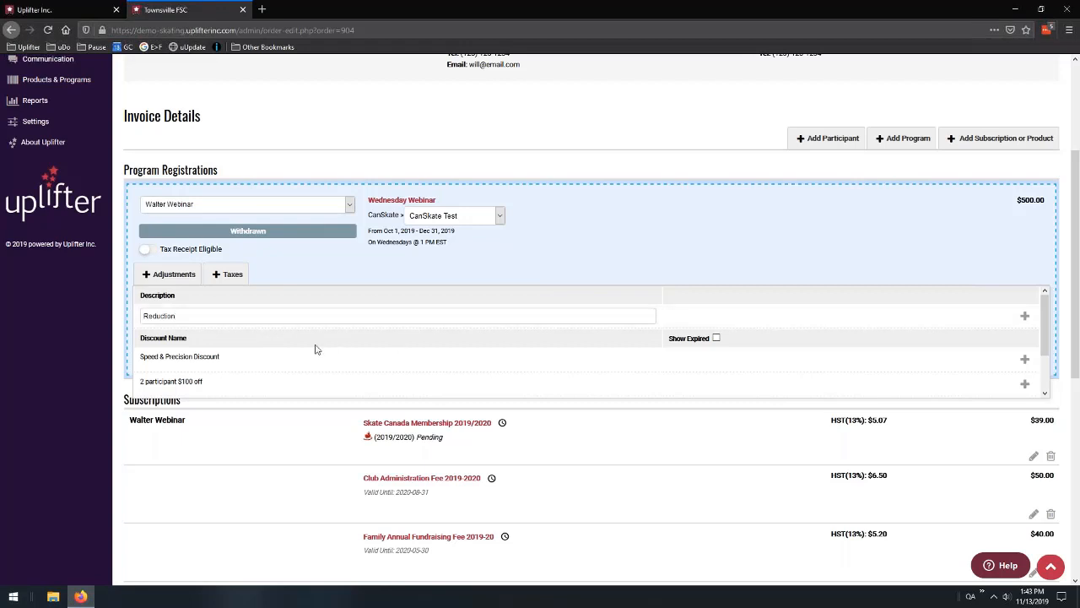
pyautogui.scroll(-2, 316, 348)
pyautogui.scroll(2, 234, 354)
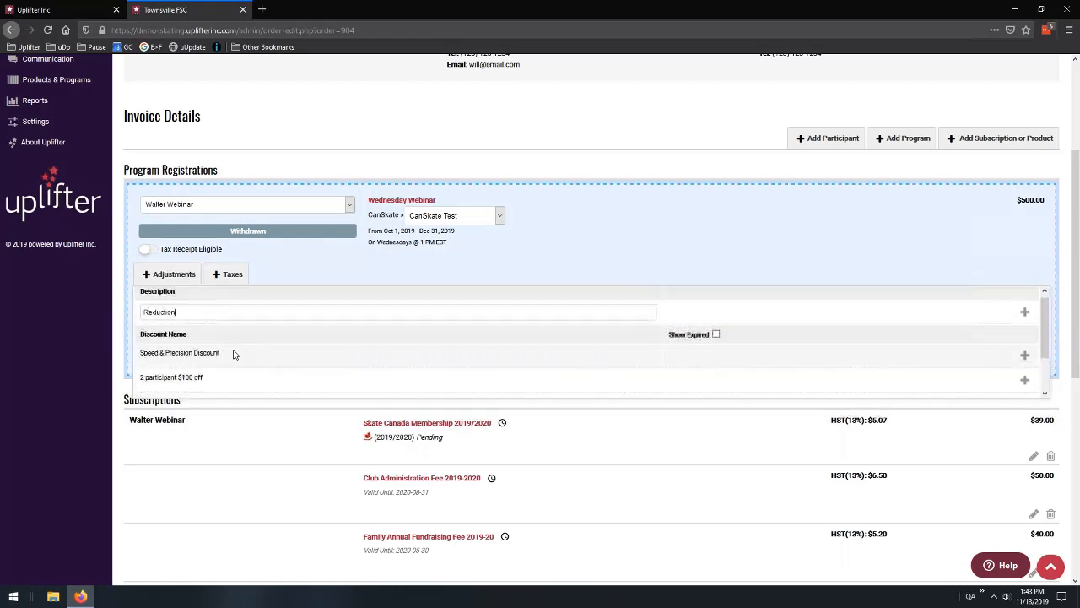
pyautogui.doubleClick(198, 315)
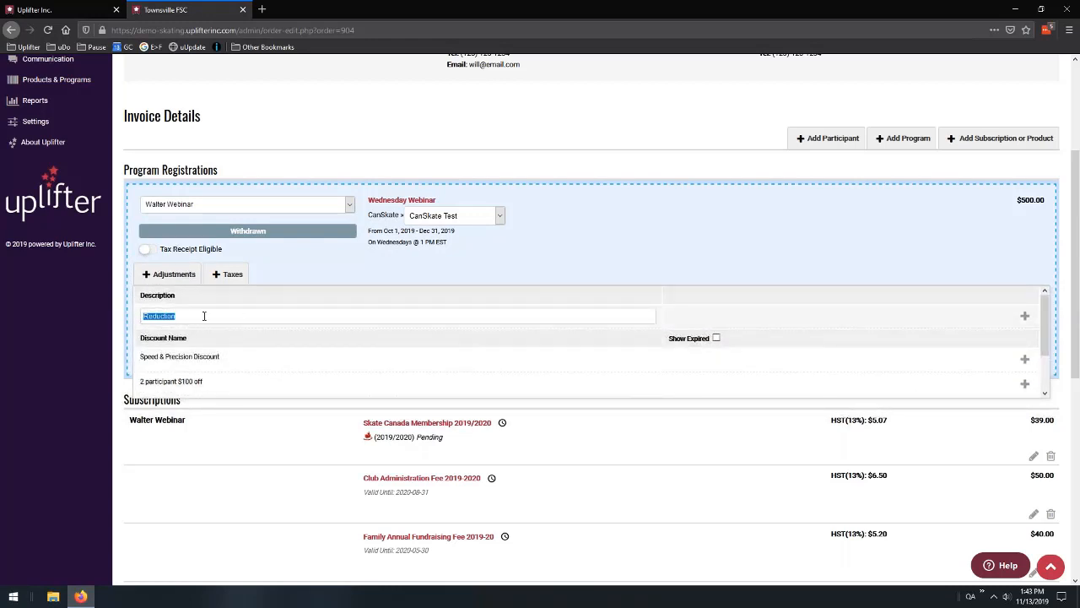
# Add a custom adjustment described as Reduction to the Wednesday Webinar registration, deducting $50.00
pyautogui.click(204, 316)
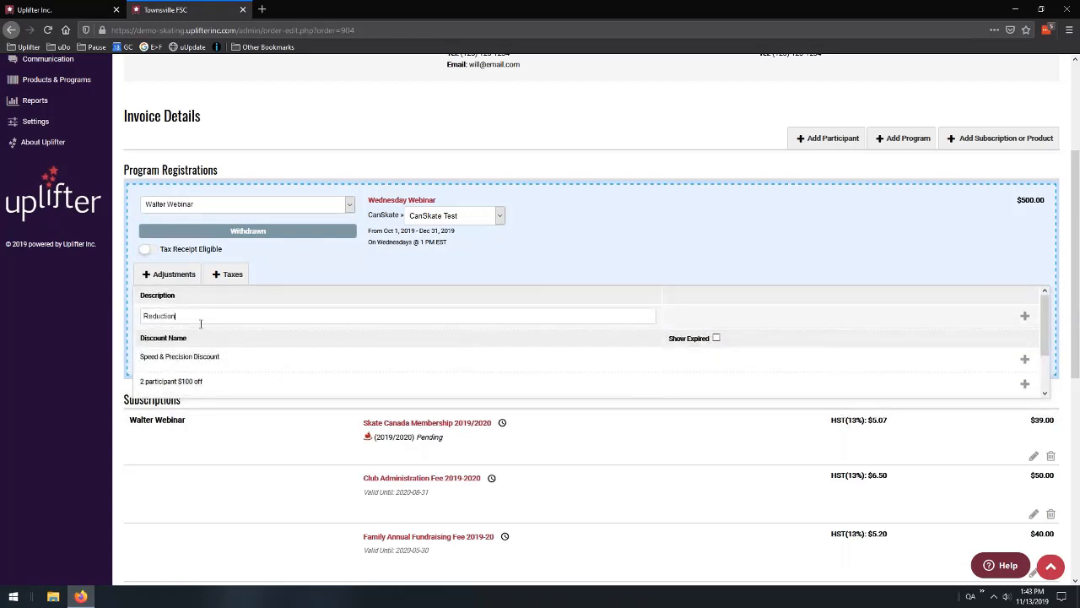
pyautogui.click(1027, 317)
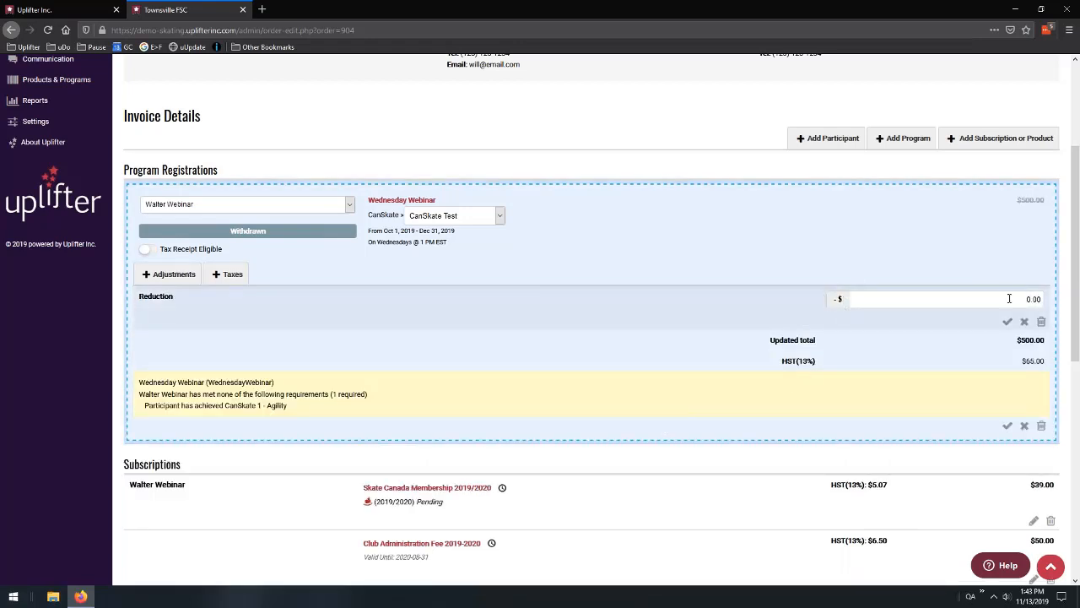
pyautogui.moveTo(1008, 296); pyautogui.dragTo(1052, 299)
pyautogui.write('50.00')
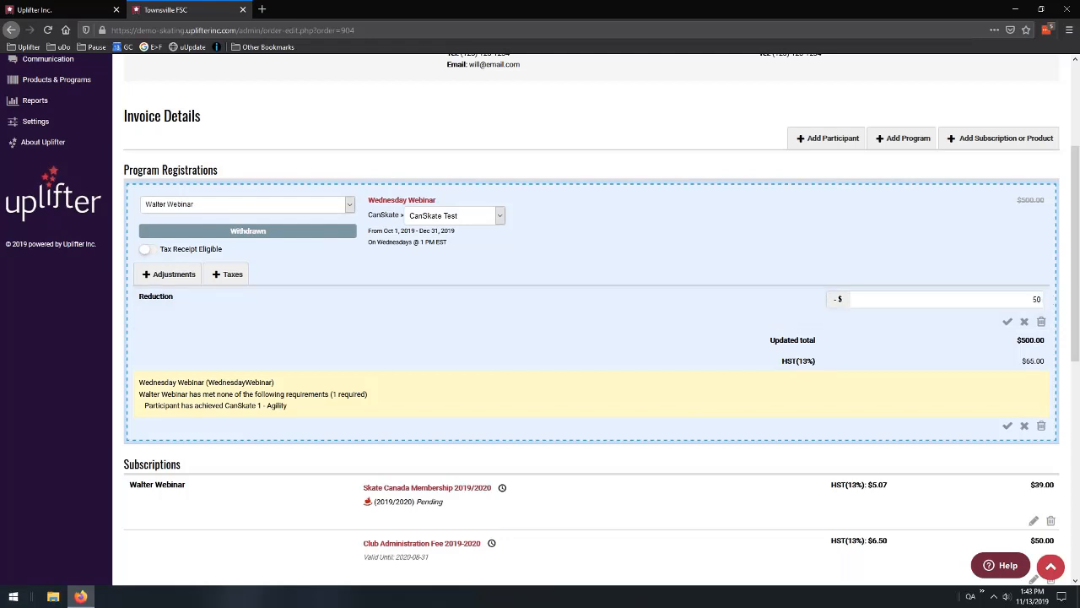
pyautogui.click(1007, 322)
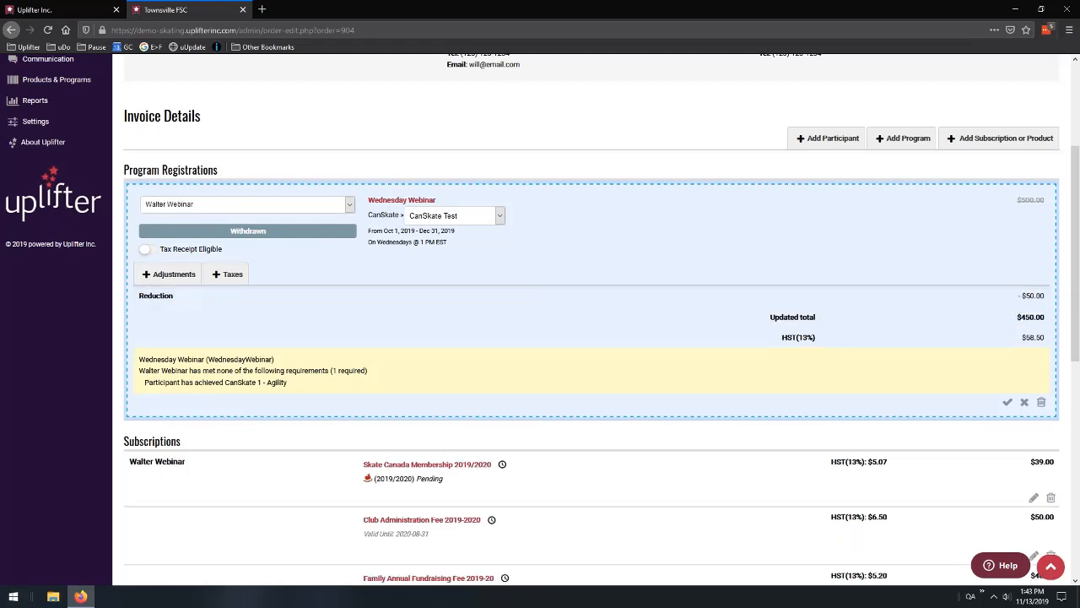
# Switch the Reduction adjustment to a surcharge and back to a deduction, and save the registration
pyautogui.moveTo(1018, 317); pyautogui.dragTo(1047, 319)
pyautogui.click(1024, 295)
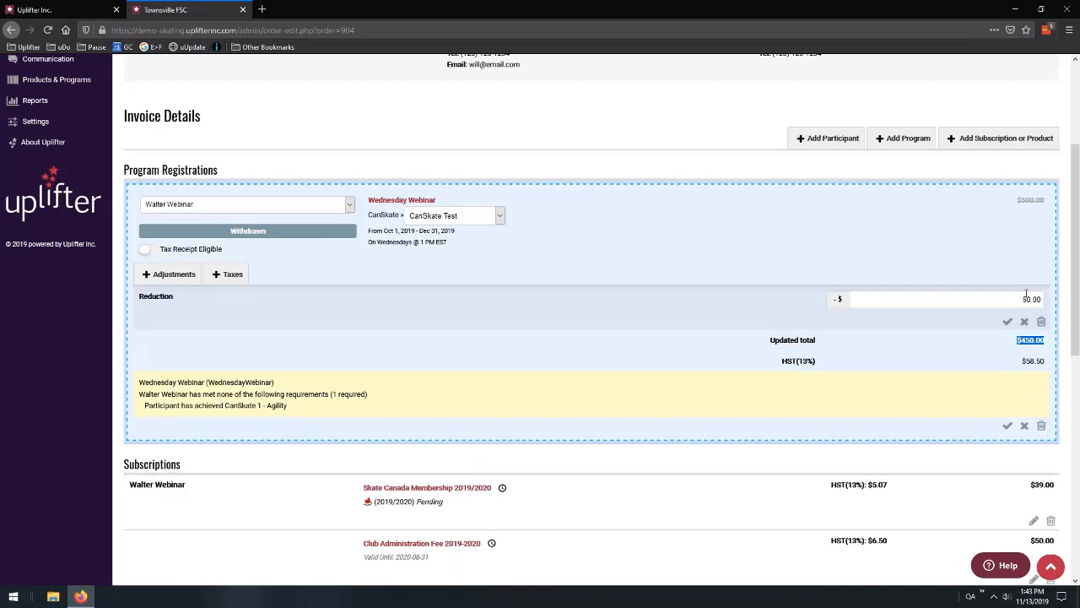
pyautogui.click(836, 300)
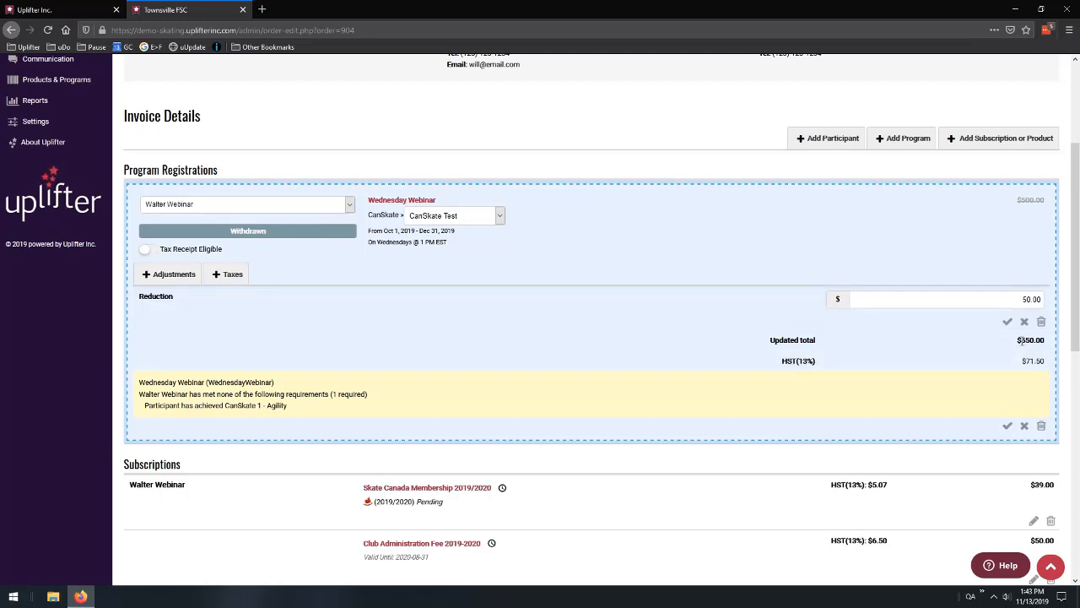
pyautogui.click(839, 299)
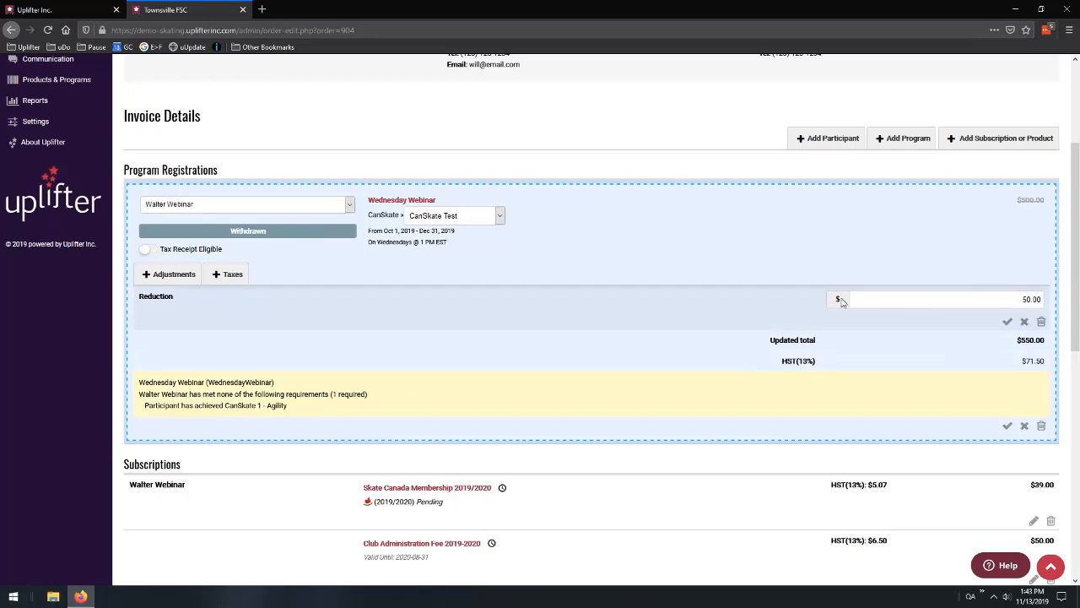
pyautogui.click(1007, 321)
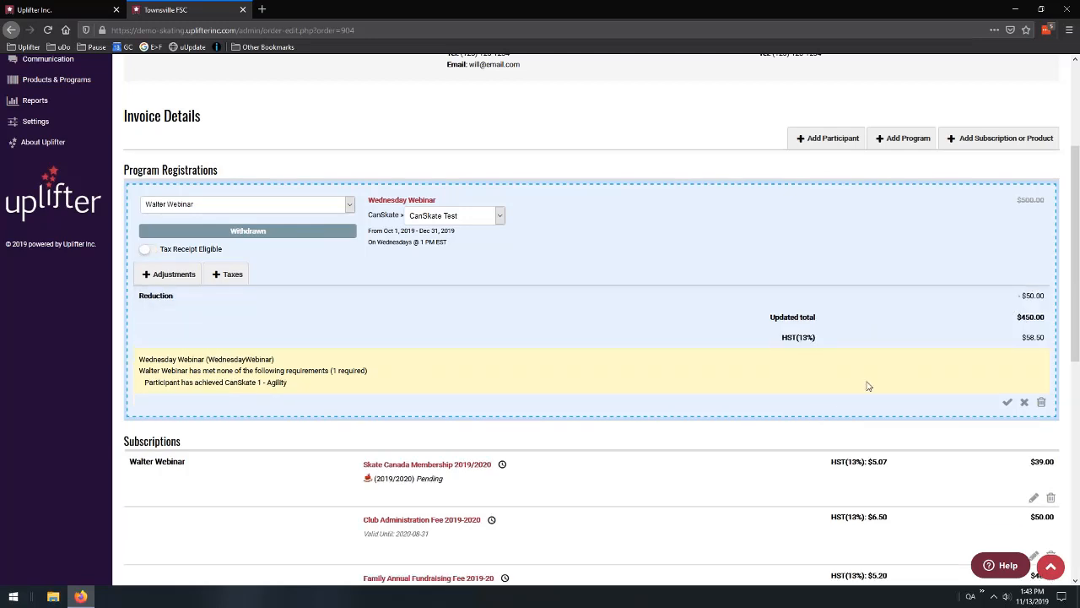
pyautogui.click(1007, 404)
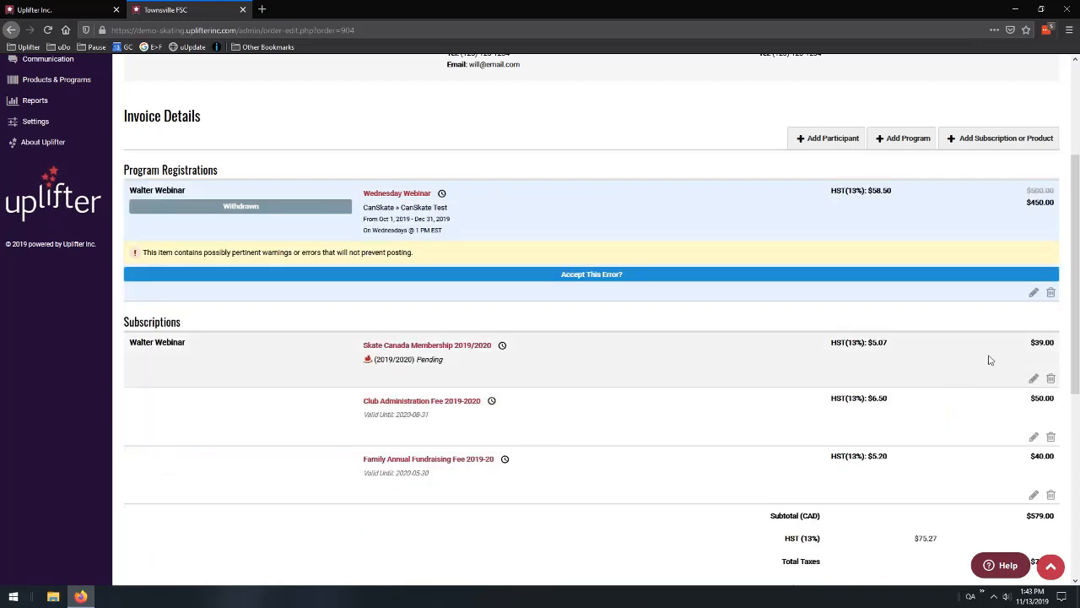
# Add a second custom adjustment described as asdfasdf to the Wednesday Webinar registration, deducting $80.00, and save the registration
pyautogui.click(1033, 292)
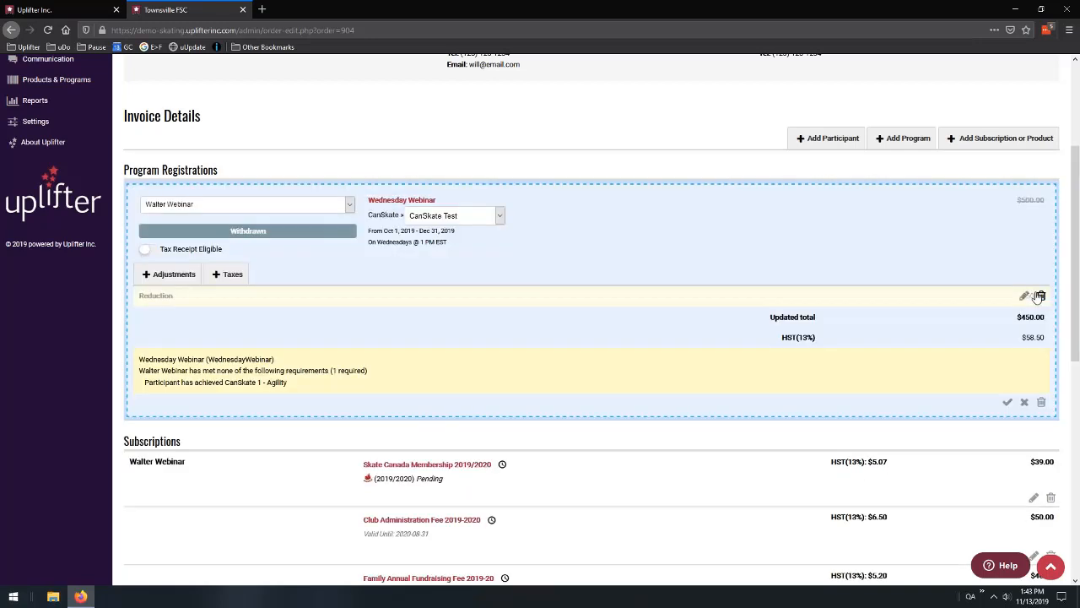
pyautogui.click(186, 276)
pyautogui.click(201, 316)
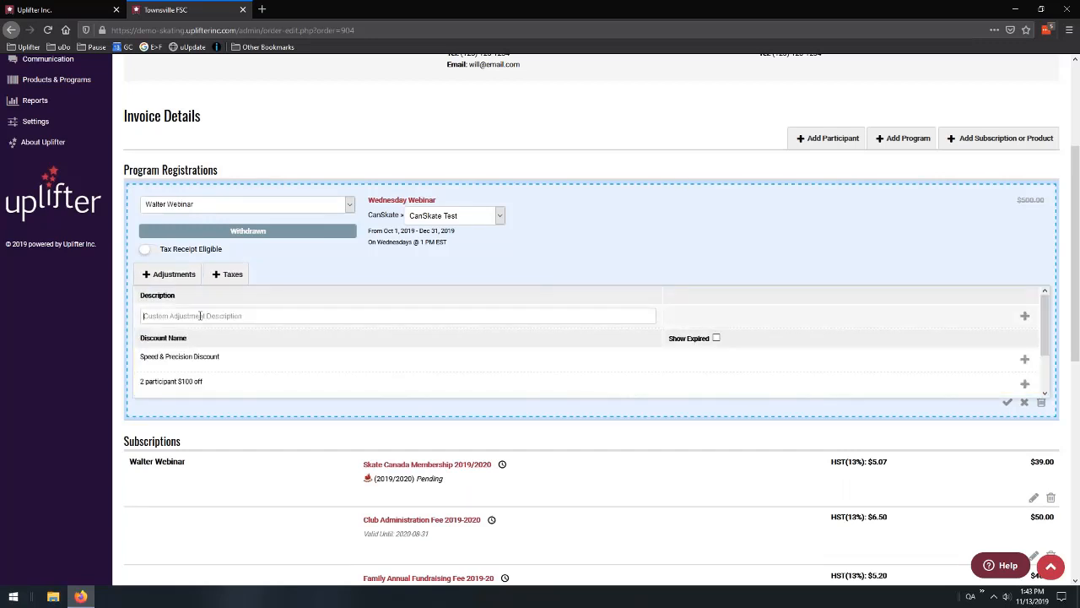
pyautogui.write('asdfasdf')
pyautogui.click(1024, 316)
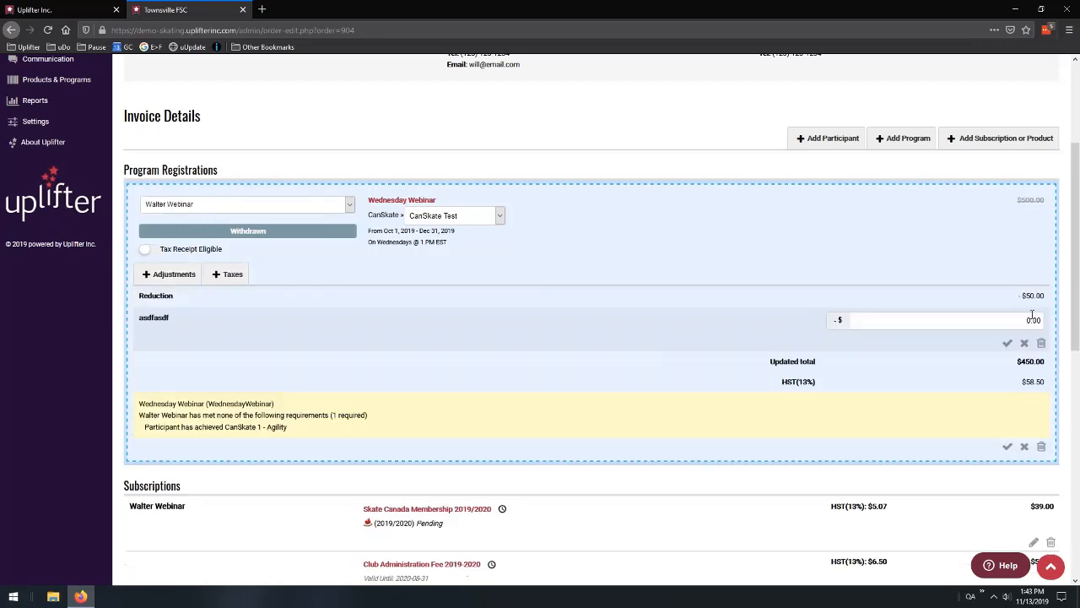
pyautogui.doubleClick(1051, 324)
pyautogui.click(1007, 343)
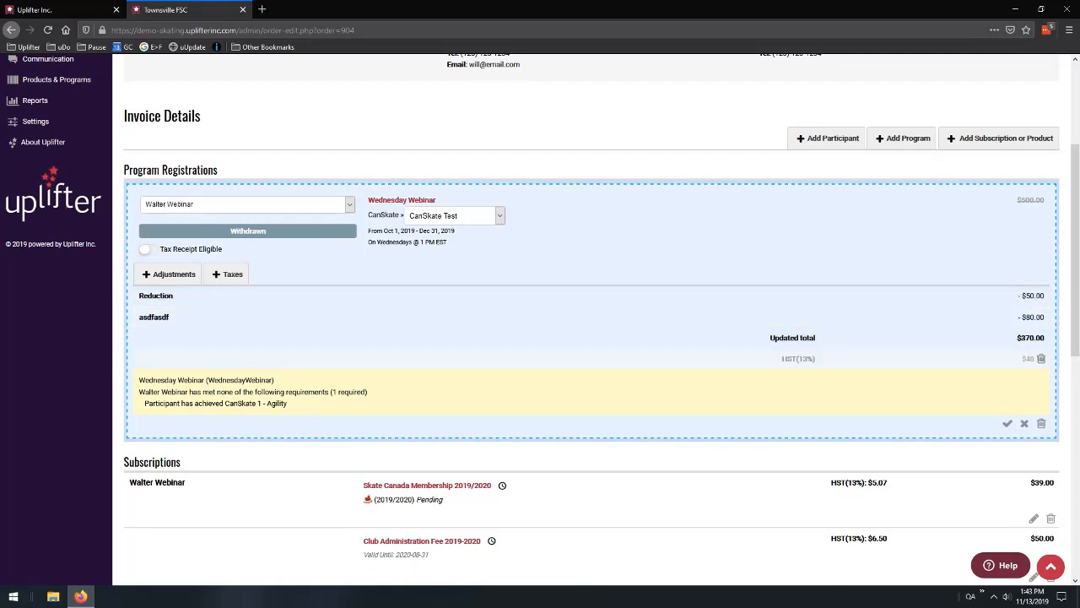
pyautogui.moveTo(1041, 362)
pyautogui.click(1008, 425)
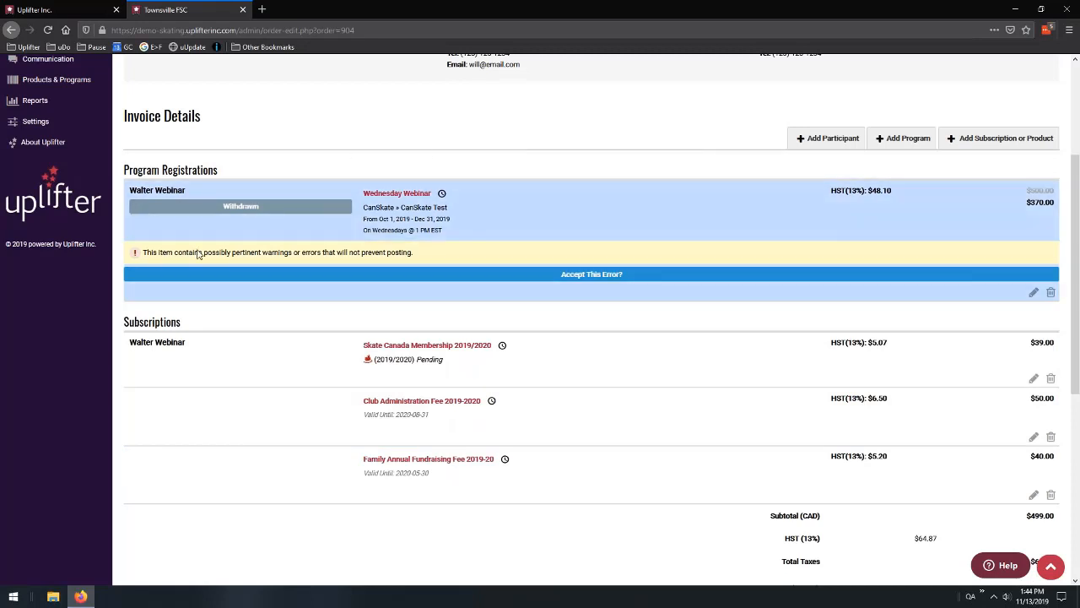
# Examine the invoice's subtotal and total, comparing them with the pending cheque payment and the amount to refund
pyautogui.scroll(-3, 980, 216)
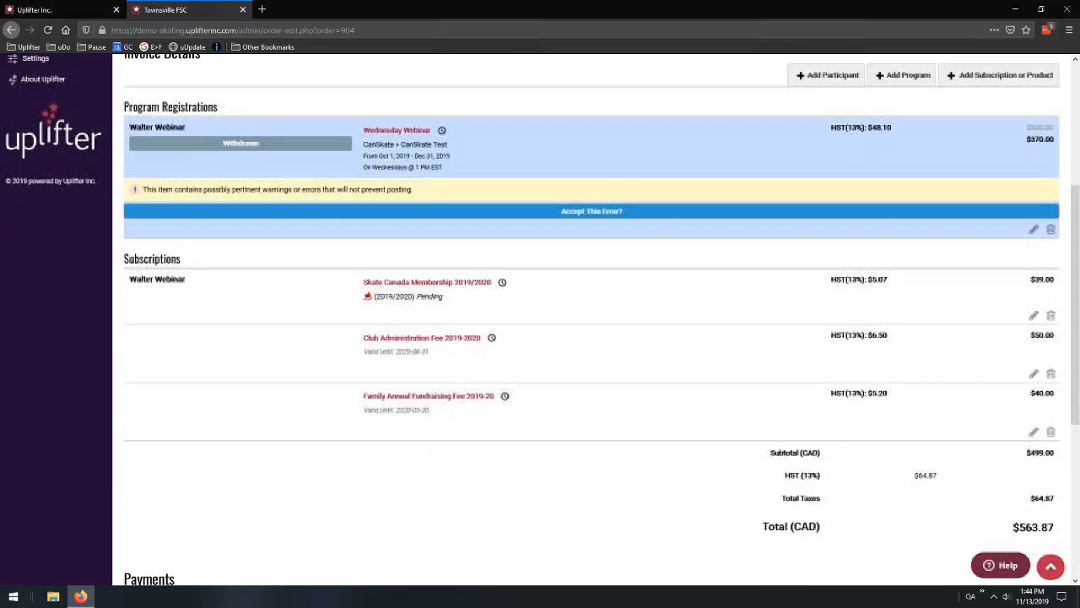
pyautogui.moveTo(760, 447); pyautogui.dragTo(1057, 448)
pyautogui.scroll(1, 945, 418)
pyautogui.scroll(3, 920, 410)
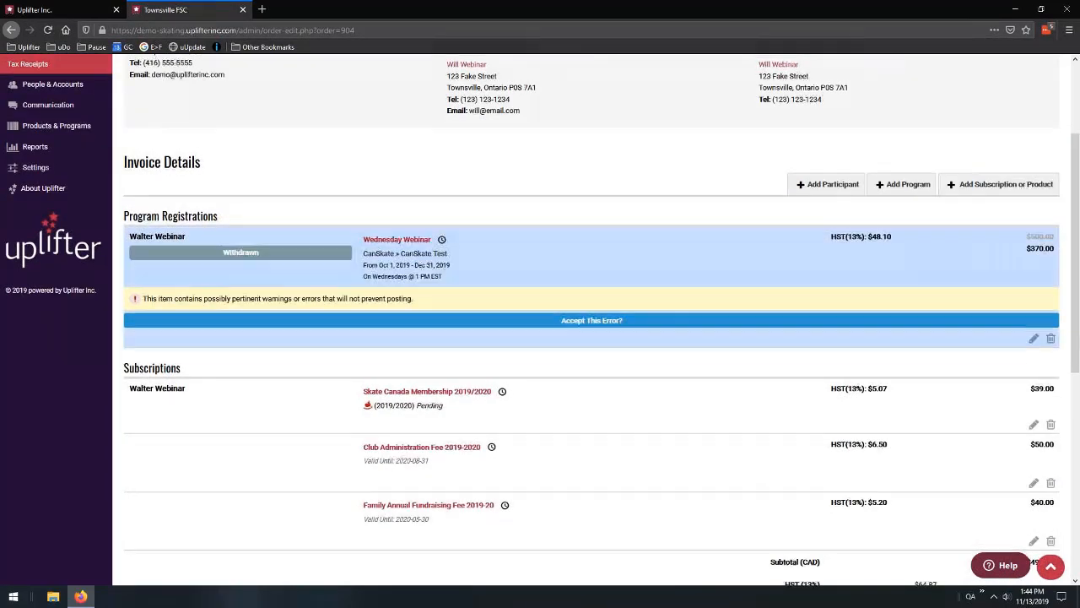
pyautogui.scroll(-3, 920, 480)
pyautogui.click(1008, 499)
pyautogui.moveTo(1008, 499); pyautogui.dragTo(1062, 499)
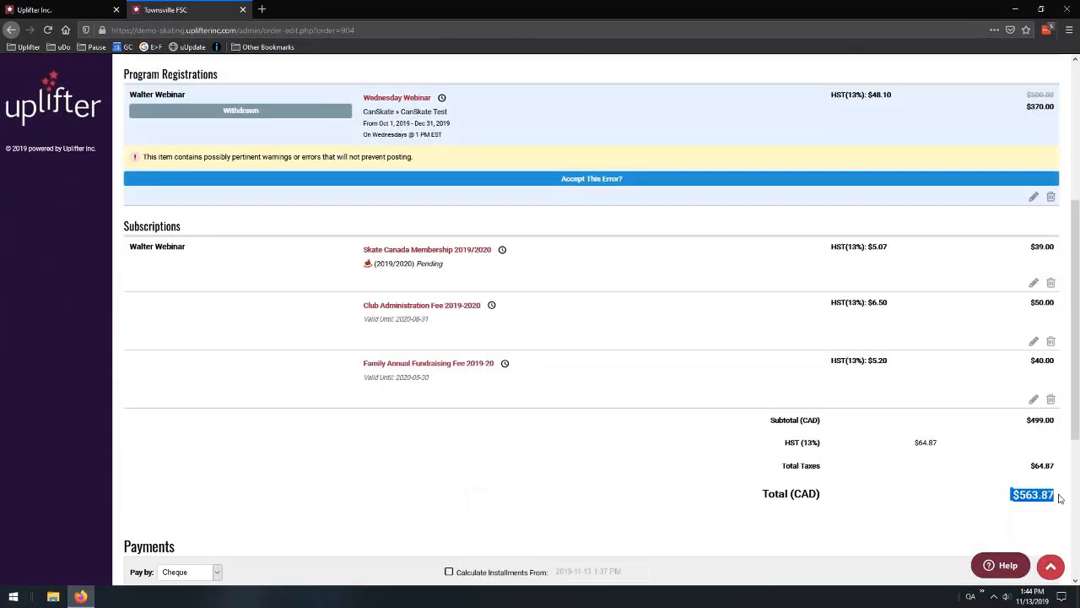
pyautogui.scroll(-3, 985, 345)
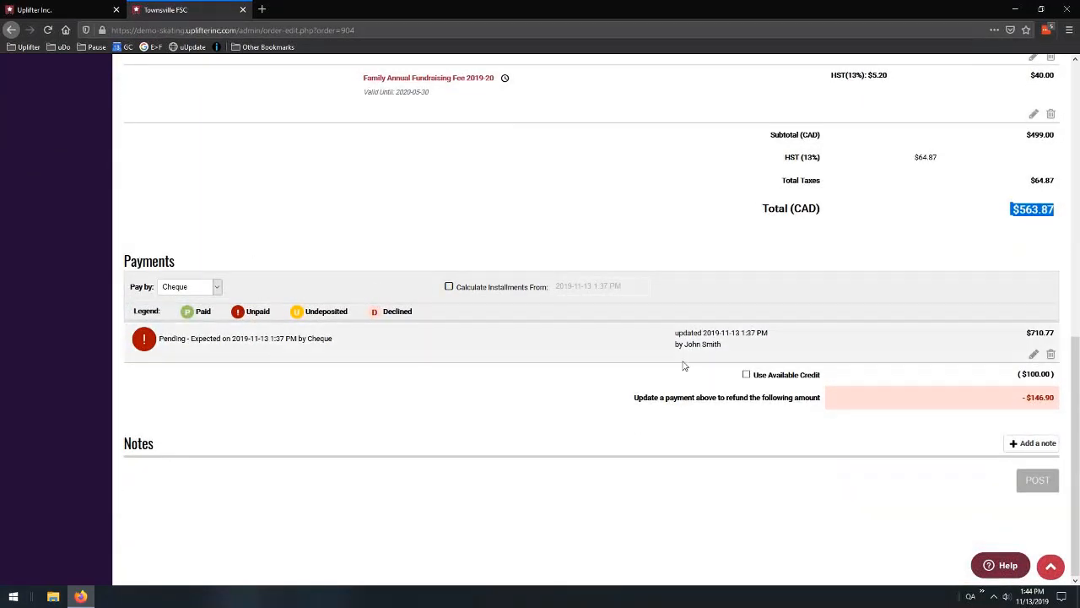
pyautogui.moveTo(1024, 400); pyautogui.dragTo(1065, 401)
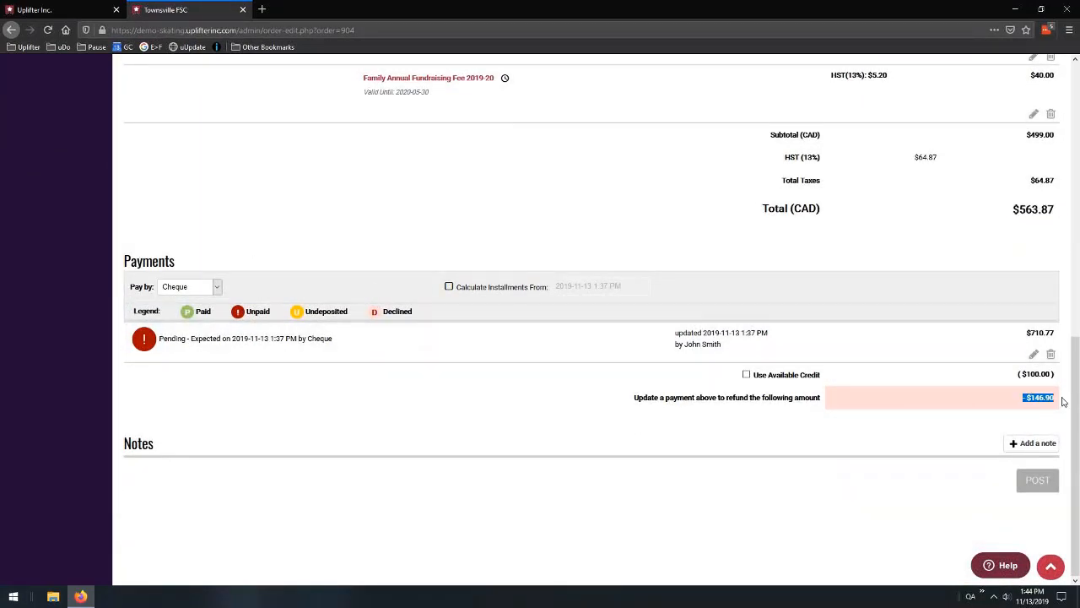
pyautogui.moveTo(1013, 209); pyautogui.dragTo(1055, 208)
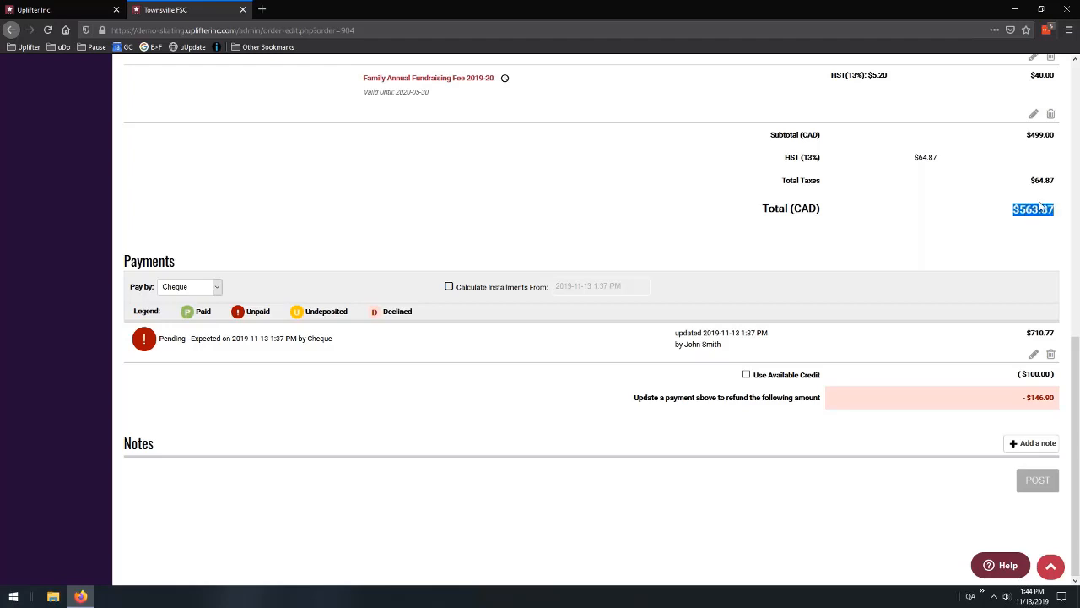
pyautogui.tripleClick(1001, 331)
pyautogui.moveTo(1036, 352); pyautogui.dragTo(1051, 386)
pyautogui.click(1063, 366)
pyautogui.moveTo(1006, 397); pyautogui.dragTo(1061, 398)
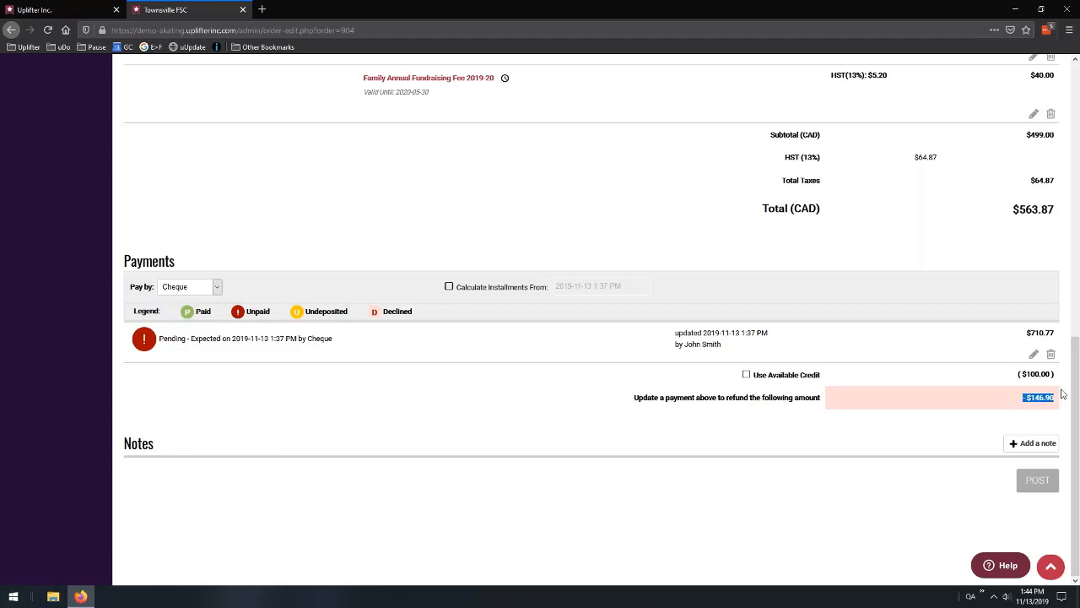
pyautogui.click(1063, 394)
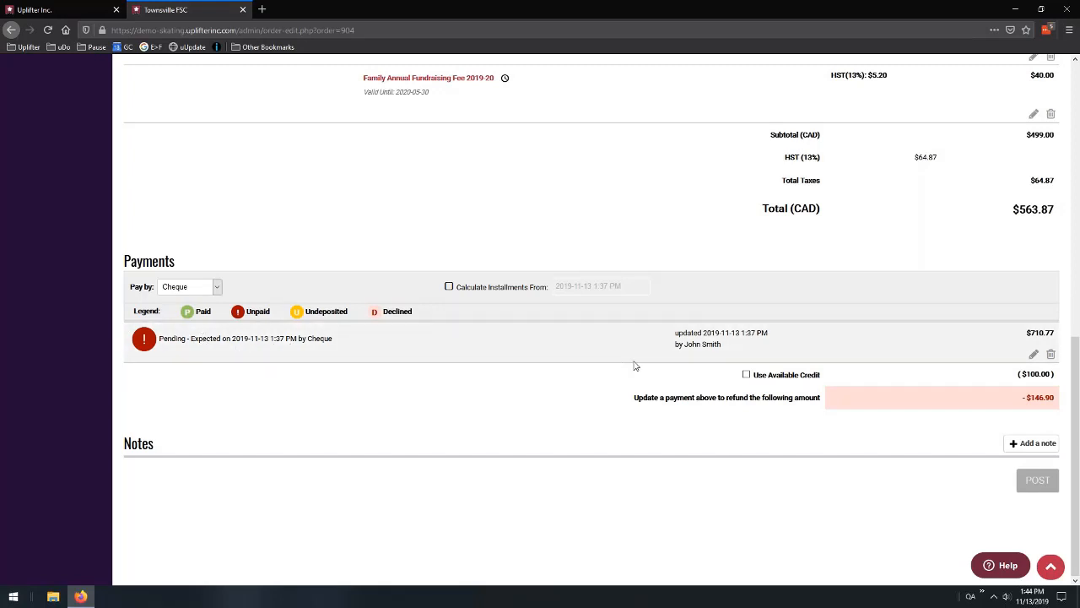
# Delete the original pending cheque payment from the invoice and check the expected date of the replacement payment
pyautogui.click(1036, 358)
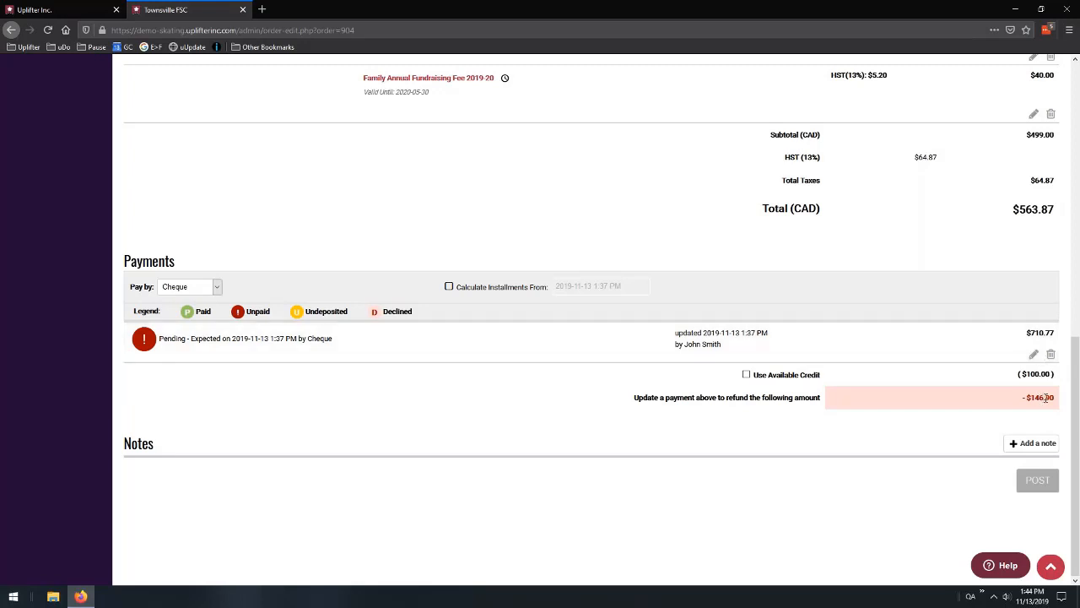
pyautogui.click(1052, 356)
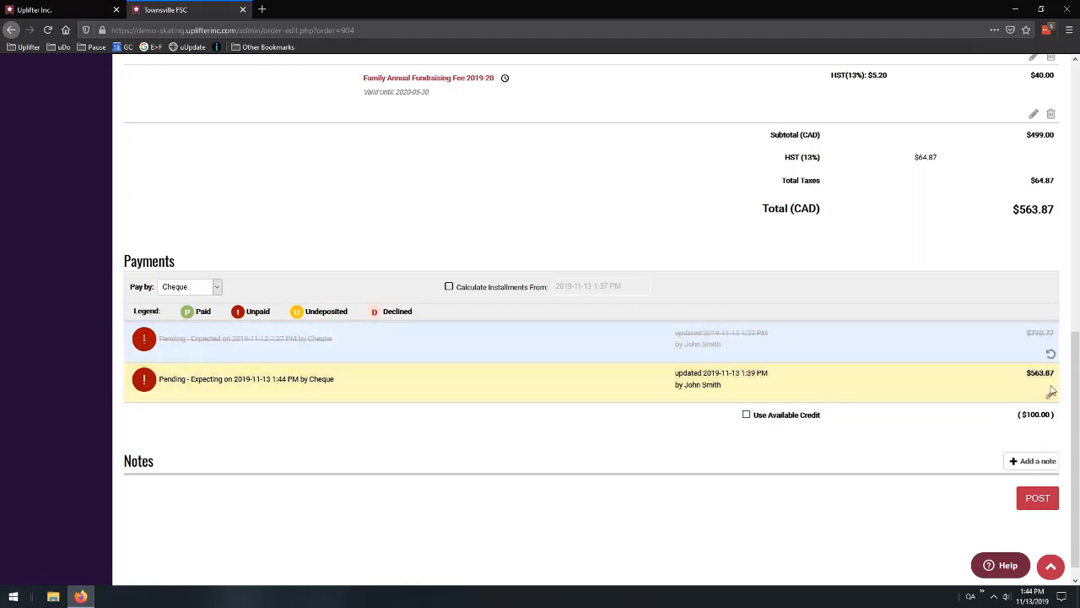
pyautogui.moveTo(237, 379); pyautogui.dragTo(274, 379)
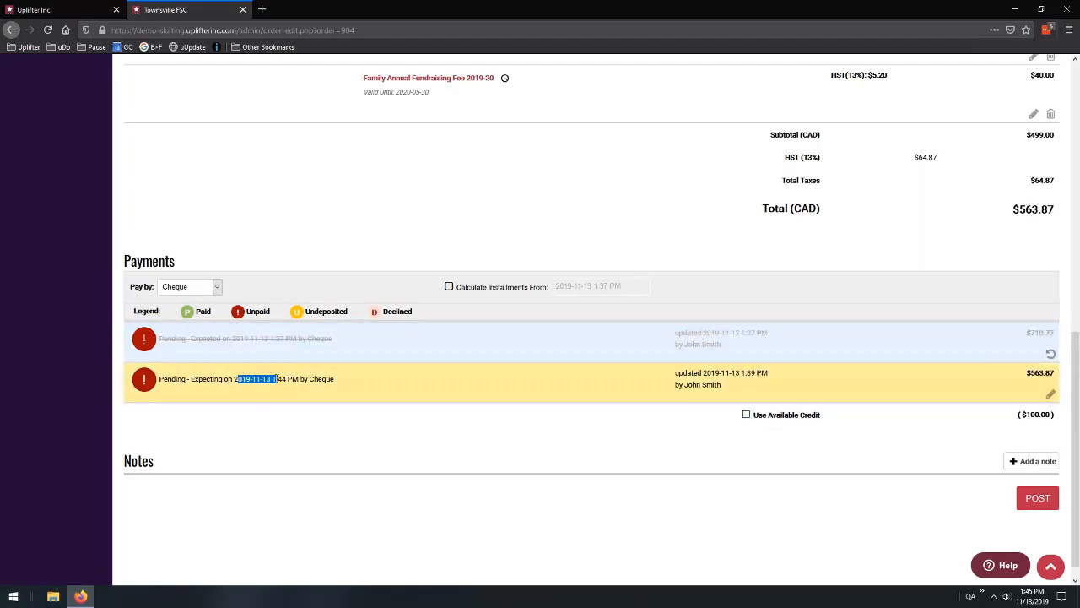
pyautogui.click(330, 403)
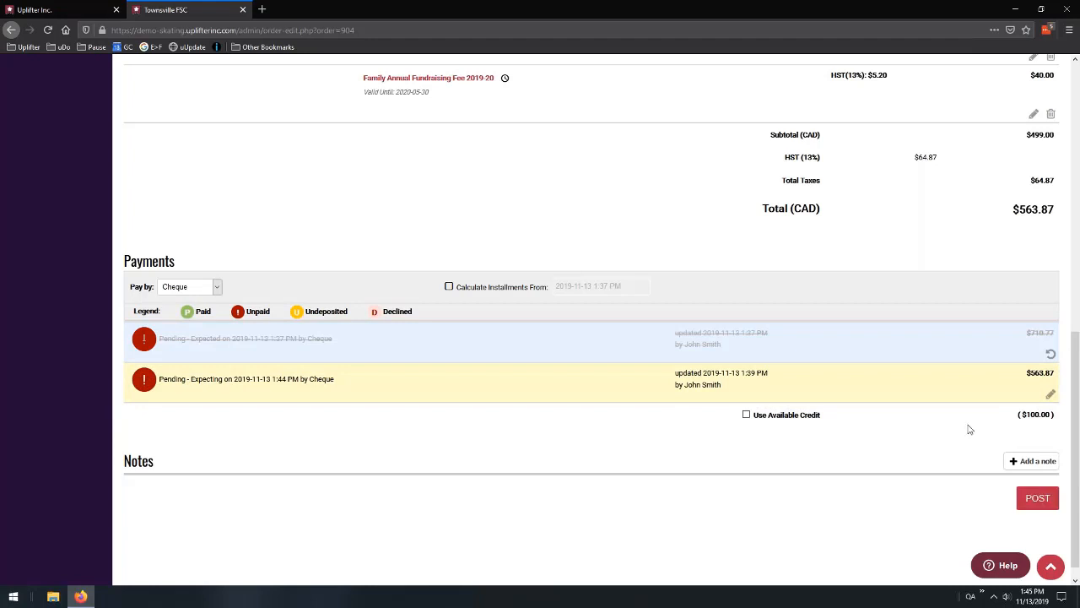
# Delete both adjustments from the Wednesday Webinar registration, save it, and reverse its withdrawal
pyautogui.scroll(1, 970, 429)
pyautogui.scroll(4, 971, 426)
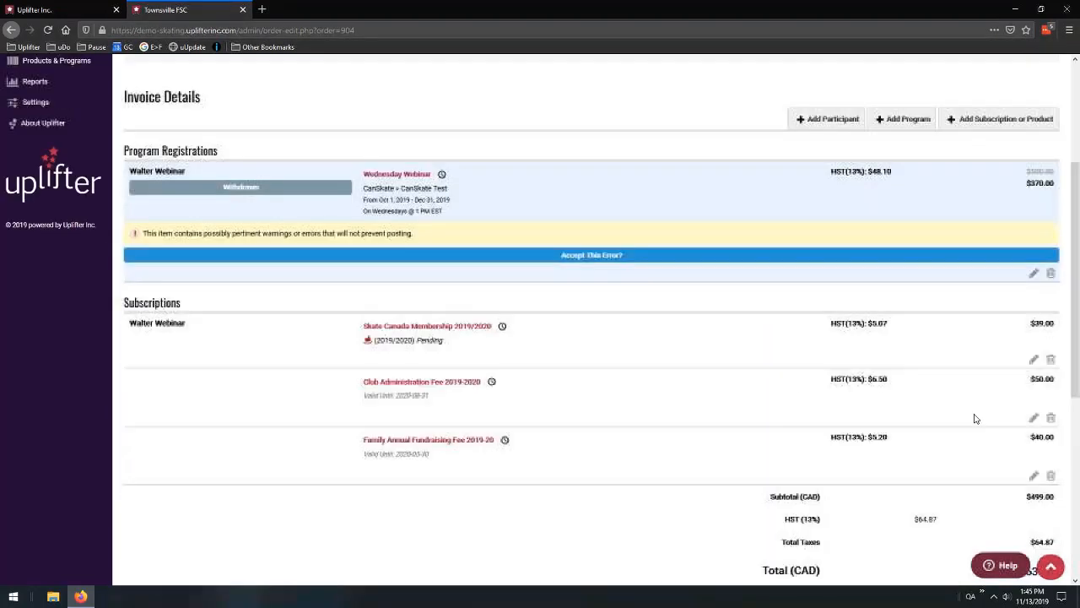
pyautogui.scroll(1, 975, 418)
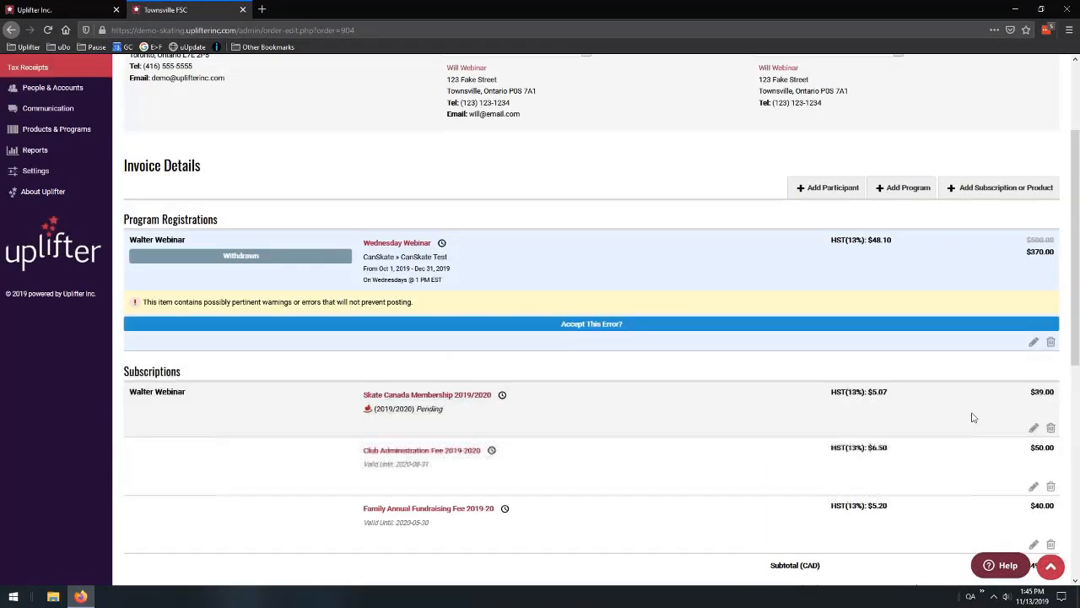
pyautogui.click(519, 278)
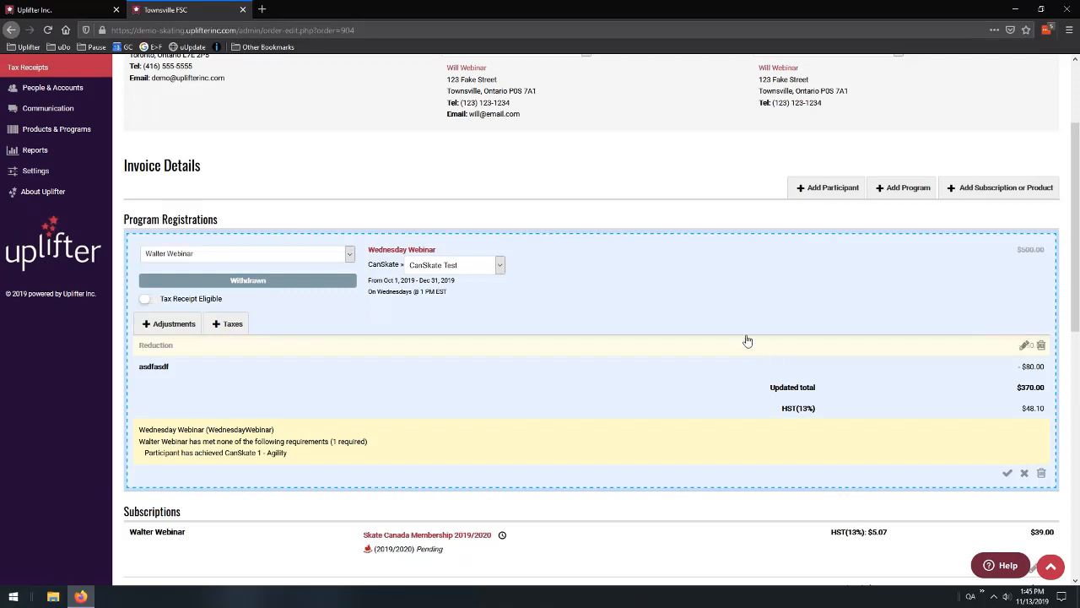
pyautogui.click(1042, 366)
pyautogui.click(1041, 347)
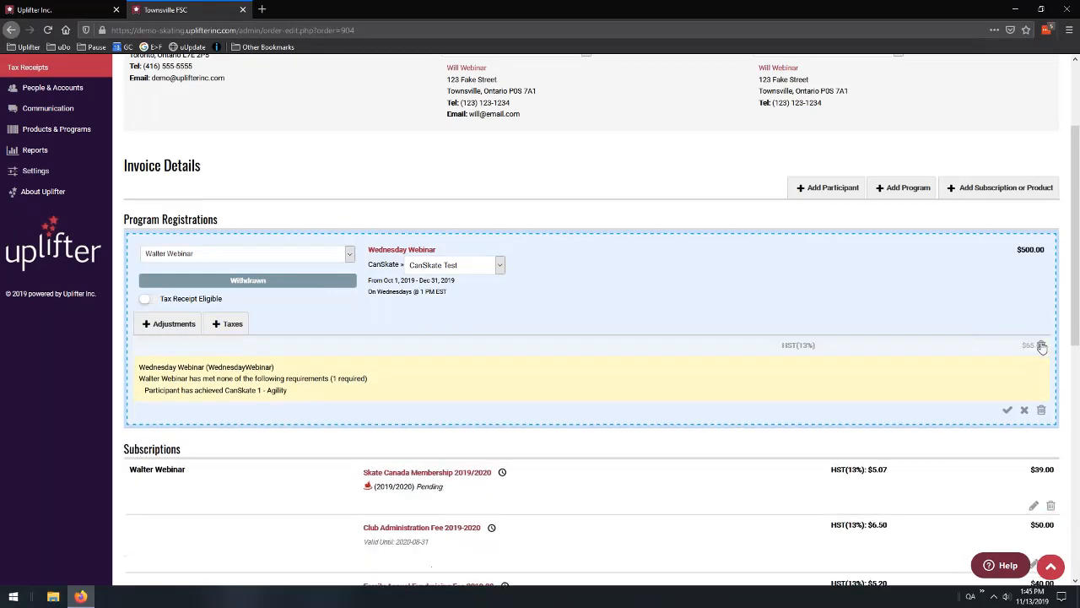
pyautogui.click(1007, 411)
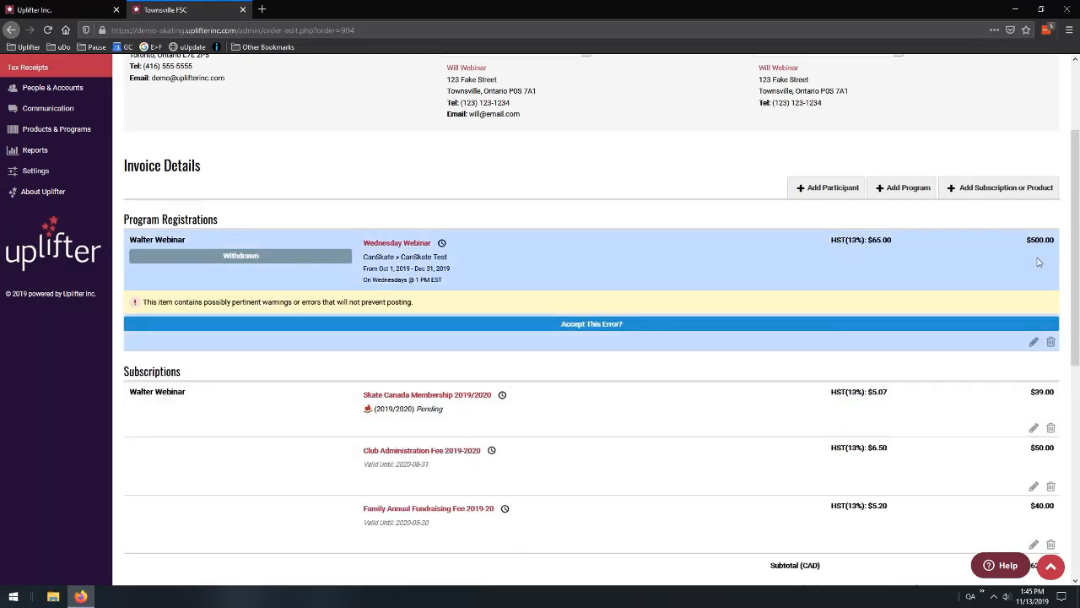
pyautogui.click(295, 259)
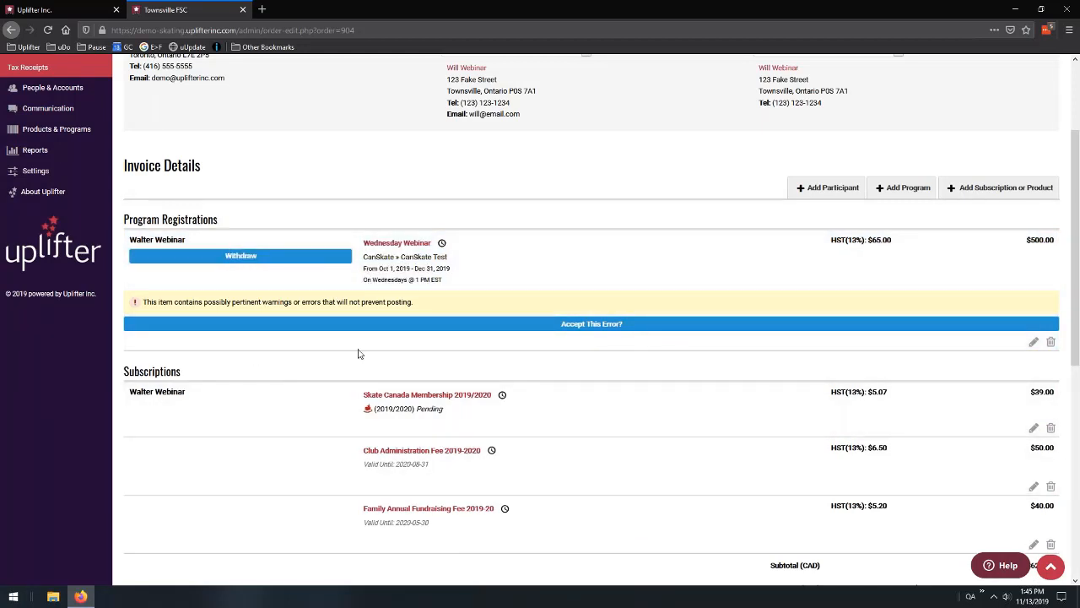
# Search the current programs for web, add Thursday Webinar to the invoice and save the new registration
pyautogui.scroll(1, 430, 323)
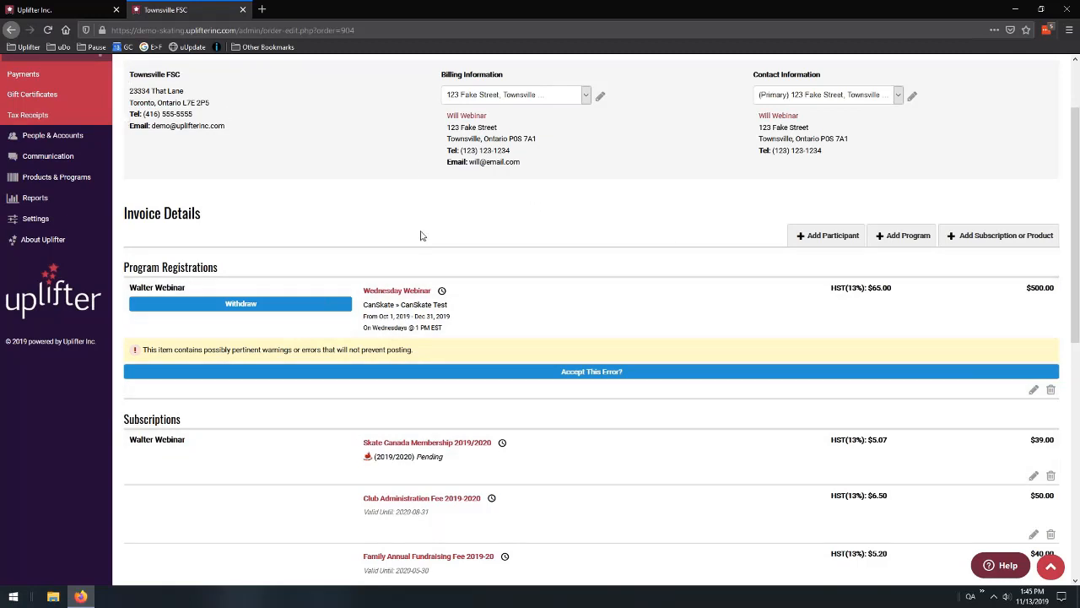
pyautogui.click(909, 238)
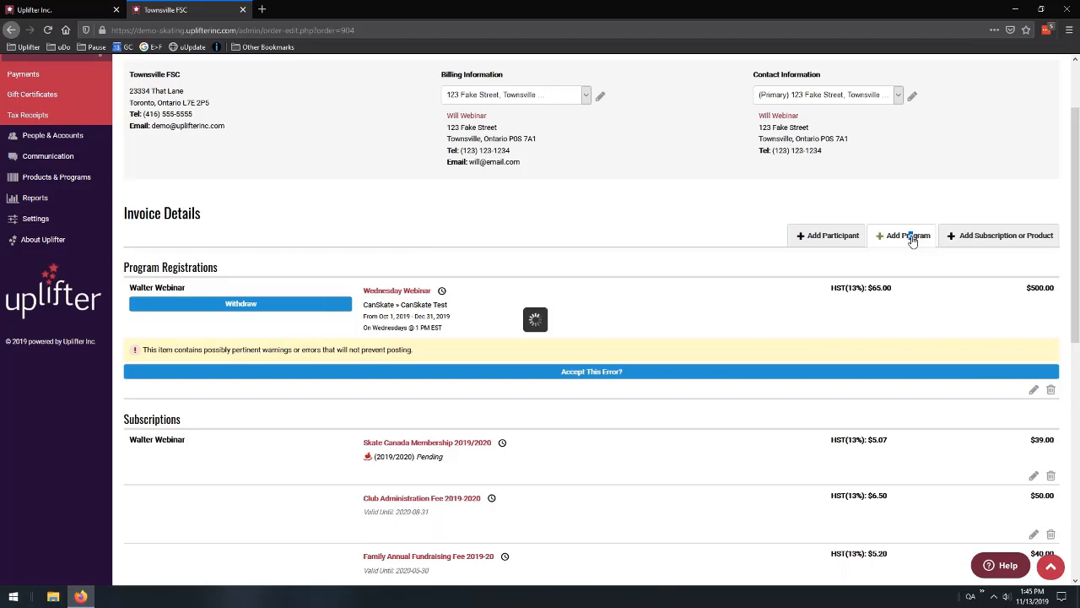
pyautogui.click(190, 310)
pyautogui.write('wa')
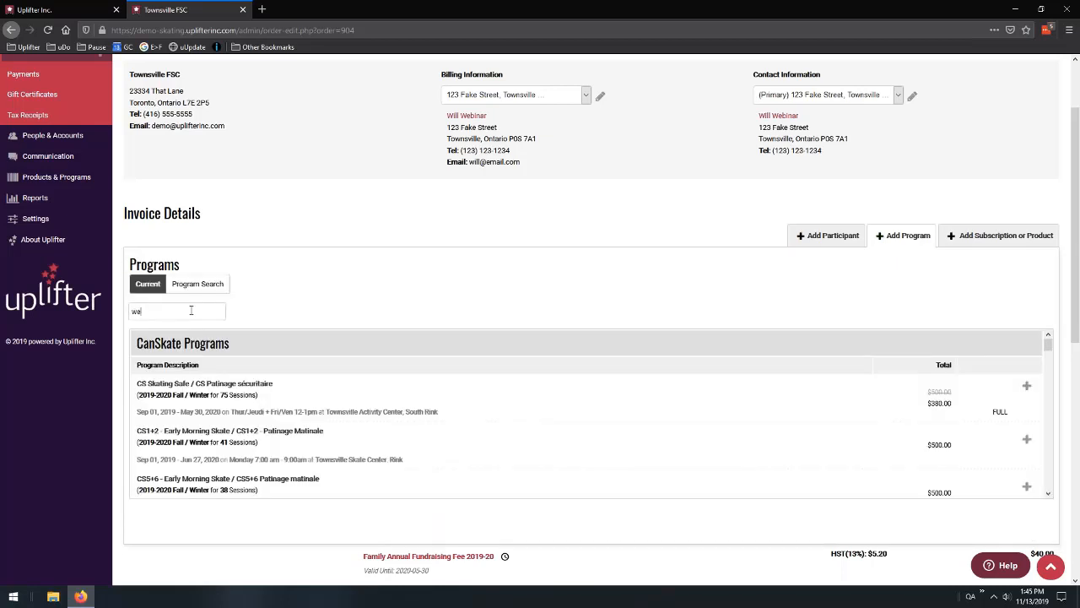
pyautogui.write('b')
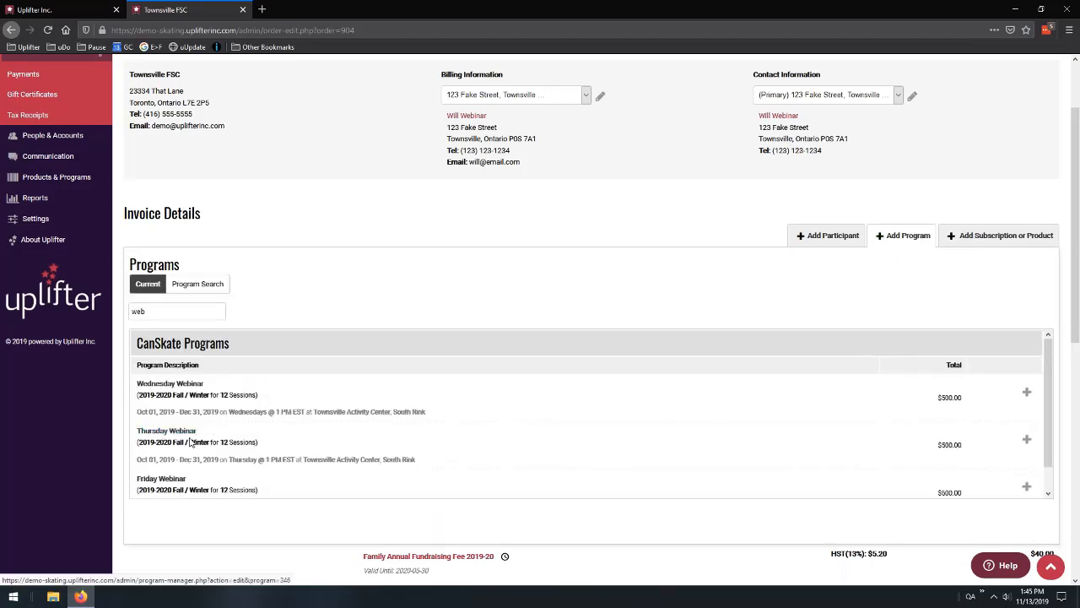
pyautogui.click(1027, 440)
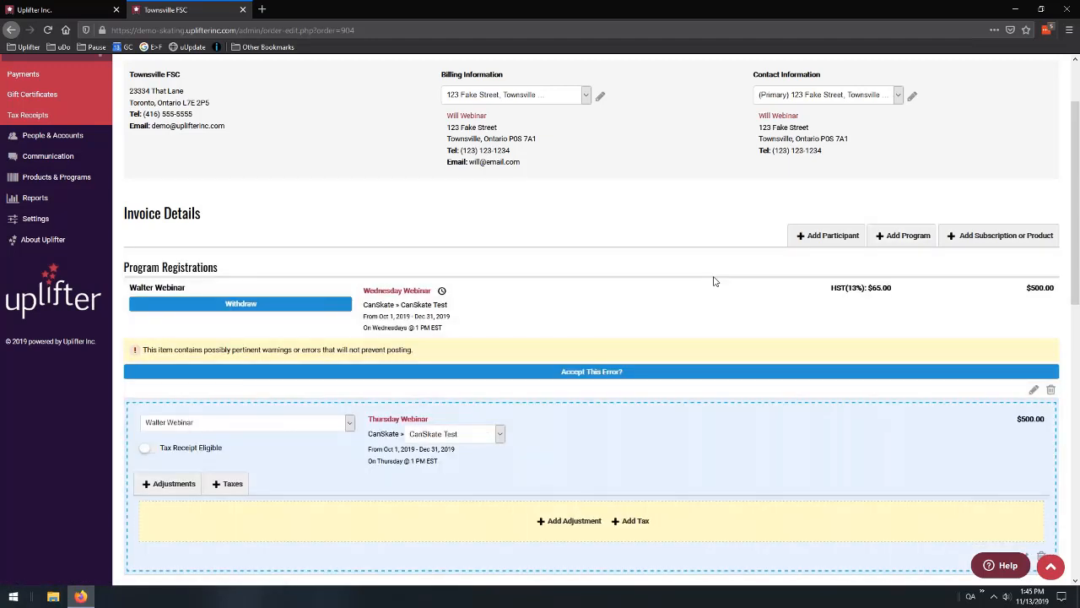
pyautogui.scroll(-3, 713, 281)
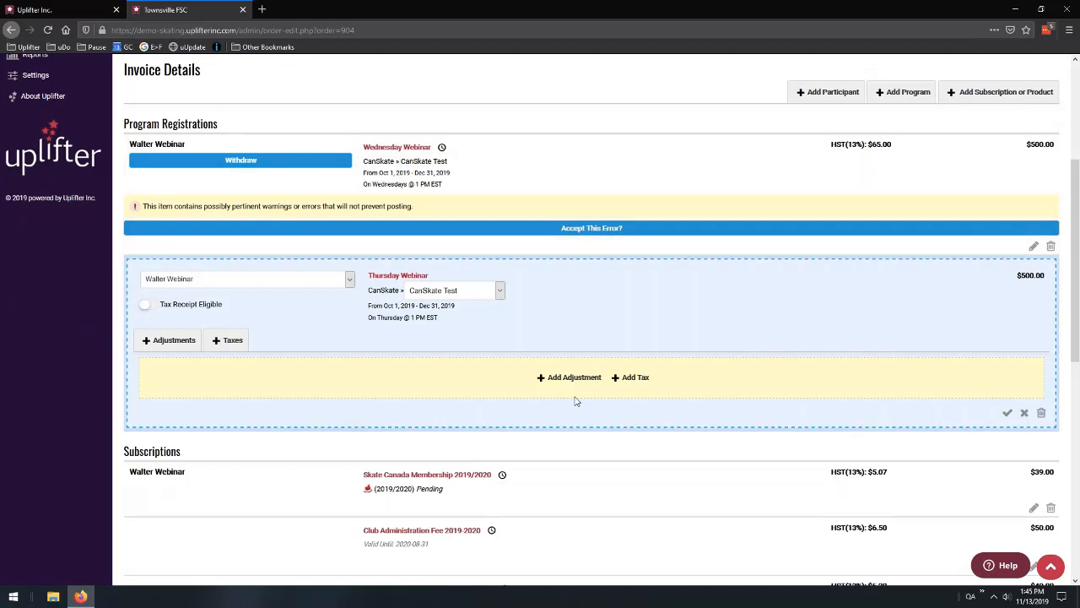
pyautogui.click(1009, 413)
pyautogui.scroll(2, 731, 379)
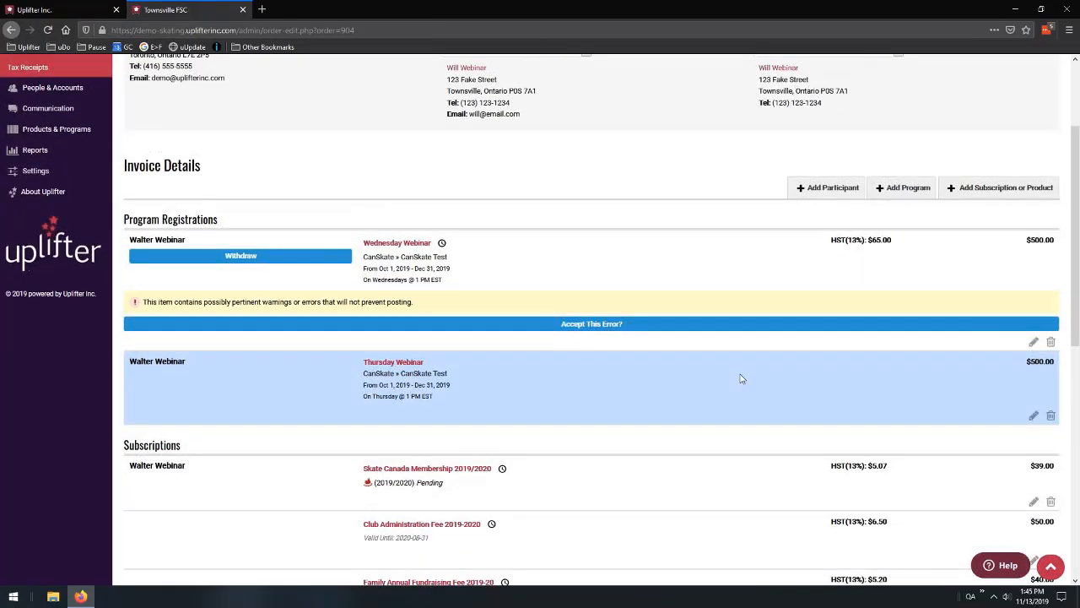
# Add a custom adjustment described as withdrawn to the Wednesday Webinar registration, deducting $500, and save the registration
pyautogui.scroll(-1, 738, 403)
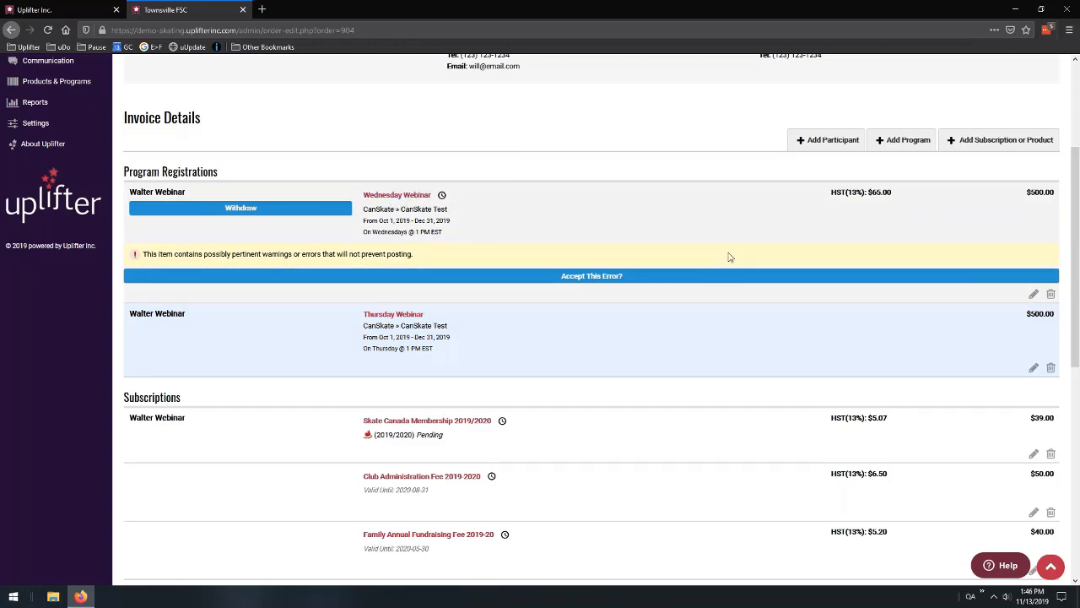
pyautogui.moveTo(1028, 190); pyautogui.dragTo(1057, 196)
pyautogui.click(1034, 297)
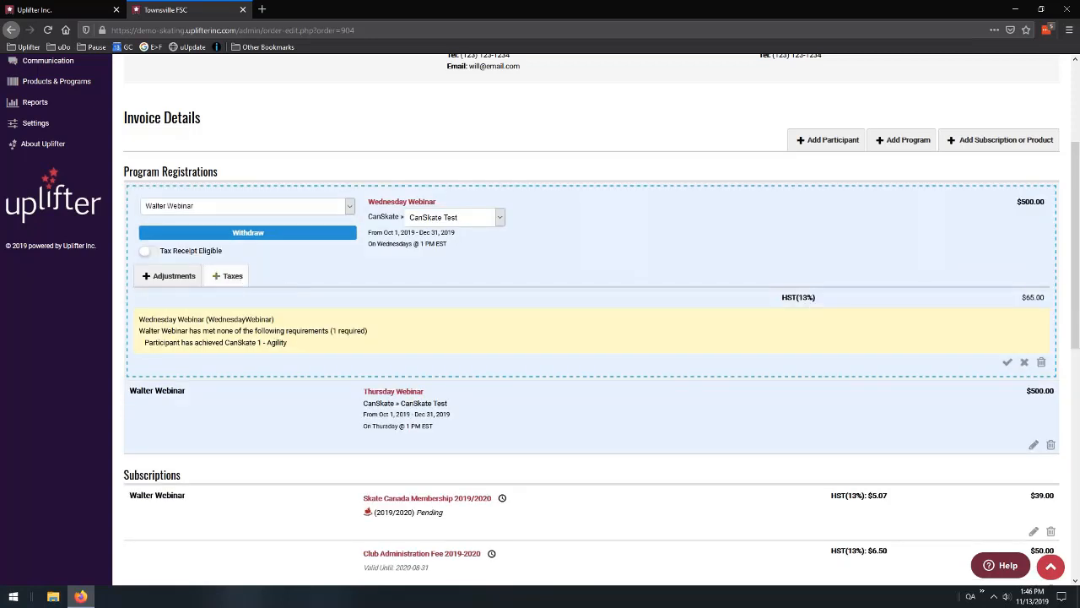
pyautogui.click(177, 275)
pyautogui.click(216, 321)
pyautogui.write('will')
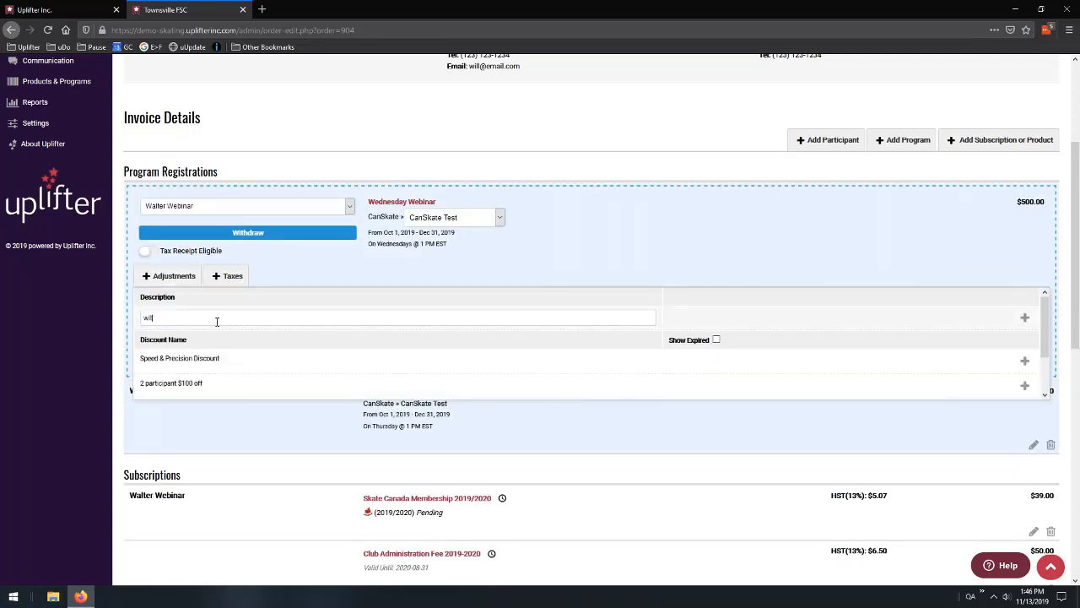
pyautogui.click(1024, 318)
pyautogui.write('500')
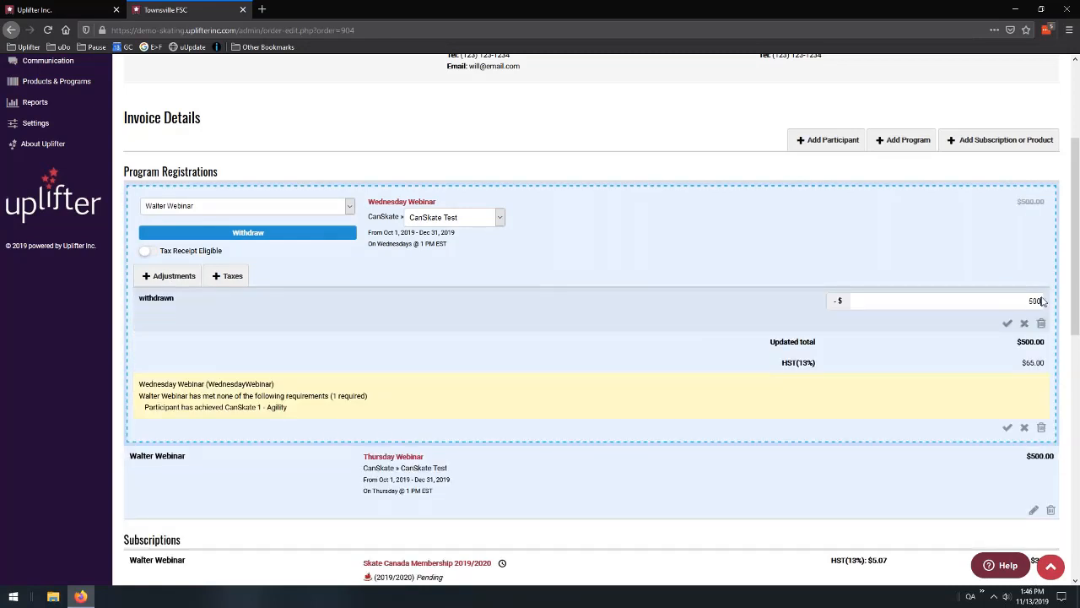
pyautogui.click(1008, 323)
pyautogui.click(1007, 404)
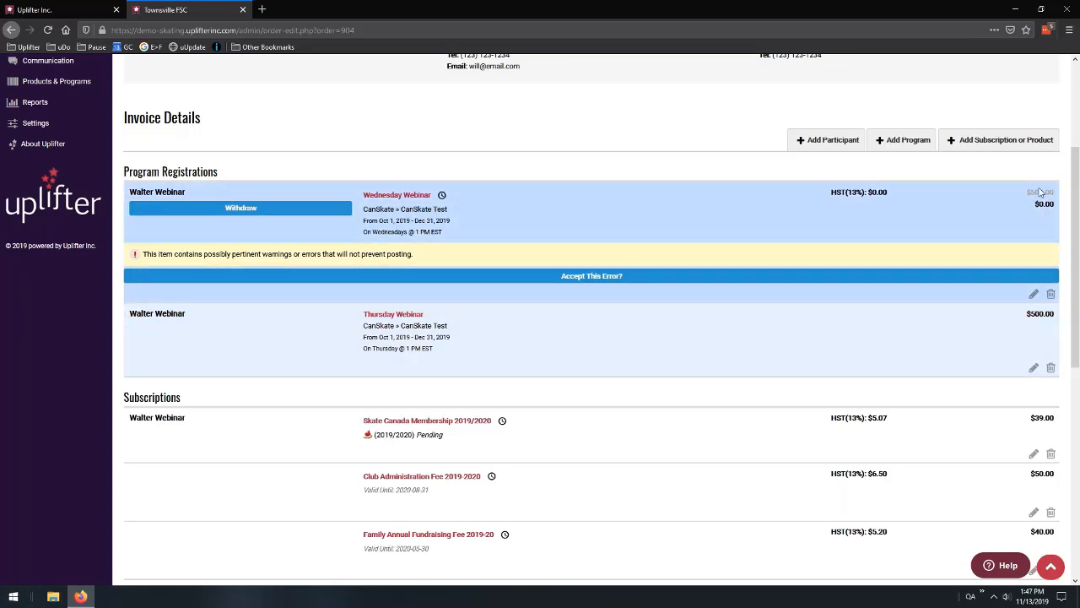
# Compare the invoice total with the replacement cheque payment, add HST (13%) to the Thursday Webinar registration and save it
pyautogui.scroll(-3, 1019, 272)
pyautogui.moveTo(1001, 427); pyautogui.dragTo(1047, 427)
pyautogui.scroll(-3, 994, 321)
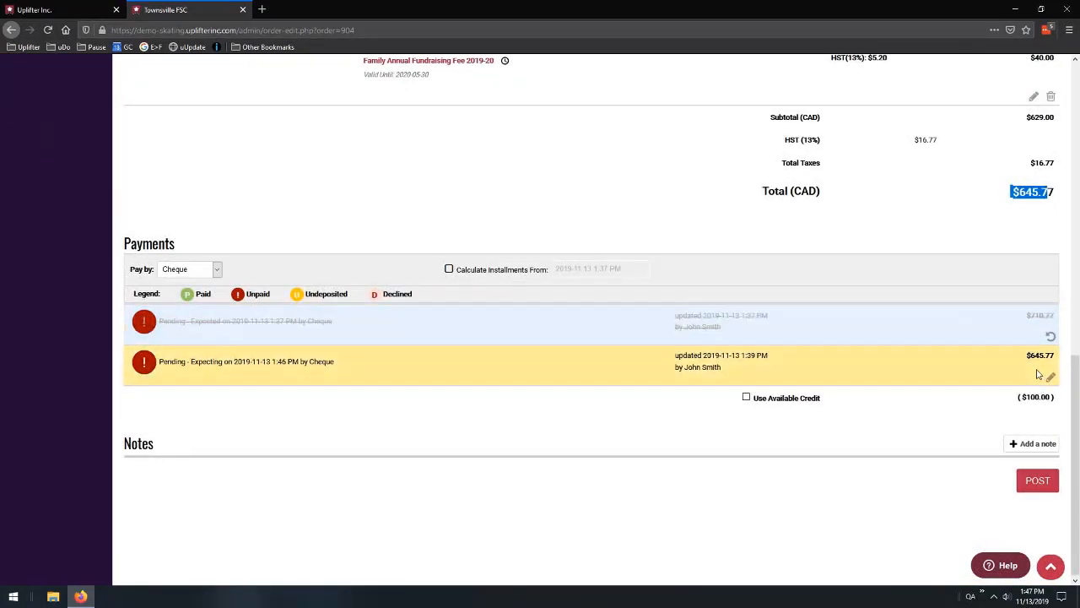
pyautogui.scroll(2, 1047, 354)
pyautogui.scroll(2, 1051, 354)
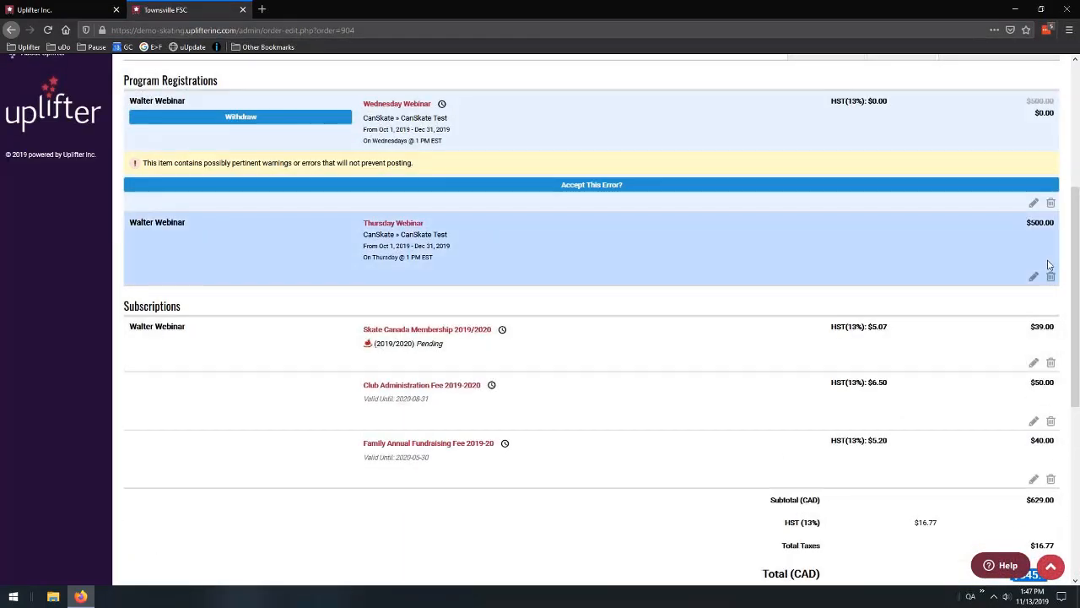
pyautogui.scroll(-2, 1049, 270)
pyautogui.scroll(1, 1030, 204)
pyautogui.click(1033, 223)
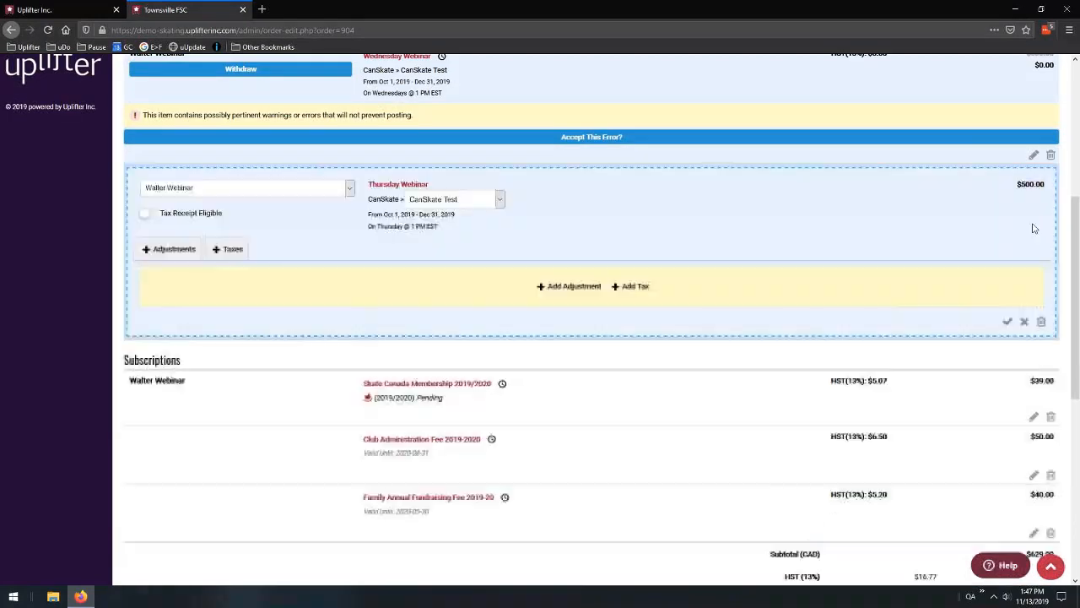
pyautogui.click(236, 248)
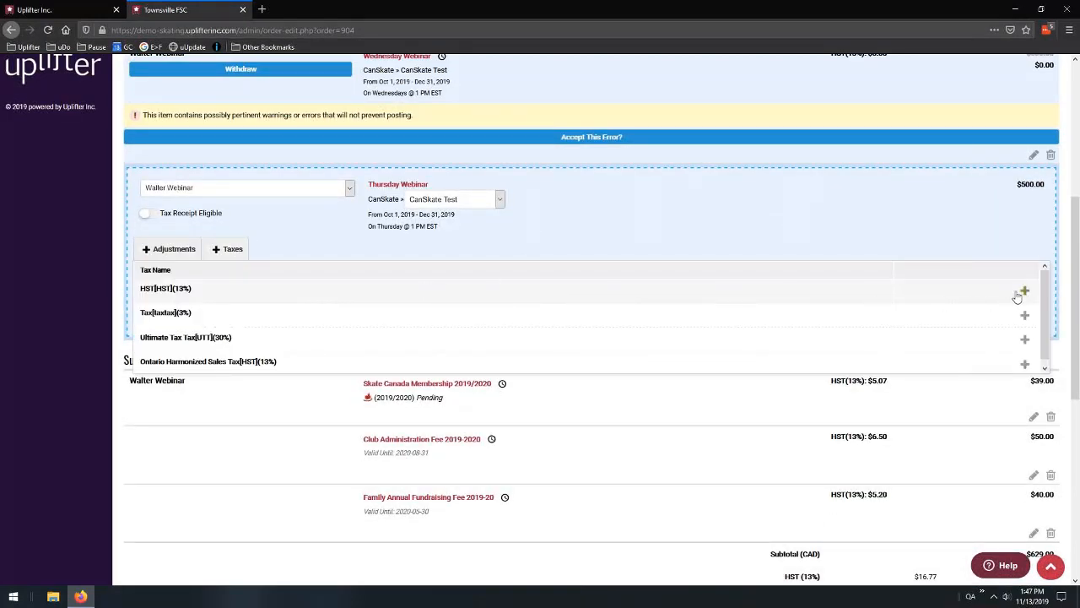
pyautogui.click(1017, 290)
pyautogui.click(1003, 297)
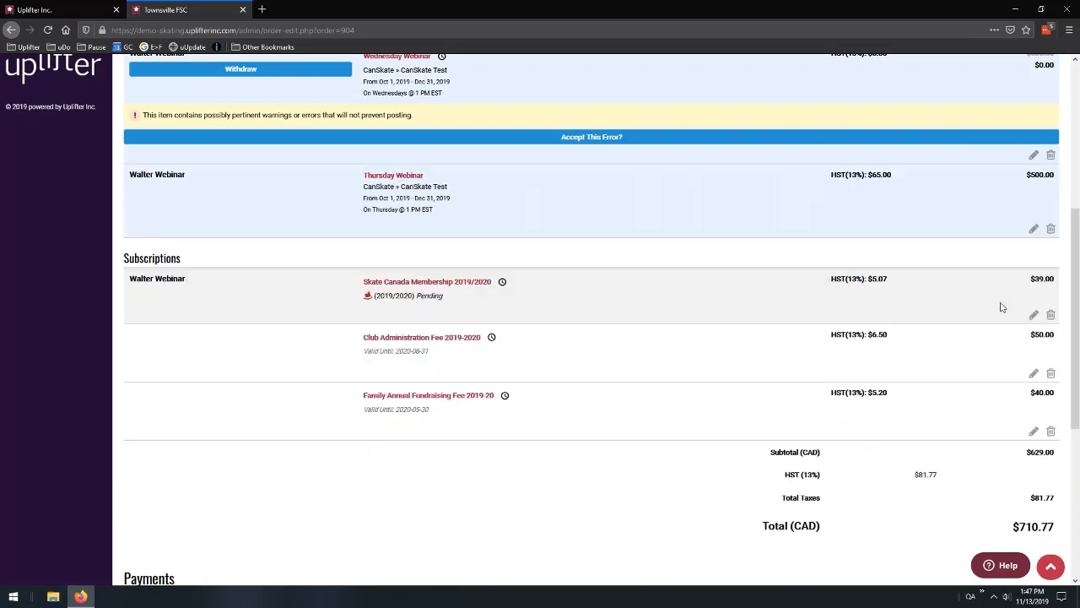
# Restore the deleted original pending cheque payment on the invoice
pyautogui.scroll(-5, 1002, 307)
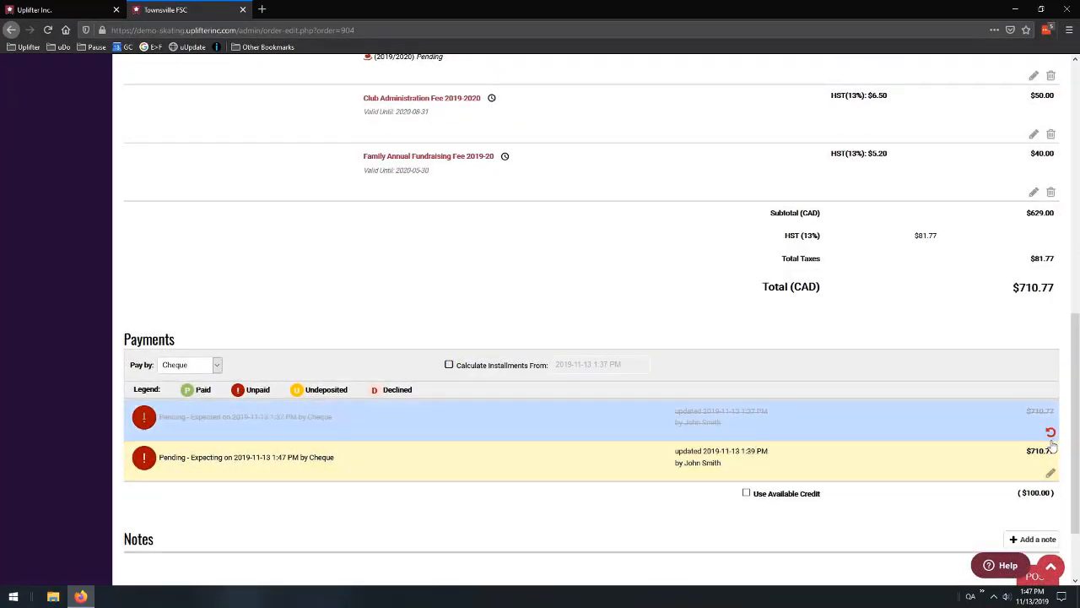
pyautogui.click(1051, 434)
pyautogui.scroll(3, 912, 321)
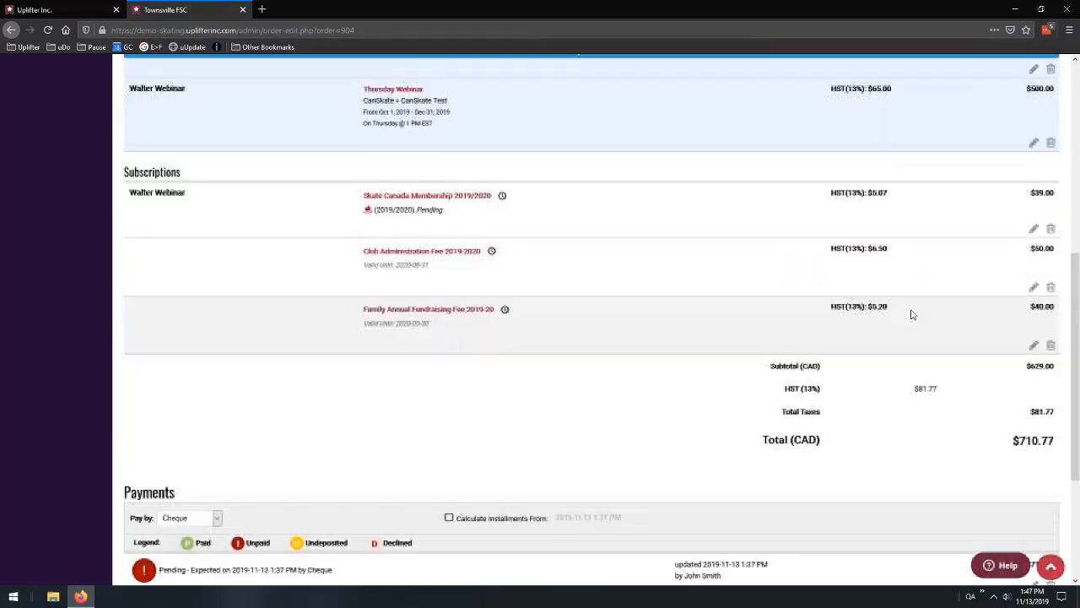
pyautogui.scroll(1, 912, 314)
pyautogui.scroll(3, 911, 317)
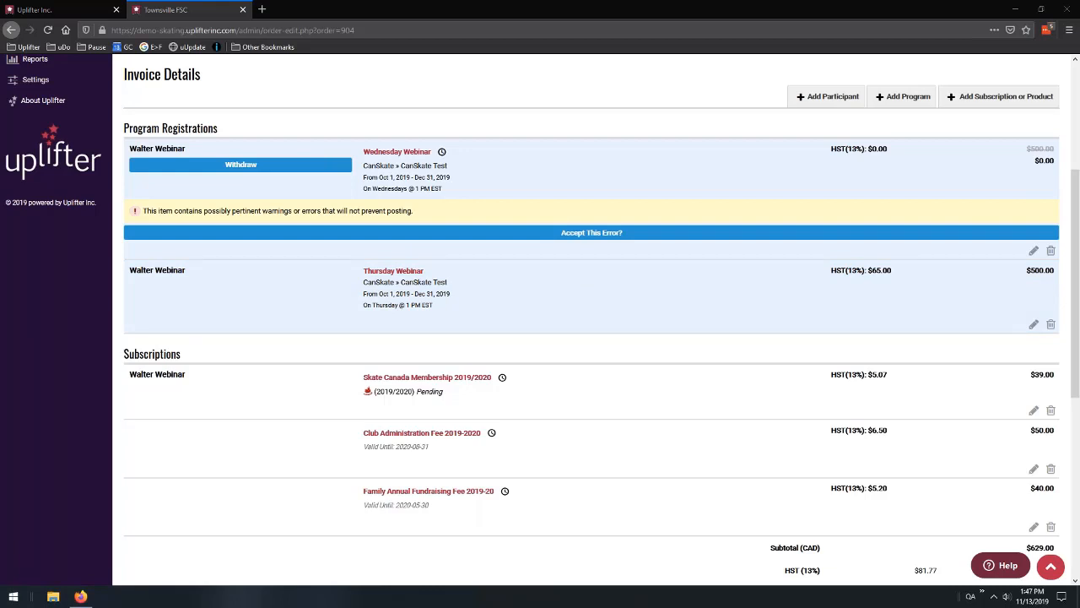
# Withdraw the participant from the Wednesday Webinar registration
pyautogui.click(393, 271)
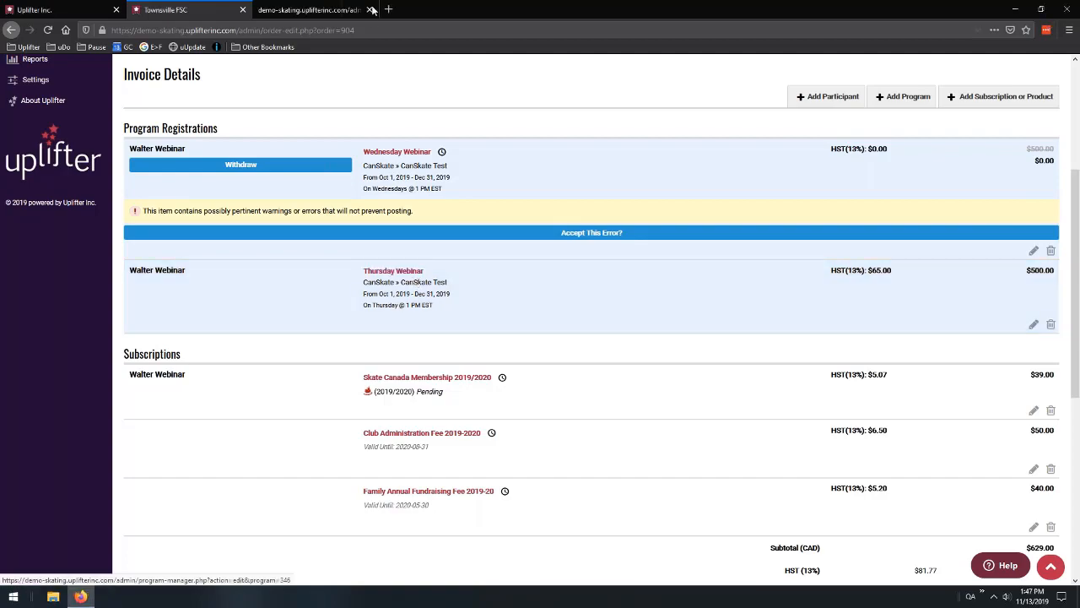
pyautogui.hotkey('ctrl', 'w')
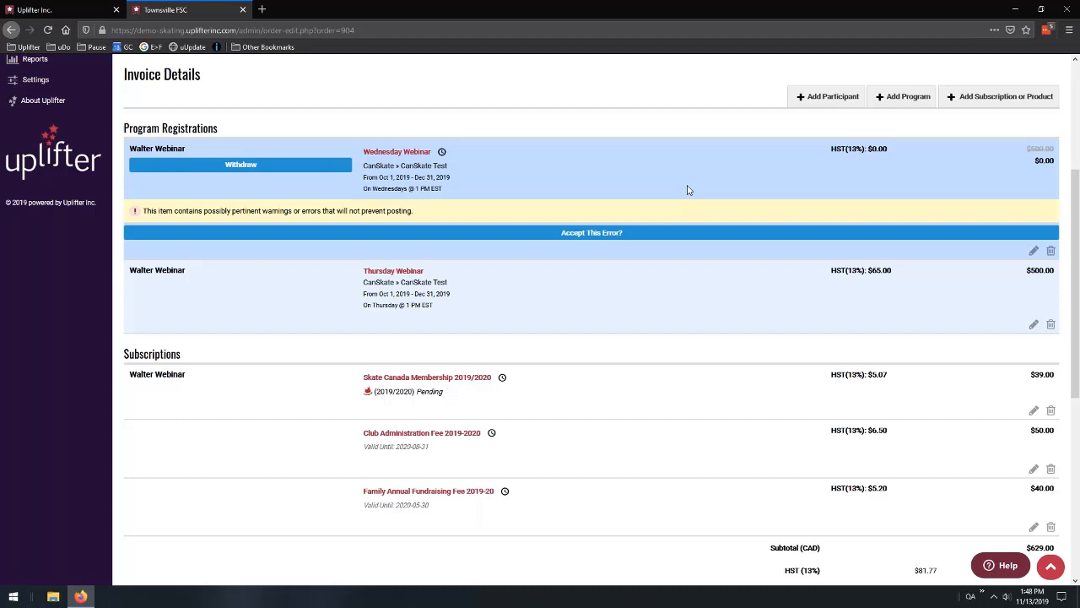
pyautogui.click(322, 169)
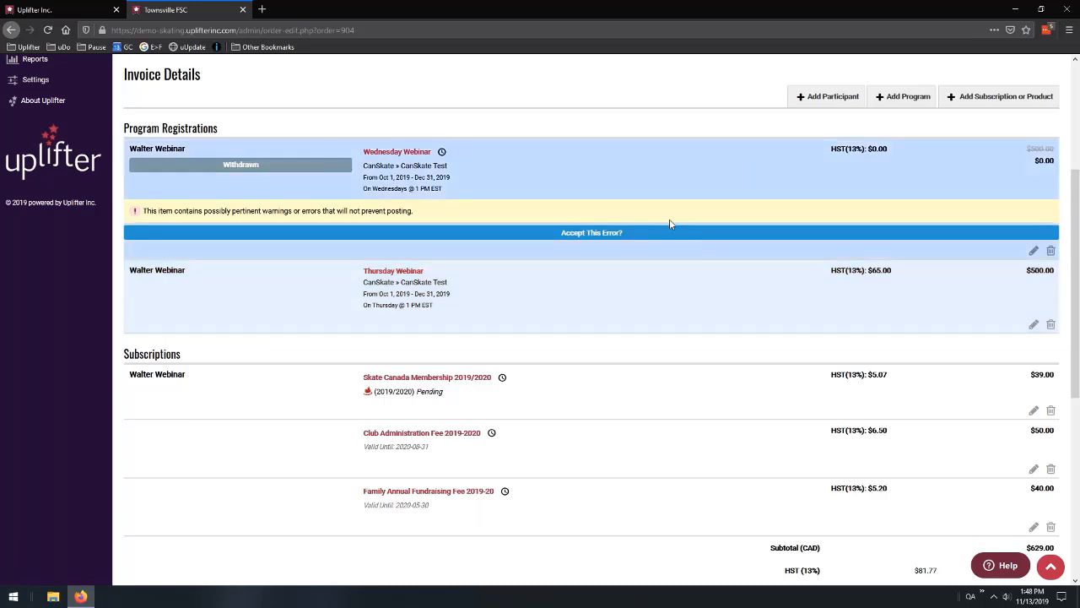
# Delete the Wednesday Webinar registration from the invoice and restore it
pyautogui.click(1051, 250)
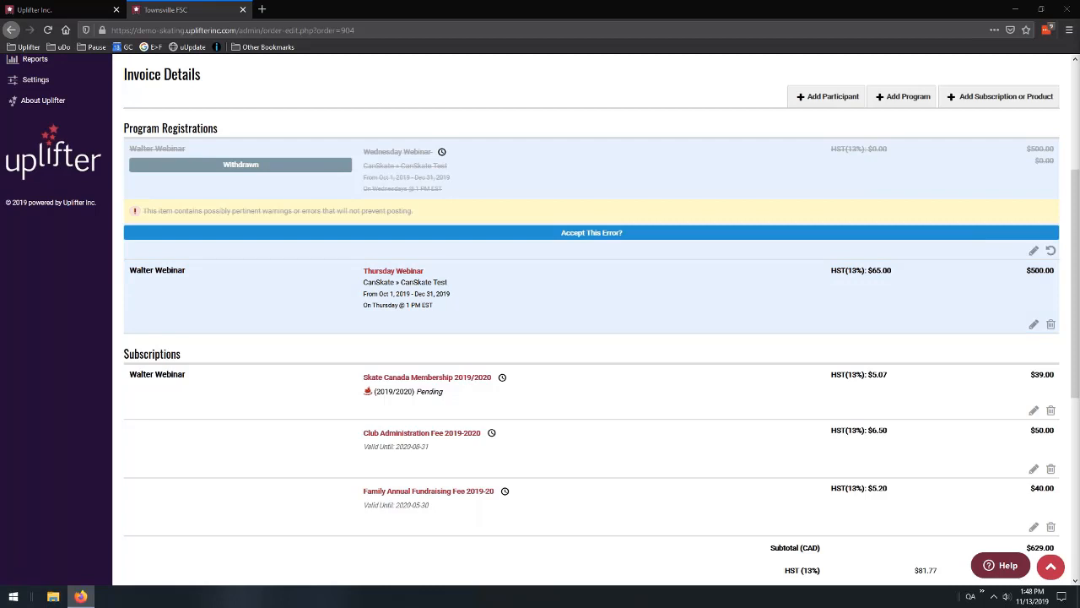
pyautogui.scroll(2, 521, 186)
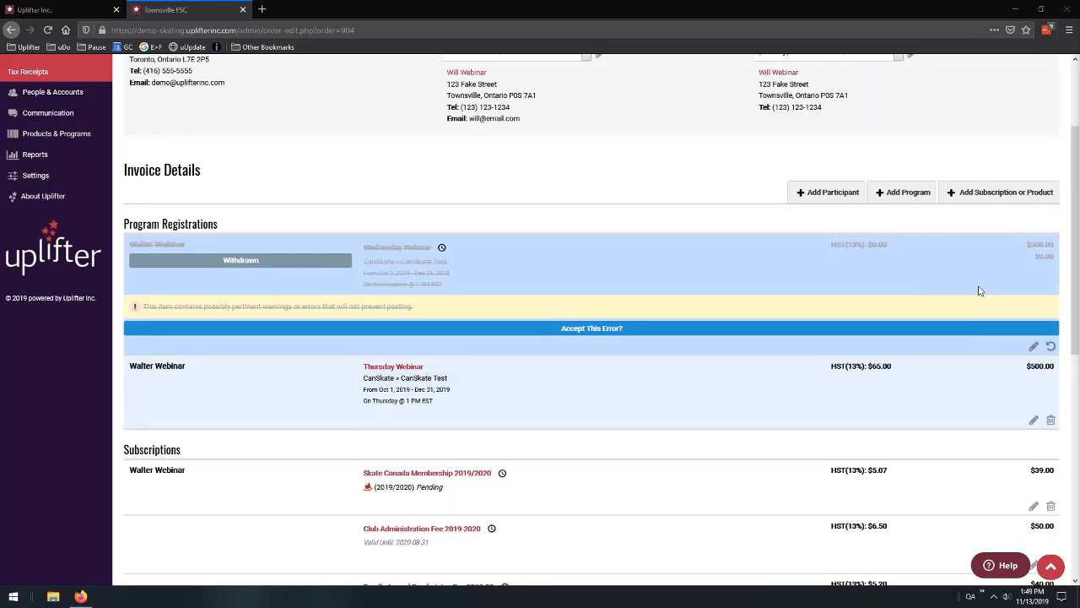
pyautogui.click(1051, 346)
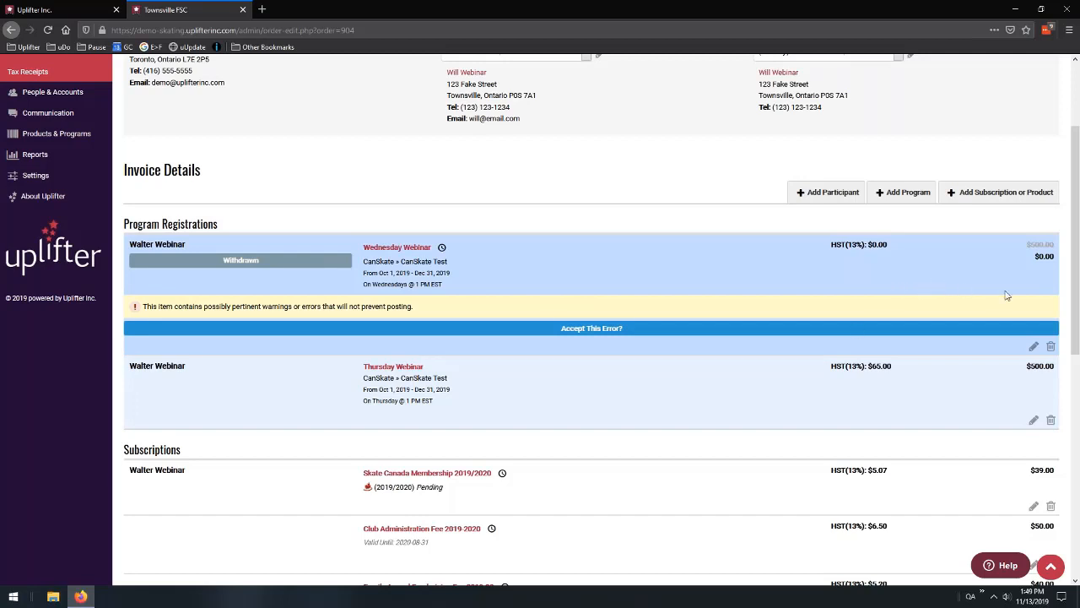
# Replace the Wednesday Webinar registration's withdrawn adjustment with a custom one described as Withdraw, deducting $300.00, and save the registration
pyautogui.click(1035, 348)
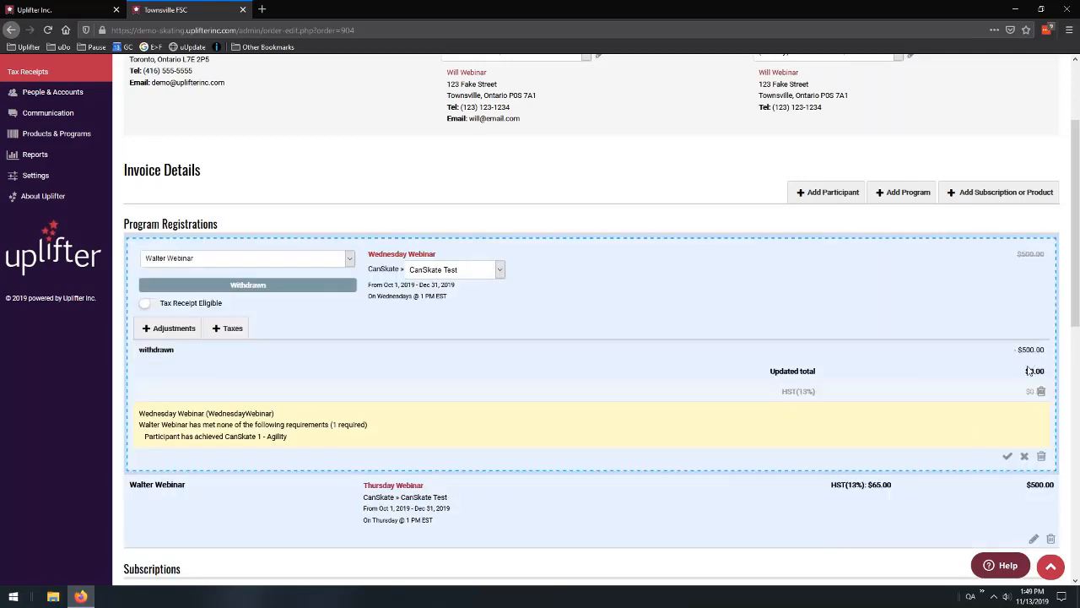
pyautogui.click(1043, 351)
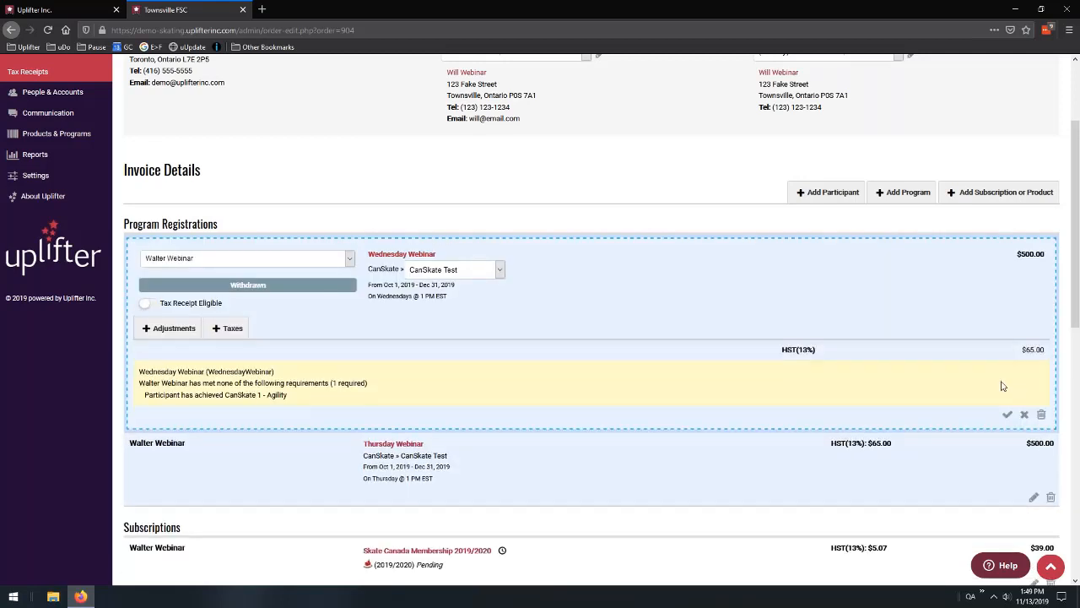
pyautogui.click(175, 329)
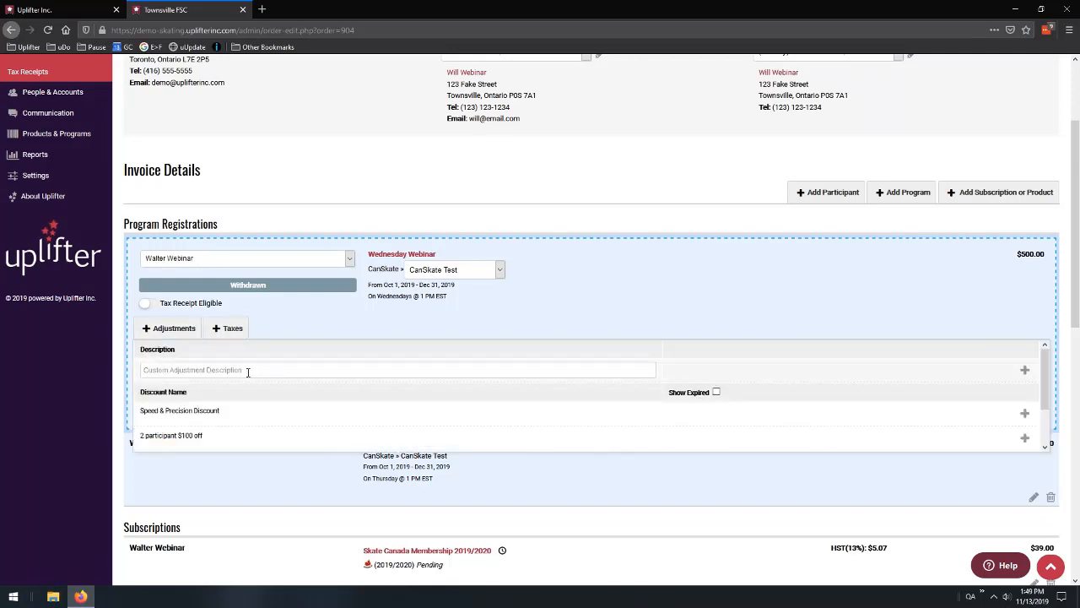
pyautogui.write('Withdrawn')
pyautogui.press('BackSpace')
pyautogui.press('BackSpace')
pyautogui.press('BackSpace')
pyautogui.write('aw')
pyautogui.click(1025, 369)
pyautogui.moveTo(1045, 353); pyautogui.dragTo(960, 357)
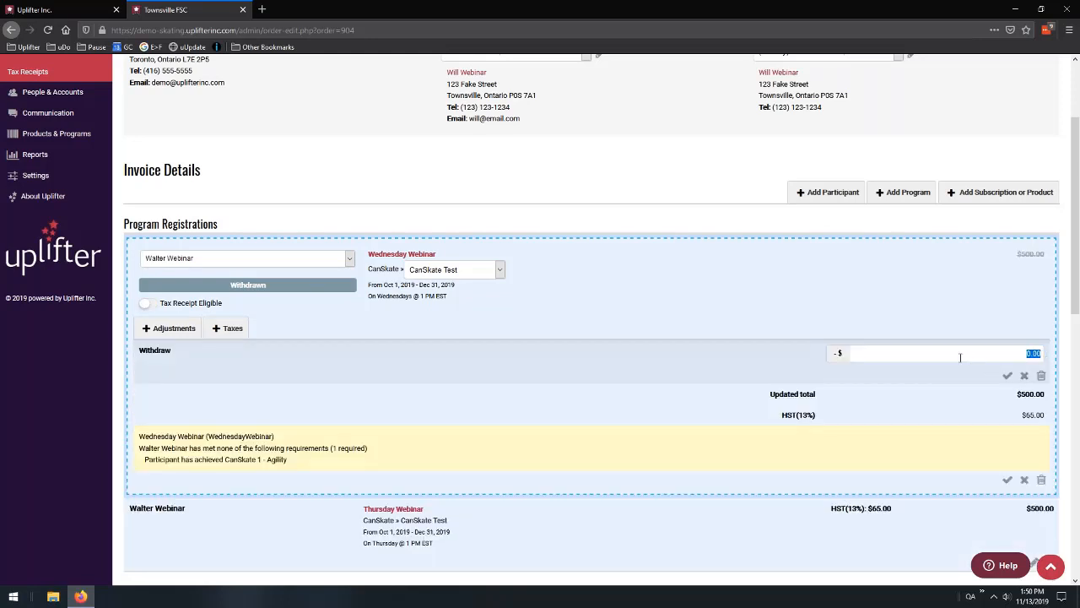
pyautogui.write('300.00')
pyautogui.click(1007, 377)
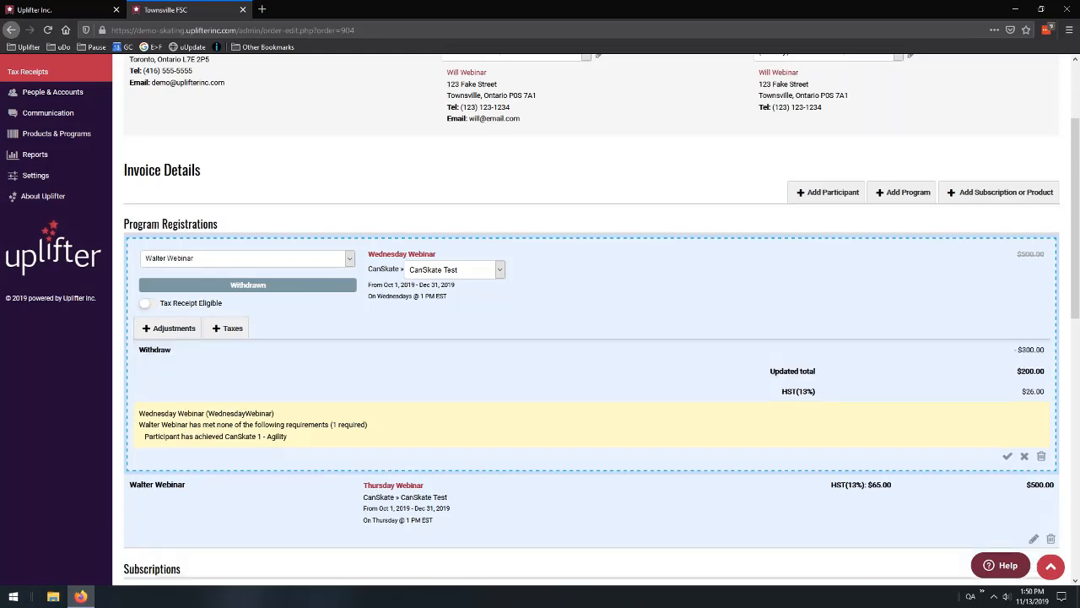
pyautogui.click(1008, 453)
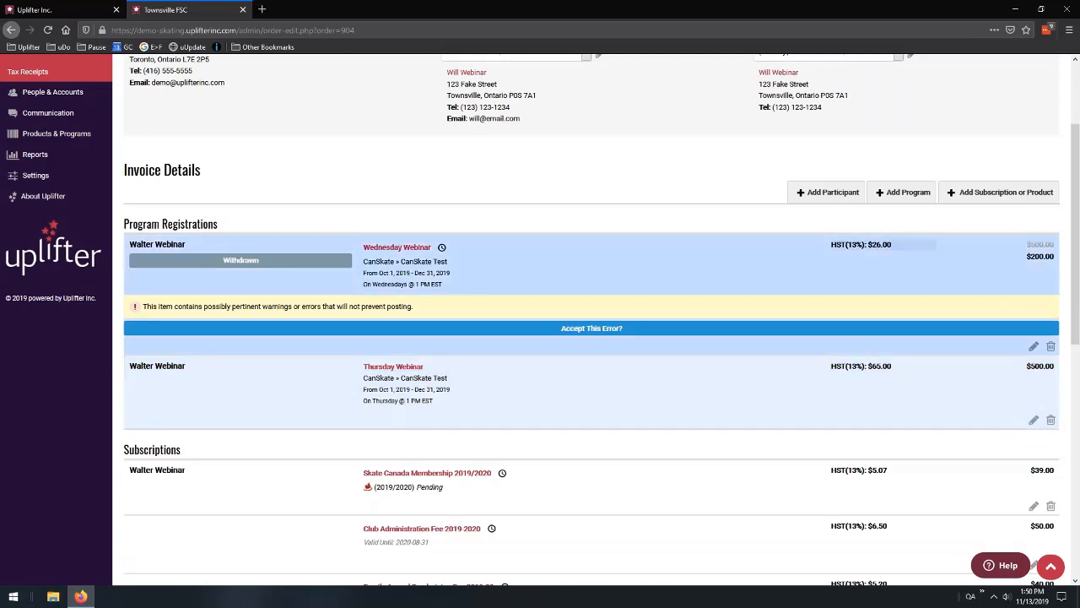
# Add a custom adjustment described as Added, deducting $200.00, to the Thursday Webinar registration and save the registration
pyautogui.moveTo(442, 248)
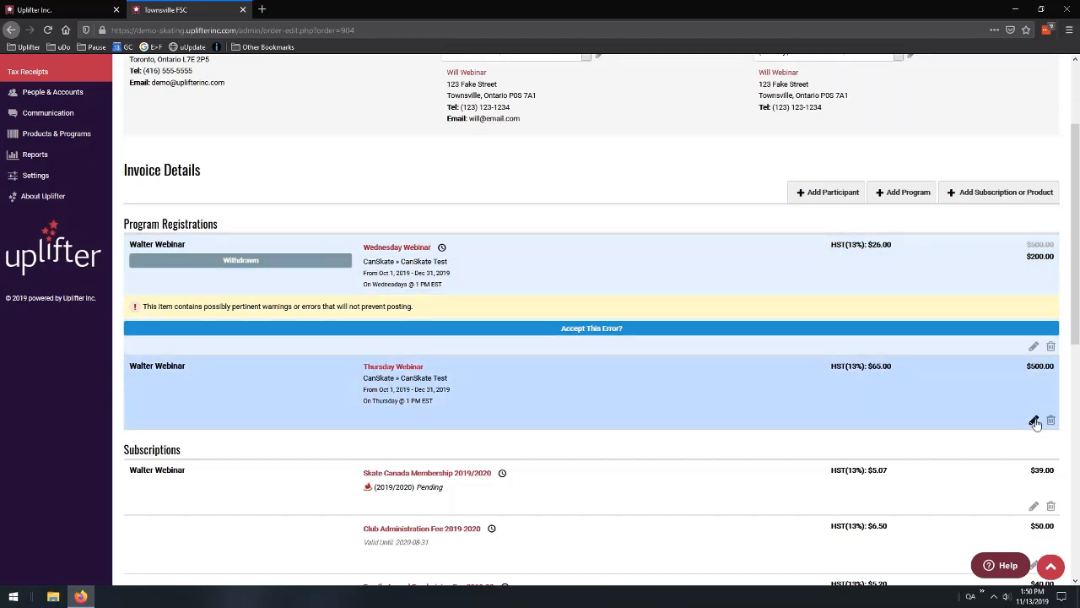
pyautogui.click(1034, 420)
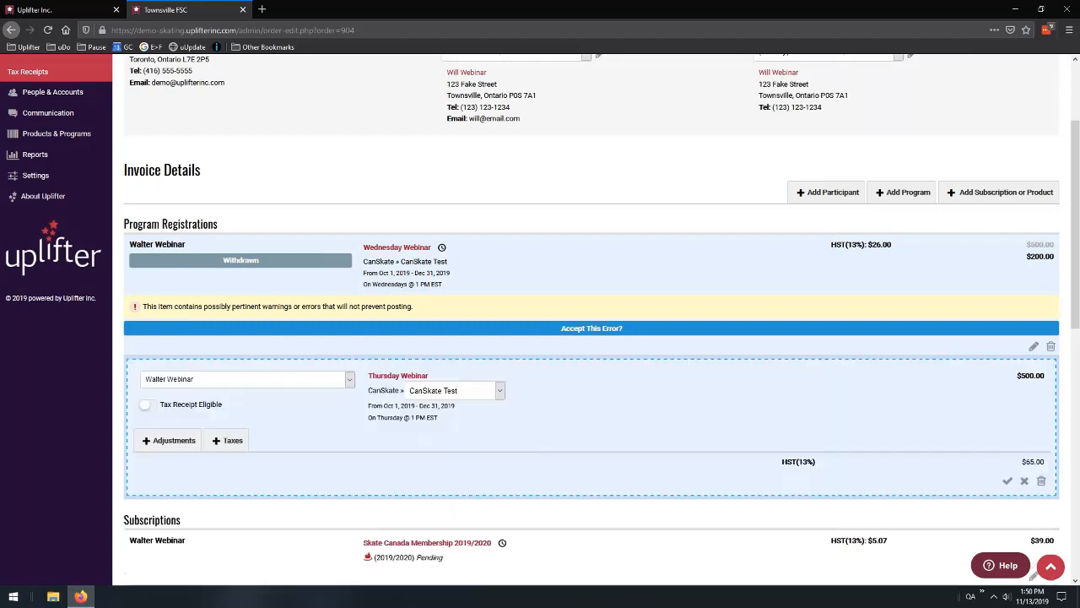
pyautogui.click(179, 443)
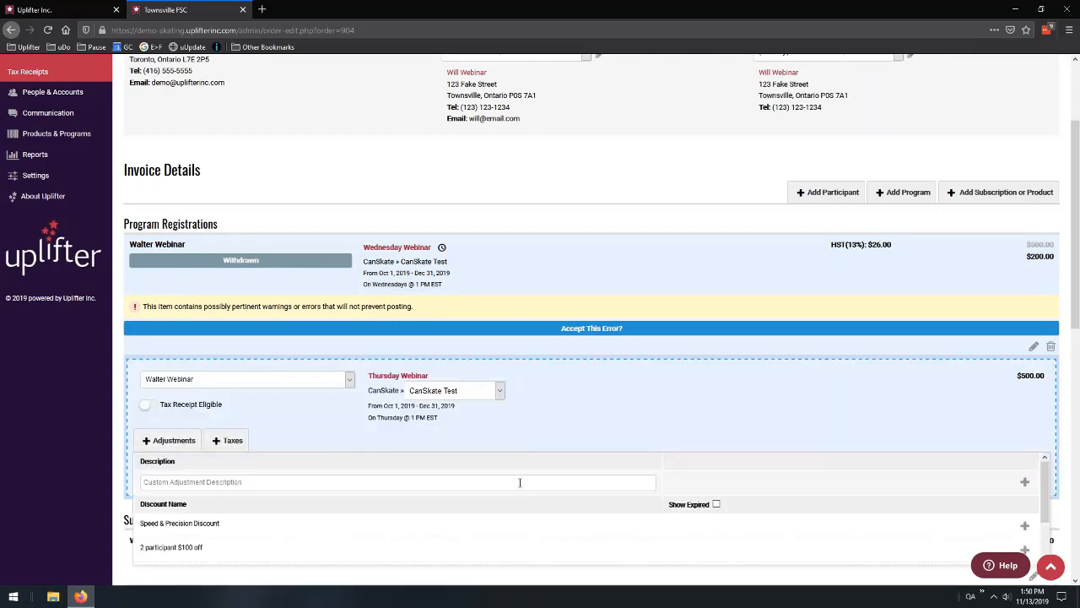
pyautogui.write('Added')
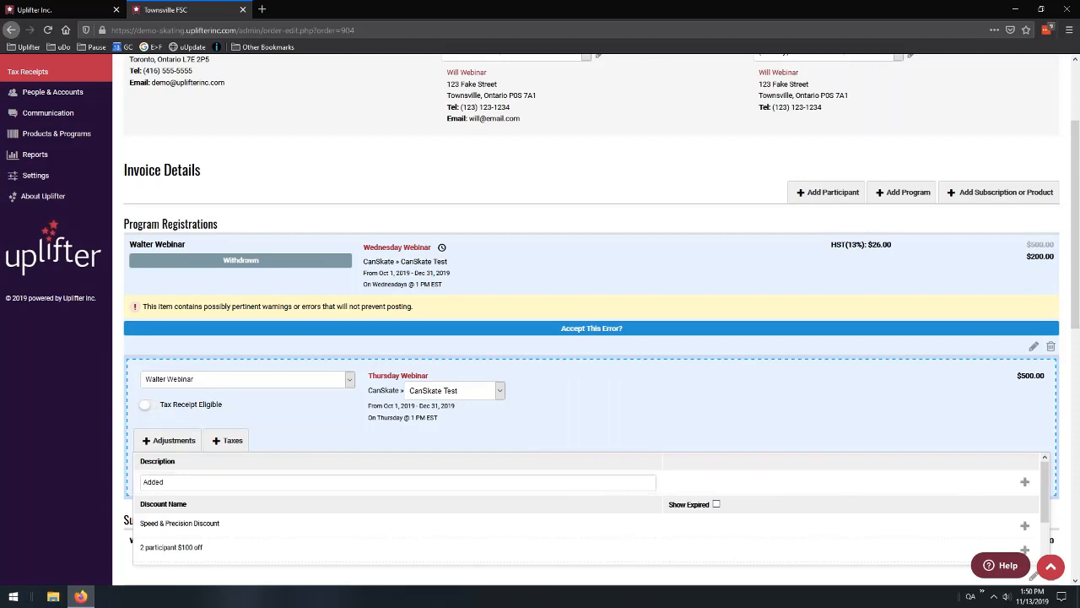
pyautogui.click(1024, 481)
pyautogui.doubleClick(1049, 465)
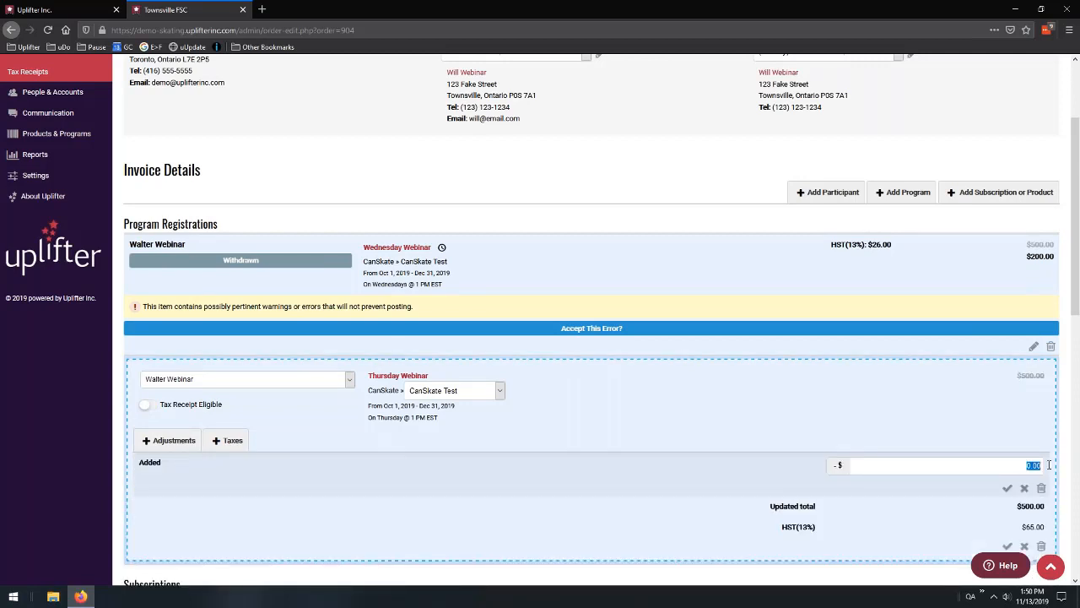
pyautogui.write('20')
pyautogui.click(1007, 488)
pyautogui.click(1007, 546)
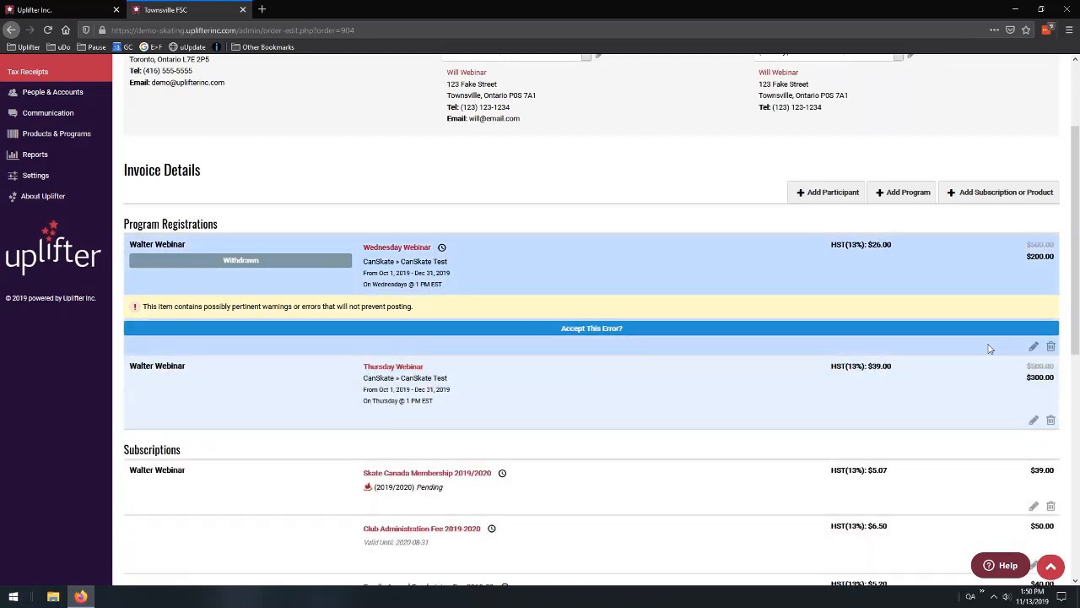
# Review the invoice's total, its pending cheque payment and the two adjusted program registrations
pyautogui.scroll(-2, 1016, 348)
pyautogui.scroll(-6, 1016, 348)
pyautogui.moveTo(1012, 383); pyautogui.dragTo(1056, 384)
pyautogui.scroll(-3, 1001, 375)
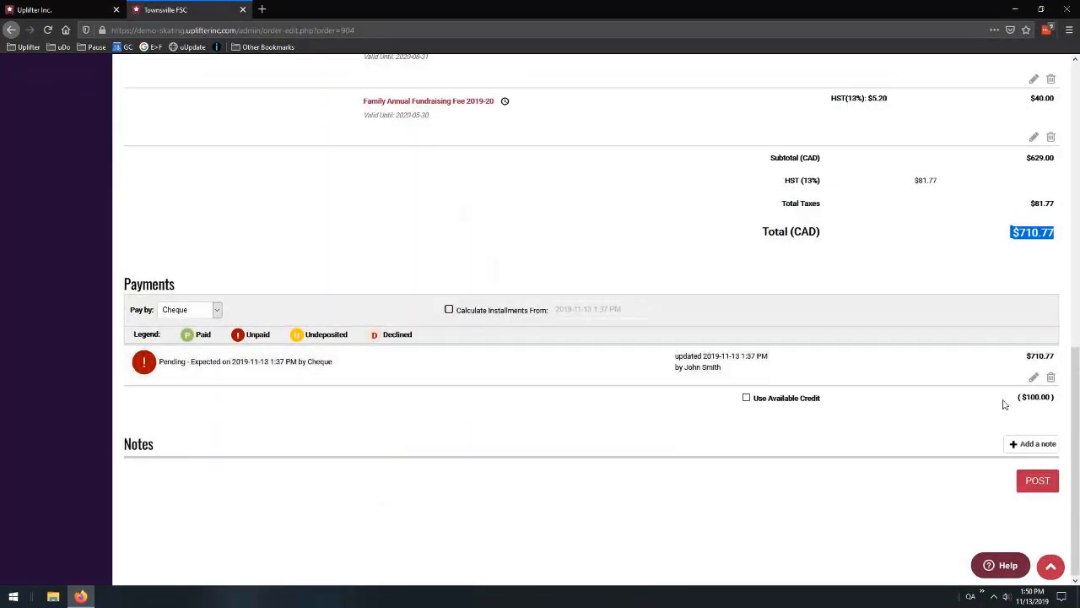
pyautogui.scroll(4, 1003, 403)
pyautogui.scroll(10, 993, 406)
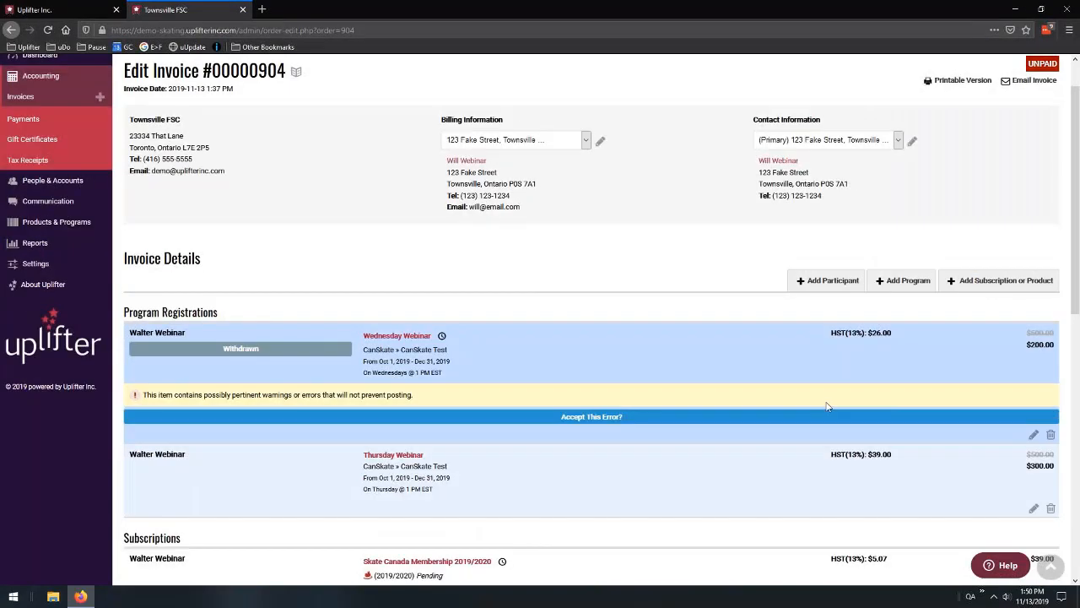
pyautogui.scroll(-4, 832, 405)
pyautogui.scroll(-1, 840, 384)
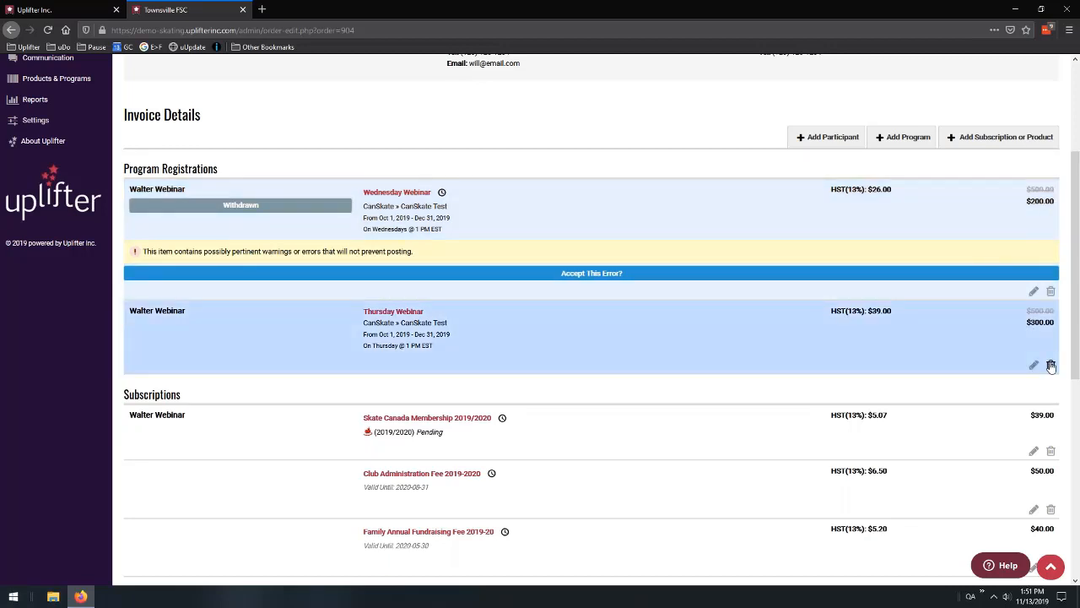
# Delete the Thursday Webinar registration and reload the invoice page to discard all unposted changes
pyautogui.click(1051, 365)
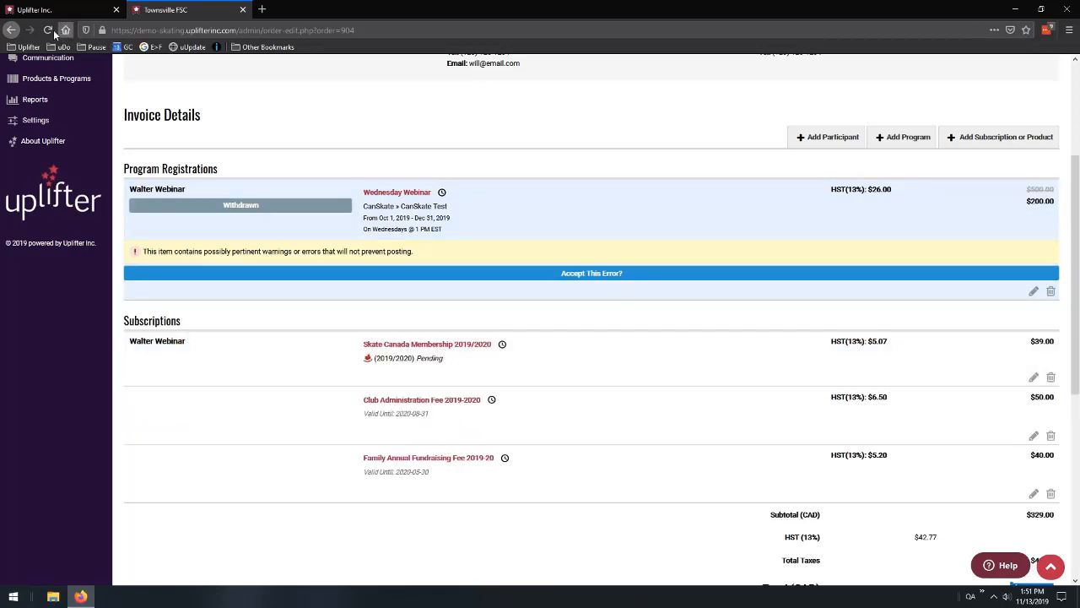
pyautogui.click(50, 31)
pyautogui.click(612, 267)
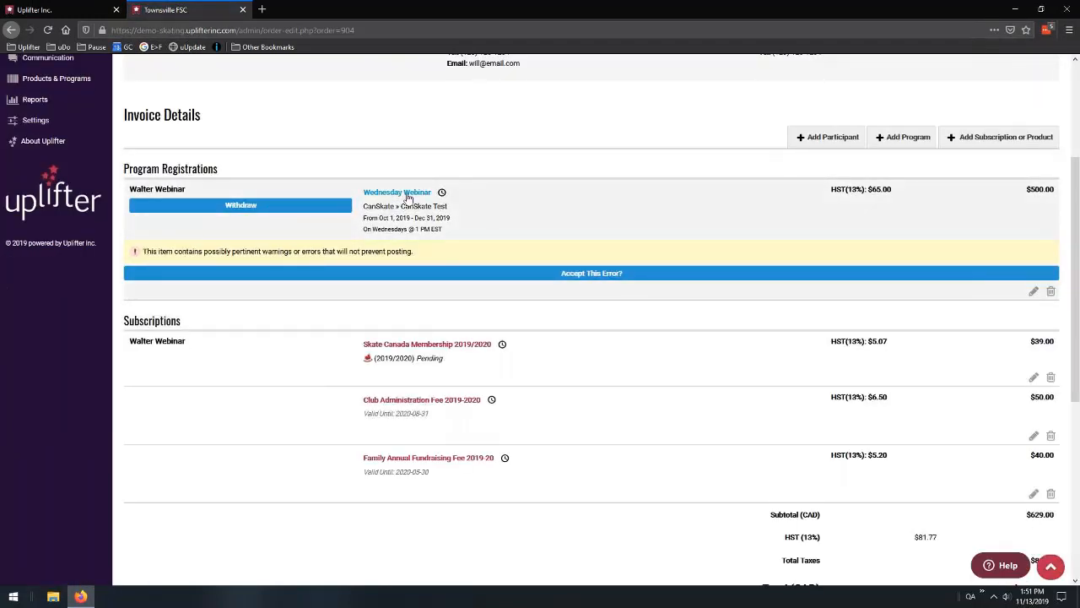
# Search the programs for "web", add Friday Webinar to the invoice for the participant, and save the registration
pyautogui.scroll(-3, 769, 299)
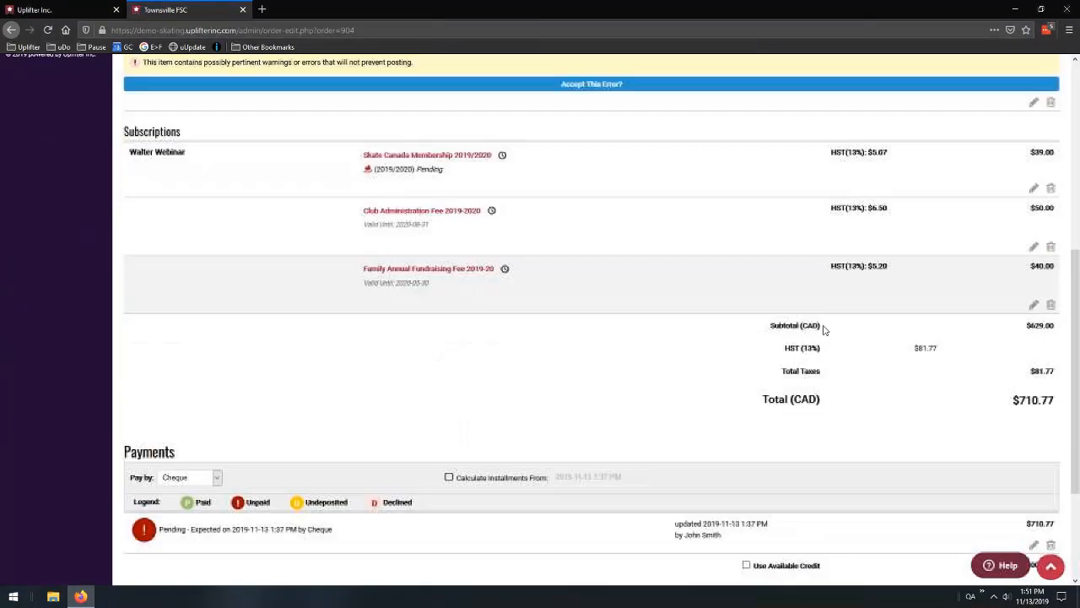
pyautogui.scroll(5, 882, 367)
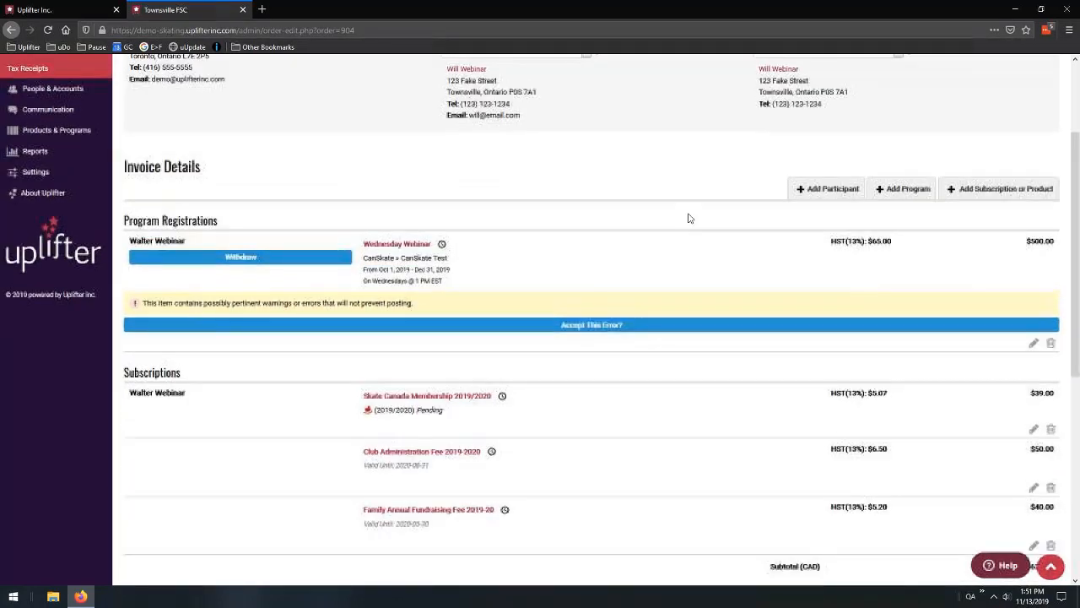
pyautogui.scroll(-1, 642, 230)
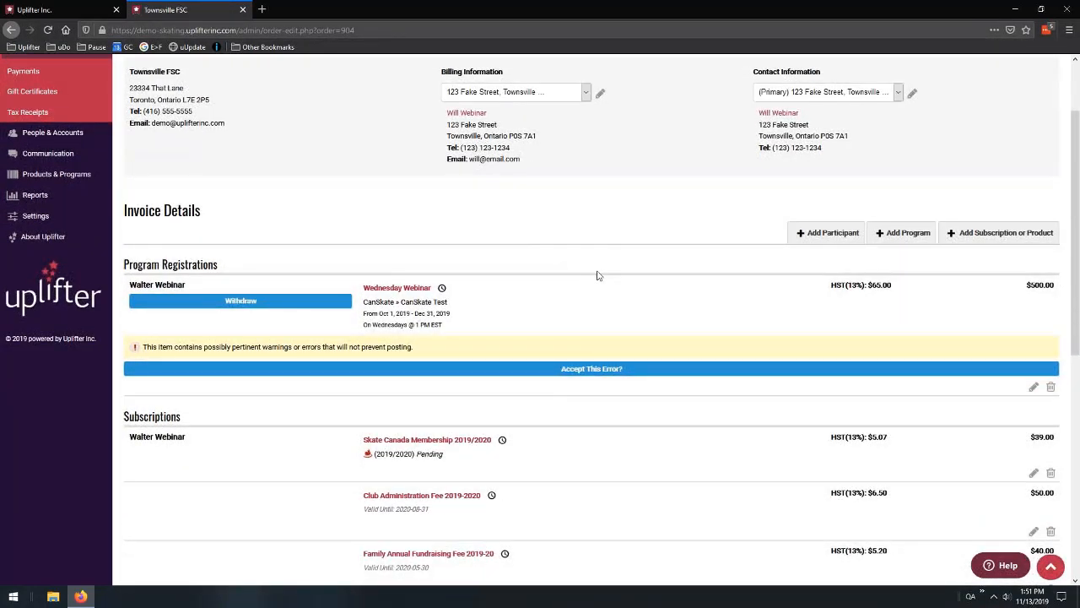
pyautogui.click(917, 235)
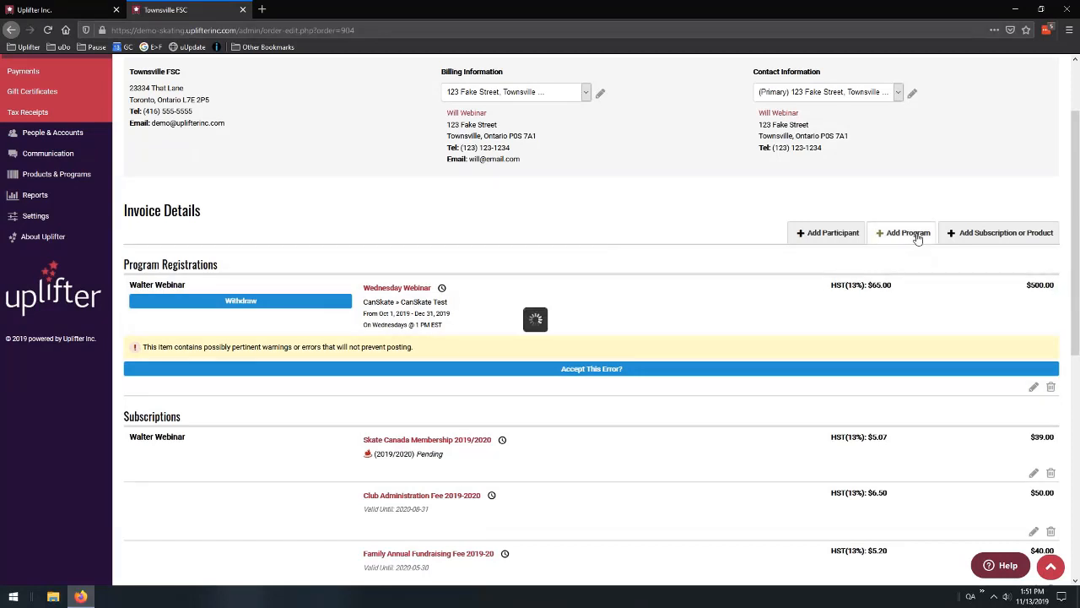
pyautogui.click(192, 309)
pyautogui.write('web')
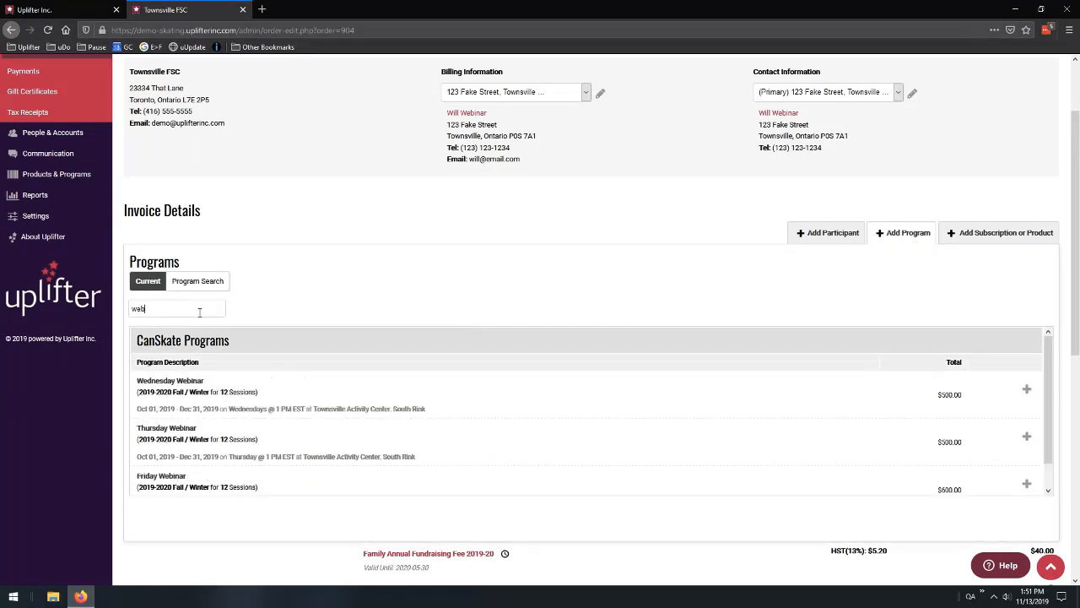
pyautogui.click(1026, 485)
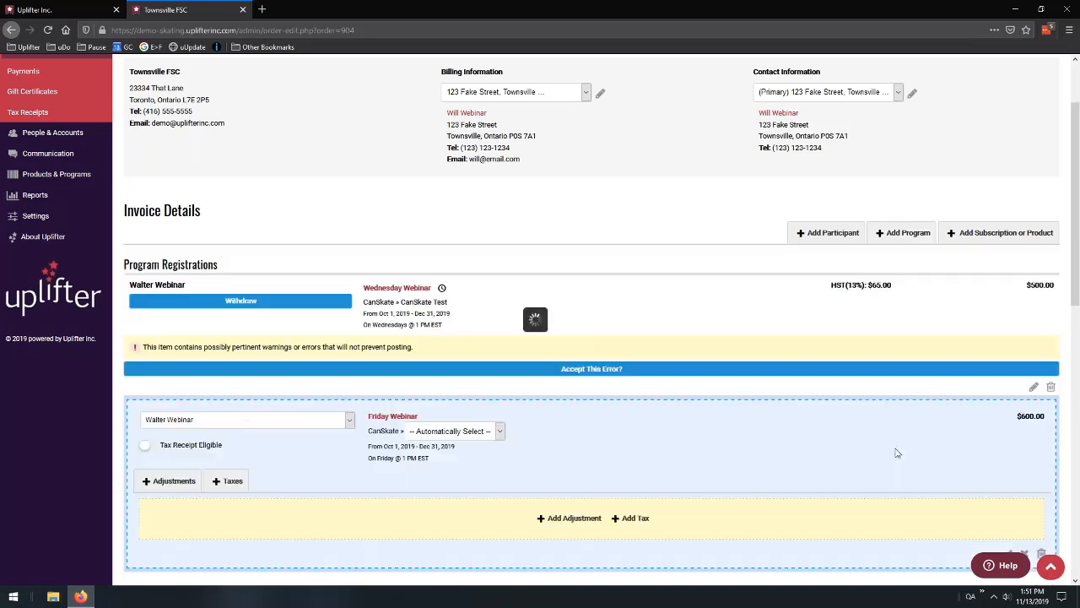
pyautogui.scroll(-2, 1023, 456)
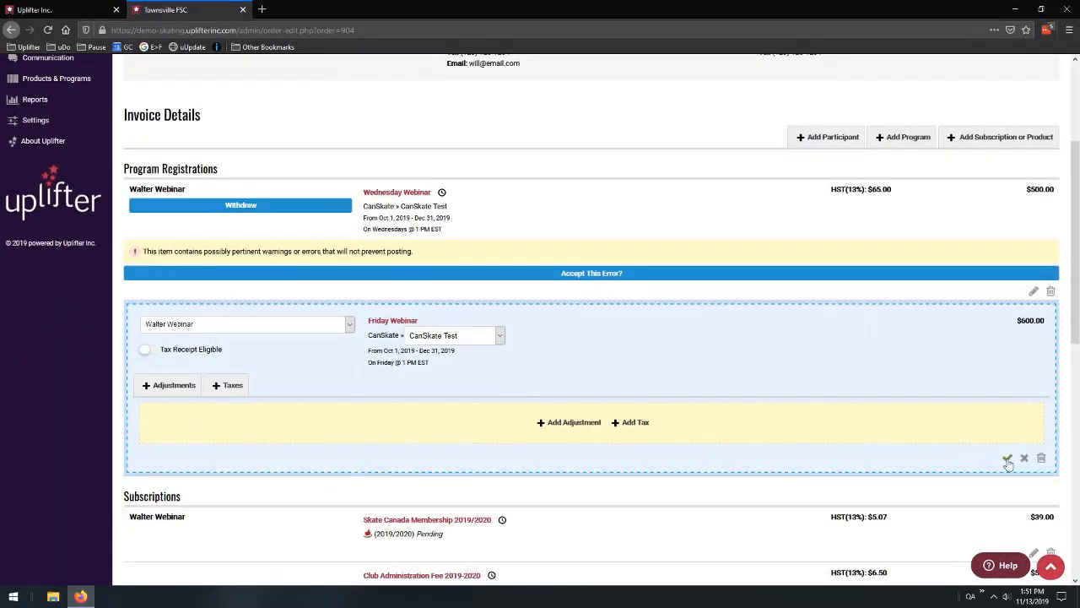
pyautogui.click(1006, 458)
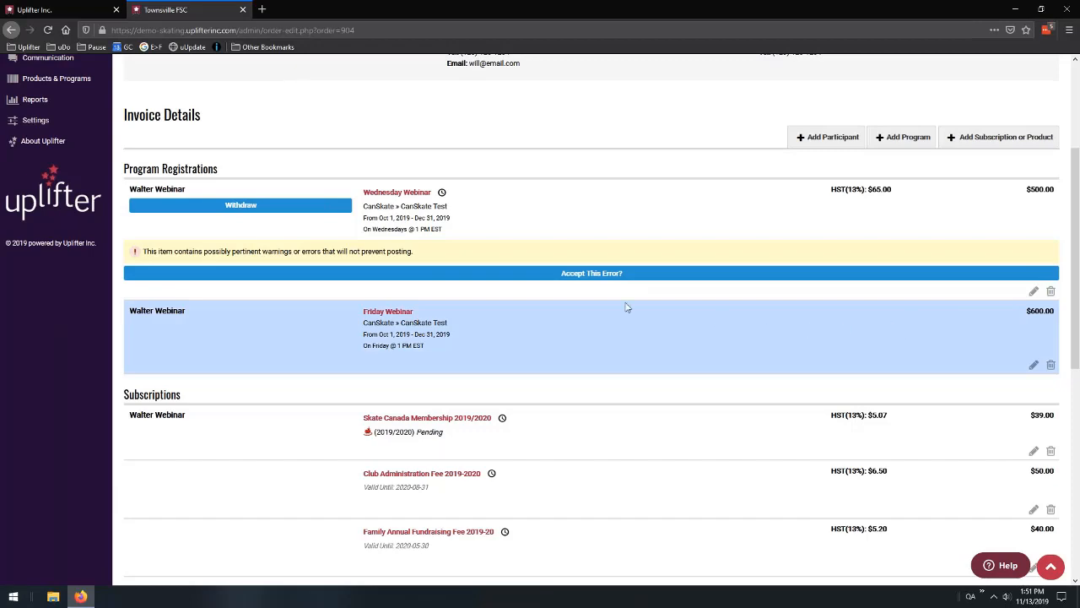
# Check the invoice's payments and withdraw the participant from the Wednesday Webinar registration
pyautogui.scroll(-3, 892, 309)
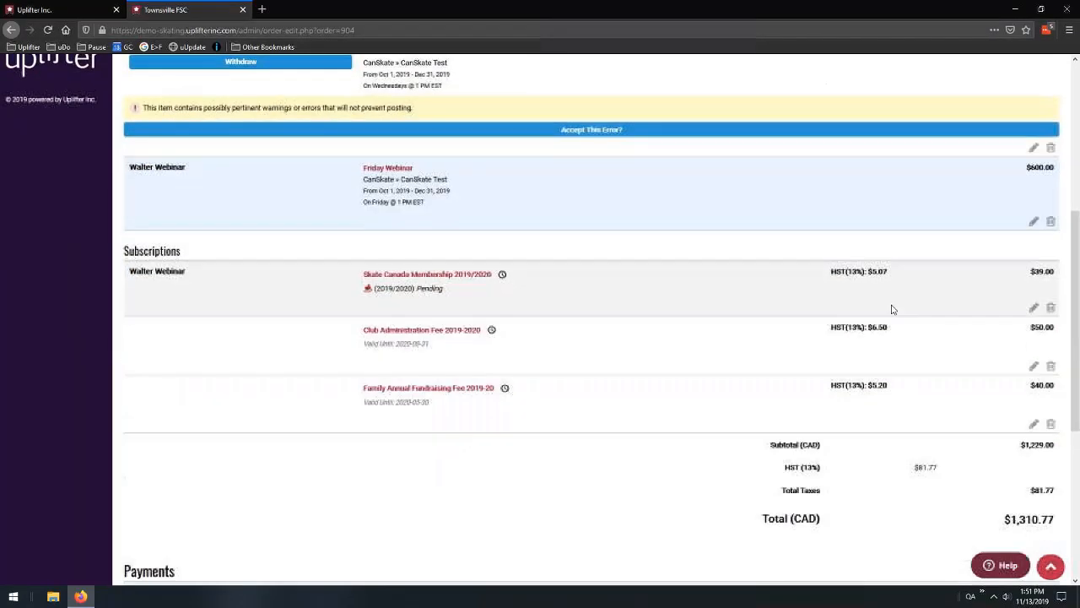
pyautogui.scroll(-4, 892, 310)
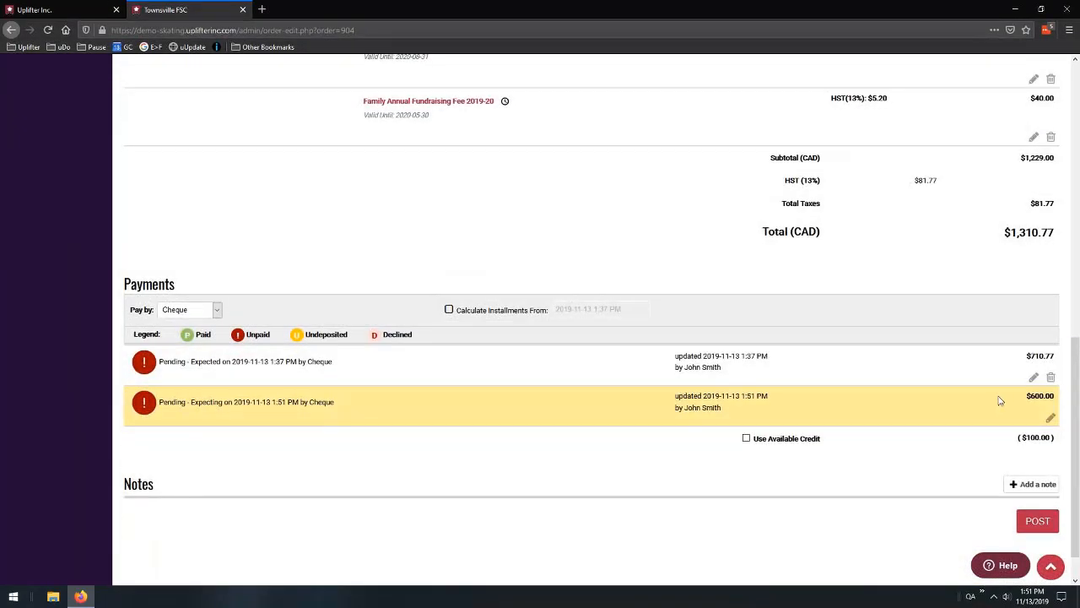
pyautogui.scroll(2, 971, 380)
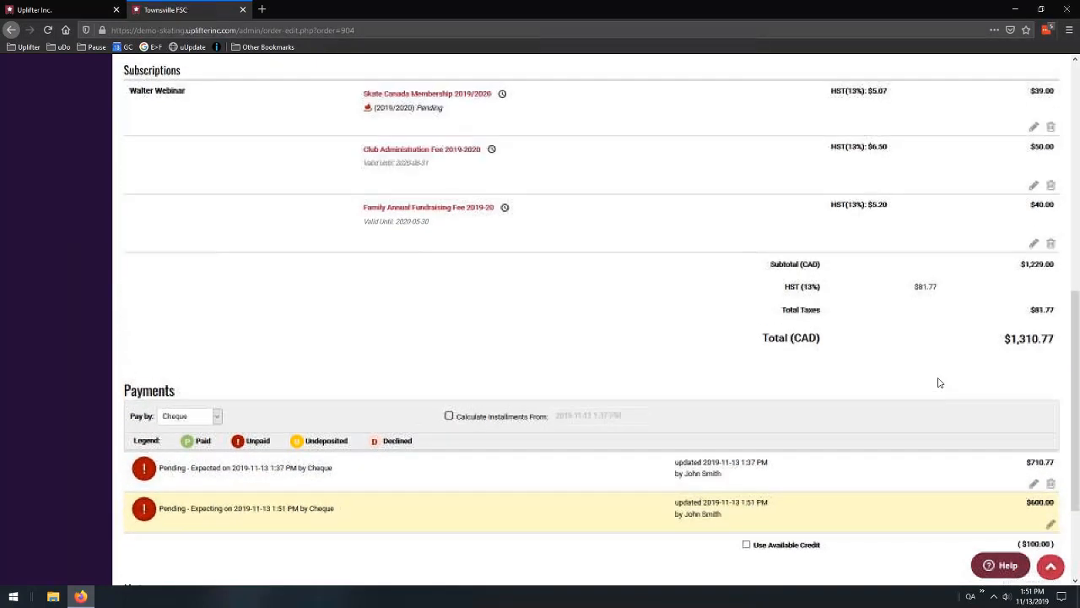
pyautogui.scroll(4, 938, 383)
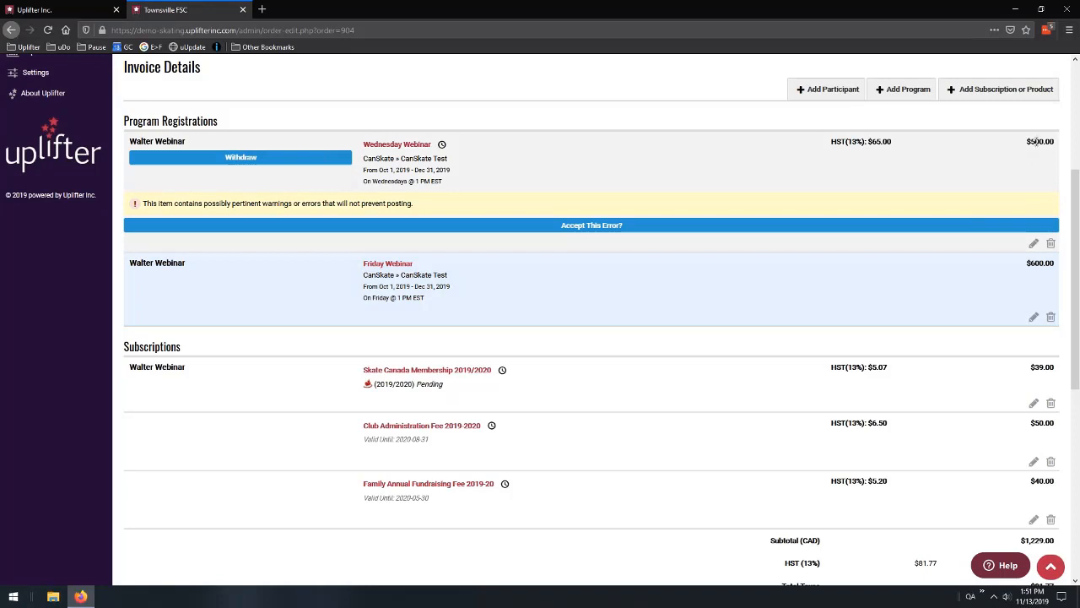
pyautogui.click(306, 159)
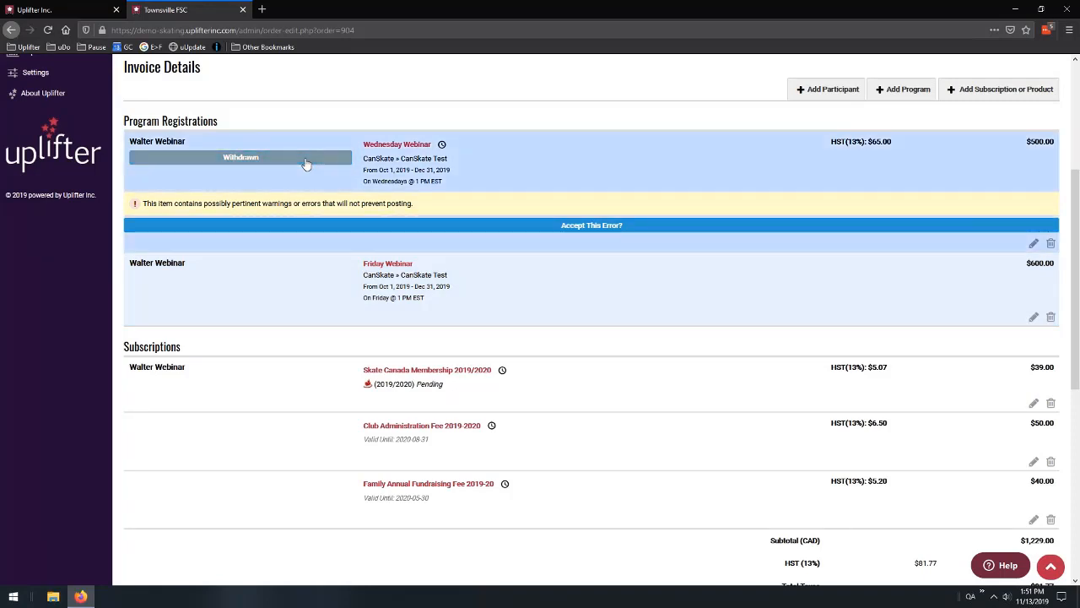
# Add a custom adjustment described as Withdrawn, deducting $500.00, to the Wednesday Webinar registration and save the registration
pyautogui.click(1031, 244)
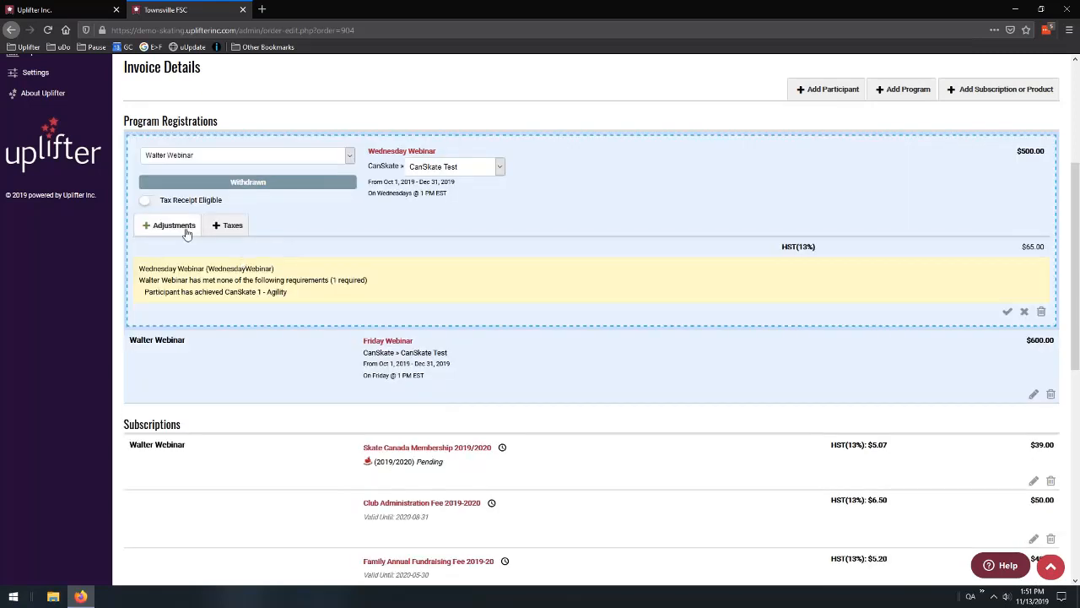
pyautogui.write('WEith')
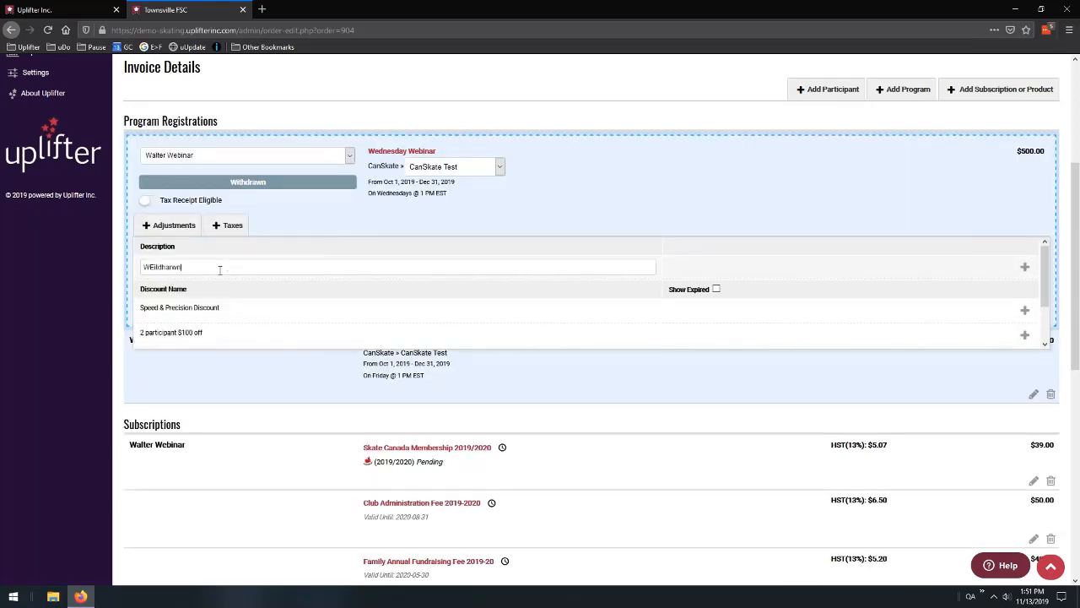
pyautogui.write('drawn')
pyautogui.hotkey('ctrl', 'a')
pyautogui.write('With')
pyautogui.click(1024, 266)
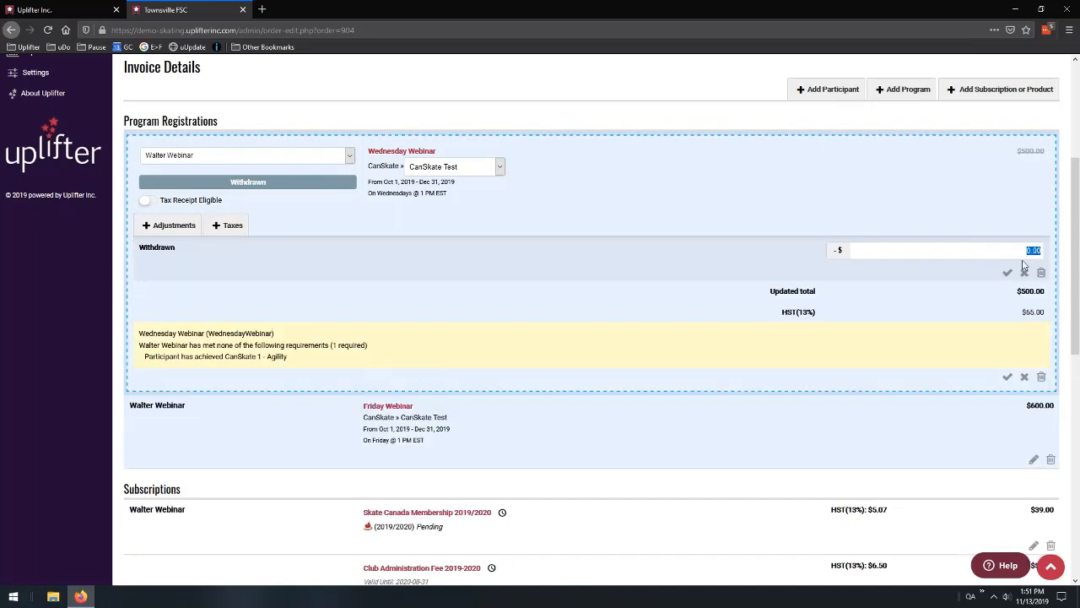
pyautogui.write('500')
pyautogui.click(1007, 274)
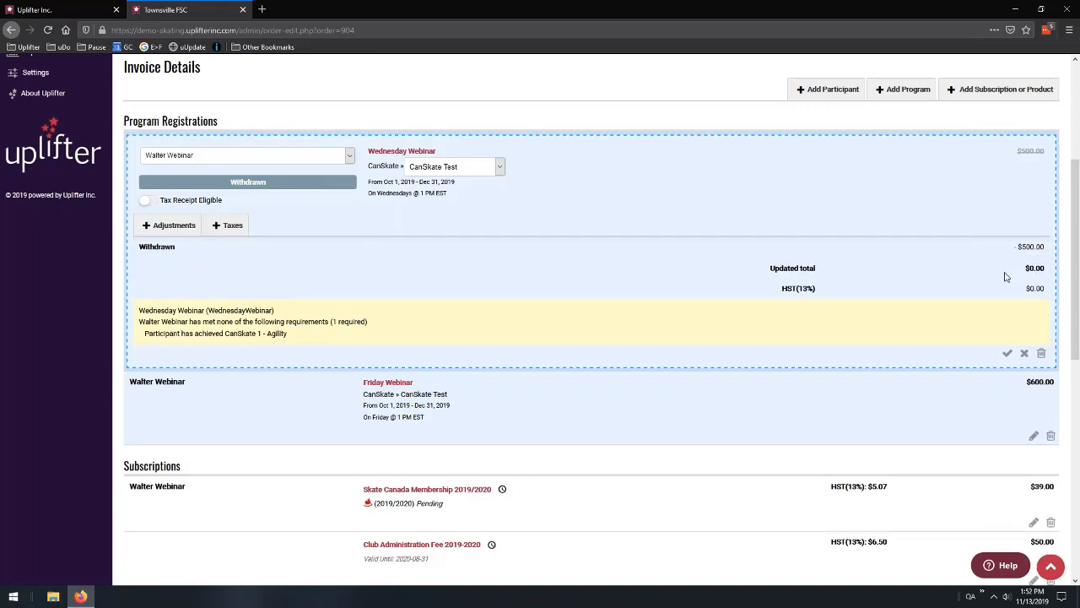
pyautogui.click(1007, 353)
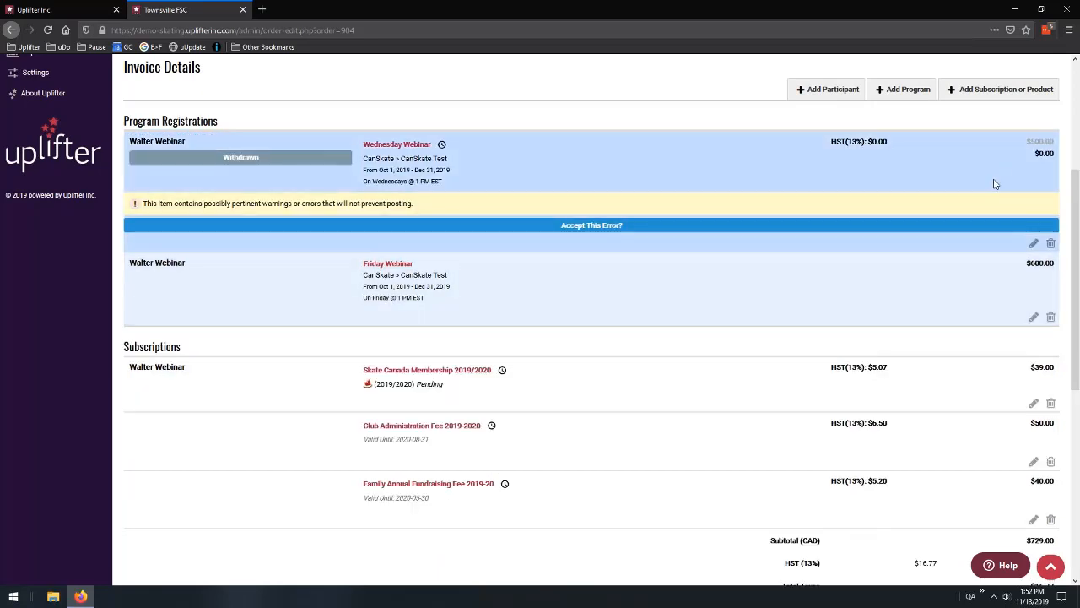
# Add the HST (13%) tax to the Friday Webinar registration, save it, and check the invoice's total and payments
pyautogui.scroll(-5, 991, 272)
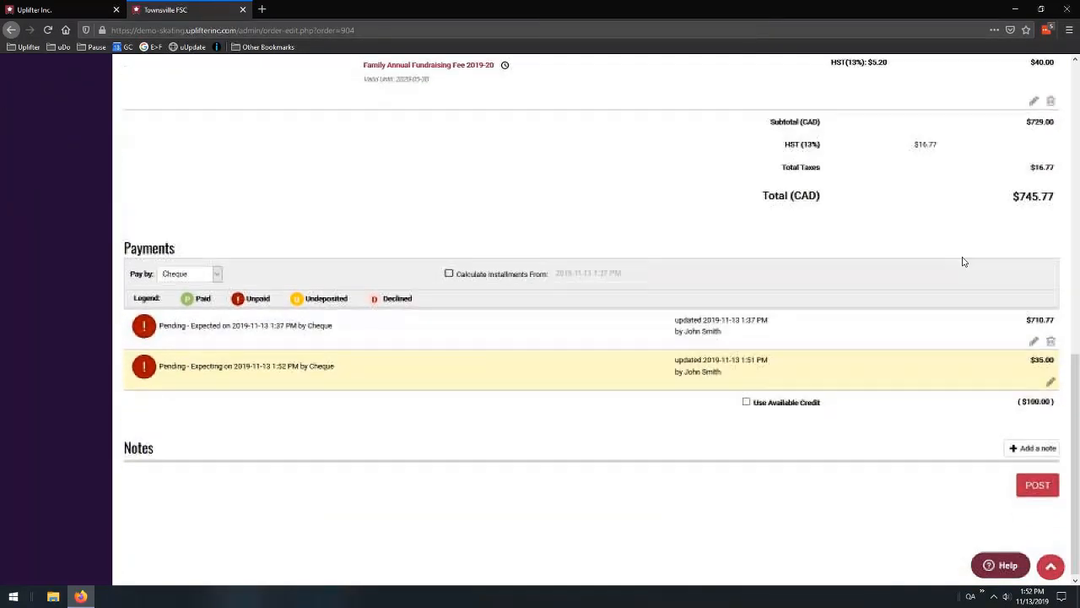
pyautogui.scroll(3, 1000, 310)
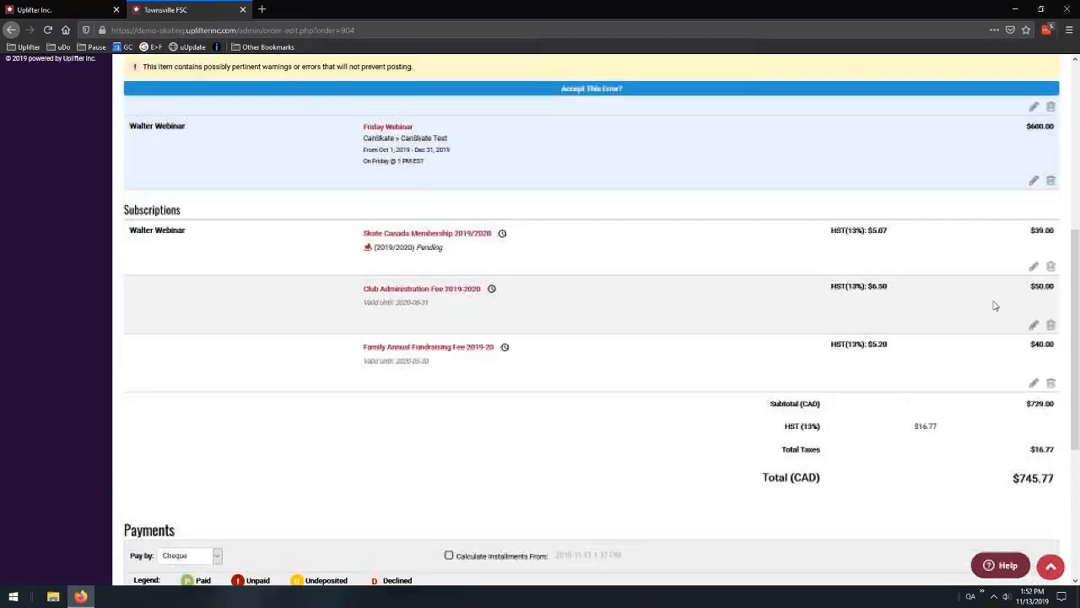
pyautogui.scroll(1, 995, 306)
pyautogui.click(1034, 276)
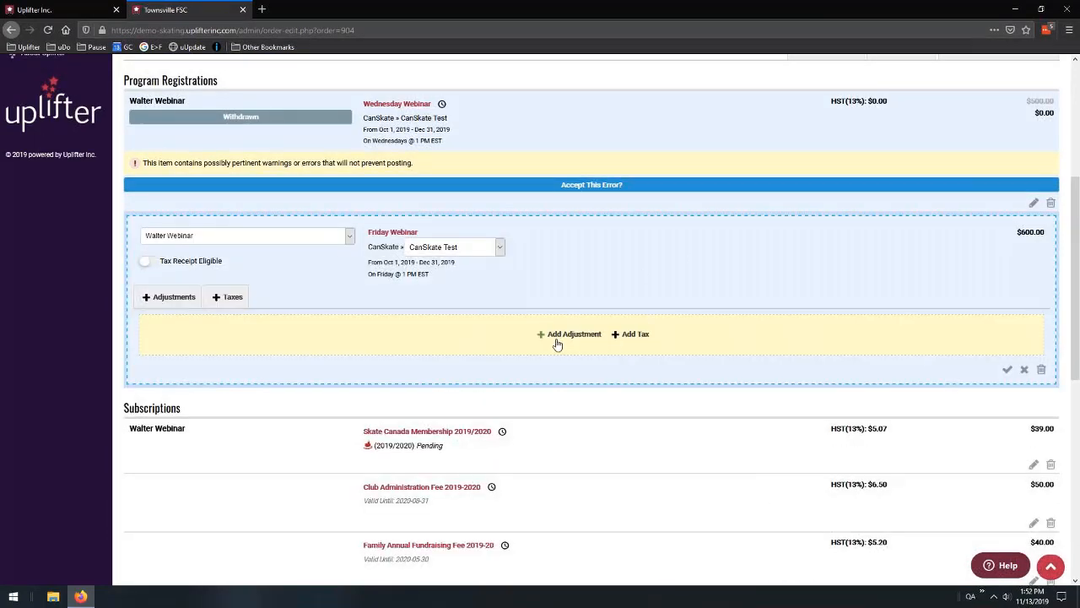
pyautogui.click(225, 300)
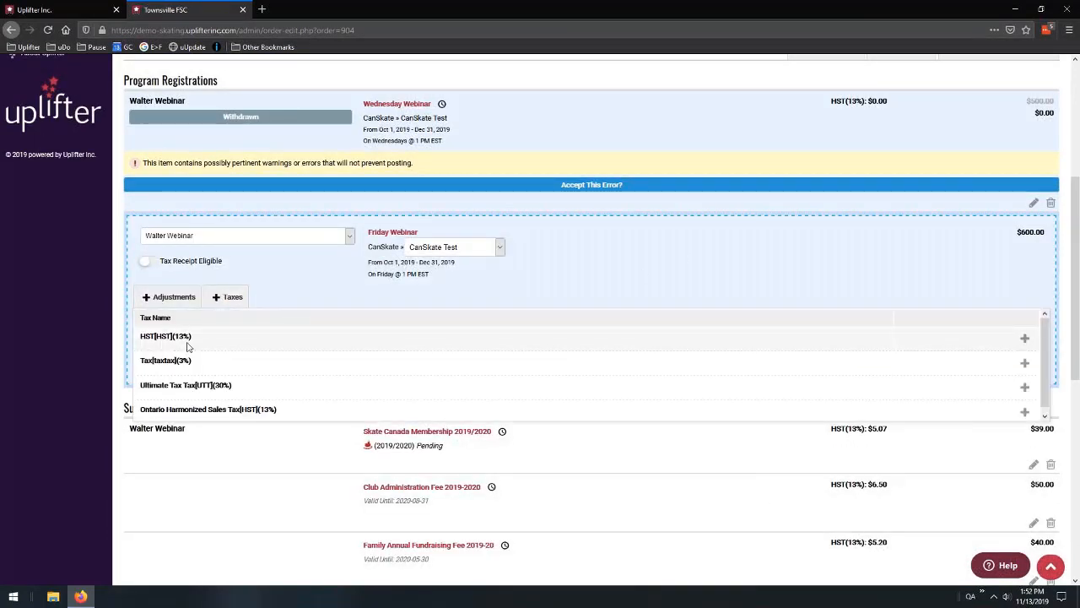
pyautogui.click(1025, 337)
pyautogui.click(1008, 338)
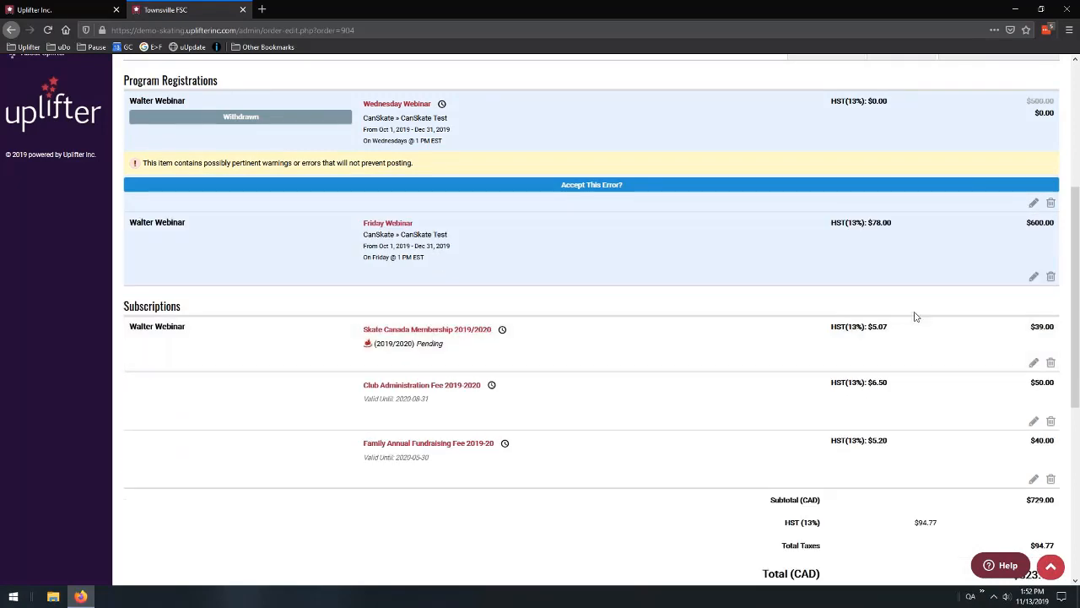
pyautogui.scroll(-4, 916, 317)
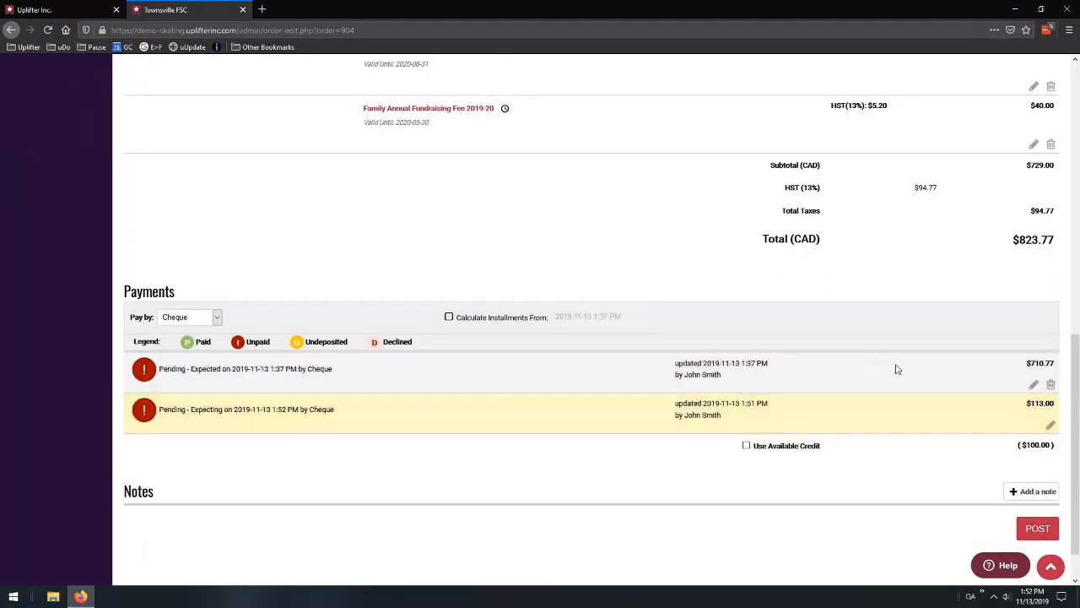
# Delete the Friday Webinar registration from the invoice, and reload the page, discarding all unsaved changes
pyautogui.scroll(5, 910, 309)
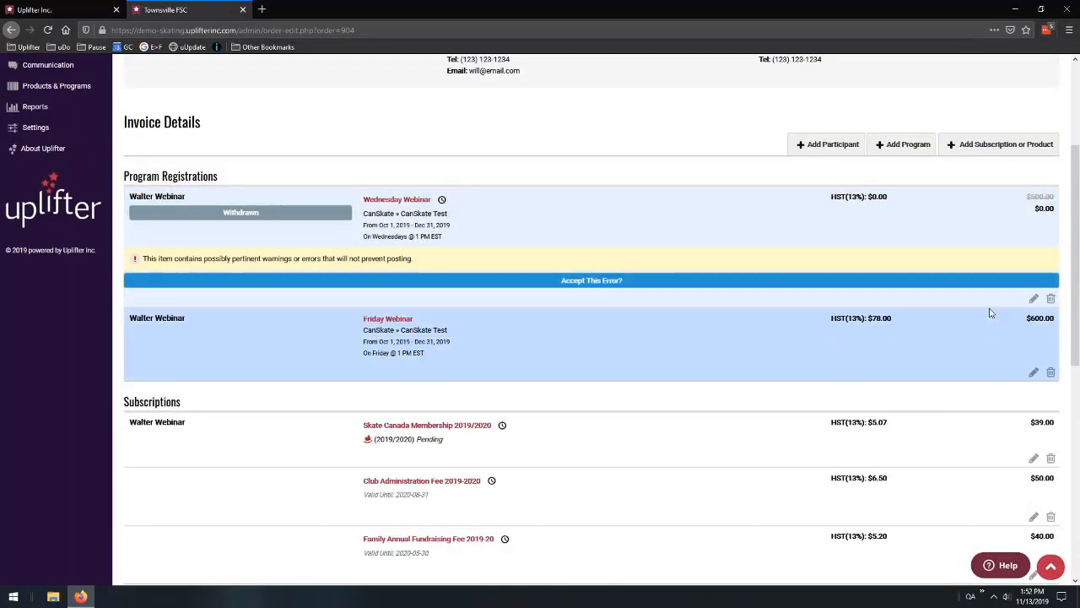
pyautogui.click(1033, 373)
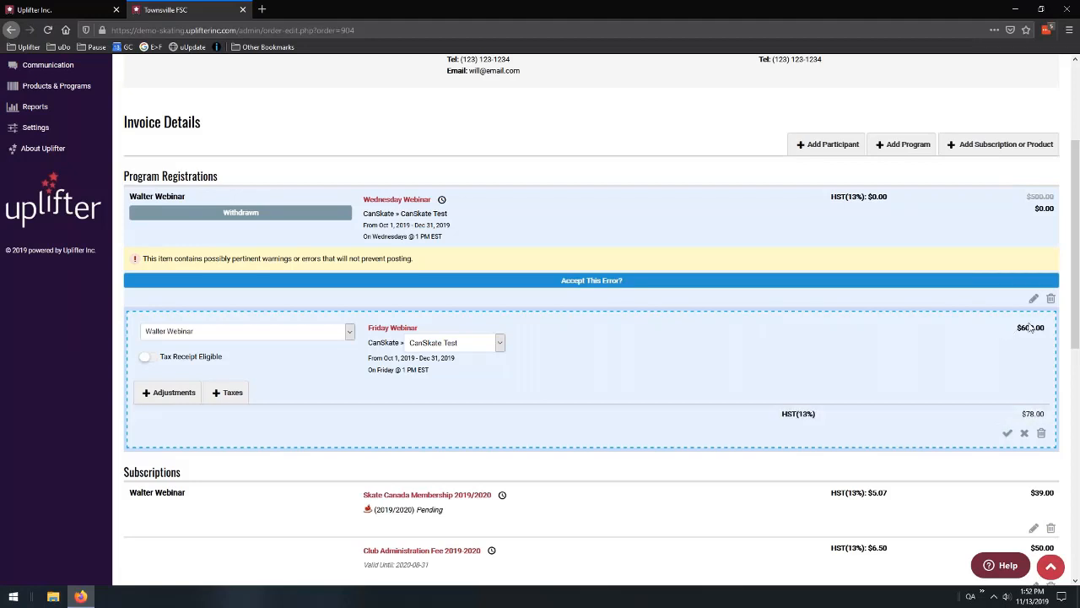
pyautogui.click(1041, 433)
pyautogui.click(48, 29)
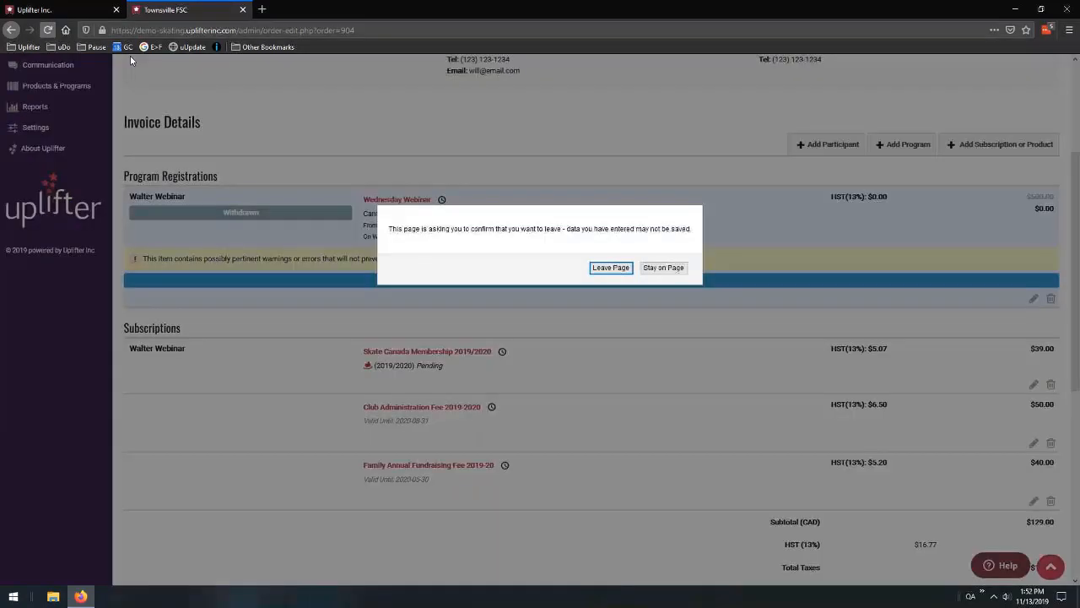
pyautogui.click(610, 267)
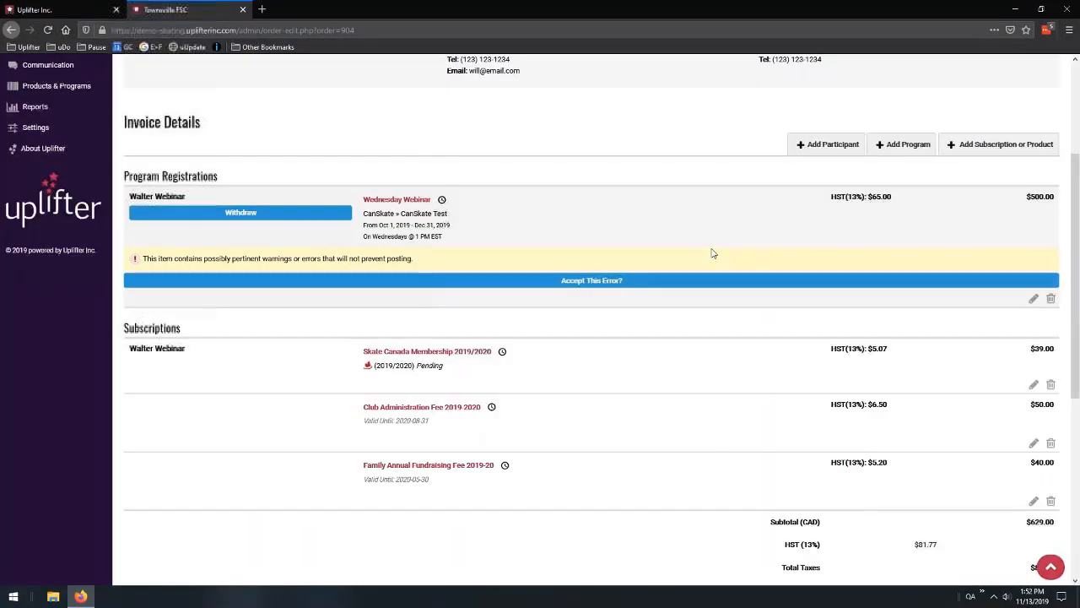
# Set the pending cheque payment to Process Payment and post the invoice
pyautogui.scroll(-5, 743, 249)
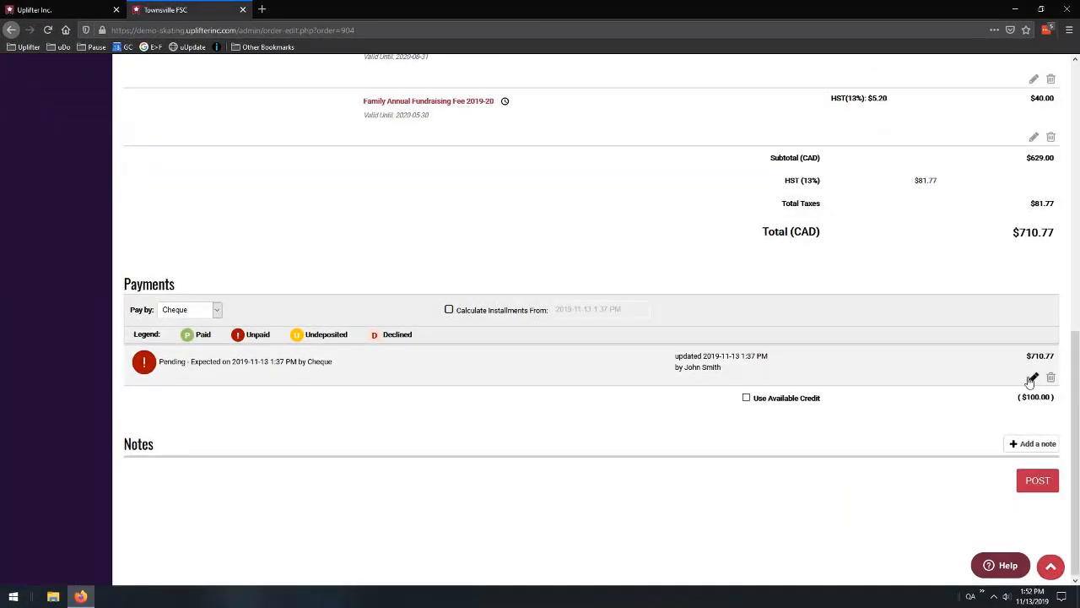
pyautogui.click(1031, 382)
pyautogui.click(323, 371)
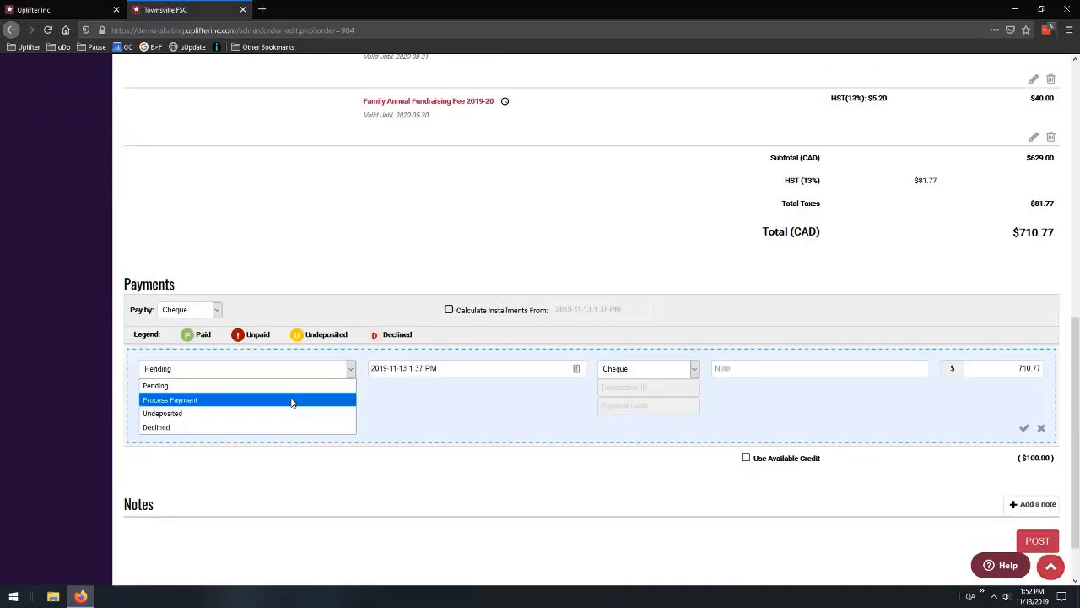
pyautogui.click(196, 402)
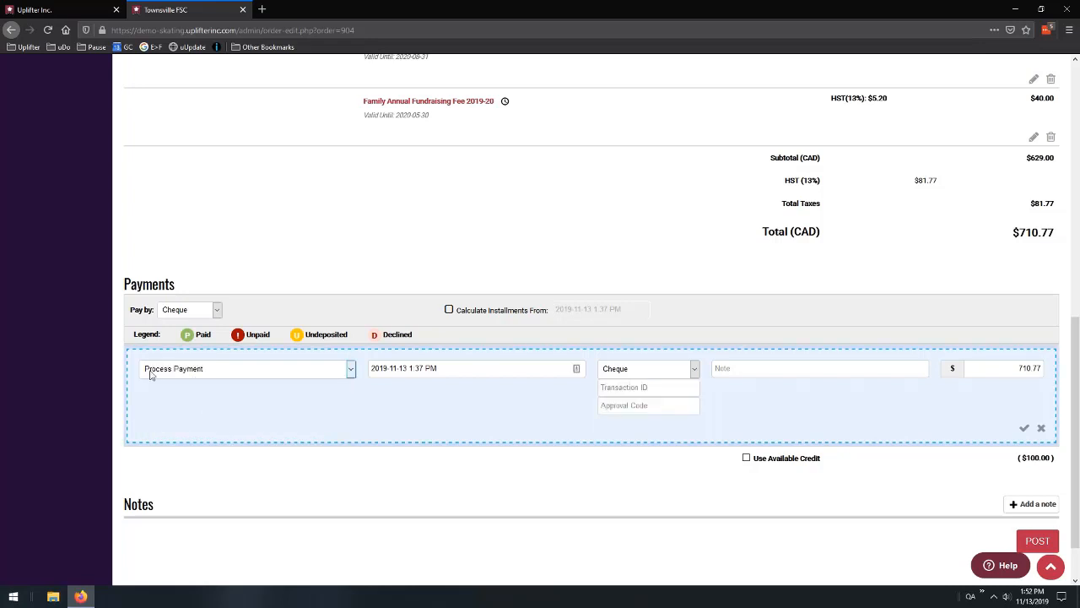
pyautogui.click(1040, 541)
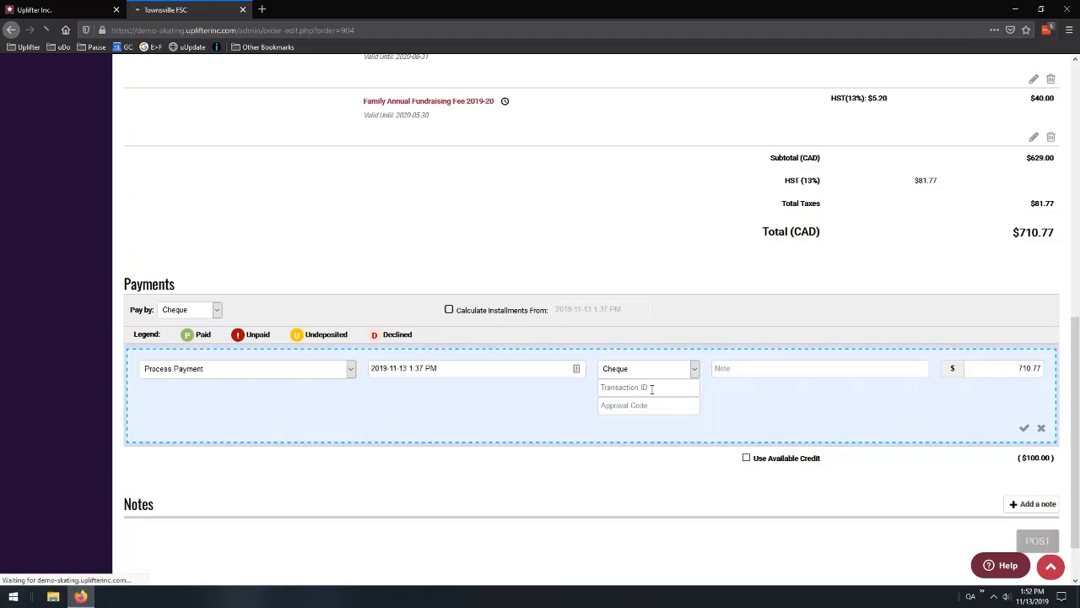
pyautogui.scroll(-5, 307, 475)
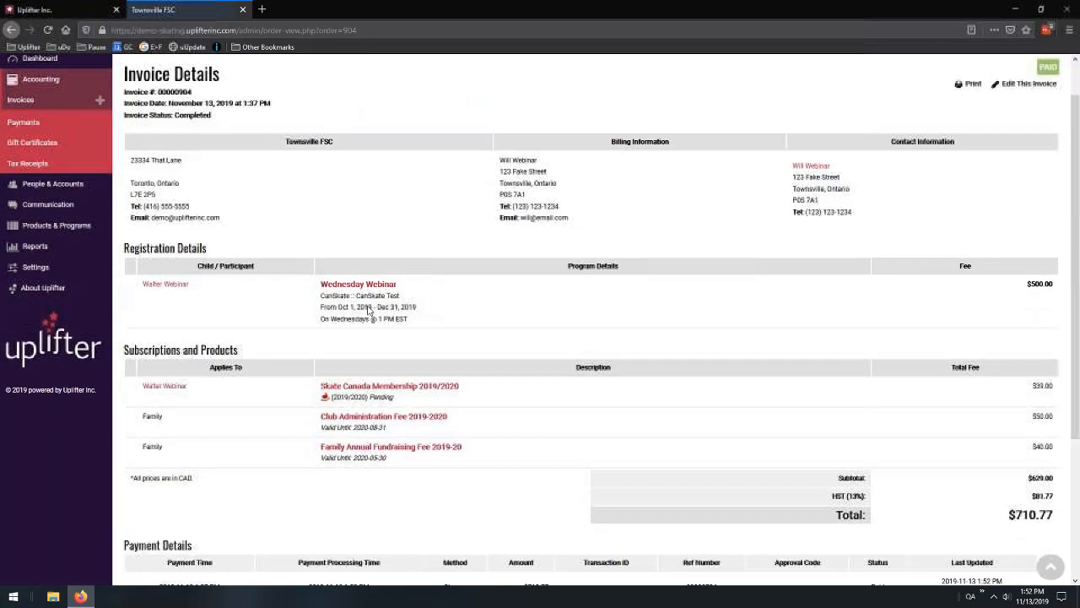
# Reopen the invoice for editing and go from the billing member's account to the registered participant's profile
pyautogui.click(329, 484)
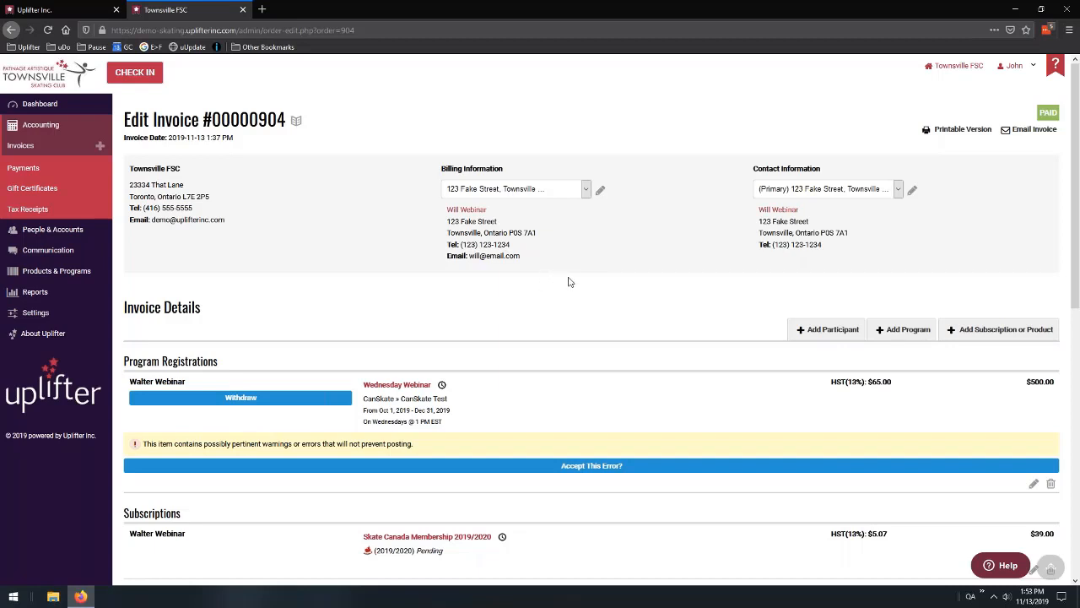
pyautogui.click(466, 210)
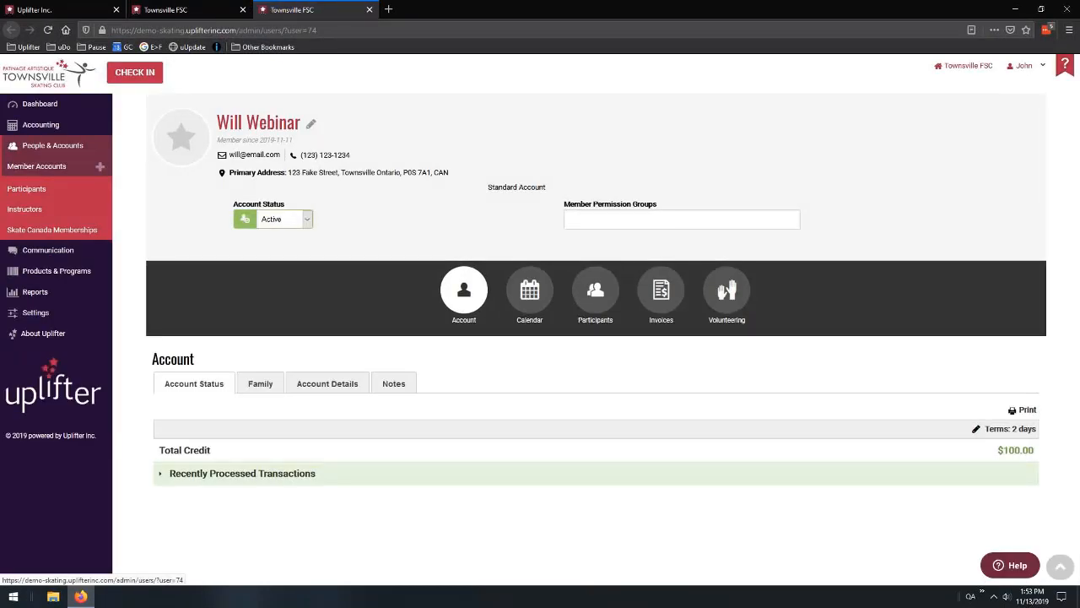
pyautogui.click(595, 291)
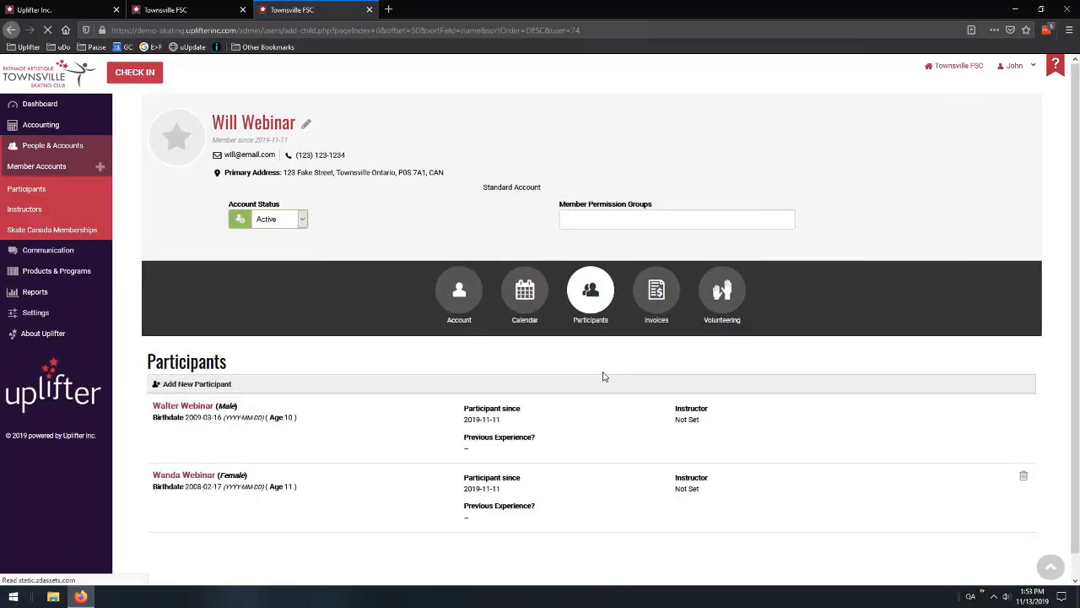
pyautogui.middleClick(183, 406)
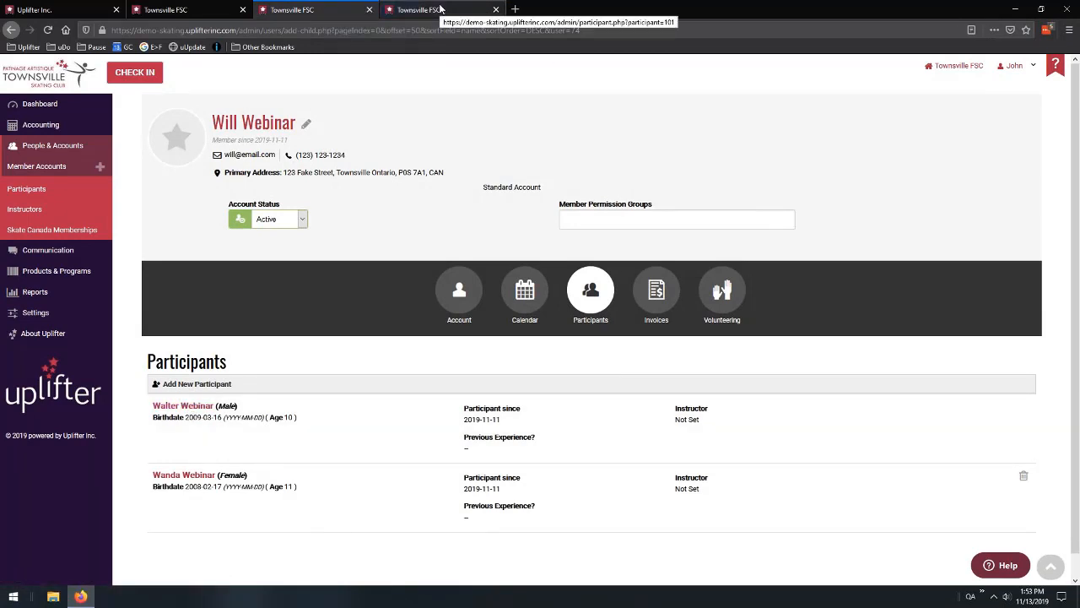
pyautogui.click(441, 9)
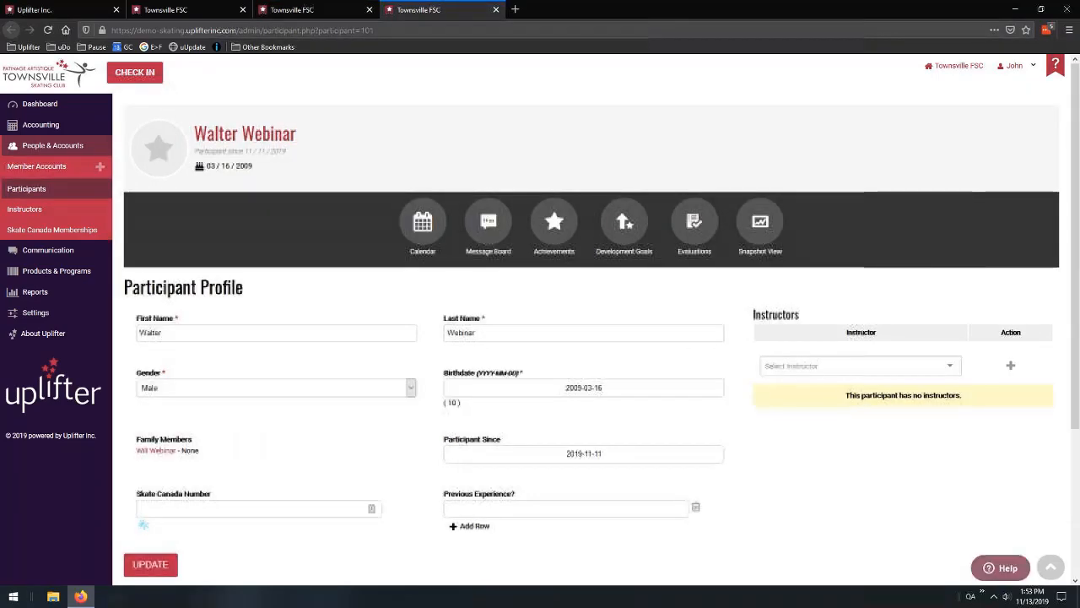
# Open the Wednesday Webinar registration for editing from the participant's registered programs and review the invoice's subscription details
pyautogui.scroll(-2, 433, 287)
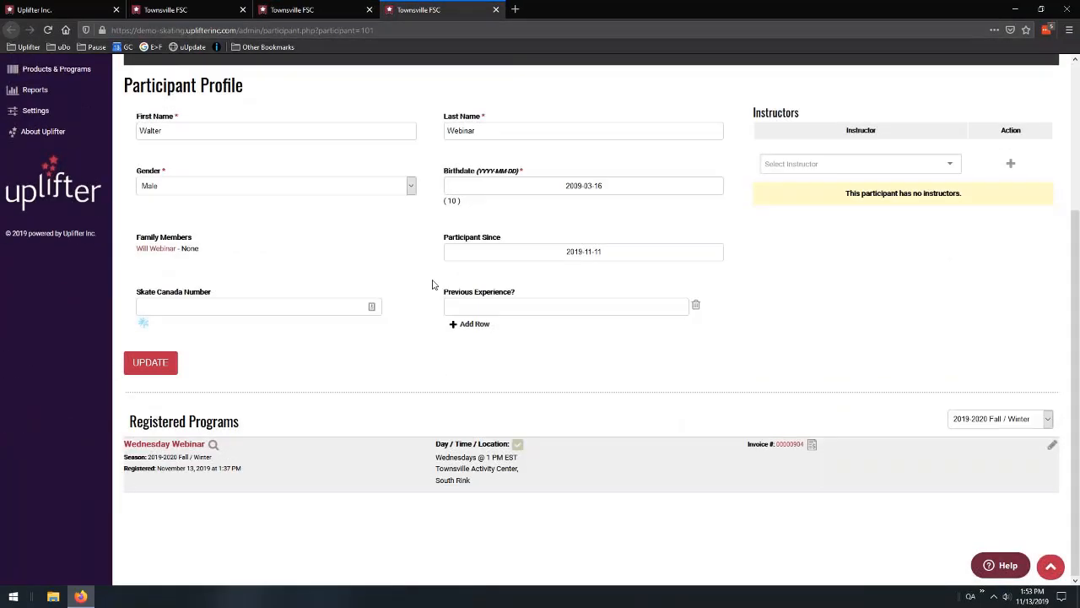
pyautogui.scroll(1, 432, 285)
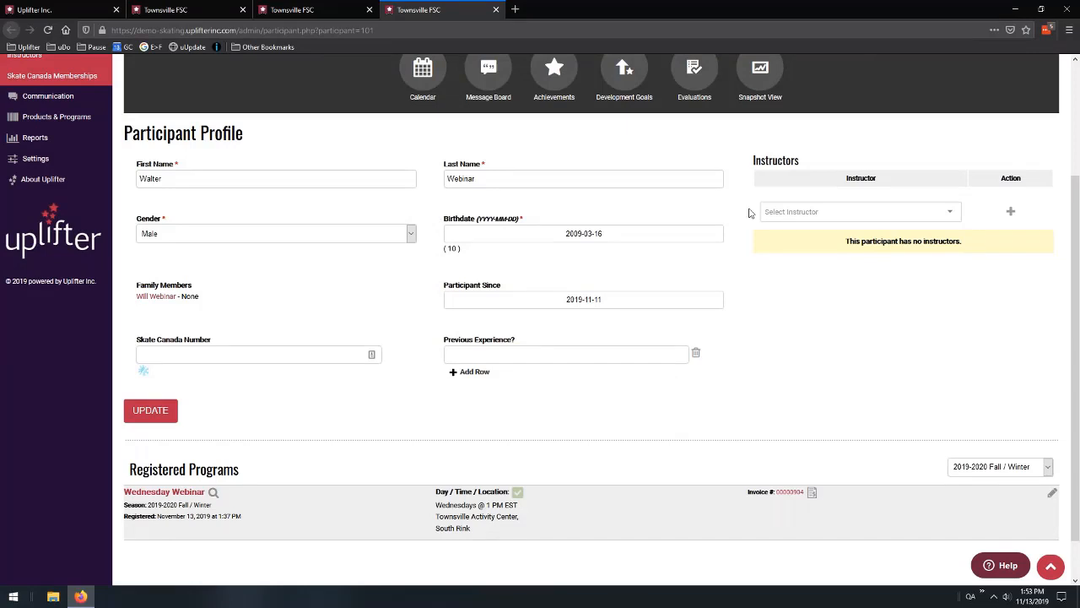
pyautogui.scroll(2, 431, 162)
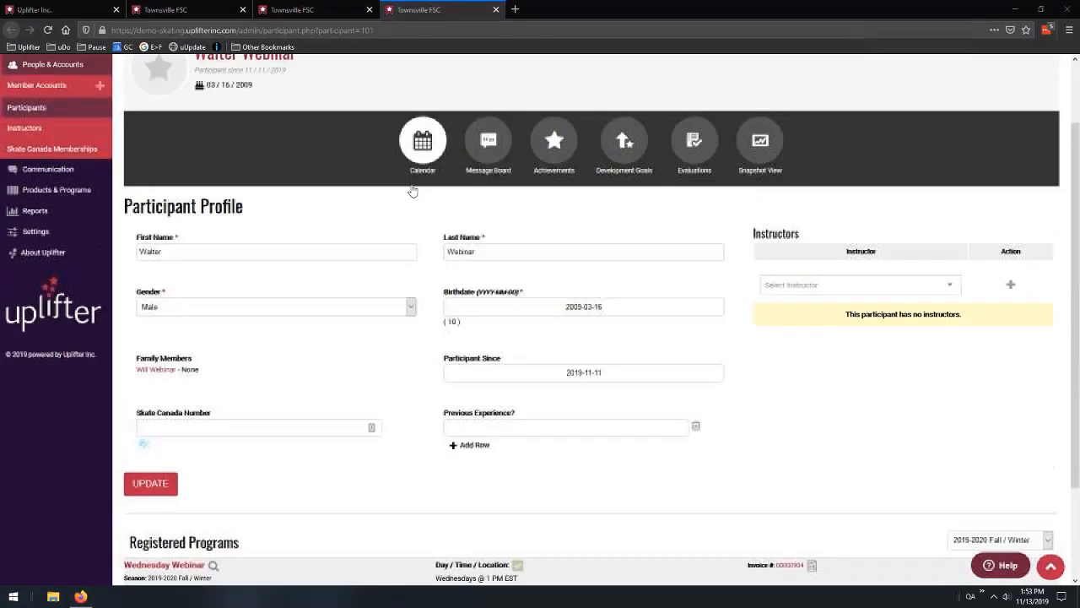
pyautogui.scroll(-3, 421, 182)
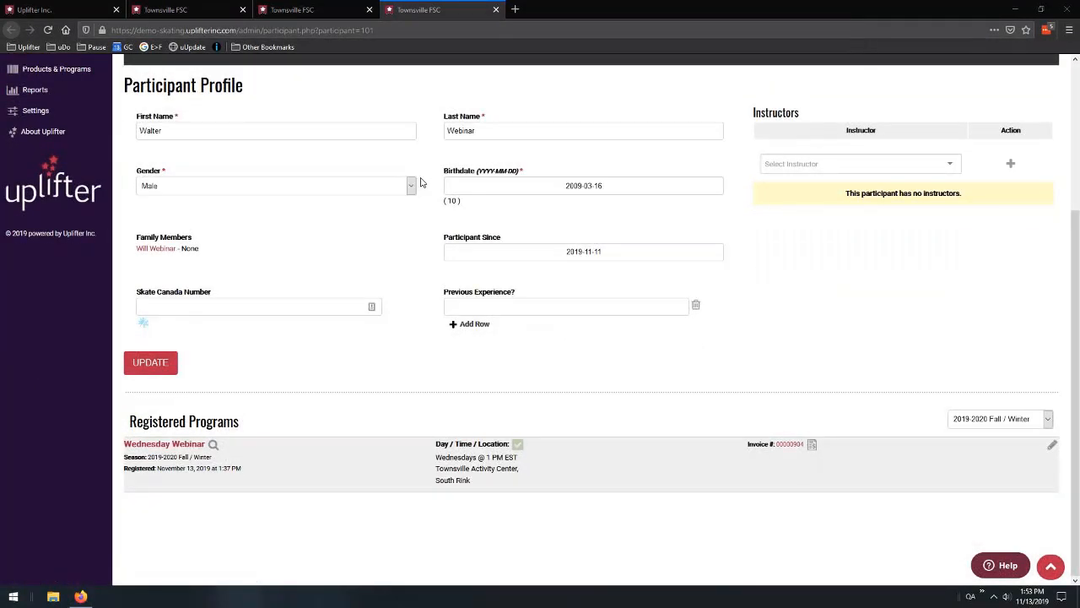
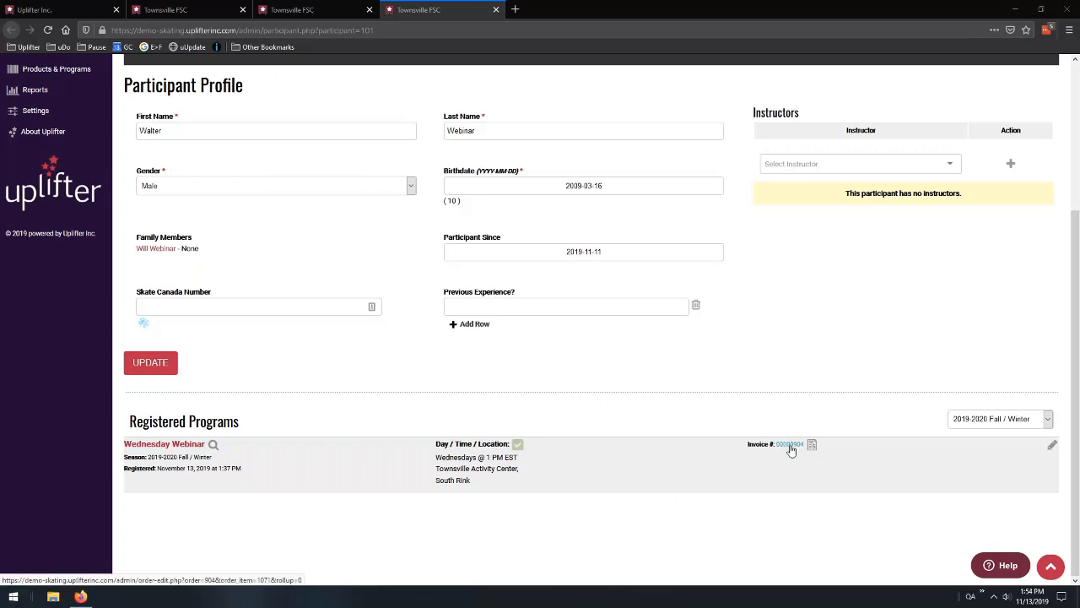
pyautogui.click(1053, 448)
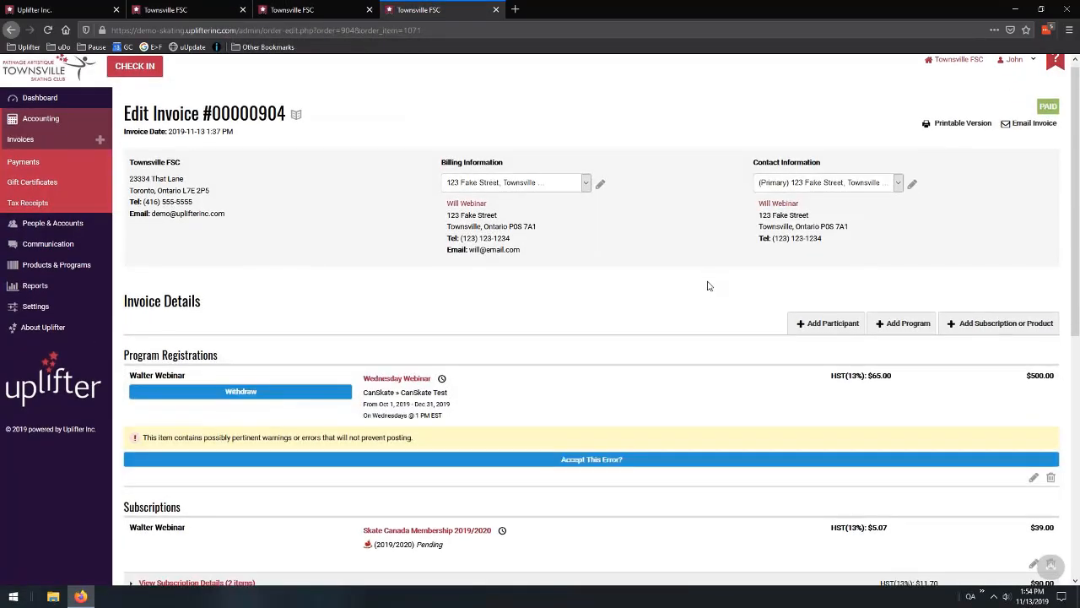
pyautogui.scroll(-2, 707, 284)
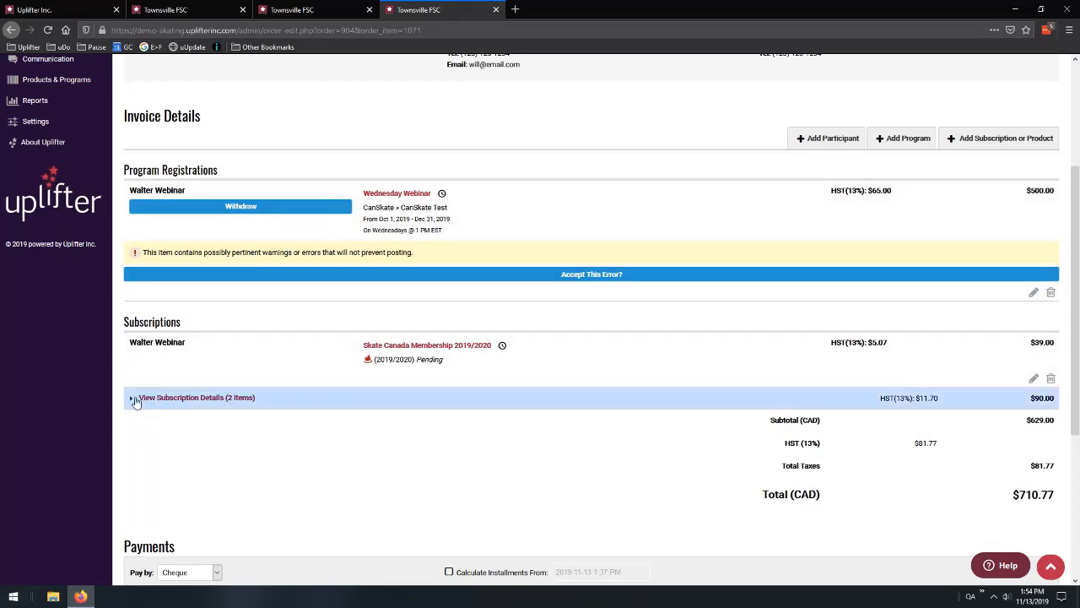
pyautogui.click(253, 403)
pyautogui.click(256, 403)
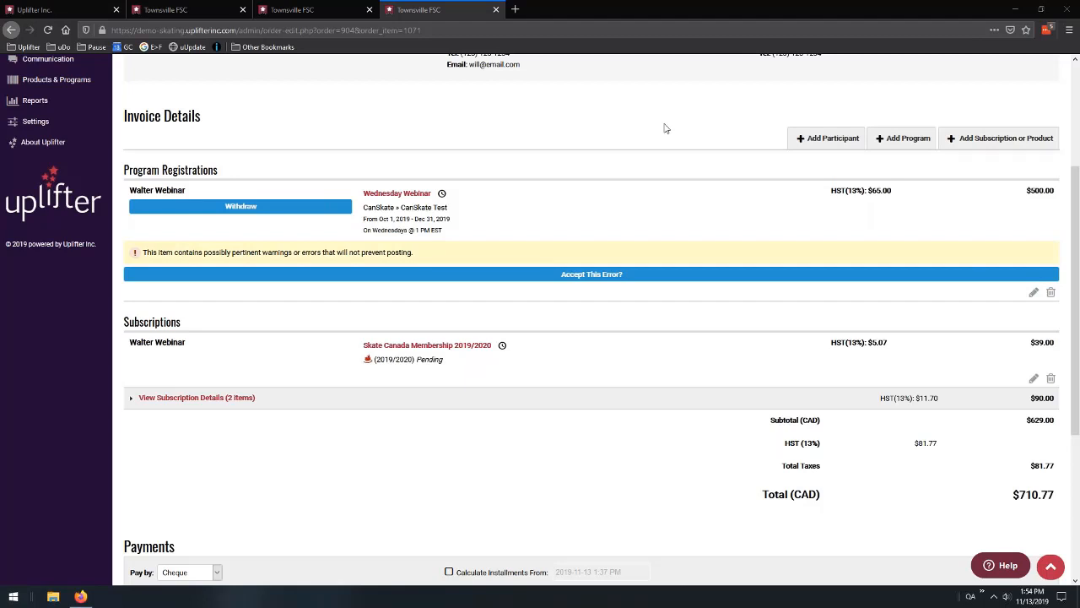
# Return to the member's participant list, reopen the participant's profile, and revisit the invoice linked to the Wednesday Webinar registration
pyautogui.click(295, 9)
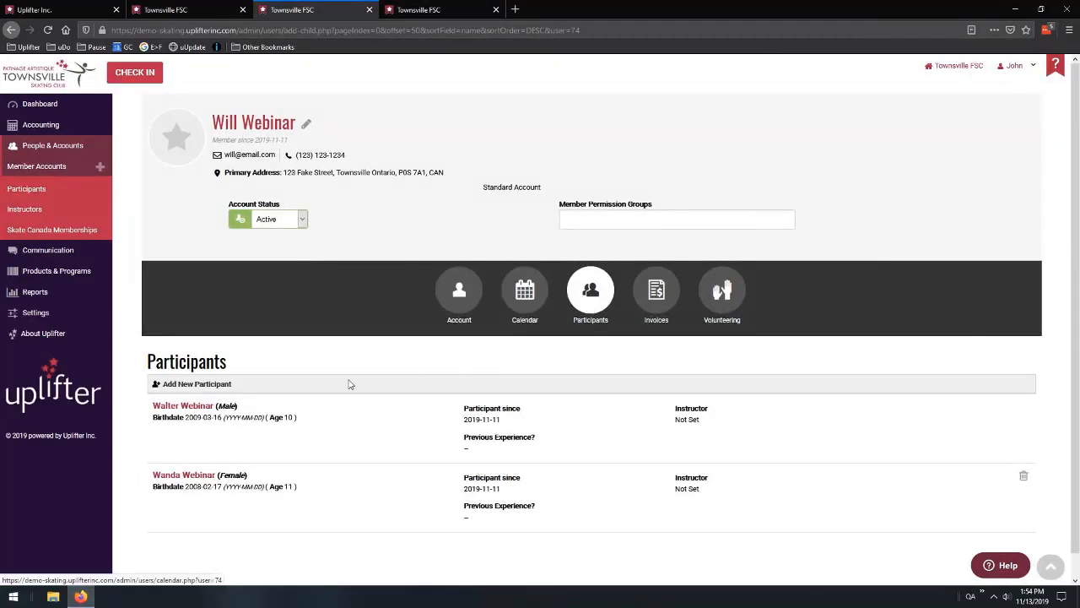
pyautogui.click(431, 412)
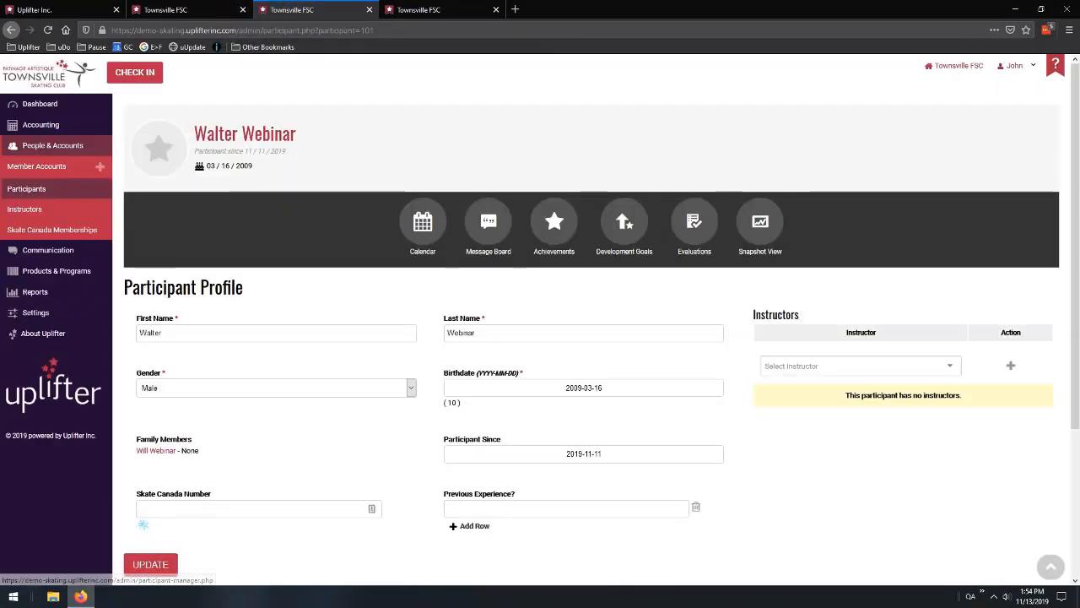
pyautogui.scroll(-2, 457, 279)
pyautogui.scroll(-3, 457, 279)
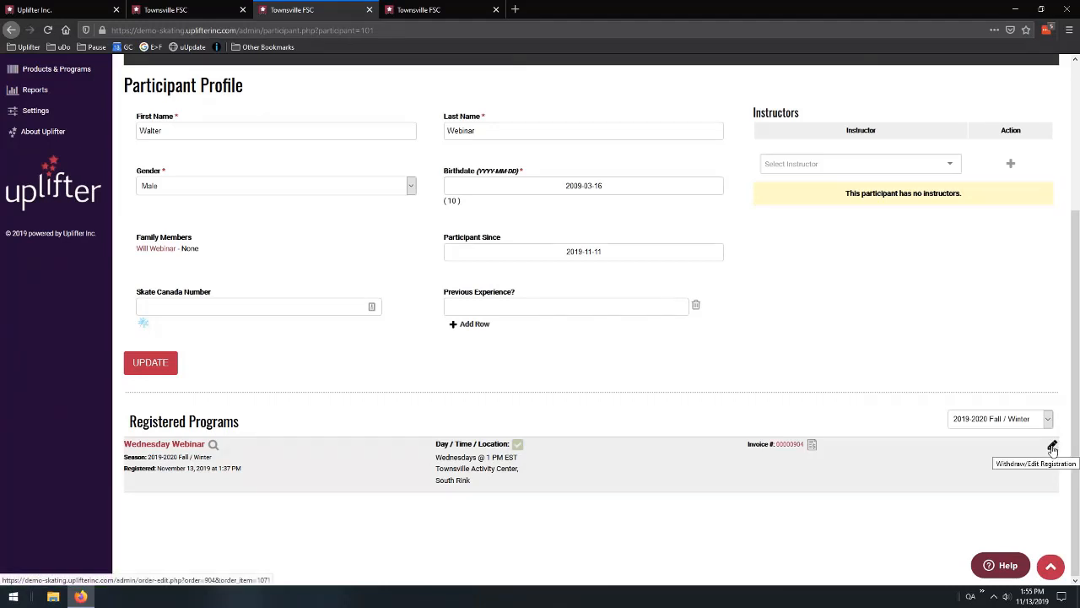
pyautogui.click(1052, 447)
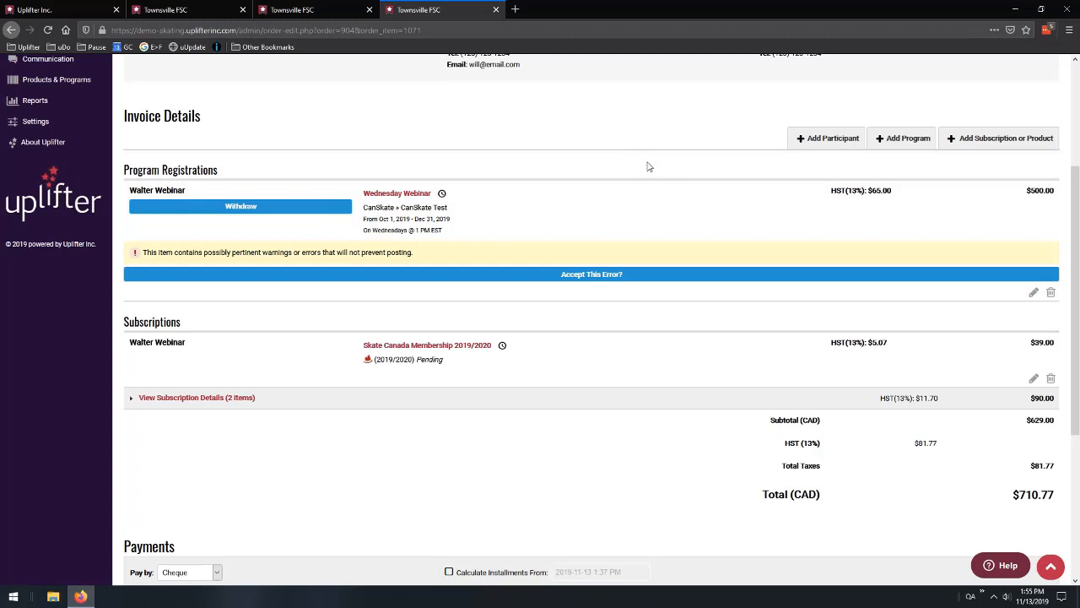
pyautogui.scroll(3, 630, 163)
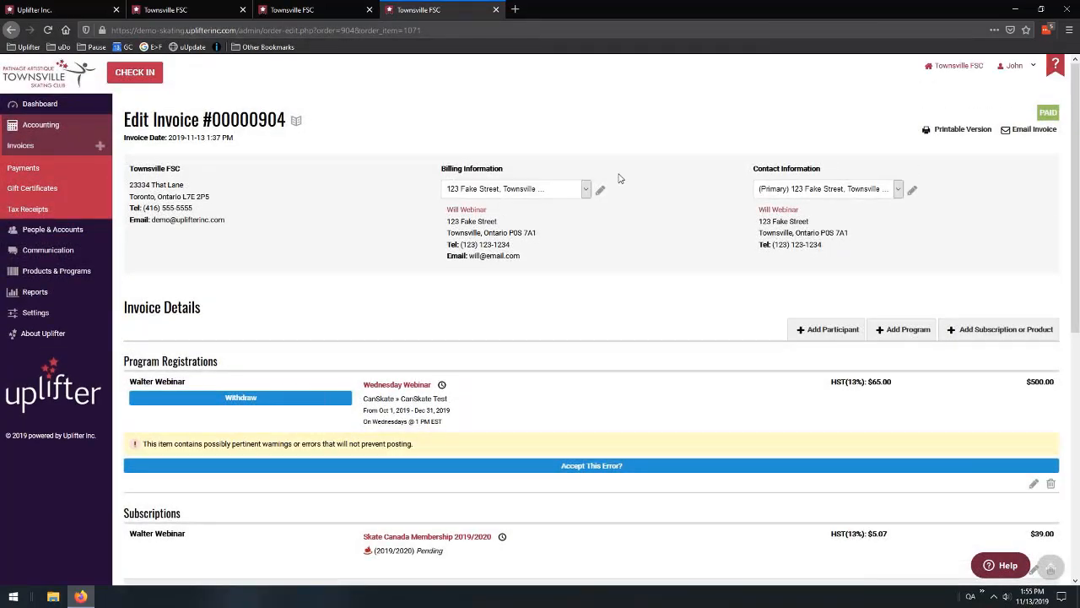
# Return to the original invoice and close the extra participant and duplicate invoice tabs
pyautogui.click(303, 10)
pyautogui.click(177, 9)
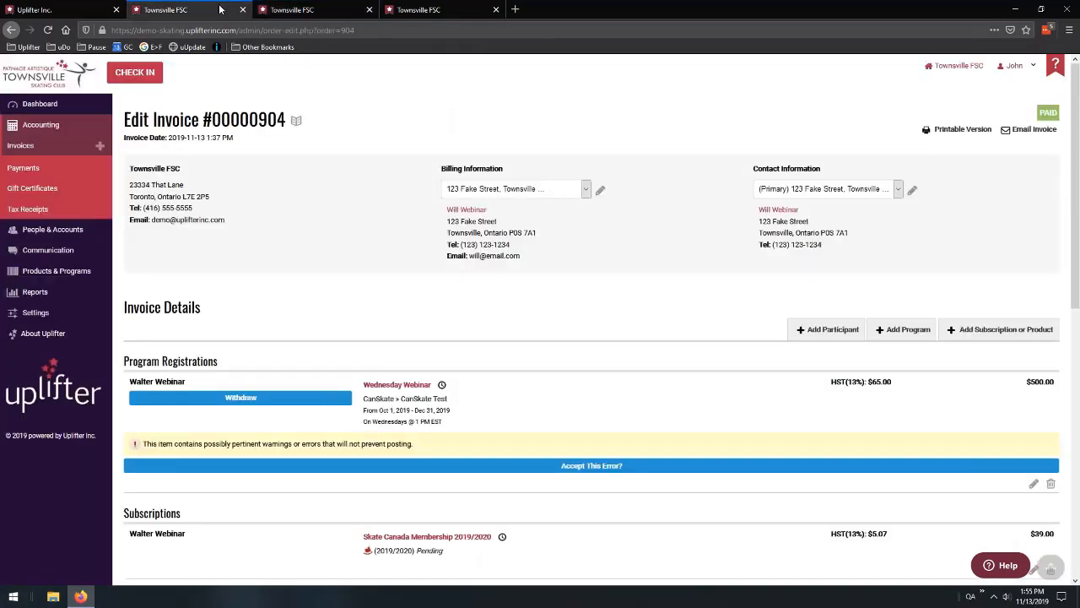
pyautogui.middleClick(397, 12)
pyautogui.click(369, 9)
# Check the invoice's total and add a $100.00 cheque refund to the paid payment, saving the refund entry
pyautogui.scroll(-1, 671, 224)
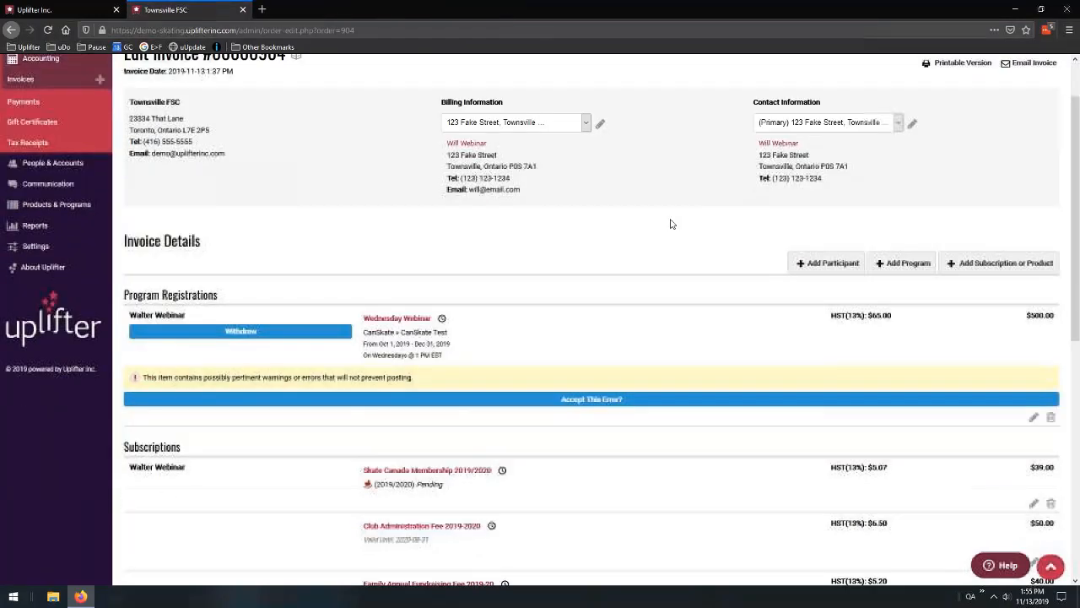
pyautogui.scroll(-1, 668, 218)
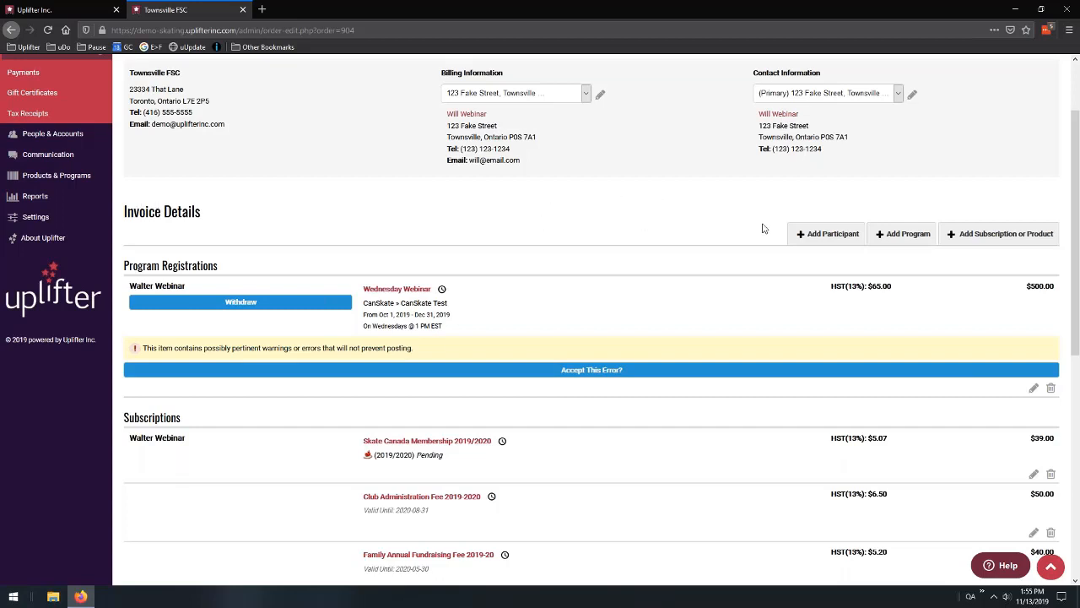
pyautogui.scroll(-3, 743, 205)
pyautogui.scroll(-6, 740, 201)
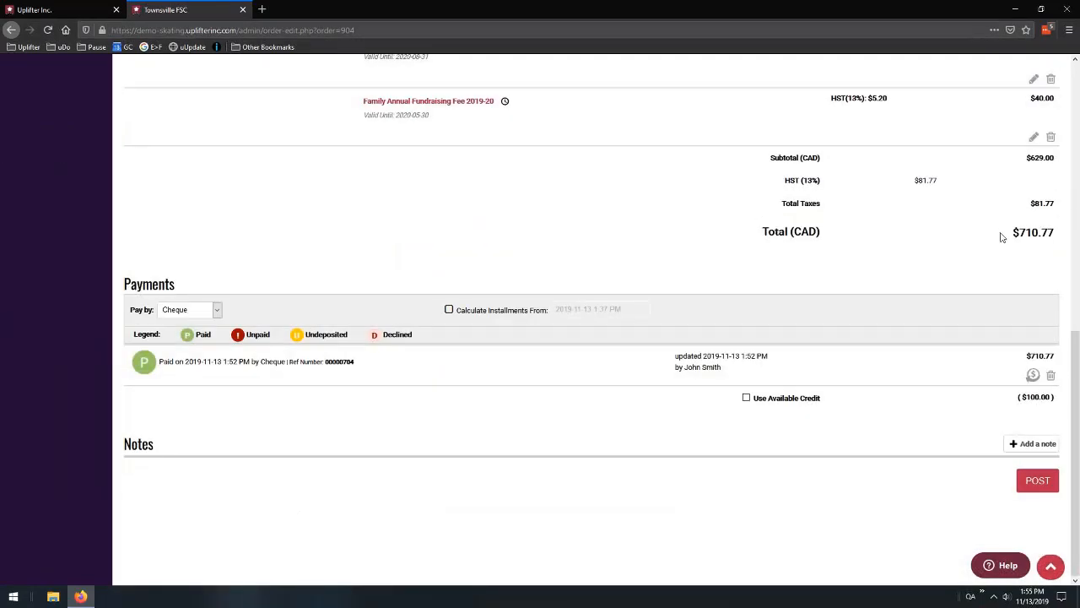
pyautogui.moveTo(1004, 233); pyautogui.dragTo(1061, 240)
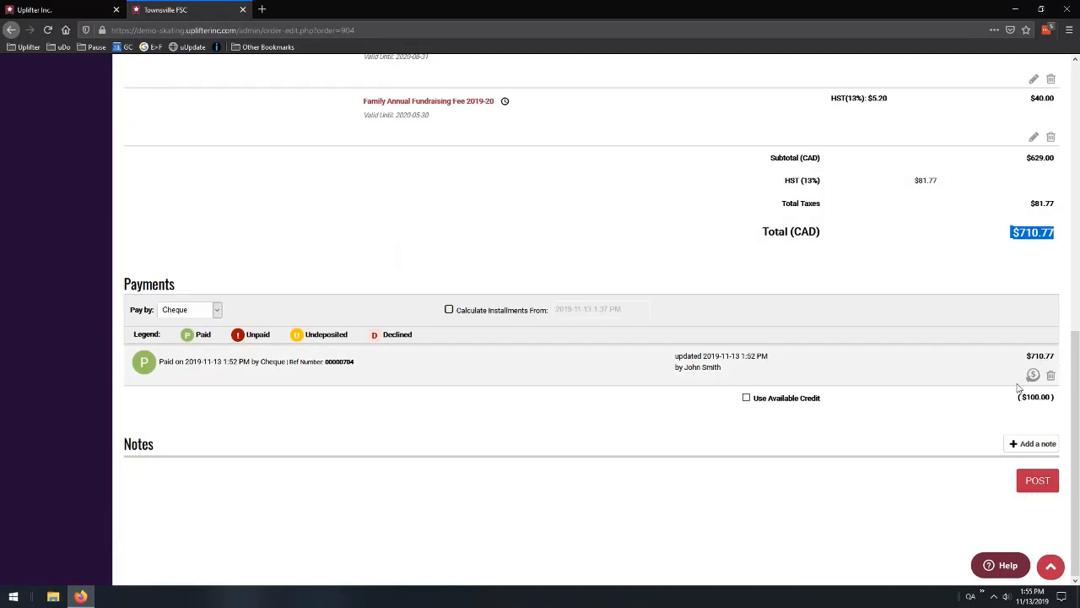
pyautogui.click(1004, 294)
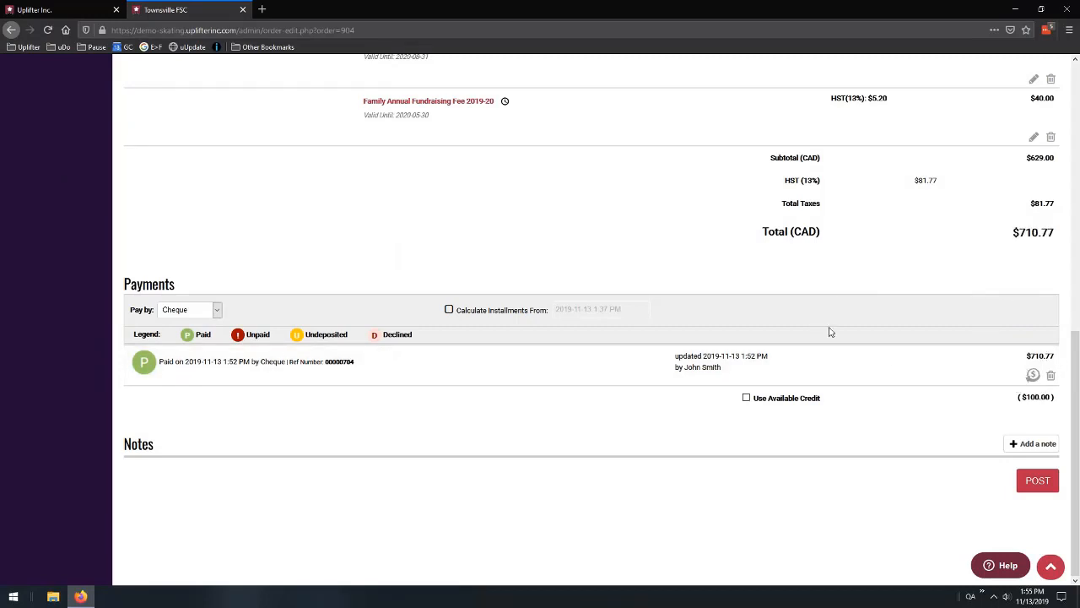
pyautogui.click(1033, 376)
pyautogui.write('100')
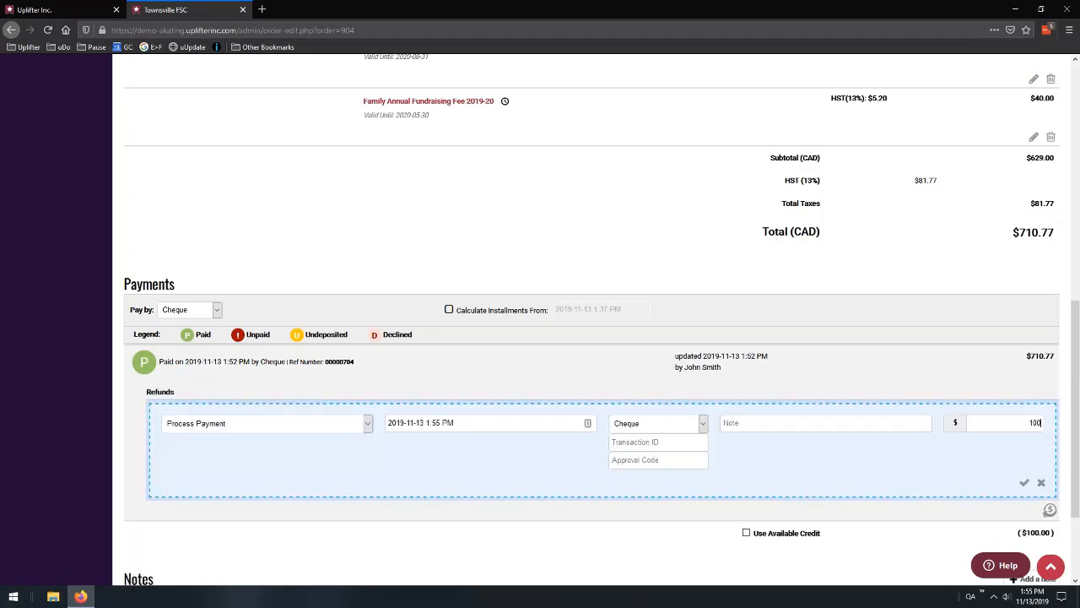
pyautogui.click(1024, 487)
pyautogui.scroll(-2, 928, 363)
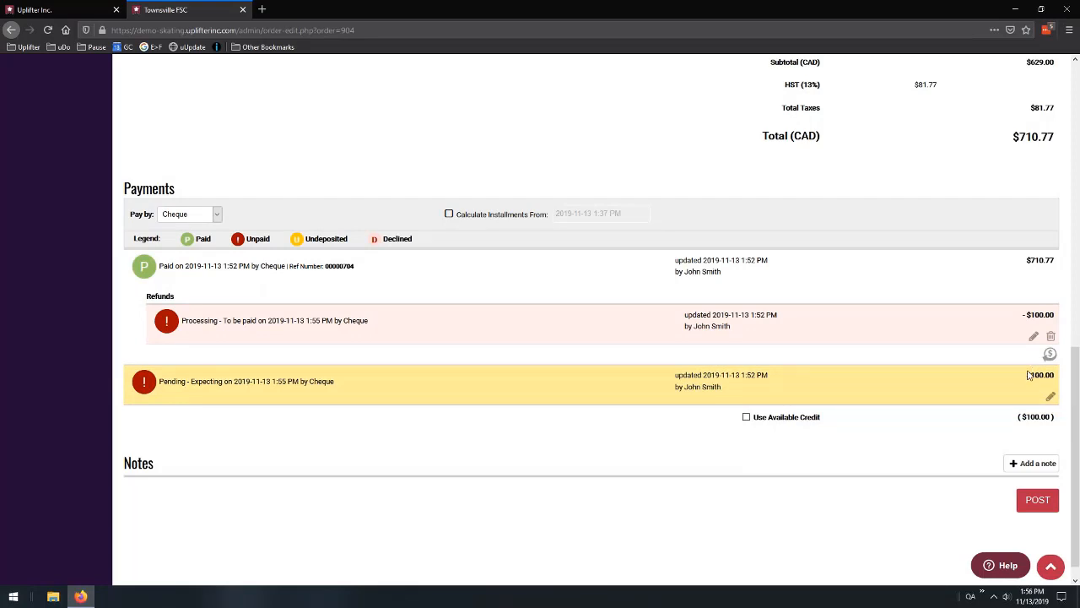
# Compare the invoice's line items and total with its payments, and delete the $100.00 cheque refund entry
pyautogui.scroll(5, 954, 329)
pyautogui.scroll(5, 954, 329)
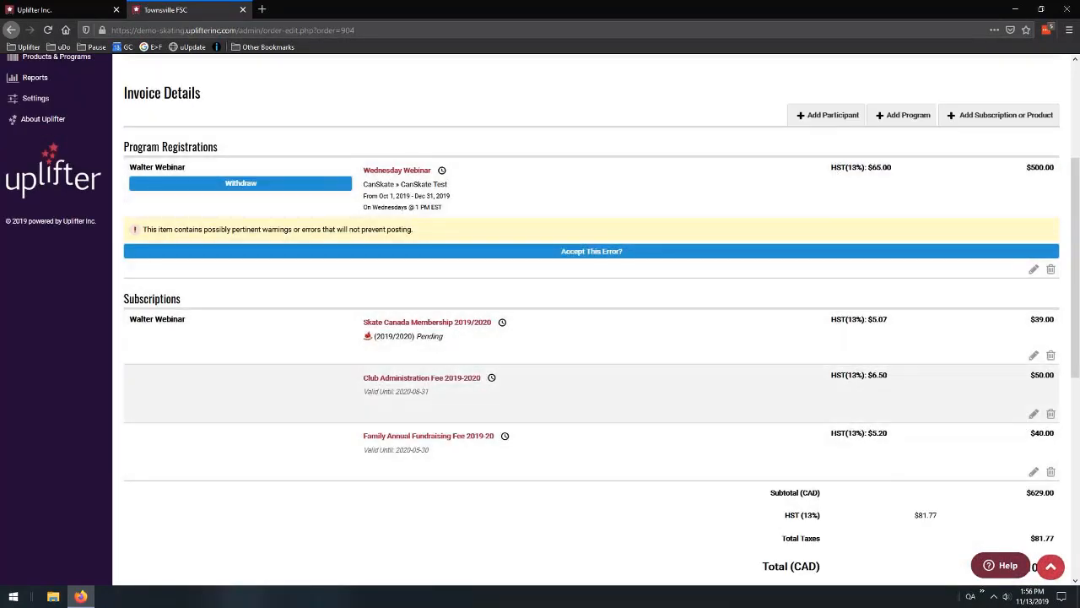
pyautogui.scroll(-1, 966, 354)
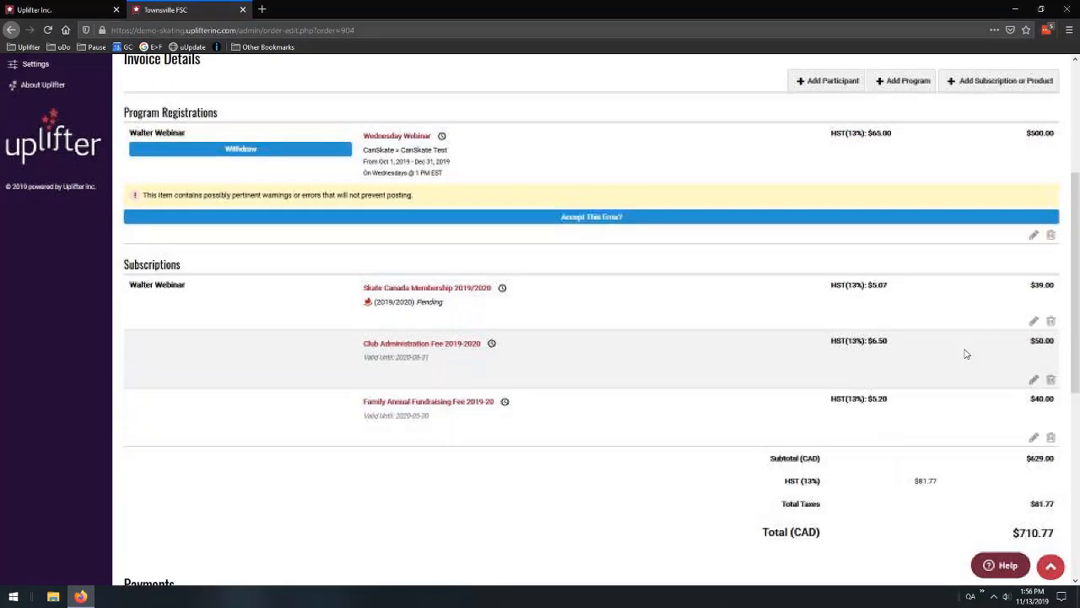
pyautogui.scroll(-3, 967, 354)
pyautogui.scroll(-1, 1004, 344)
pyautogui.moveTo(1055, 375); pyautogui.dragTo(1012, 374)
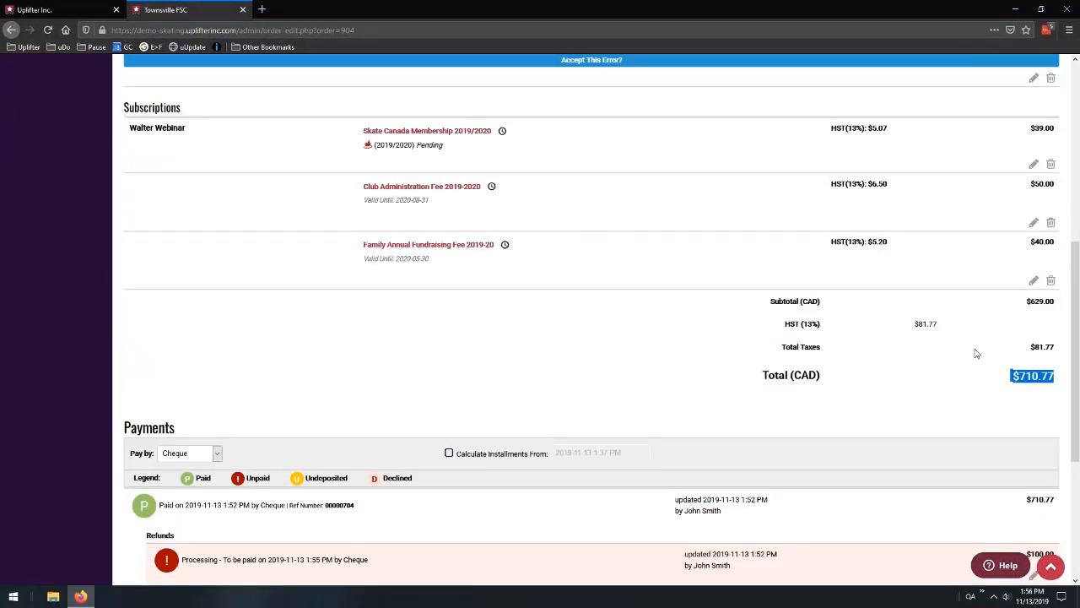
pyautogui.scroll(4, 967, 358)
pyautogui.scroll(-8, 940, 352)
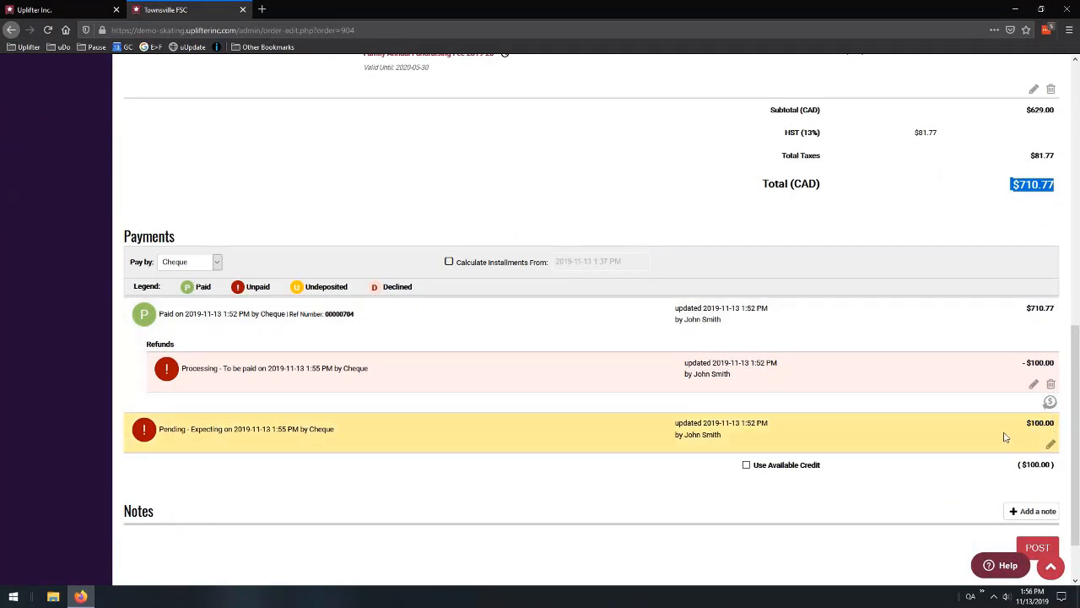
pyautogui.click(1051, 385)
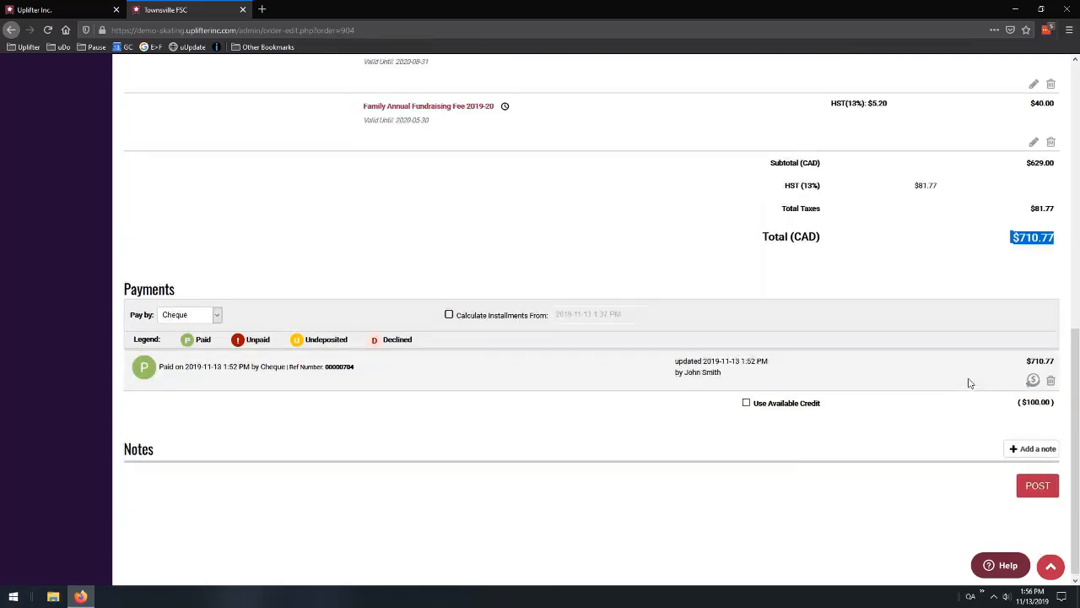
# Mark the participant as withdrawn from the Wednesday Webinar registration on the invoice
pyautogui.scroll(3, 844, 376)
pyautogui.scroll(2, 699, 435)
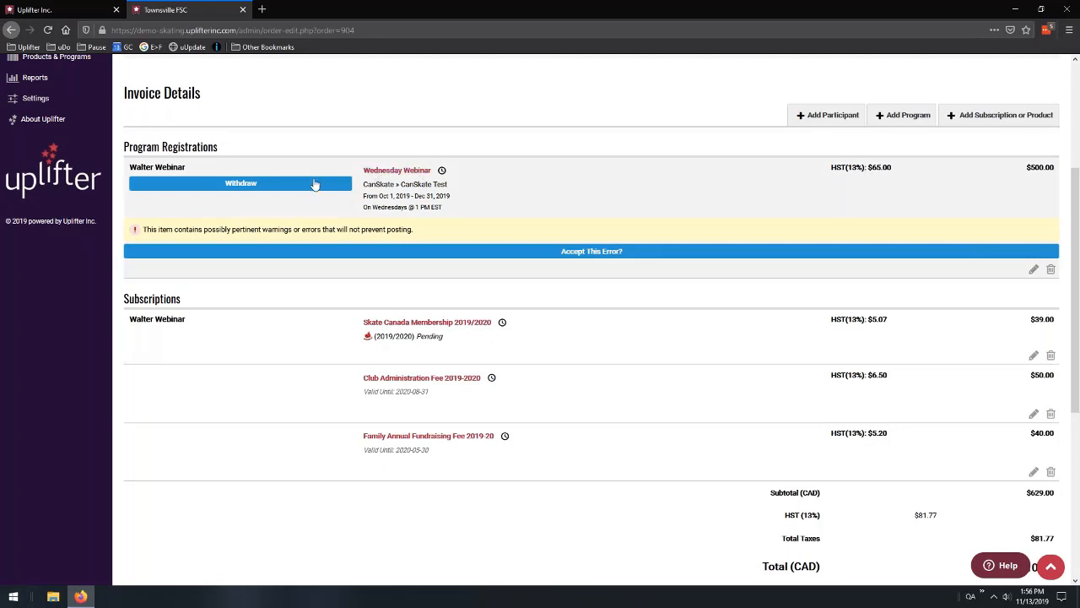
pyautogui.click(314, 184)
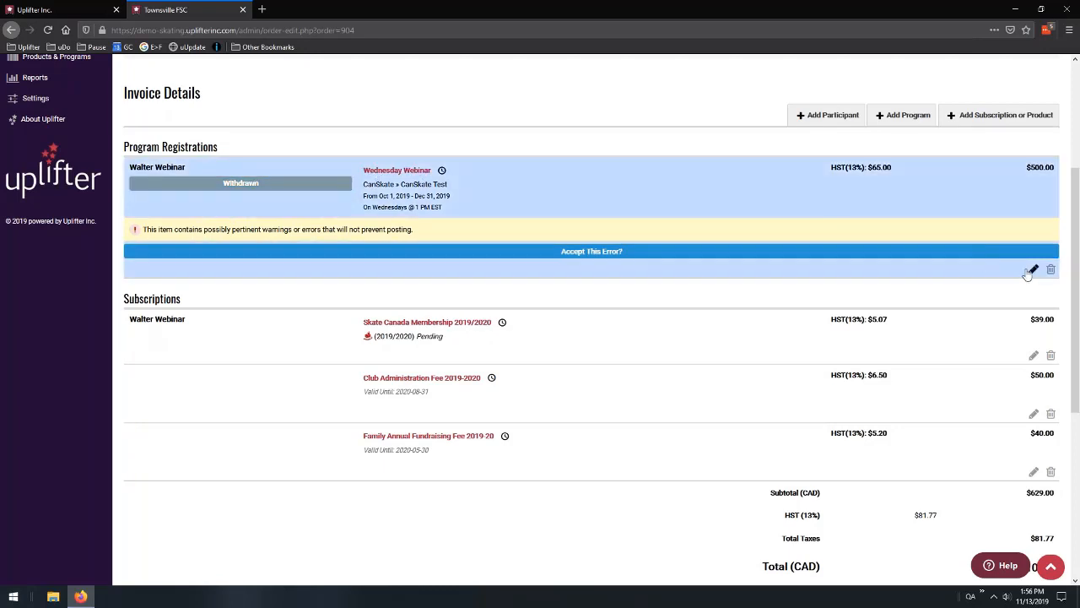
# Add a $400.00 deduction described as "Withdrawing" to the Wednesday Webinar registration and save the registration line
pyautogui.click(1033, 269)
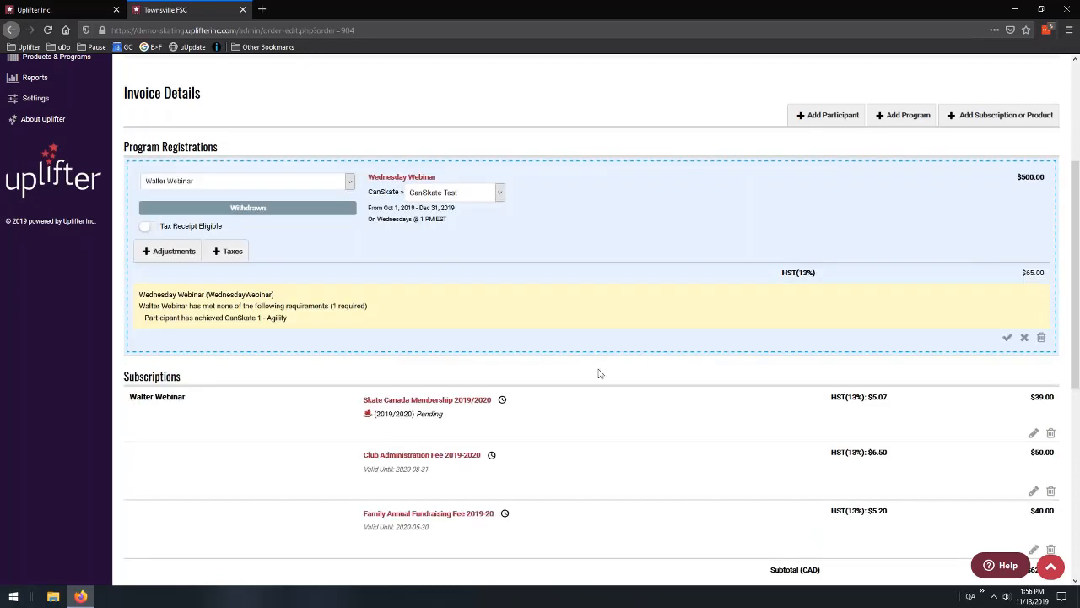
pyautogui.click(173, 251)
pyautogui.write('Withdrawing')
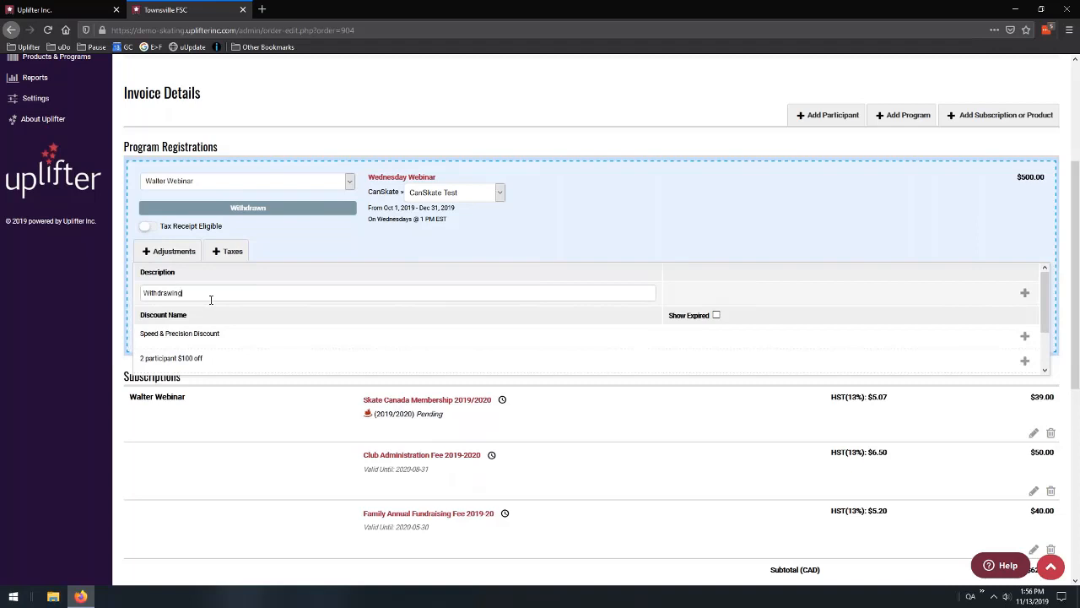
pyautogui.click(1025, 292)
pyautogui.moveTo(1040, 276); pyautogui.dragTo(965, 278)
pyautogui.click(1023, 277)
pyautogui.write('400.0')
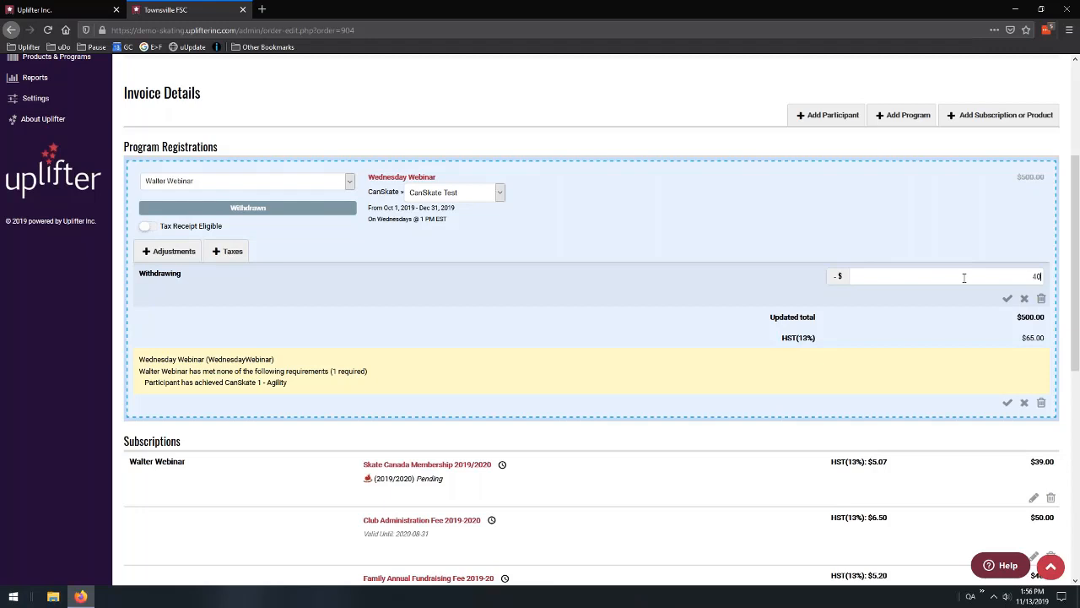
pyautogui.press('BackSpace')
pyautogui.press('BackSpace')
pyautogui.write('00')
pyautogui.click(1007, 299)
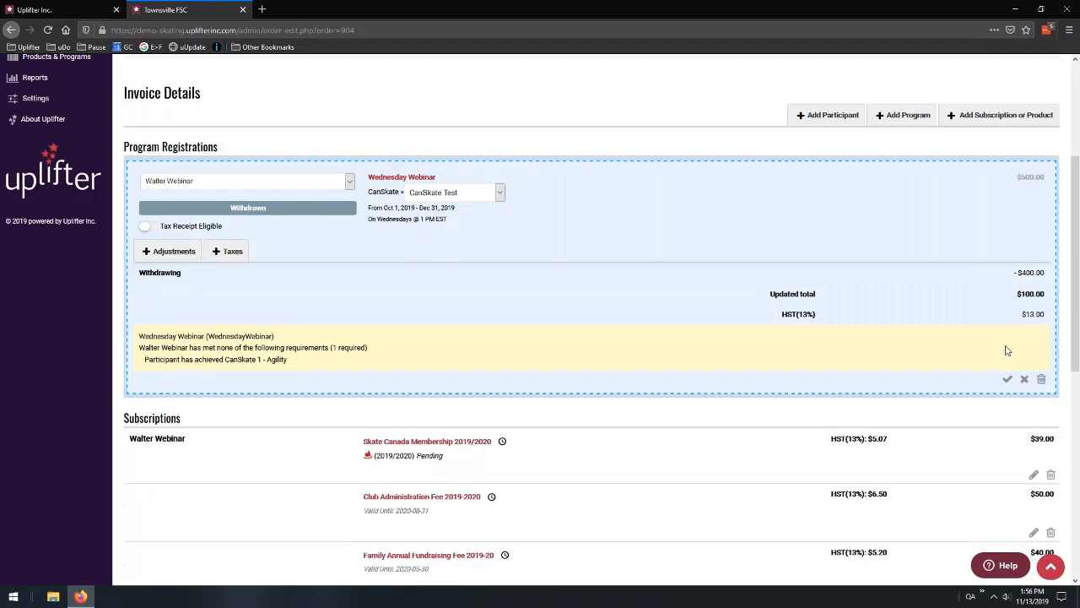
pyautogui.click(1008, 384)
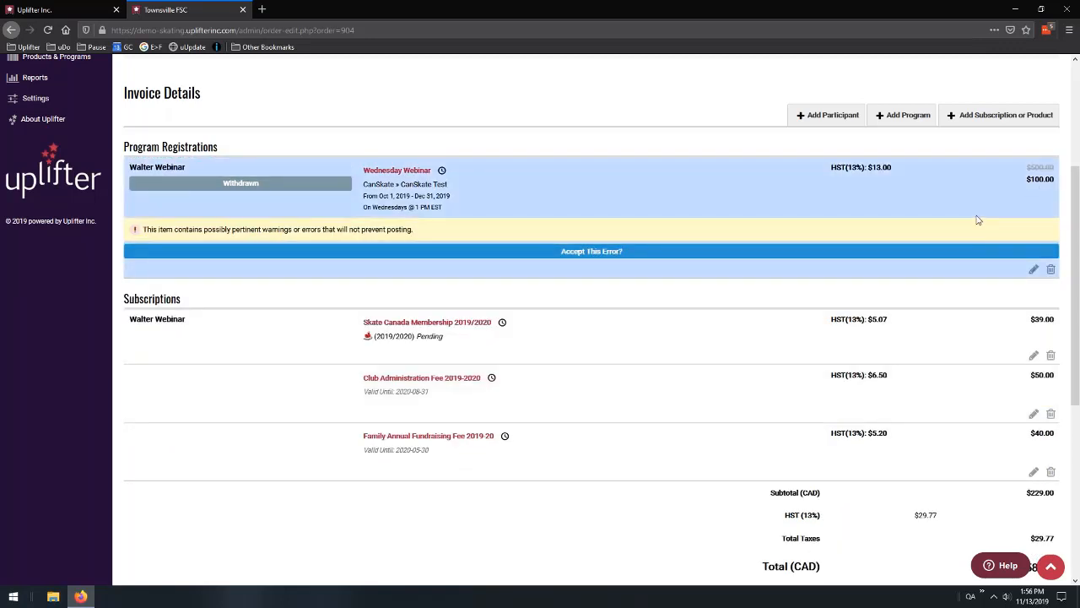
# Examine the amount due for refund and the updated invoice total after the withdrawal adjustment
pyautogui.scroll(-3, 967, 205)
pyautogui.scroll(-5, 965, 203)
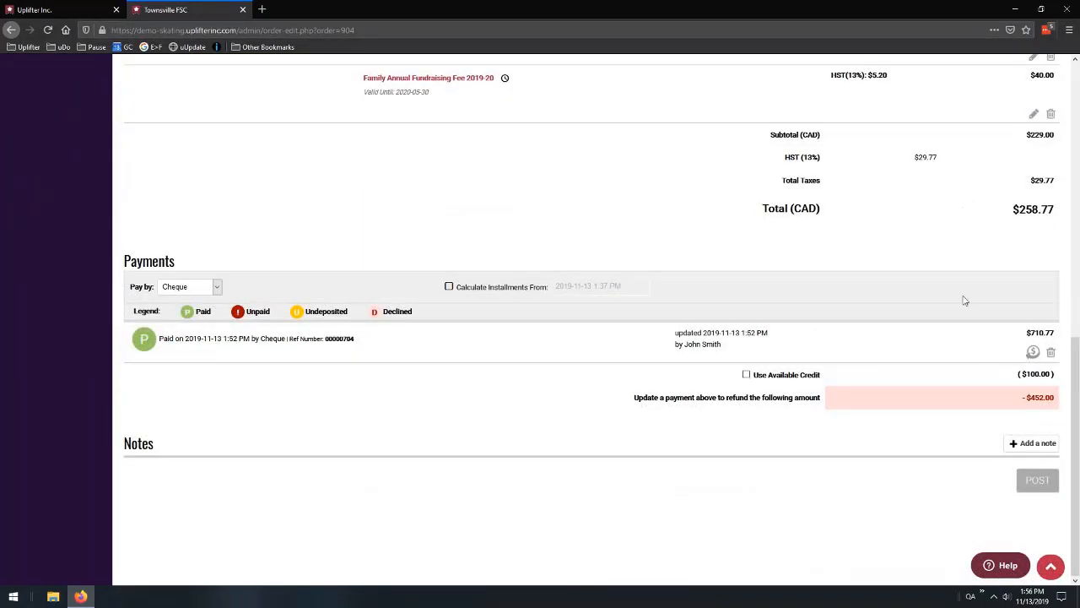
pyautogui.moveTo(1019, 399); pyautogui.dragTo(1065, 397)
pyautogui.click(1015, 399)
pyautogui.click(1065, 397)
pyautogui.moveTo(1020, 398); pyautogui.dragTo(1059, 402)
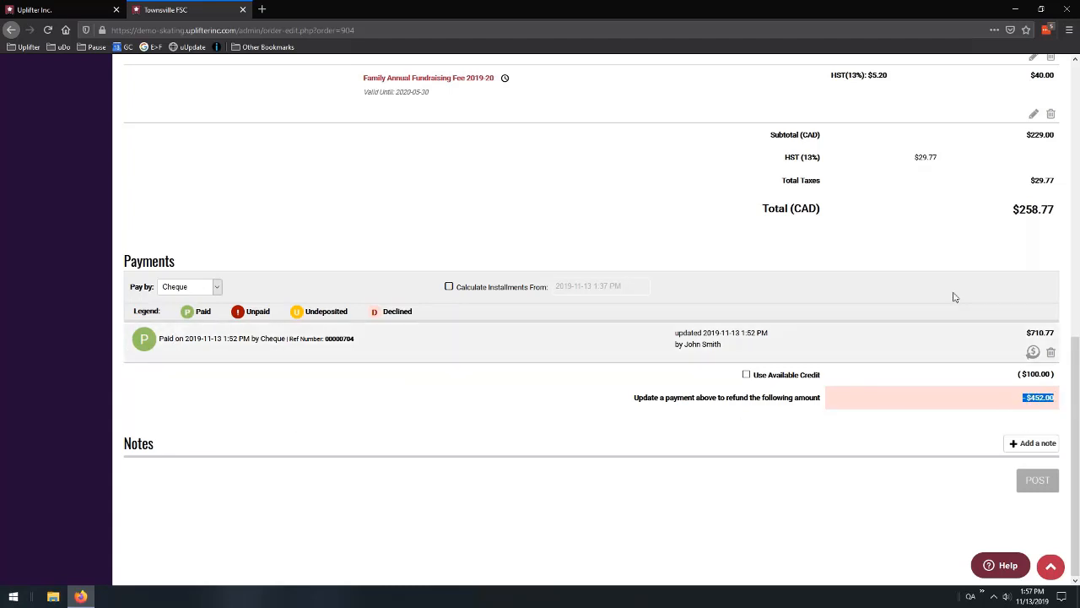
pyautogui.moveTo(1003, 211); pyautogui.dragTo(1059, 211)
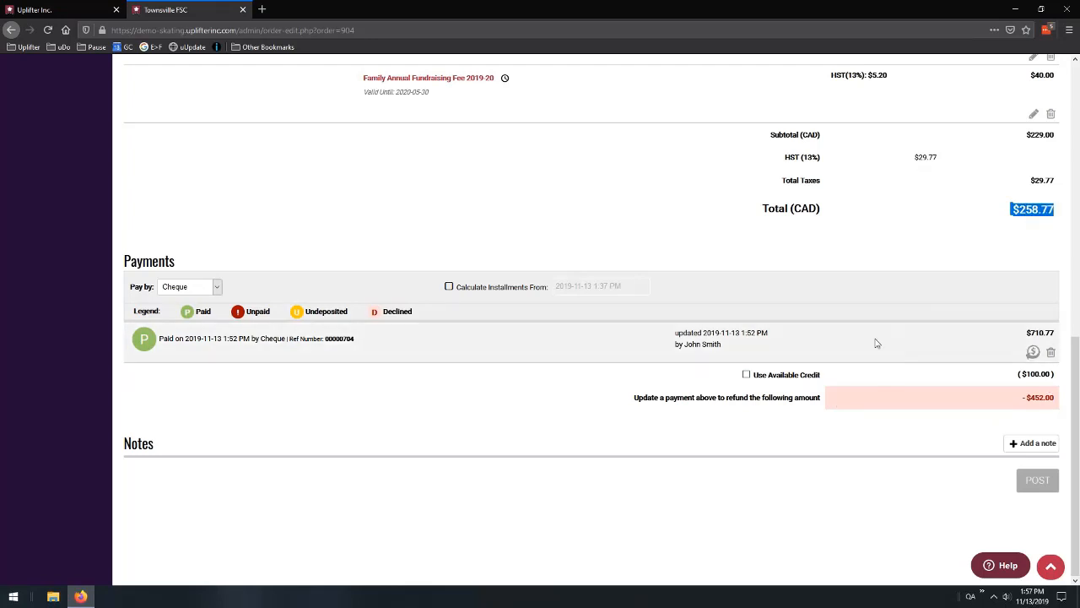
# Add a $452.00 refund to the paid cheque payment as a new gift certificate with code REFUND, and save the entry
pyautogui.click(1034, 353)
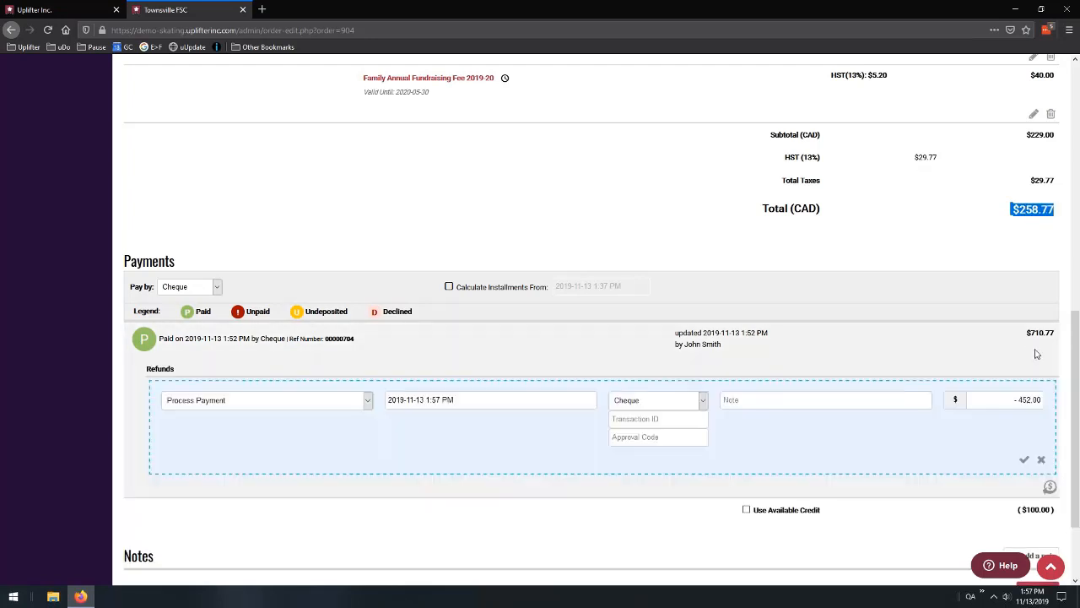
pyautogui.scroll(-2, 1025, 334)
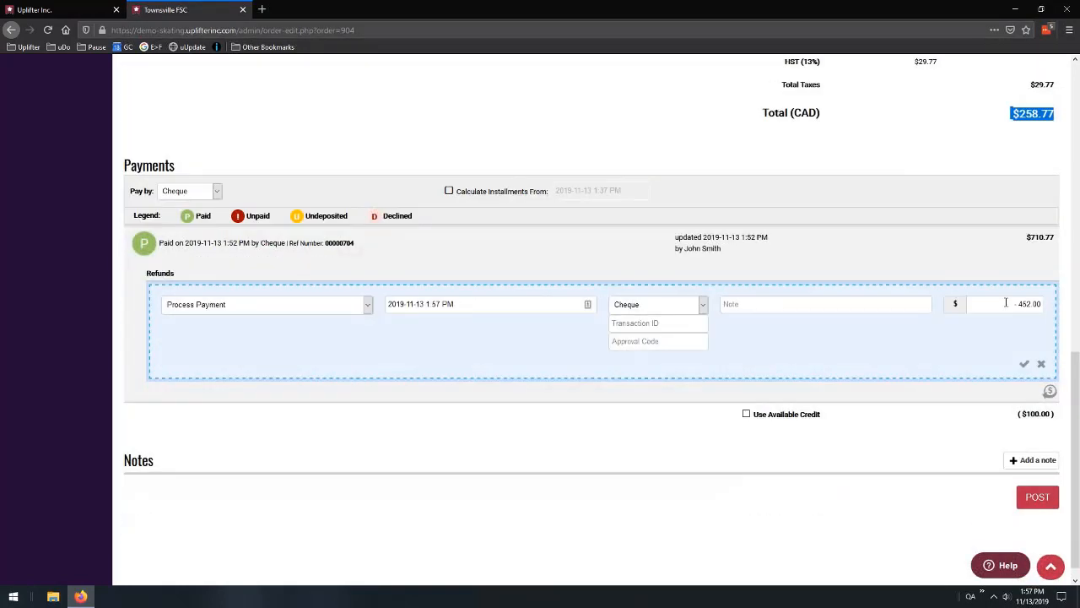
pyautogui.moveTo(1017, 303); pyautogui.dragTo(1047, 304)
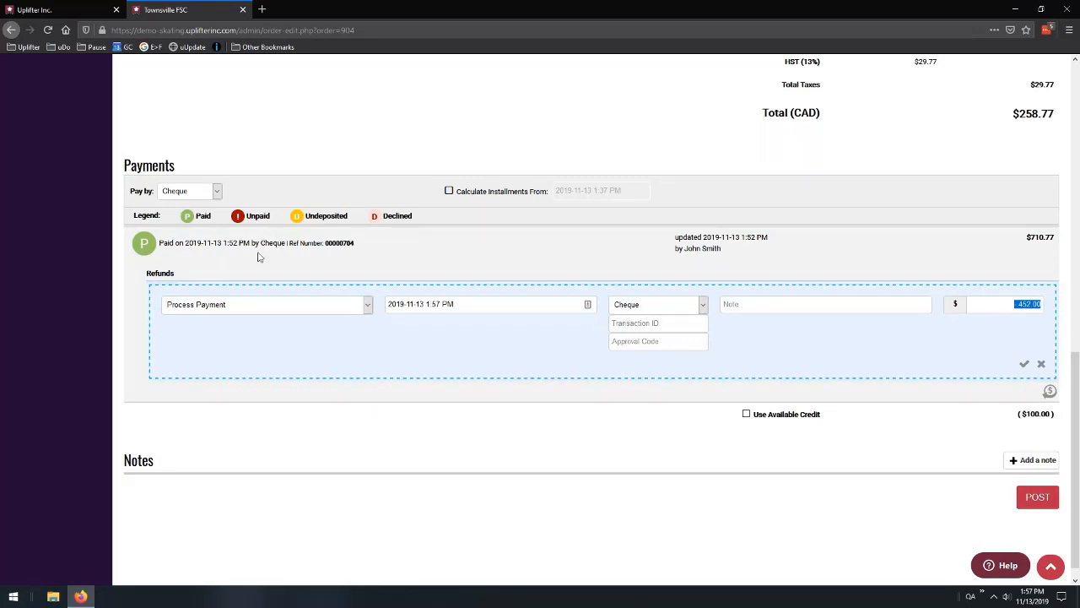
pyautogui.moveTo(262, 243); pyautogui.dragTo(289, 244)
pyautogui.click(639, 305)
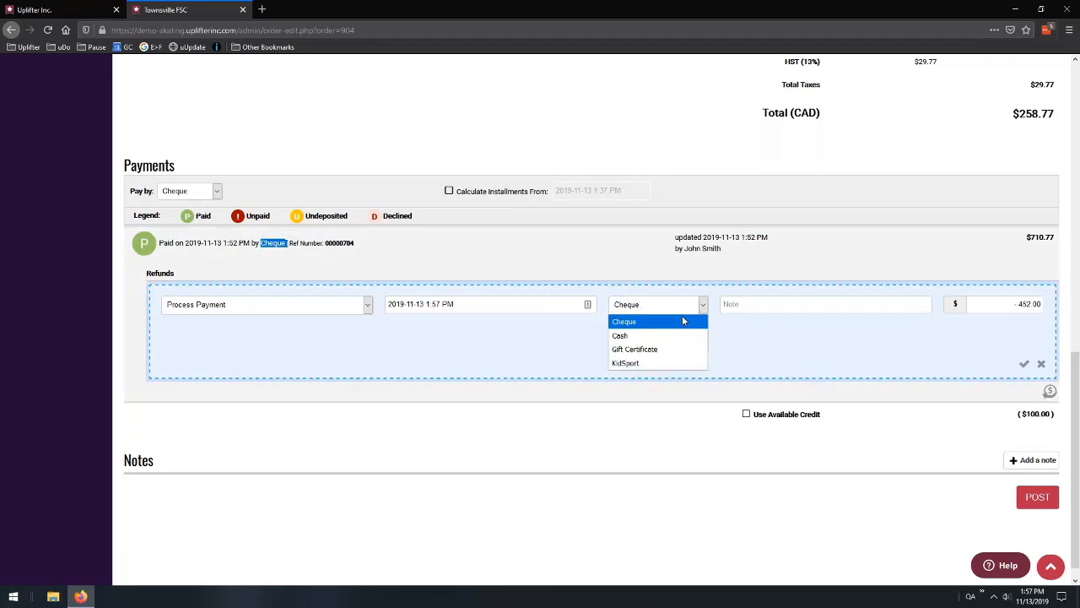
pyautogui.click(653, 351)
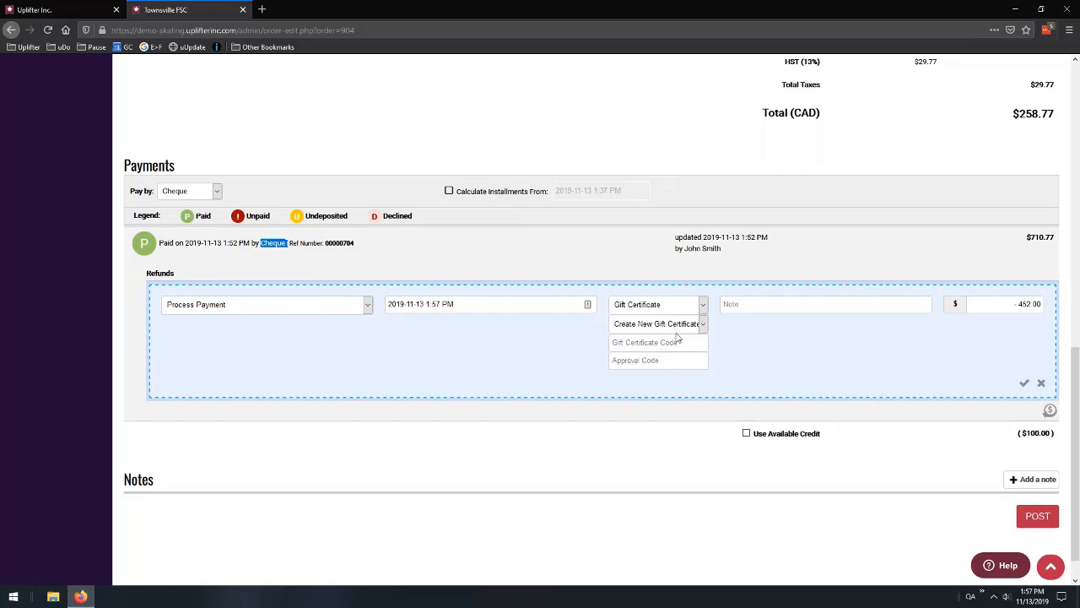
pyautogui.click(675, 323)
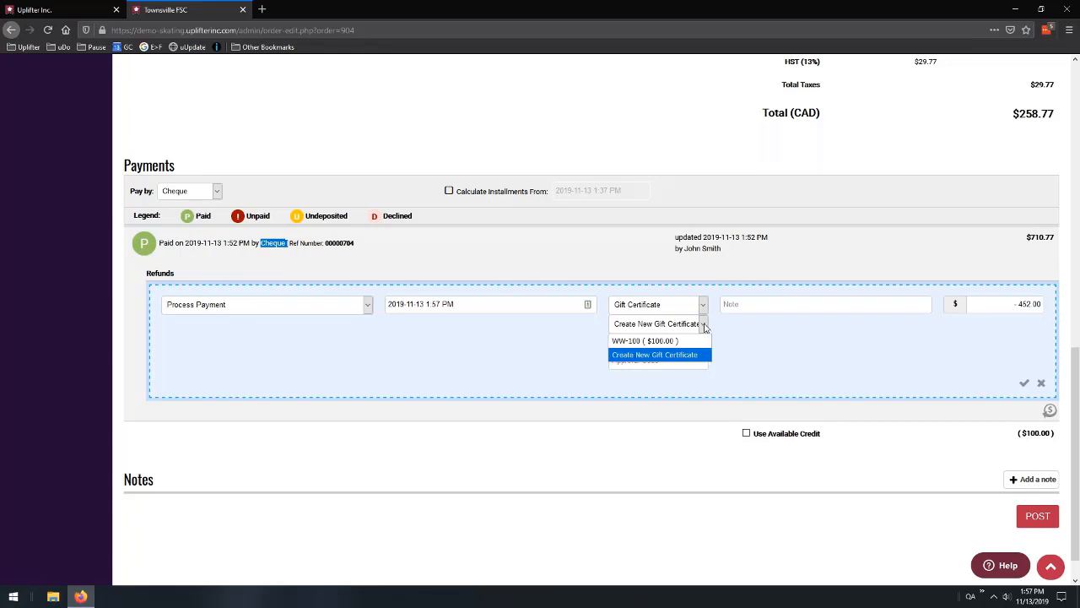
pyautogui.click(691, 356)
pyautogui.click(670, 343)
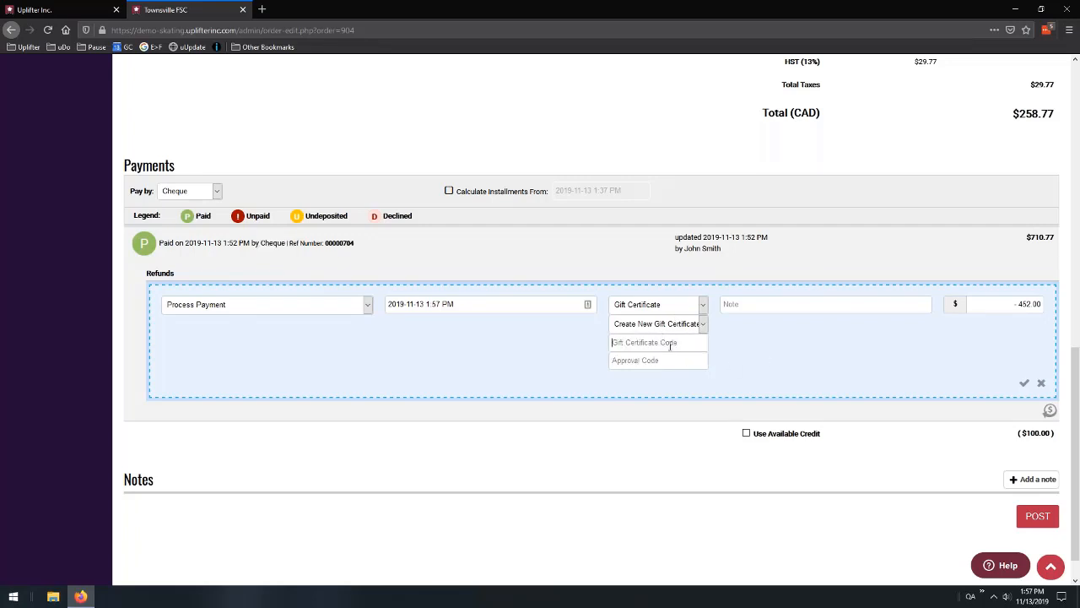
pyautogui.write('REFUND')
pyautogui.click(1025, 385)
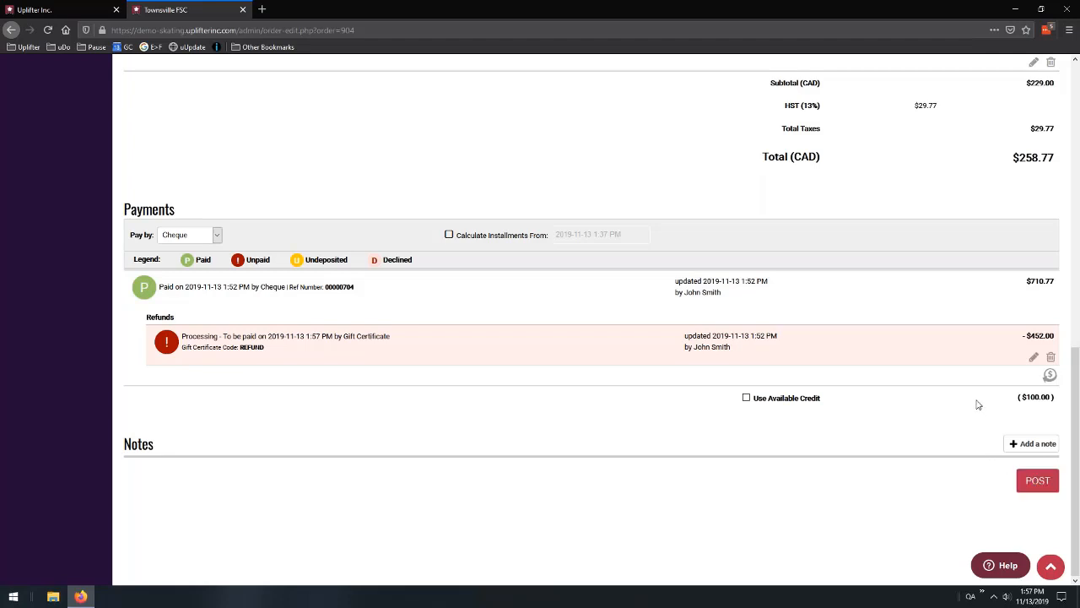
# Delete the gift certificate refund and reload the invoice page to discard the unposted withdrawal changes
pyautogui.click(1051, 357)
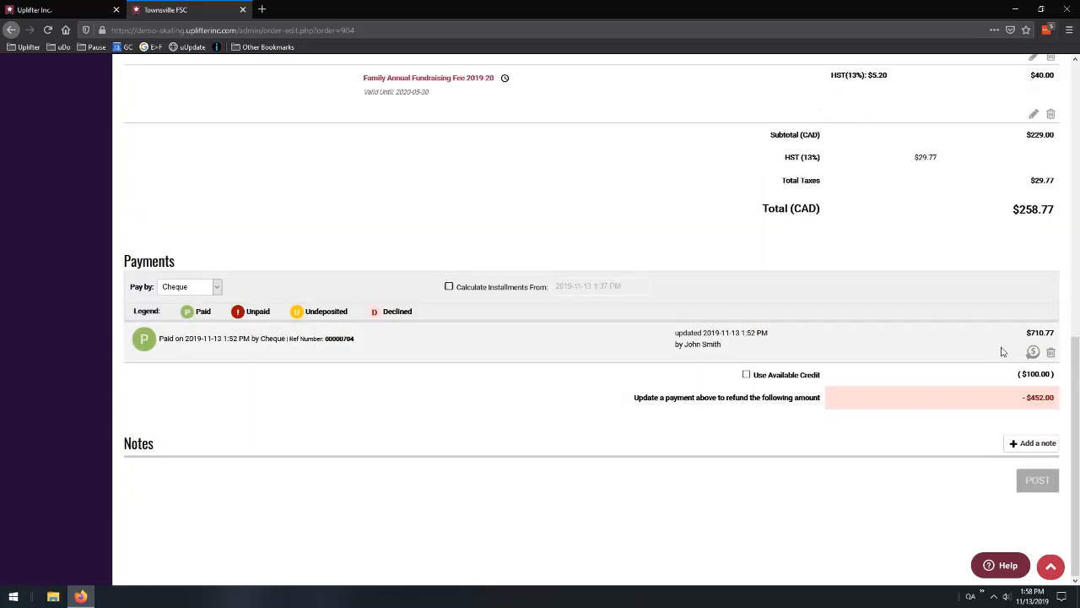
pyautogui.scroll(3, 1006, 341)
pyautogui.scroll(-2, 965, 321)
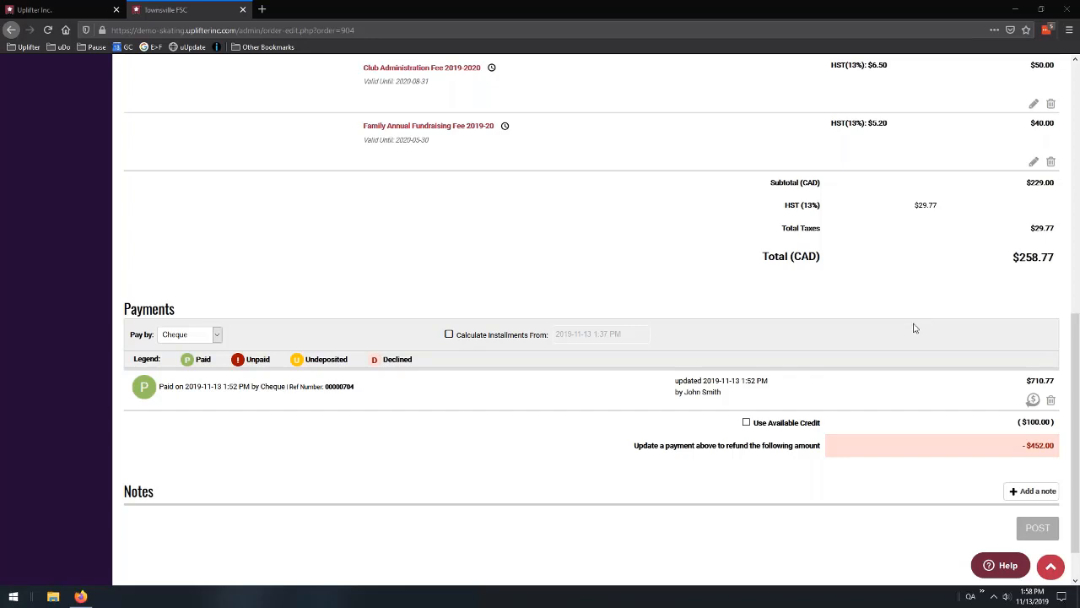
pyautogui.click(49, 30)
pyautogui.click(593, 267)
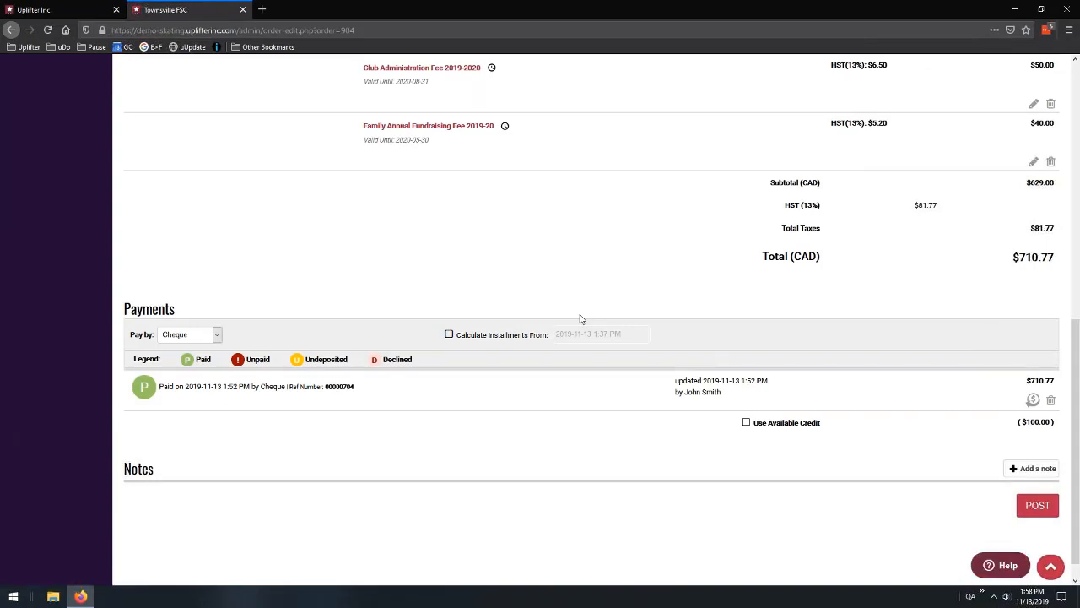
# Review the reloaded invoice's program registration, subscriptions, payments and billing information
pyautogui.scroll(5, 622, 301)
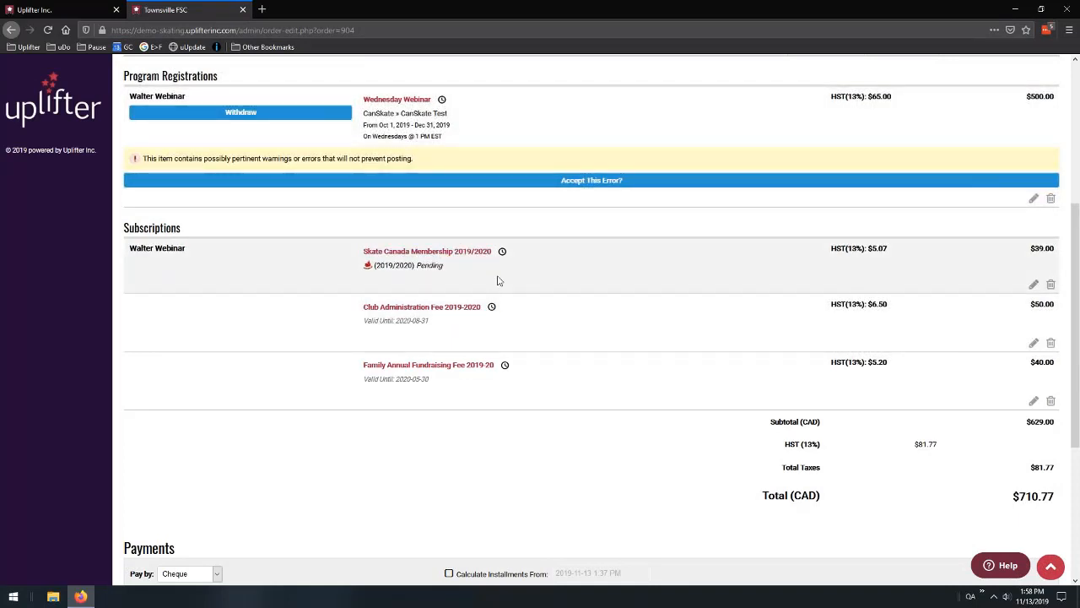
pyautogui.scroll(-5, 499, 280)
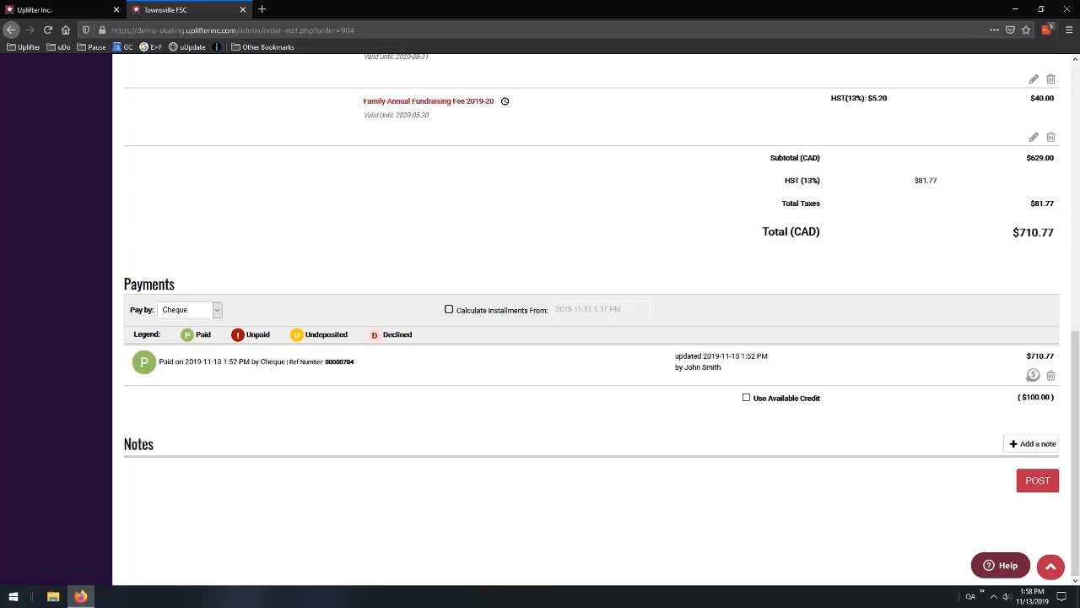
pyautogui.scroll(5, 582, 233)
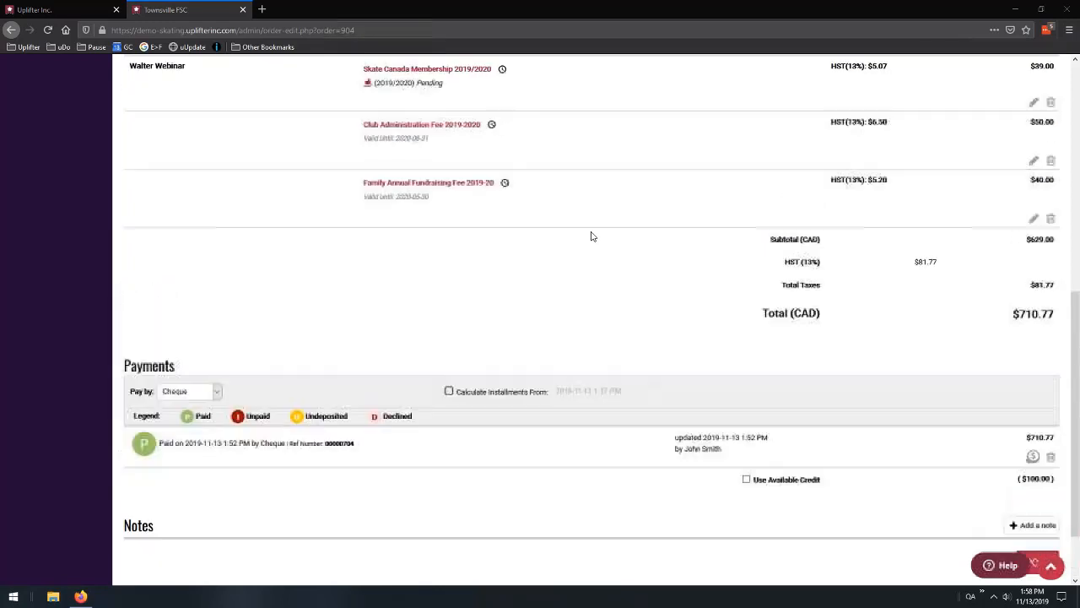
pyautogui.scroll(2, 599, 245)
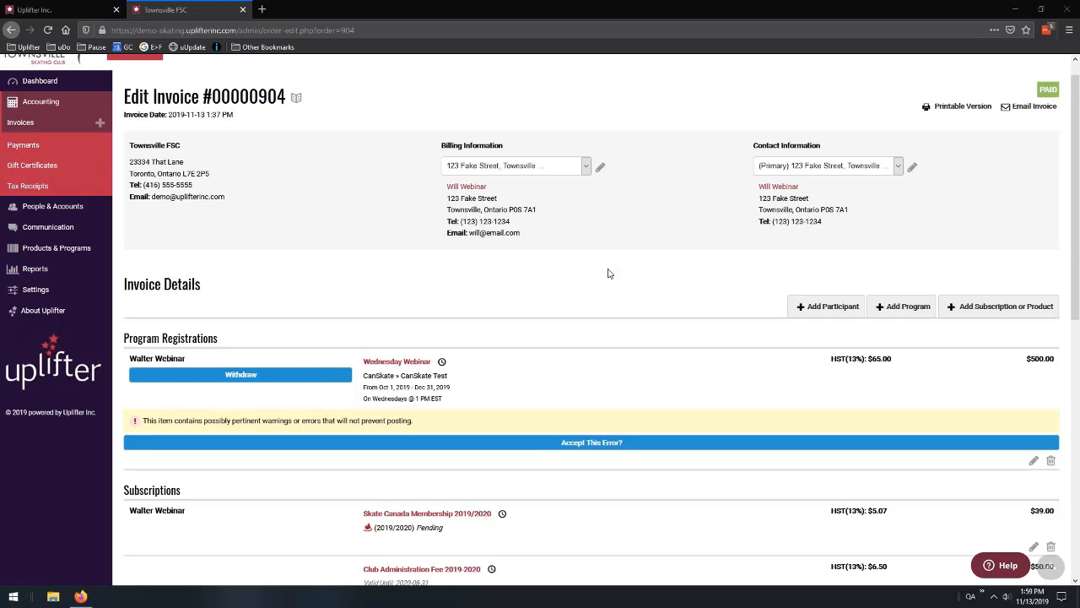
pyautogui.scroll(-3, 607, 271)
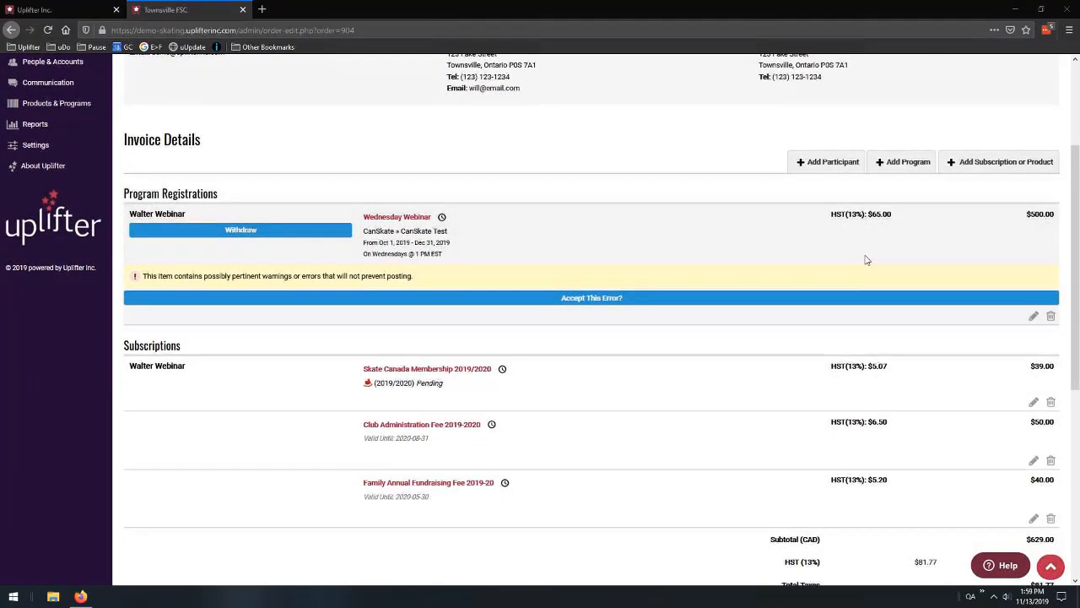
pyautogui.scroll(-7, 627, 268)
pyautogui.scroll(10, 591, 342)
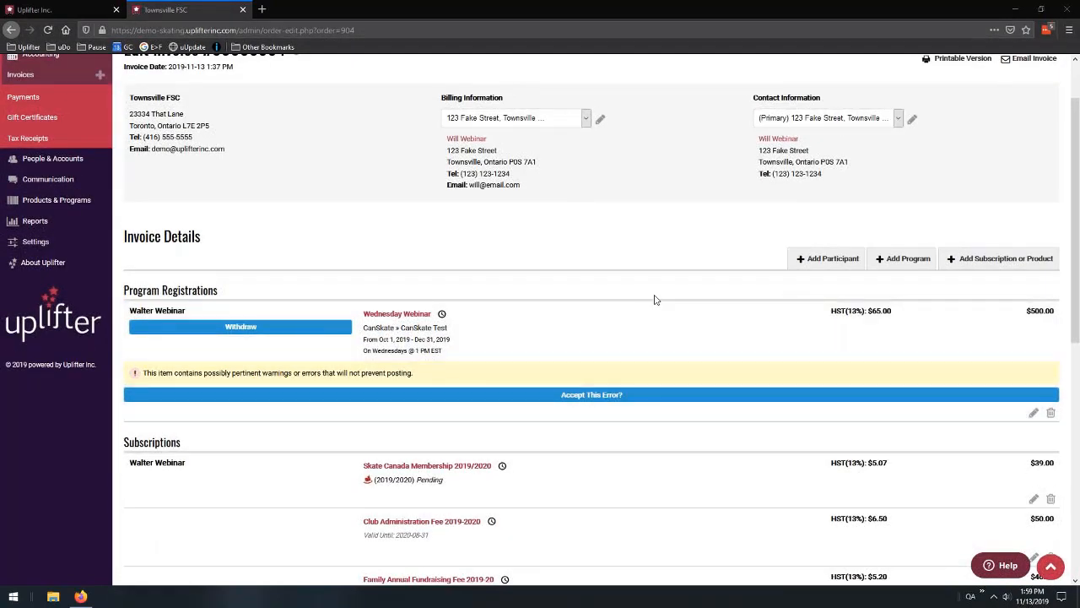
# Add the Adult Learn to Skate program at the CanSkate 1 level to the invoice and save the line item
pyautogui.click(890, 264)
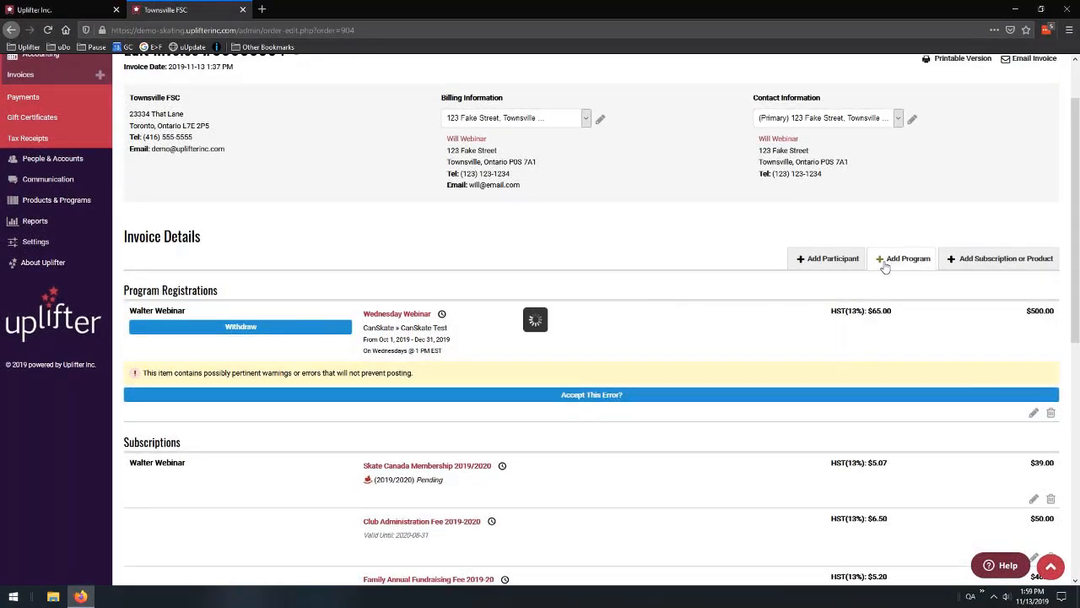
pyautogui.scroll(-10, 878, 409)
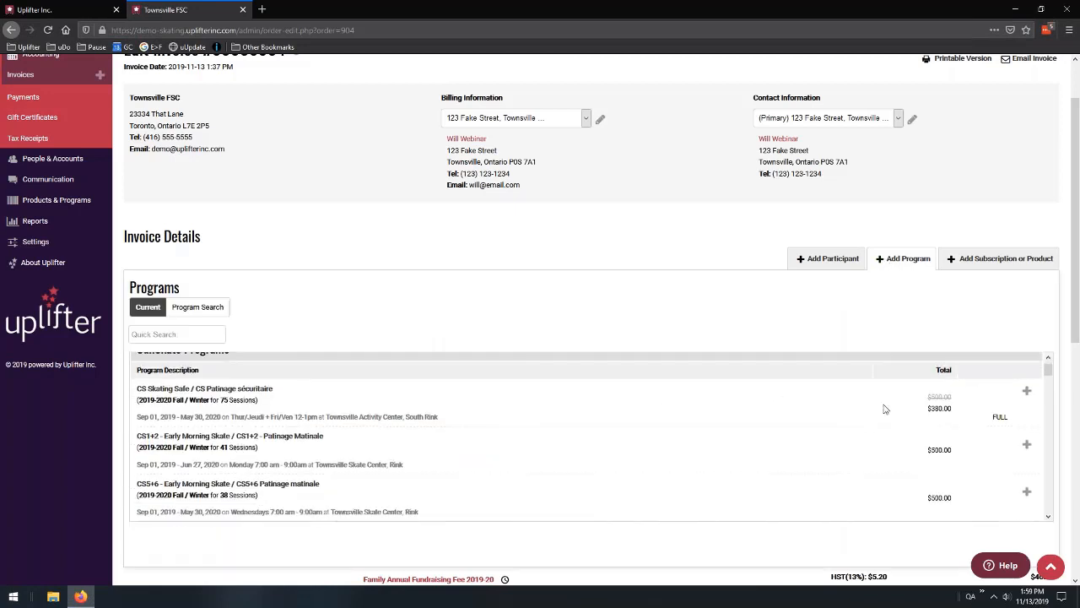
pyautogui.scroll(1, 883, 408)
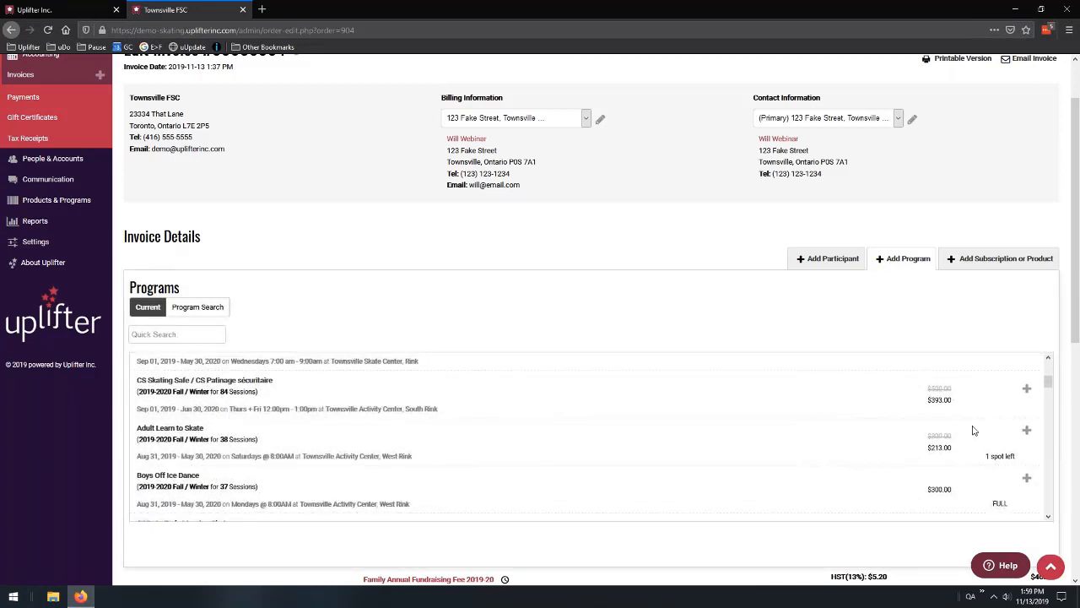
pyautogui.click(1027, 430)
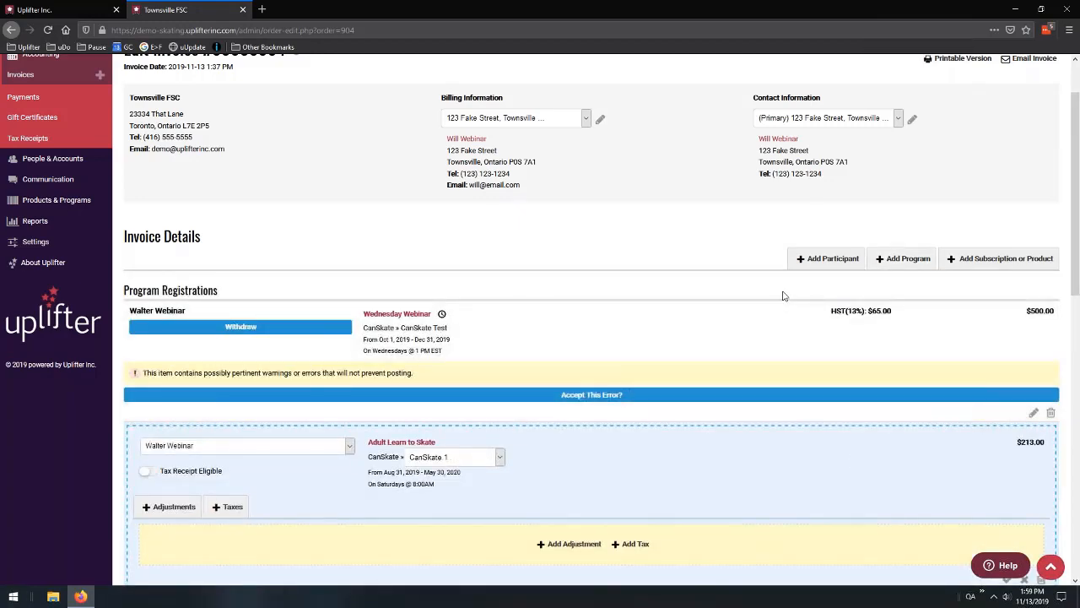
pyautogui.scroll(-1, 783, 291)
pyautogui.scroll(-1, 809, 270)
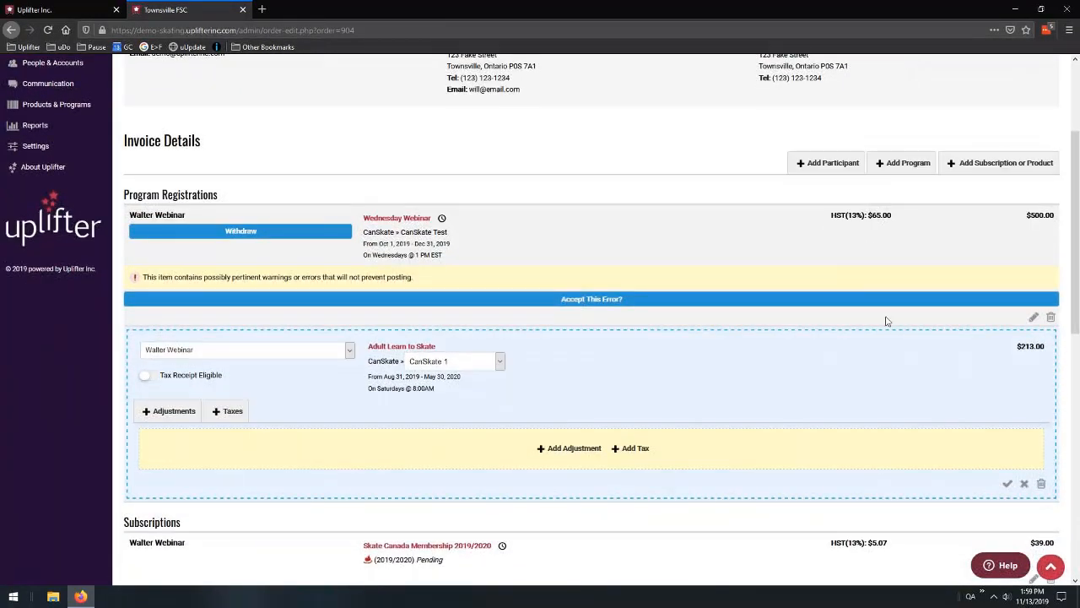
pyautogui.click(1007, 483)
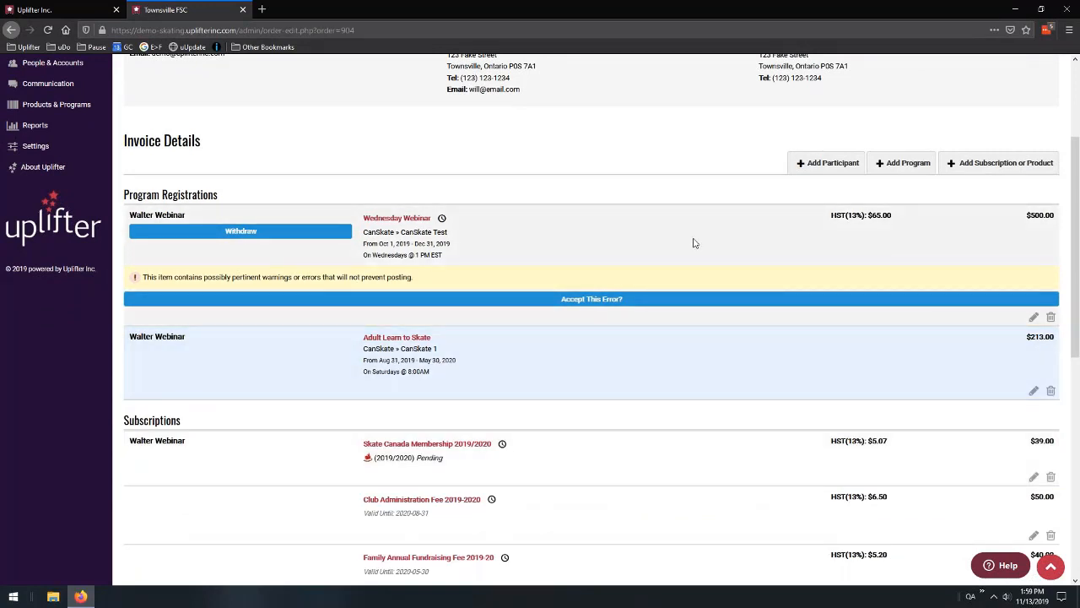
# Withdraw the participant from Wednesday Webinar and add a custom adjustment described as Withdrawn to that registration
pyautogui.click(1052, 318)
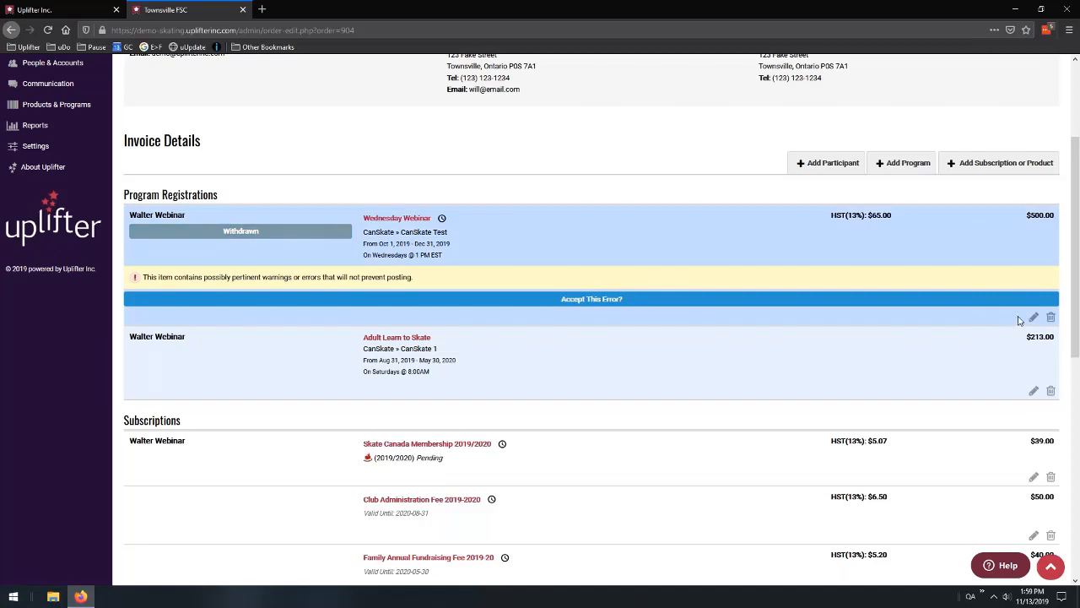
pyautogui.click(1034, 317)
pyautogui.click(169, 299)
pyautogui.click(217, 341)
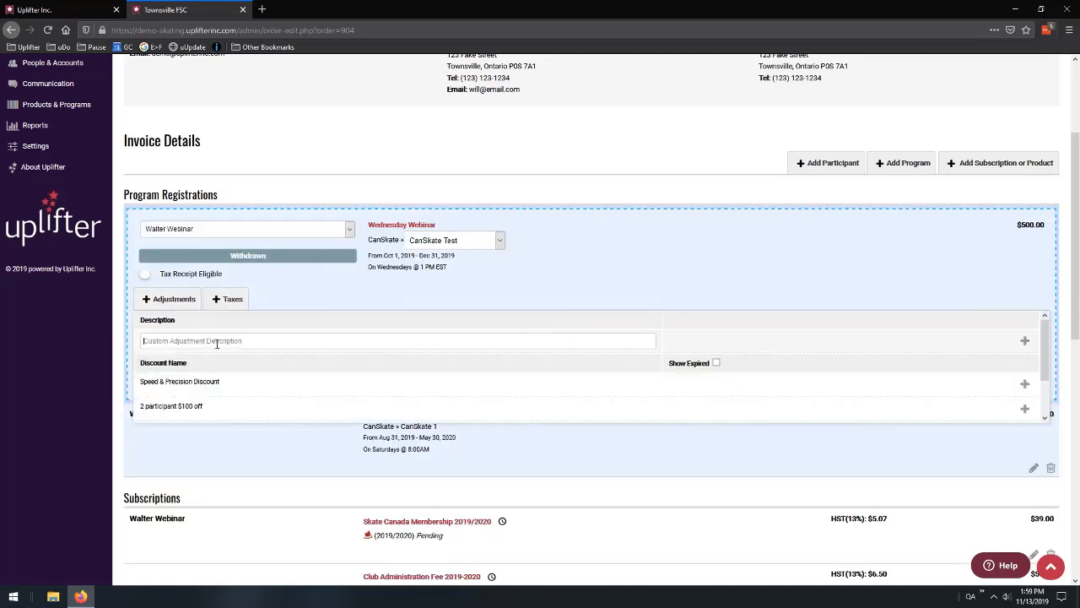
pyautogui.write('Withdrawn')
pyautogui.click(1023, 340)
# Set the Withdrawn adjustment to a $500.00 deduction and save the Wednesday Webinar registration changes
pyautogui.click(1040, 328)
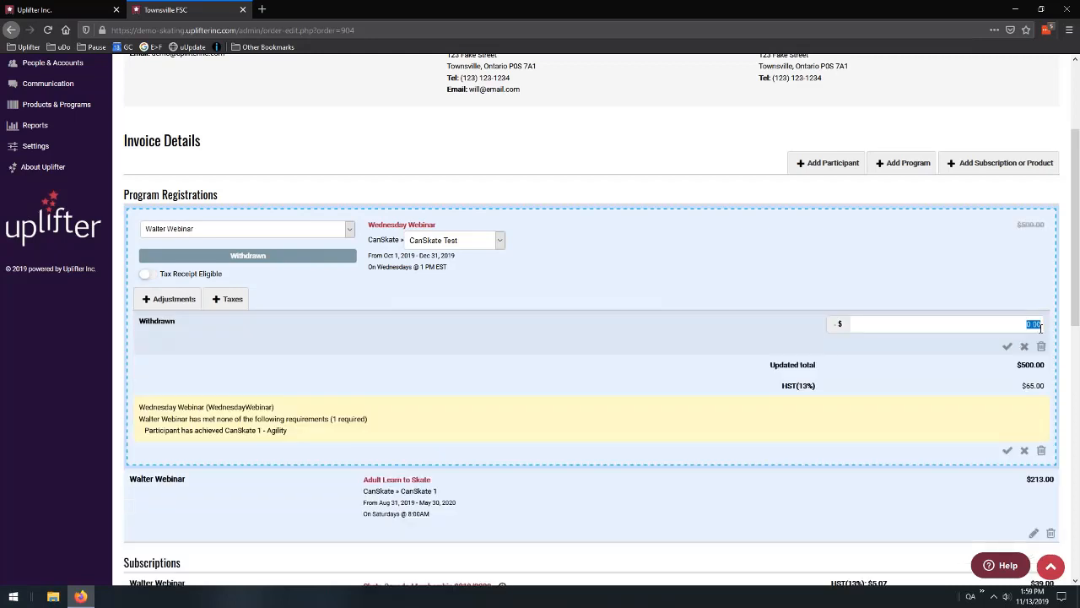
pyautogui.write('50.00')
pyautogui.press('BackSpace')
pyautogui.press('BackSpace')
pyautogui.press('BackSpace')
pyautogui.press('BackSpace')
pyautogui.write('00.00')
pyautogui.click(1007, 346)
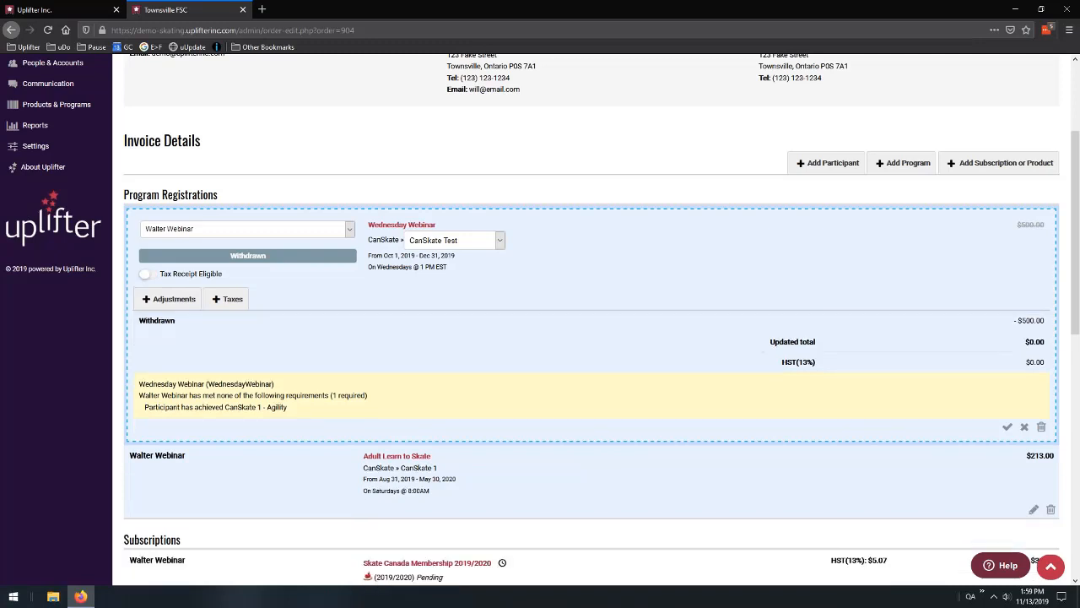
pyautogui.click(1007, 427)
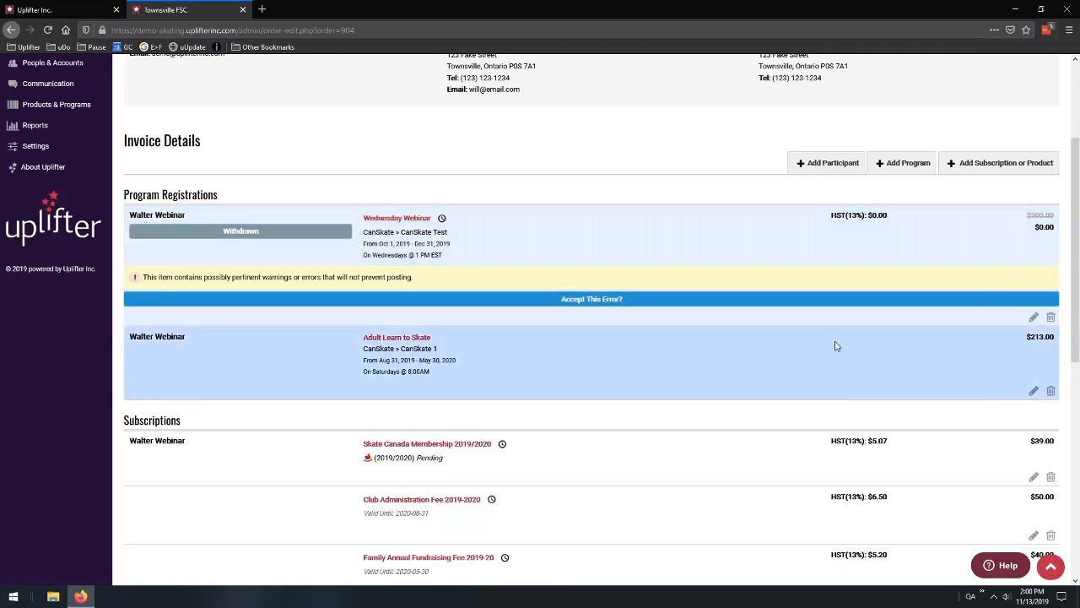
# Add a $352.00 cheque refund to the paid payment and post the updated invoice
pyautogui.scroll(-3, 852, 318)
pyautogui.scroll(-5, 856, 306)
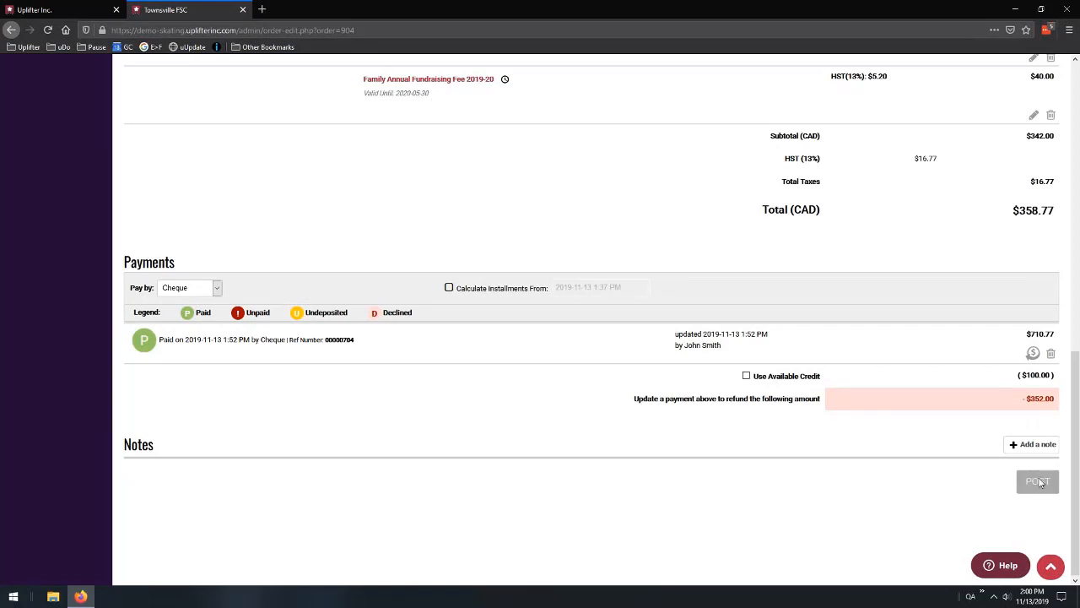
pyautogui.moveTo(1022, 398); pyautogui.dragTo(1047, 397)
pyautogui.click(1021, 410)
pyautogui.click(1033, 354)
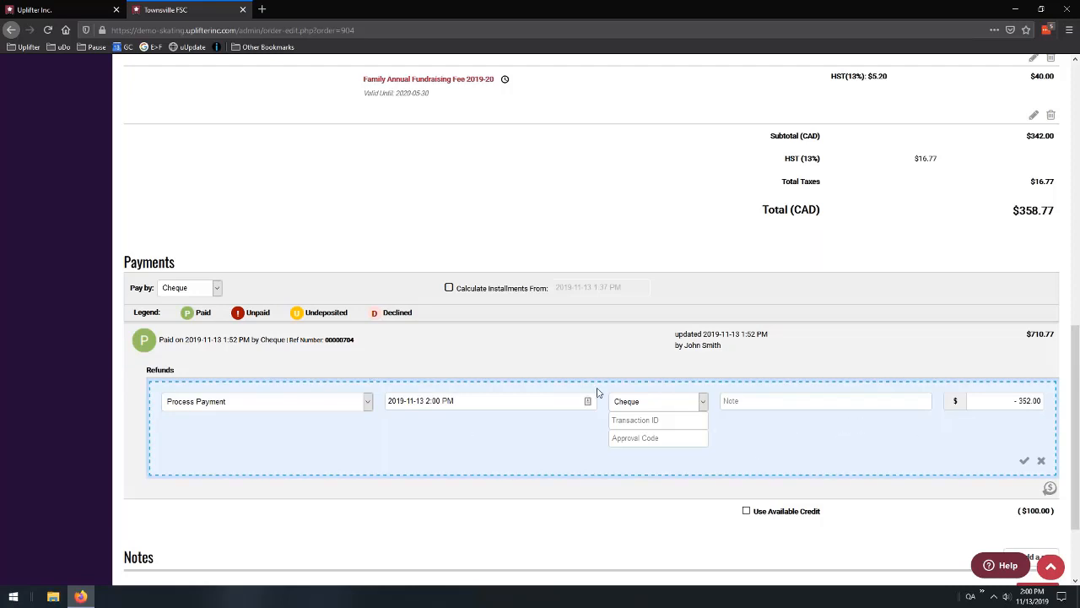
pyautogui.click(1024, 460)
pyautogui.scroll(-1, 1042, 455)
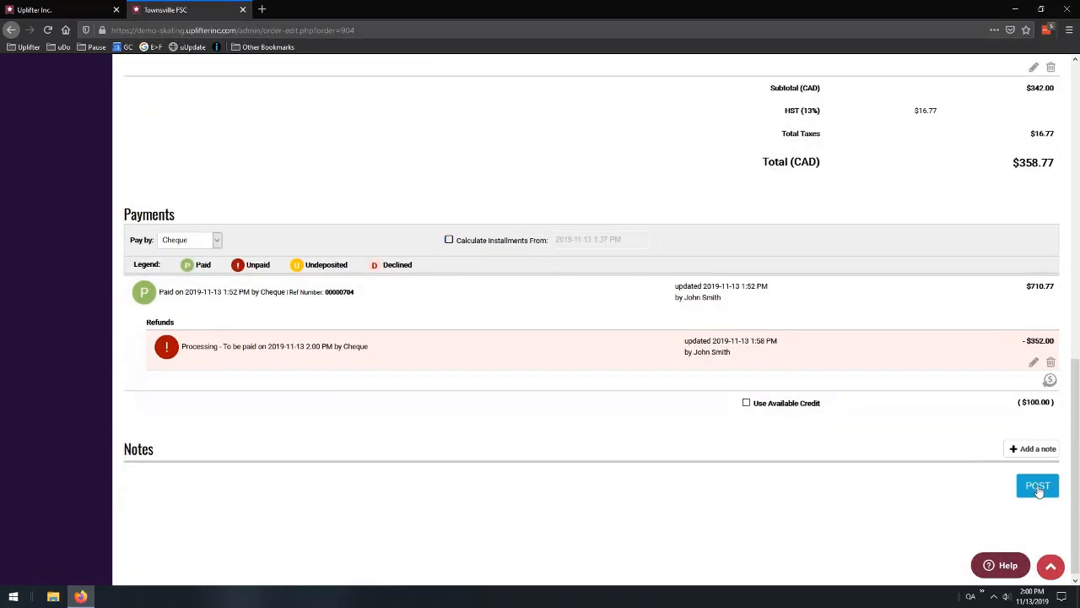
pyautogui.click(1038, 487)
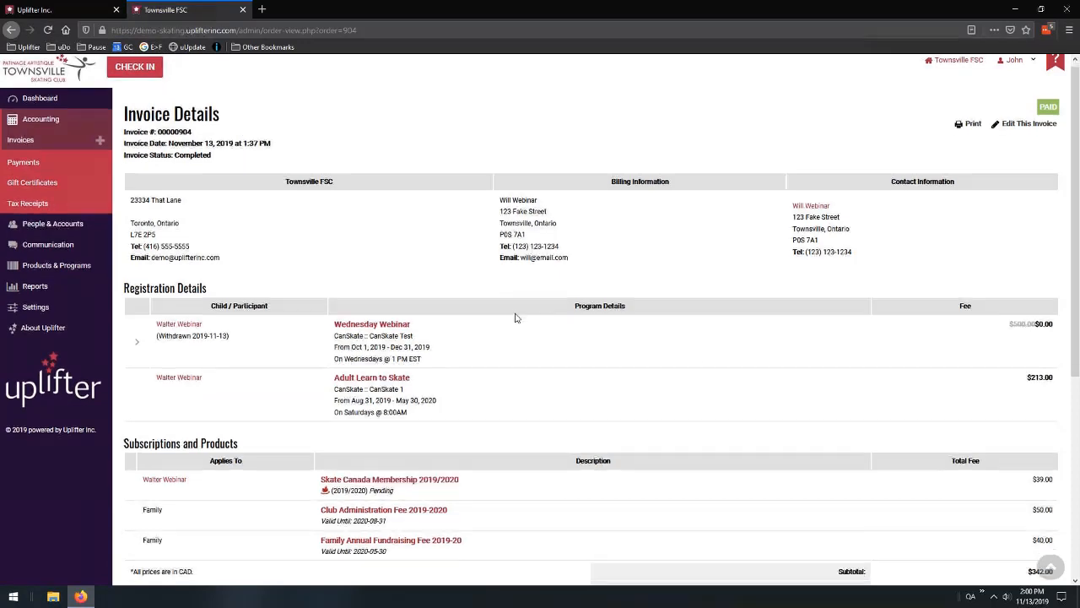
pyautogui.scroll(-2, 523, 309)
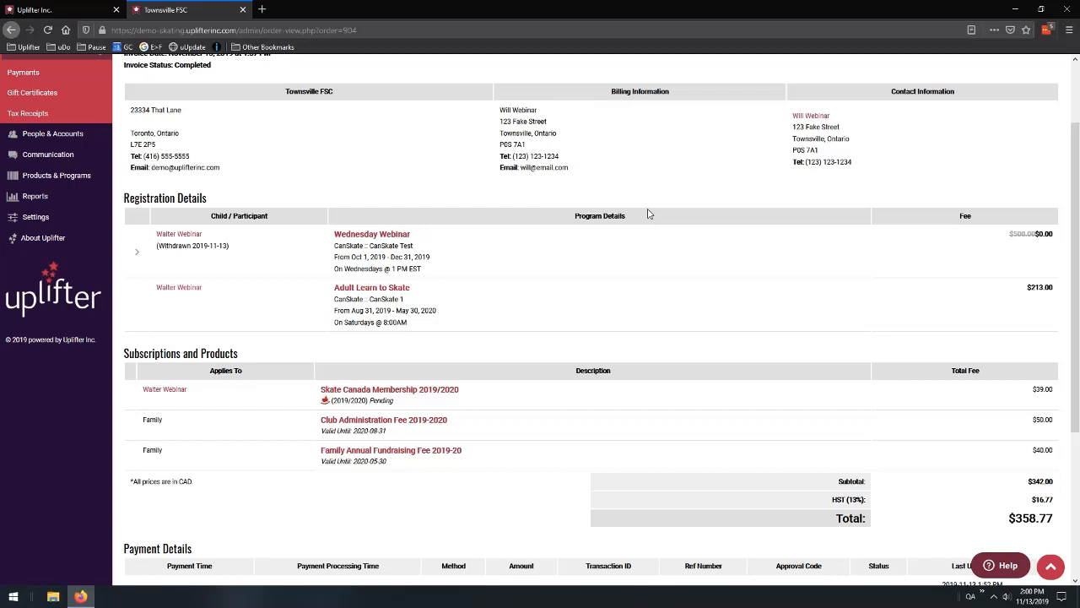
# Open the Reports list and look through the available financial, invoice, participant, payment, program and revenue reports
pyautogui.click(25, 200)
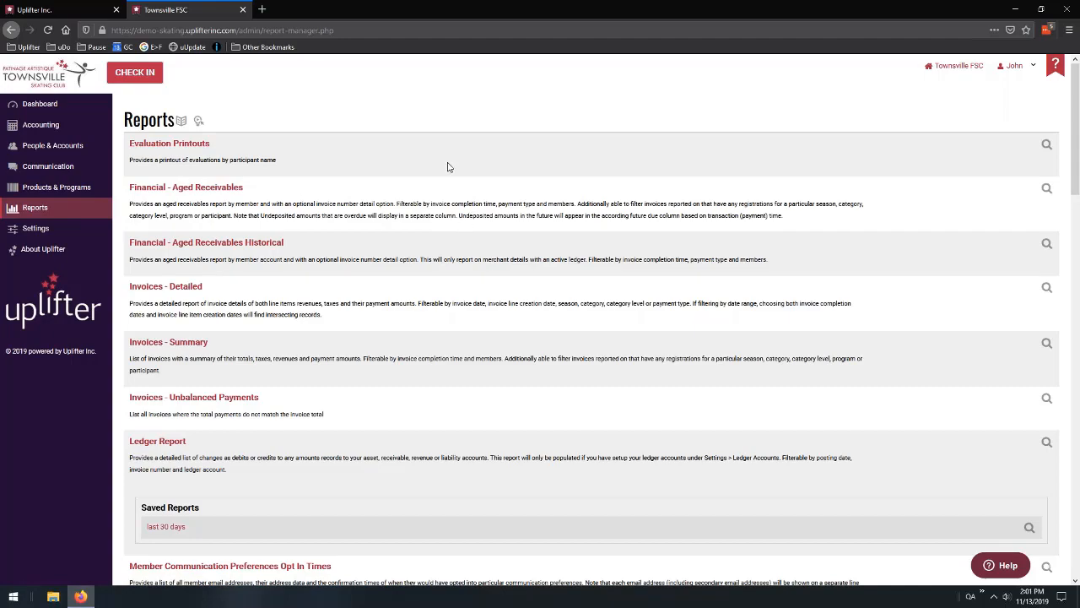
pyautogui.scroll(-5, 458, 181)
pyautogui.scroll(-3, 466, 279)
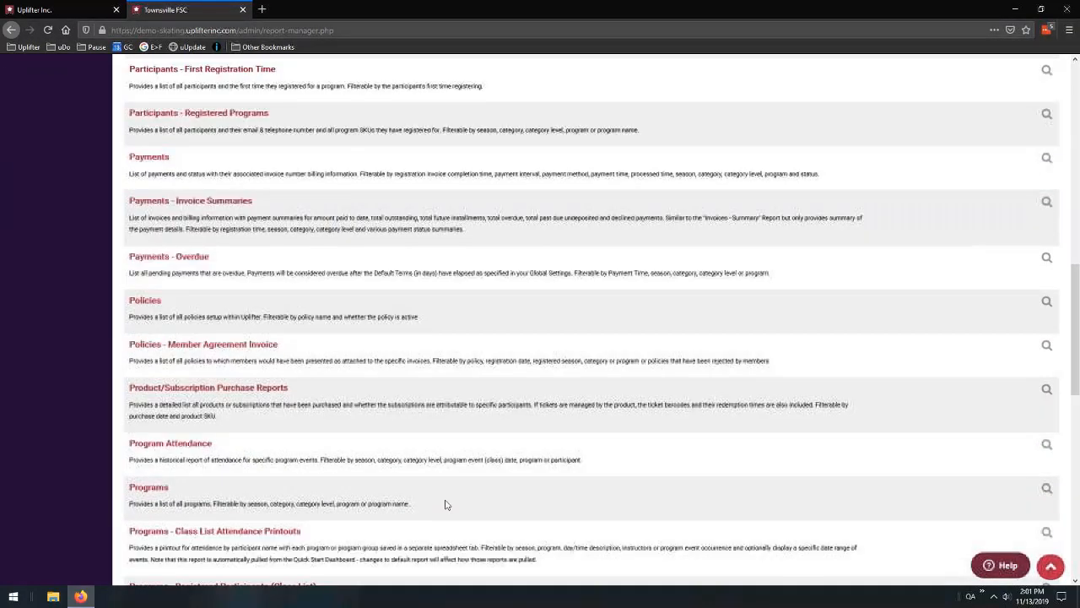
pyautogui.scroll(8, 445, 504)
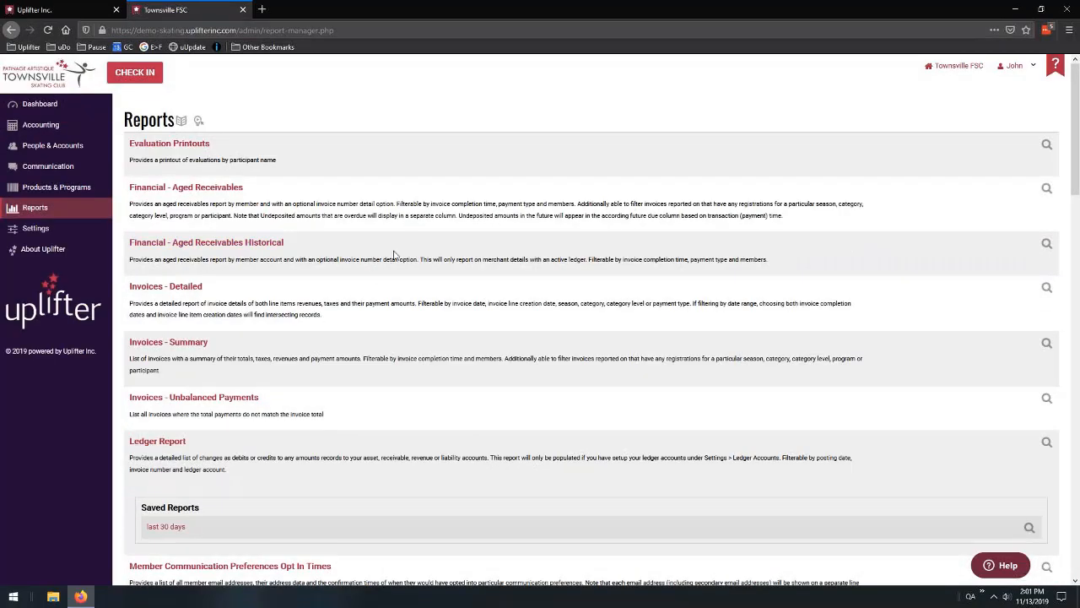
pyautogui.scroll(-3, 393, 258)
pyautogui.scroll(-6, 392, 257)
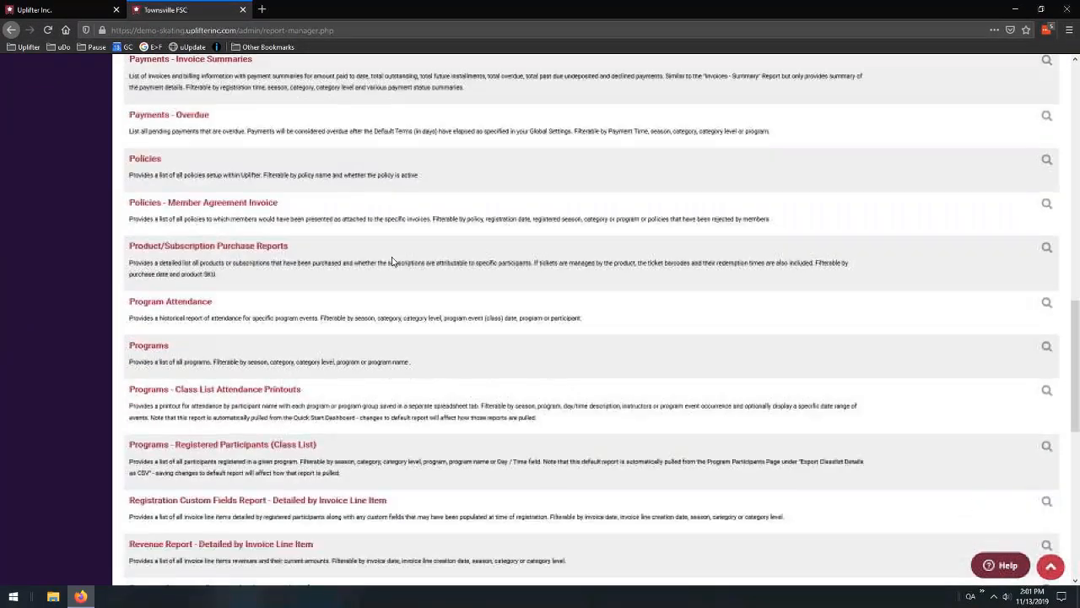
pyautogui.scroll(2, 393, 260)
pyautogui.scroll(8, 391, 260)
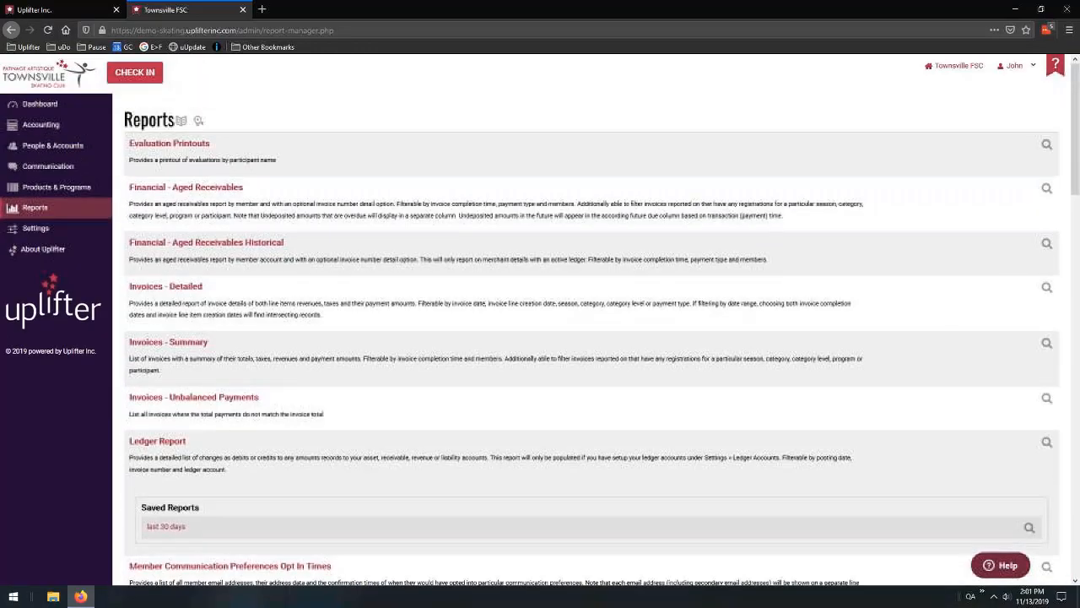
pyautogui.scroll(-2, 387, 257)
pyautogui.scroll(-12, 387, 257)
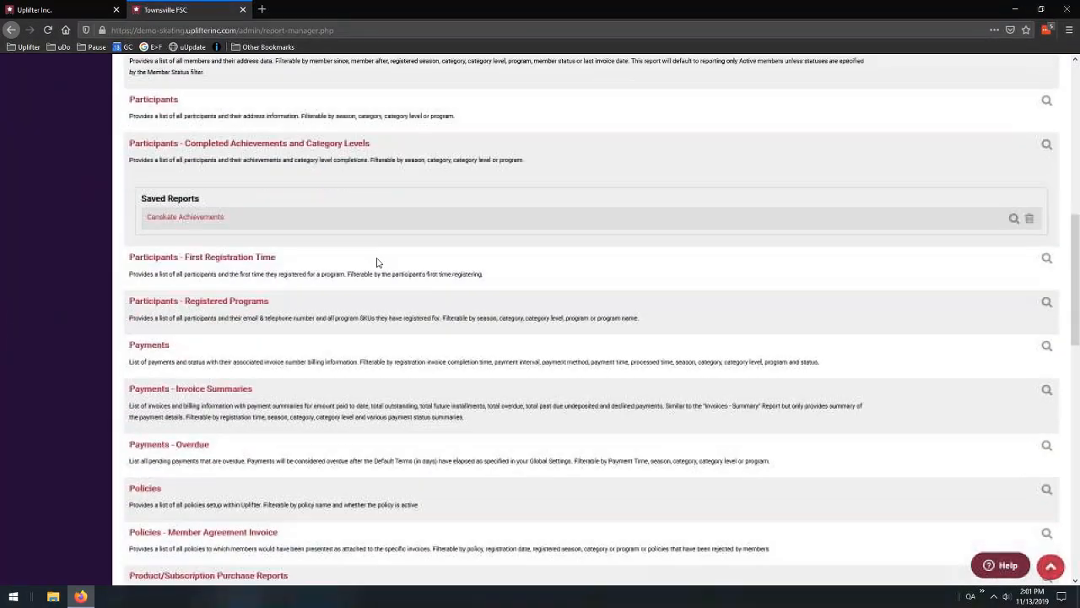
pyautogui.scroll(-2, 376, 262)
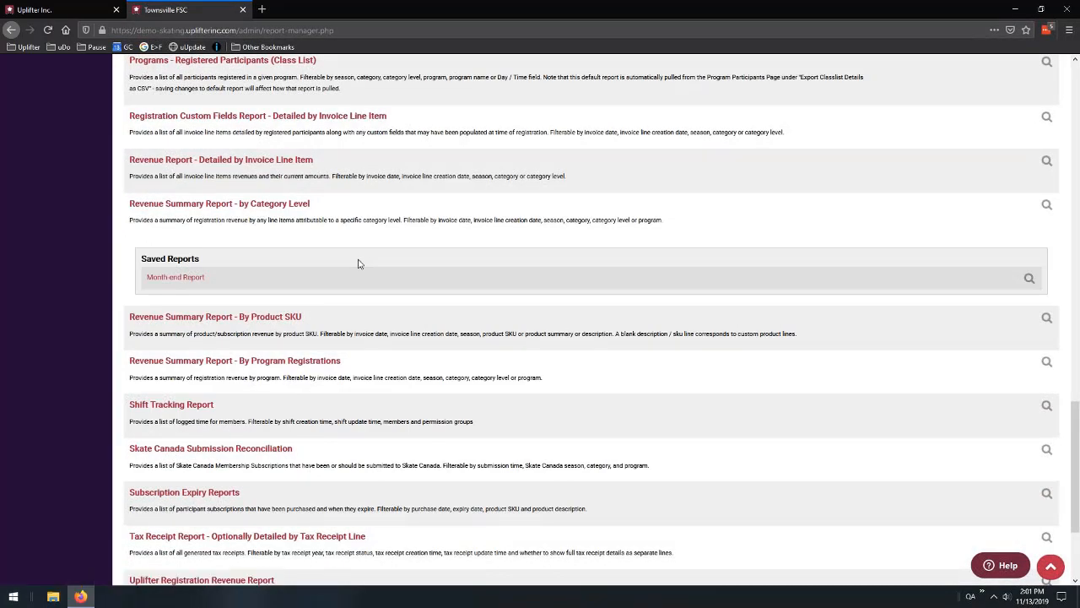
pyautogui.scroll(7, 326, 264)
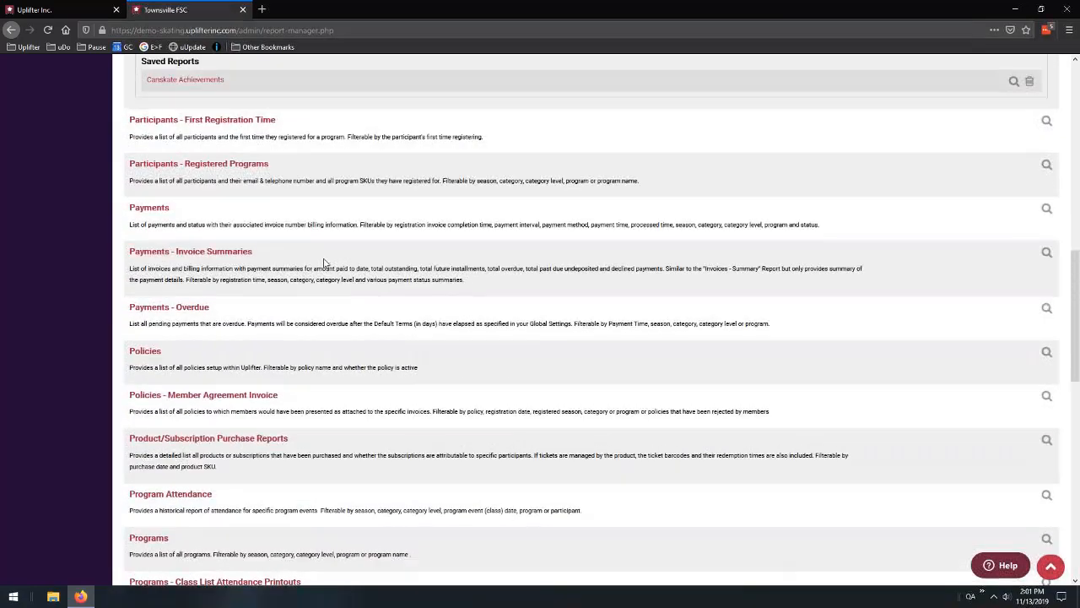
pyautogui.scroll(7, 326, 265)
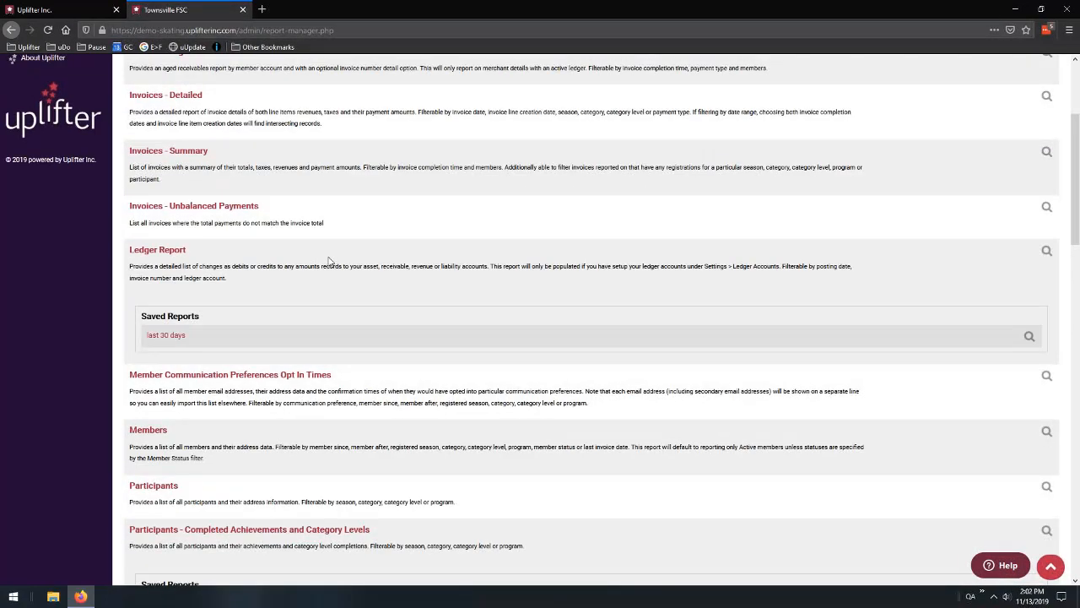
pyautogui.scroll(2, 329, 261)
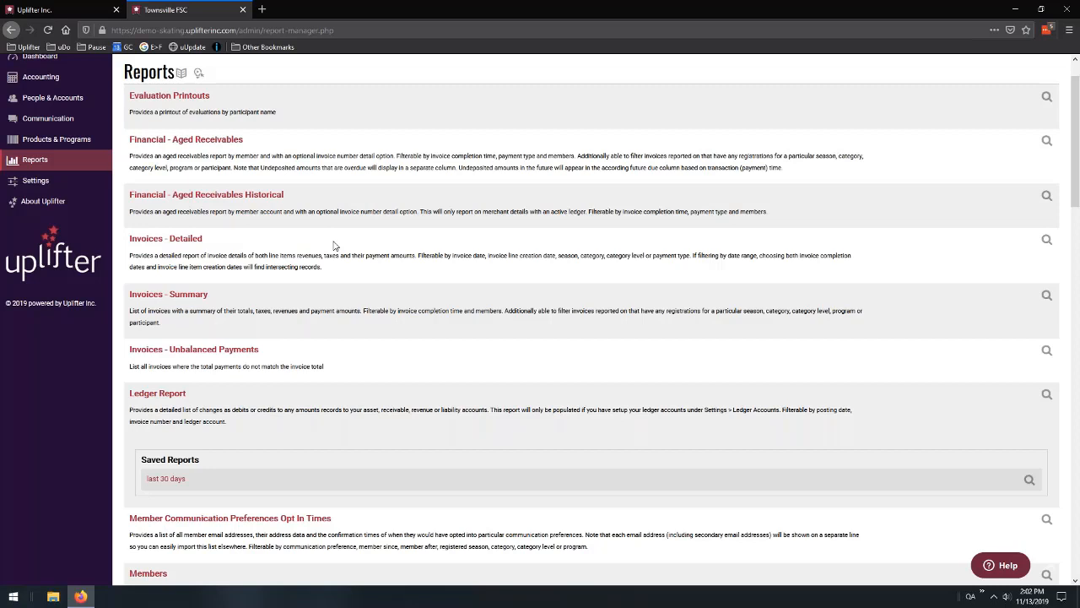
# Open the Invoices - Summary report in a new tab and review its date, member, season, category and program filters
pyautogui.middleClick(194, 294)
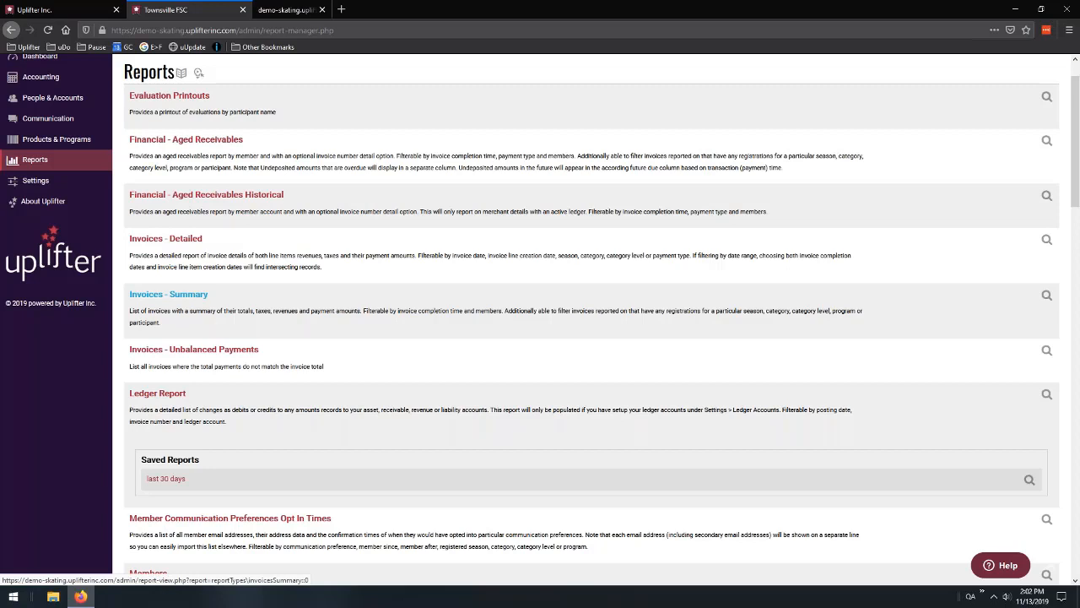
pyautogui.click(342, 5)
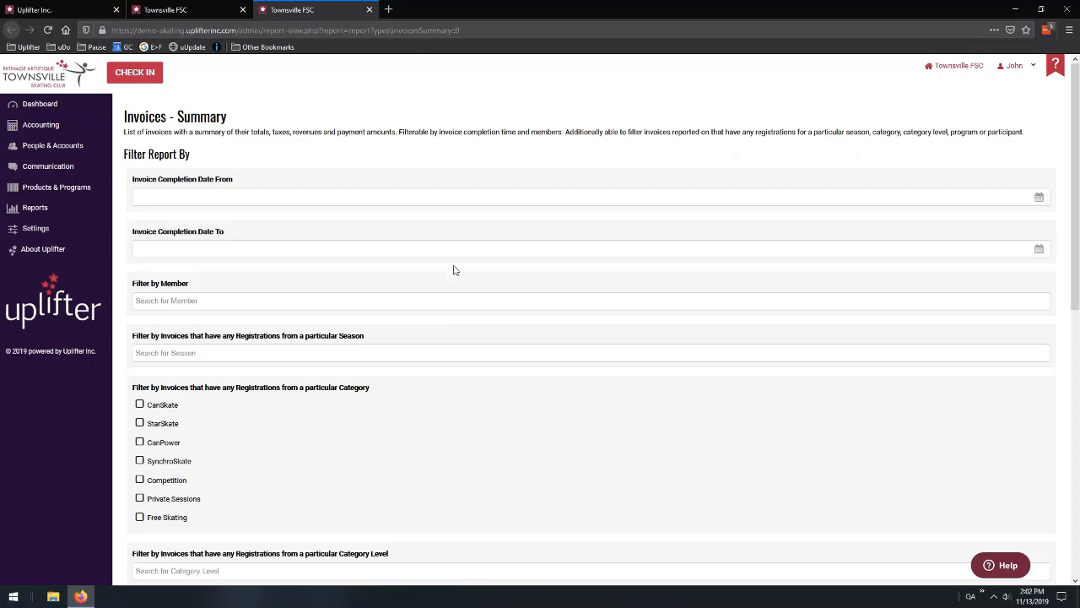
pyautogui.scroll(-3, 454, 269)
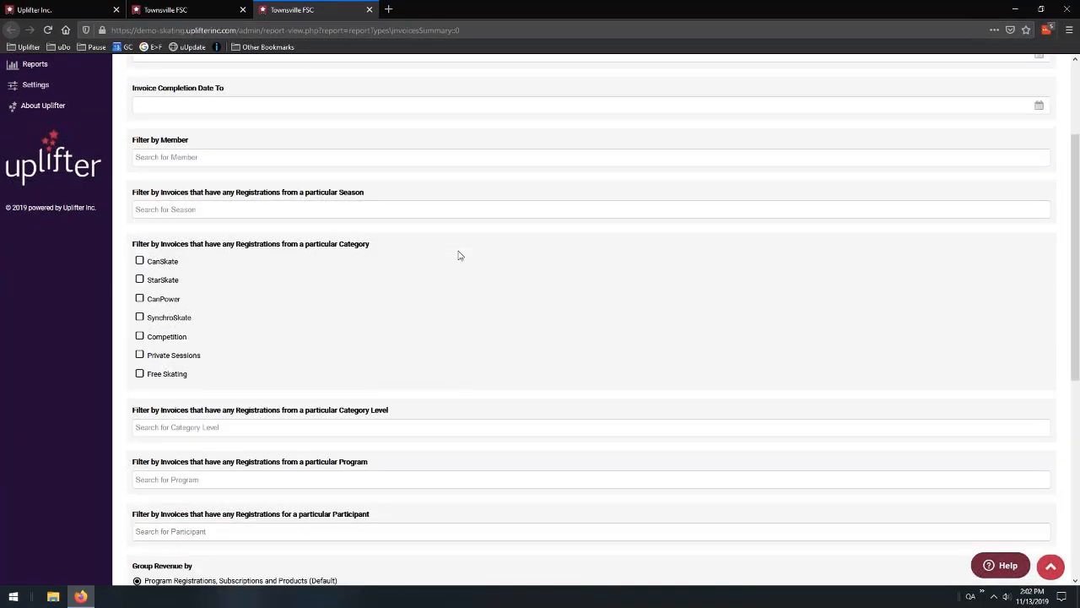
pyautogui.scroll(-1, 464, 243)
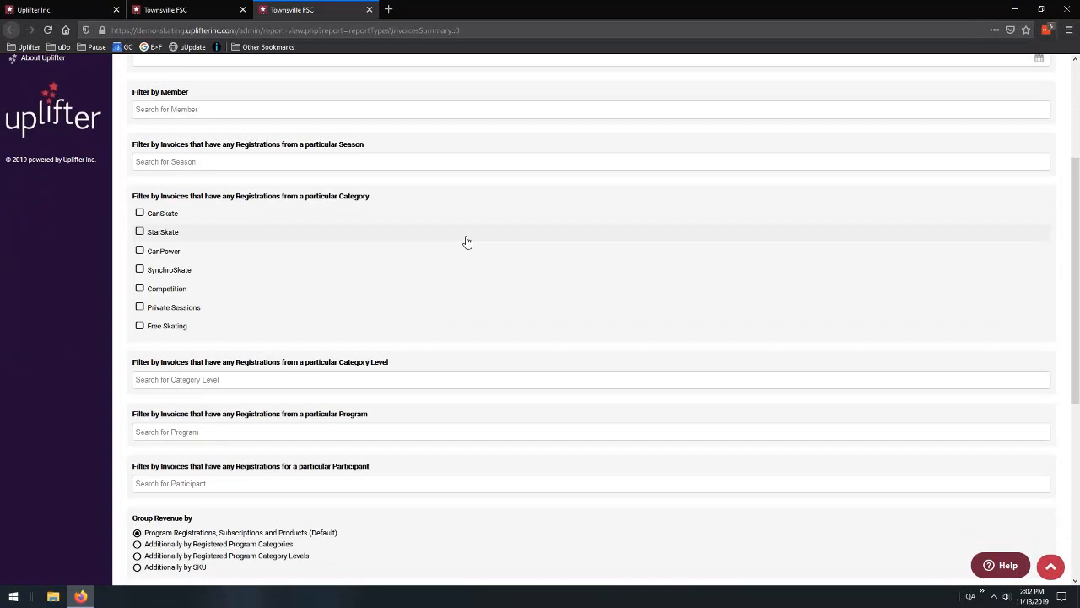
pyautogui.scroll(-5, 466, 242)
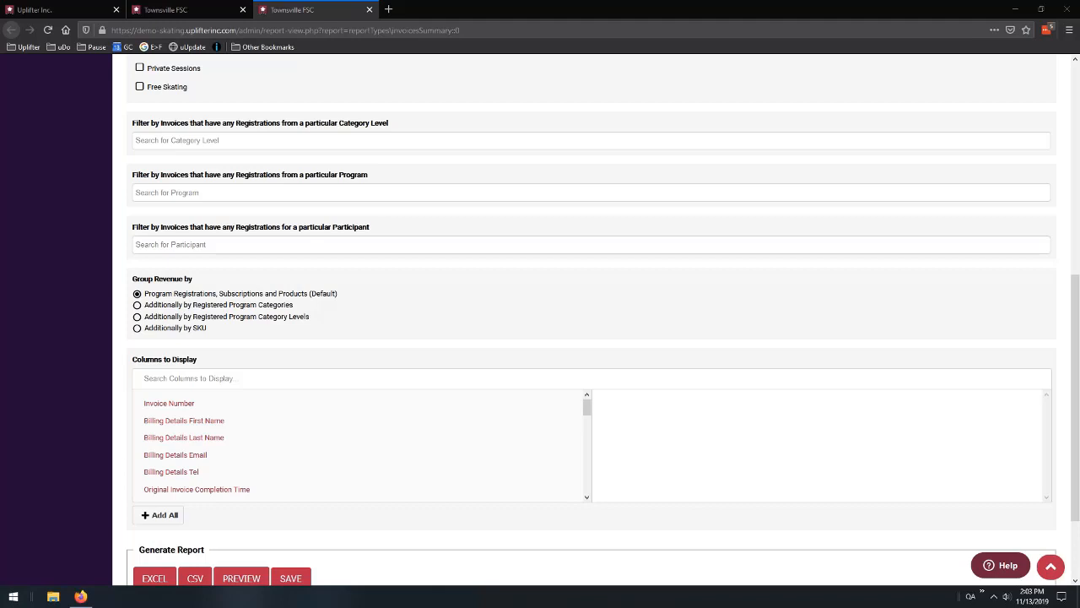
# Group the report's revenue additionally by SKU and generate a preview of the invoice summary
pyautogui.click(179, 329)
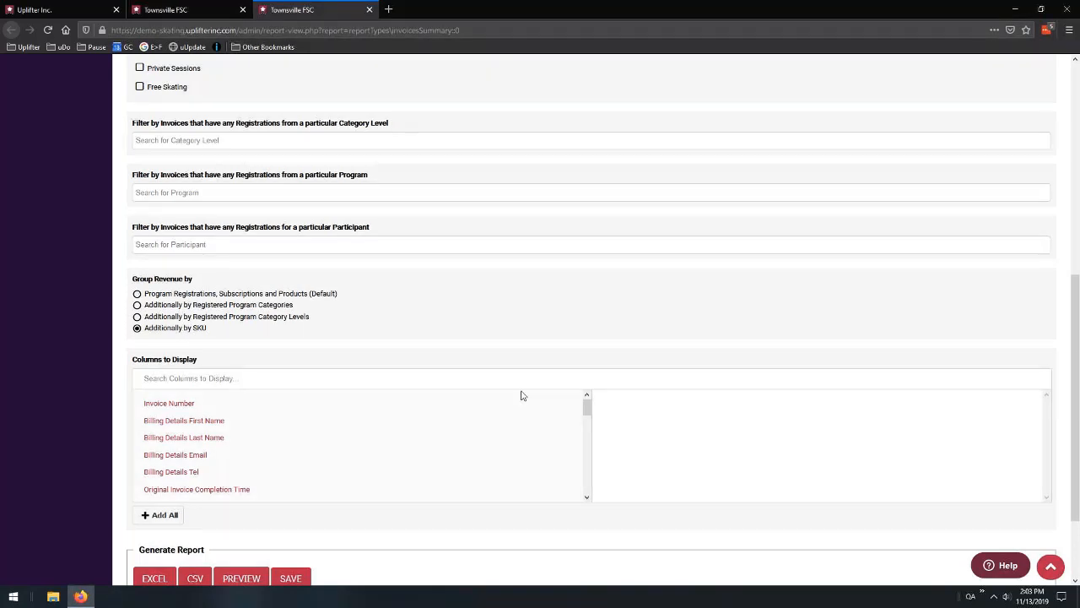
pyautogui.scroll(-2, 418, 325)
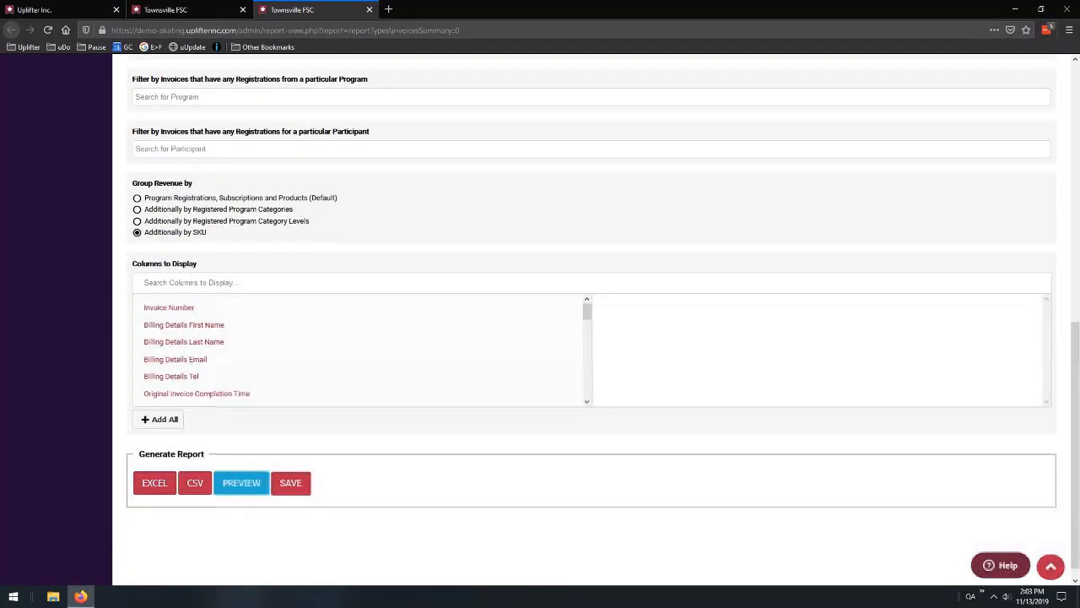
pyautogui.click(258, 495)
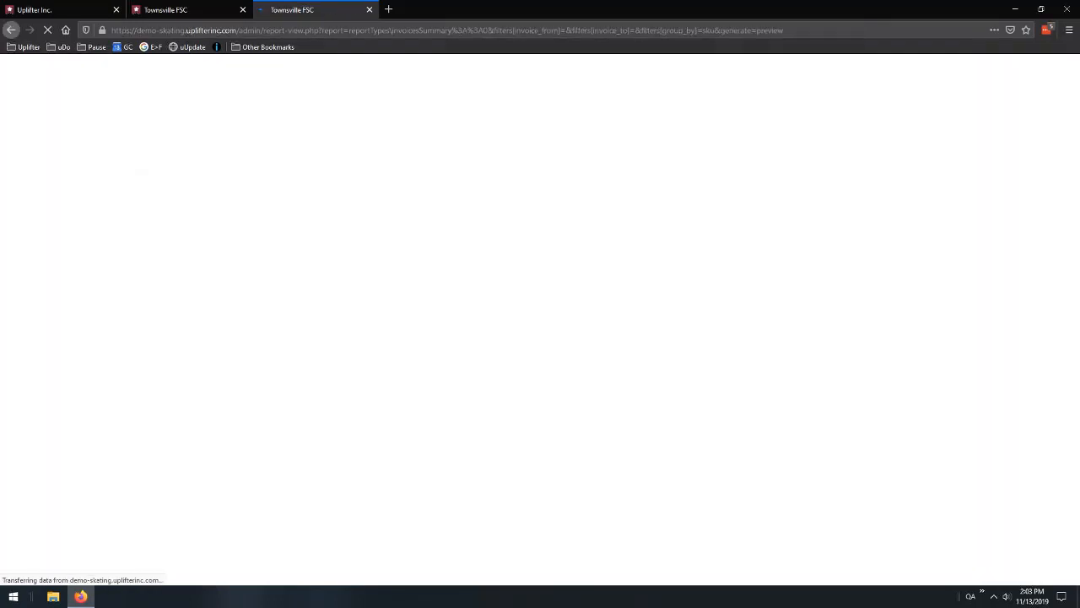
pyautogui.scroll(-3, 126, 421)
pyautogui.scroll(-3, 127, 420)
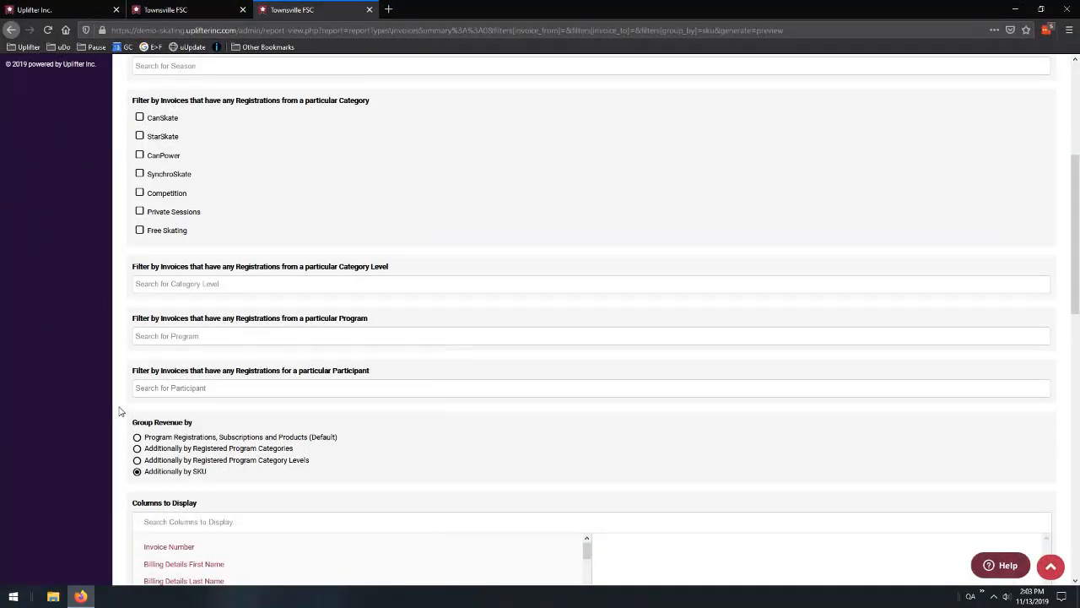
# Set the report's invoice completion dates from "first day of this month" to "last day of this month"
pyautogui.scroll(-4, 119, 411)
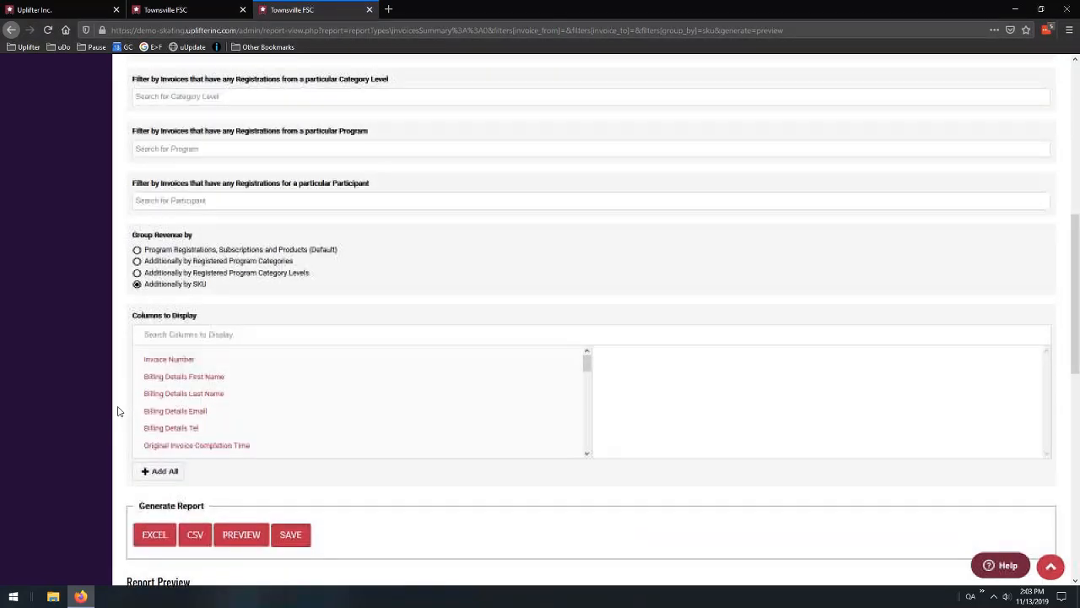
pyautogui.scroll(2, 119, 408)
pyautogui.scroll(7, 119, 408)
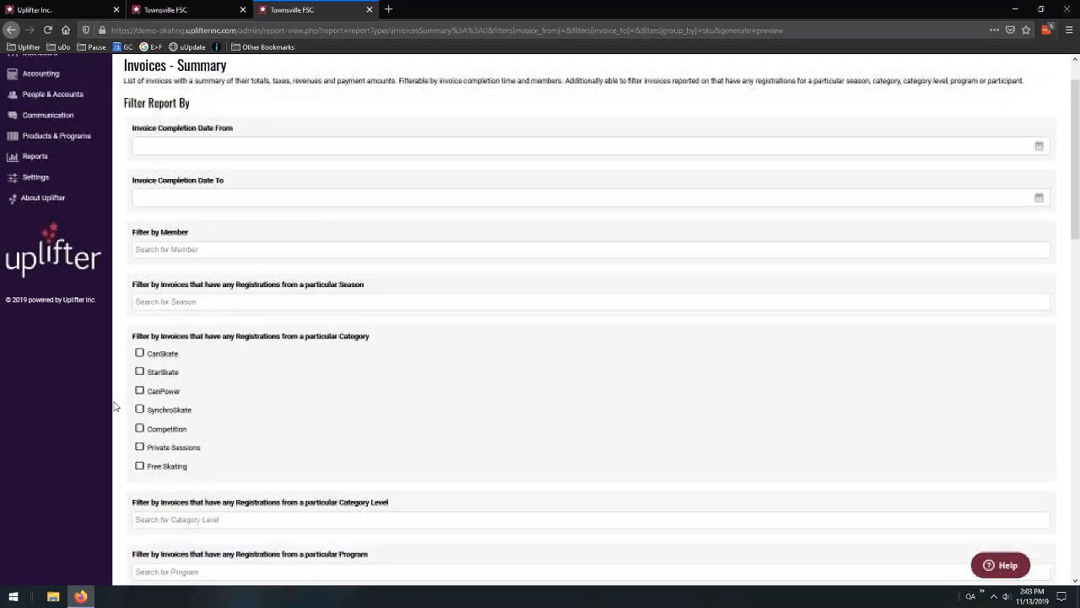
pyautogui.click(254, 197)
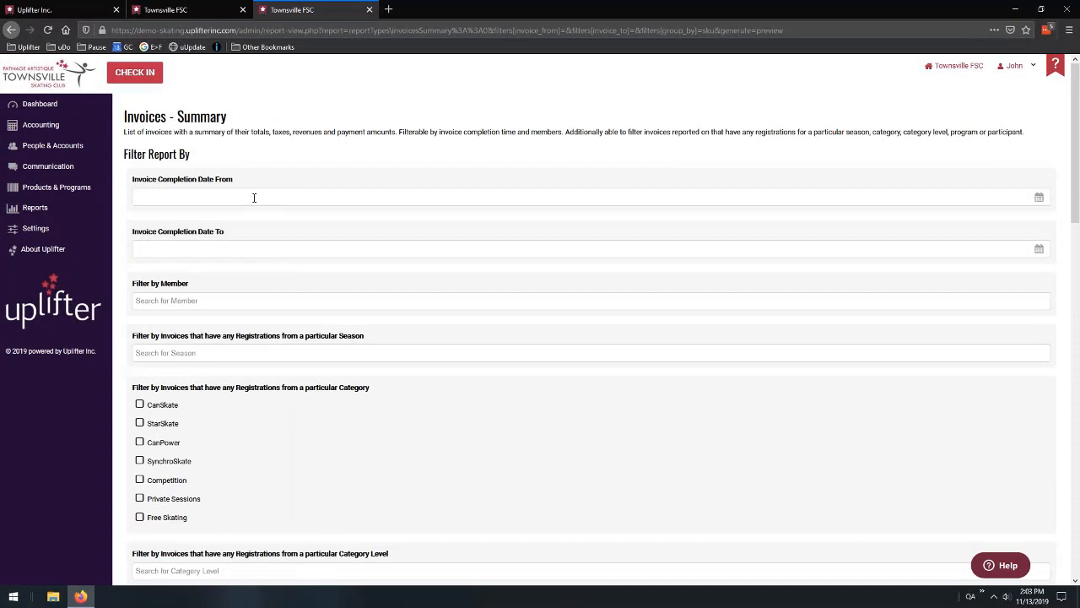
pyautogui.write('first day of this month')
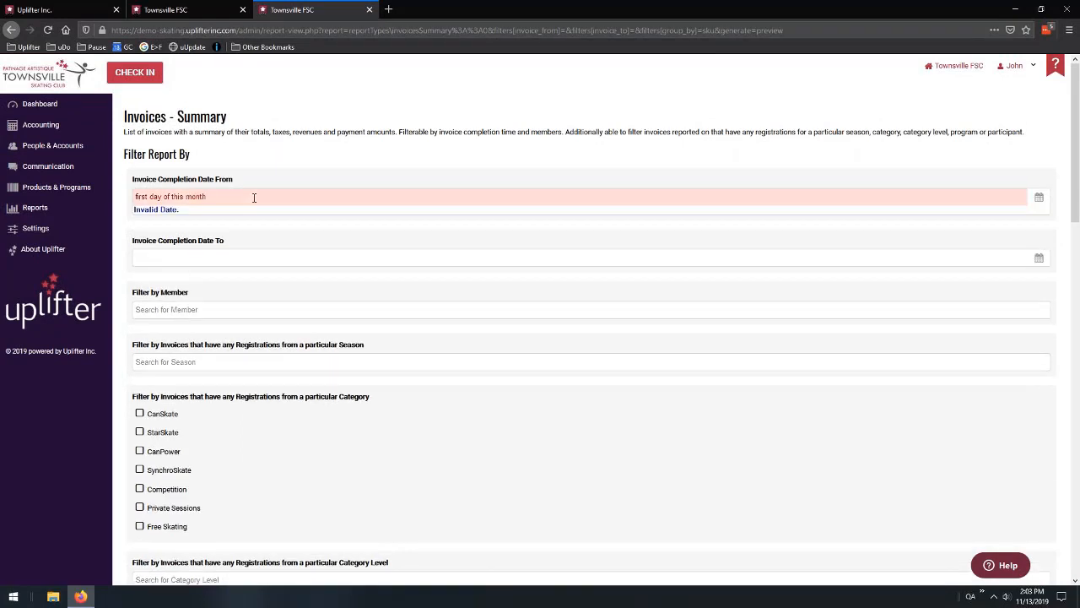
pyautogui.click(233, 253)
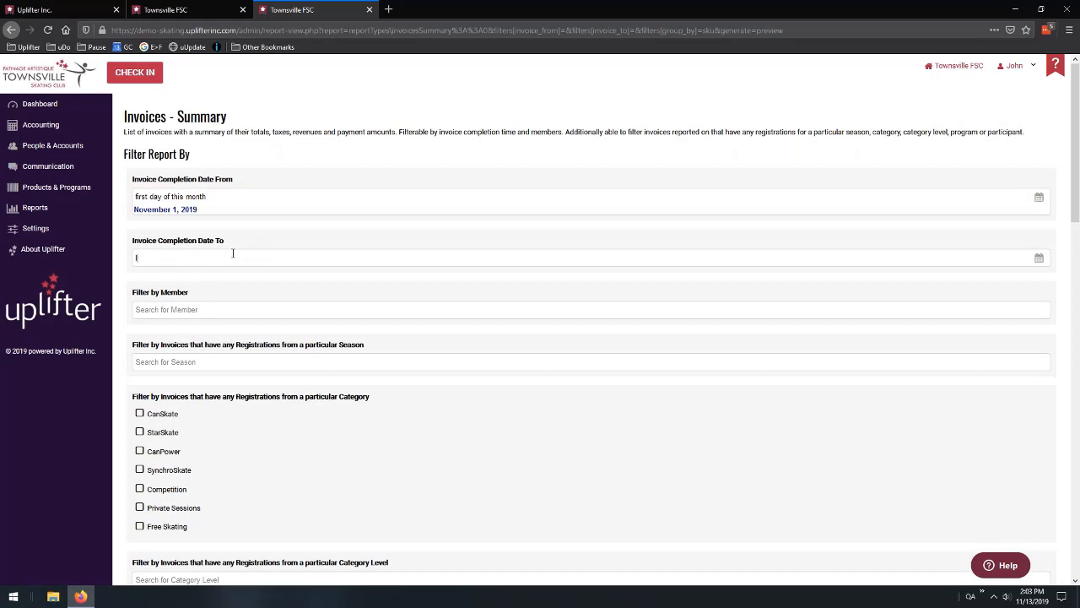
pyautogui.write('last day of this month')
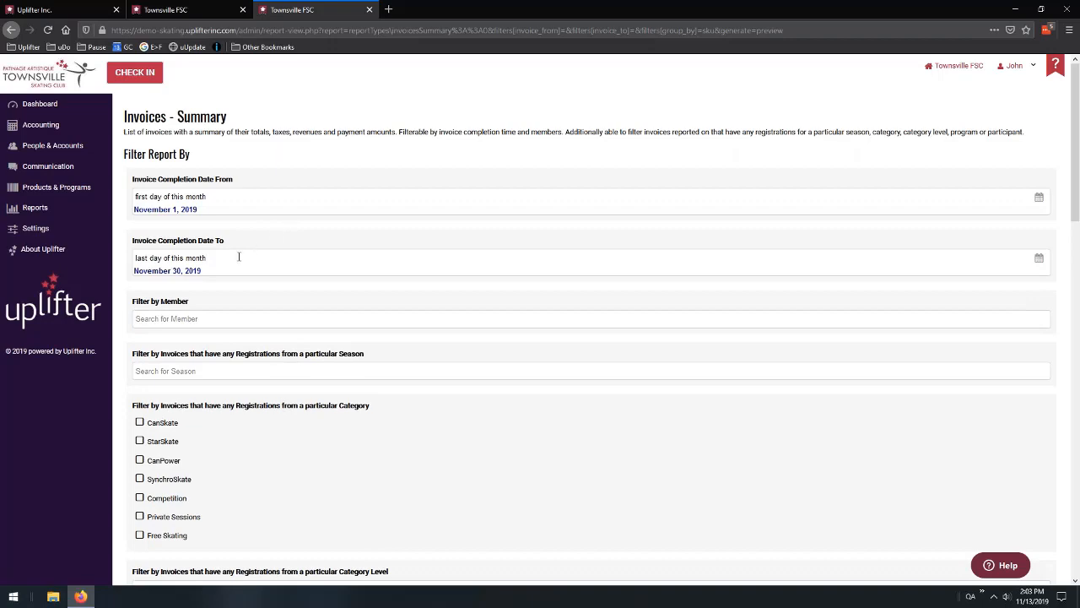
# View the saved "last 30 days" Ledger Report in a separate tab, close it, and return to the Invoices - Summary report
pyautogui.scroll(-8, 139, 301)
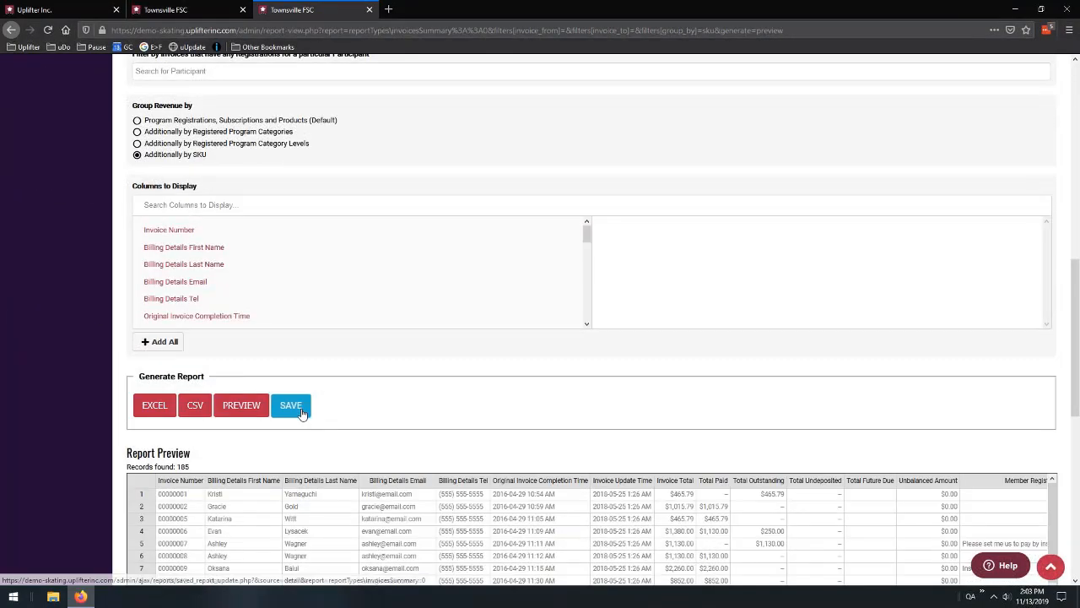
pyautogui.click(290, 407)
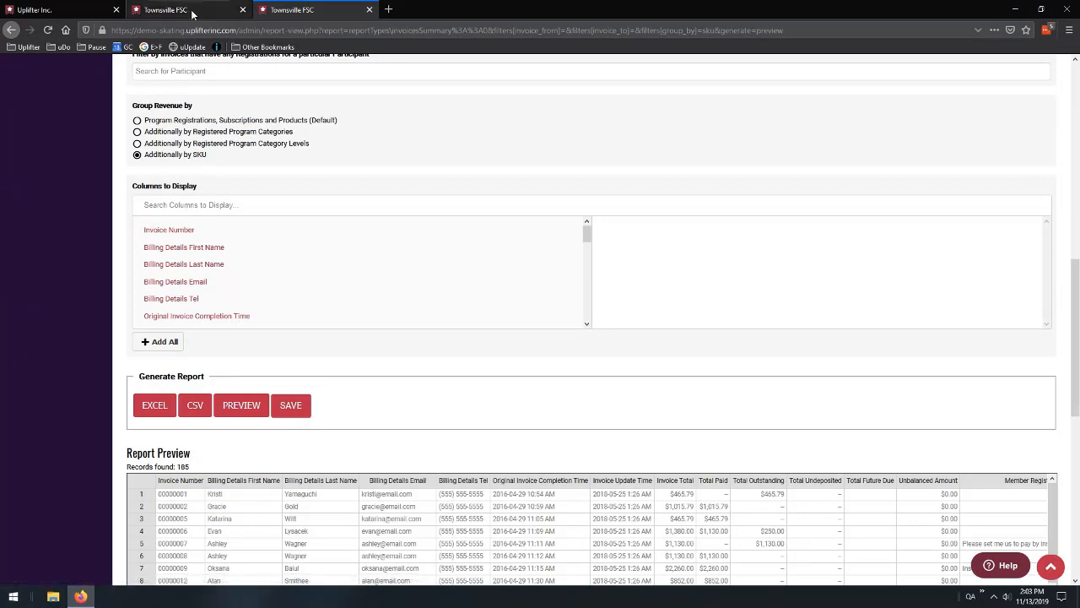
pyautogui.scroll(-3, 297, 304)
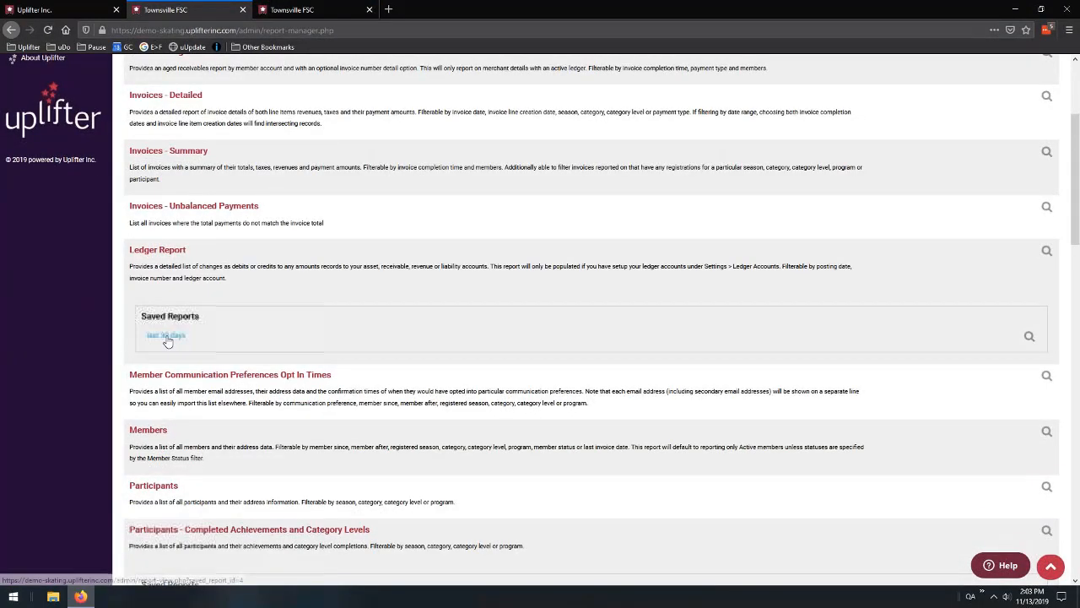
pyautogui.middleClick(167, 338)
pyautogui.click(339, 7)
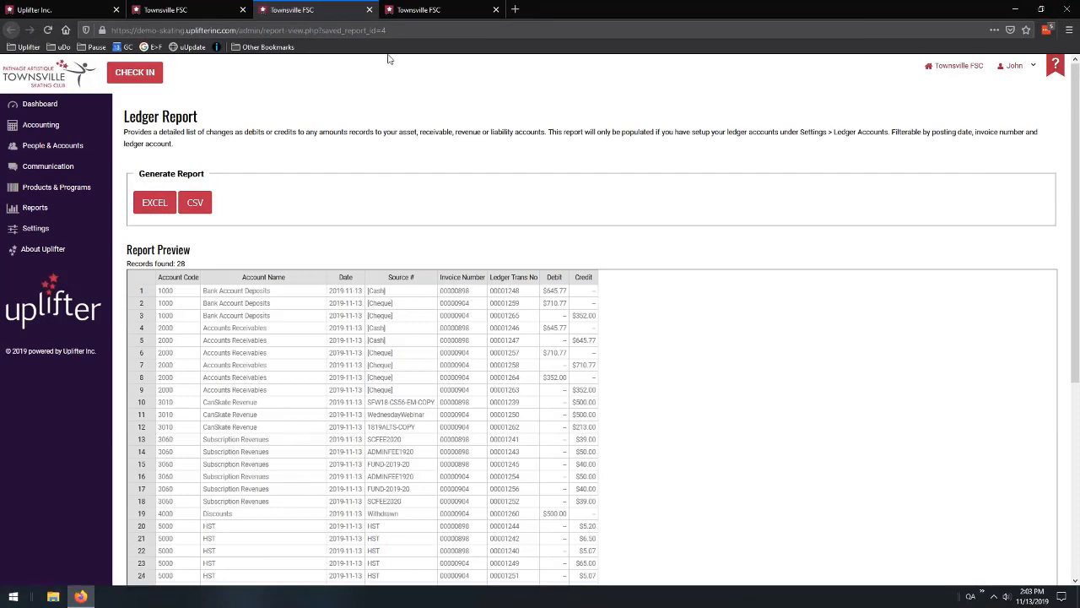
pyautogui.click(369, 10)
pyautogui.click(291, 9)
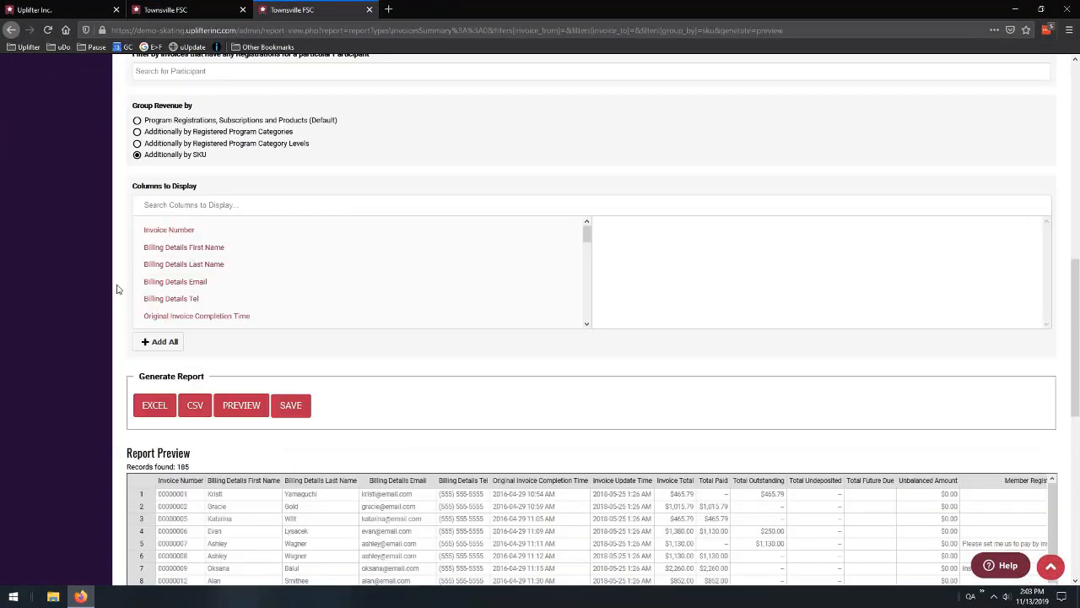
# Examine the invoice summary preview across to its SKU revenue columns at 90% page zoom
pyautogui.scroll(-4, 116, 287)
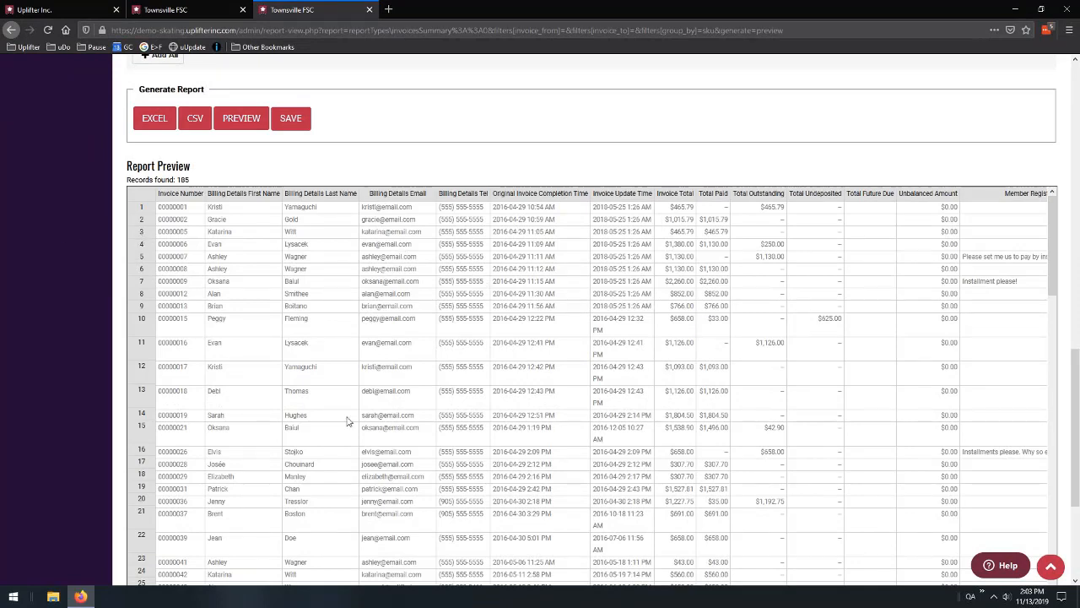
pyautogui.click(462, 348)
pyautogui.scroll(-6, 93, 300)
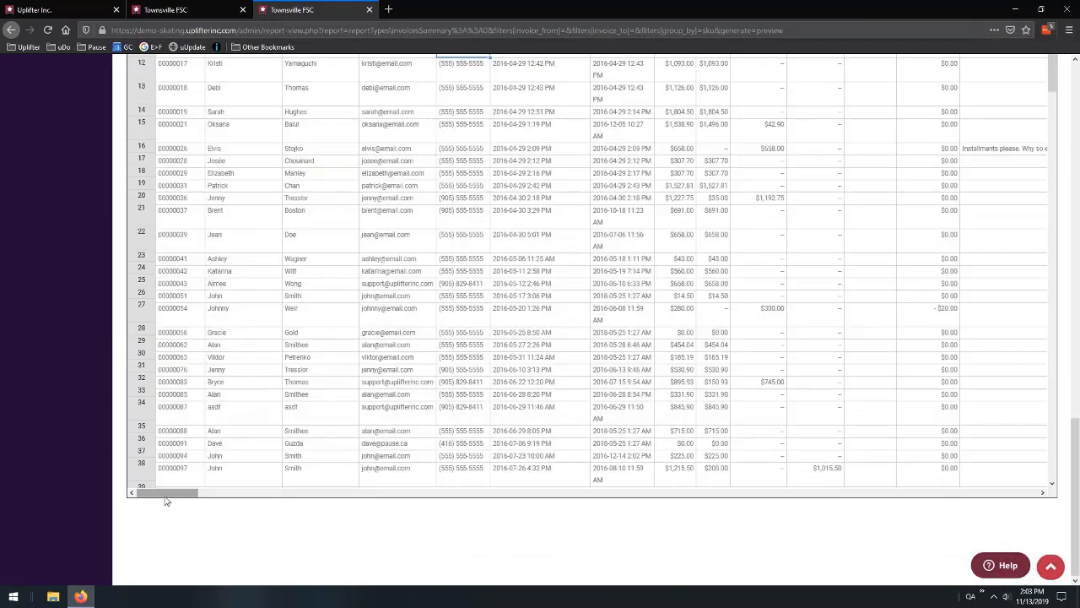
pyautogui.moveTo(166, 501); pyautogui.dragTo(363, 506)
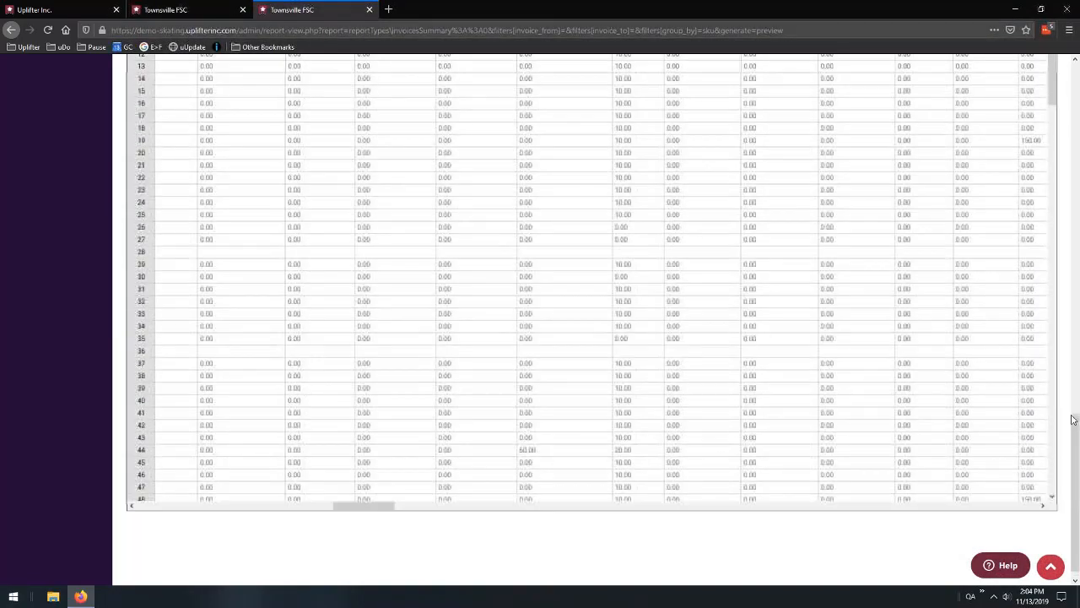
pyautogui.moveTo(1073, 420); pyautogui.dragTo(1073, 410)
pyautogui.hotkey('ctrl', '-')
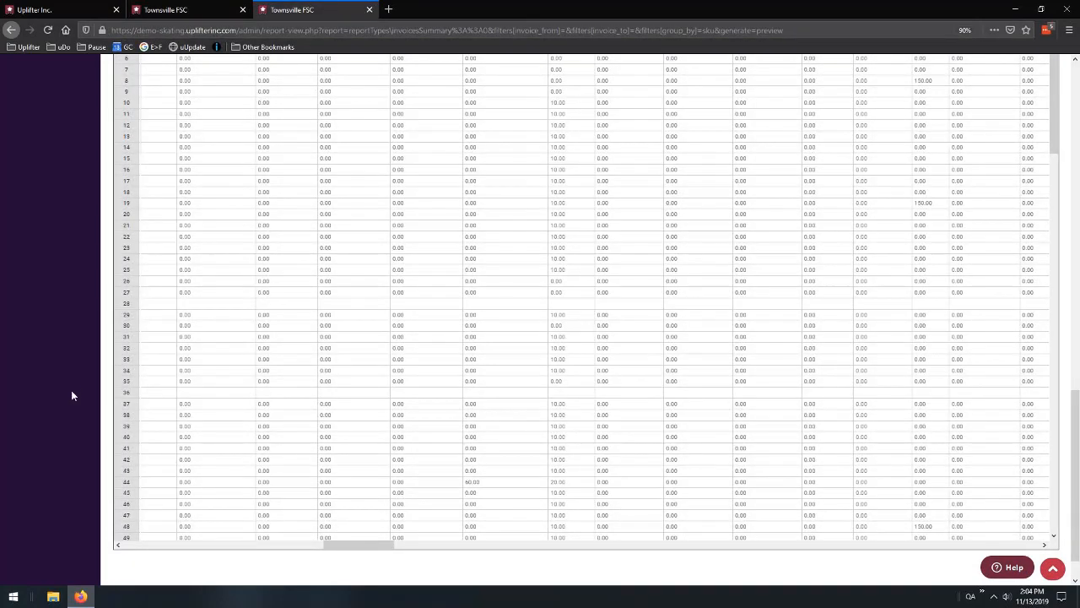
pyautogui.scroll(3, 75, 384)
pyautogui.scroll(-1, 74, 383)
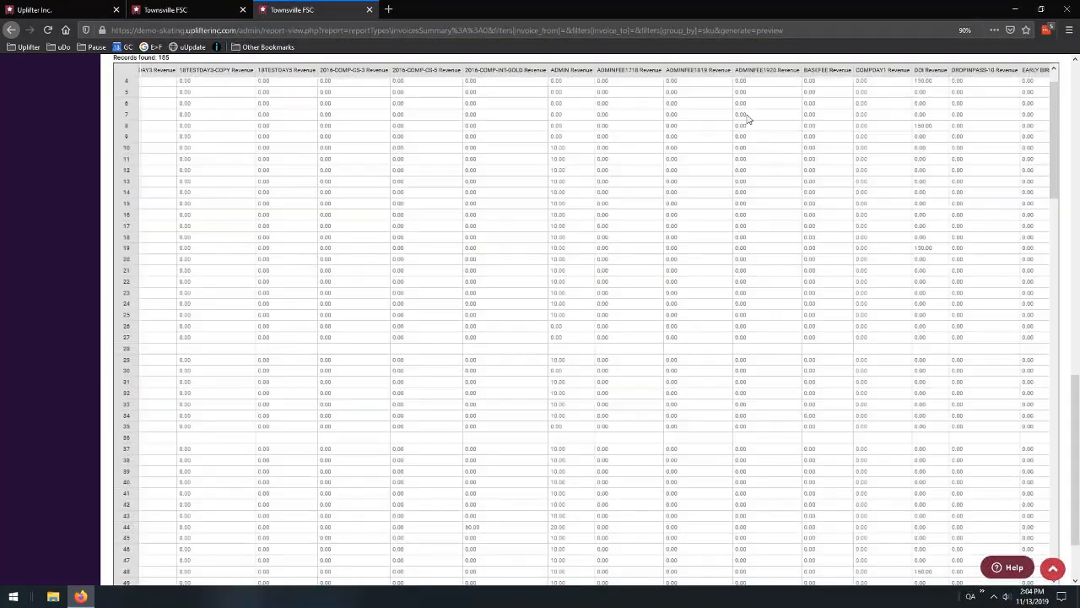
# Review the SKU revenue columns from ADMINFEE1920 through FUND-2018 in the report preview
pyautogui.click(762, 80)
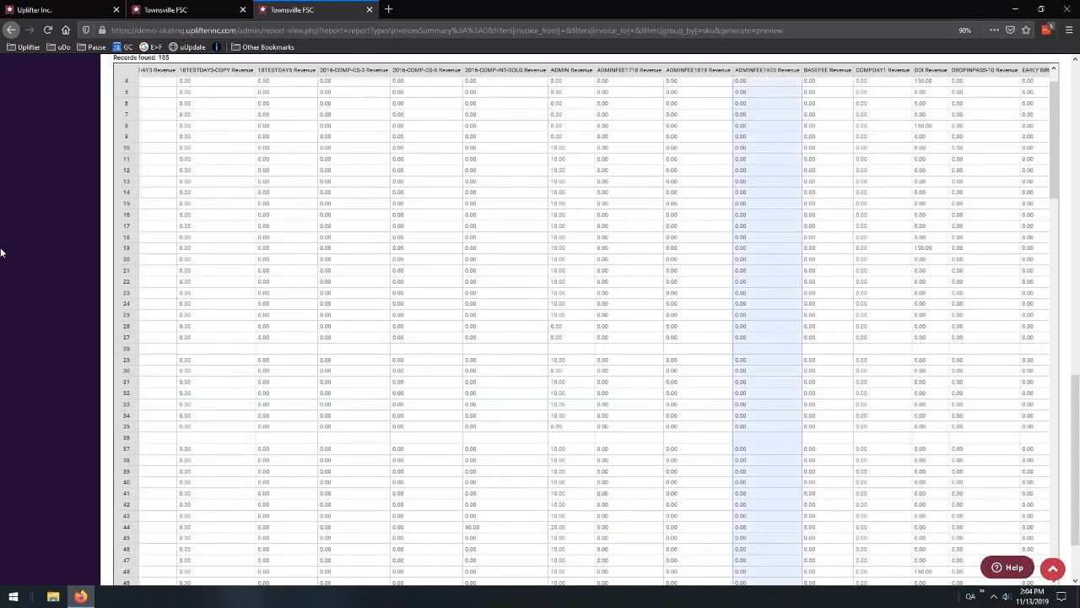
pyautogui.press('Right')
pyautogui.press('Right')
pyautogui.press('Right')
pyautogui.press('Right')
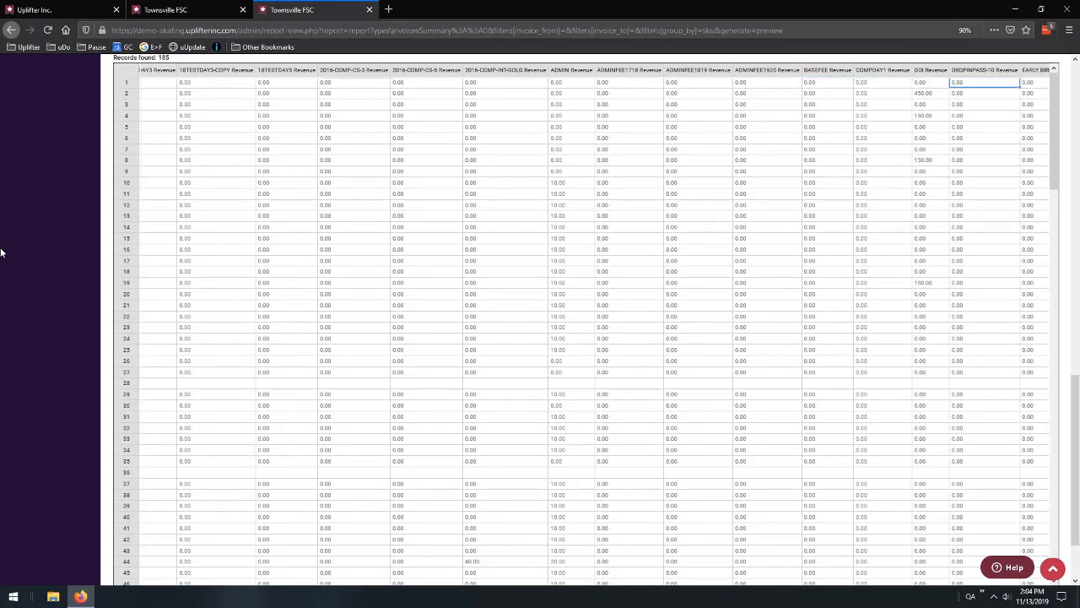
pyautogui.press('Right')
pyautogui.press('Right')
pyautogui.press('Right')
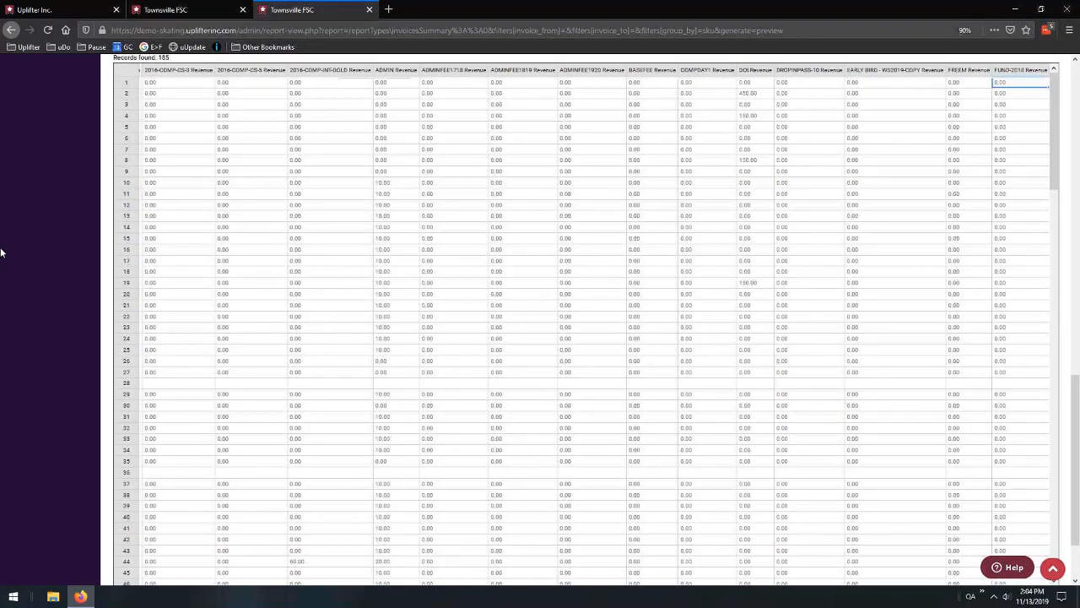
# Enlarge the page to 130% zoom and bring the report preview table into view
pyautogui.scroll(1, 67, 229)
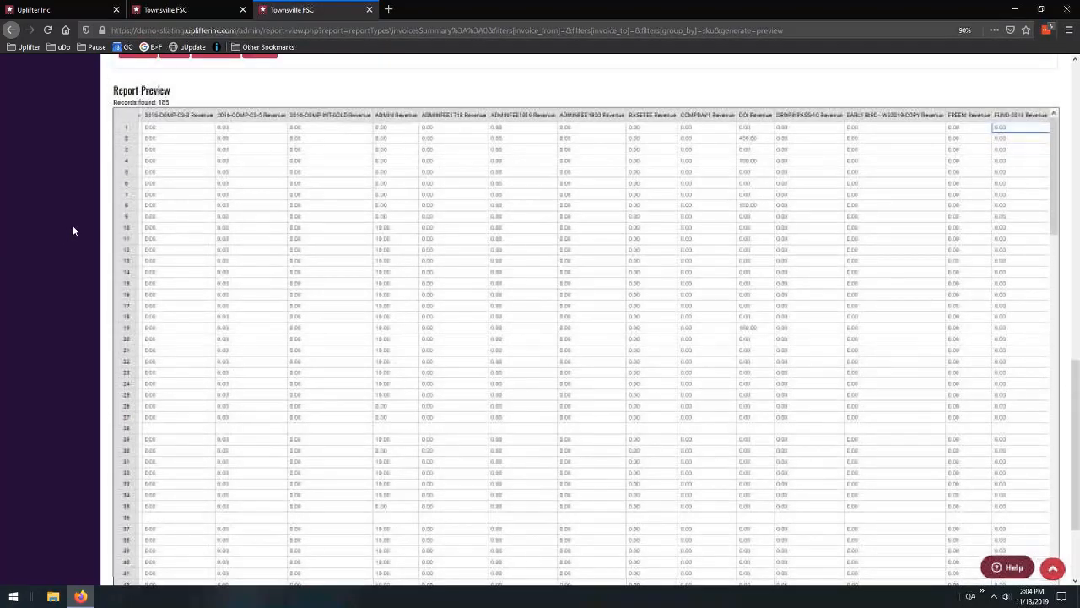
pyautogui.scroll(5, 73, 230)
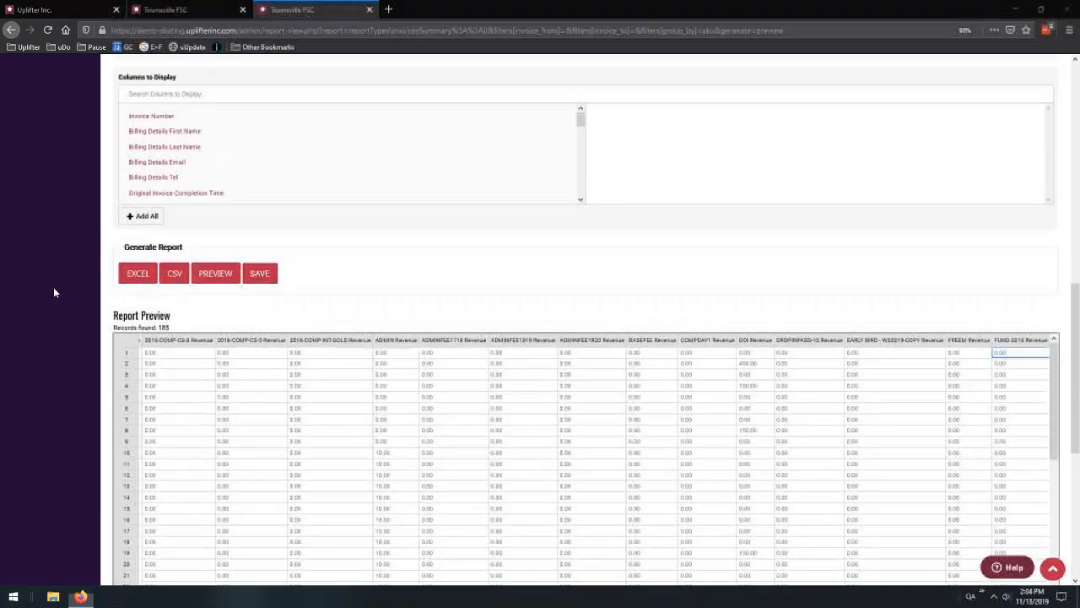
pyautogui.scroll(-1, 68, 290)
pyautogui.press('super')
pyautogui.click(116, 299)
pyautogui.hotkey('ctrl', '+')
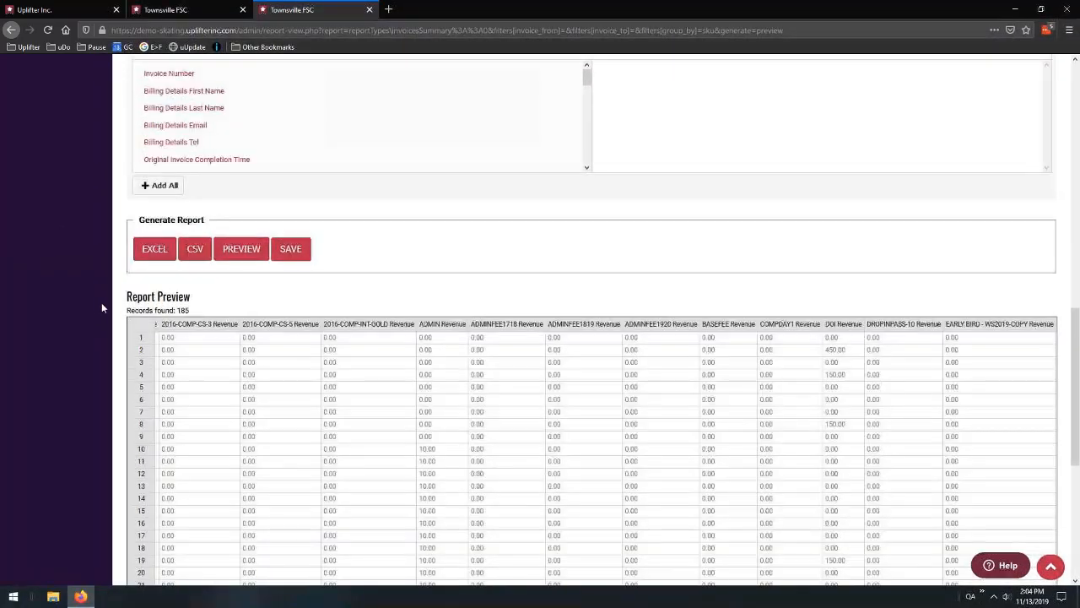
pyautogui.hotkey('ctrl', '+')
pyautogui.hotkey('ctrl', '+')
pyautogui.hotkey('ctrl', '+')
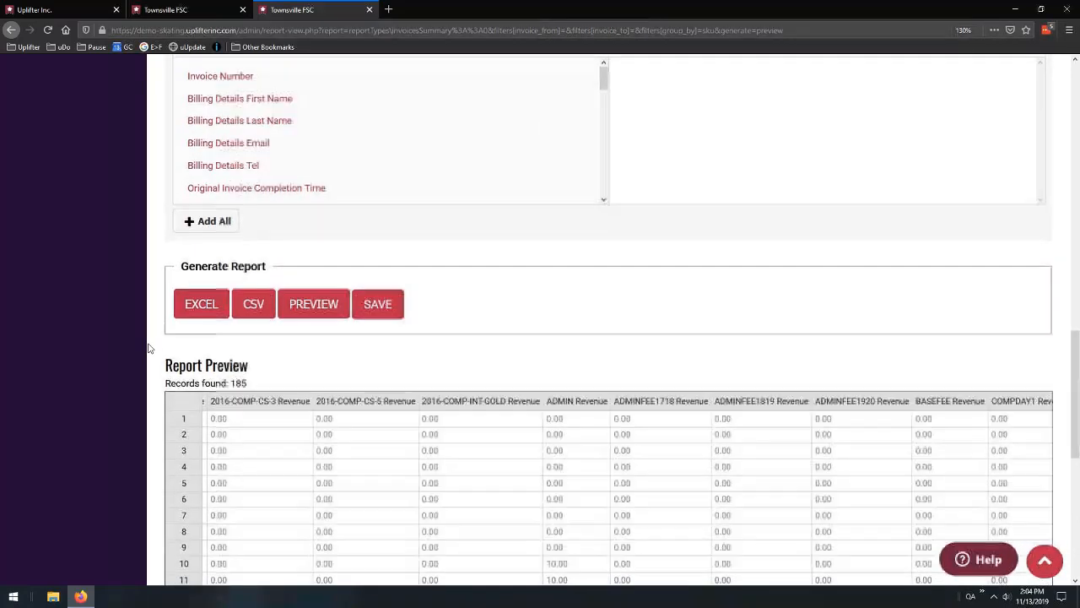
pyautogui.scroll(-3, 148, 348)
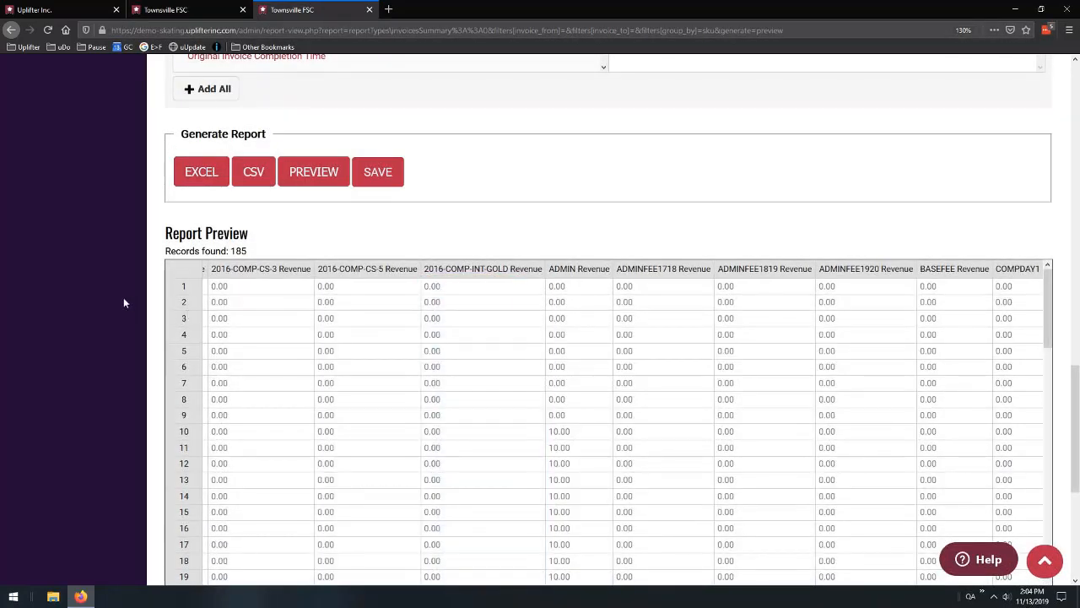
# Look through the first row's SKU revenue columns as far as SFW16-CS-SS-COPY Revenue
pyautogui.click(365, 288)
pyautogui.press('Right')
pyautogui.press('Right')
pyautogui.press('Right')
pyautogui.press('Right')
pyautogui.press('Right')
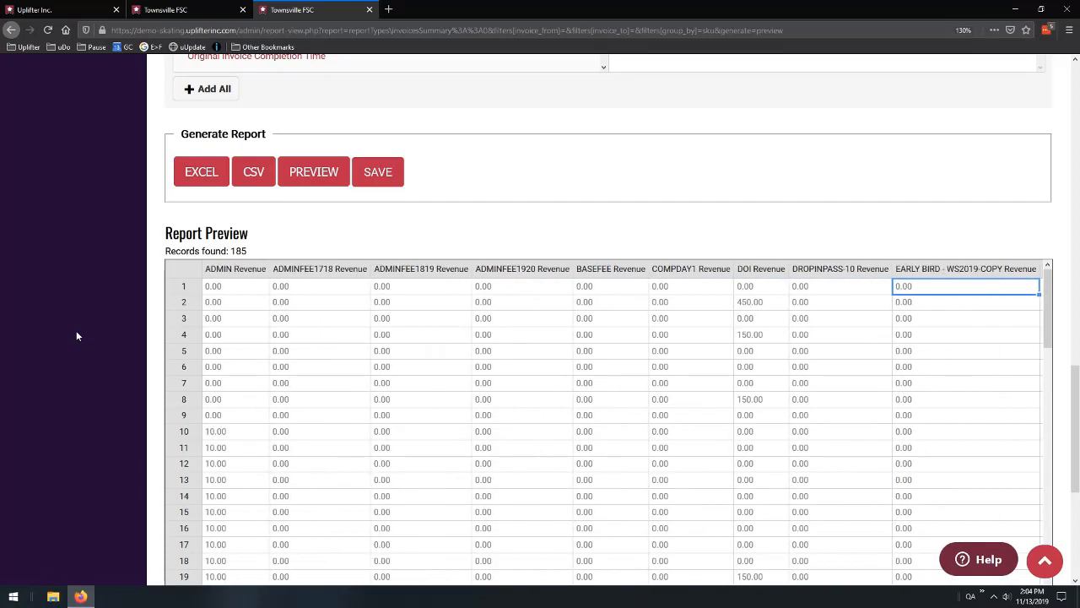
pyautogui.press('Right')
pyautogui.press('Right')
pyautogui.press('Right')
pyautogui.press('Right')
pyautogui.press('Right')
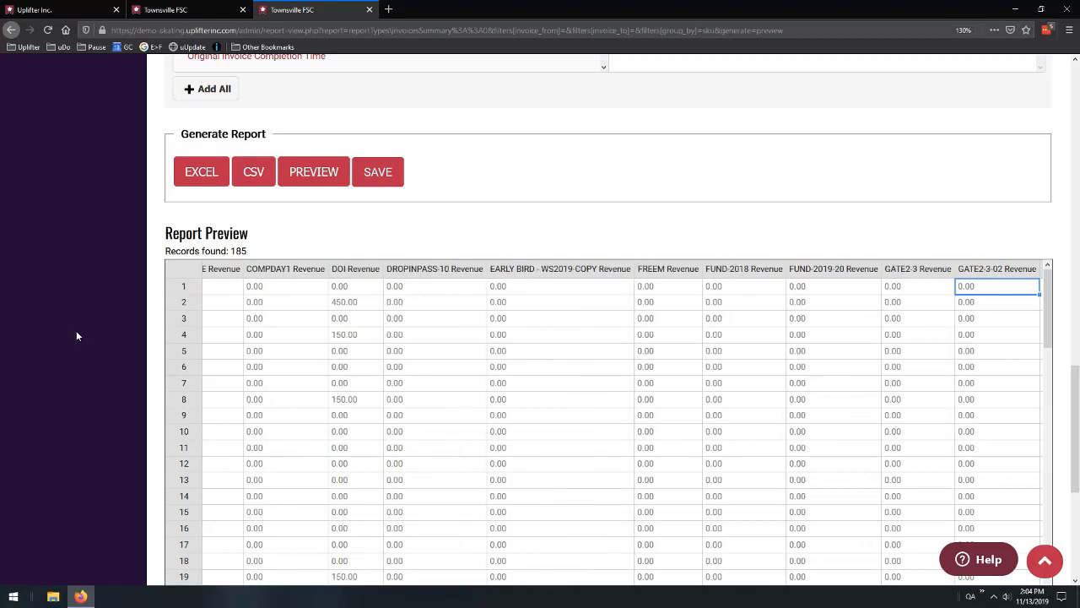
pyautogui.press('Right')
pyautogui.press('Right')
pyautogui.press('Right')
pyautogui.press('Right')
pyautogui.press('Right')
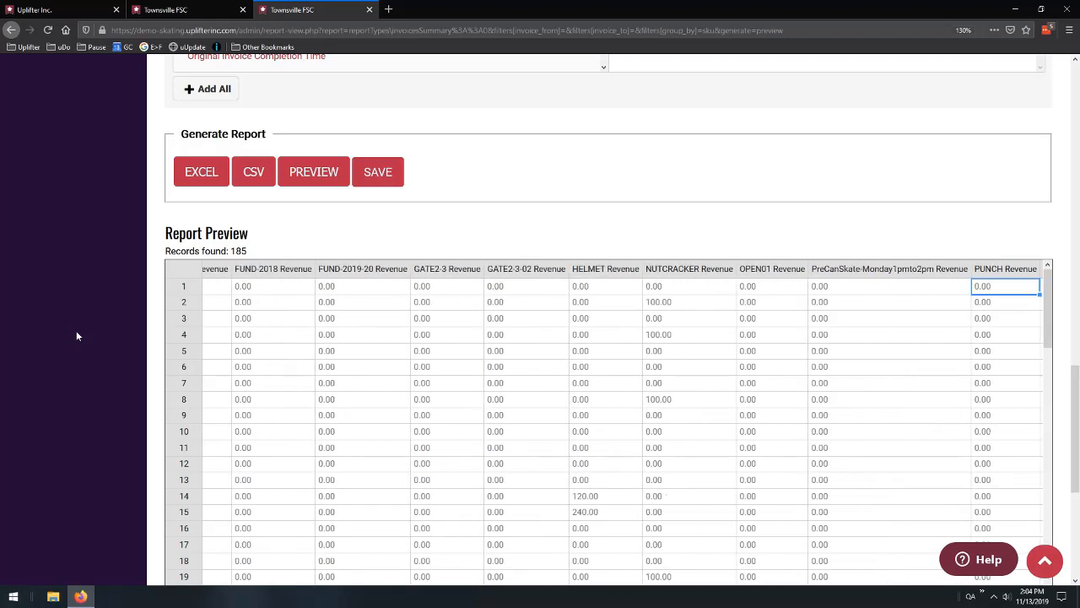
pyautogui.press('Right')
pyautogui.press('Right')
pyautogui.press('Right')
pyautogui.press('Right')
pyautogui.press('Right')
pyautogui.press('Right')
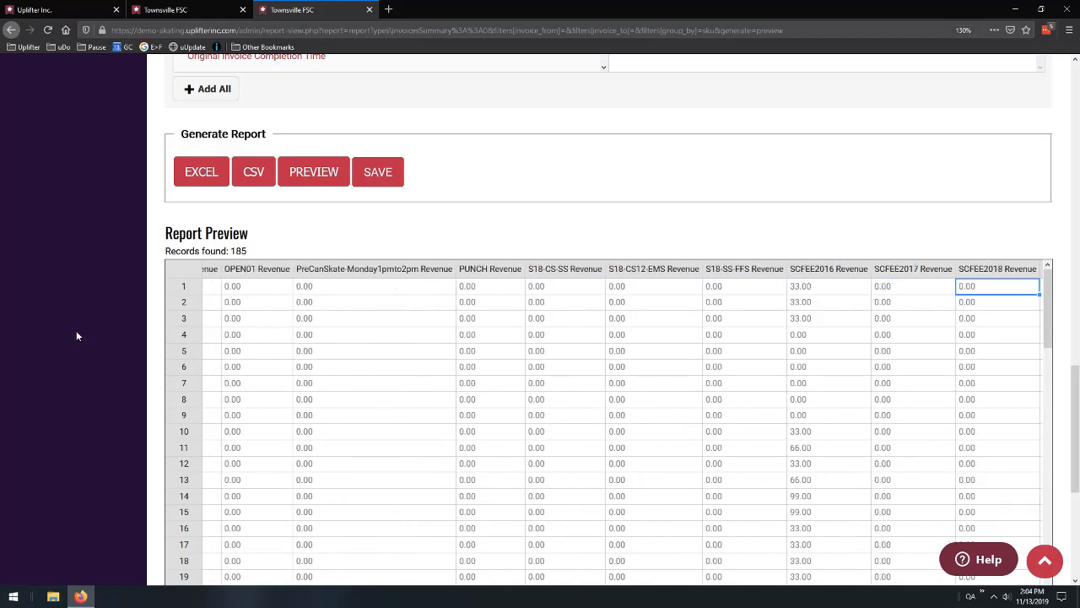
pyautogui.press('Right')
pyautogui.press('Right')
pyautogui.press('Right')
pyautogui.press('Right')
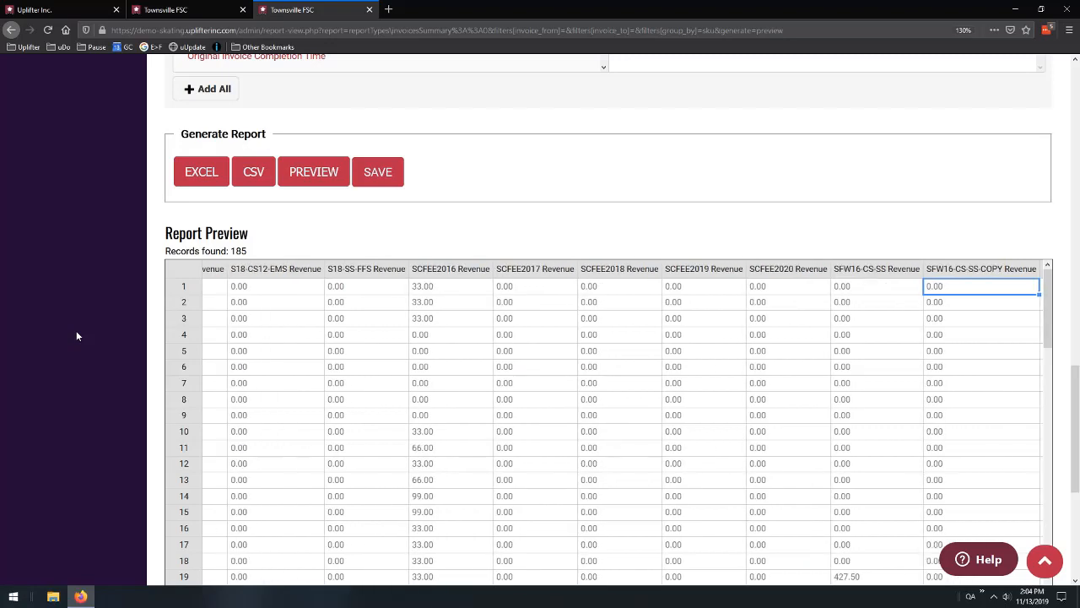
# Go back through the preview's SKU revenue columns to the Total Future Due column
pyautogui.press('Left')
pyautogui.press('Left')
pyautogui.press('Left')
pyautogui.press('Left')
pyautogui.press('Left')
pyautogui.press('Left')
pyautogui.press('Left')
pyautogui.press('Left')
pyautogui.press('Left')
pyautogui.press('Left')
pyautogui.press('Left')
pyautogui.press('Left')
pyautogui.press('Left')
pyautogui.press('Left')
pyautogui.press('Left')
pyautogui.press('Left')
pyautogui.press('Left')
pyautogui.press('Left')
pyautogui.press('Left')
pyautogui.press('Left')
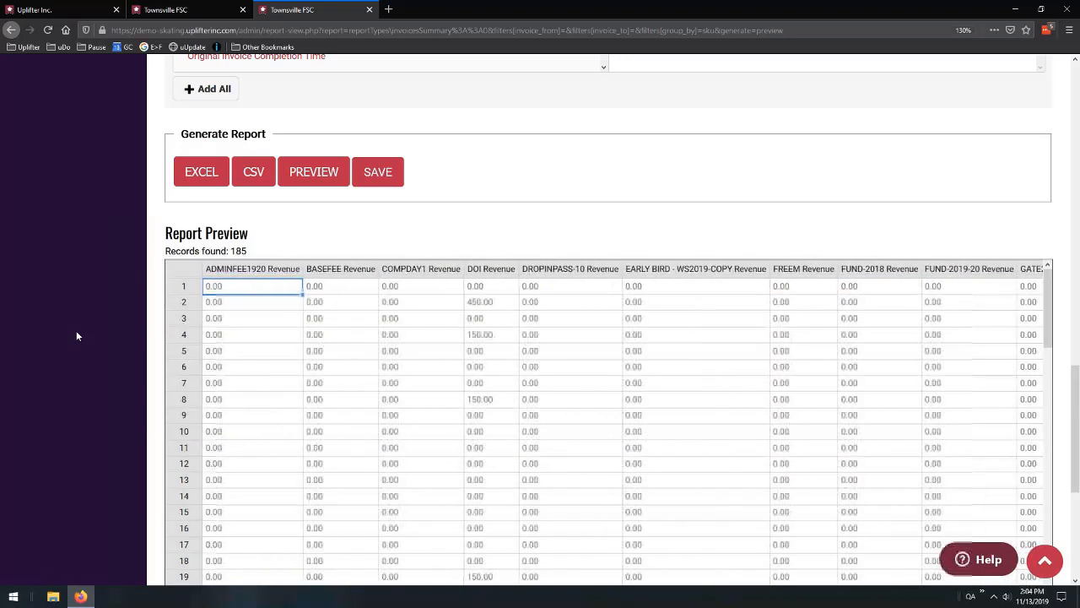
pyautogui.press('Left')
pyautogui.press('Left')
pyautogui.press('Left')
pyautogui.press('Left')
pyautogui.press('Left')
pyautogui.press('Left')
pyautogui.press('Left')
pyautogui.press('Left')
pyautogui.press('Left')
pyautogui.press('Left')
pyautogui.press('Left')
pyautogui.press('Left')
pyautogui.press('Left')
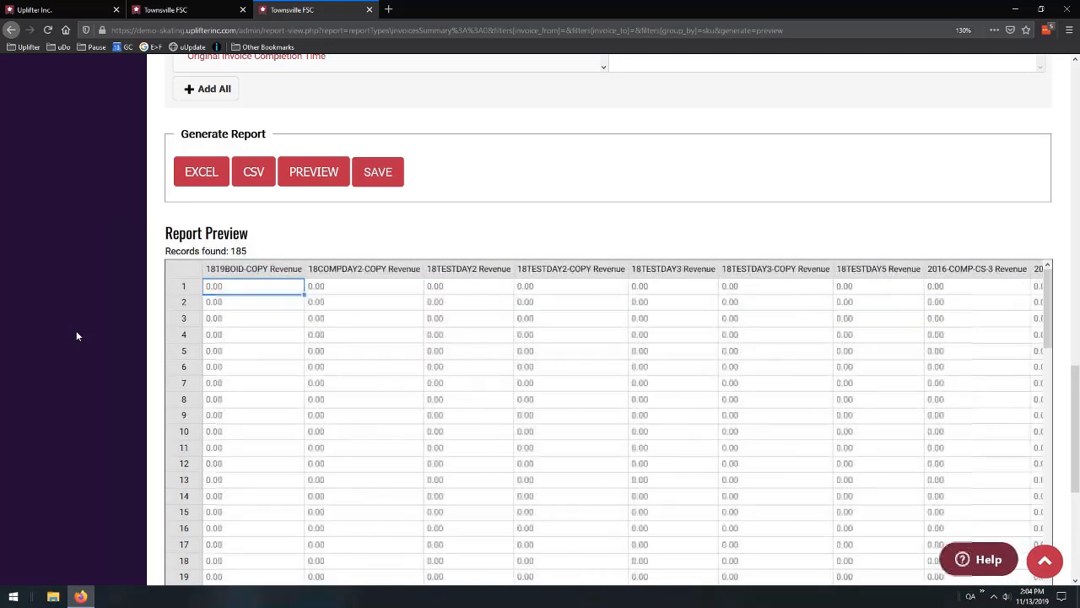
pyautogui.press('Left')
pyautogui.press('Left')
pyautogui.press('Left')
pyautogui.press('Left')
pyautogui.press('Left')
pyautogui.press('Left')
pyautogui.press('Left')
pyautogui.press('Left')
pyautogui.press('Left')
pyautogui.press('Left')
pyautogui.press('Left')
pyautogui.press('Left')
pyautogui.press('Left')
pyautogui.press('Left')
pyautogui.press('Left')
pyautogui.press('Left')
pyautogui.press('Left')
pyautogui.press('Left')
pyautogui.press('Left')
pyautogui.press('Left')
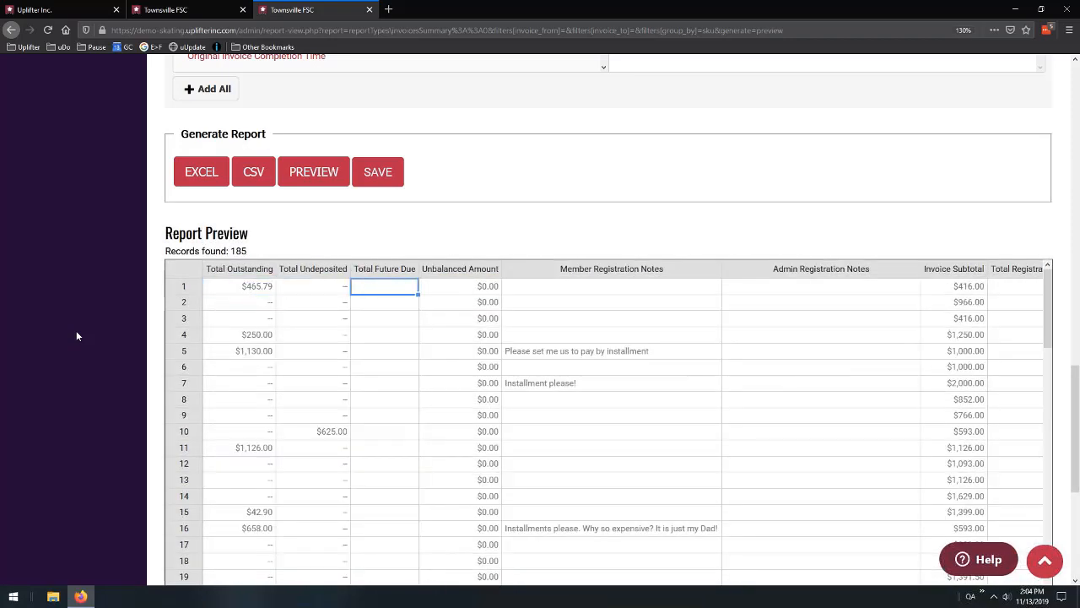
# Examine the registration notes, Invoice Subtotal, Total Registration Revenue, Subscription Revenue and Product Revenue columns of the preview
pyautogui.press('Right')
pyautogui.press('Right')
pyautogui.press('Right')
pyautogui.press('Right')
pyautogui.press('Right')
pyautogui.press('Right')
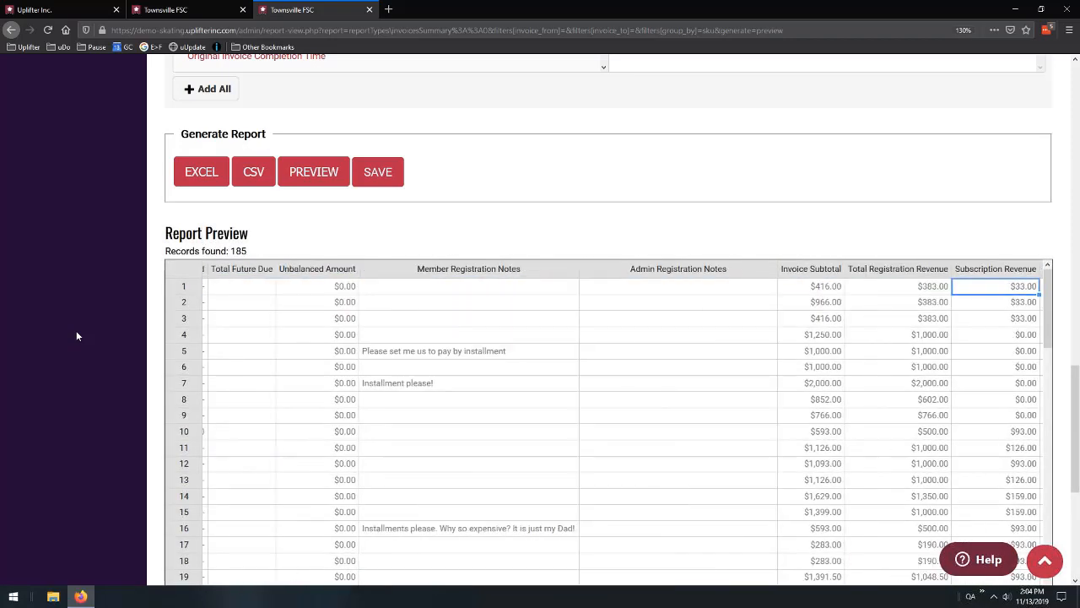
pyautogui.press('Right')
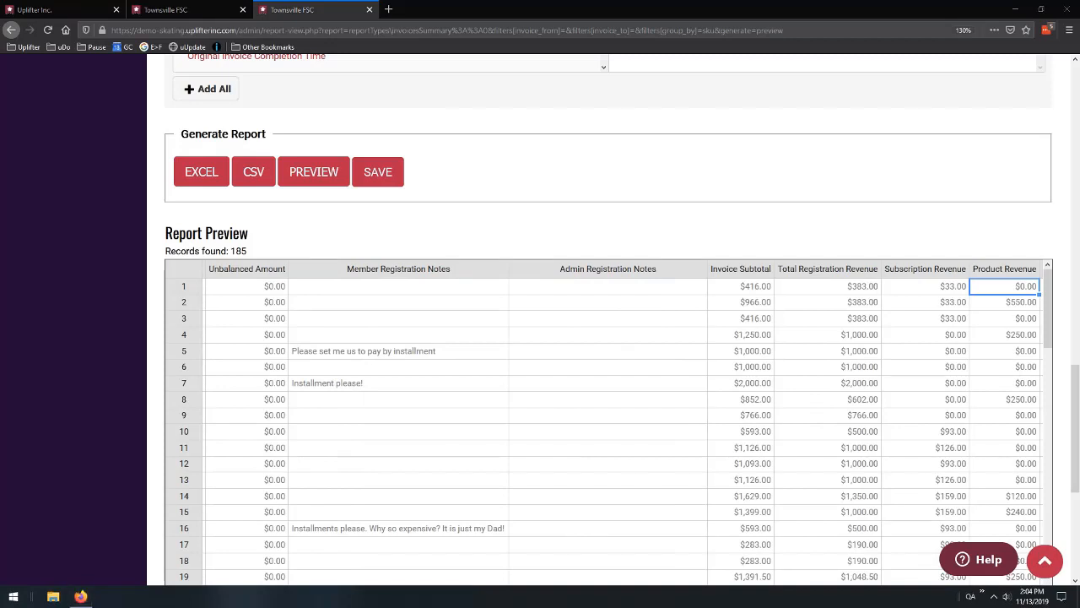
pyautogui.click(487, 227)
pyautogui.scroll(-3, 498, 225)
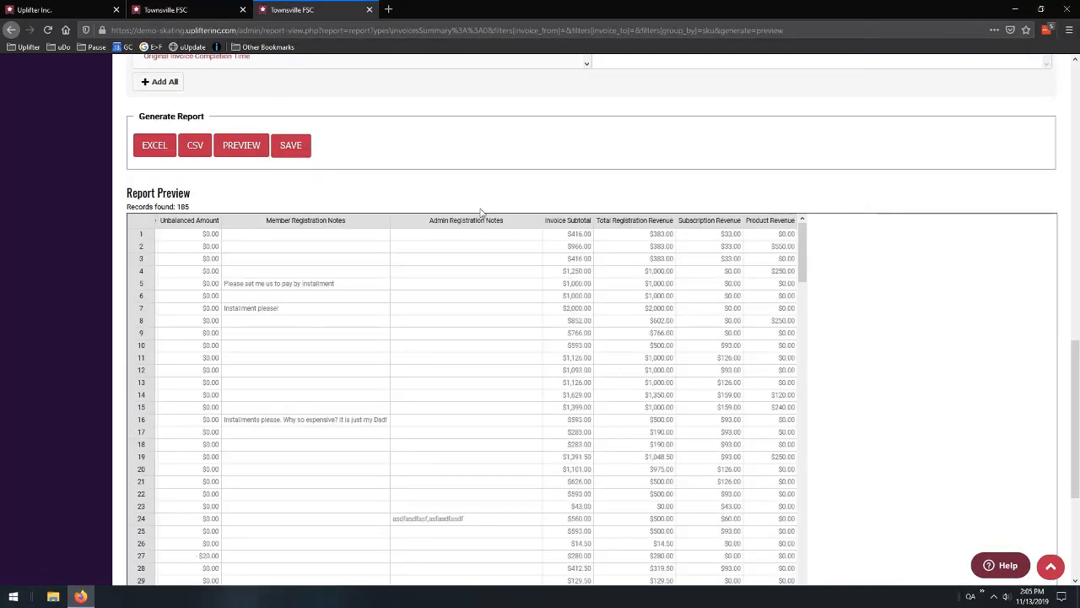
# Return to the Reports list, reduce the page zoom by one level and go back to the beginning of the list
pyautogui.keyDown('ctrl'); pyautogui.scroll(1, 478, 213); pyautogui.keyUp('ctrl')
pyautogui.scroll(5, 495, 222)
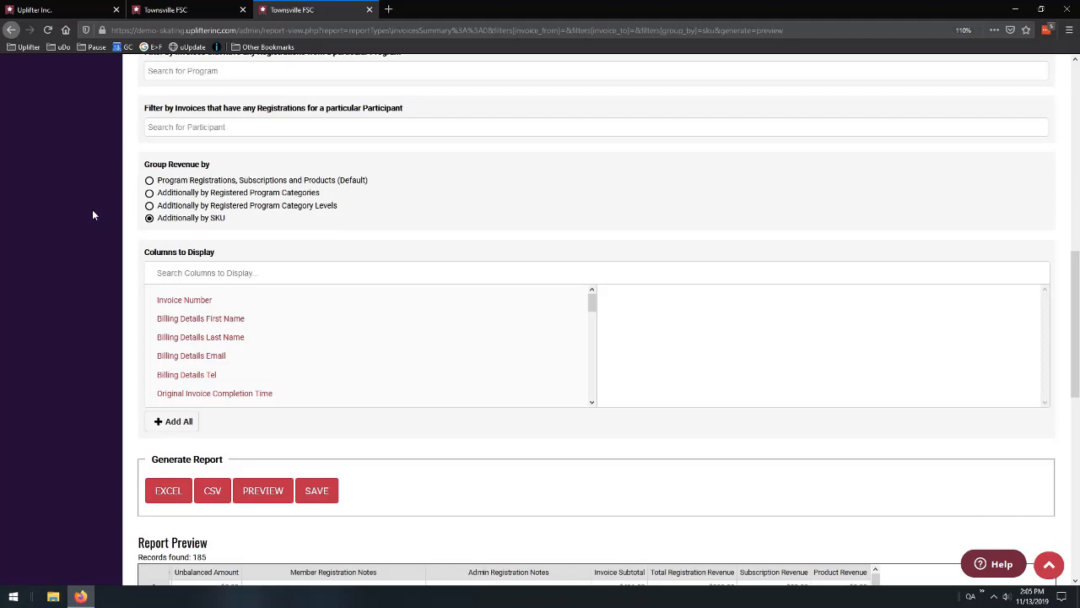
pyautogui.click(181, 9)
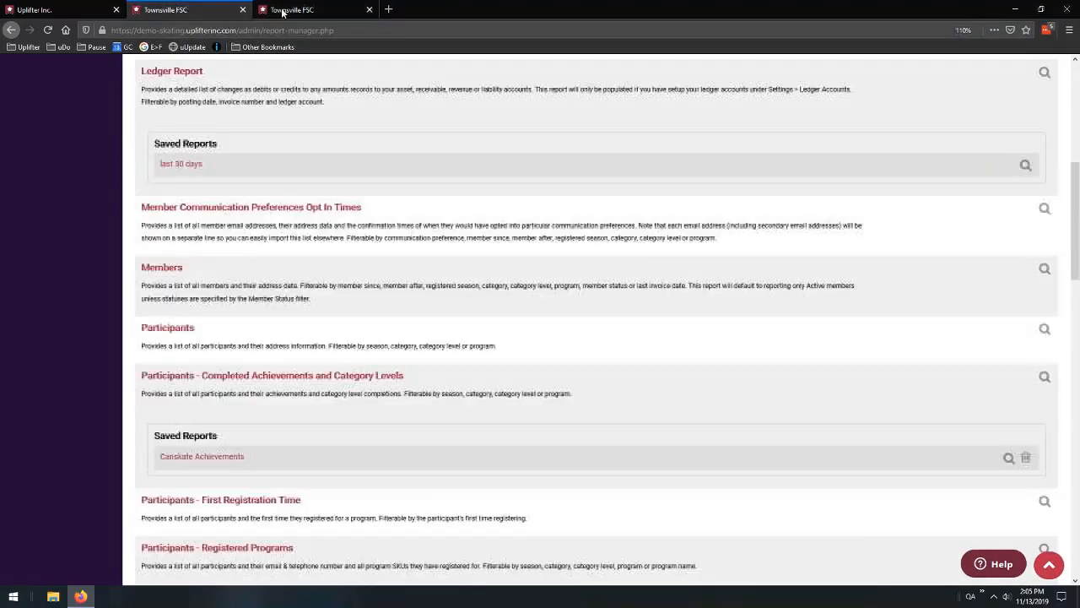
pyautogui.scroll(1, 367, 276)
pyautogui.hotkey('ctrl', '-')
pyautogui.scroll(3, 387, 258)
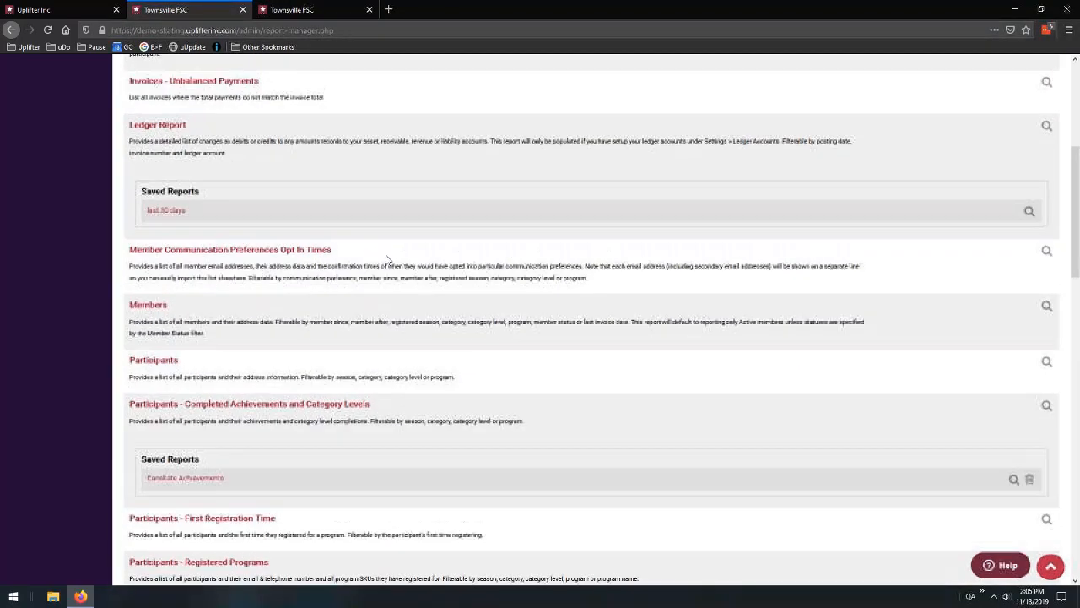
pyautogui.scroll(2, 386, 256)
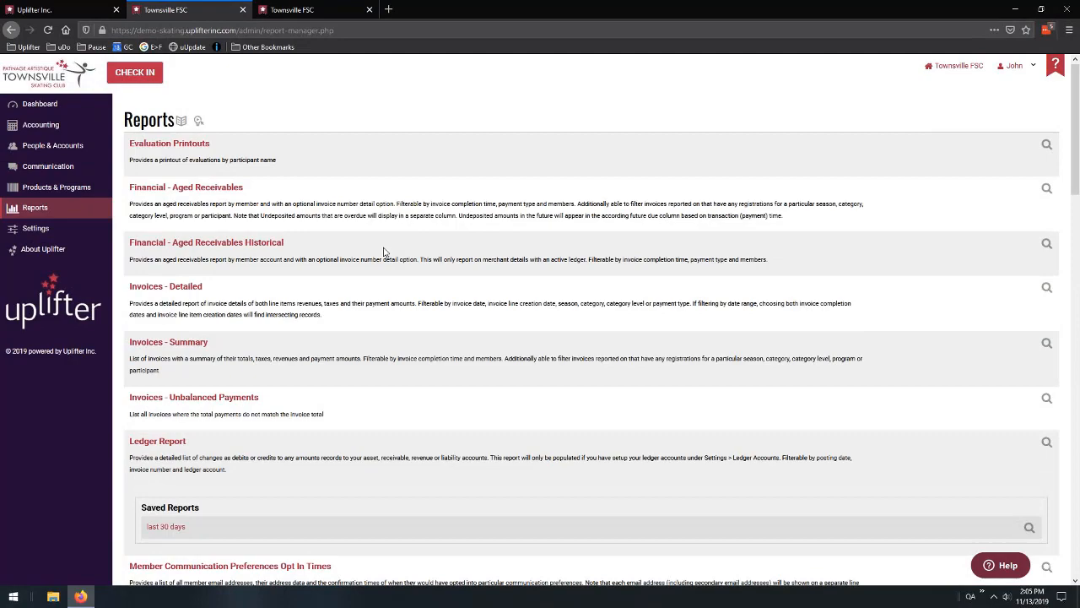
# Open the Participants - Registered Programs report in a new tab
pyautogui.scroll(-5, 384, 252)
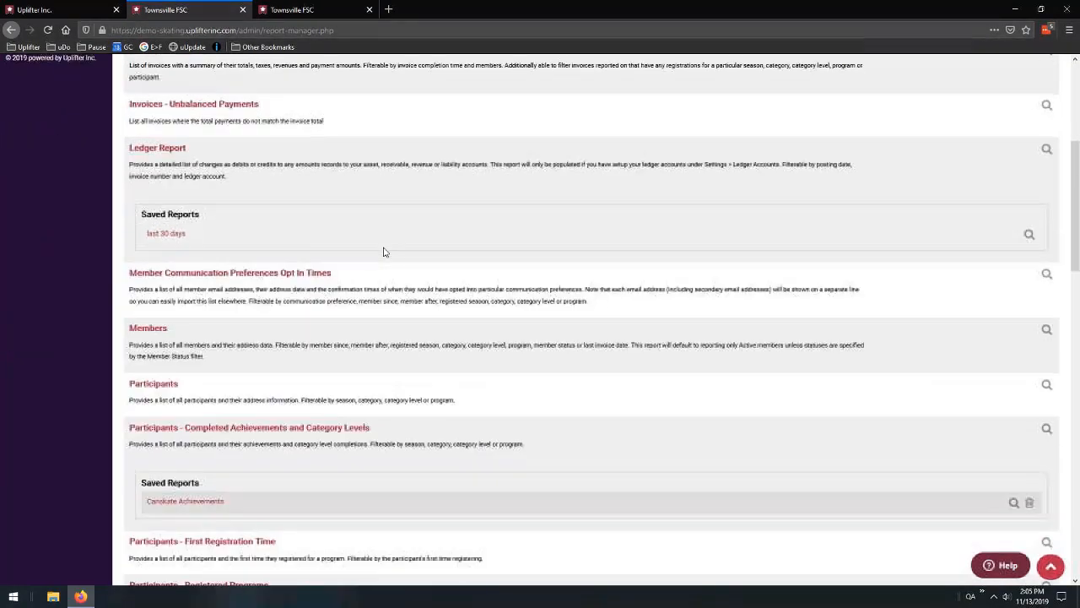
pyautogui.scroll(-2, 292, 275)
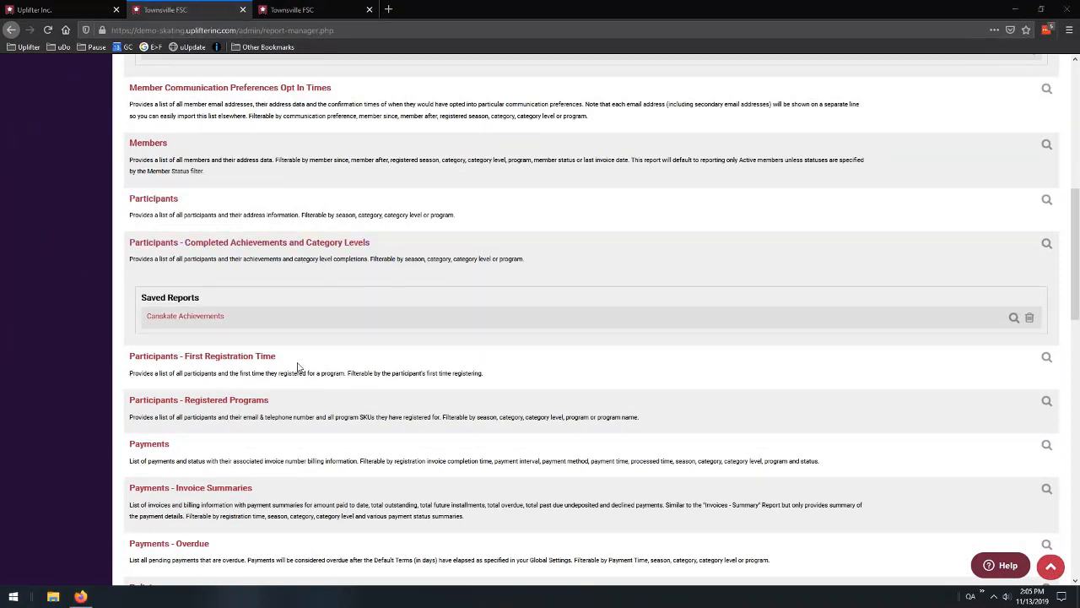
pyautogui.click(222, 400)
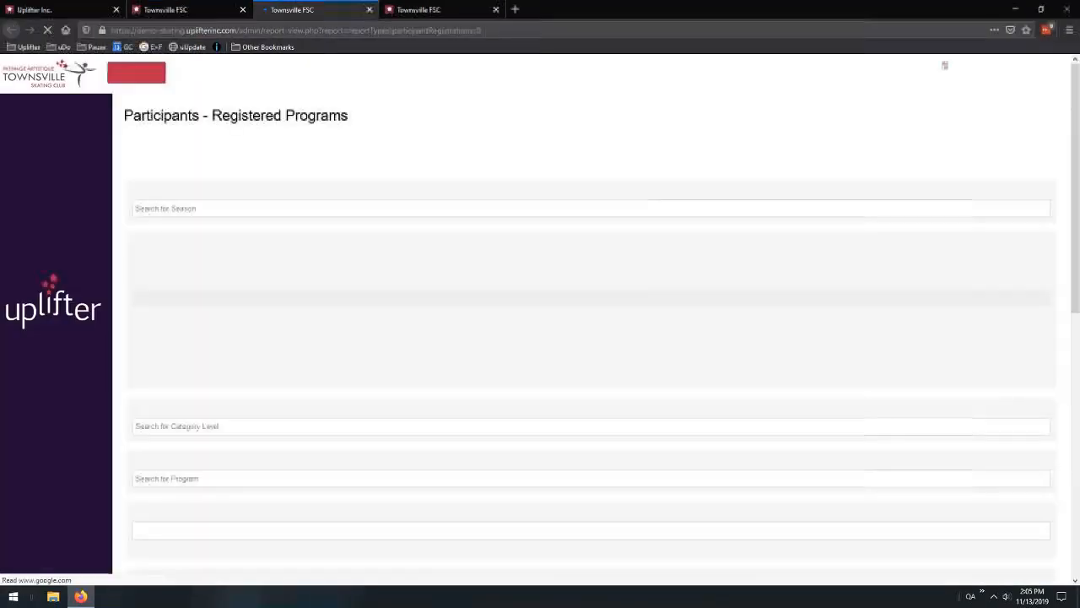
# Look through the Participants - Registered Programs report's season, category, program and date filters and its display column options
pyautogui.scroll(-2, 395, 267)
pyautogui.scroll(-5, 396, 268)
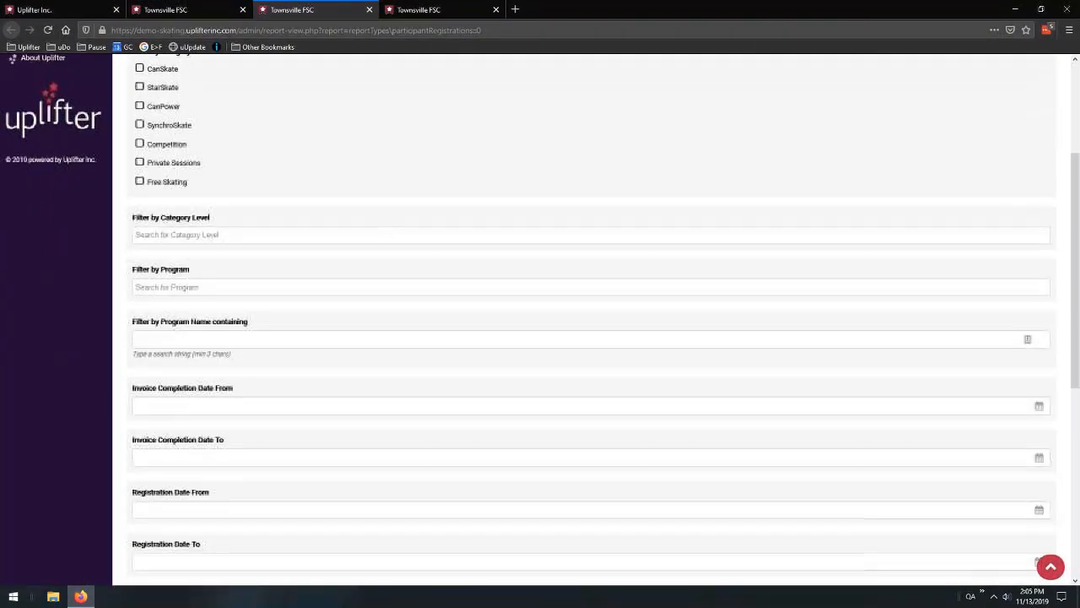
pyautogui.scroll(-2, 396, 268)
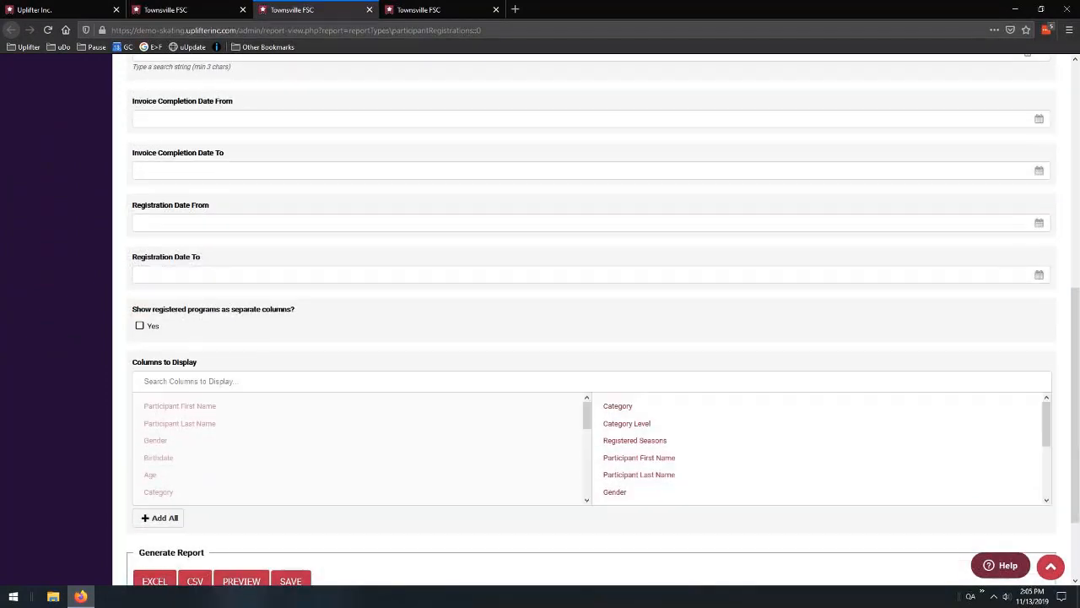
pyautogui.scroll(7, 591, 321)
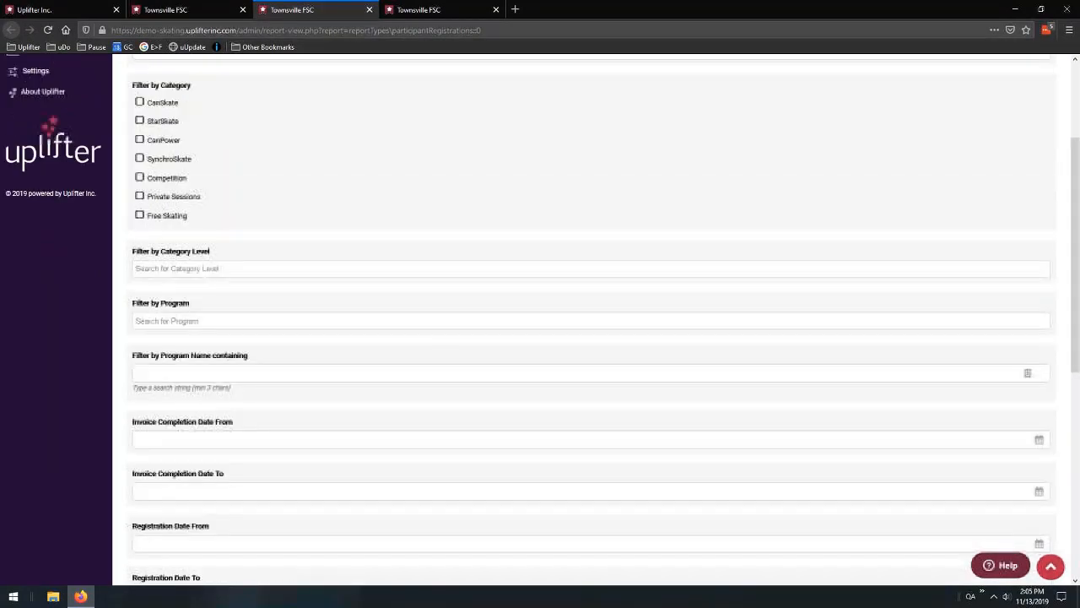
pyautogui.scroll(2, 387, 261)
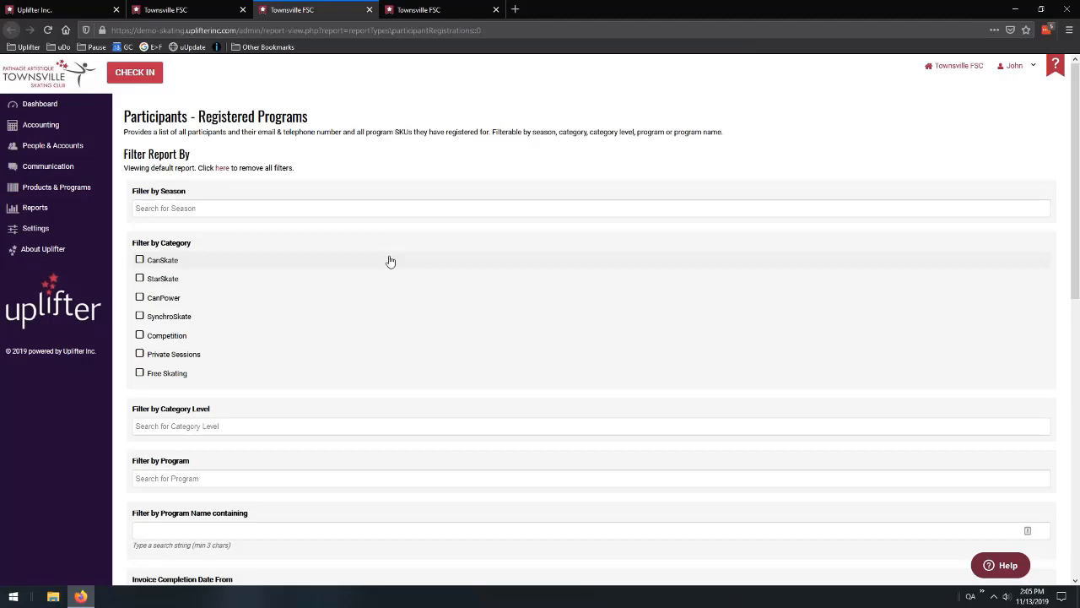
# Enable showing registered programs as separate columns and generate the report preview
pyautogui.scroll(-10, 391, 245)
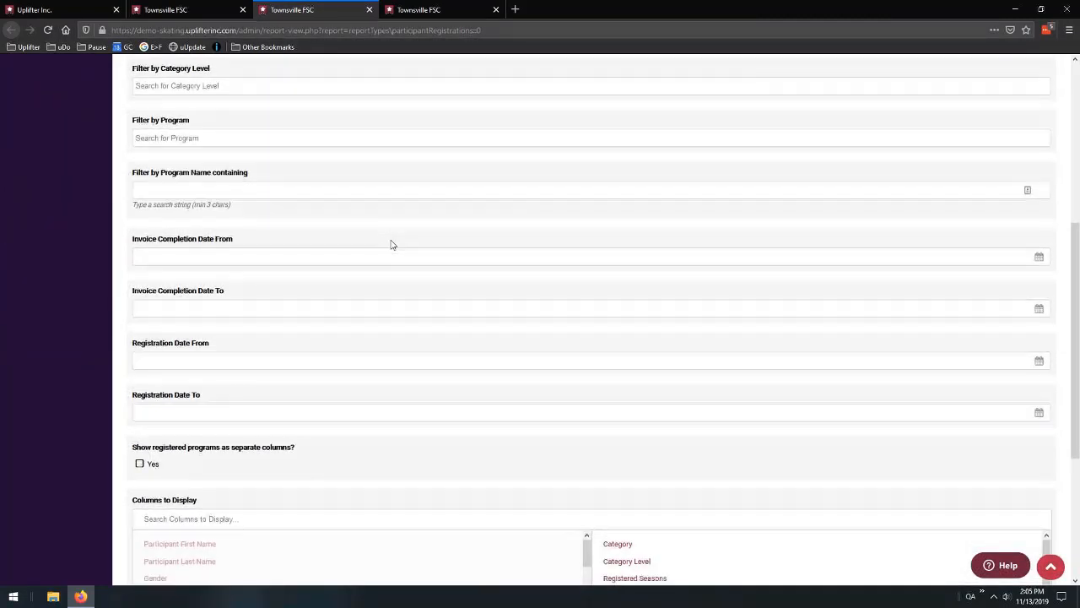
pyautogui.click(140, 326)
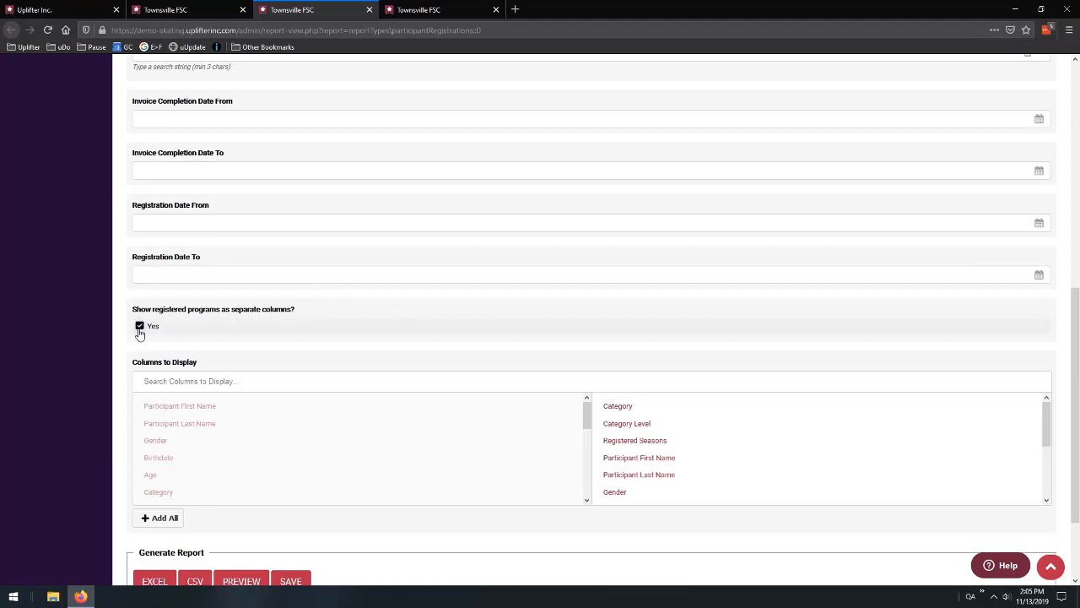
pyautogui.click(138, 329)
pyautogui.click(138, 329)
pyautogui.scroll(-2, 168, 388)
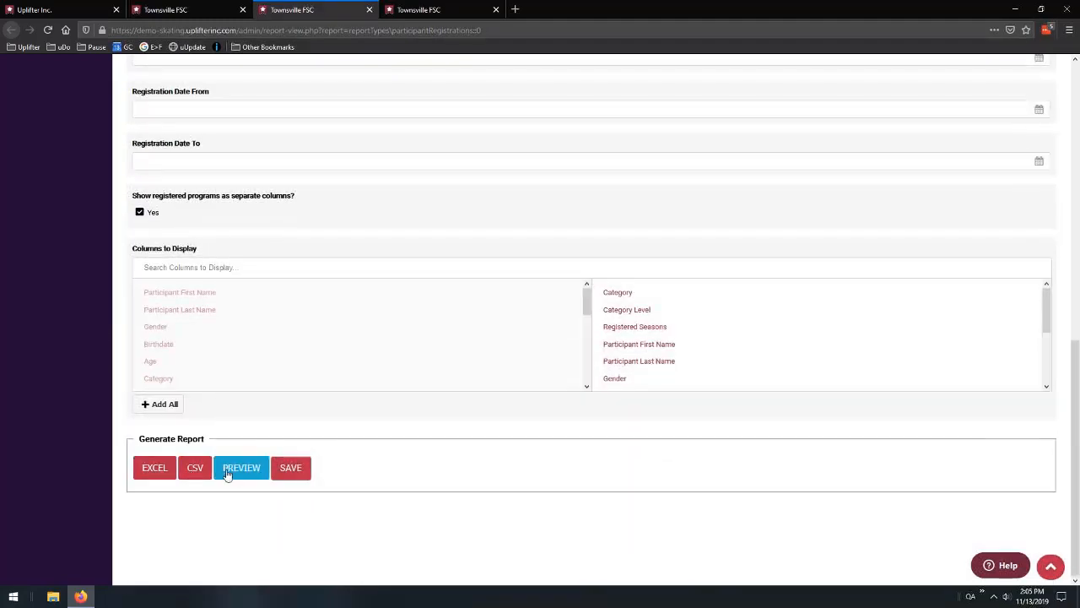
pyautogui.click(241, 469)
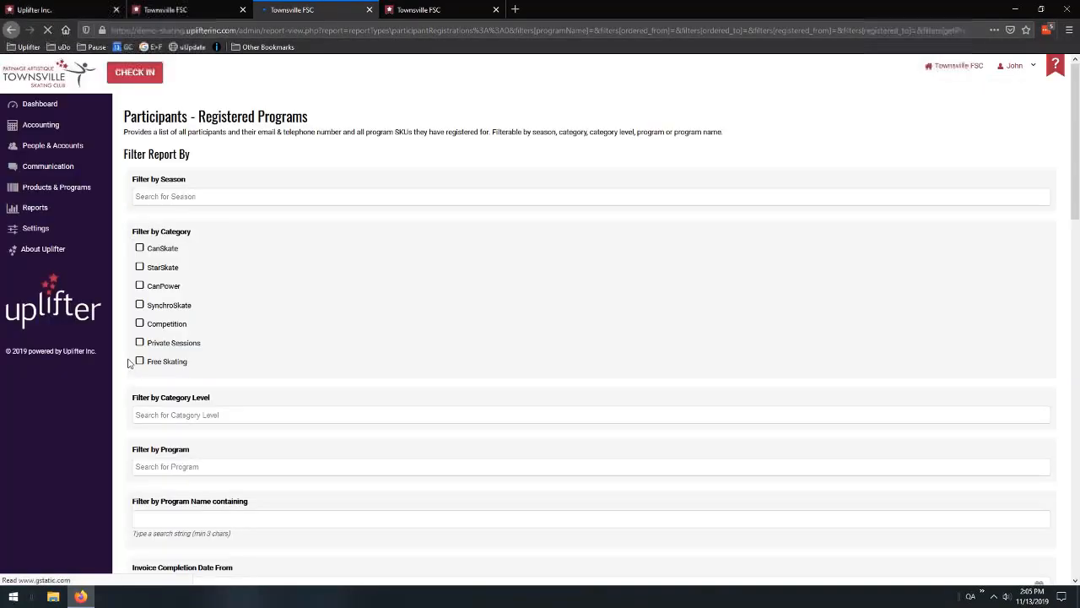
# Examine the second record's preview columns from Category Level through Birthdate and go back to the Category column
pyautogui.scroll(-12, 125, 360)
pyautogui.scroll(-1, 119, 359)
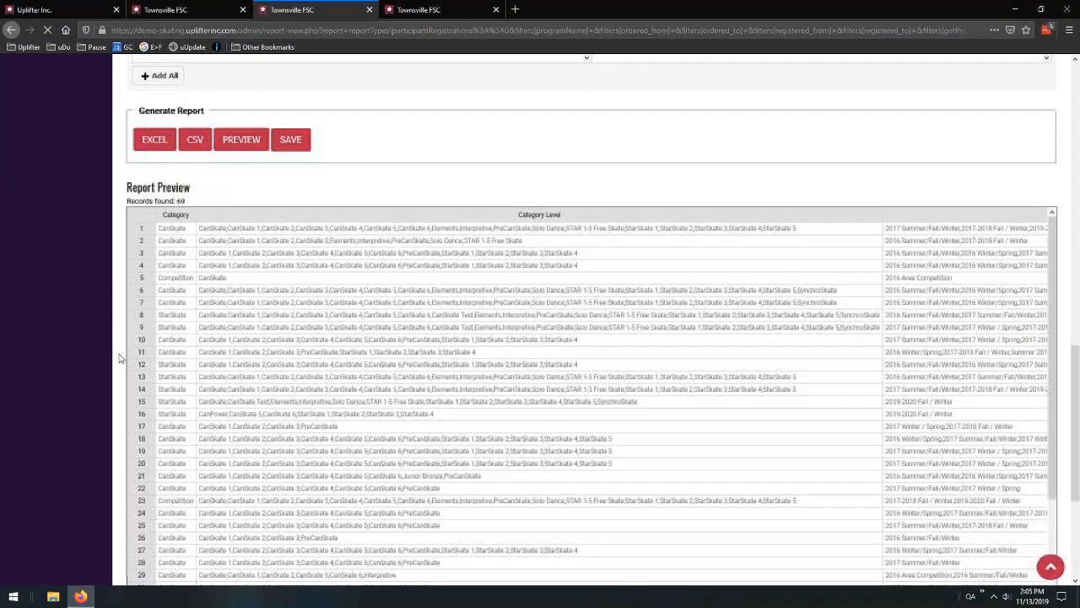
pyautogui.click(407, 242)
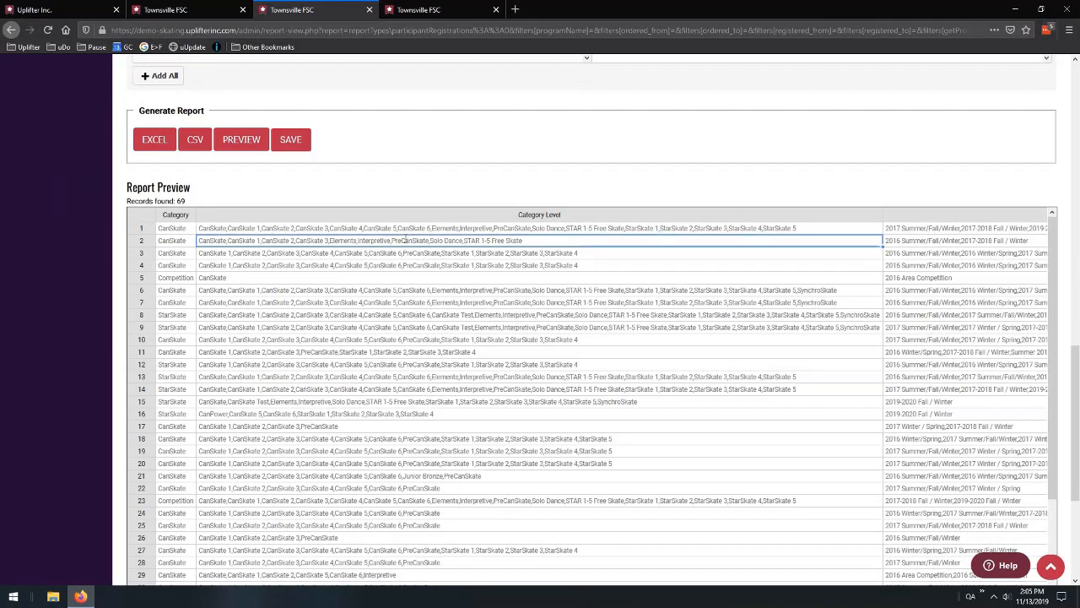
pyautogui.press('Right')
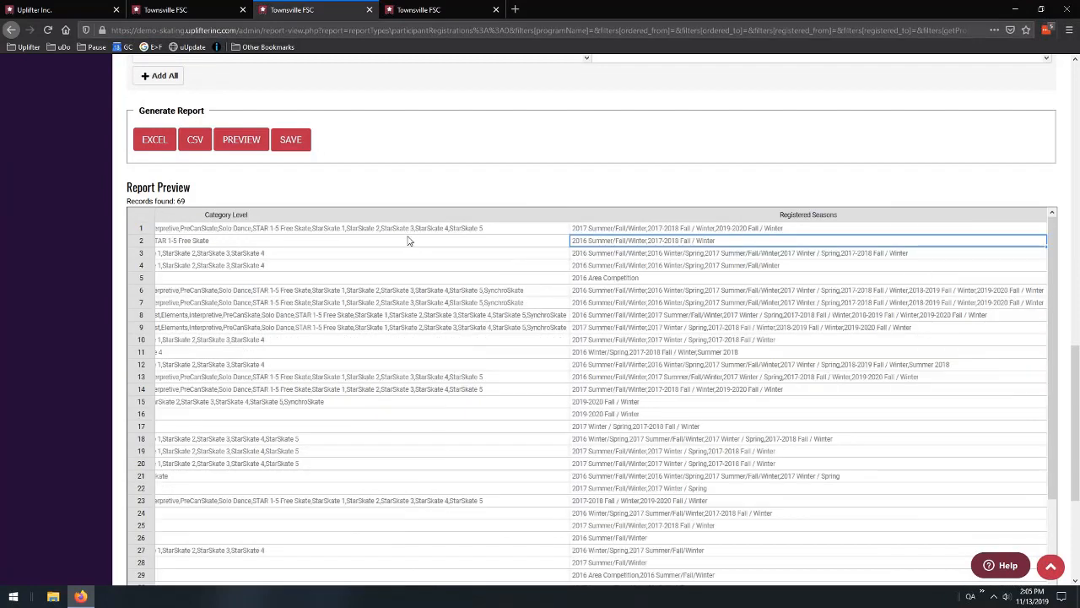
pyautogui.press('Right')
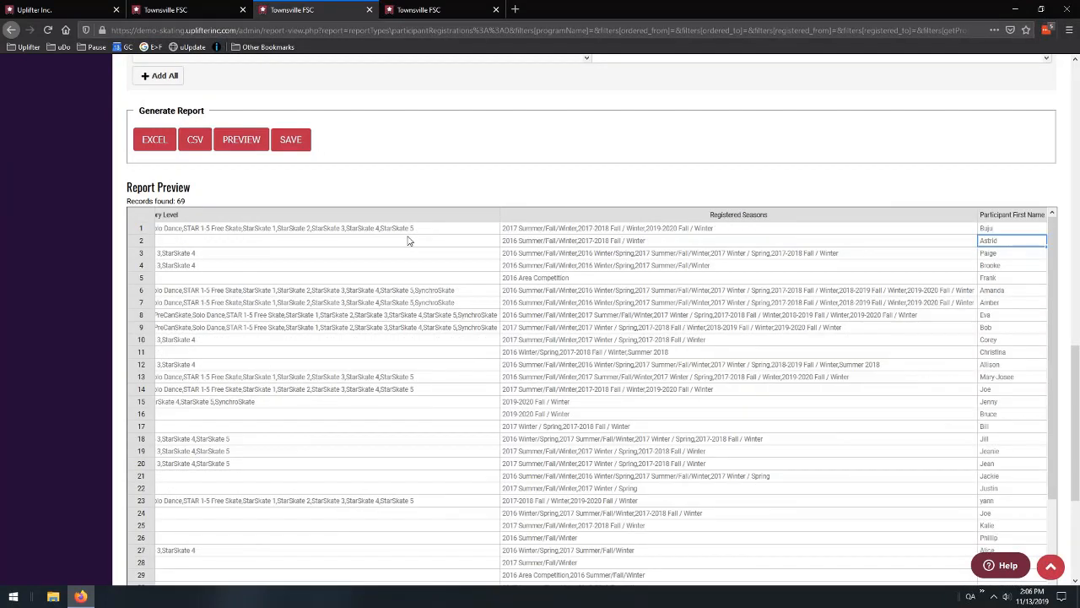
pyautogui.press('Right')
pyautogui.press('Right')
pyautogui.press('Right')
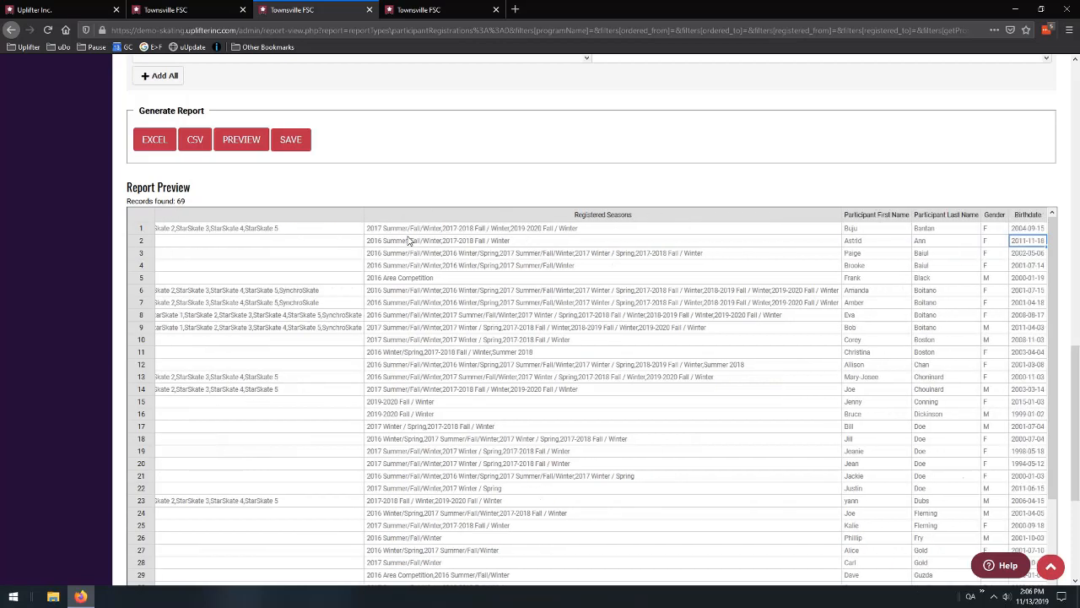
pyautogui.press('Left')
pyautogui.press('Left')
pyautogui.press('Left')
pyautogui.press('Left')
pyautogui.press('Left')
pyautogui.press('Left')
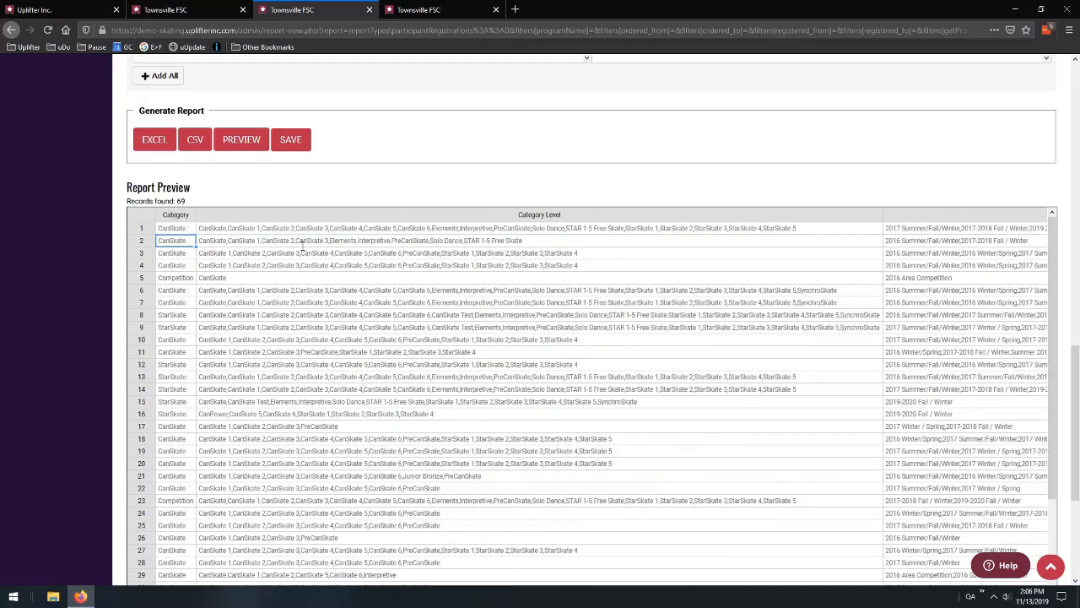
# Remove Category Level, Registered Seasons, Participant Last Name, Gender, Birthdate and Skate Canada Number from the displayed columns, and put Member Telephone first, Participant First Name last
pyautogui.scroll(3, 76, 221)
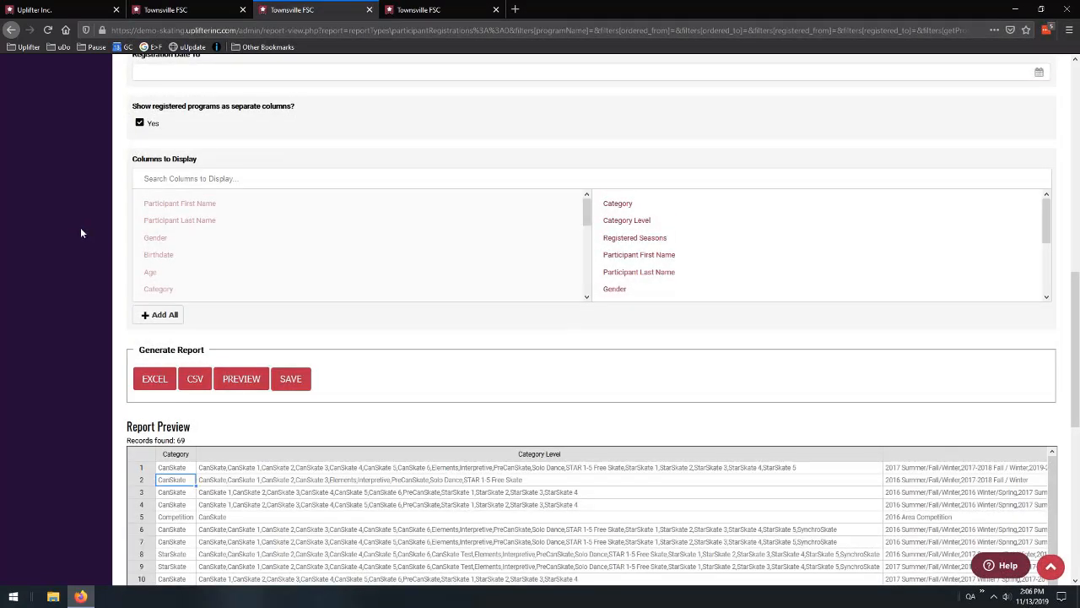
pyautogui.click(659, 238)
pyautogui.click(663, 256)
pyautogui.click(650, 220)
pyautogui.click(661, 256)
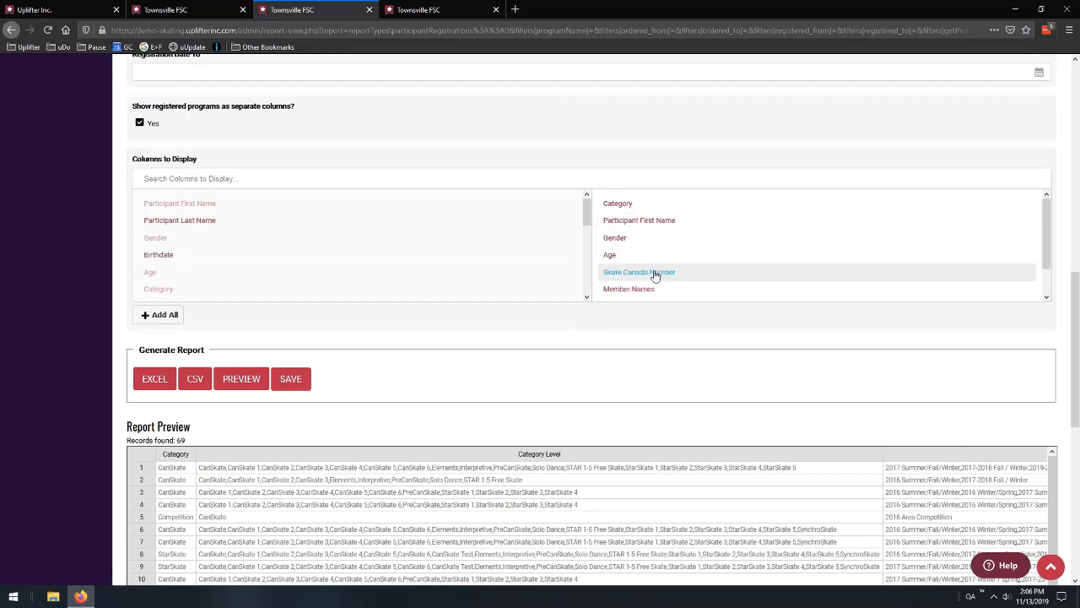
pyautogui.click(655, 275)
pyautogui.click(650, 239)
pyautogui.moveTo(649, 221); pyautogui.dragTo(717, 224)
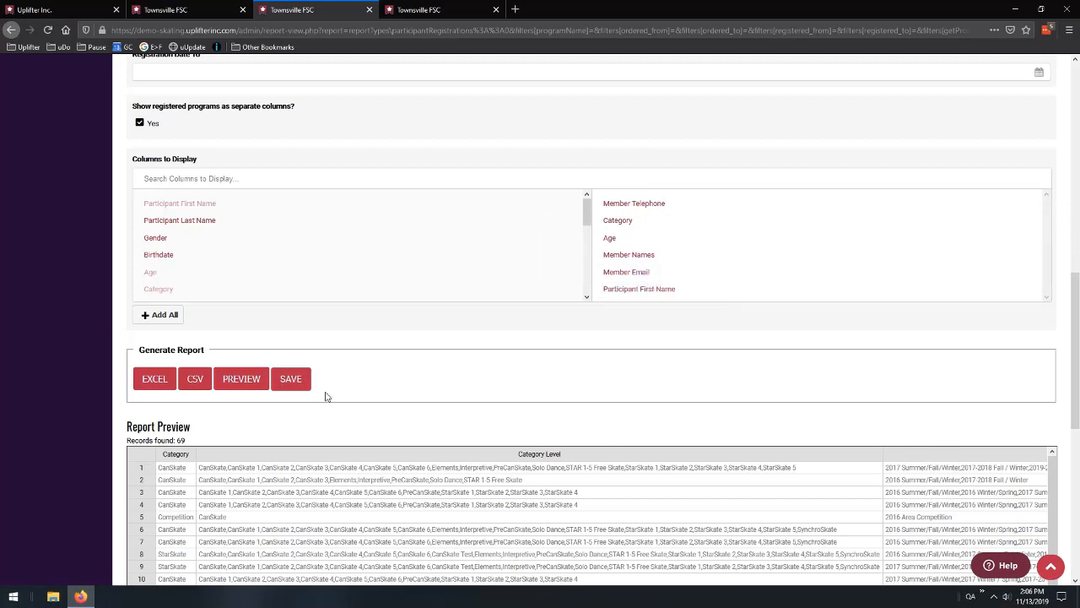
# Start saving the customized report under the title "My Saved Report", checking where saved reports appear in the Reports list
pyautogui.click(297, 390)
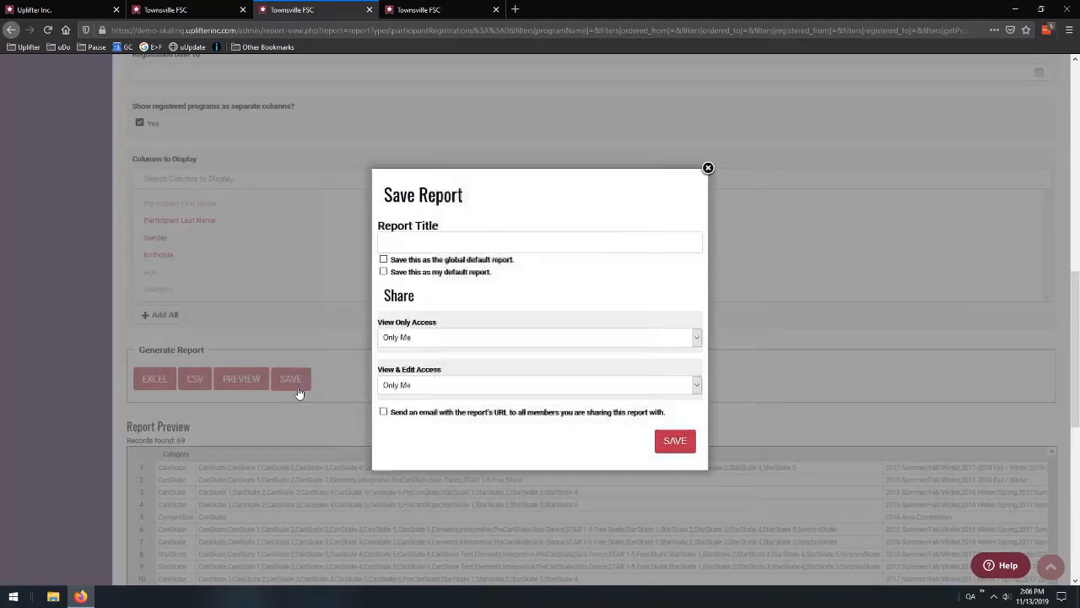
pyautogui.click(526, 242)
pyautogui.write('My Saved Report')
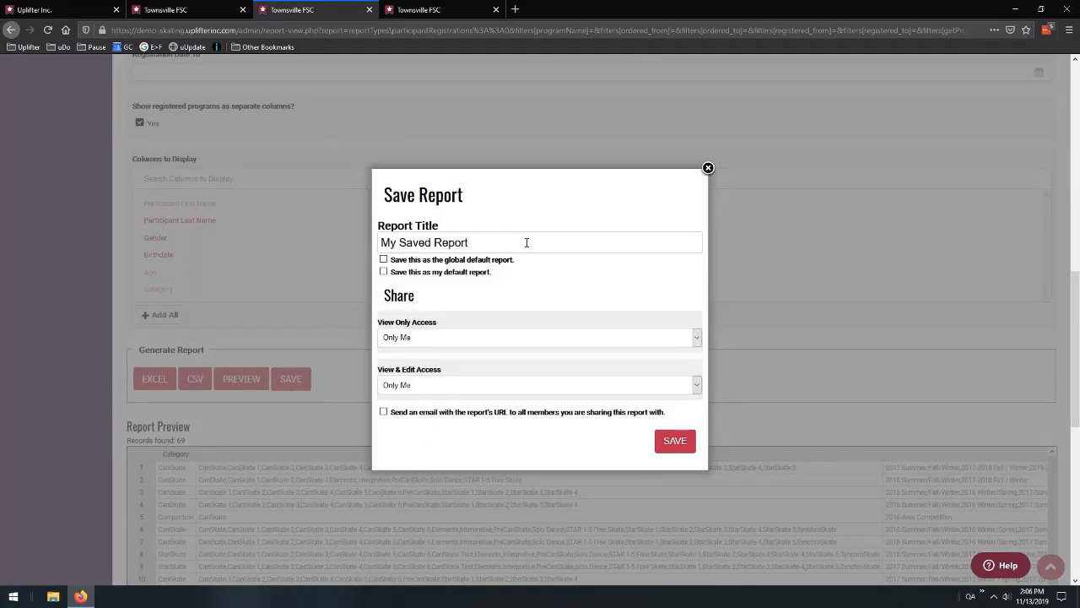
pyautogui.click(211, 10)
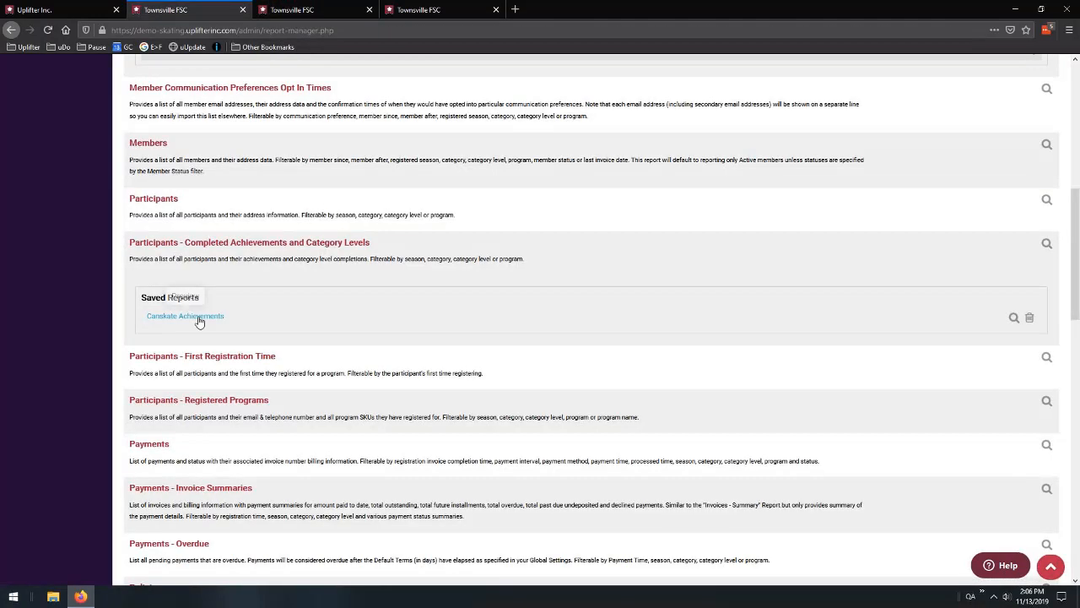
pyautogui.click(314, 12)
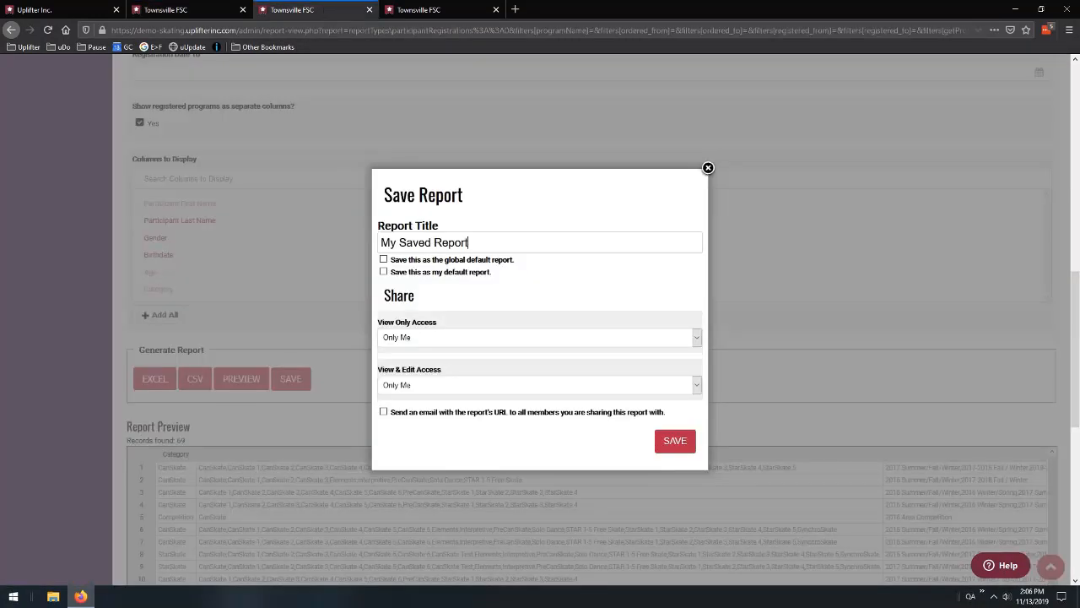
# Try the options to save the report as the global default and as the personal default, and clear both
pyautogui.click(448, 260)
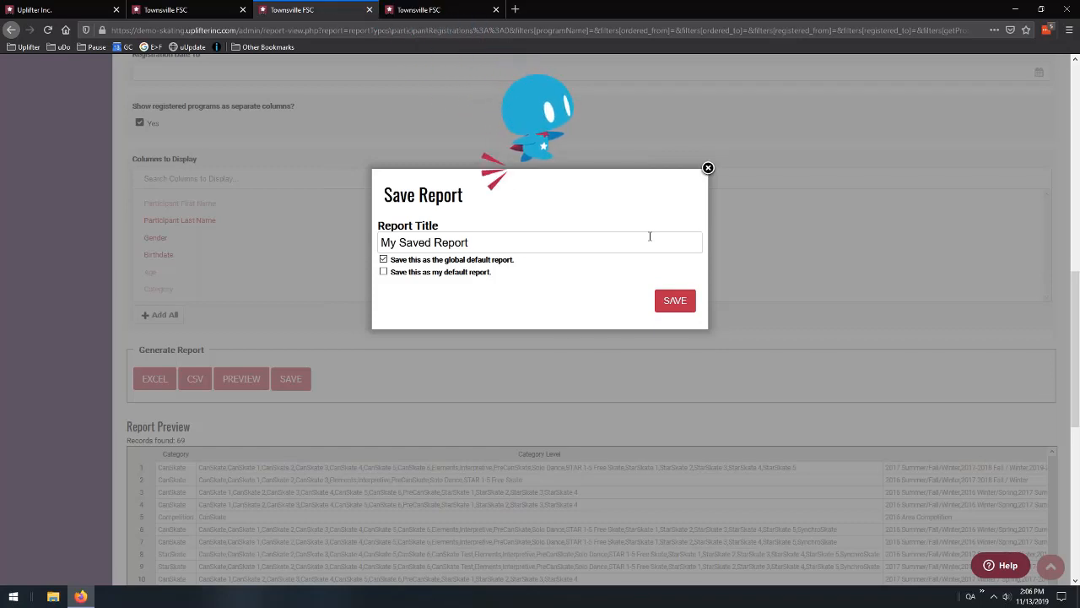
pyautogui.click(467, 272)
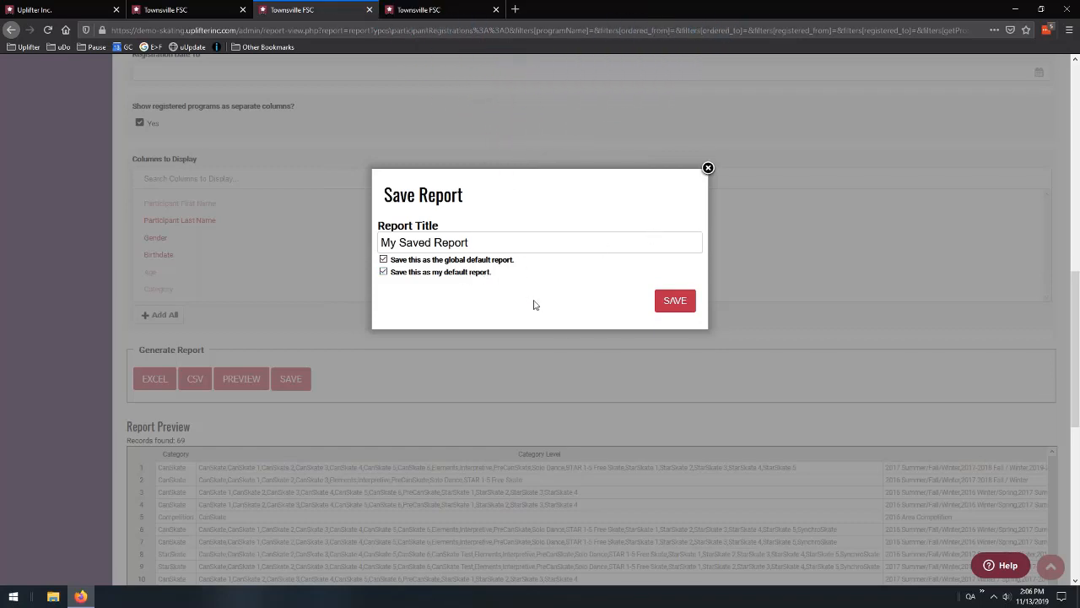
pyautogui.click(443, 271)
pyautogui.click(451, 261)
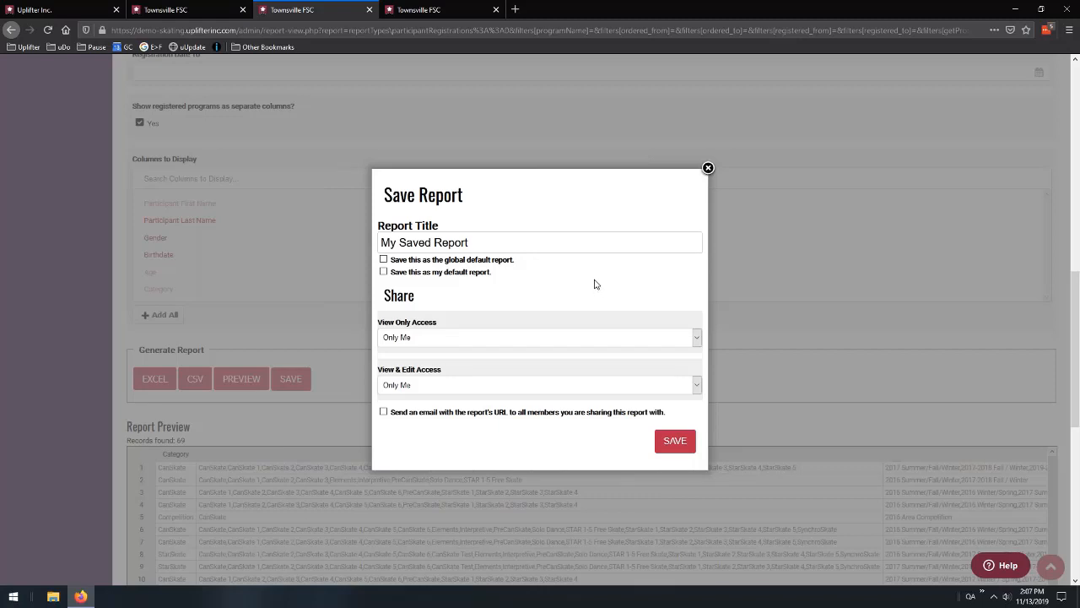
# Review the available sharing choices for View Only Access and View & Edit Access
pyautogui.click(415, 338)
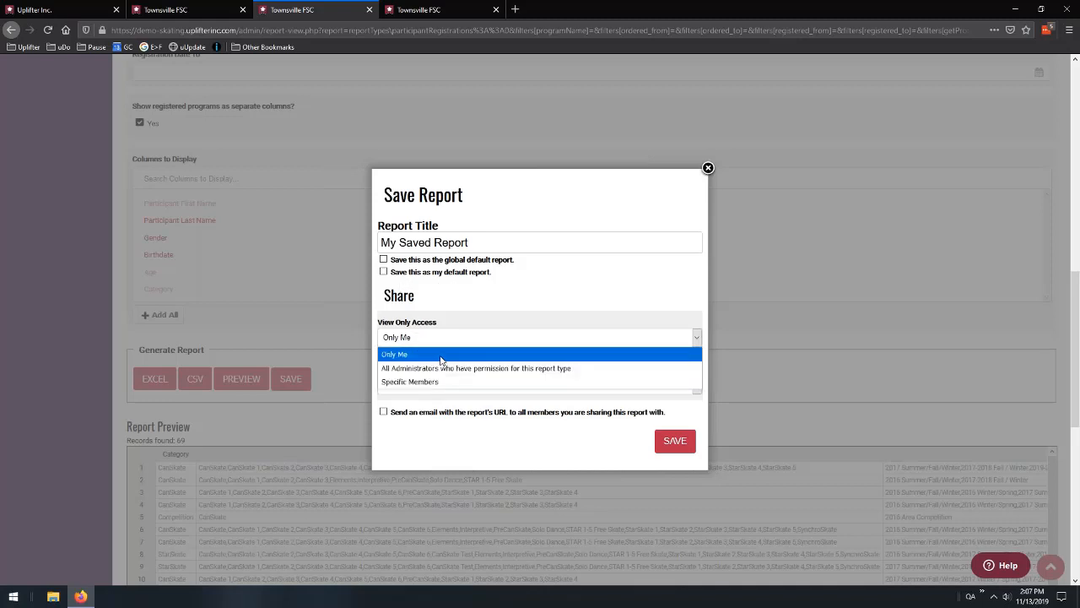
pyautogui.click(482, 319)
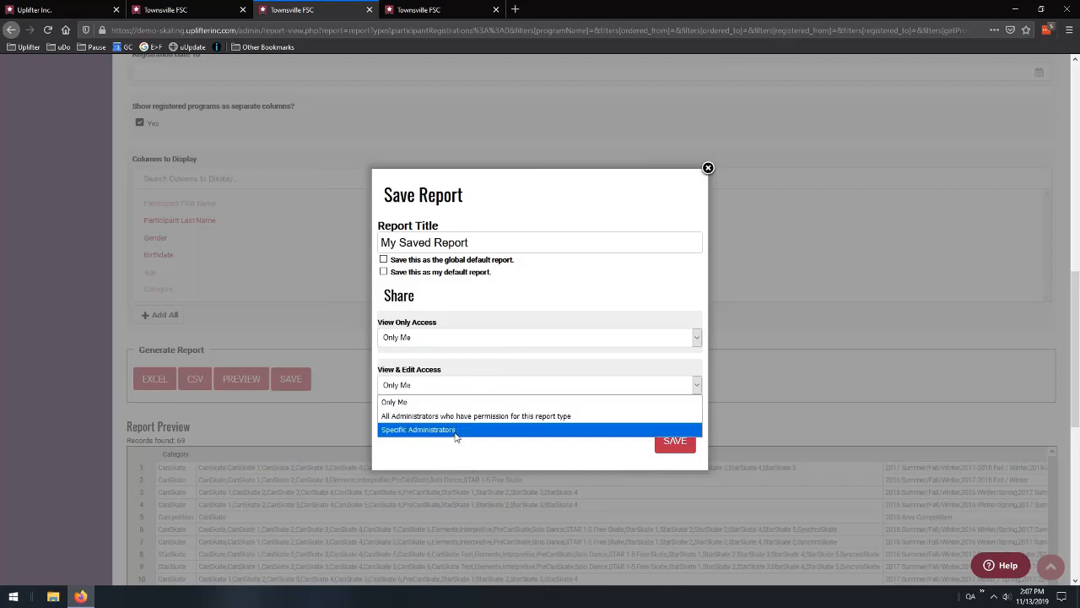
pyautogui.click(491, 365)
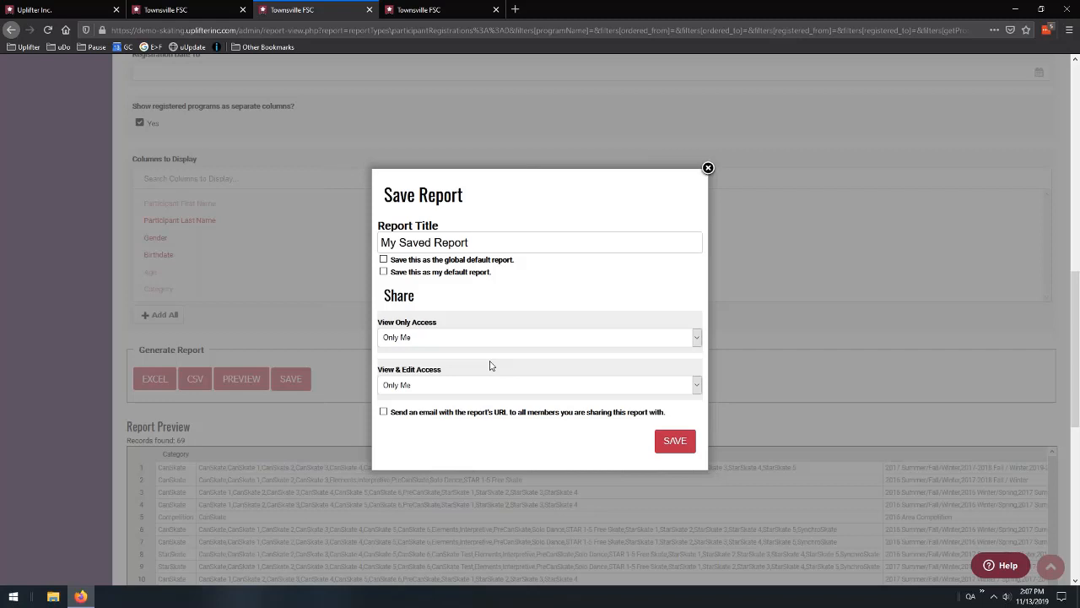
# Set the saved report's View & Edit Access to Specific Administrators
pyautogui.click(465, 415)
pyautogui.click(473, 385)
pyautogui.click(477, 427)
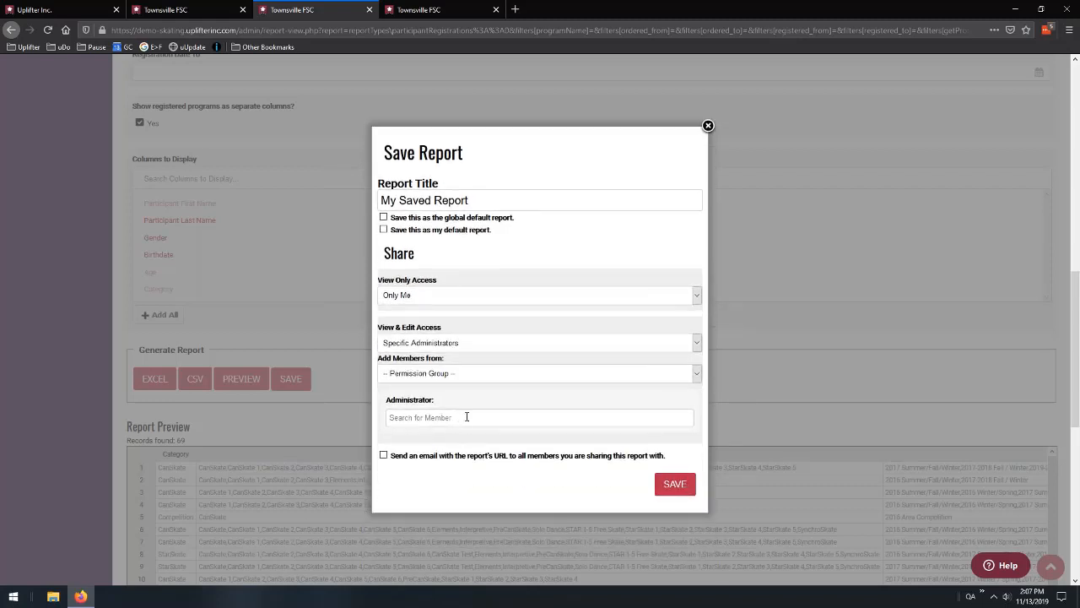
# Add two administrators to the report's View & Edit Access, and close the Save Report dialog without saving
pyautogui.click(474, 416)
pyautogui.write('joh')
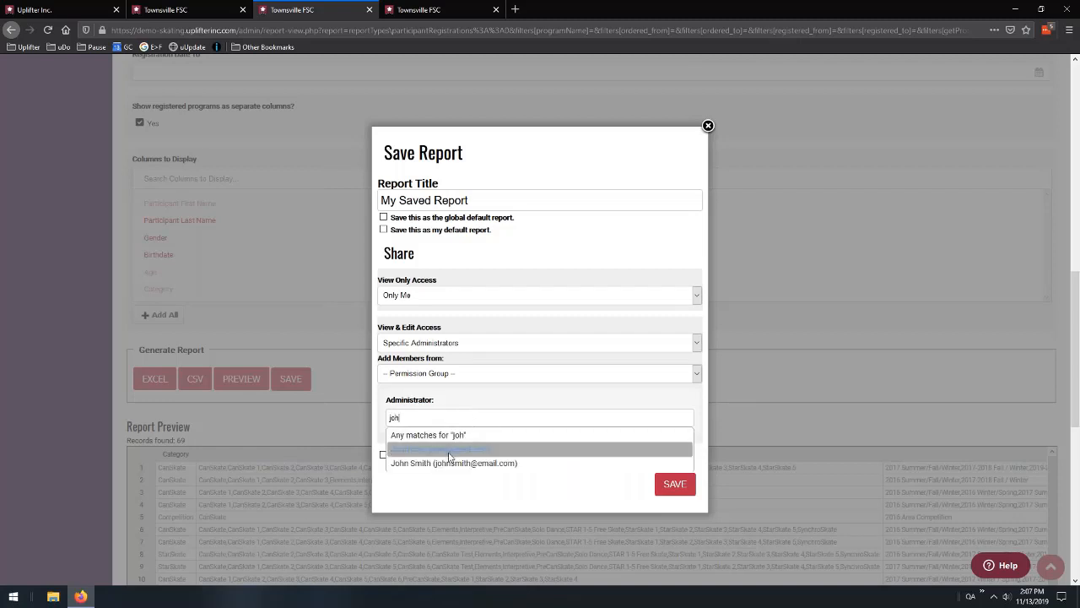
pyautogui.click(450, 457)
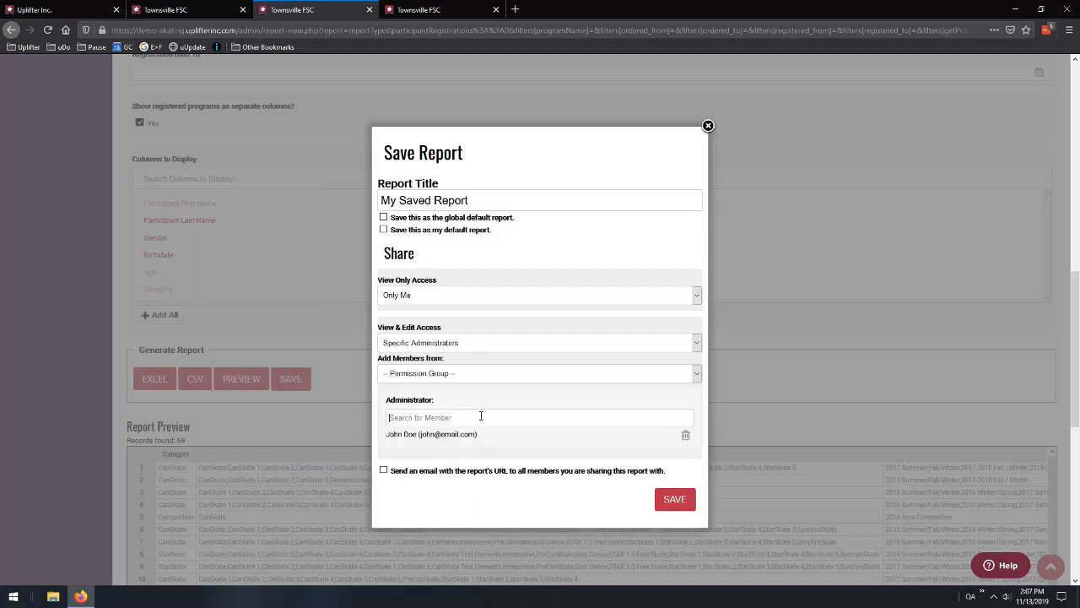
pyautogui.write('co')
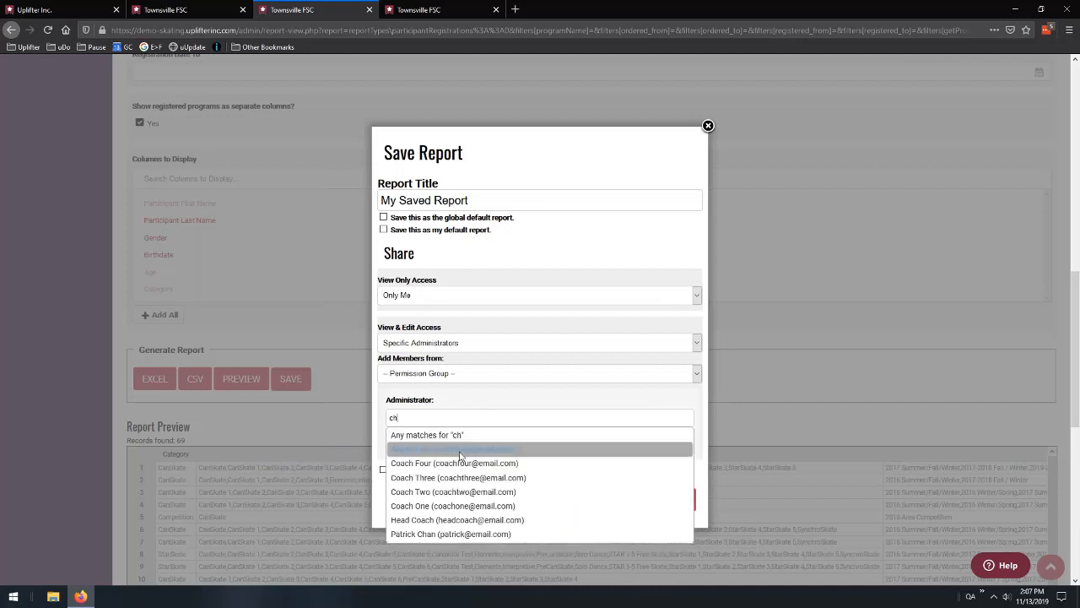
pyautogui.click(474, 448)
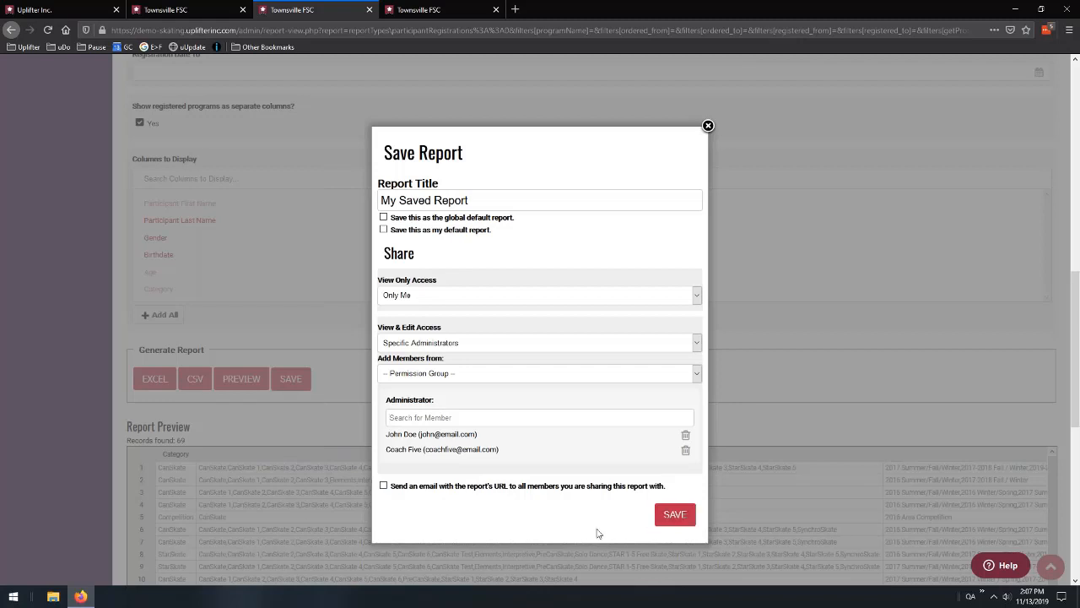
pyautogui.click(708, 127)
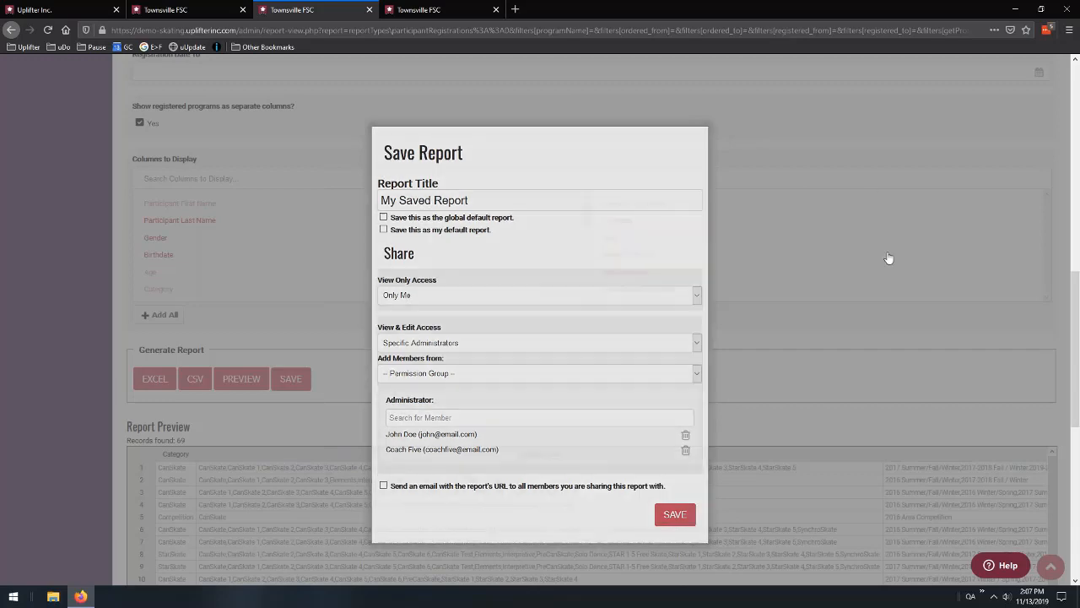
# Set Invoice Completion Date From to "first day of last month" and Invoice Completion Date To to "last day of last month"
pyautogui.scroll(10, 481, 311)
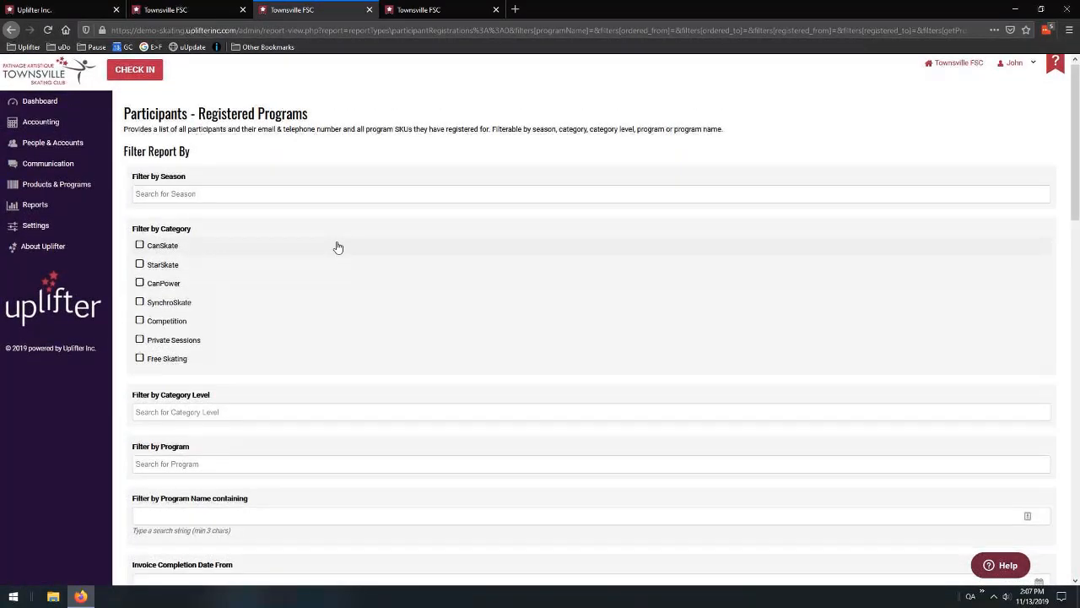
pyautogui.scroll(-3, 338, 244)
pyautogui.scroll(-2, 283, 305)
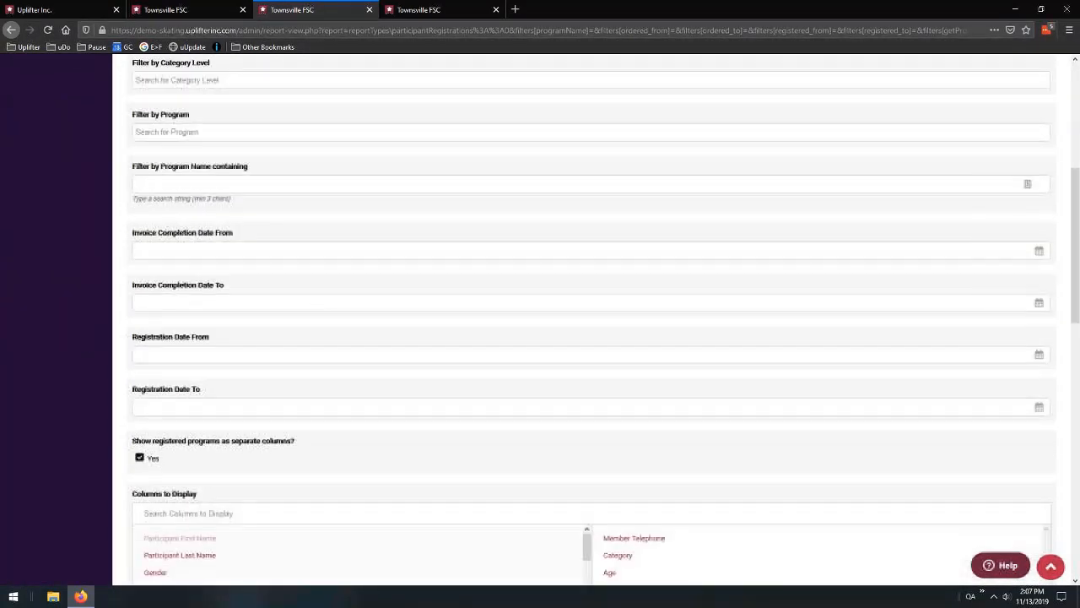
pyautogui.click(283, 305)
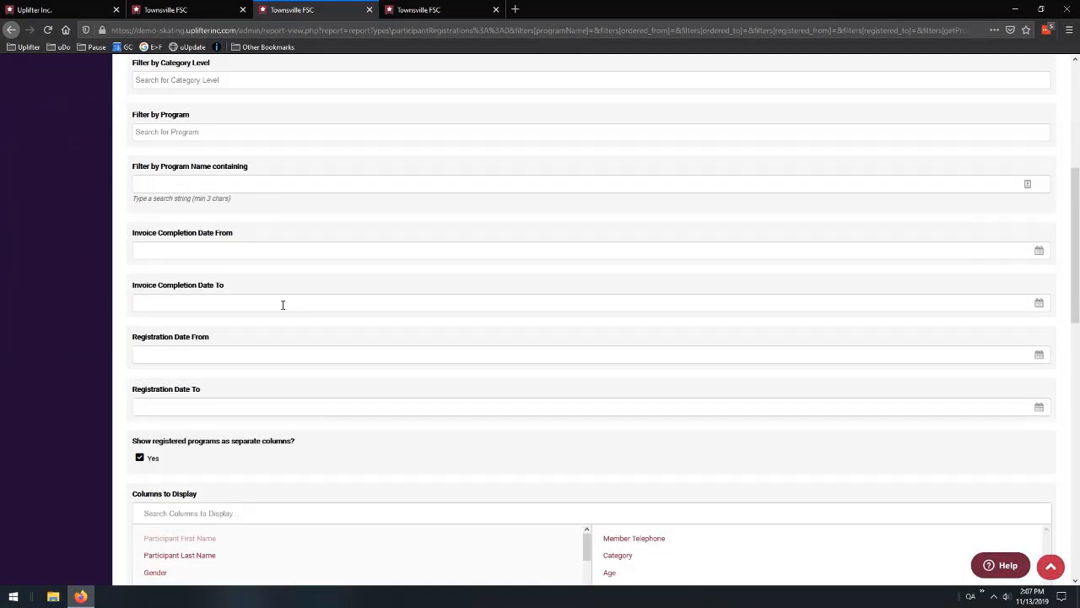
pyautogui.click(293, 256)
pyautogui.write('first day of last month')
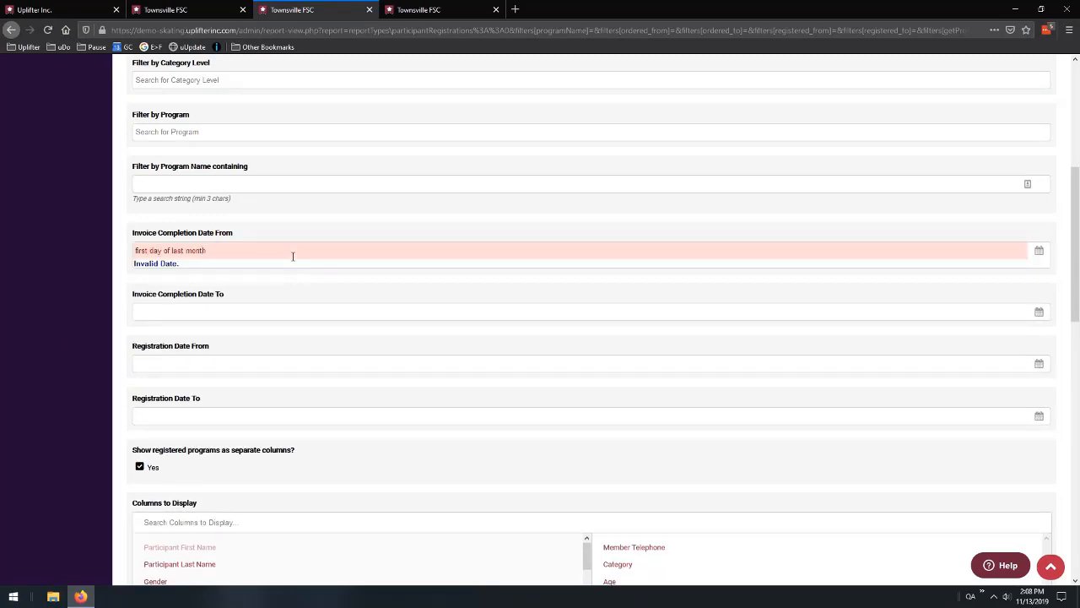
pyautogui.click(242, 312)
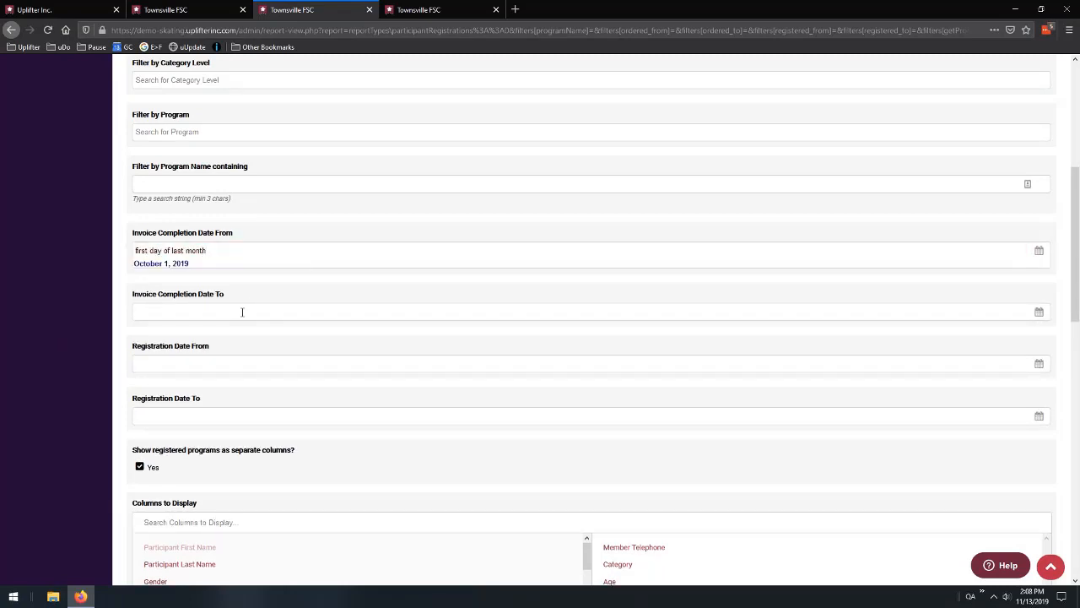
pyautogui.write('last day of last month')
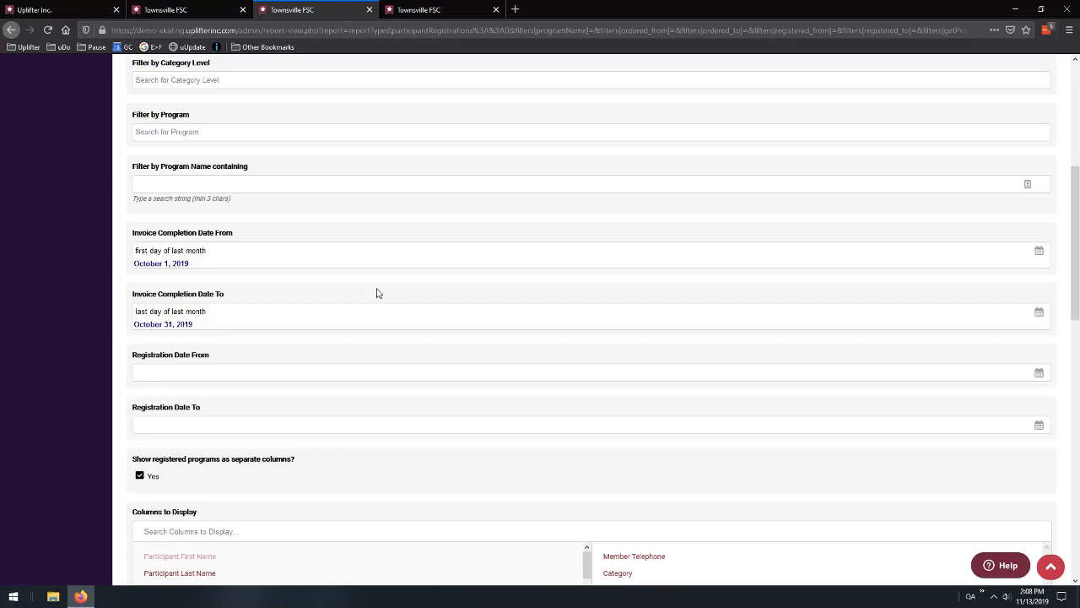
# Search the Reports list for "attend" and open Programs - Class List Attendance Printouts in a new tab
pyautogui.click(175, 9)
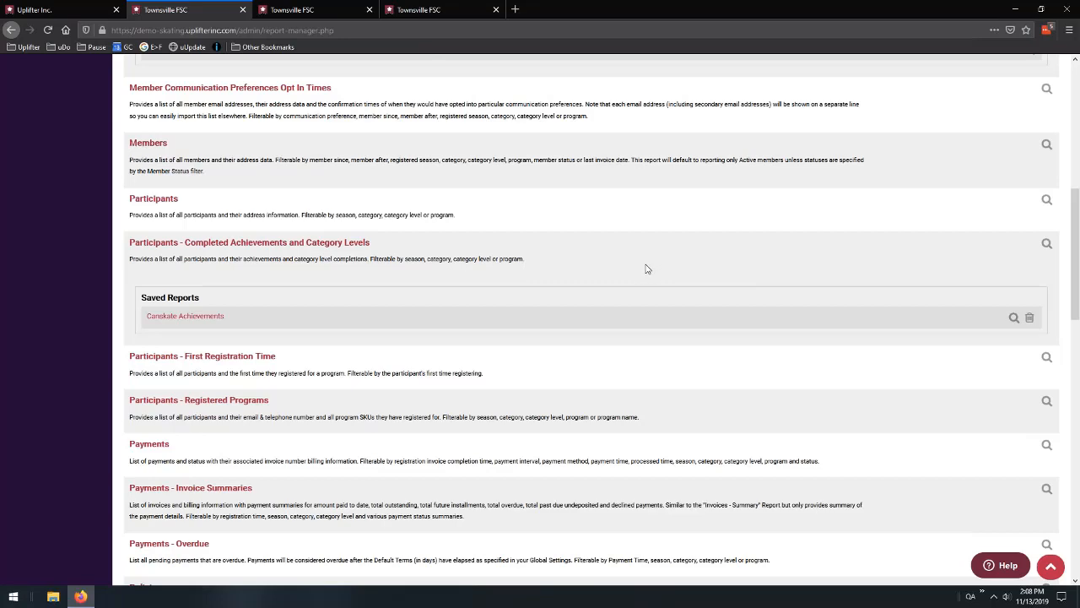
pyautogui.scroll(5, 646, 267)
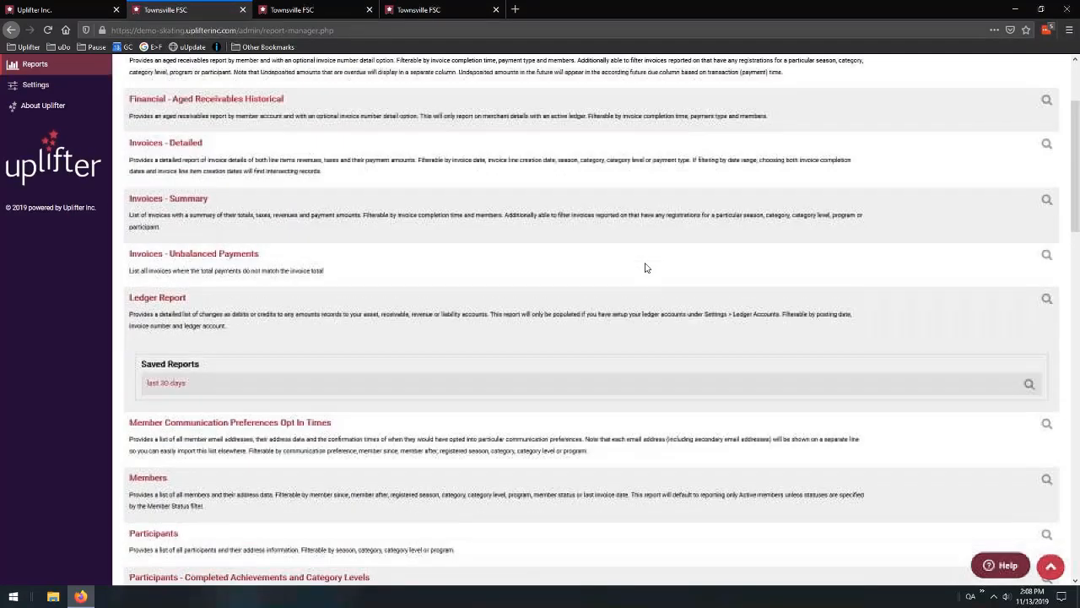
pyautogui.scroll(-4, 645, 267)
pyautogui.hotkey('ctrl', 'f')
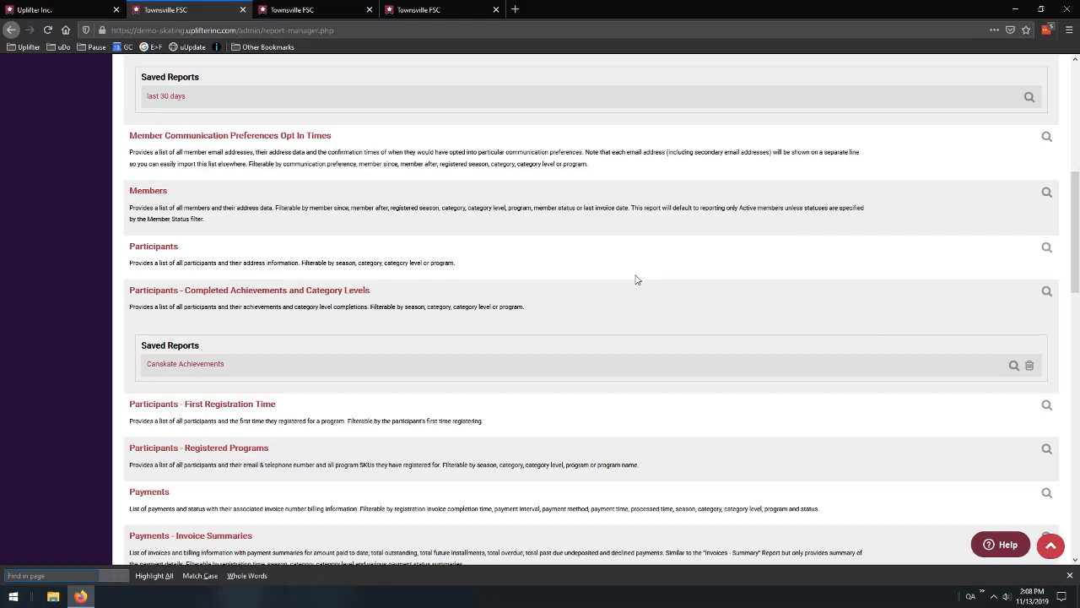
pyautogui.write('attend')
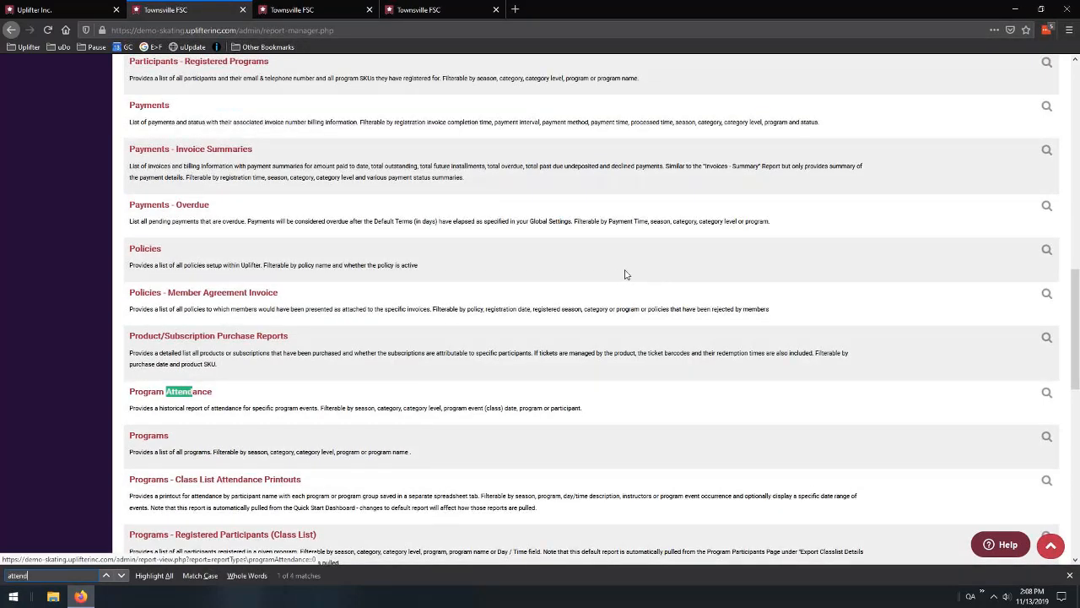
pyautogui.scroll(-3, 624, 274)
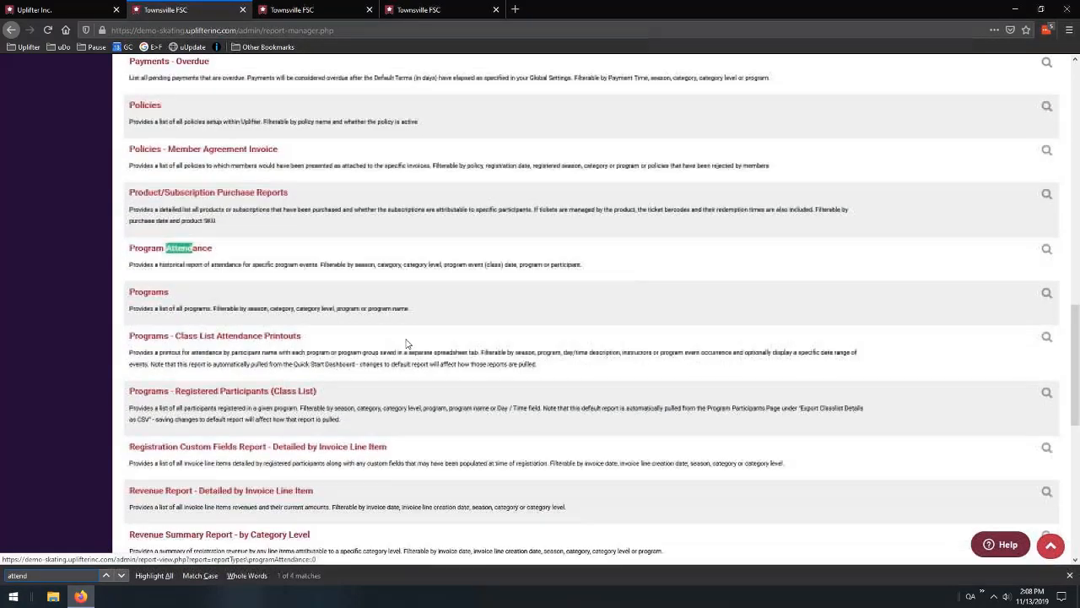
pyautogui.middleClick(251, 339)
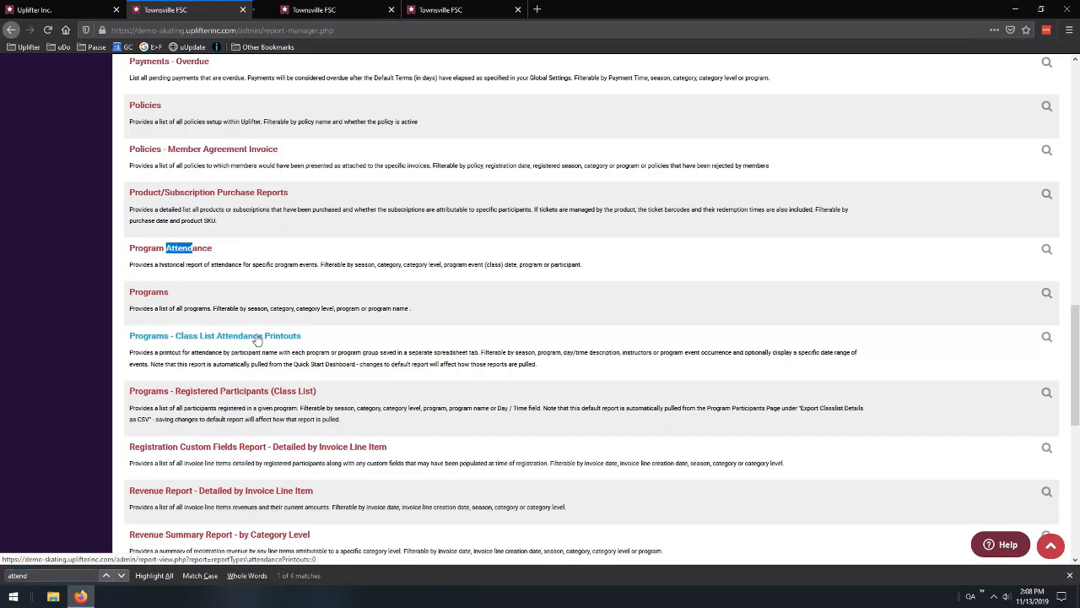
# Switch to the Class List Attendance Printouts report and close the two other report tabs after it
pyautogui.click(321, 9)
pyautogui.click(499, 9)
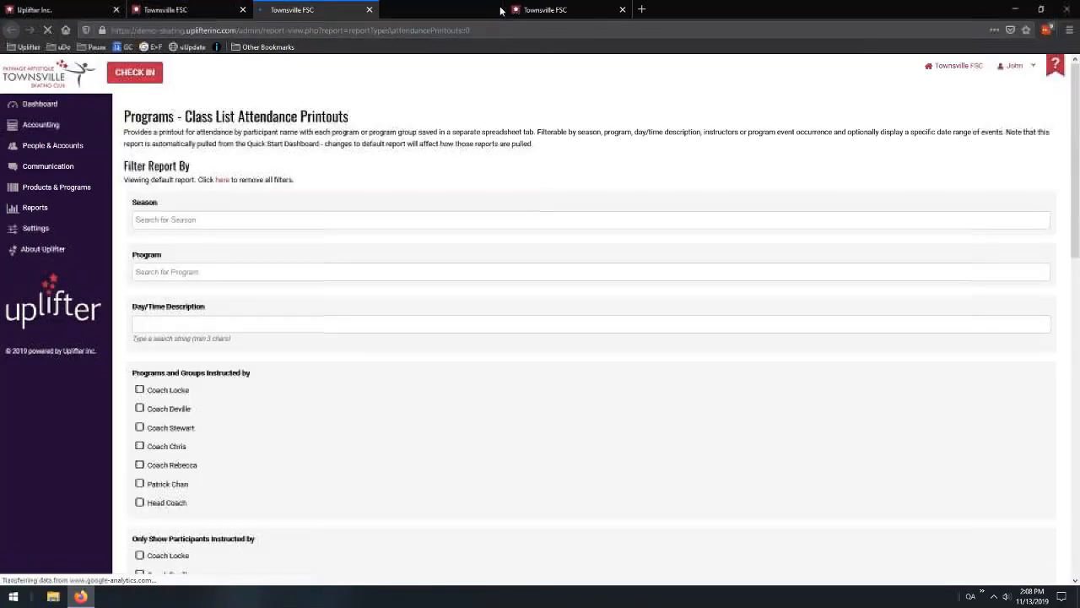
pyautogui.click(500, 9)
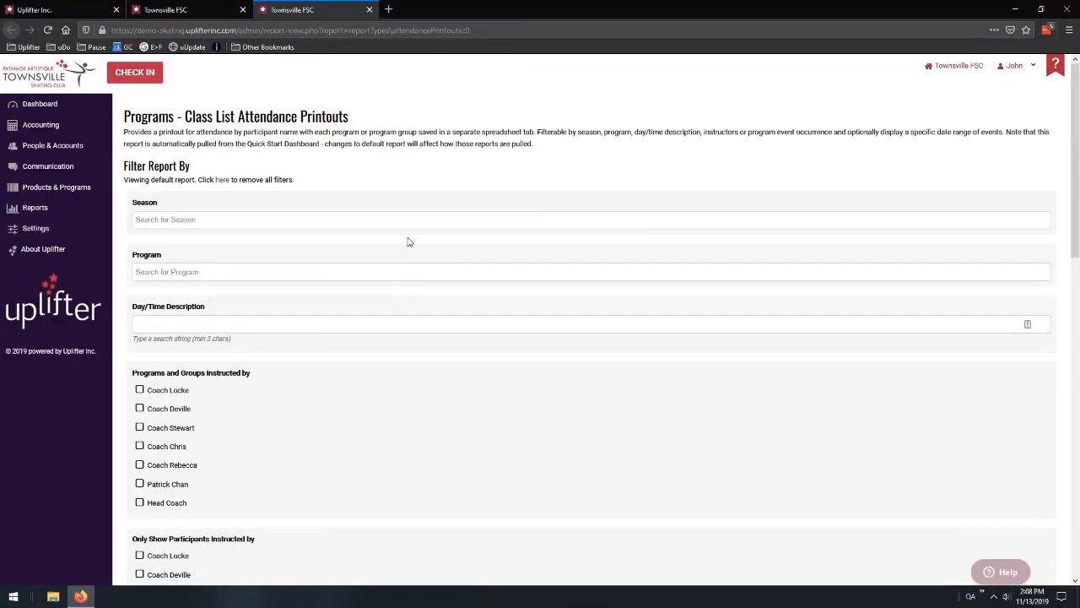
# Review the attendance report's filters, trying the option to display groups in separate tabs and clearing it again
pyautogui.scroll(-3, 409, 246)
pyautogui.scroll(-3, 410, 236)
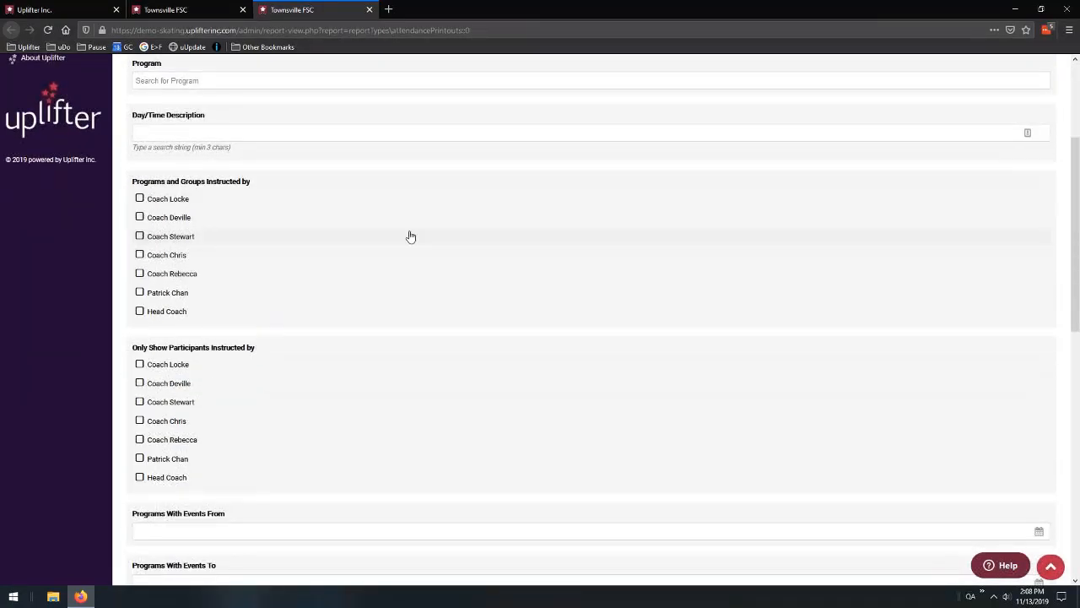
pyautogui.scroll(-2, 409, 233)
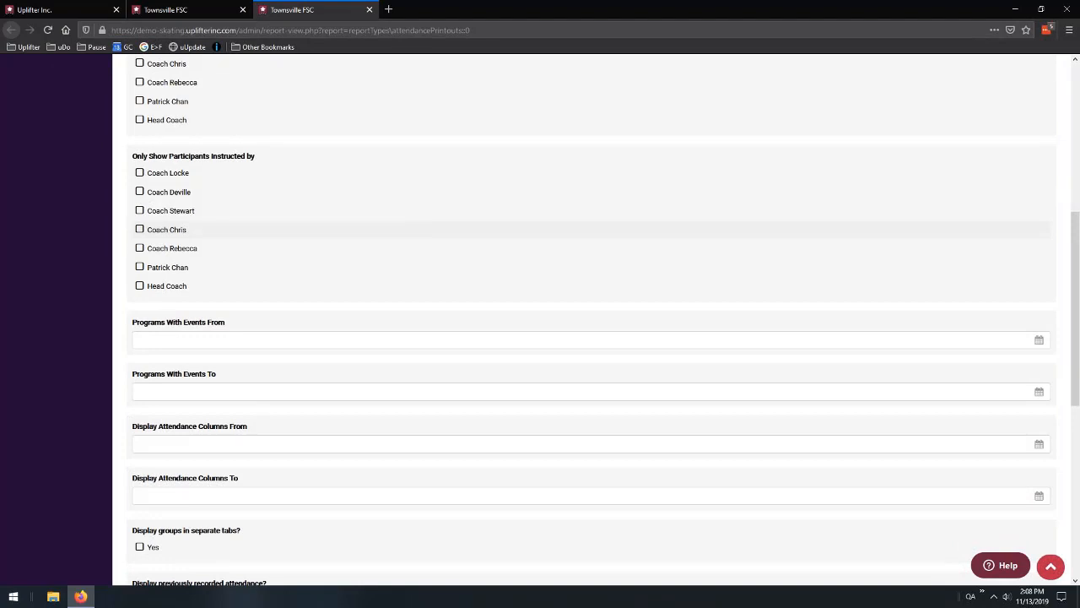
pyautogui.scroll(-3, 169, 228)
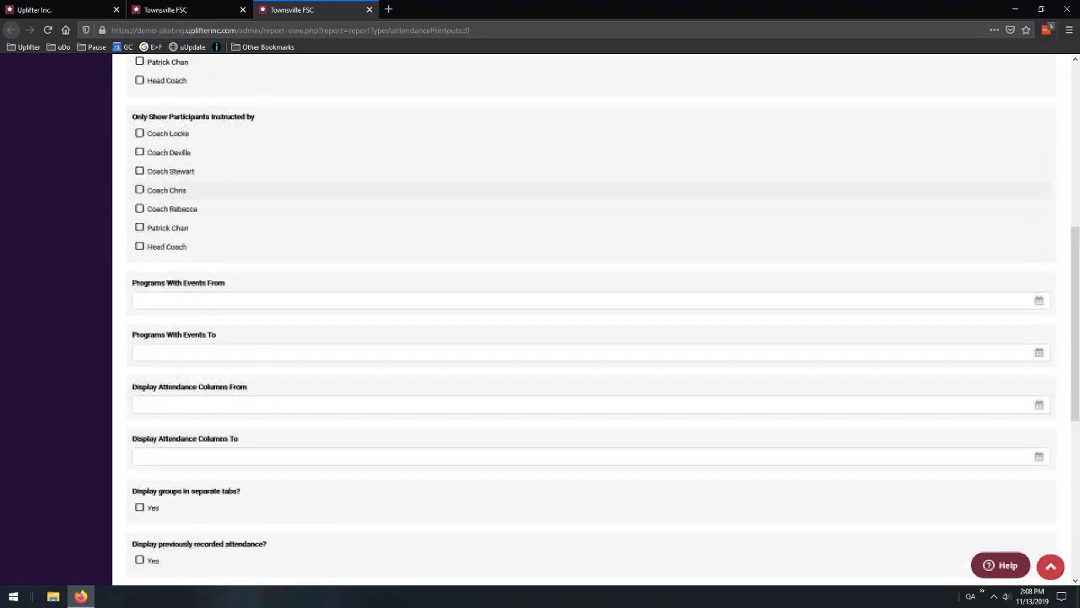
pyautogui.click(140, 356)
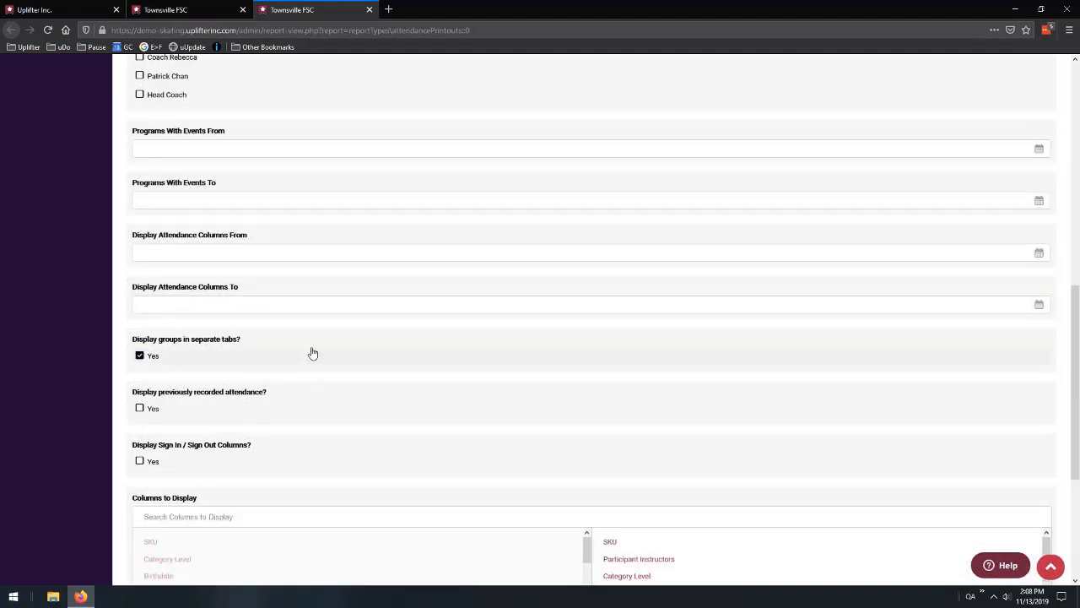
pyautogui.scroll(-2, 313, 347)
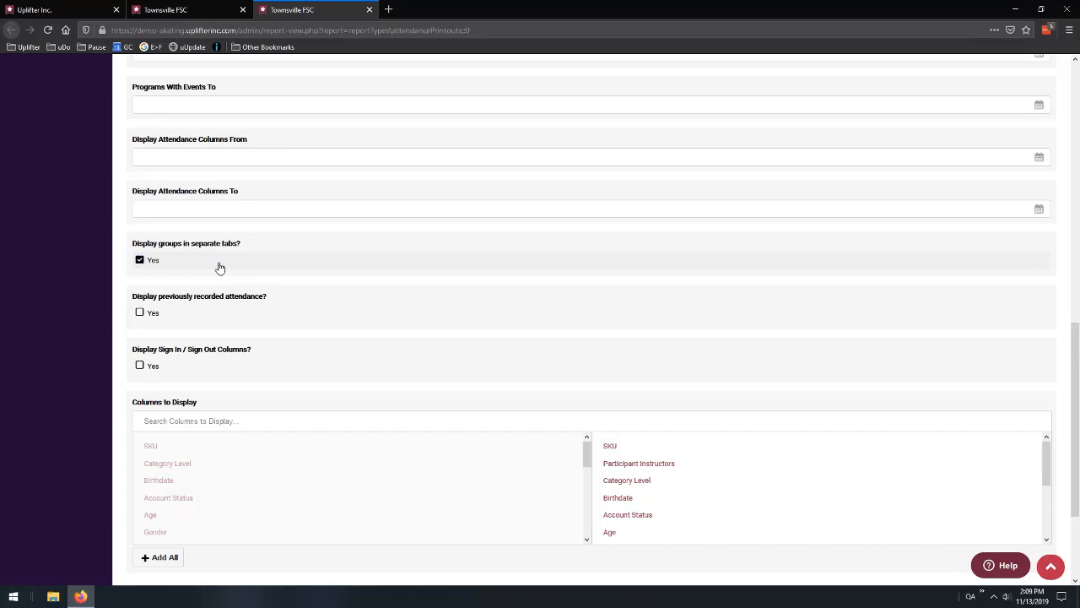
pyautogui.click(219, 268)
# Set Display Attendance Columns To to "last day of this month" and enable Display Sign In / Sign Out Columns
pyautogui.scroll(1, 354, 190)
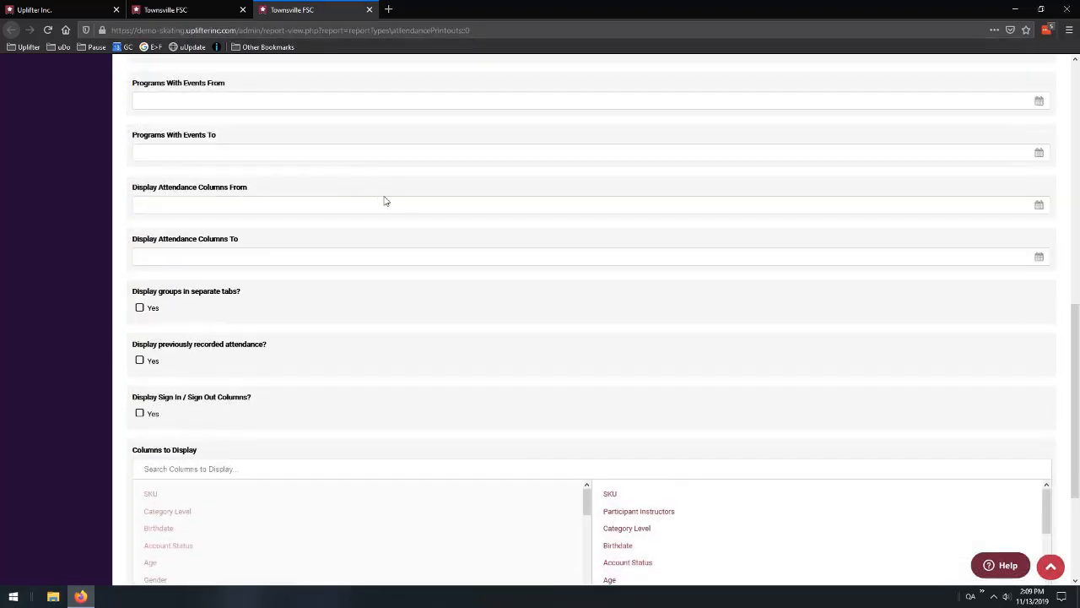
pyautogui.click(246, 256)
pyautogui.write('lad')
pyautogui.write('st day of this month')
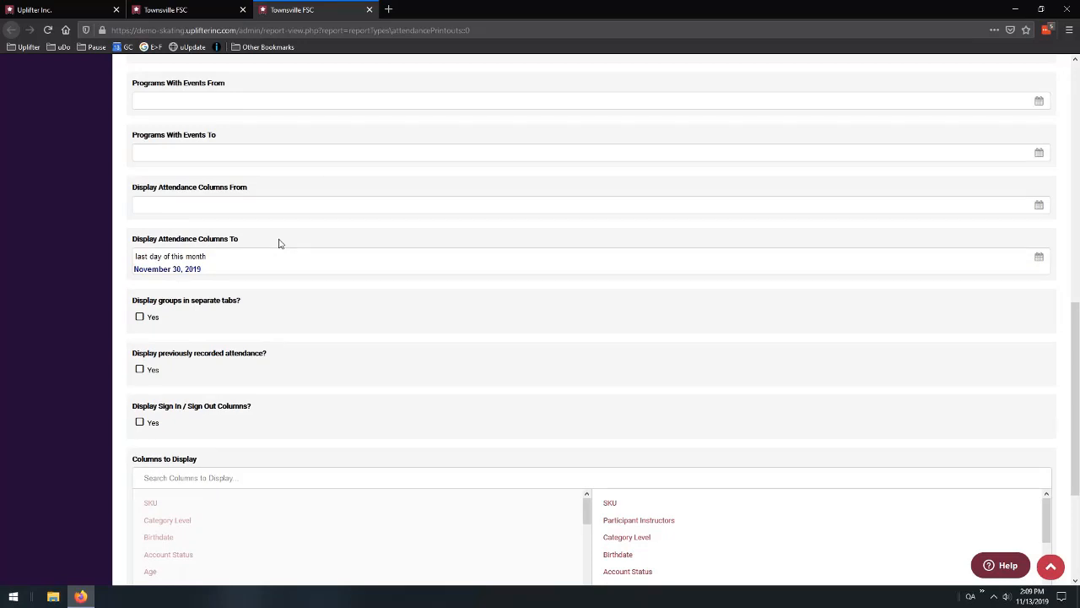
pyautogui.click(140, 422)
pyautogui.scroll(-2, 129, 418)
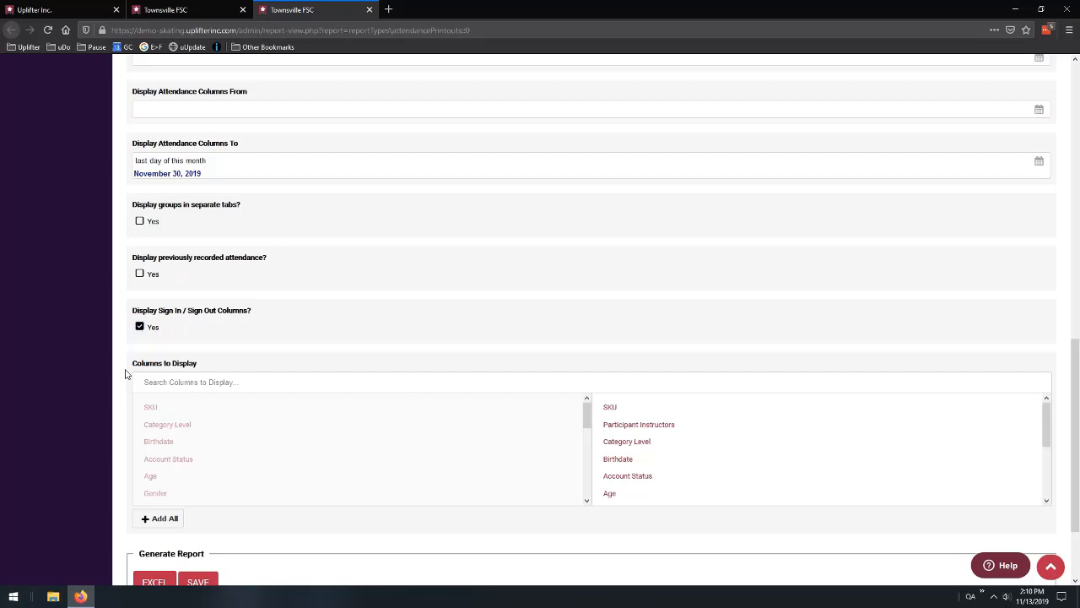
pyautogui.scroll(-2, 129, 372)
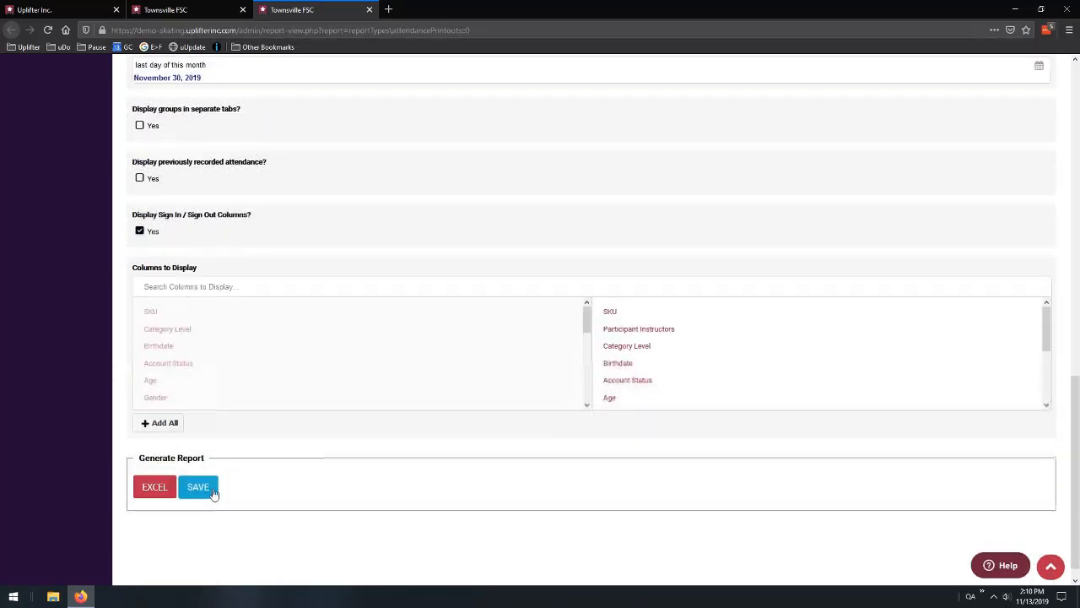
pyautogui.click(199, 491)
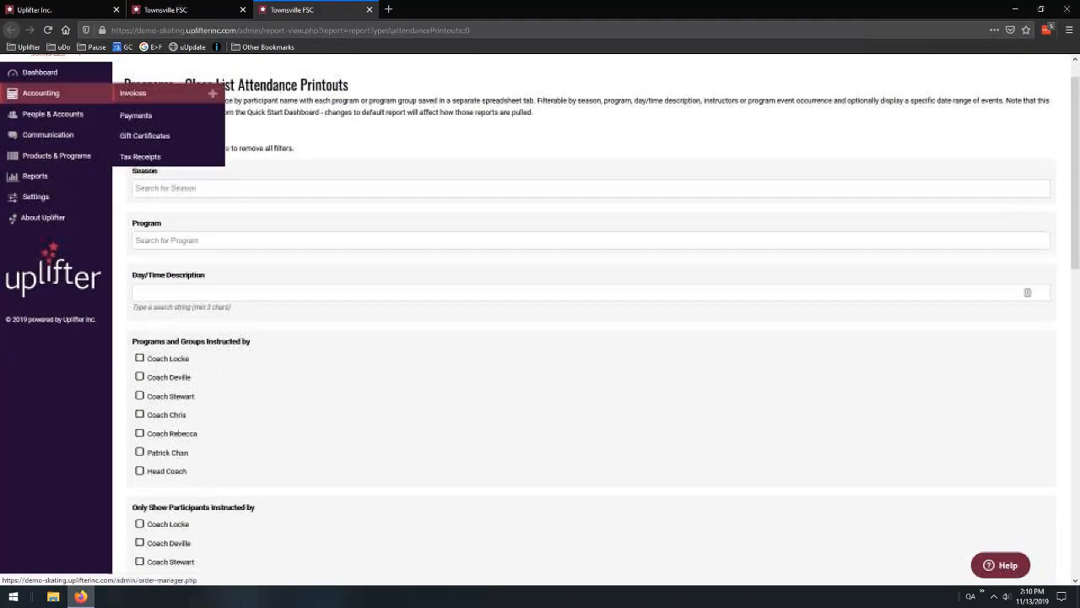
# Open the dashboard in a separate tab and examine Today's Events alongside the Class List Attendance Printouts settings
pyautogui.click(413, 7)
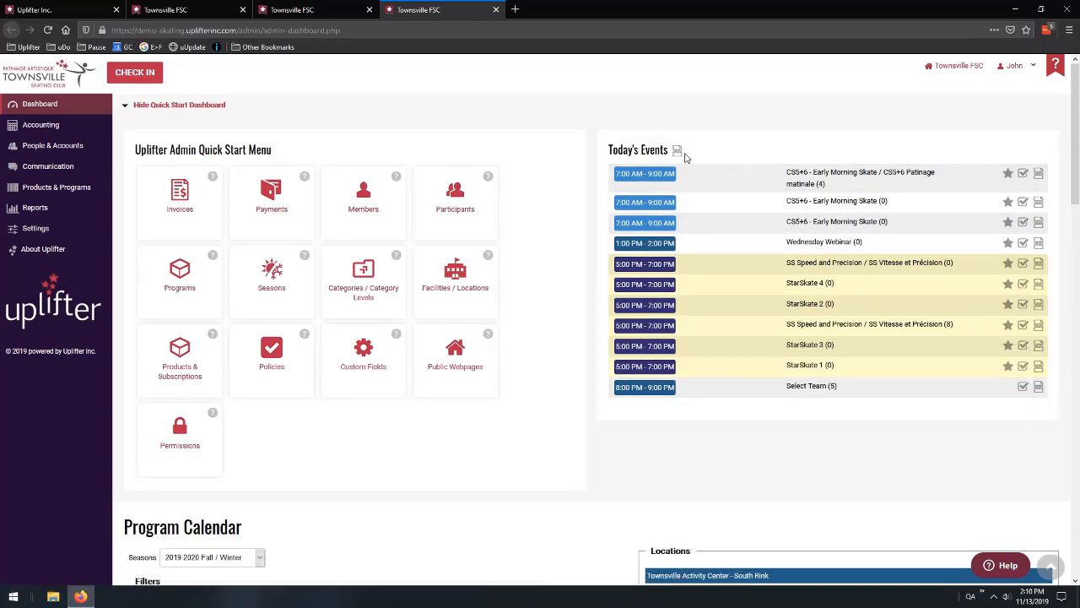
pyautogui.click(328, 10)
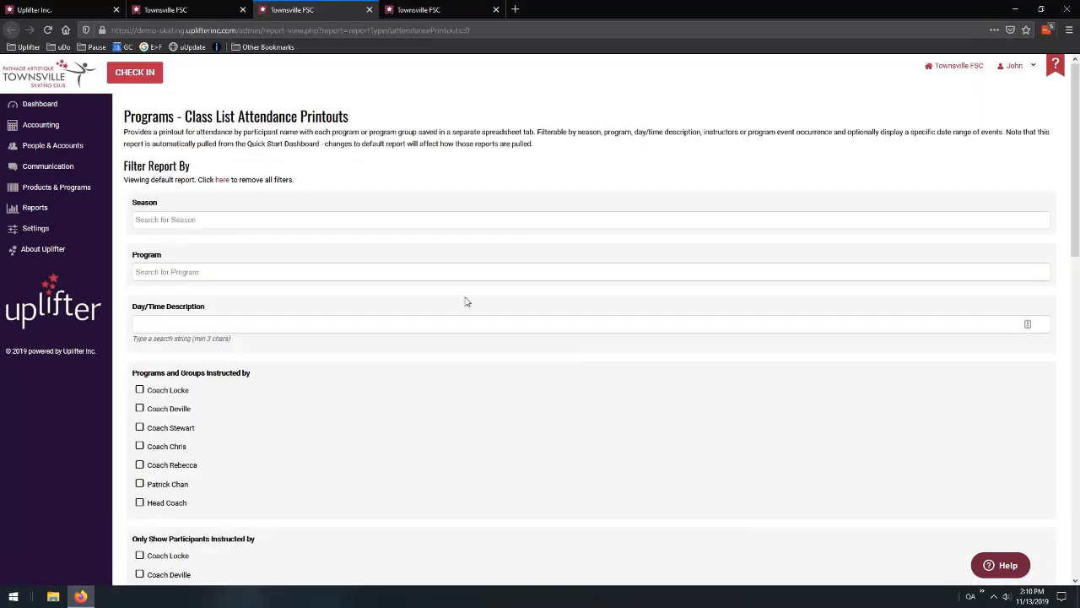
pyautogui.scroll(-6, 465, 296)
pyautogui.scroll(-3, 463, 289)
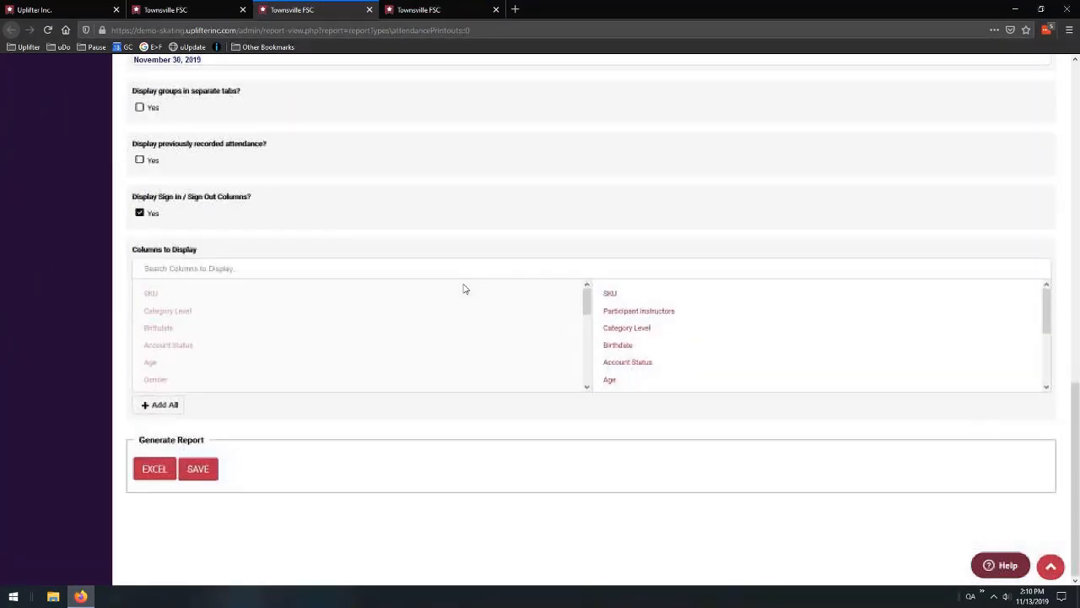
pyautogui.click(486, 6)
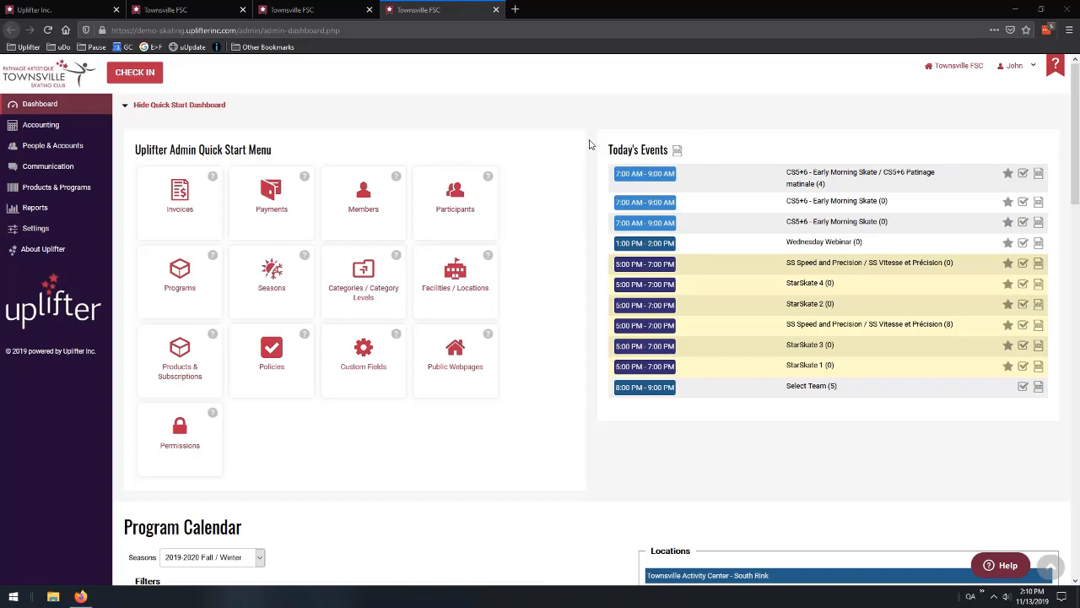
pyautogui.click(307, 9)
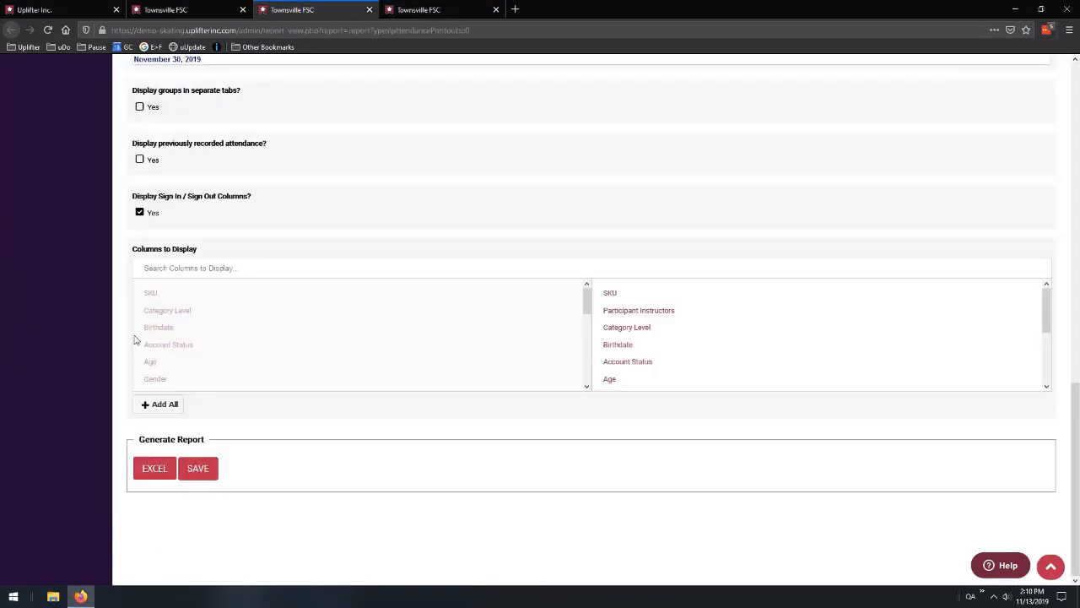
pyautogui.scroll(1, 93, 307)
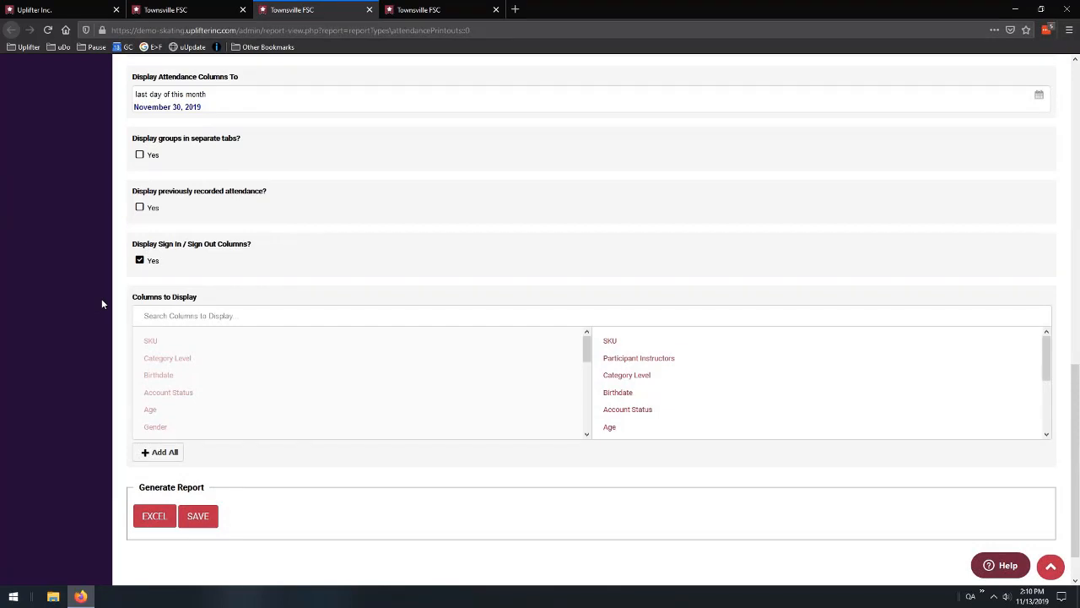
# Open the attendance report's save options, try setting it as the global default report, clear that option and close without saving
pyautogui.scroll(4, 135, 291)
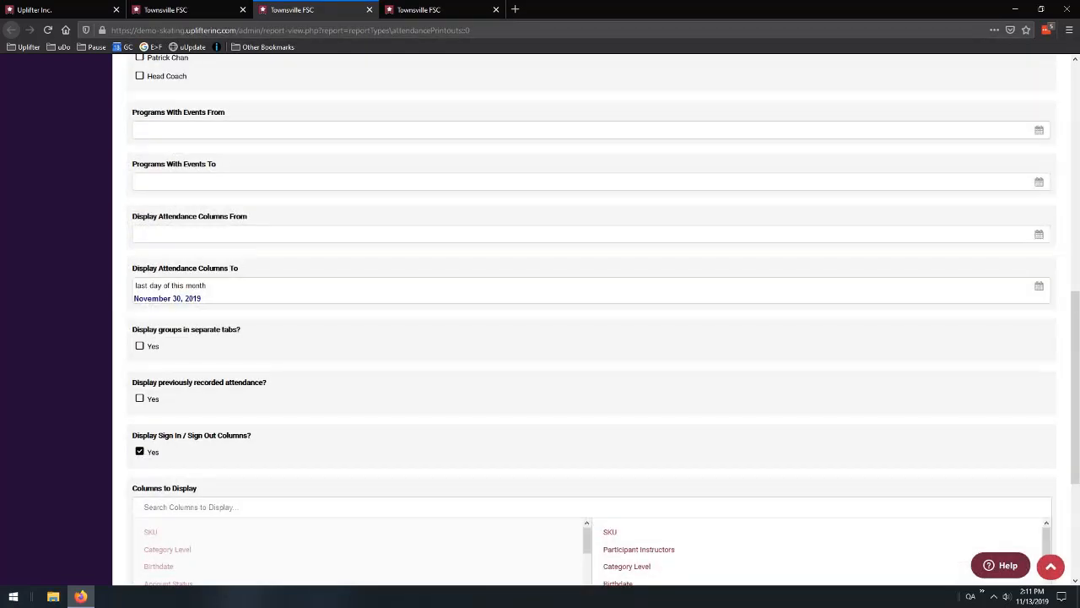
pyautogui.scroll(2, 116, 220)
pyautogui.scroll(-5, 189, 472)
pyautogui.click(194, 470)
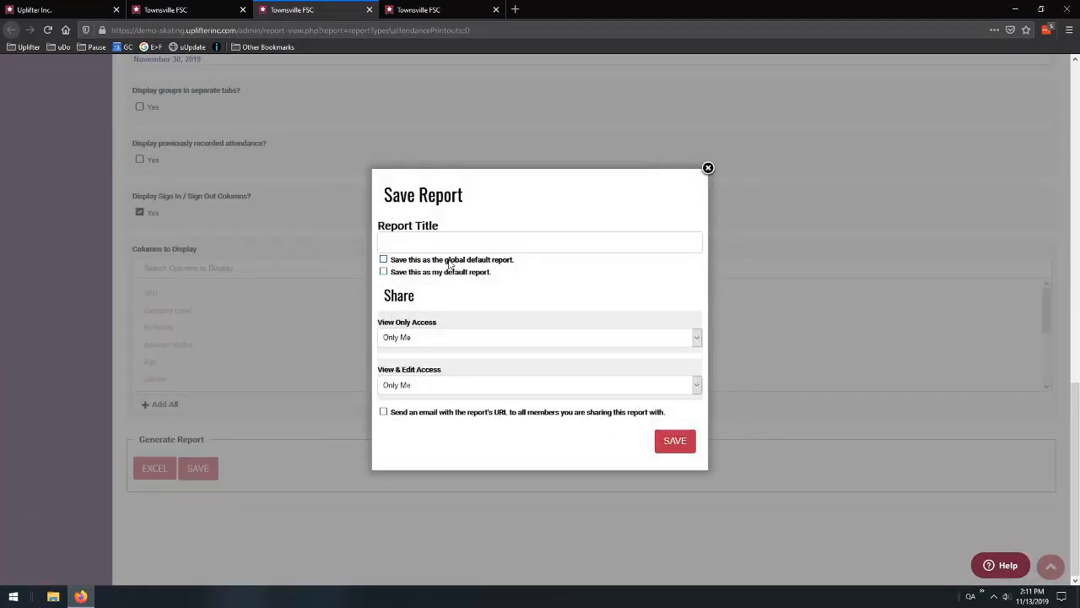
pyautogui.click(442, 273)
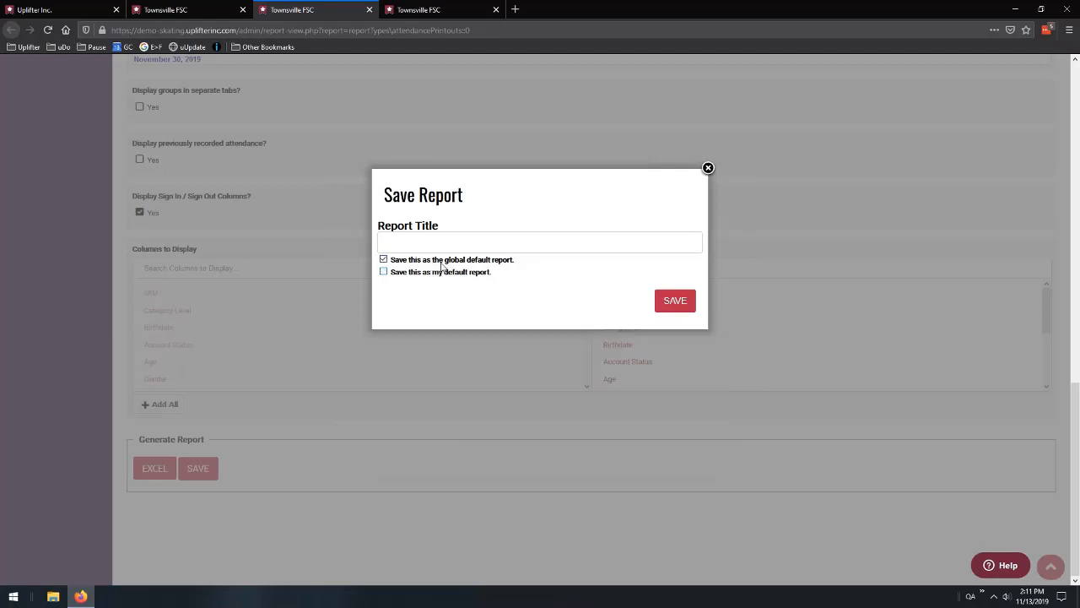
pyautogui.click(438, 273)
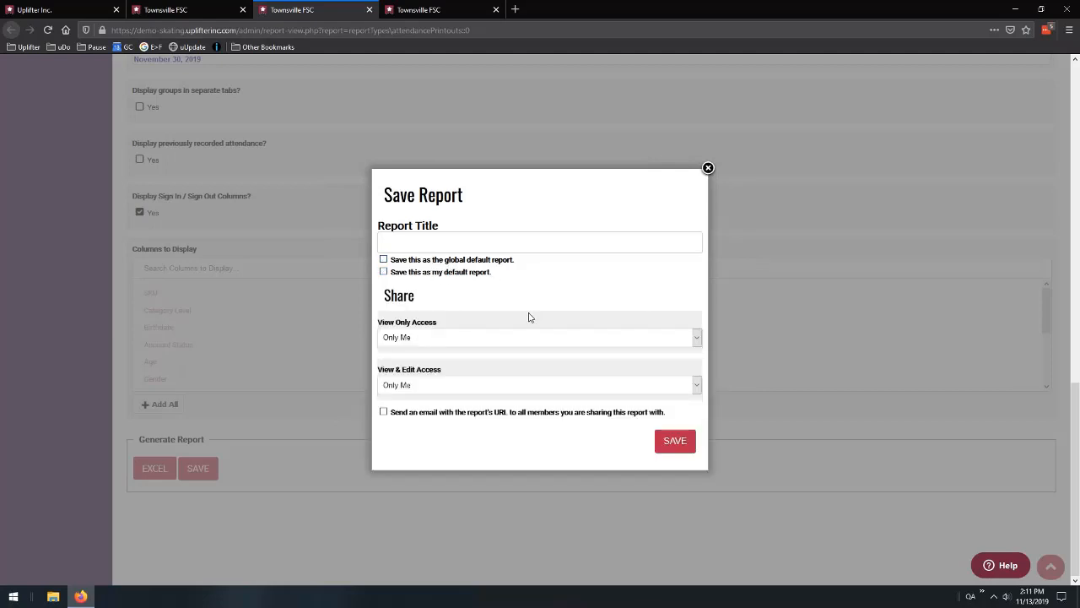
pyautogui.click(708, 169)
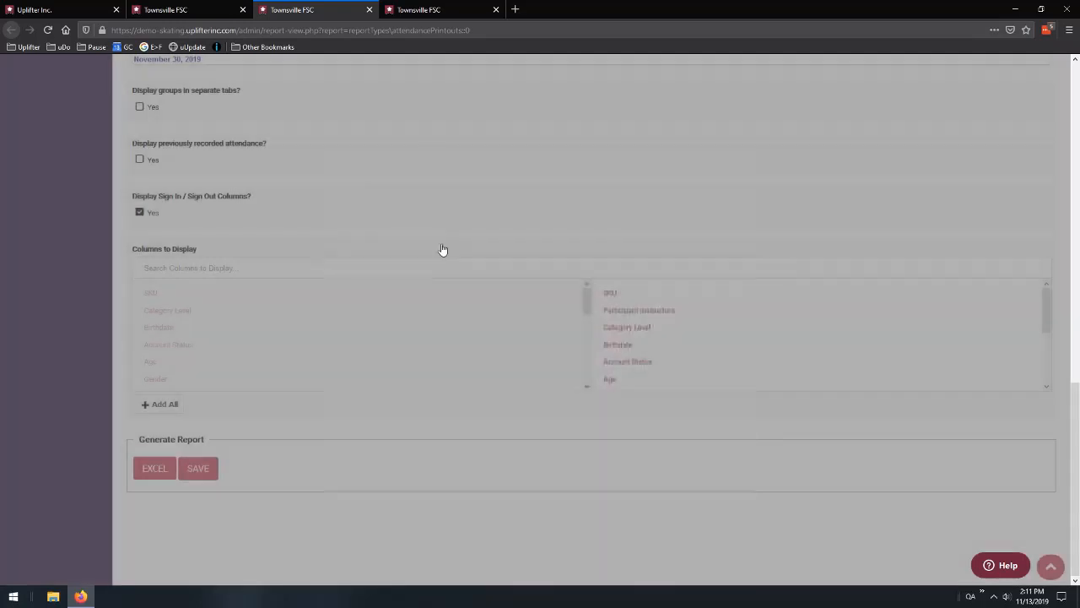
pyautogui.scroll(5, 408, 250)
pyautogui.scroll(3, 408, 250)
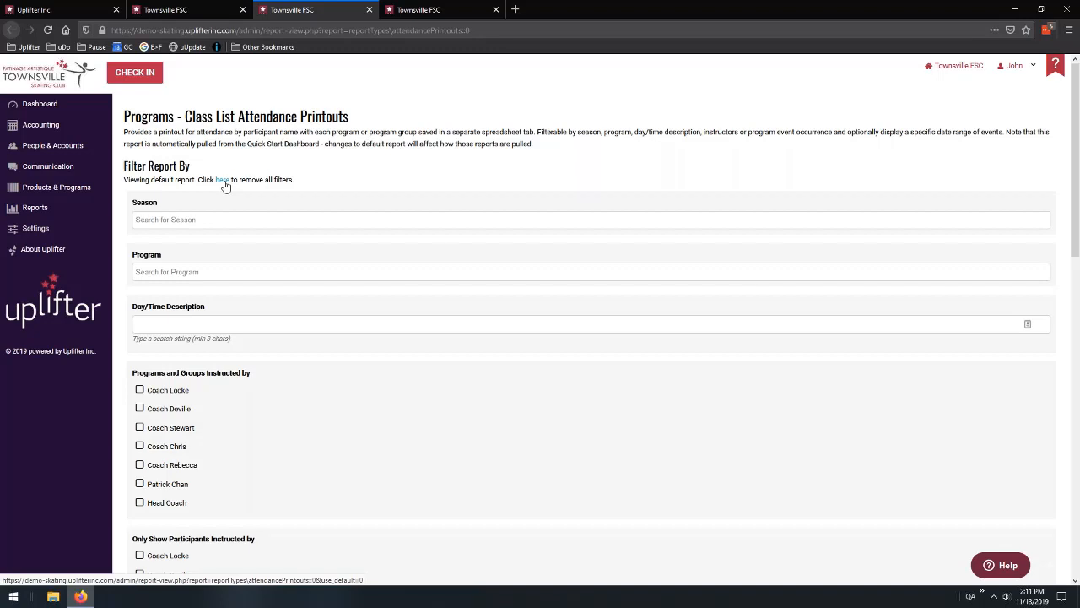
# Return to the report manager and examine the available reports from Program Attendance through to Volunteer Positions
pyautogui.click(169, 7)
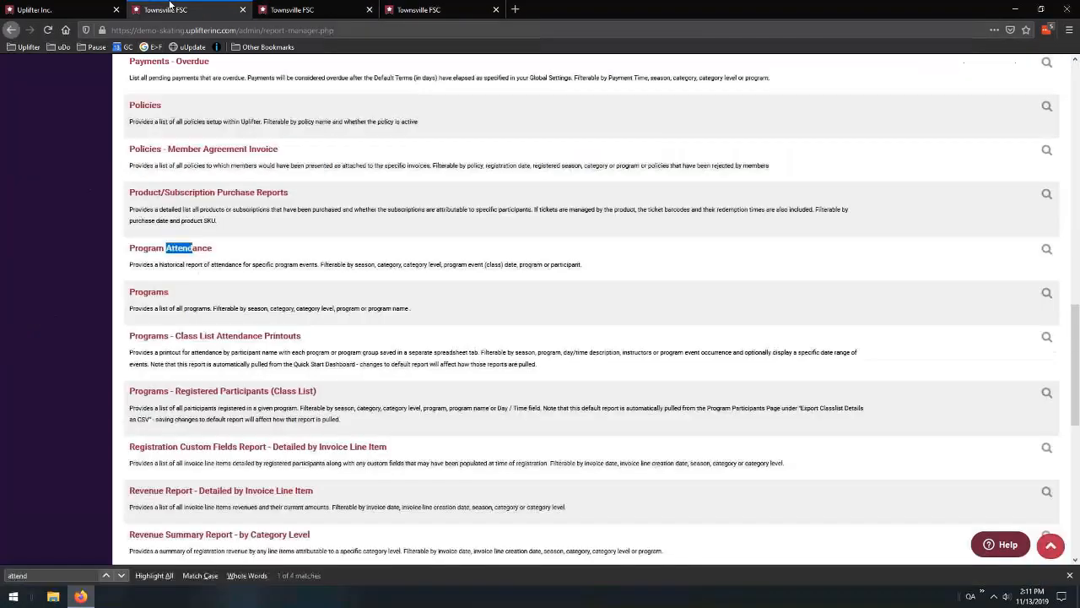
pyautogui.click(450, 237)
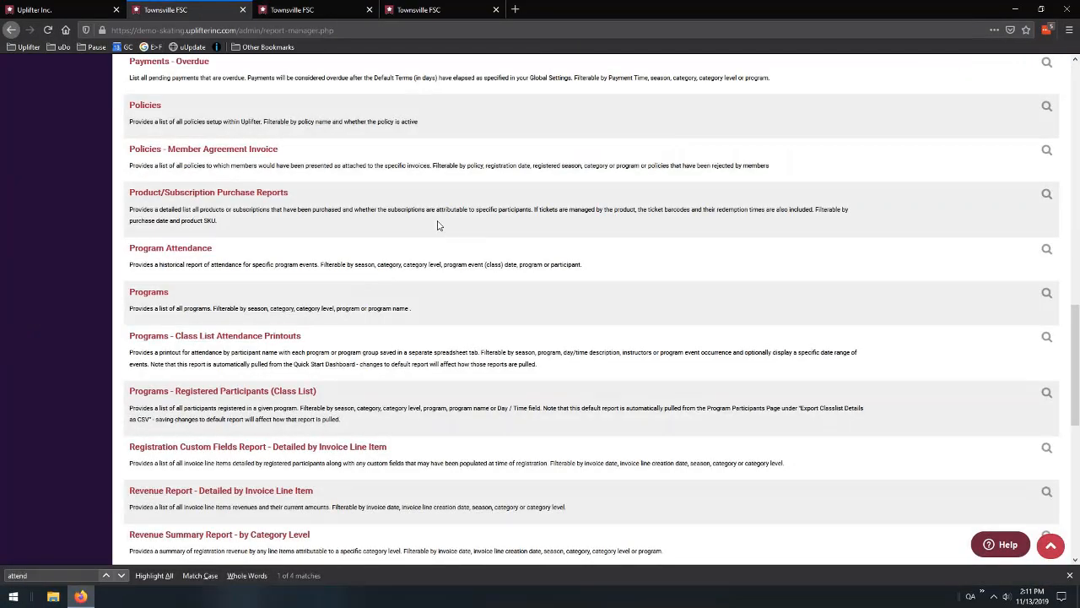
pyautogui.scroll(-3, 437, 225)
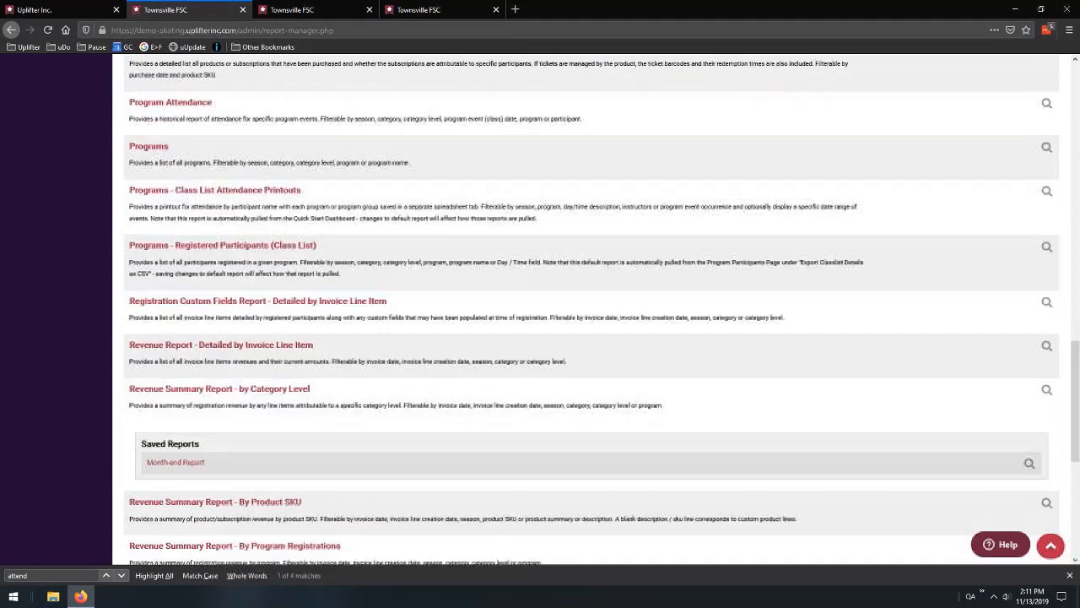
pyautogui.scroll(-4, 438, 225)
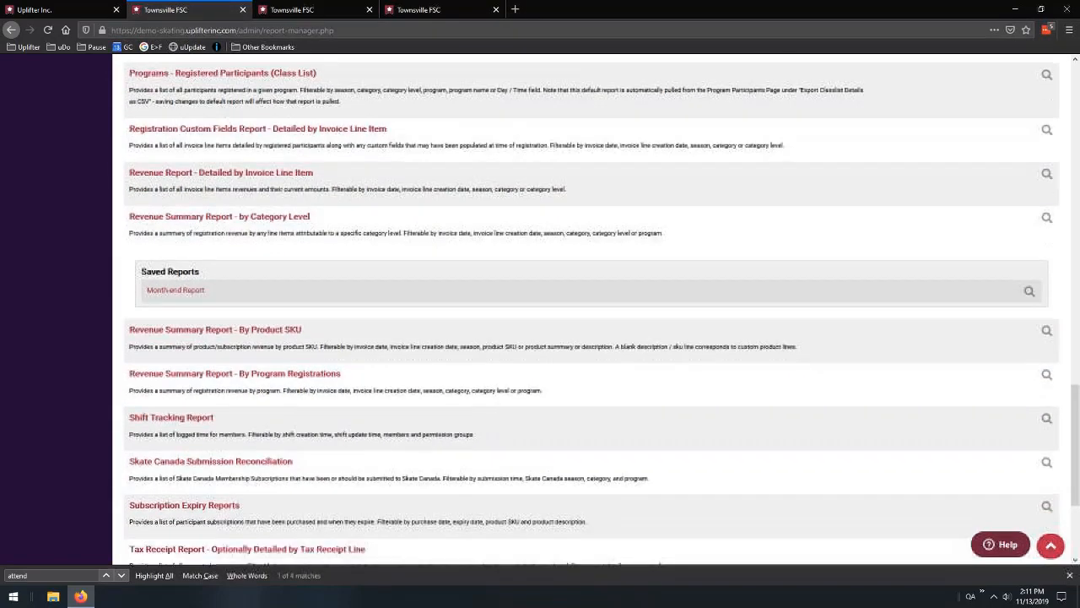
pyautogui.scroll(-2, 437, 224)
pyautogui.scroll(-2, 437, 225)
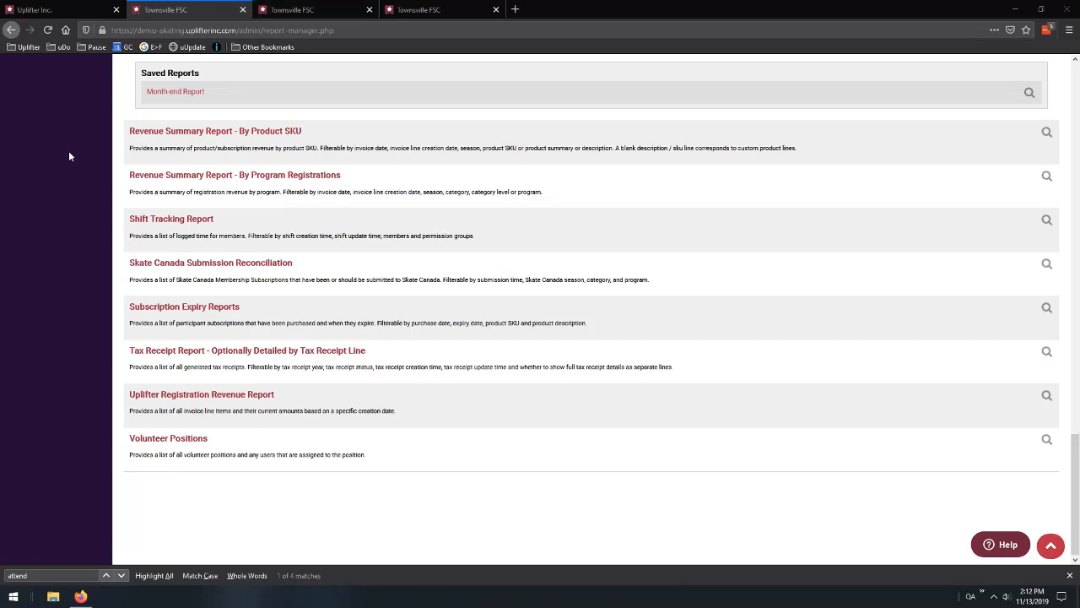
# Leave the report manager and open the Invoices list in the accounting section
pyautogui.scroll(3, 60, 153)
pyautogui.scroll(10, 60, 157)
pyautogui.moveTo(59, 126)
pyautogui.click(165, 128)
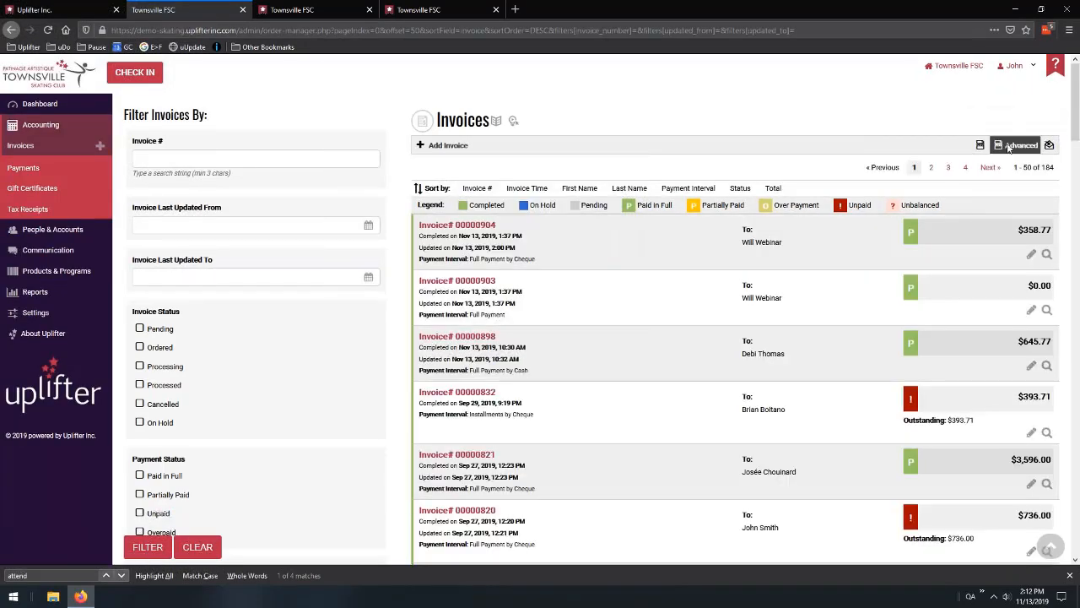
# Open the advanced invoice export options, try the First Name and Last Name fields, and close them without exporting
pyautogui.click(1010, 148)
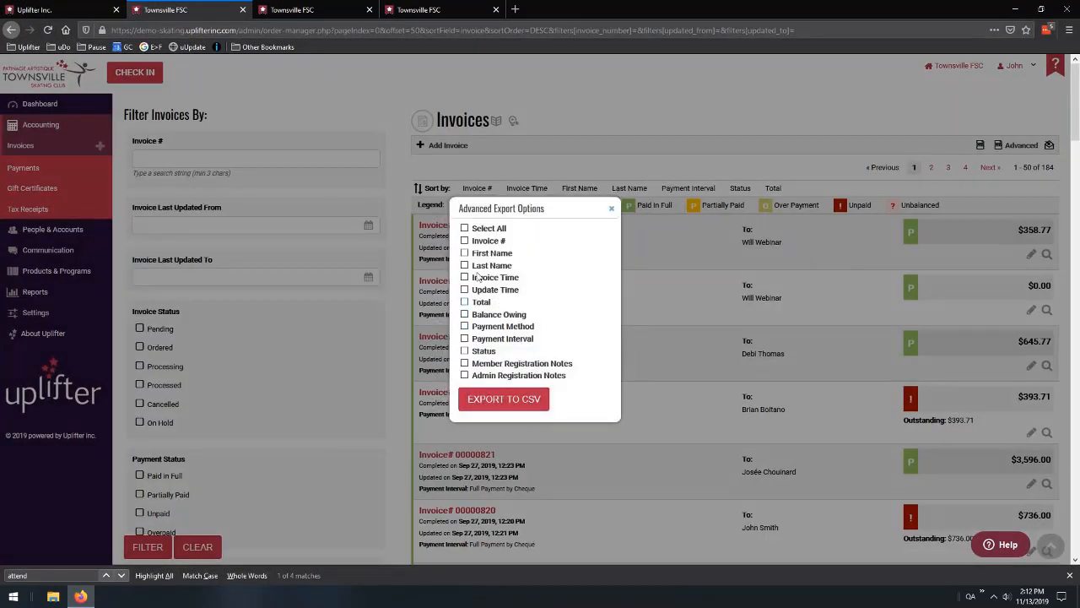
pyautogui.click(464, 252)
pyautogui.click(464, 266)
pyautogui.click(612, 209)
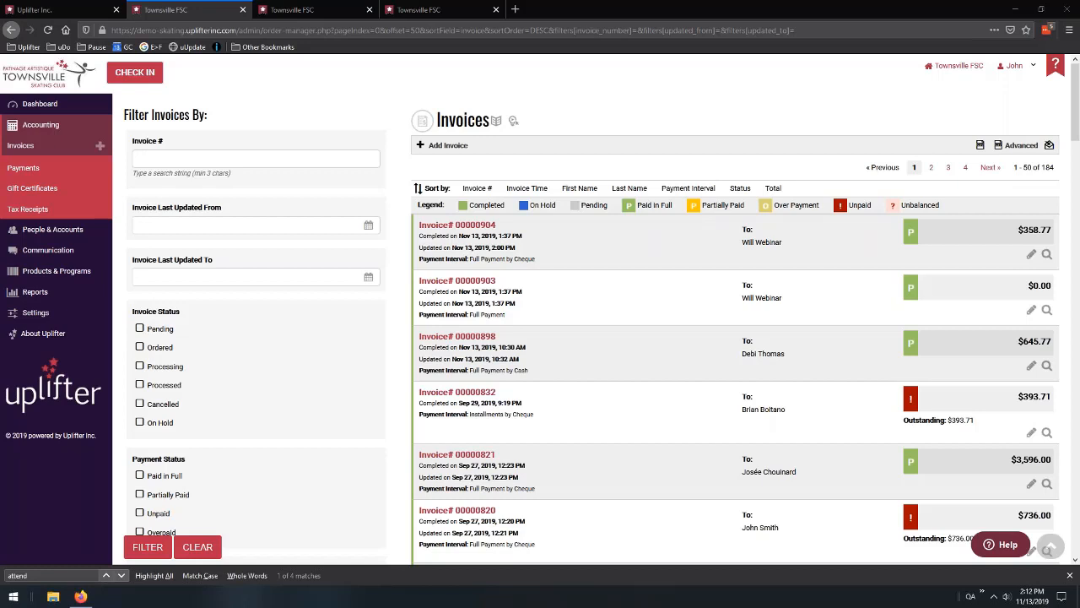
# Switch to the Learn.Uplifter help site and open the Learn.Uplifter Webinars article from its videos section
pyautogui.click(80, 11)
pyautogui.click(336, 456)
pyautogui.click(346, 514)
pyautogui.click(344, 540)
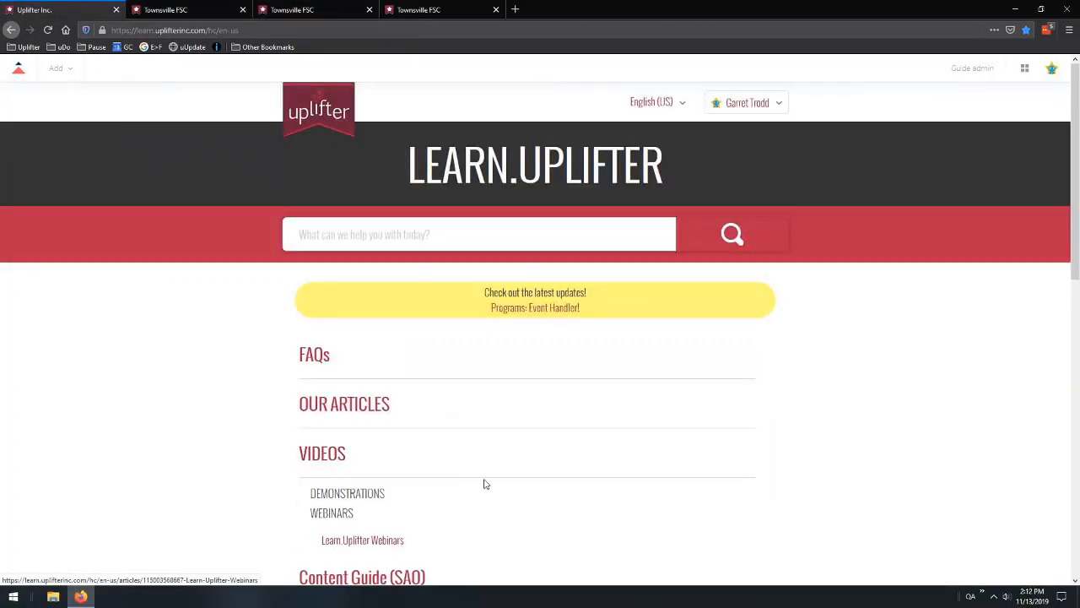
# Review the upcoming webinars, highlighting the Nov 27th Discounts date and the Nov 20th Accounting & Ledger Accounts heading
pyautogui.scroll(-5, 406, 372)
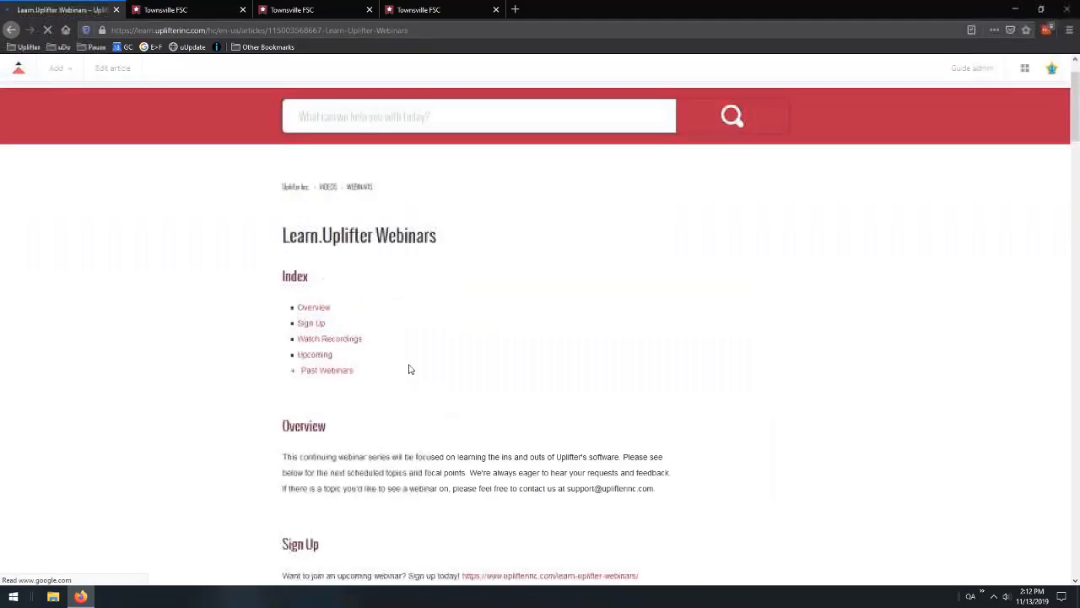
pyautogui.scroll(-10, 265, 309)
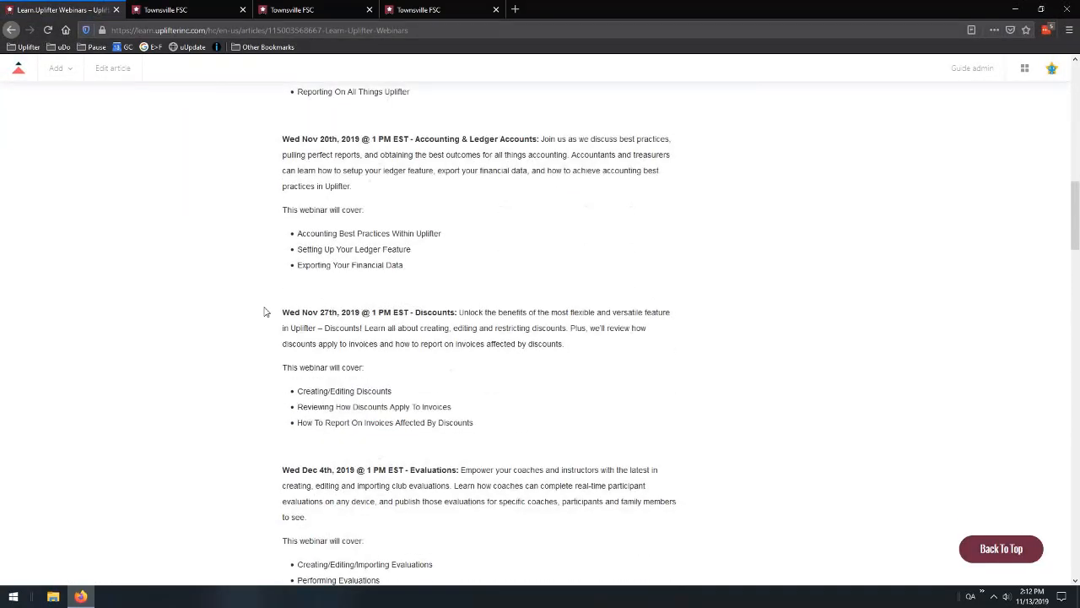
pyautogui.moveTo(279, 312); pyautogui.dragTo(432, 312)
pyautogui.scroll(5, 432, 312)
pyautogui.moveTo(282, 330); pyautogui.dragTo(551, 330)
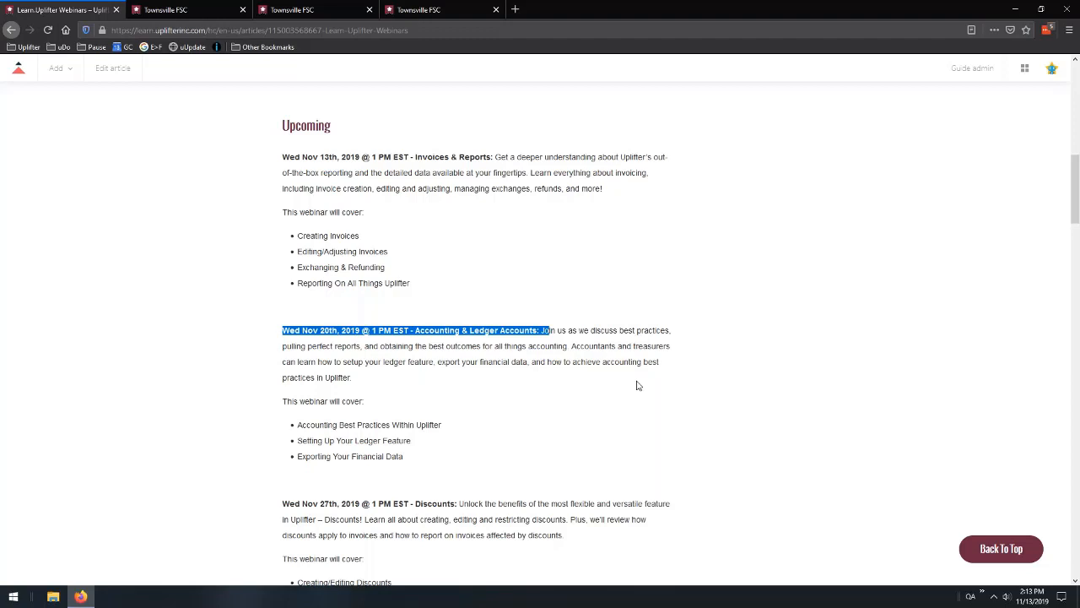
pyautogui.click(760, 350)
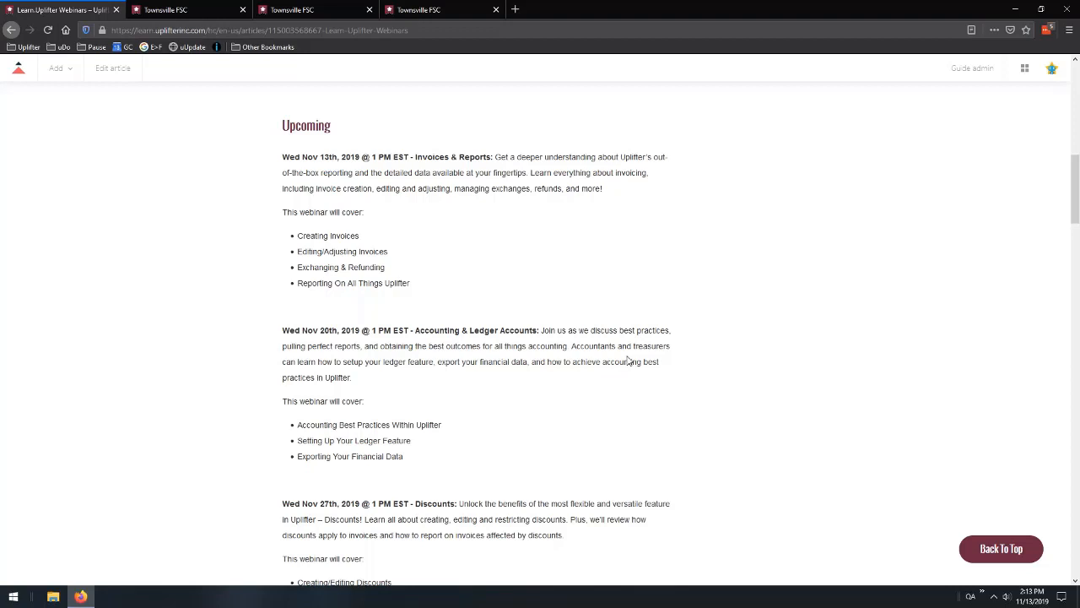
# Examine the 2019 past webinar recordings and the topics each one covers, through to Introduction to Uplifter Club Software
pyautogui.scroll(-10, 794, 355)
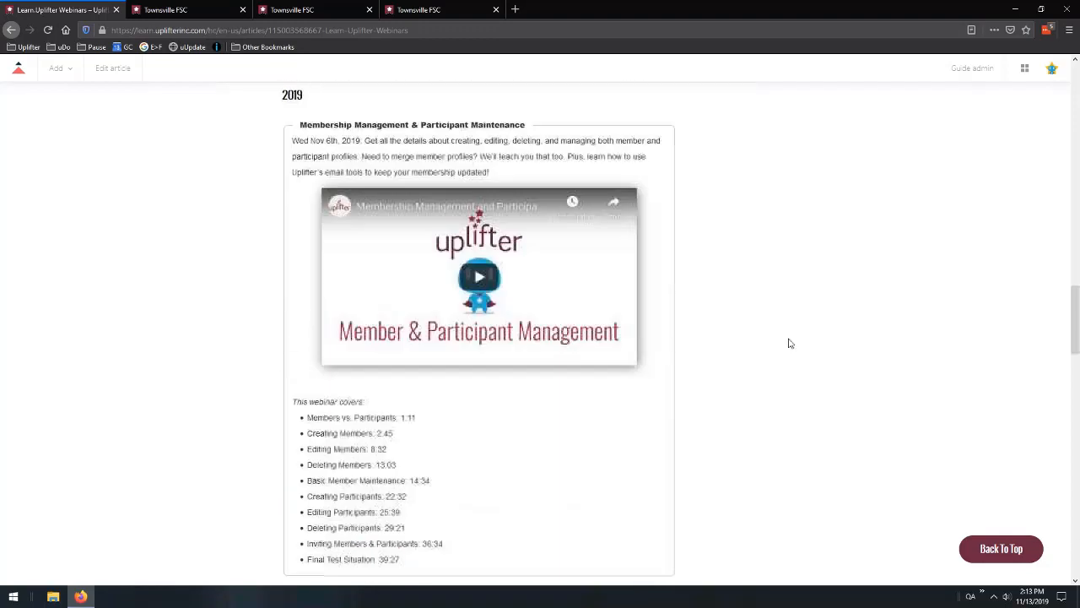
pyautogui.scroll(-7, 785, 354)
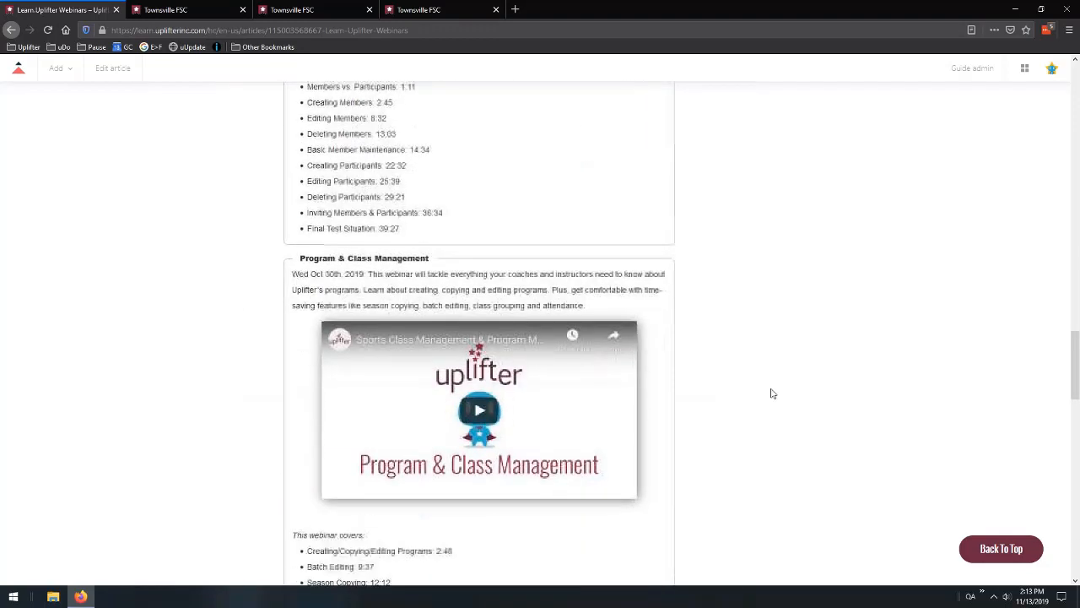
pyautogui.scroll(-6, 771, 394)
pyautogui.scroll(-4, 771, 386)
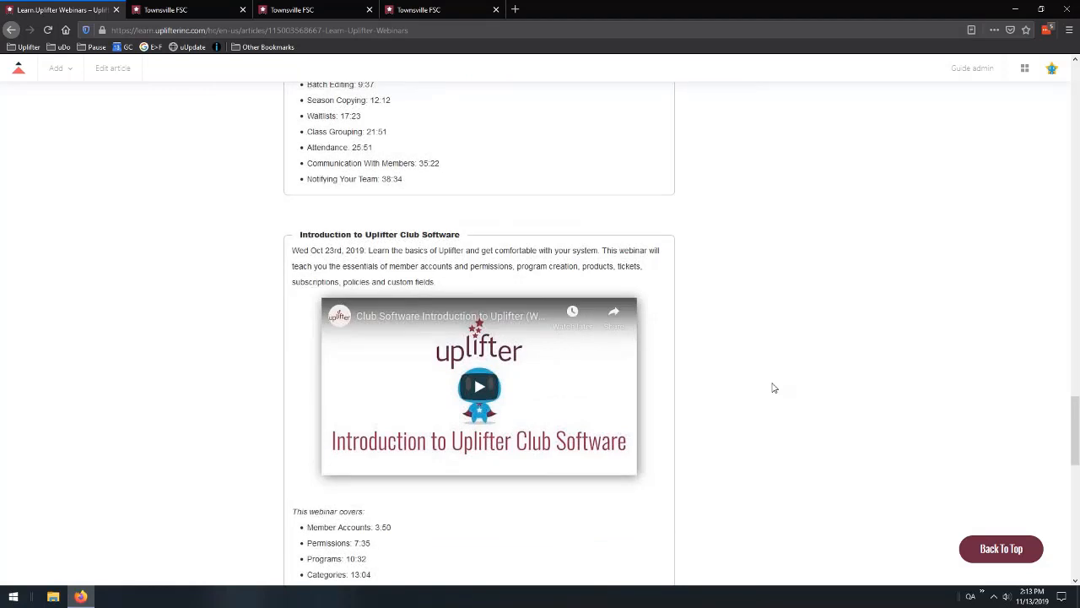